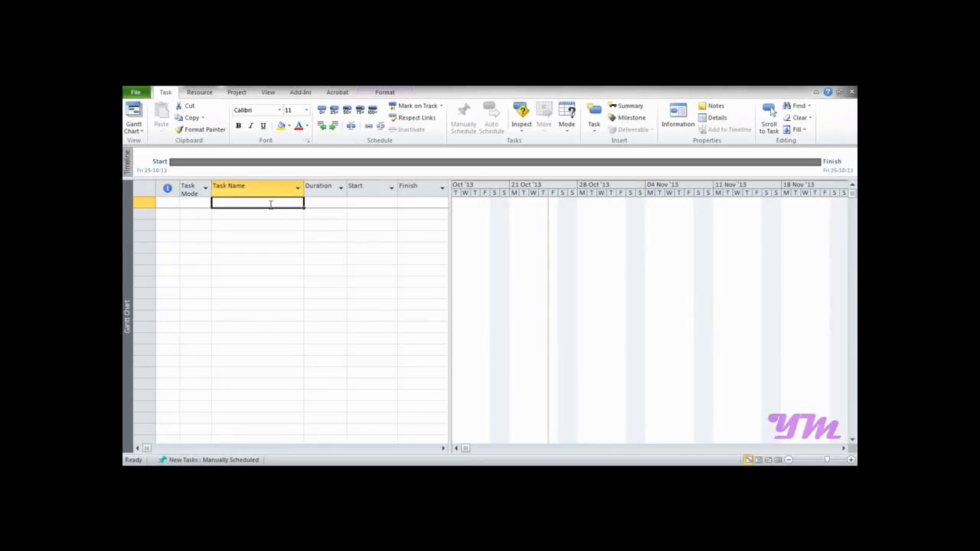
Enter seven tasks named A, B, C, D, E, F and G in consecutive rows of the task table.
text(A)
key(Return)
text(B)
key(Return)
text(C)
key(Return)
text(D)
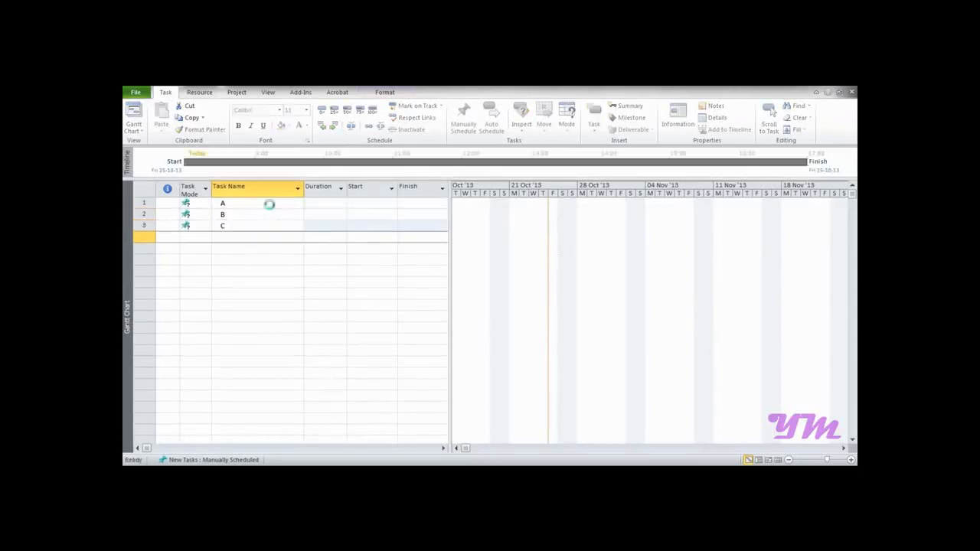
key(Return)
text(E)
key(Return)
text(F)
key(Return)
text(G)
key(Tab)
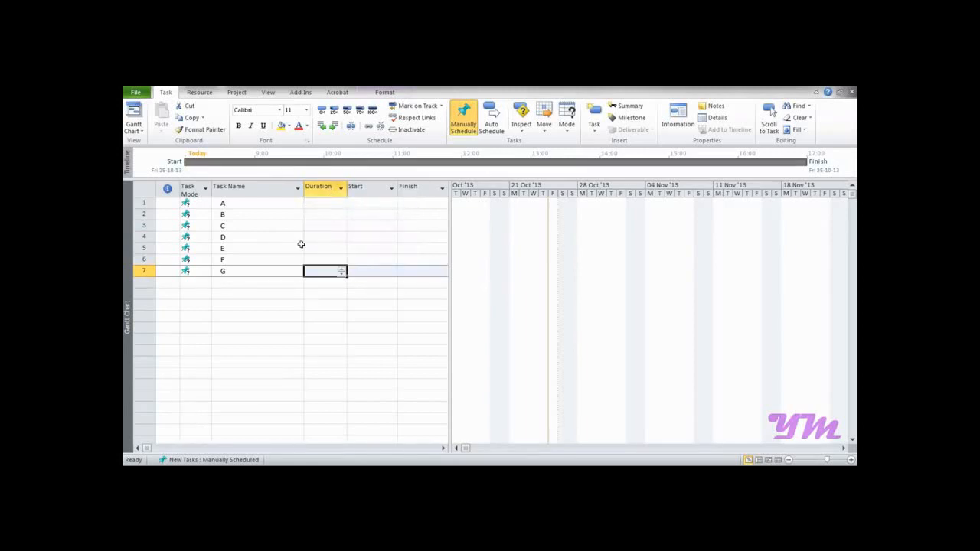
Set the durations of tasks A to G to 4, 6, 4, 2, 6, 4 and 5 days respectively.
click(323, 204)
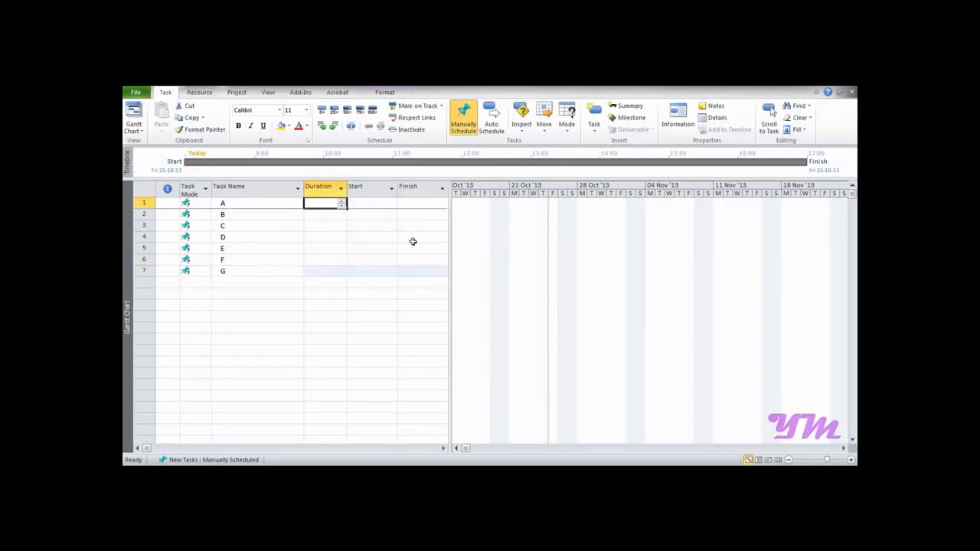
text(4)
key(Return)
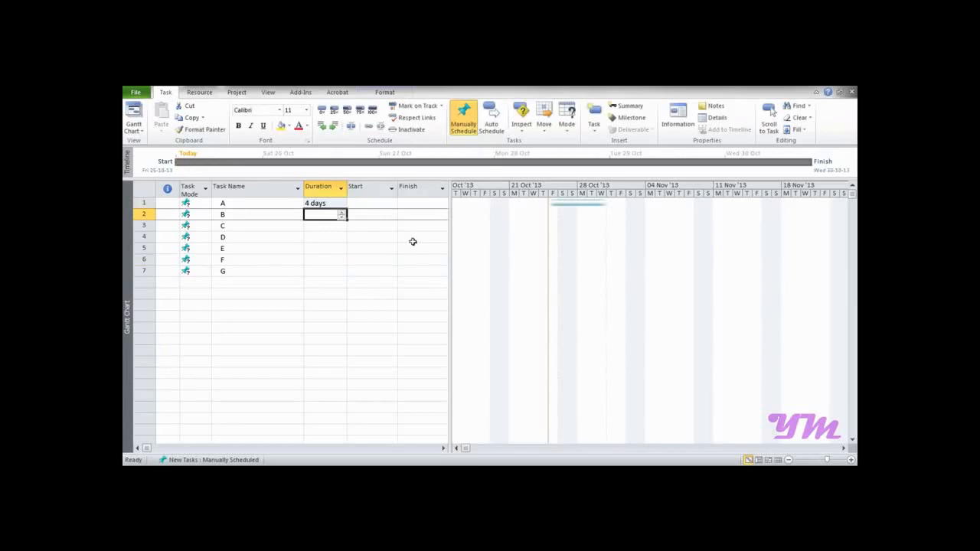
text(6)
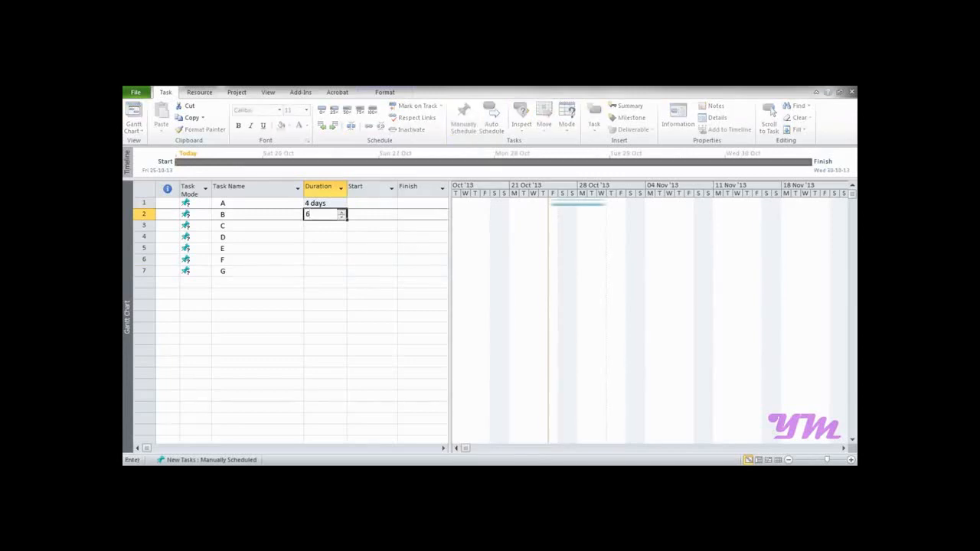
key(Return)
text(4)
key(Return)
text(2)
key(Return)
text(6)
key(Return)
text(4)
key(Return)
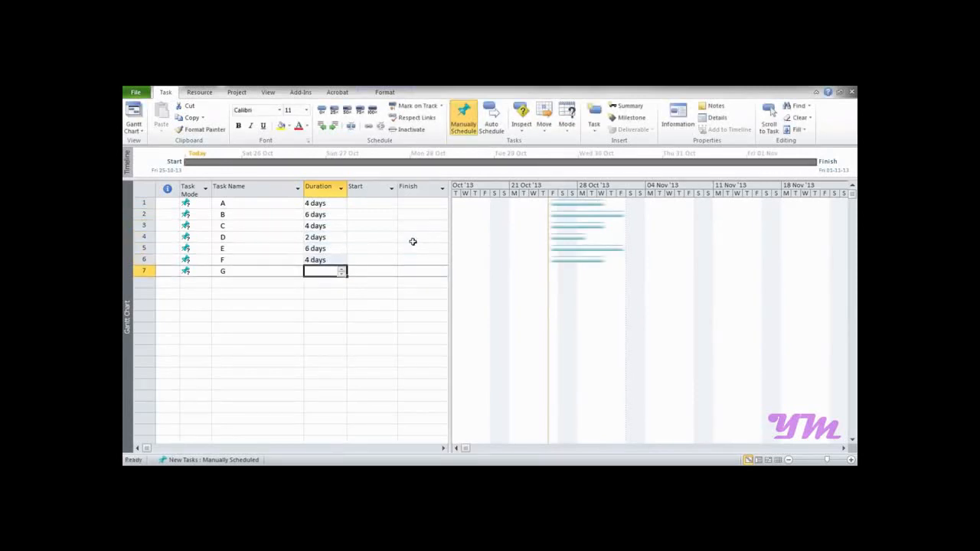
text(5)
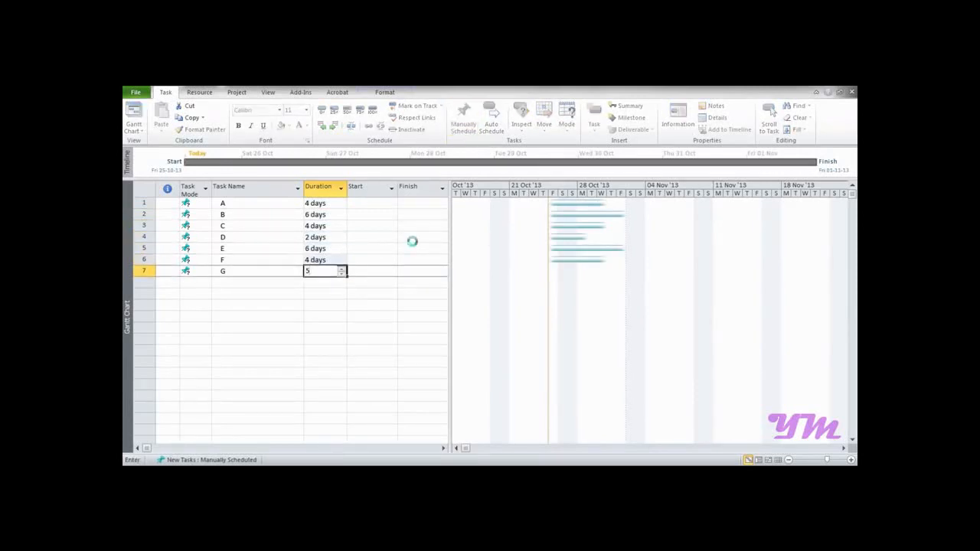
key(Return)
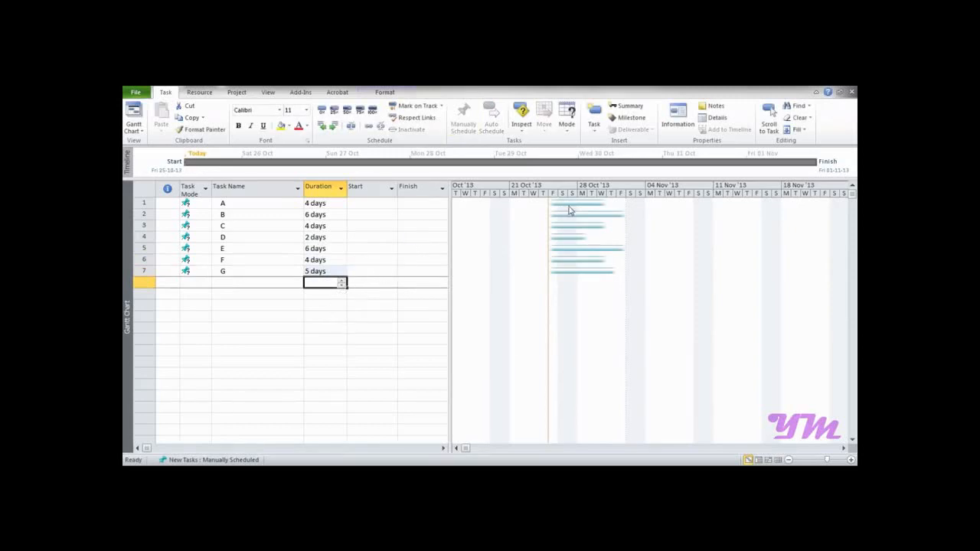
Switch all tasks in the table to Auto Schedule mode.
mouse_move(568, 205)
click(147, 187)
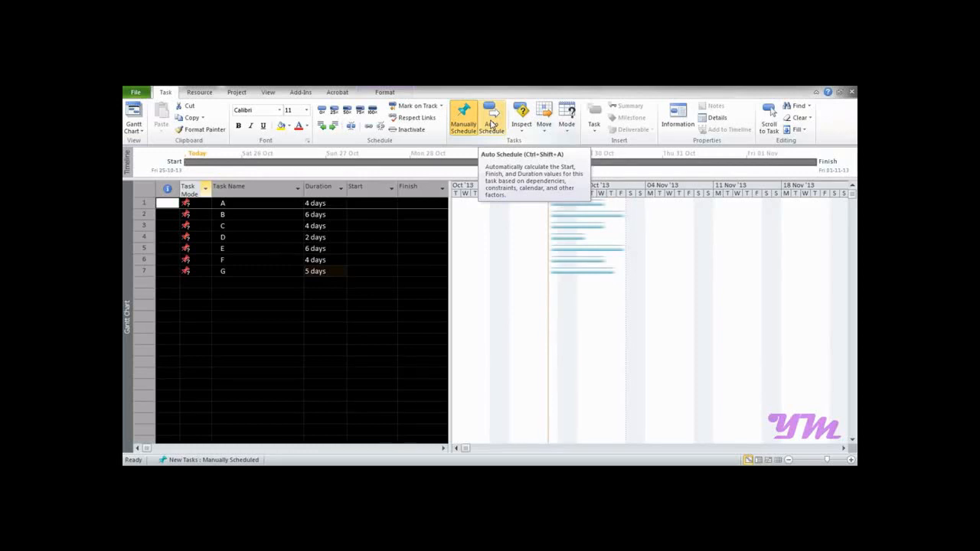
click(492, 124)
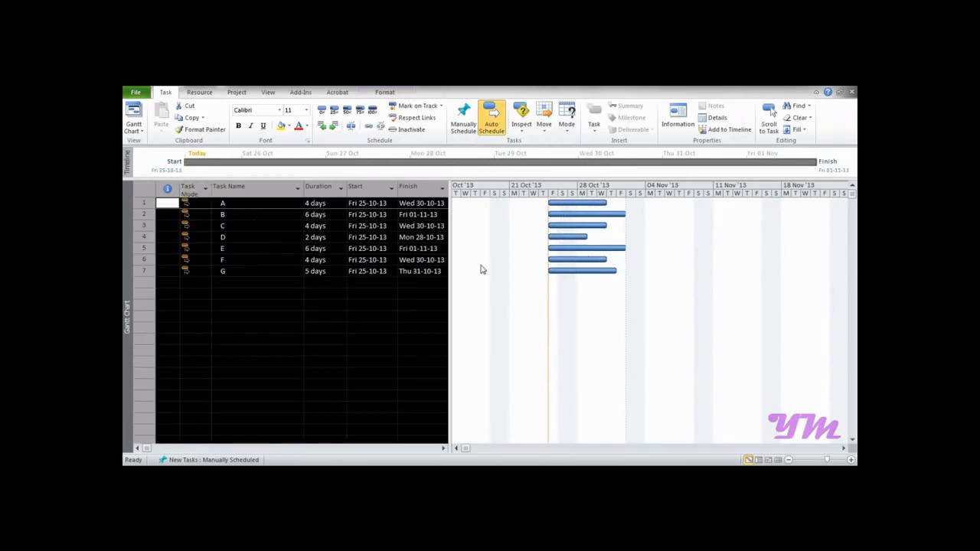
Widen the task table to show the Predecessors column and set predecessor 1 for tasks B, C and D.
drag(450, 280, 507, 280)
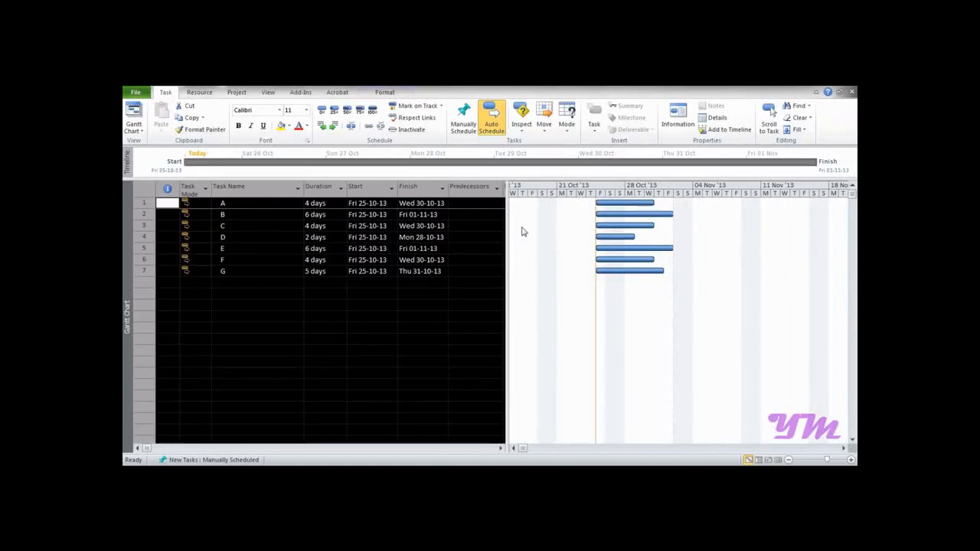
click(458, 215)
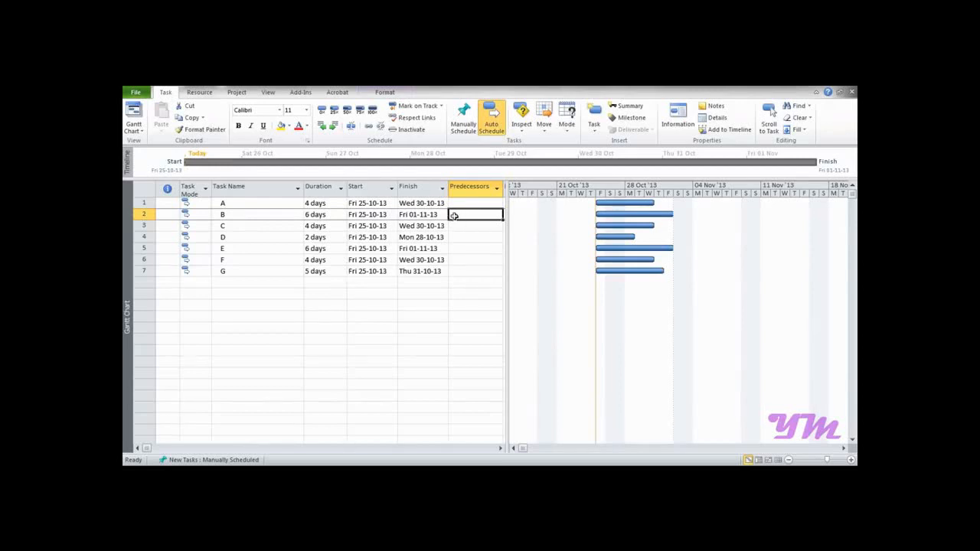
text(A)
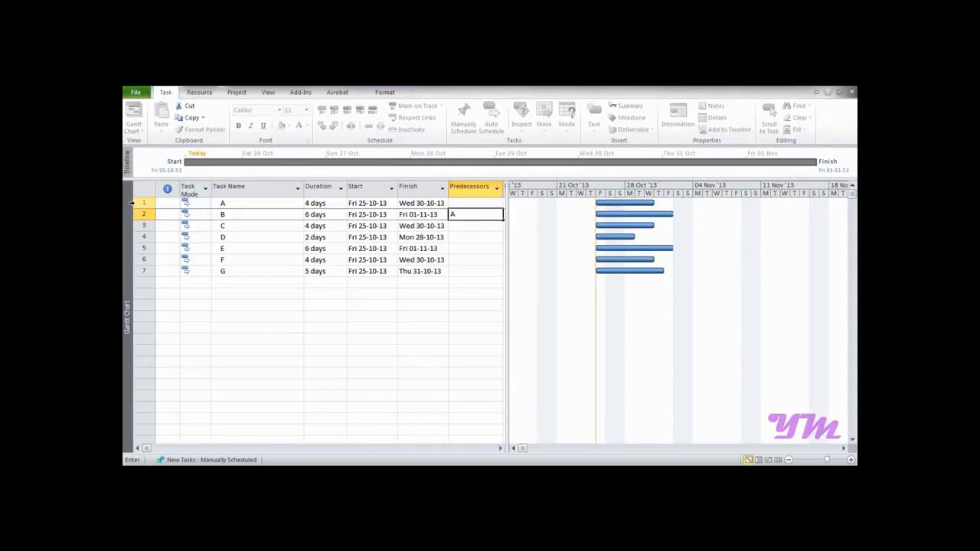
key(BackSpace)
text(1)
key(Return)
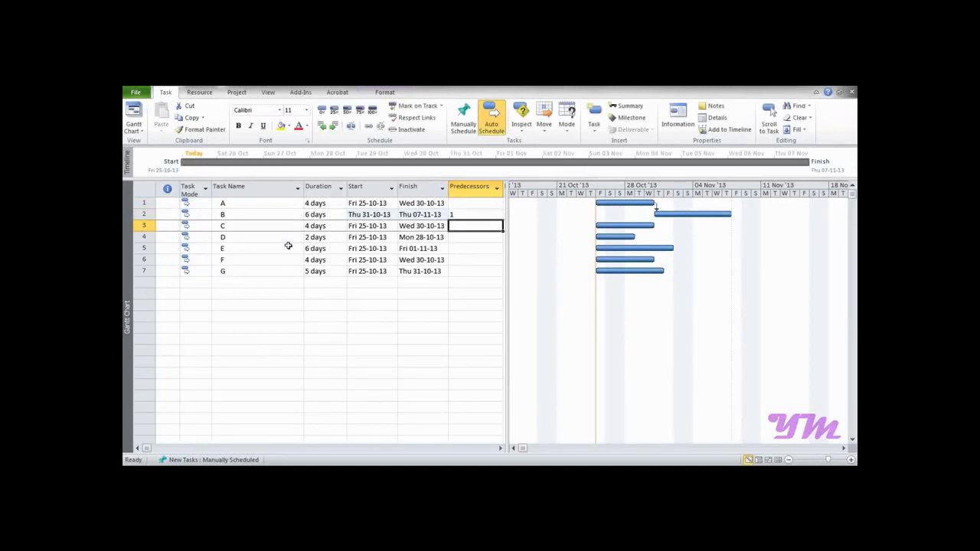
text(1)
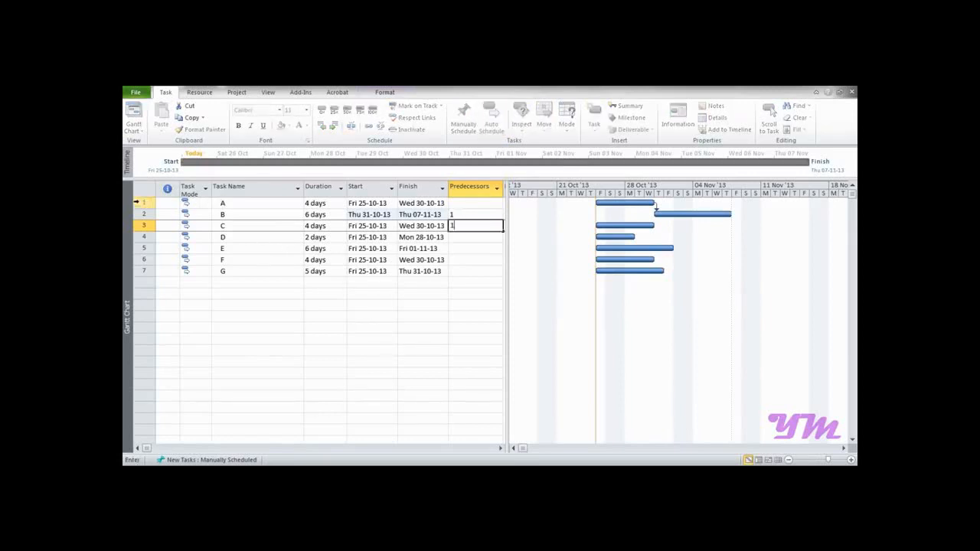
click(456, 240)
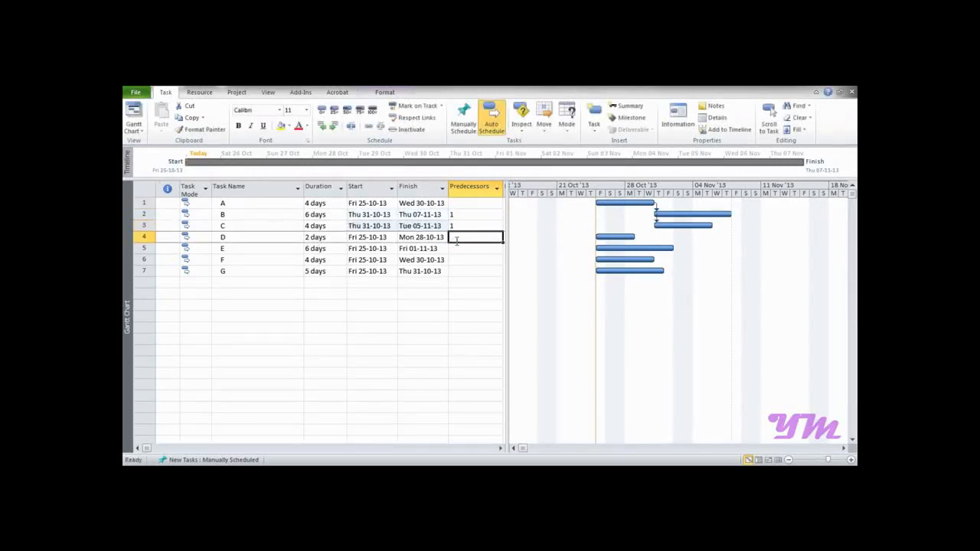
text(1)
key(Return)
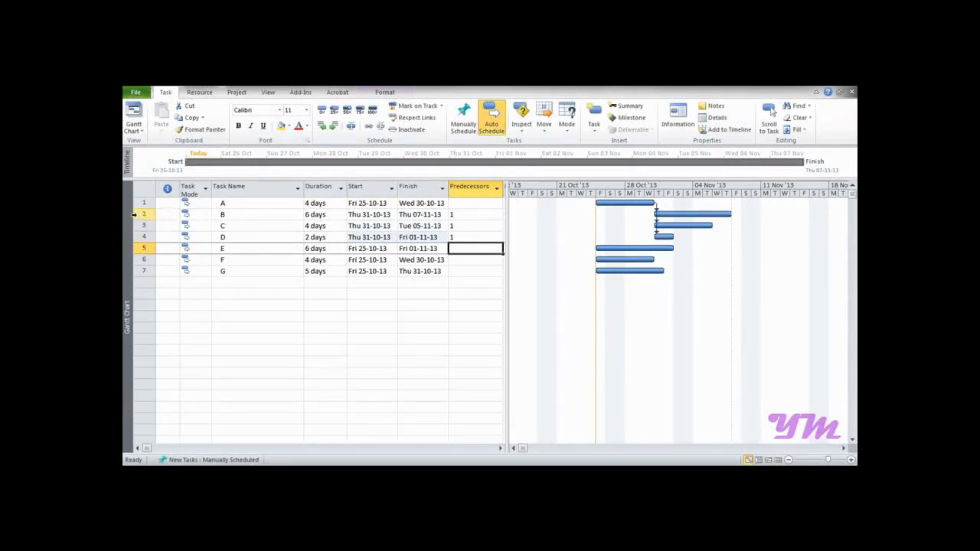
Set the predecessors of task E to 2, task F to 3,4 and task G to 5,6.
text(2)
key(Return)
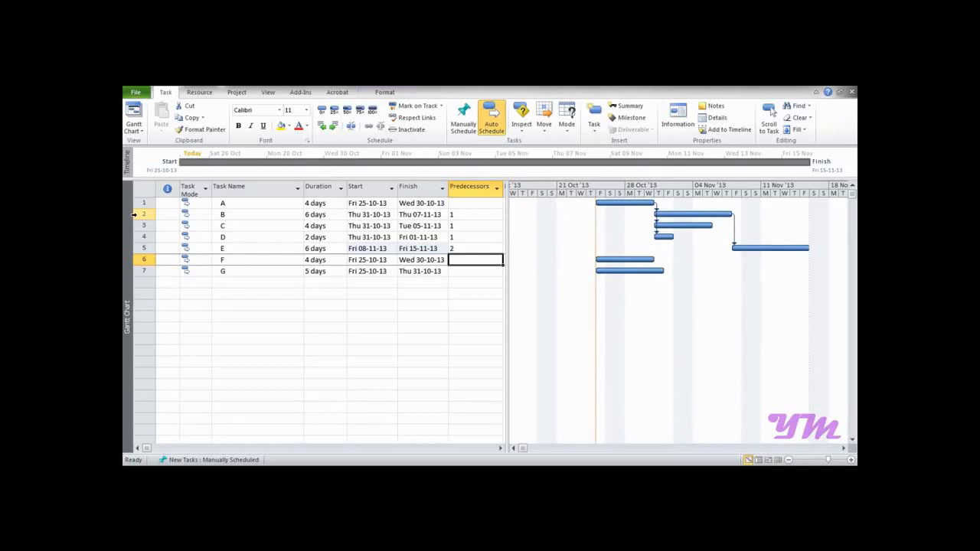
text(3,4)
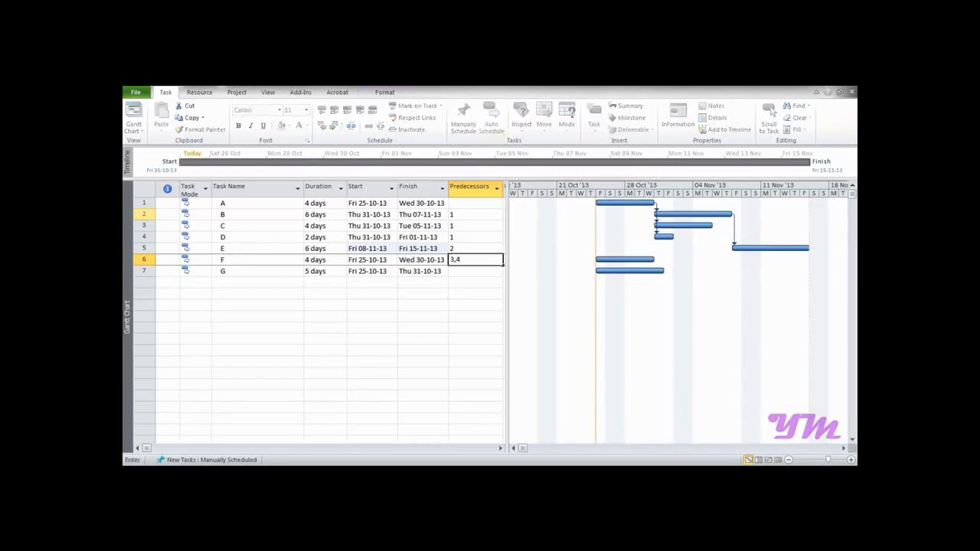
key(Return)
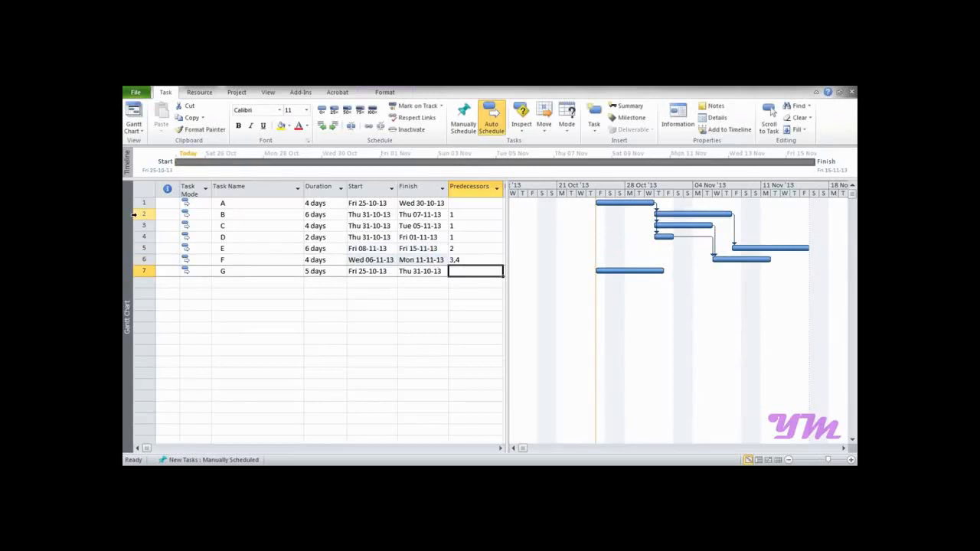
text(5,6)
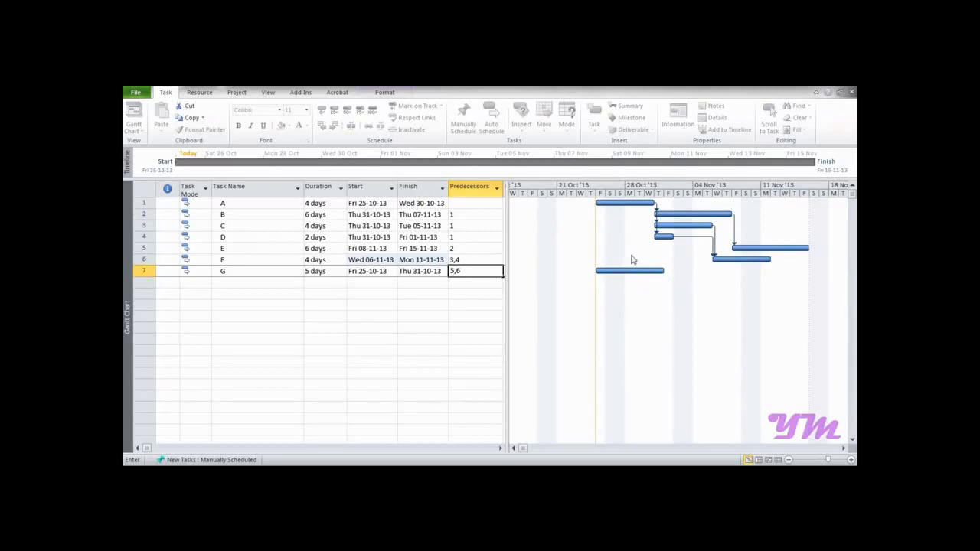
key(Return)
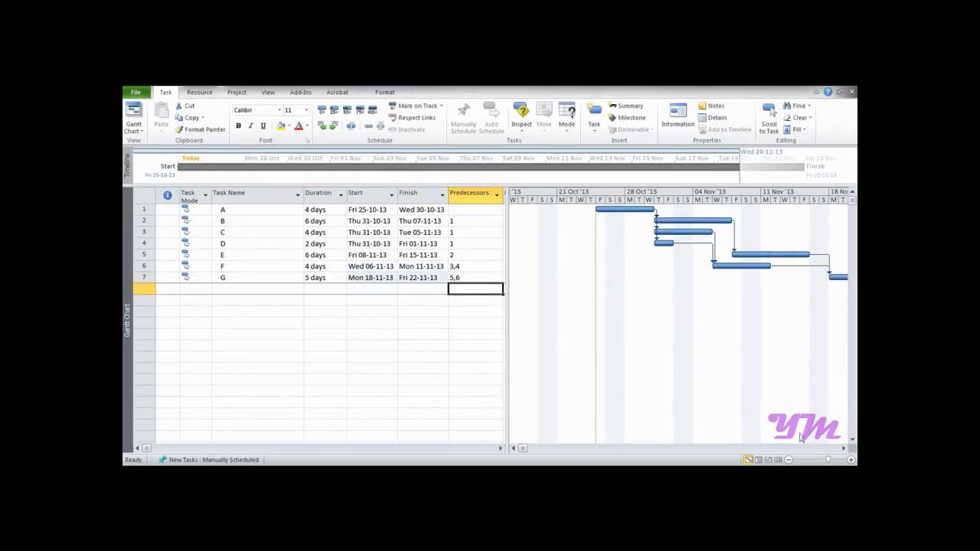
click(841, 448)
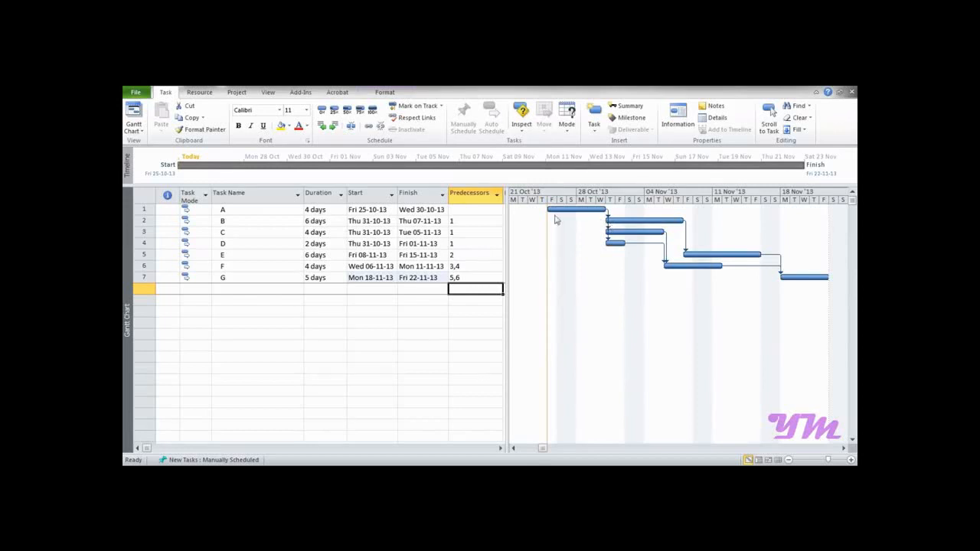
Give task B's Finish-to-Start (FS) link to predecessor A a lag of 2 days.
double_click(142, 222)
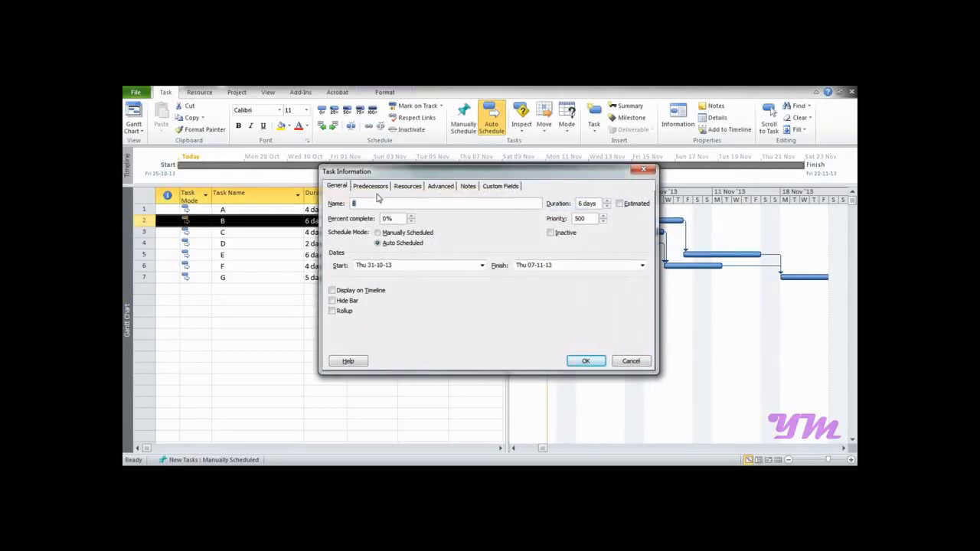
click(438, 190)
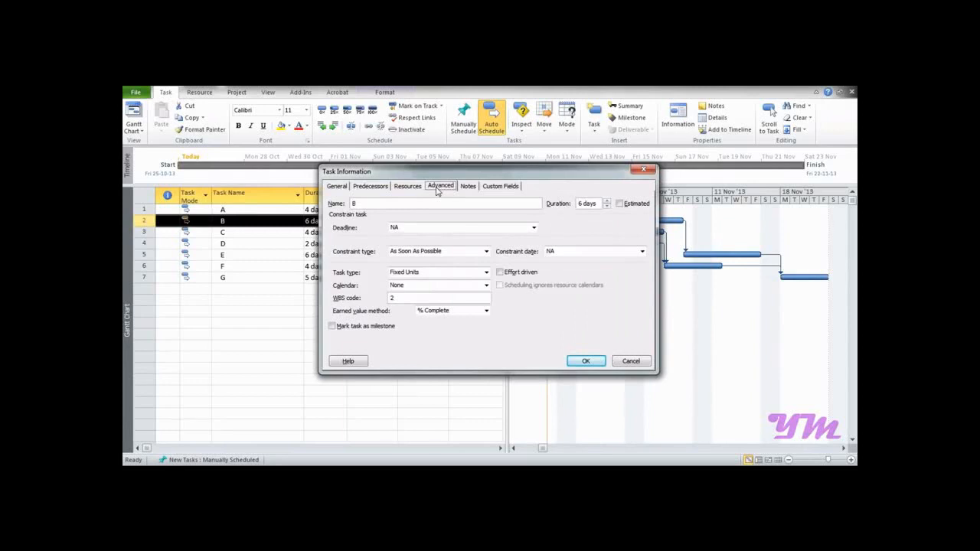
click(371, 187)
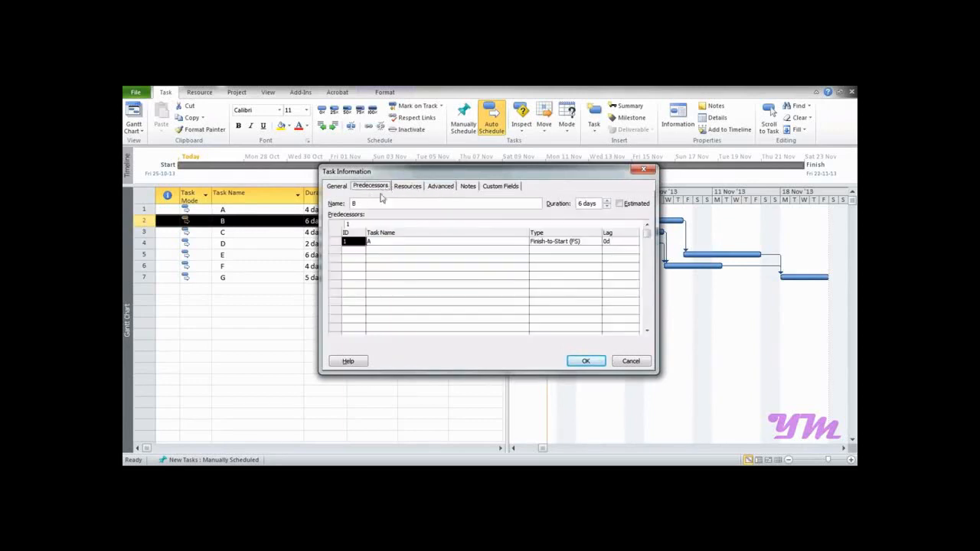
click(565, 242)
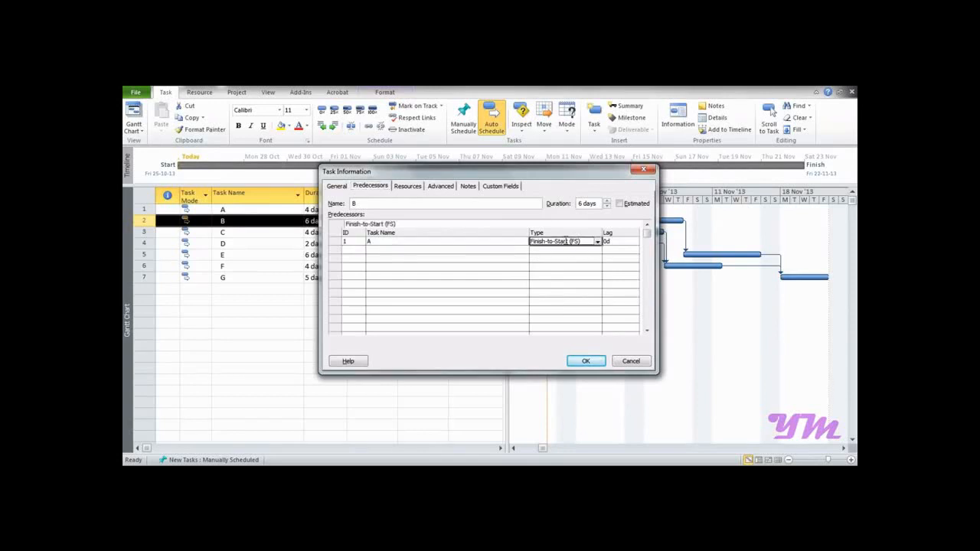
click(598, 242)
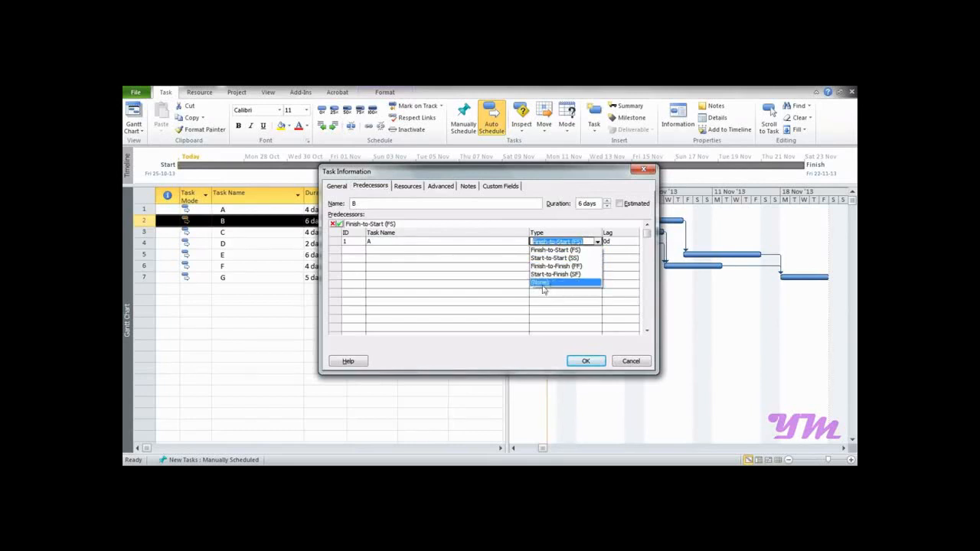
click(549, 250)
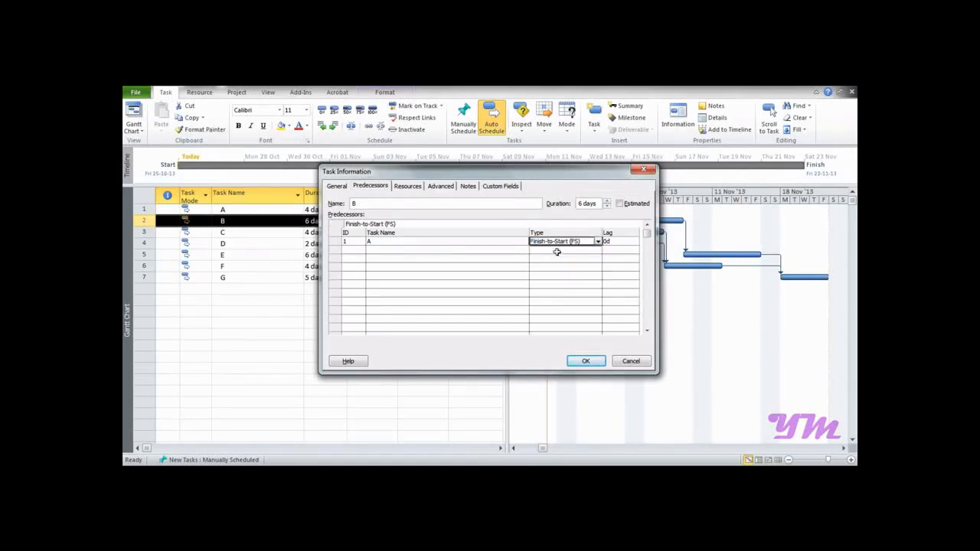
click(624, 242)
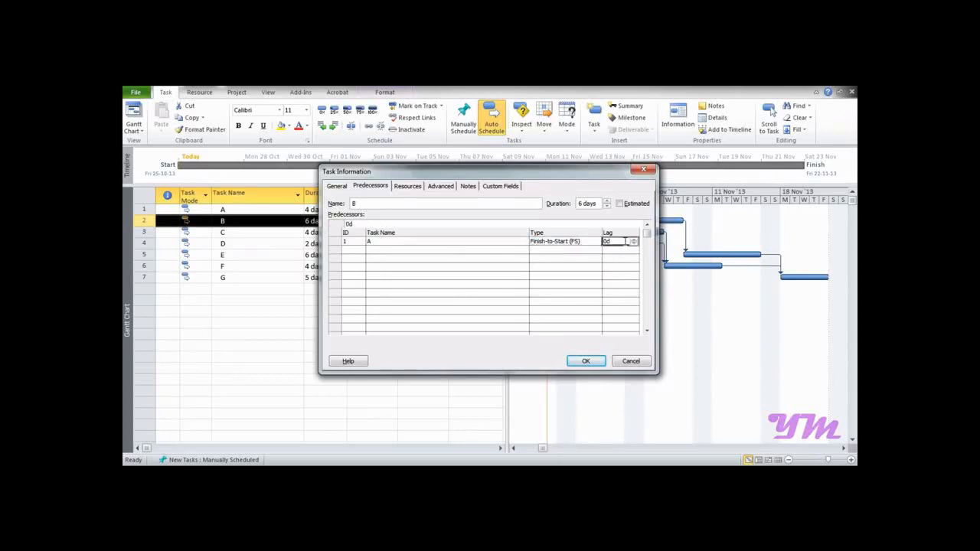
click(634, 239)
click(586, 361)
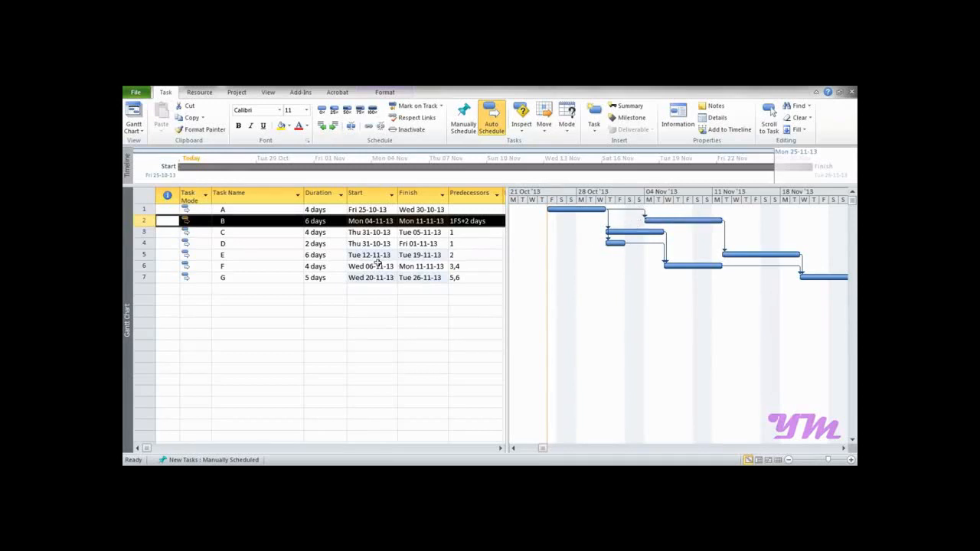
Change task D's link to predecessor A to Start-to-Start (SS) with a lag of 7 days.
click(489, 245)
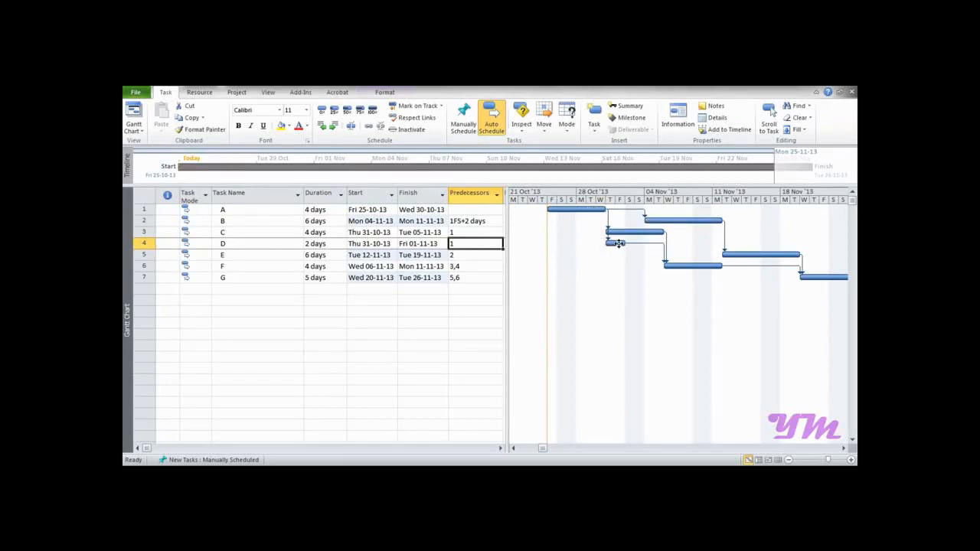
double_click(145, 244)
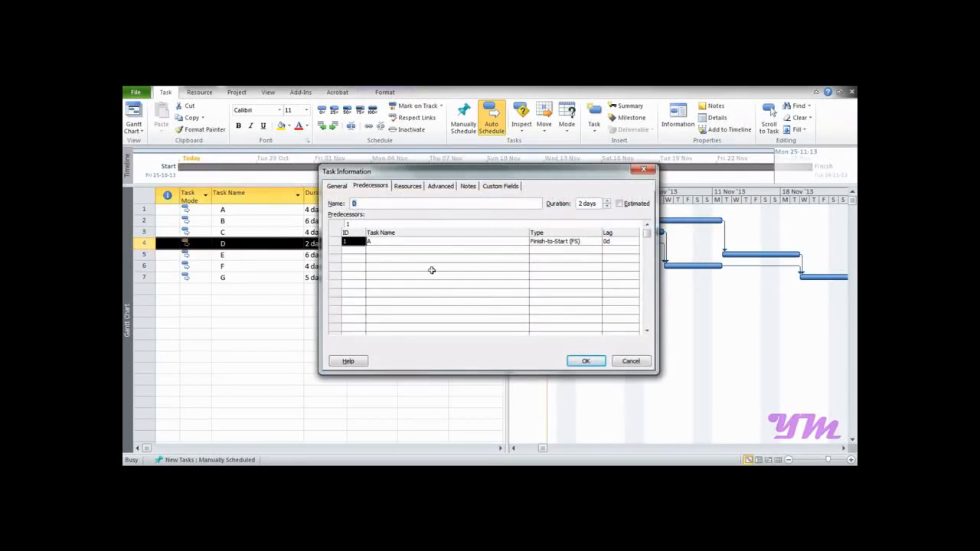
click(586, 242)
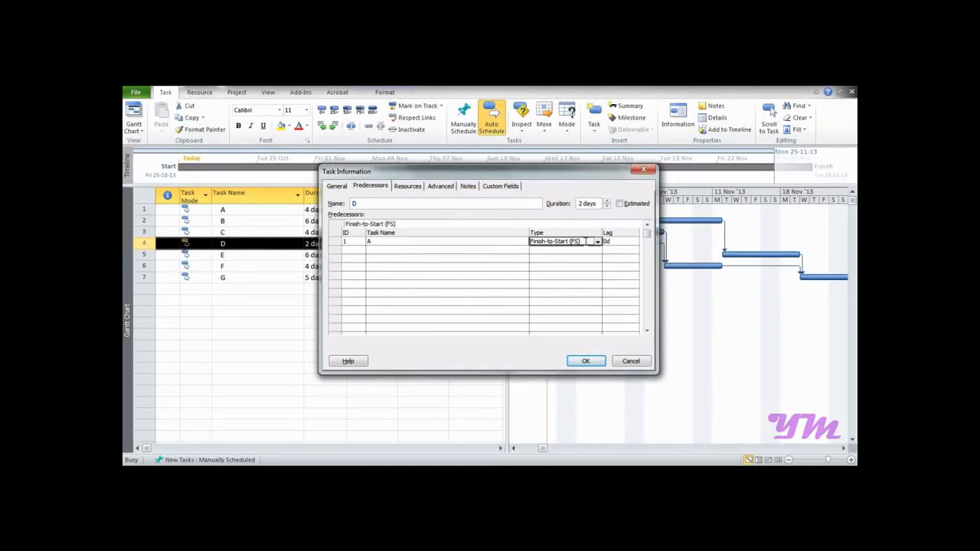
click(597, 241)
click(578, 258)
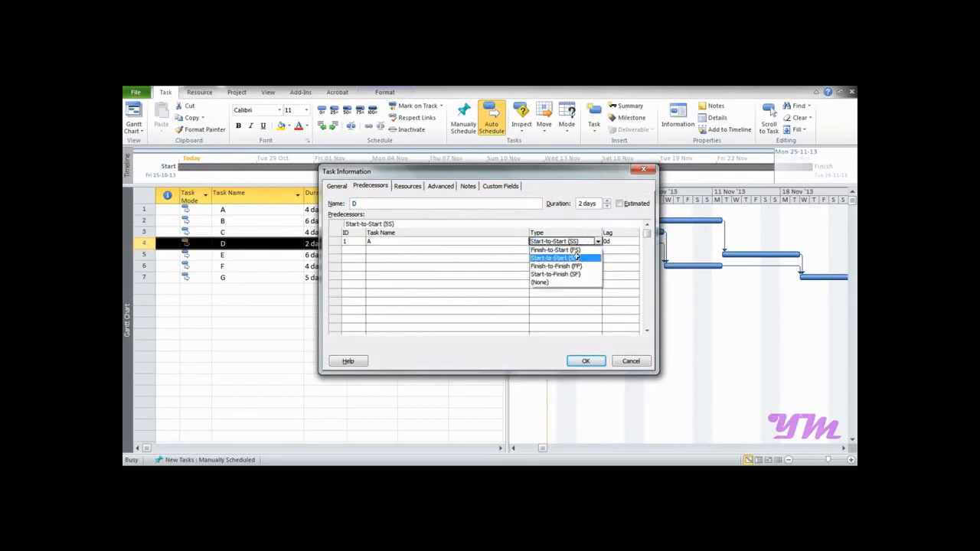
click(578, 258)
click(610, 241)
text(7)
key(Return)
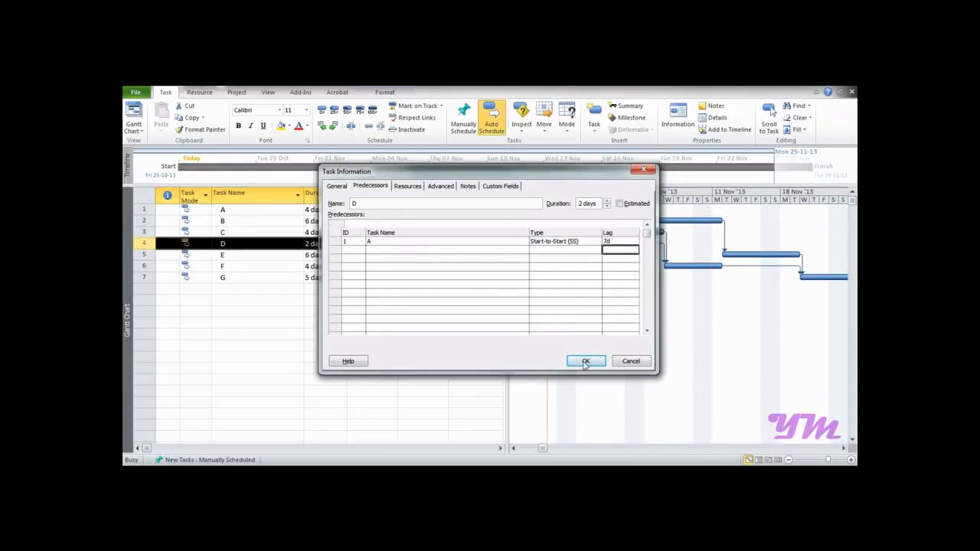
click(586, 361)
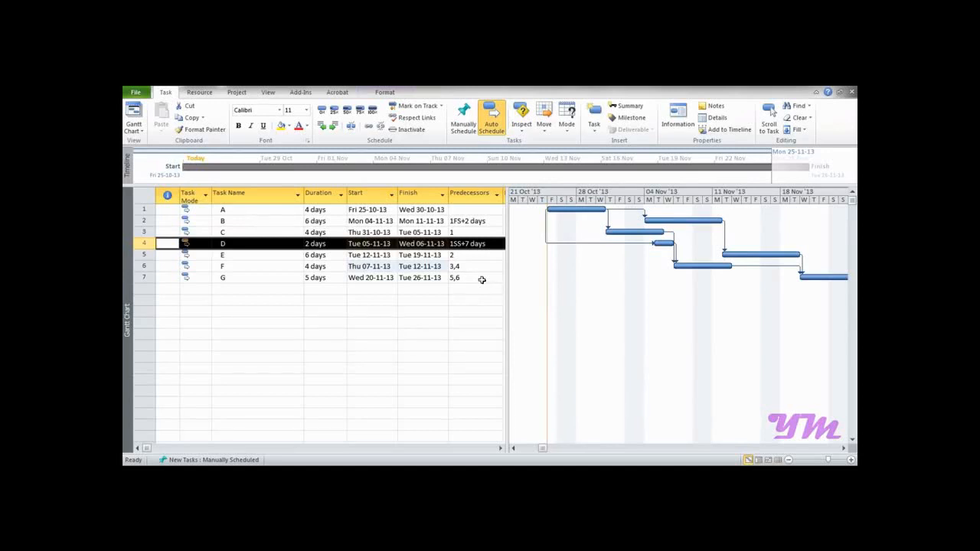
Give task G's Finish-to-Start (FS) link to predecessor E a lag of 2 days.
click(145, 278)
double_click(145, 279)
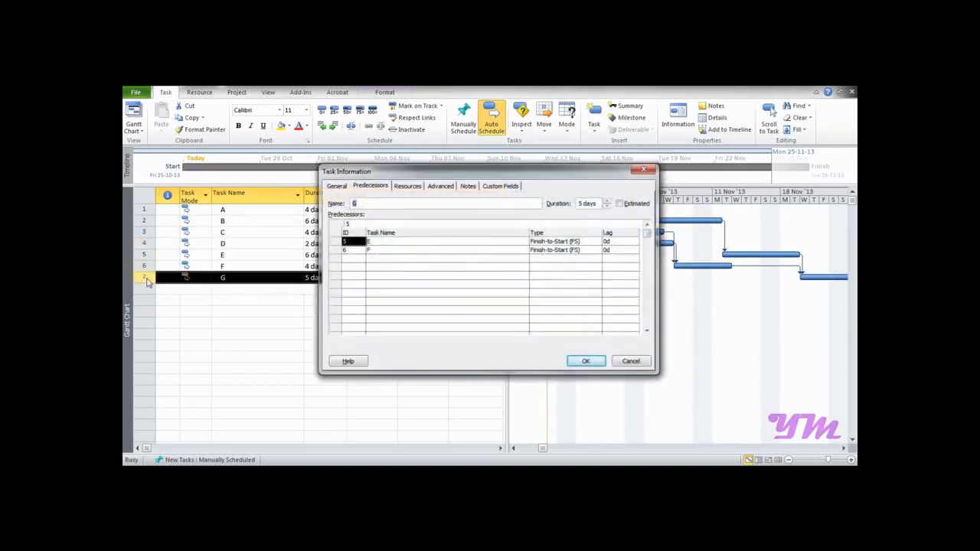
click(379, 242)
click(380, 250)
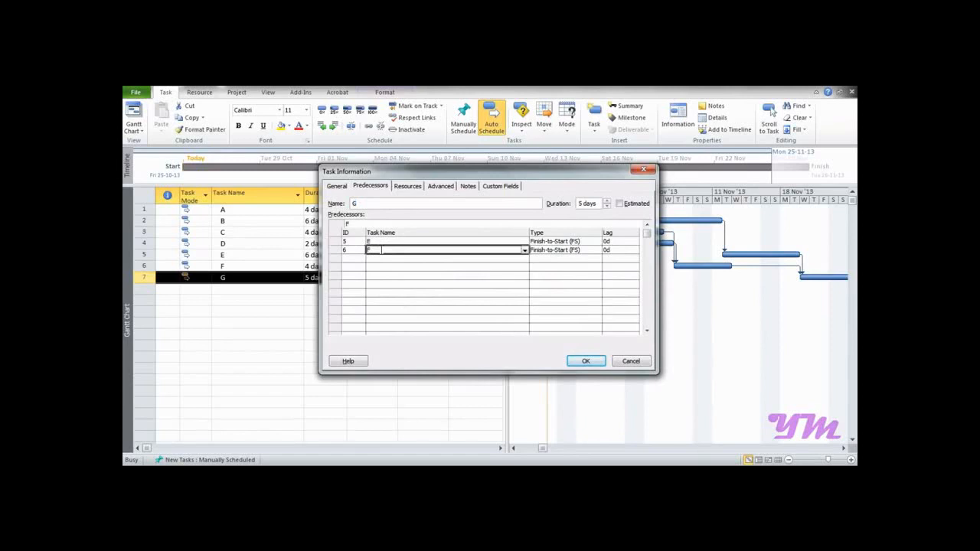
click(616, 241)
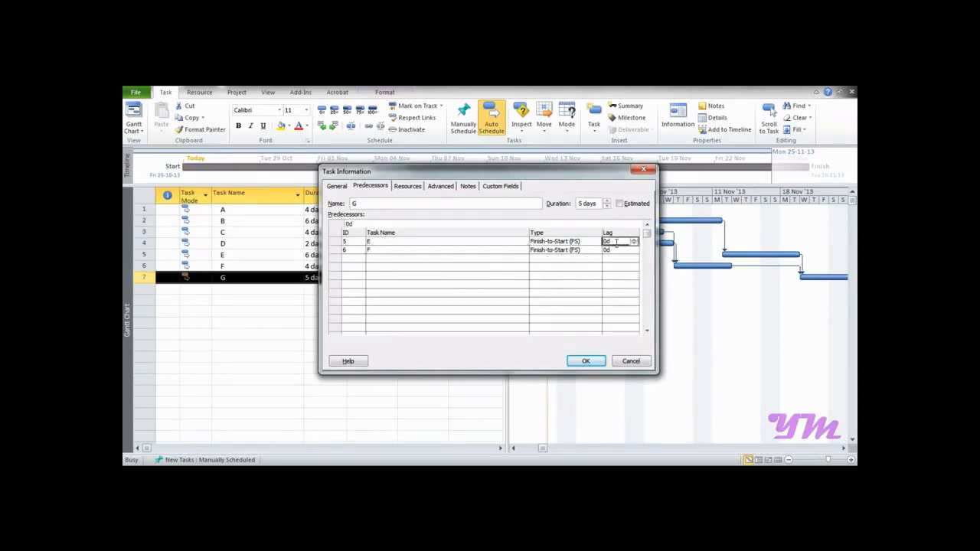
text(2)
click(613, 258)
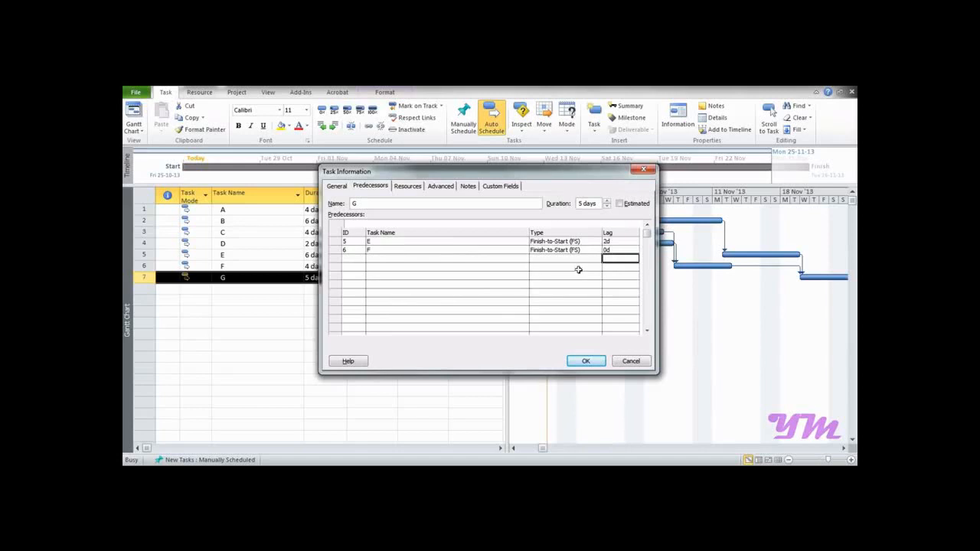
click(584, 362)
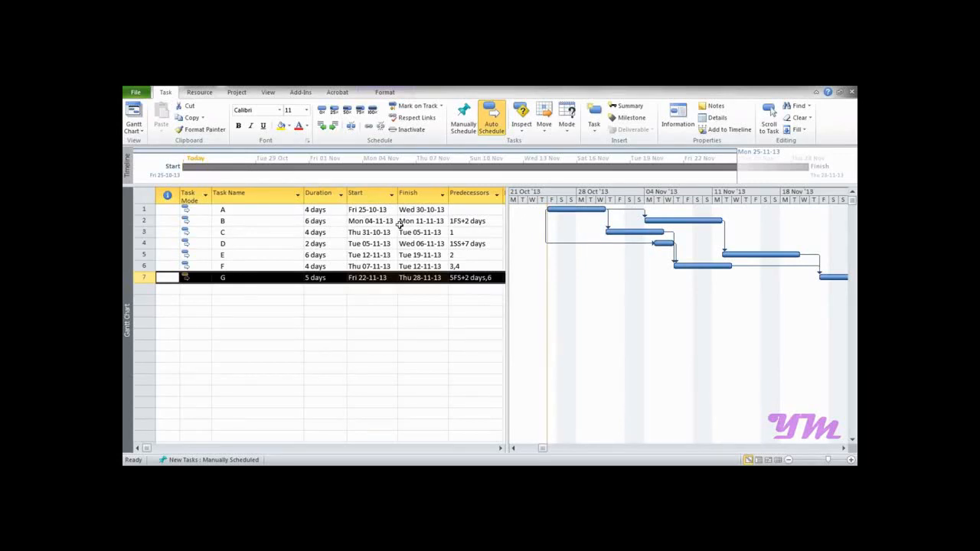
Apply the Detail Gantt view and widen the task table to show the Successors column.
click(143, 132)
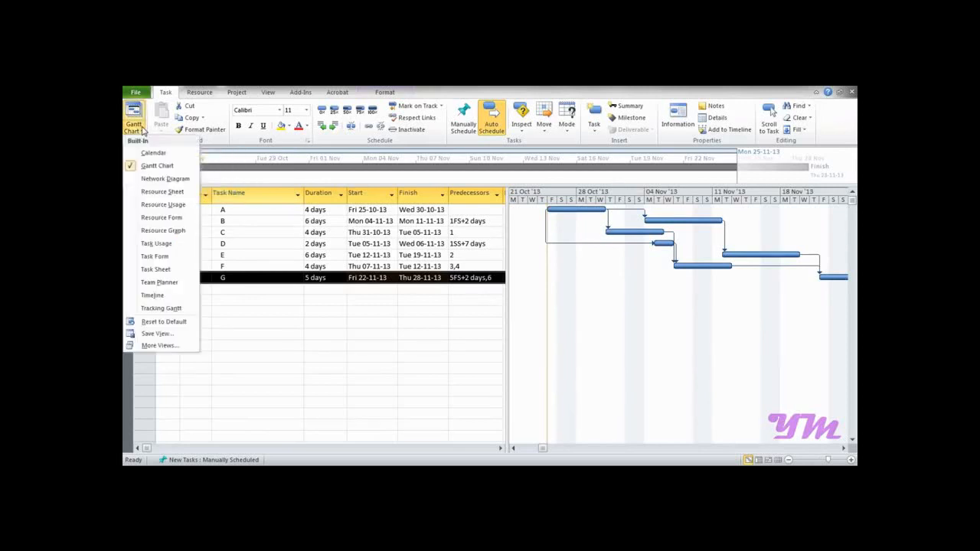
click(158, 346)
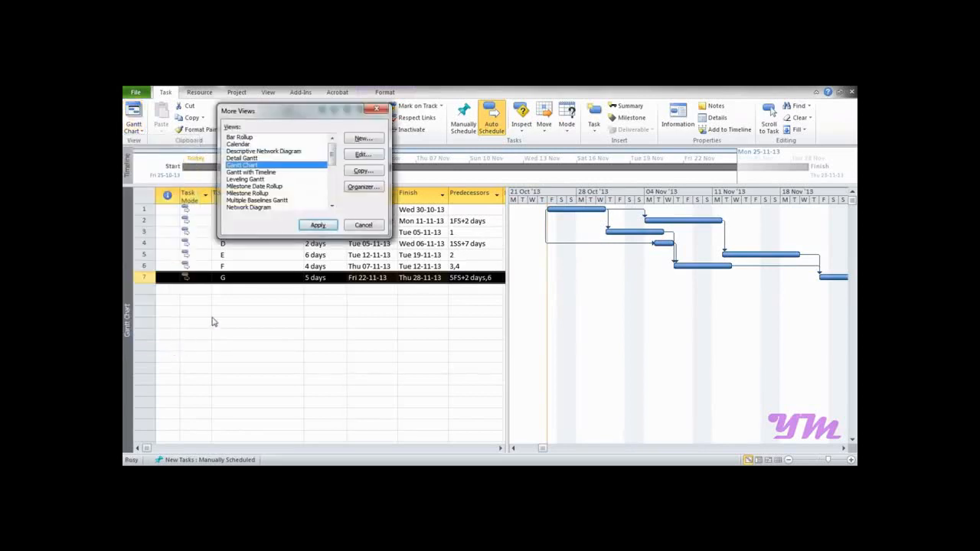
click(244, 159)
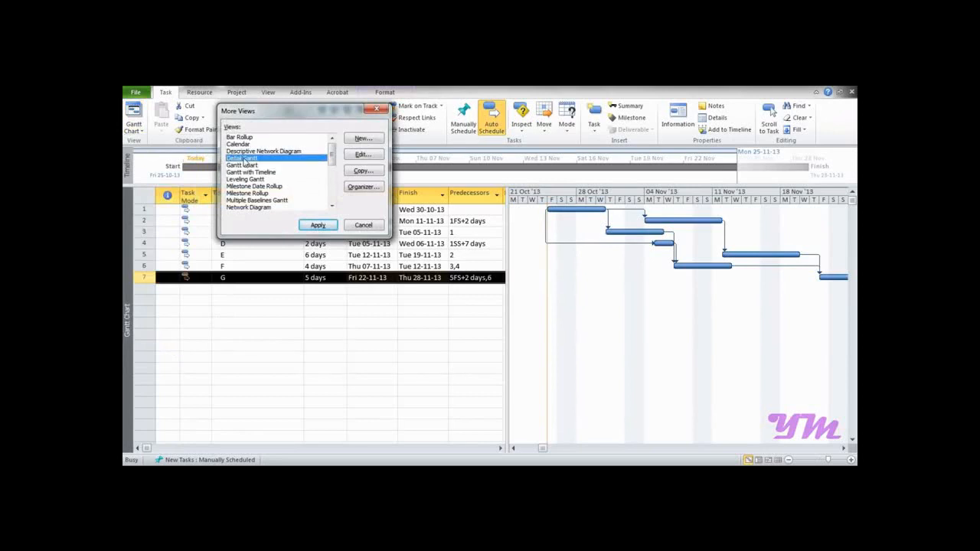
click(317, 224)
drag(501, 281, 563, 294)
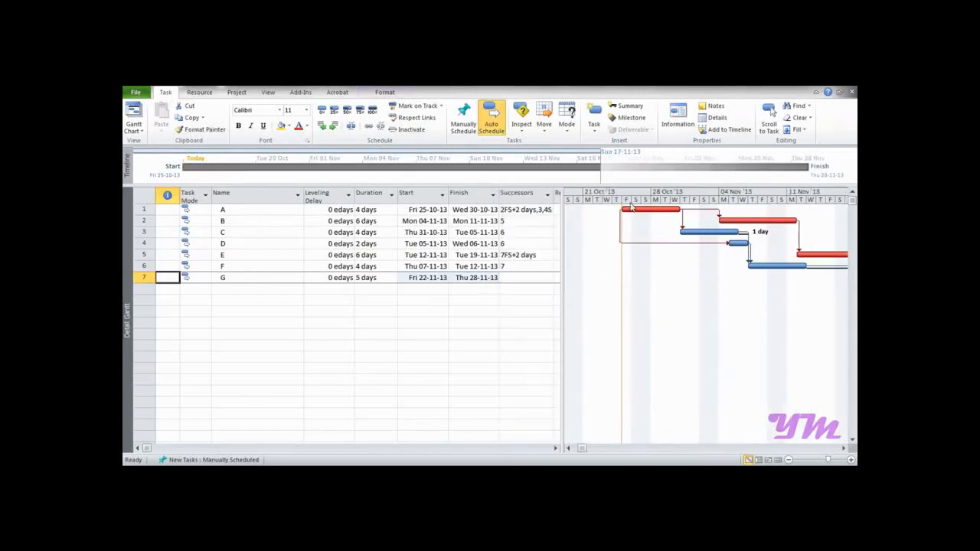
Compare the standard Gantt Chart view with the Detail Gantt view, ending in Detail Gantt.
click(136, 132)
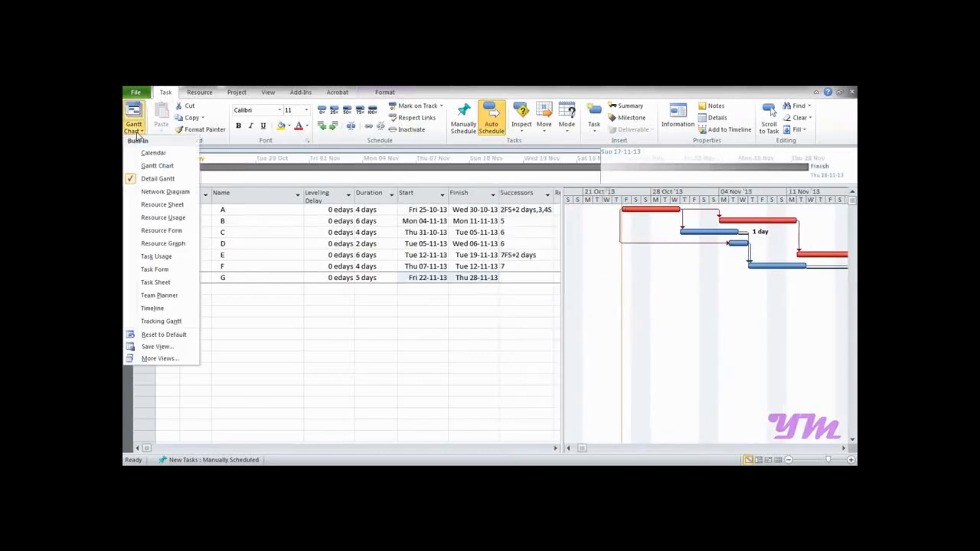
click(153, 166)
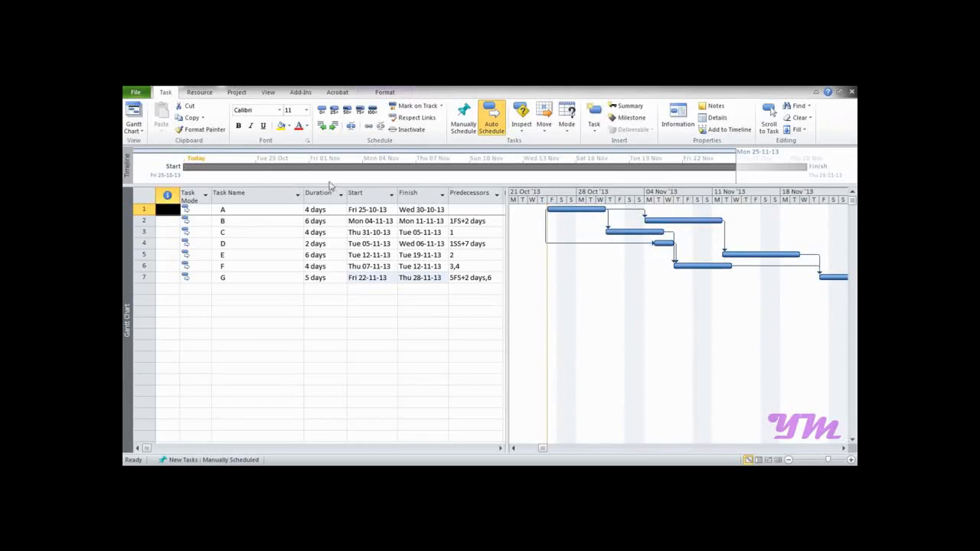
click(135, 129)
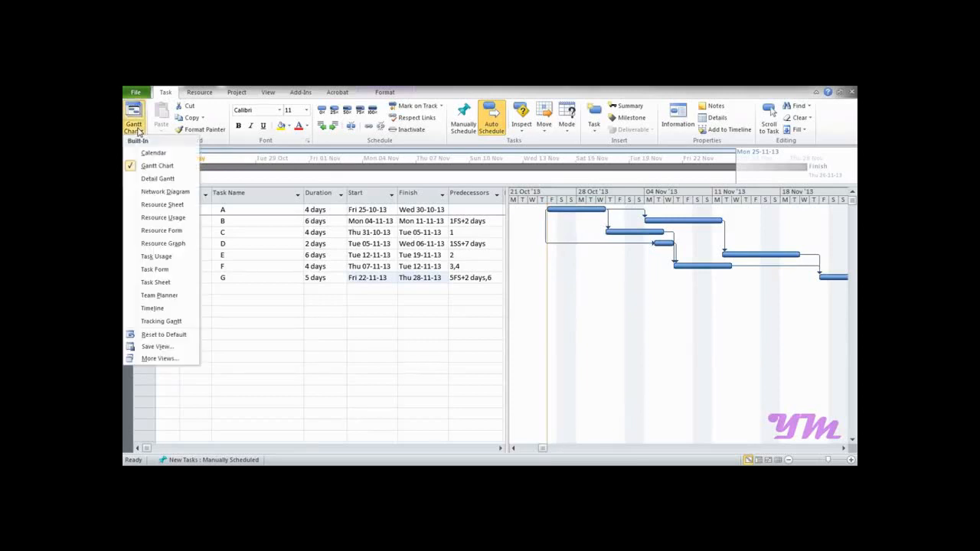
click(175, 180)
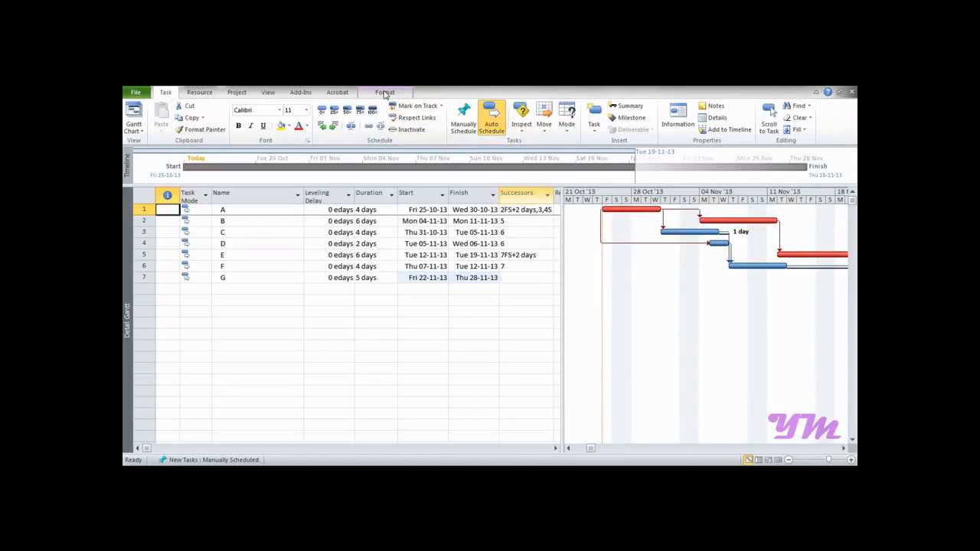
Format task A's bar to display the Name field as text above the bar.
click(385, 92)
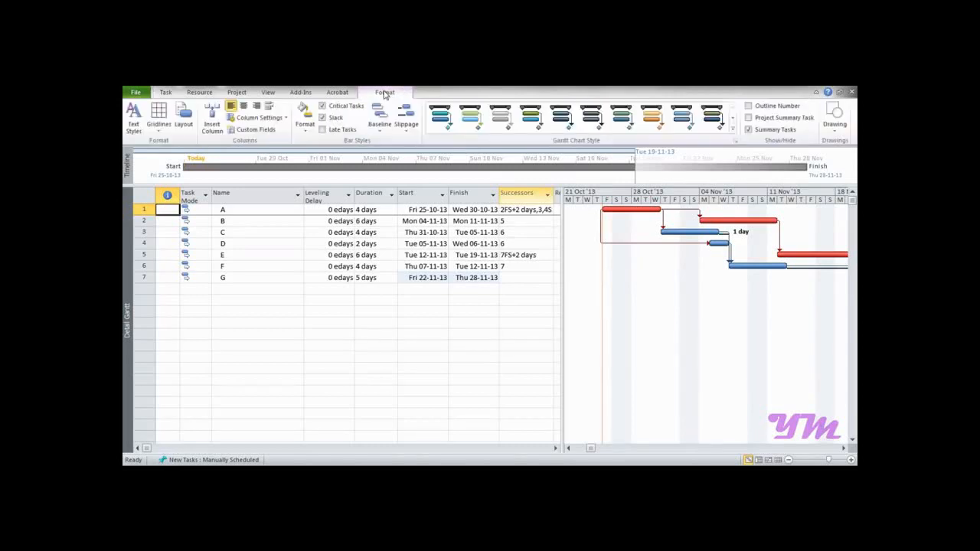
click(307, 132)
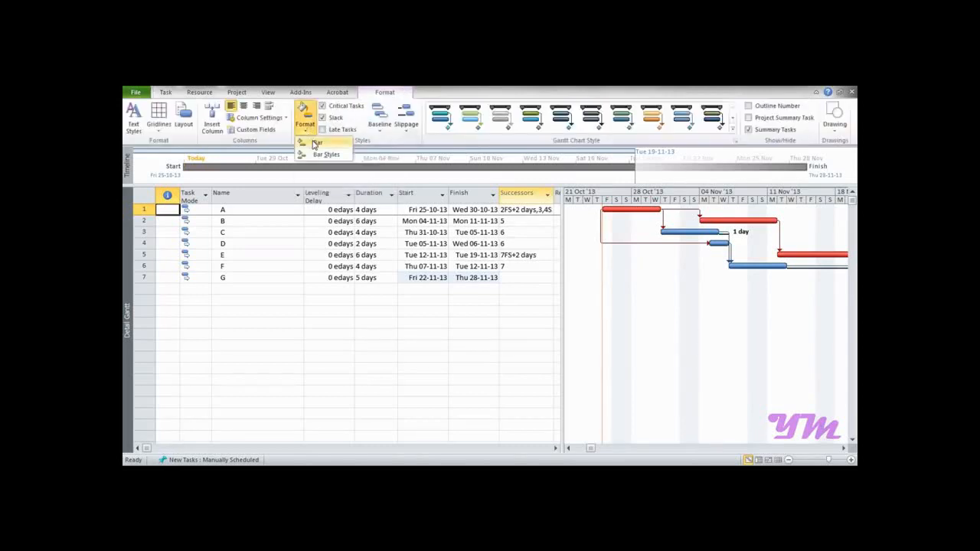
click(315, 144)
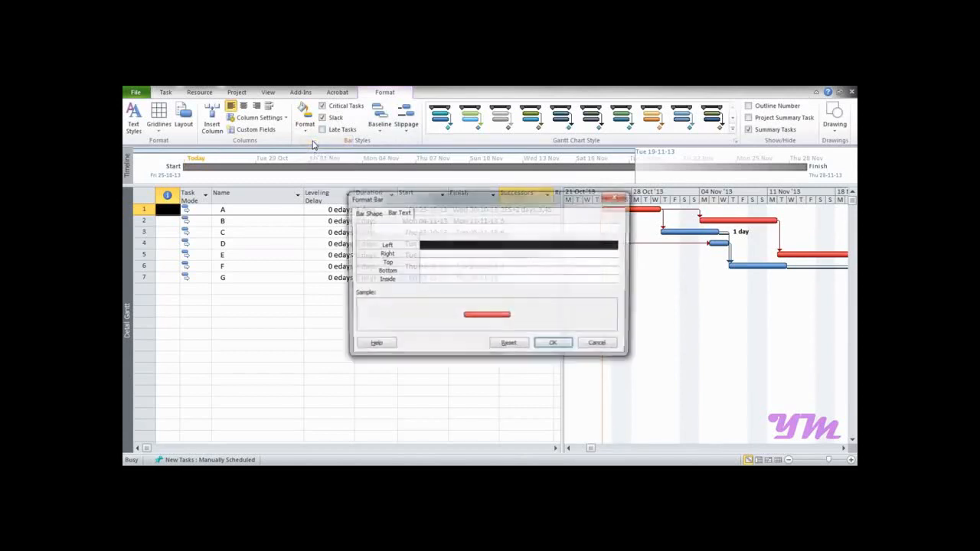
click(366, 215)
click(397, 214)
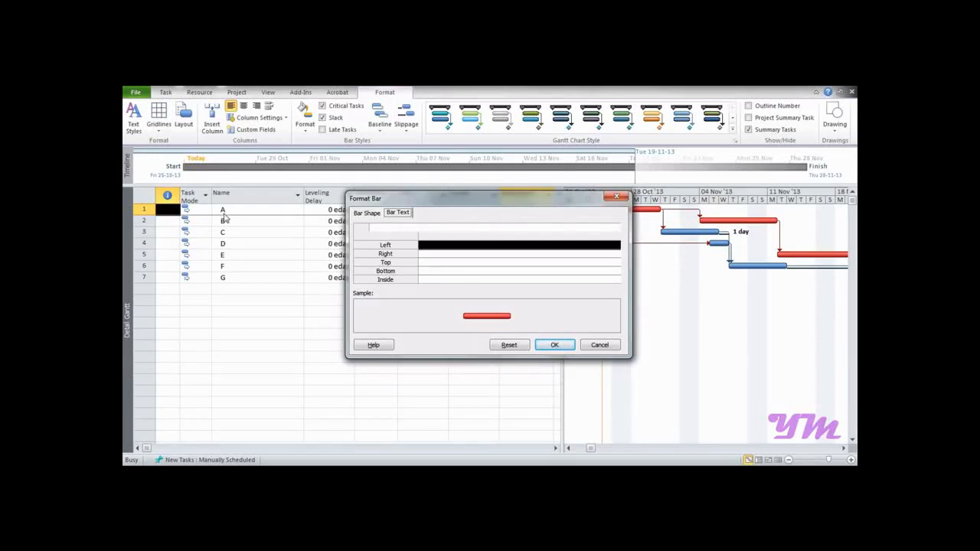
click(465, 263)
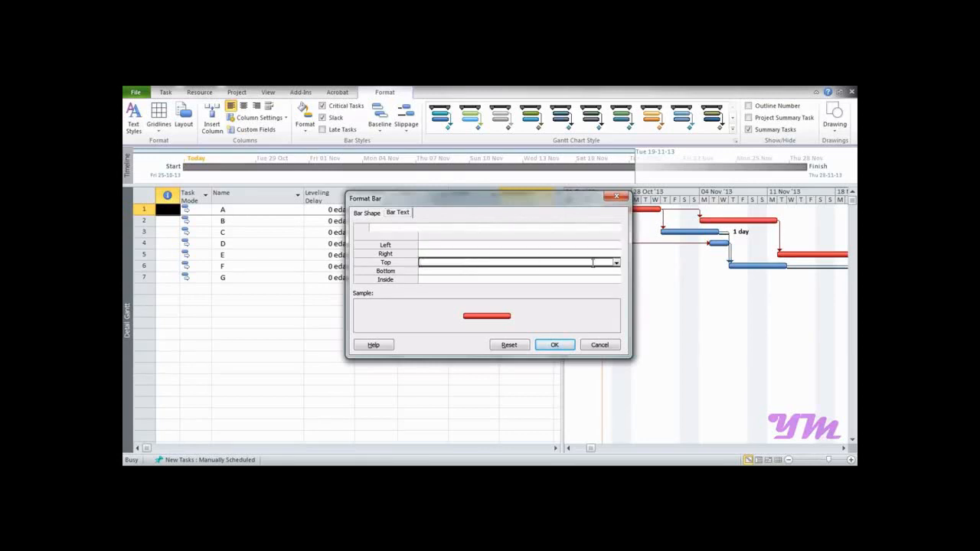
click(615, 263)
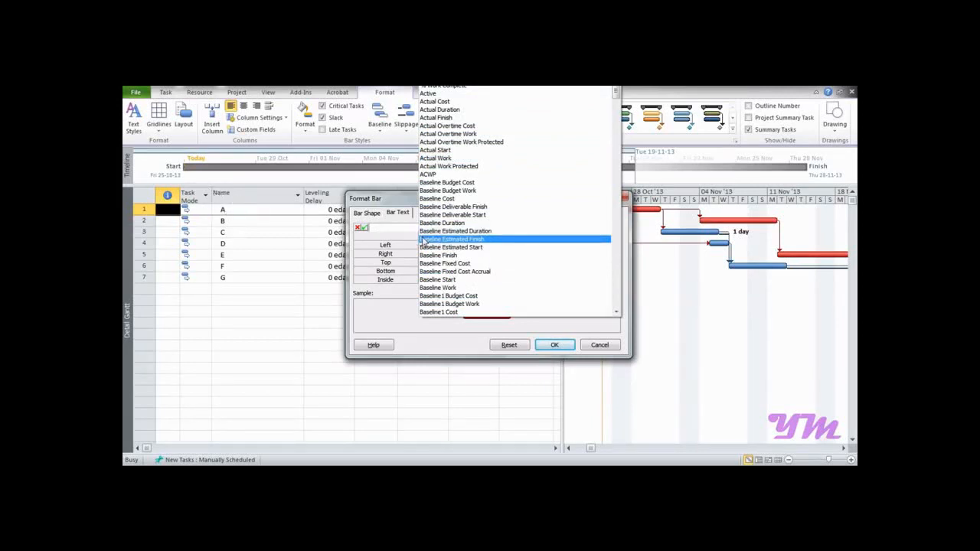
key(n)
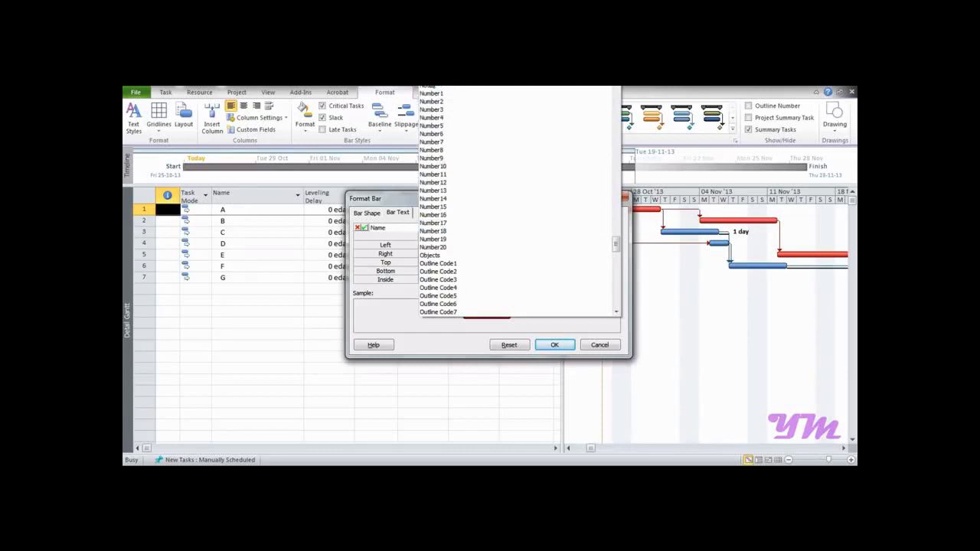
click(427, 80)
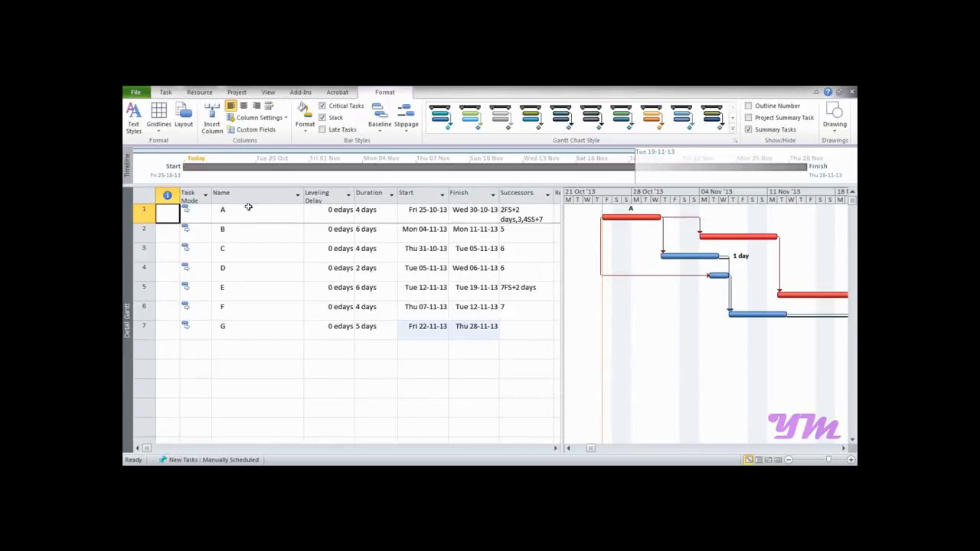
Format the bars of all tasks to display the Name field on top, and narrow the table to enlarge the chart area.
click(142, 196)
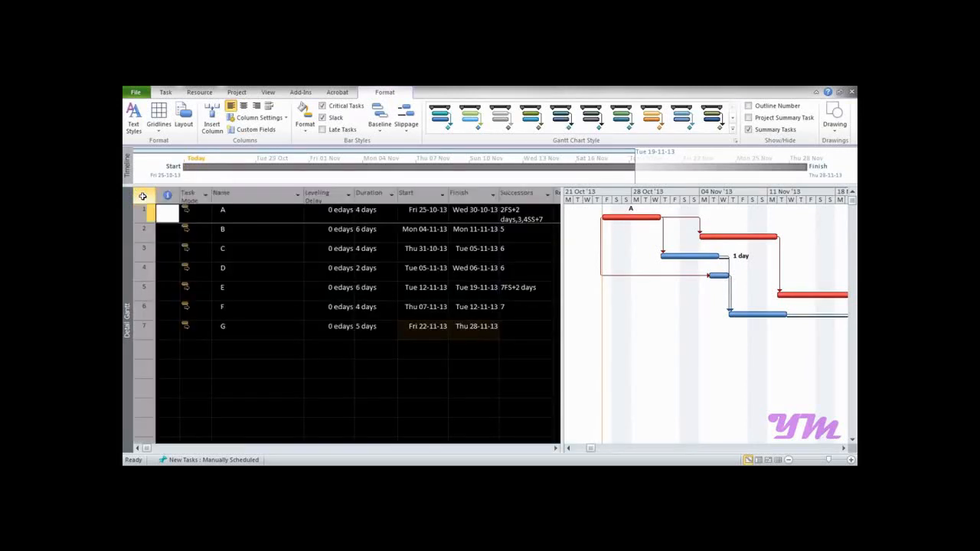
click(304, 132)
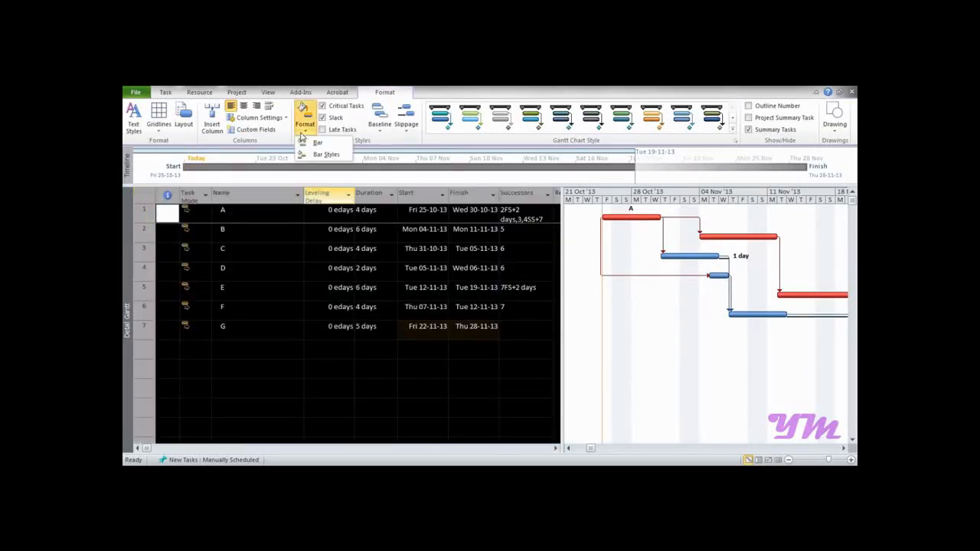
click(315, 141)
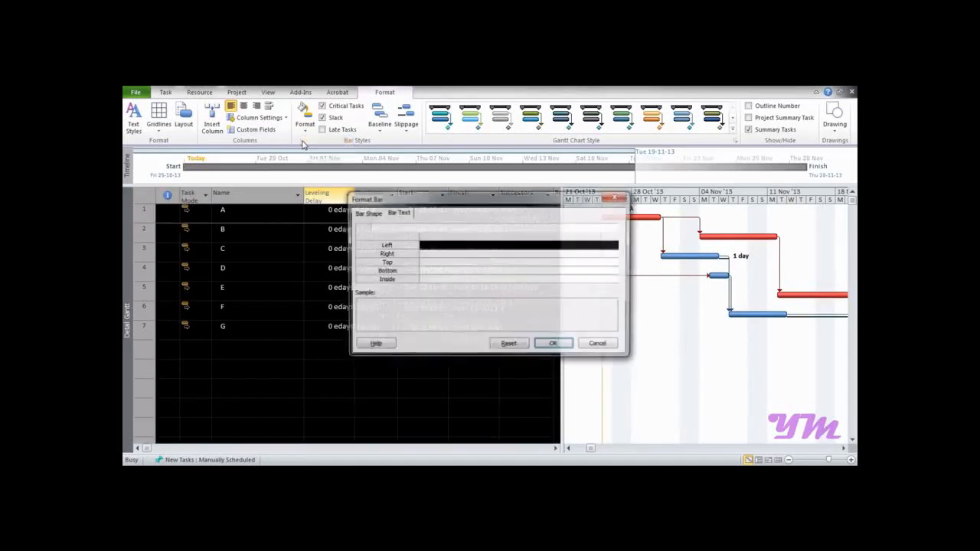
click(438, 262)
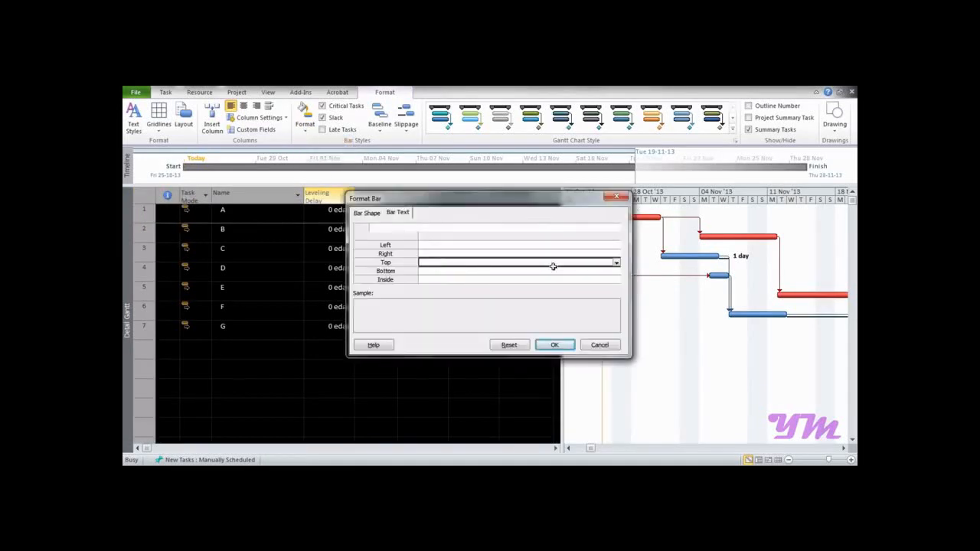
click(617, 264)
text(Name)
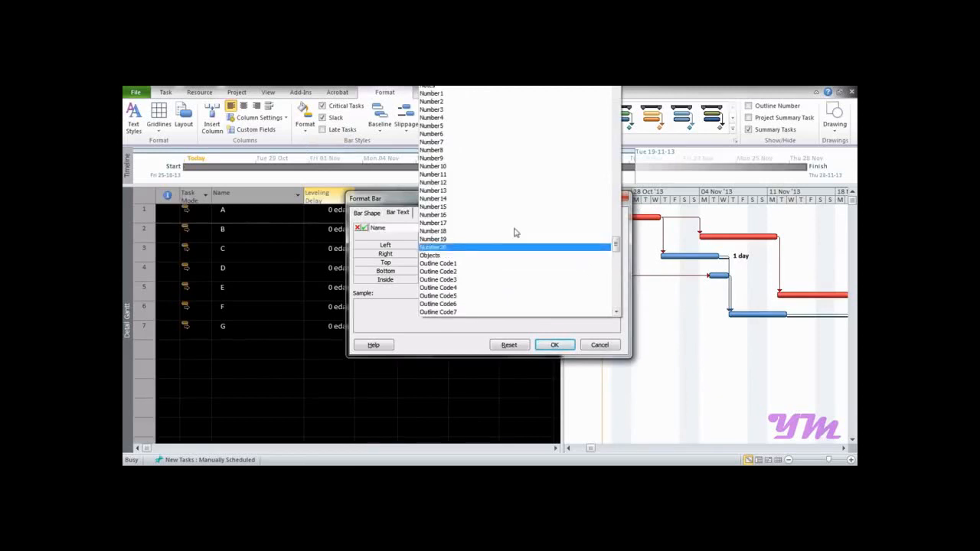
key(Return)
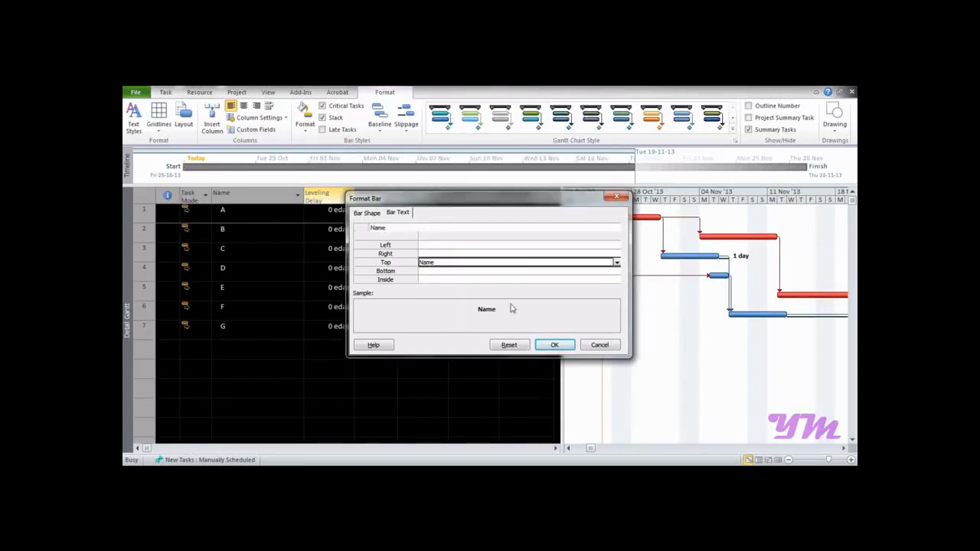
click(553, 345)
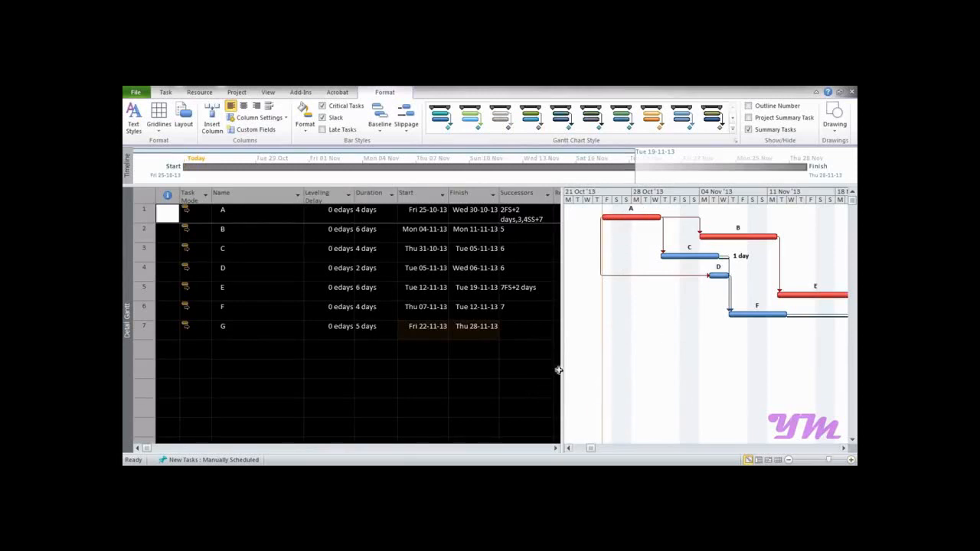
drag(560, 317, 465, 316)
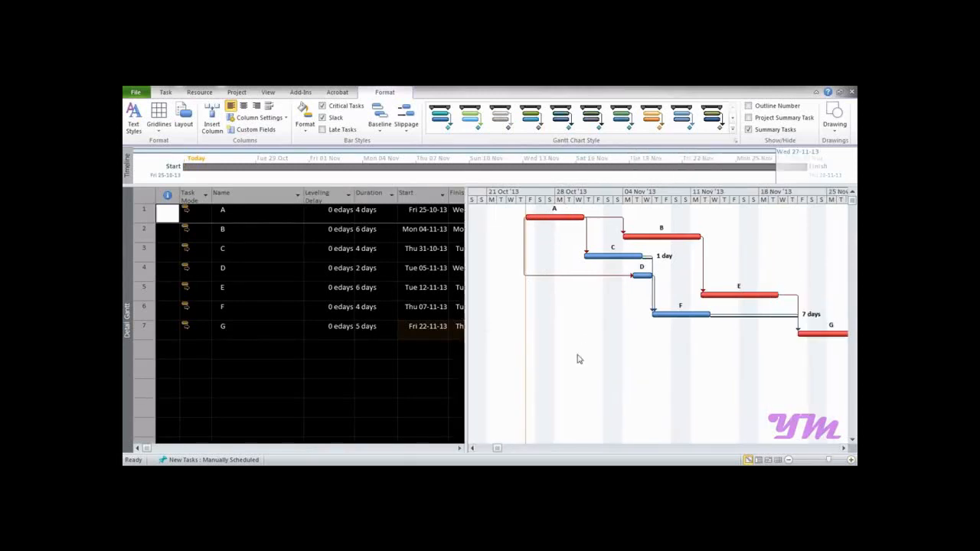
click(843, 448)
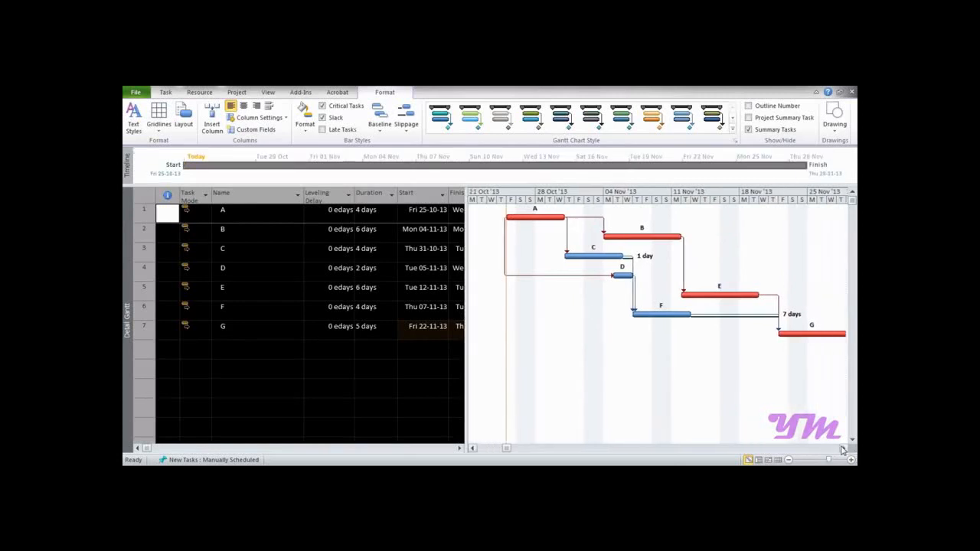
click(788, 459)
click(851, 460)
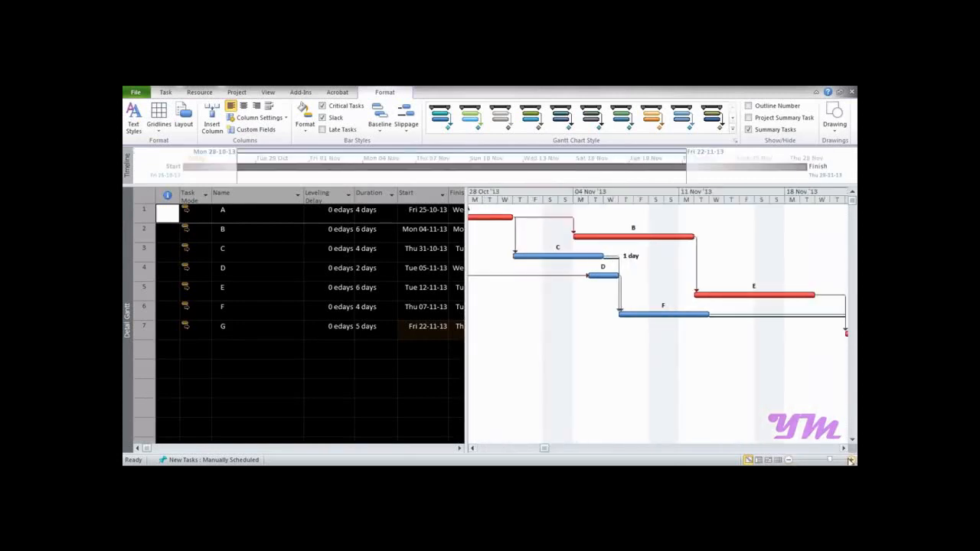
click(472, 449)
click(472, 449)
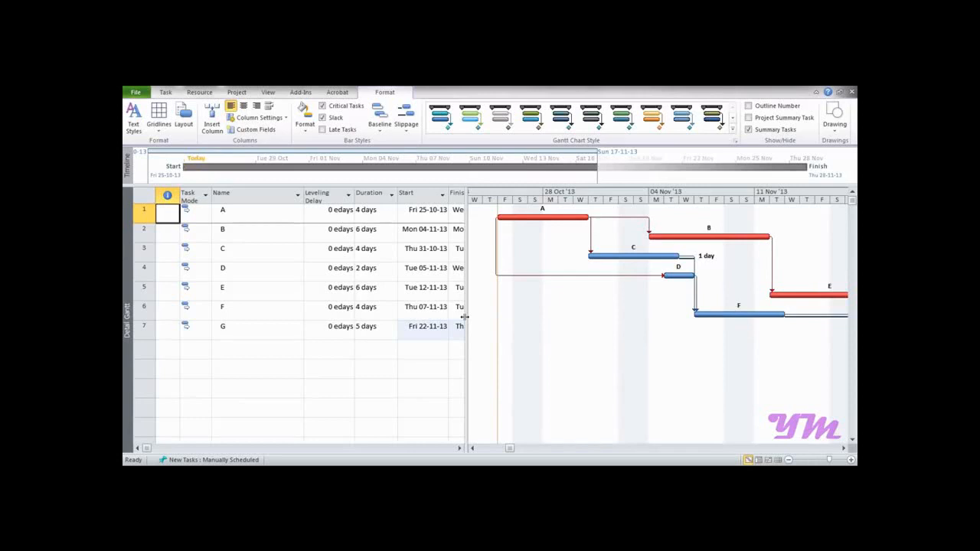
Widen the task table and insert a Predecessors column before the Successors column.
drag(464, 316, 647, 331)
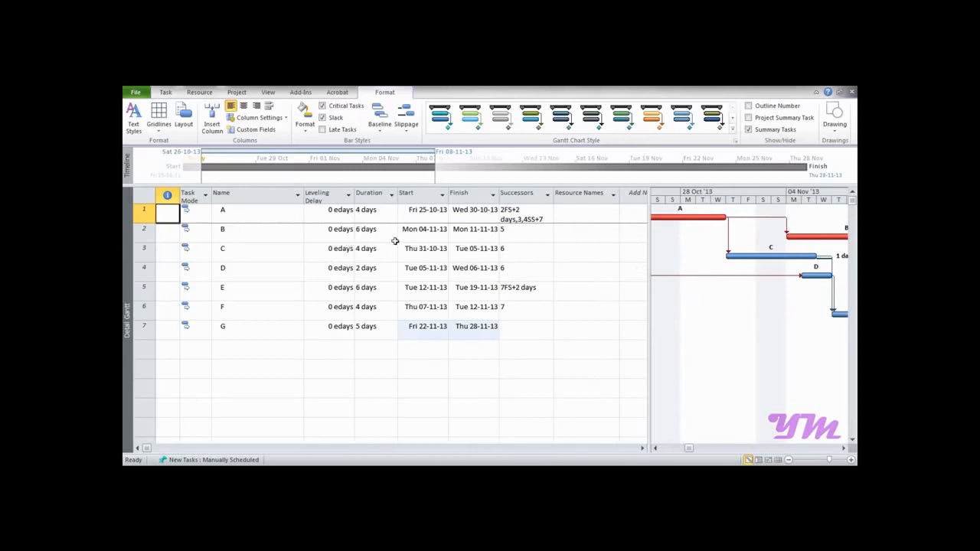
right_click(520, 196)
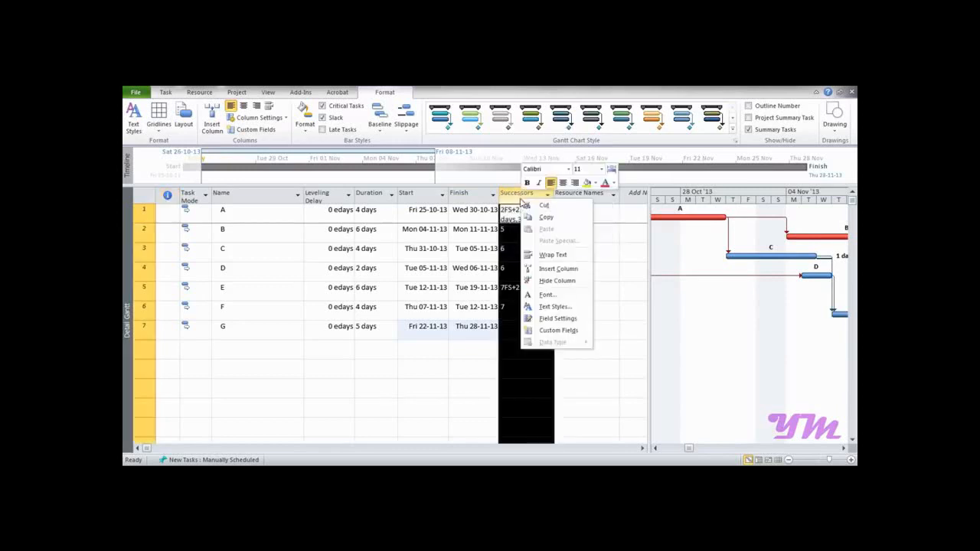
click(541, 270)
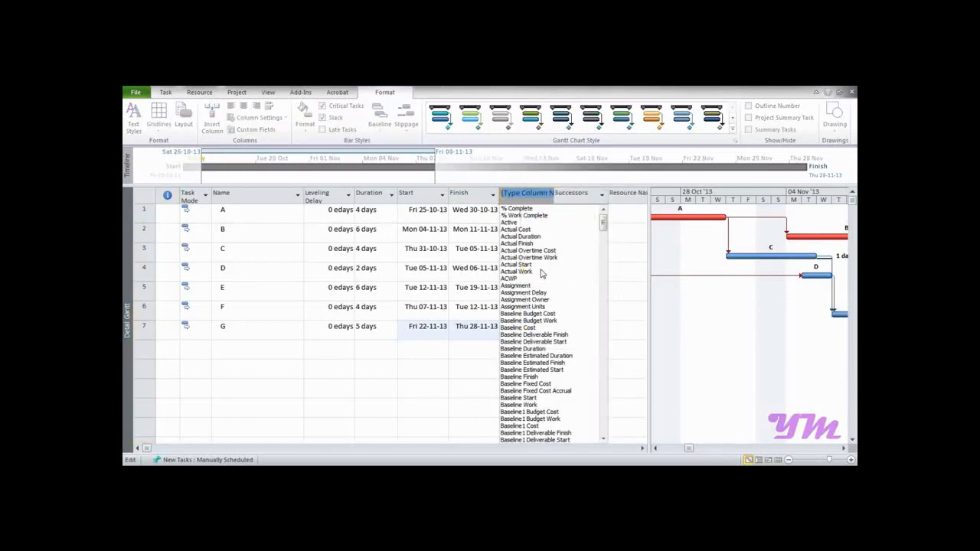
text(p)
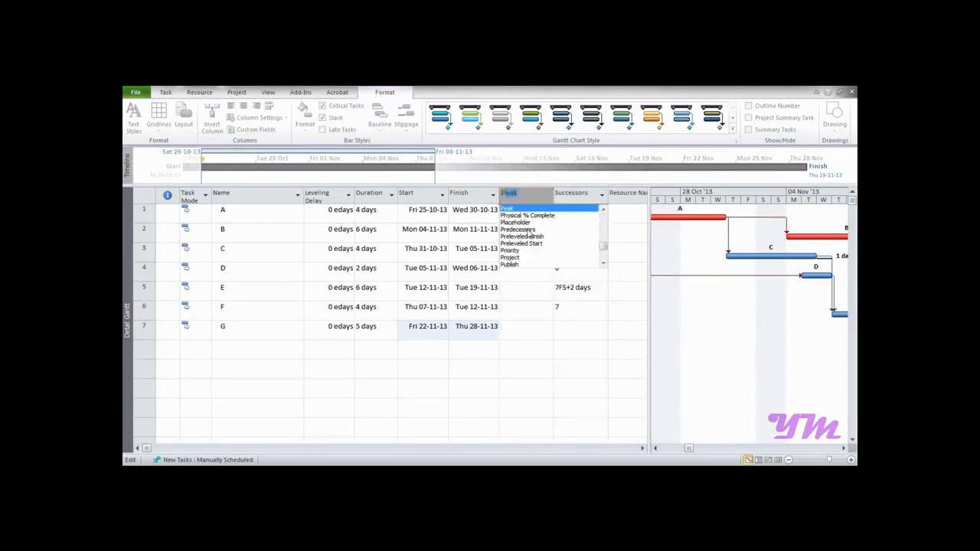
click(526, 230)
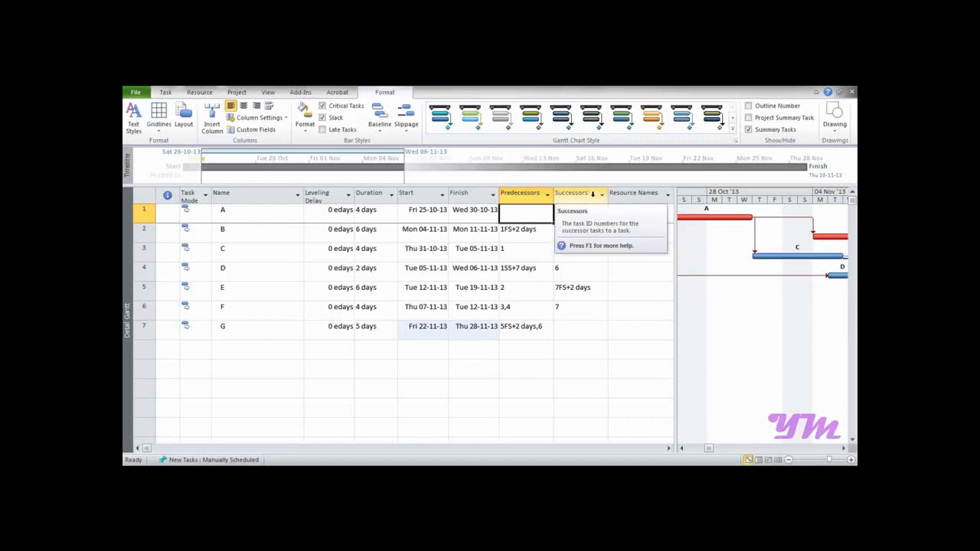
Hide the Successors and Resource Names columns in the task table.
right_click(593, 193)
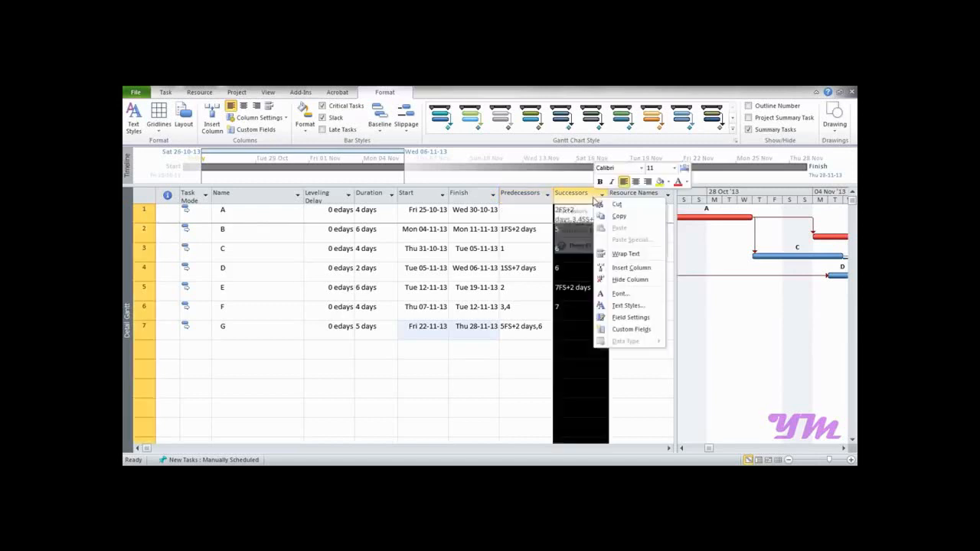
click(602, 280)
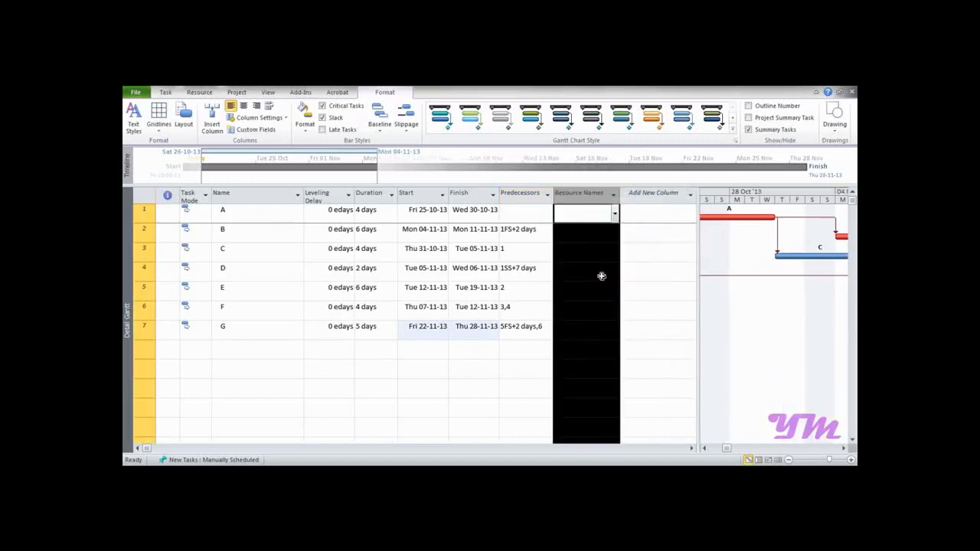
right_click(584, 198)
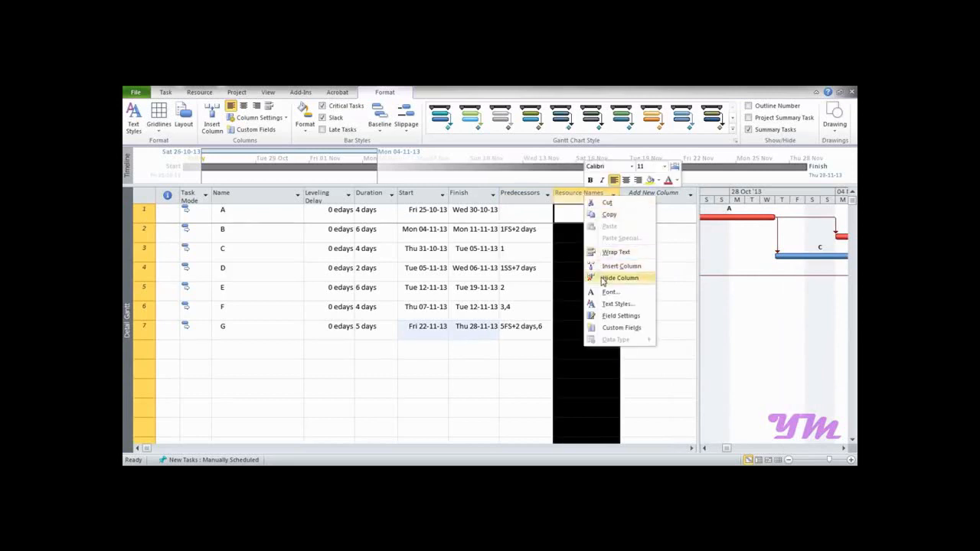
click(602, 280)
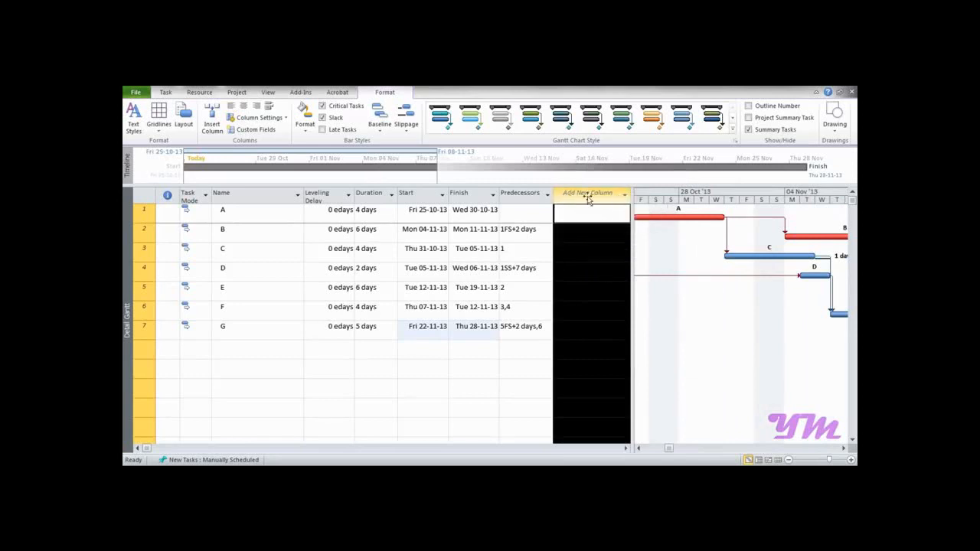
Add a Total Slack column after the Predecessors column.
click(626, 195)
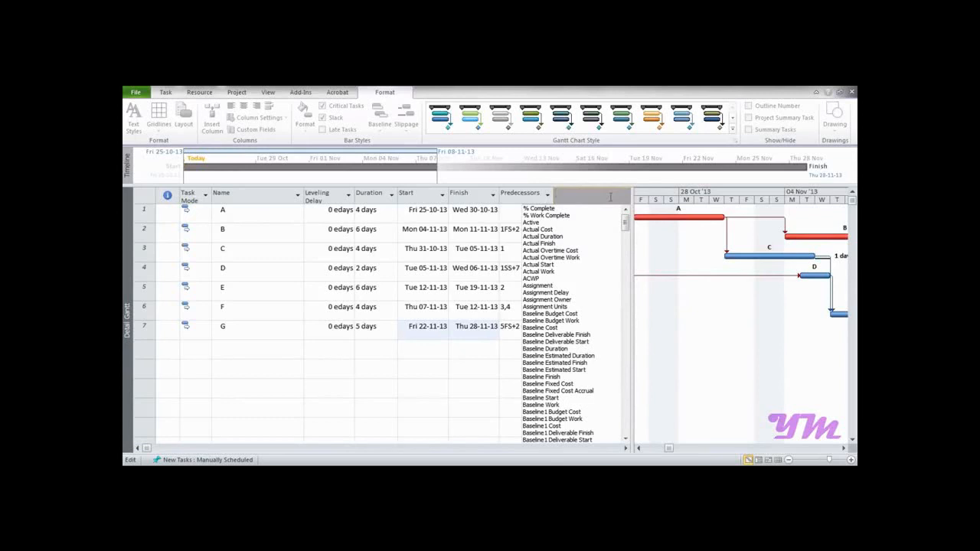
text(T)
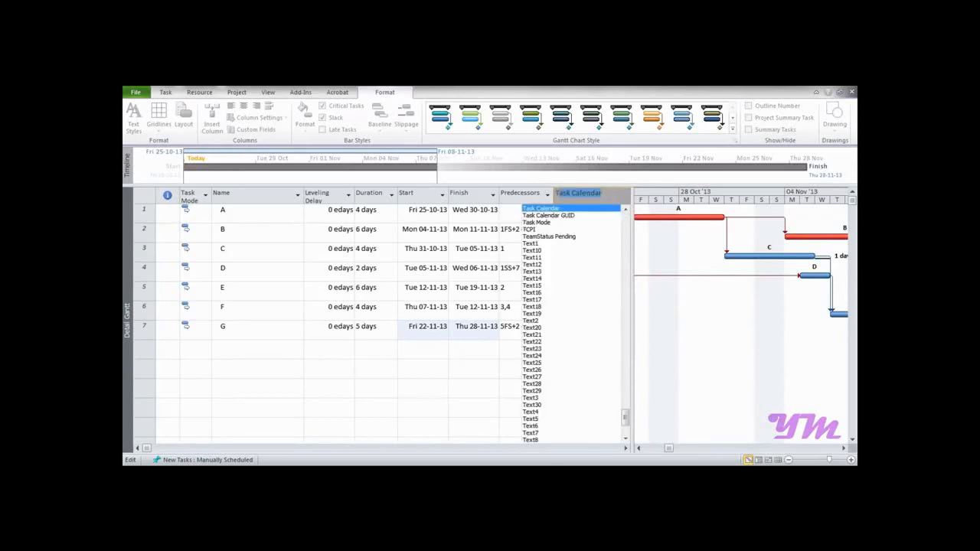
text(o)
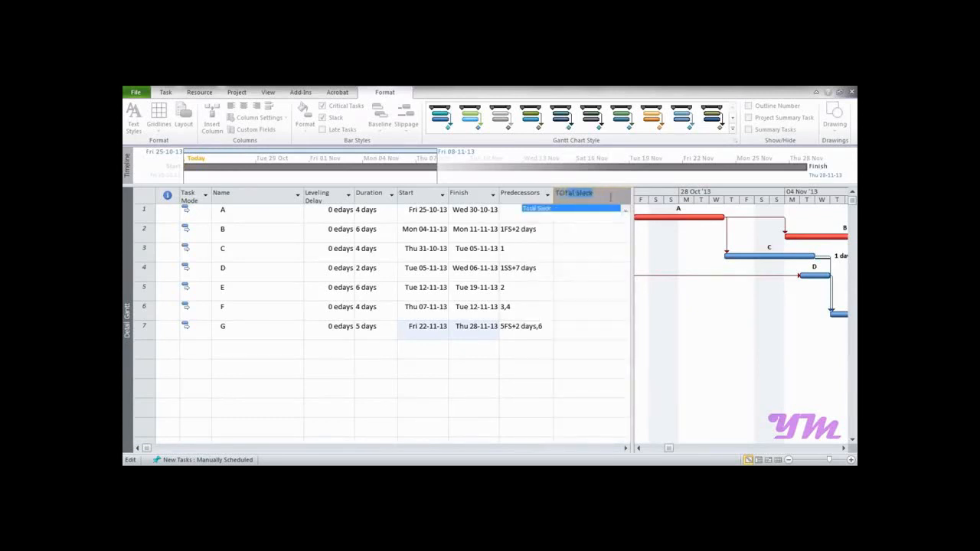
click(535, 213)
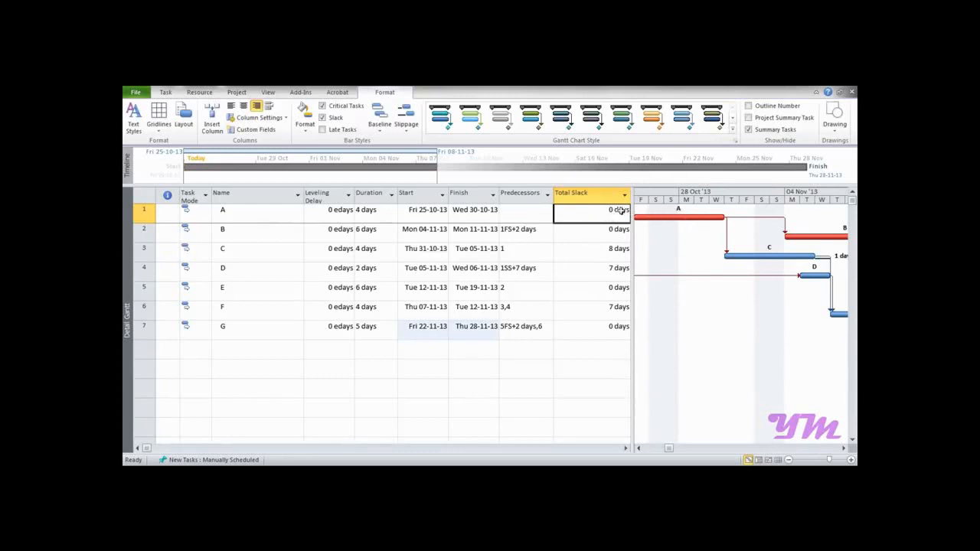
Widen the task table and add a Free Slack column after the Total Slack column.
drag(633, 227, 802, 228)
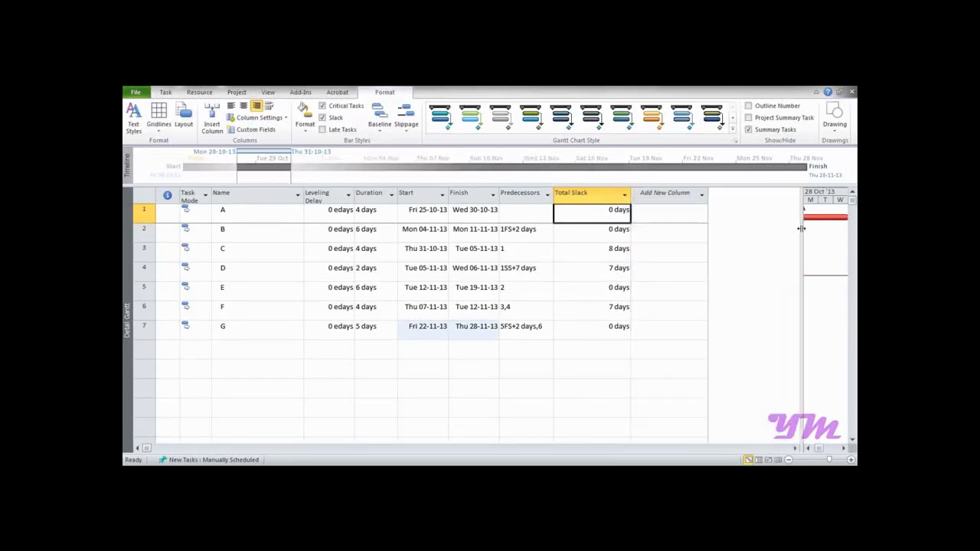
click(667, 196)
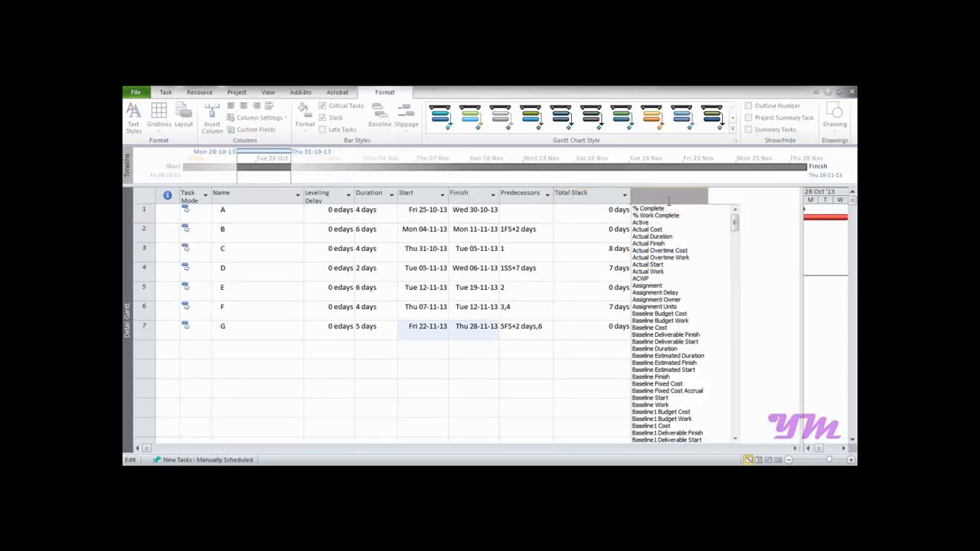
text(FRee Slack)
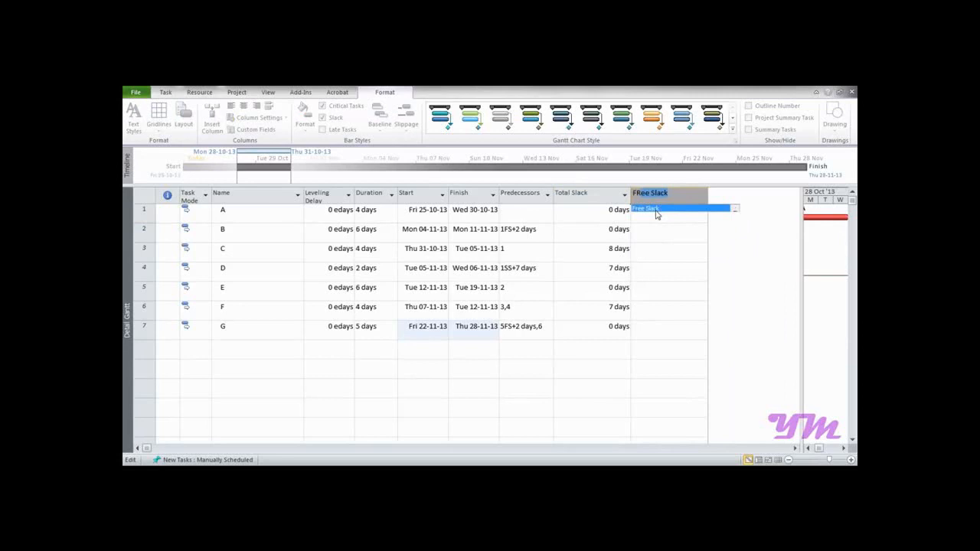
click(656, 211)
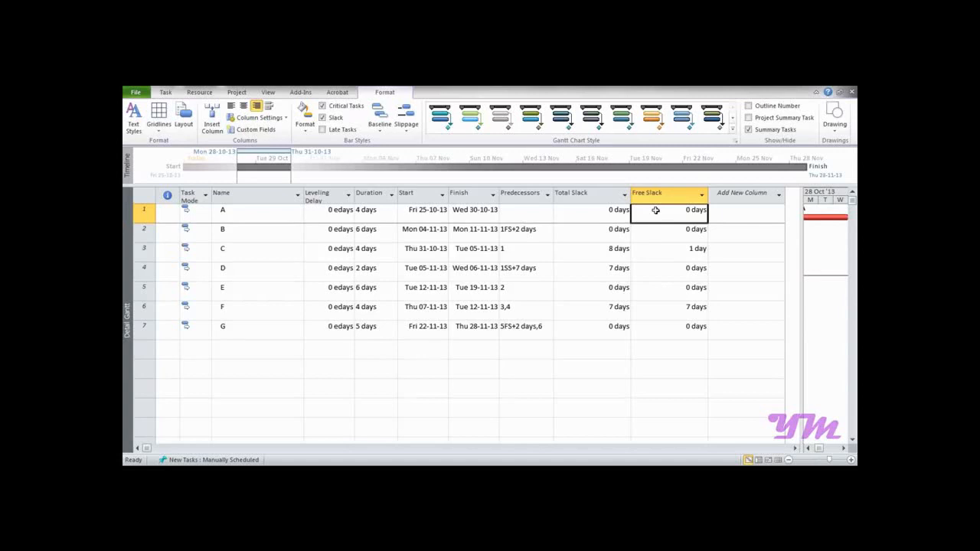
click(776, 198)
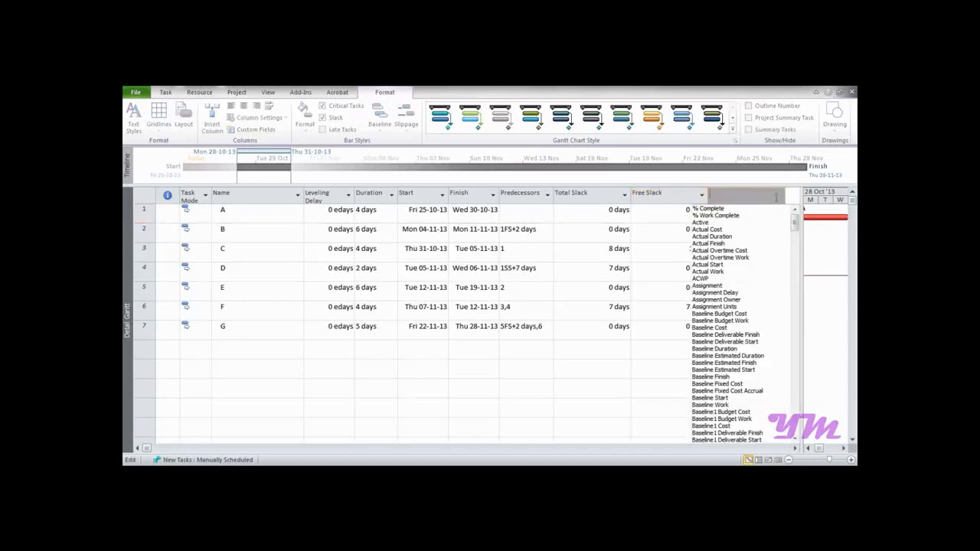
text(INT)
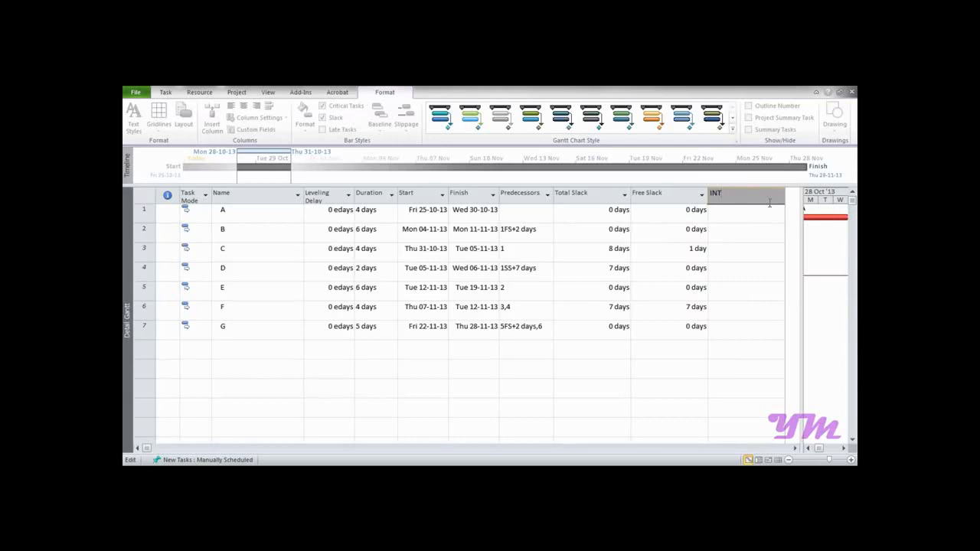
key(BackSpace)
key(BackSpace)
key(BackSpace)
click(748, 213)
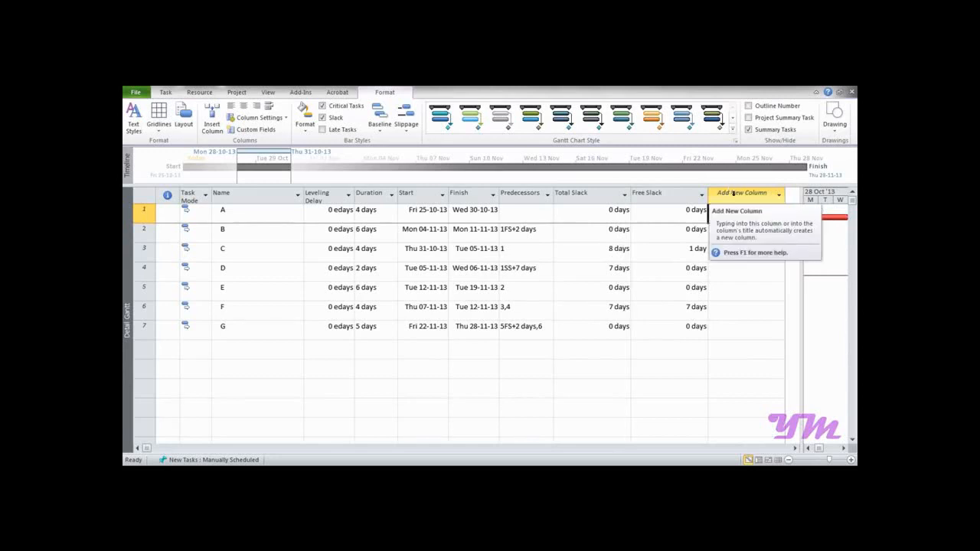
Add a Duration1 custom field column after the Free Slack column.
click(779, 197)
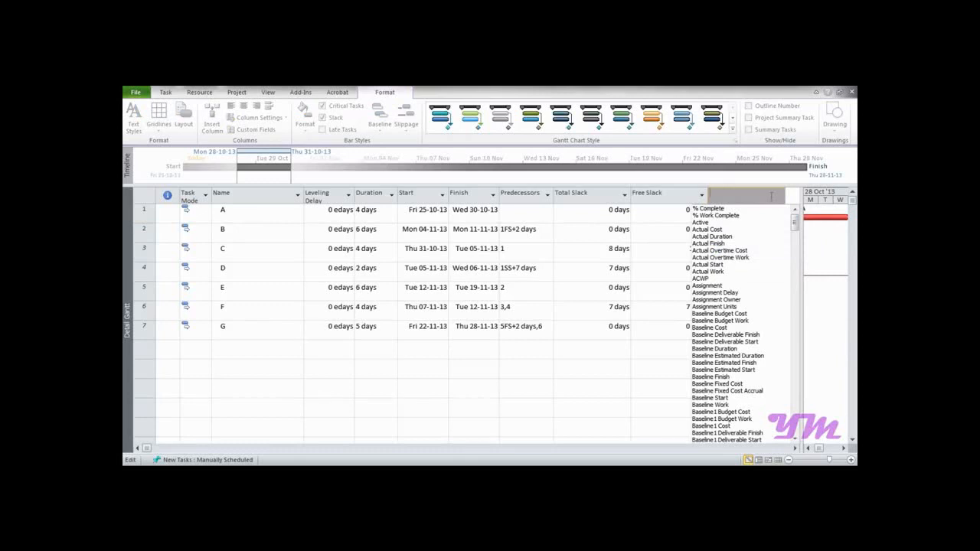
text(d)
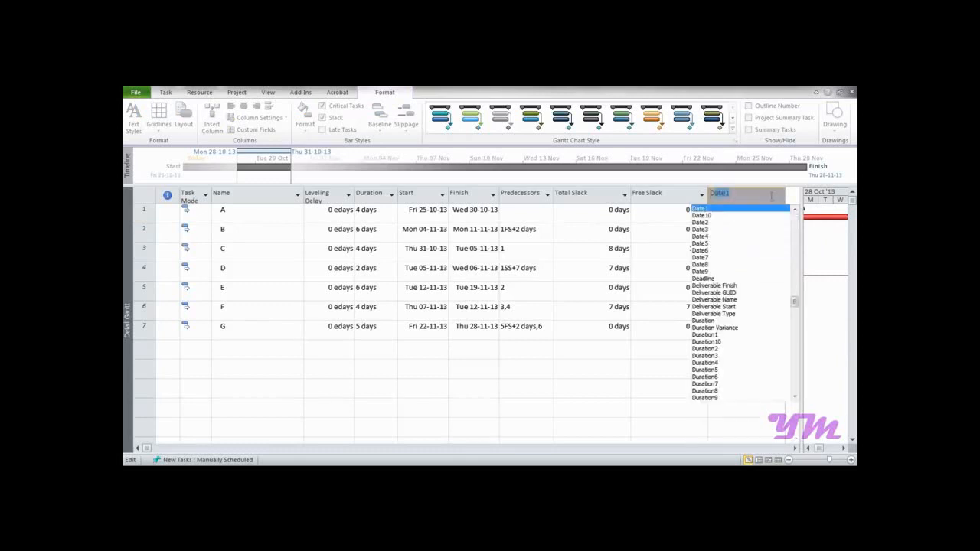
scroll(716, 329, down, 1)
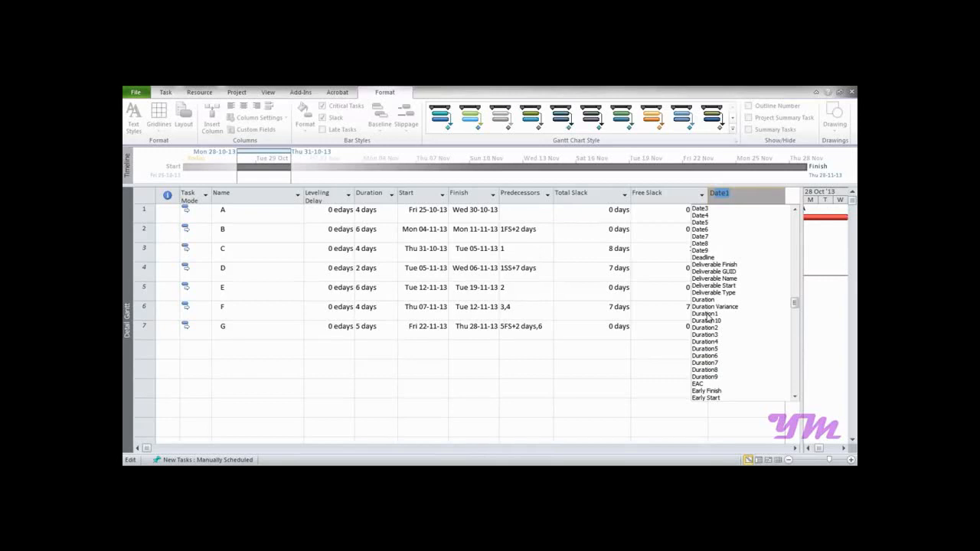
click(706, 313)
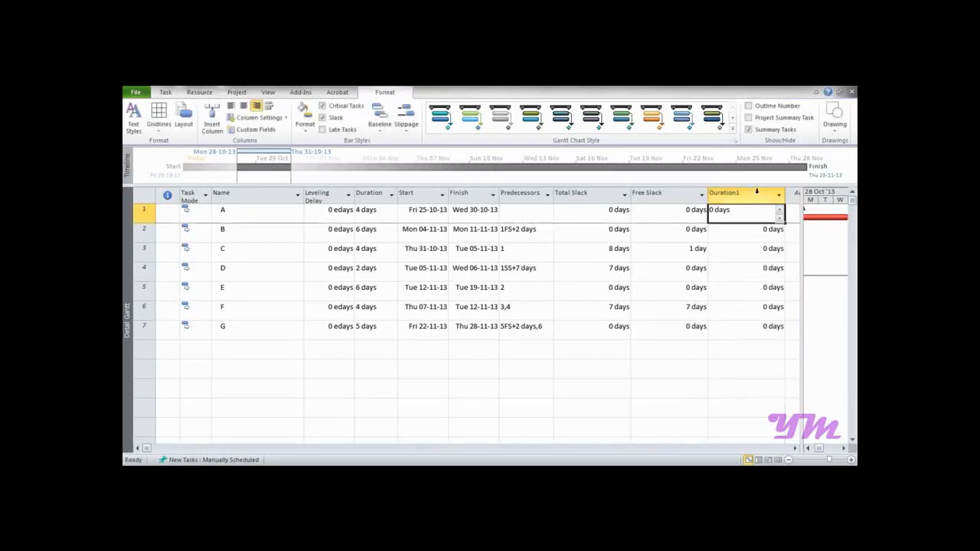
click(725, 235)
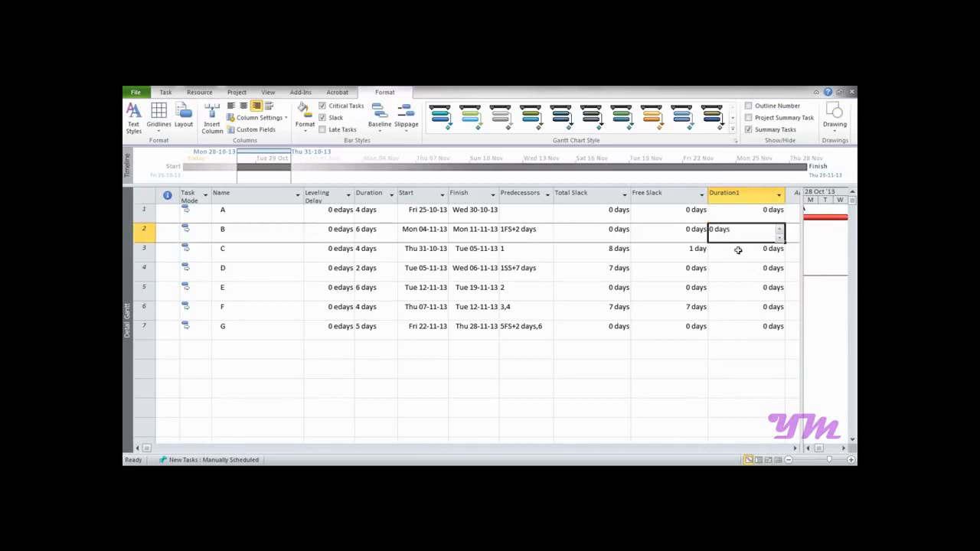
click(738, 250)
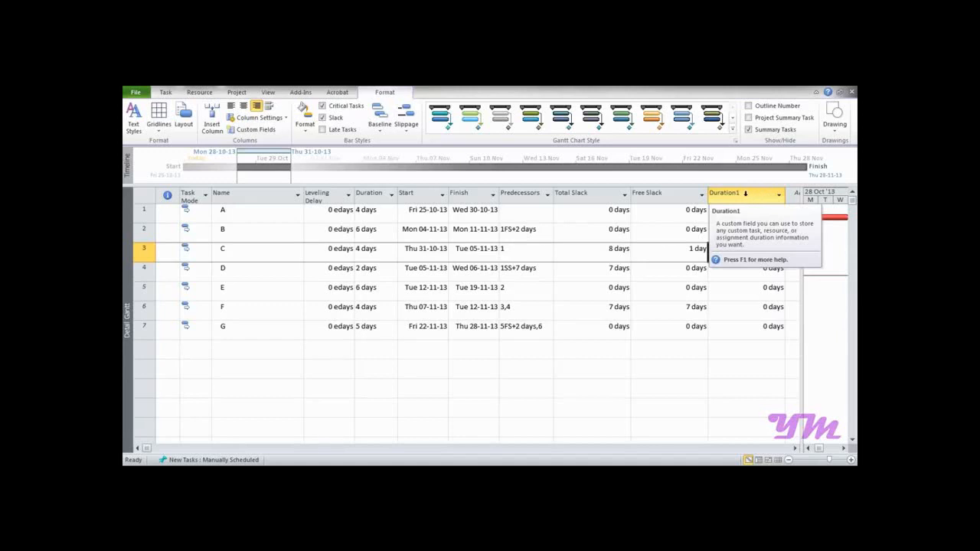
Rename the Duration1 custom field as "Interferring Slack" and apply the change to its column.
click(745, 194)
right_click(745, 194)
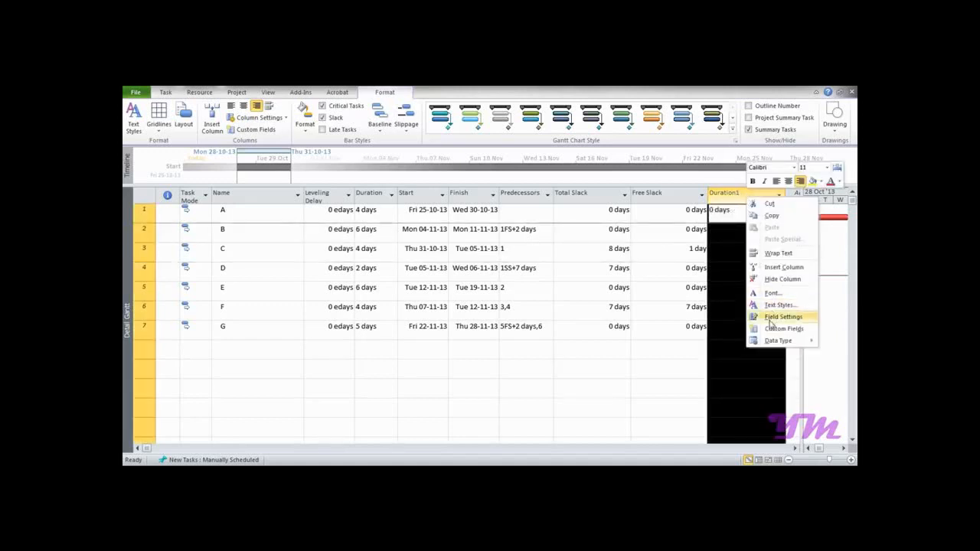
click(770, 329)
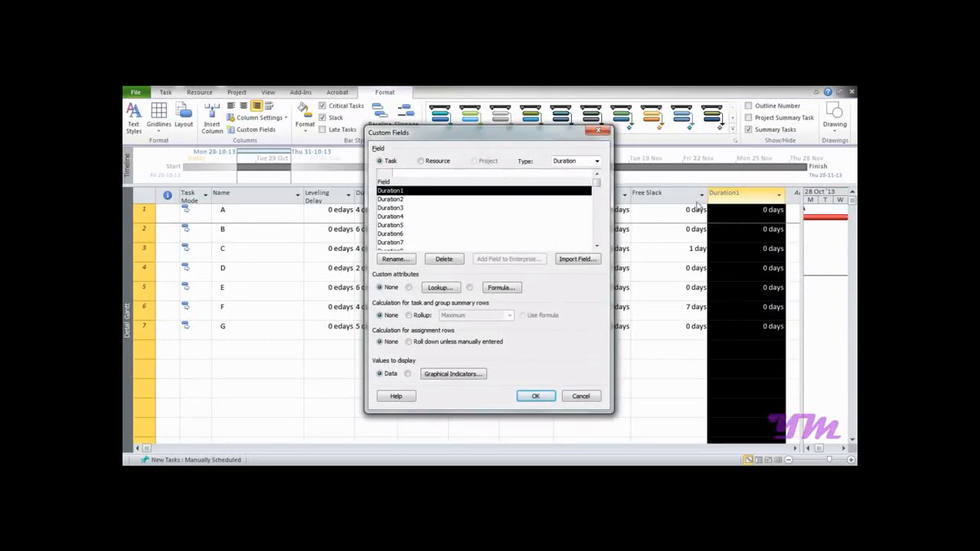
click(517, 174)
text(INTER)
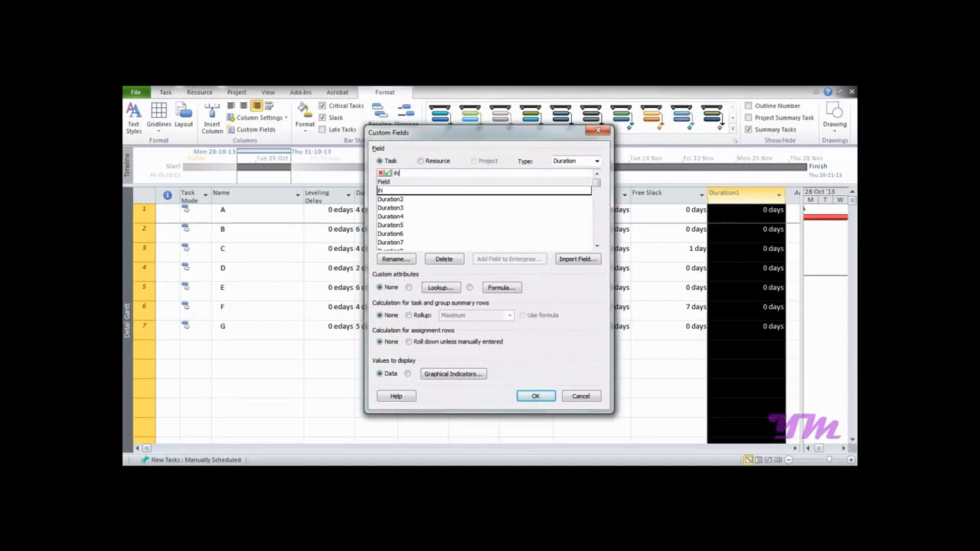
key(BackSpace)
key(BackSpace)
key(BackSpace)
key(BackSpace)
key(BackSpace)
text(Interferring D)
key(BackSpace)
text(Slack)
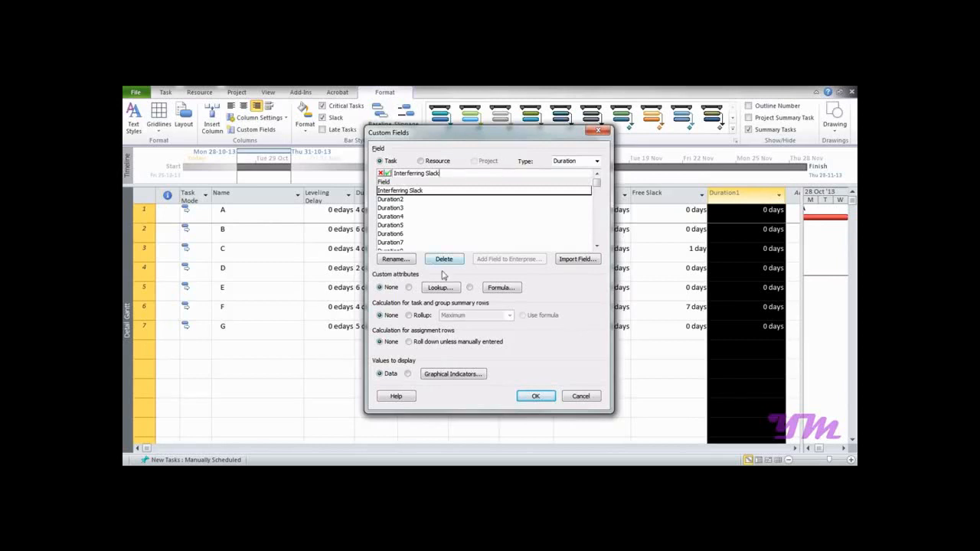
click(536, 395)
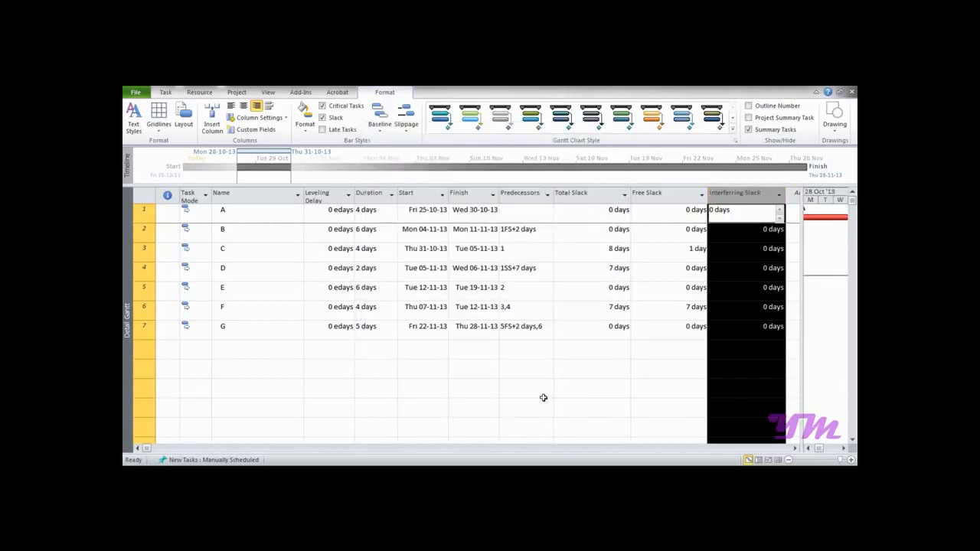
Set the Interferring Slack custom field to be calculated by a formula and open its formula editor.
right_click(744, 199)
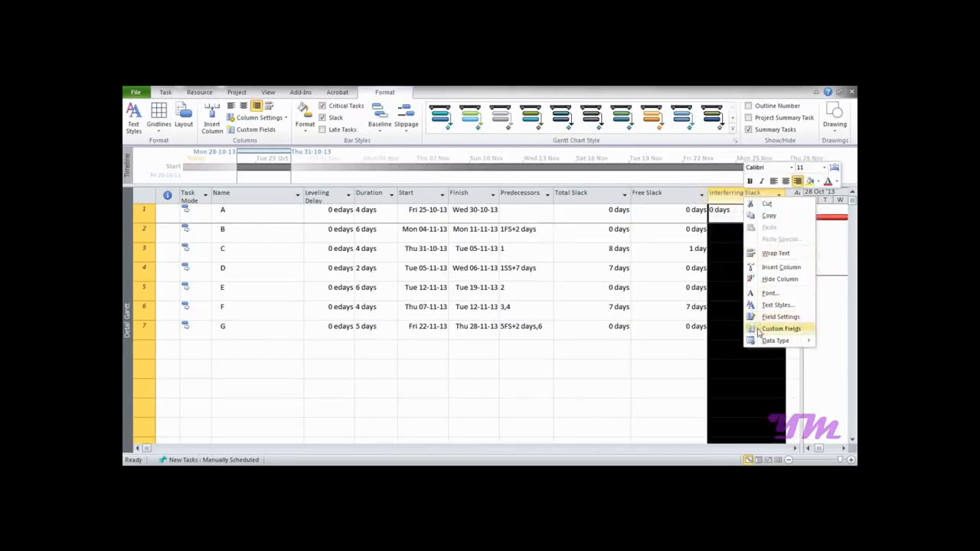
click(779, 328)
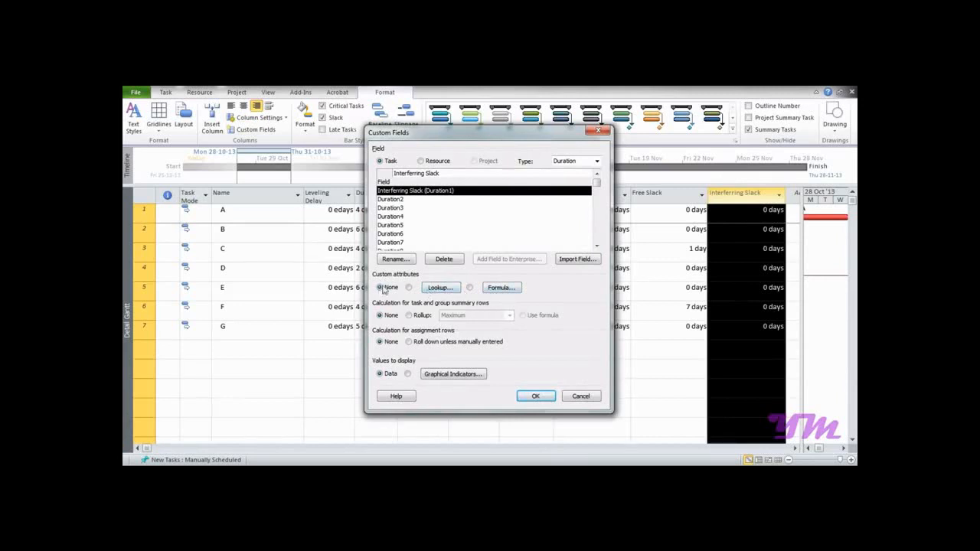
click(469, 287)
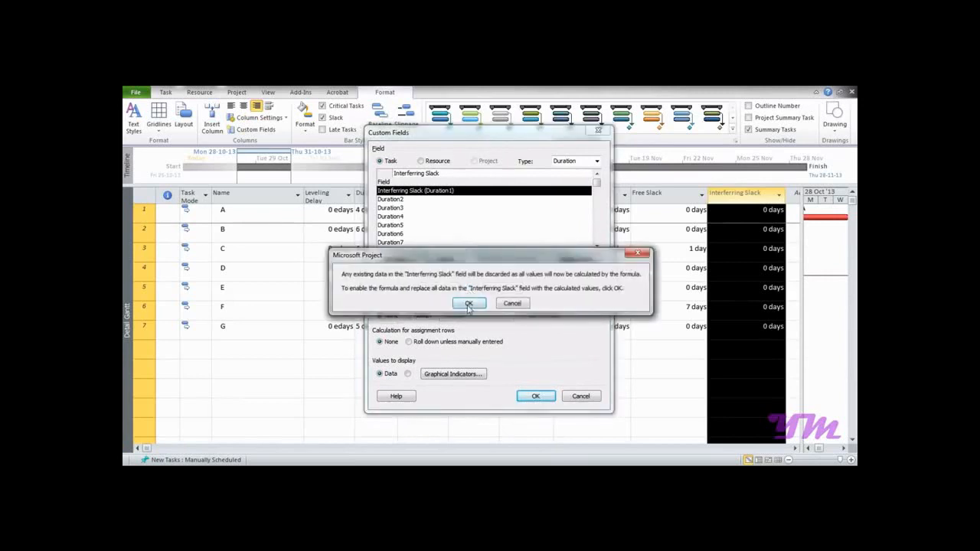
click(468, 304)
click(501, 288)
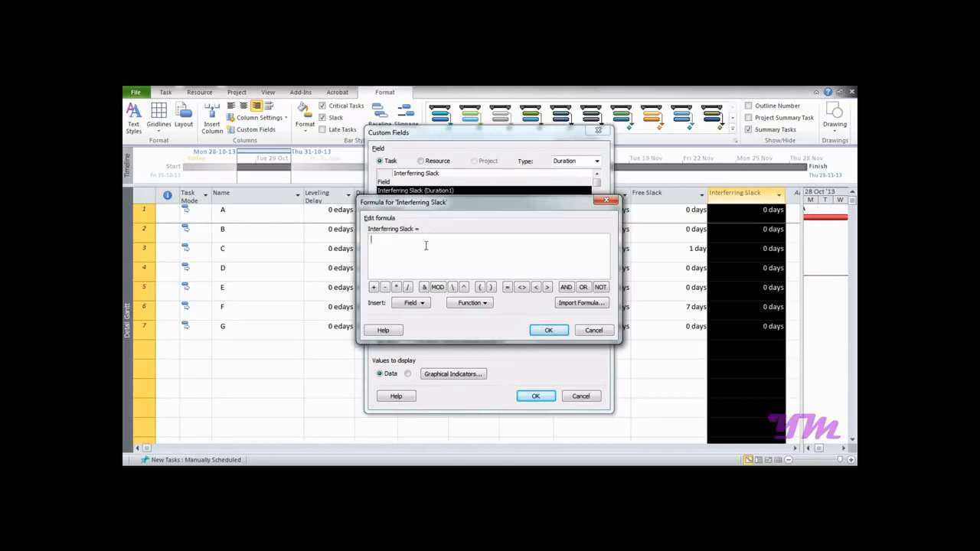
Build the formula [Total Slack] - [Free Slack] for the Interferring Slack field and apply it, replacing the existing data.
click(425, 305)
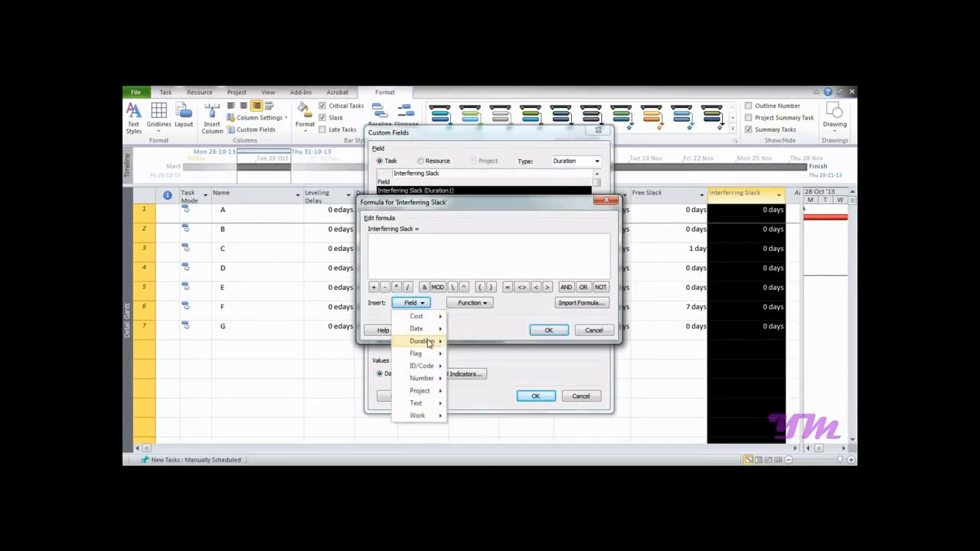
mouse_move(428, 343)
click(492, 459)
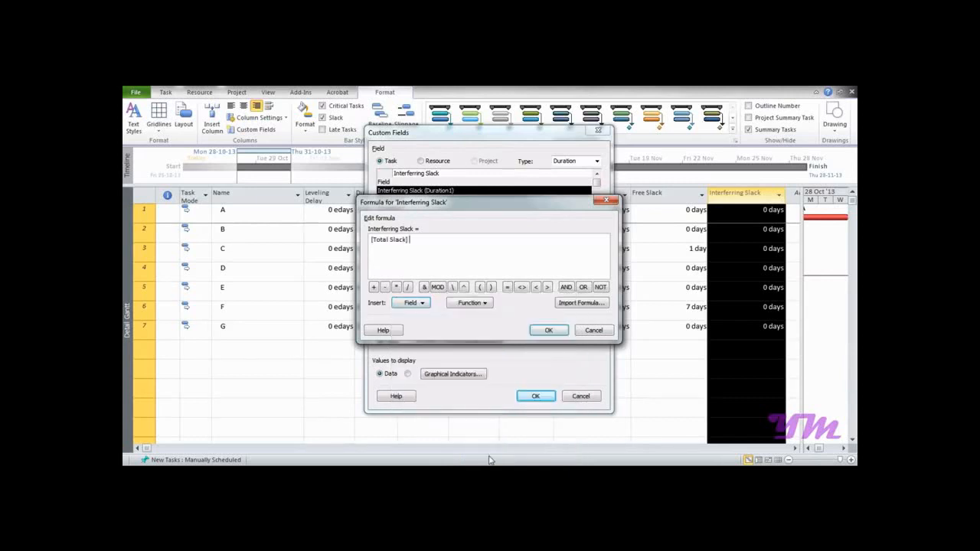
click(385, 289)
click(410, 304)
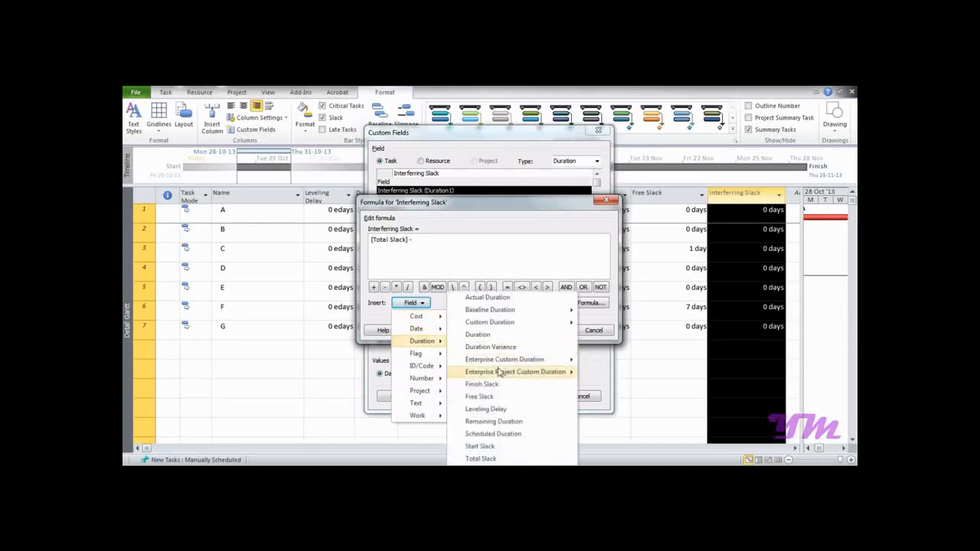
click(499, 397)
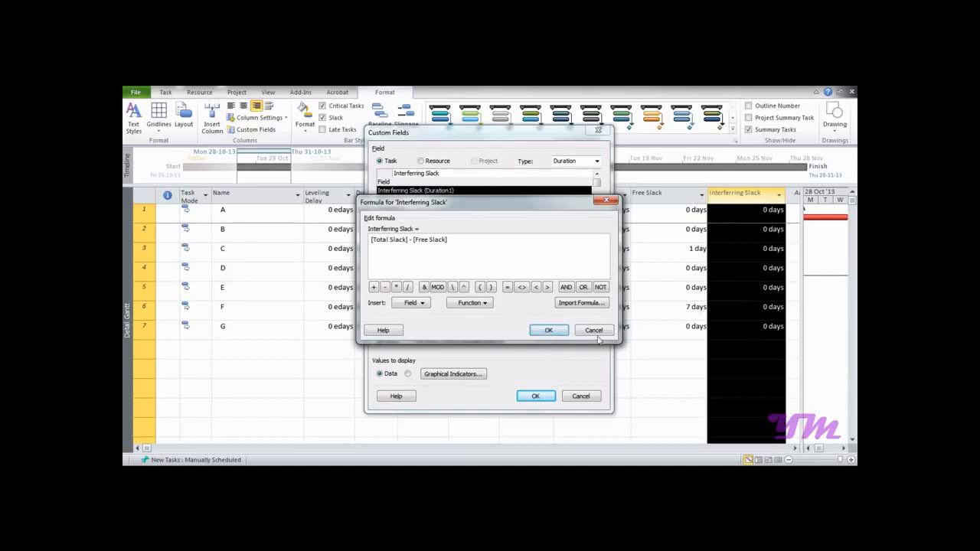
click(549, 330)
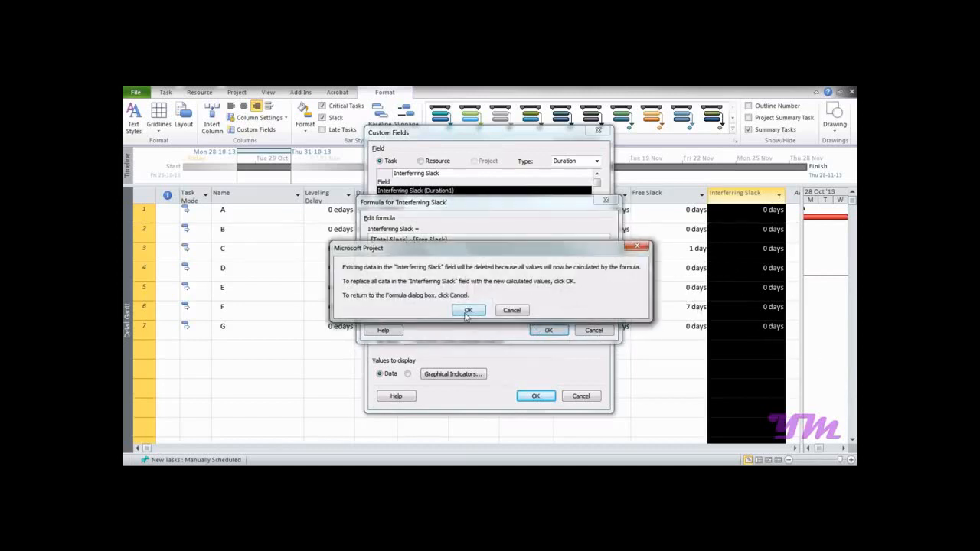
click(468, 311)
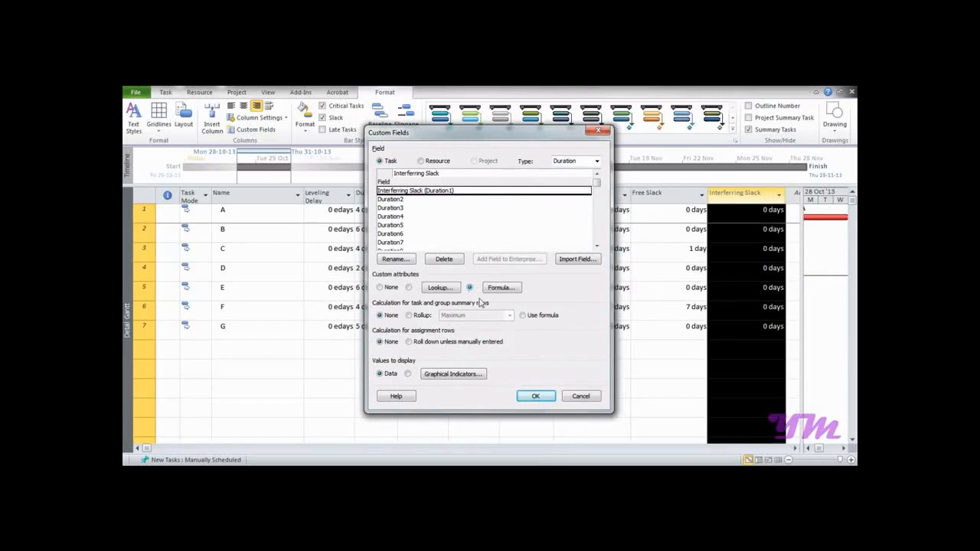
click(536, 397)
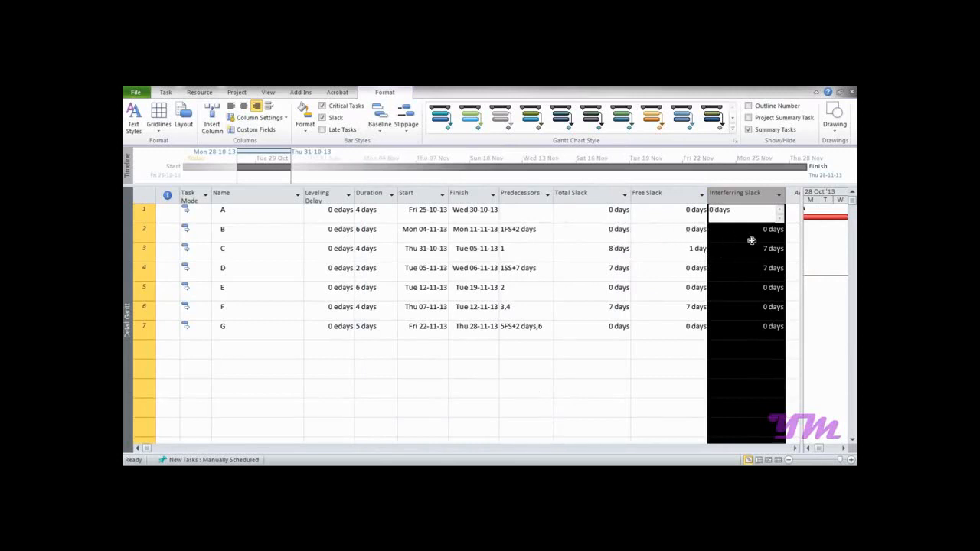
Compare the total, free and interfering slack values of tasks C, D and F.
drag(620, 249, 714, 253)
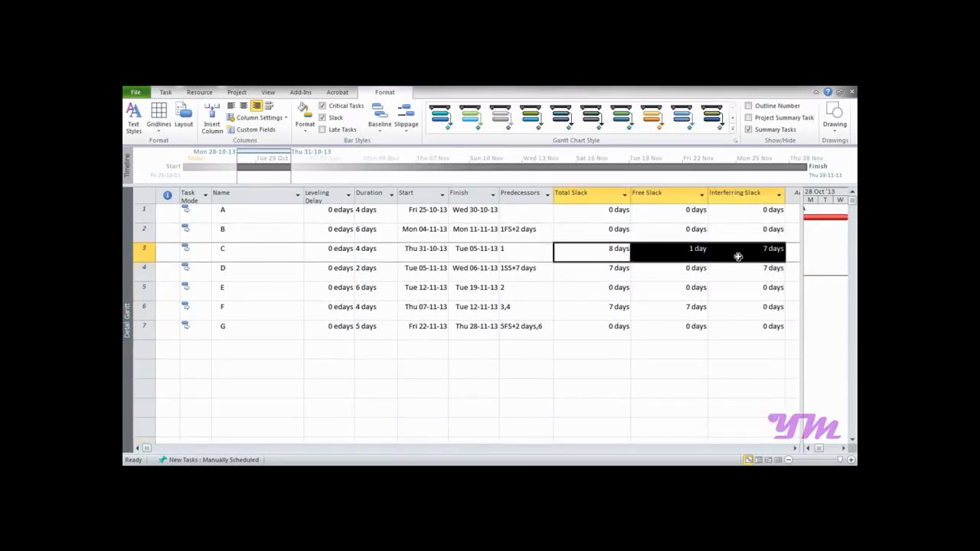
drag(608, 272, 739, 271)
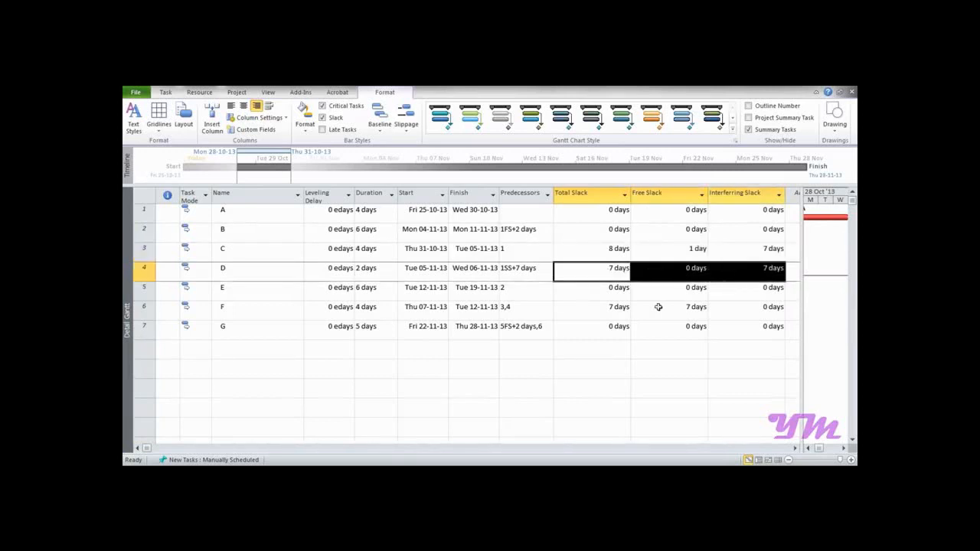
drag(613, 308, 741, 313)
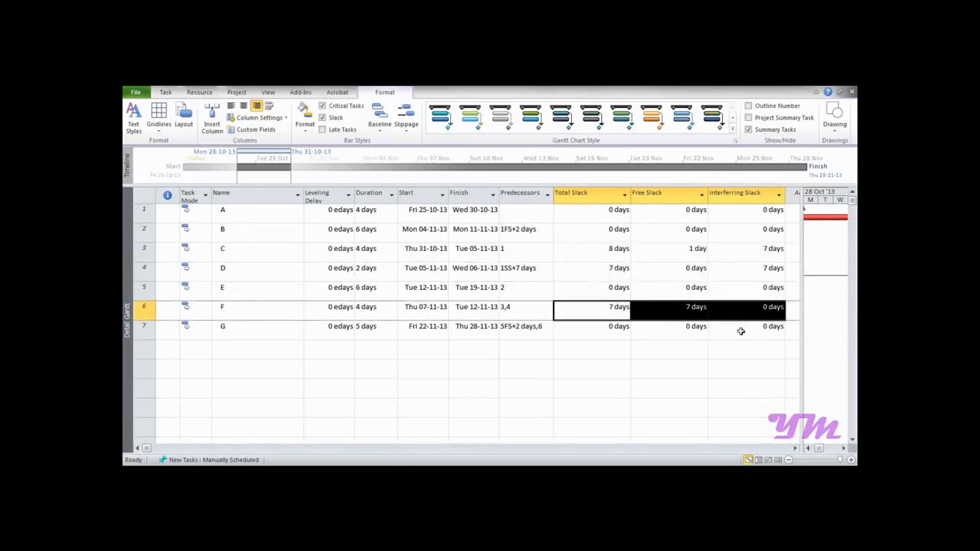
click(741, 327)
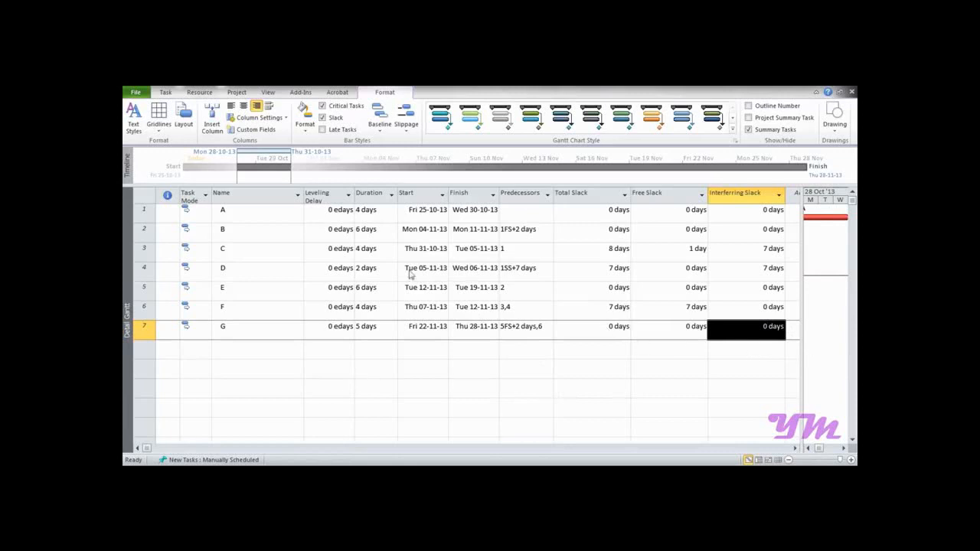
Hide the Leveling Delay column and narrow the Name and Total Slack columns.
right_click(317, 200)
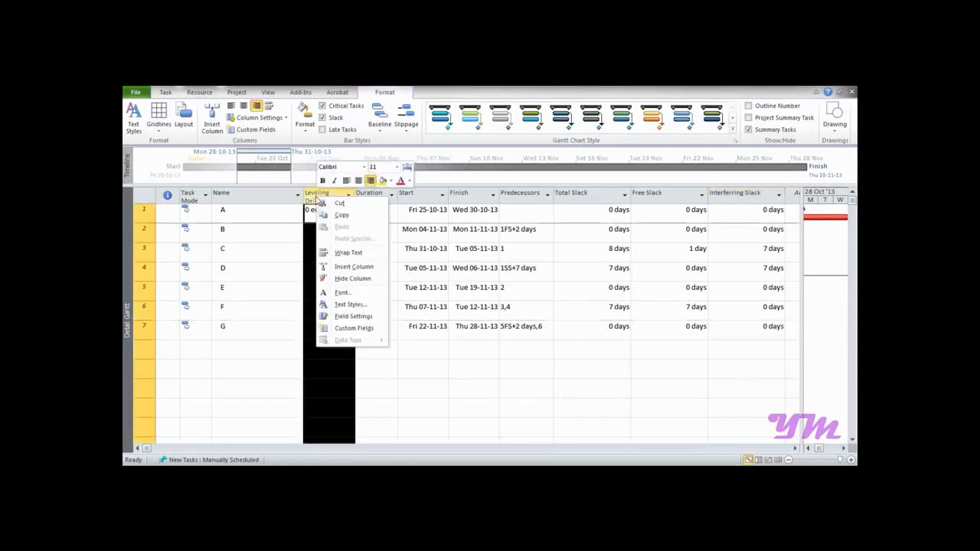
click(344, 280)
drag(303, 198, 238, 198)
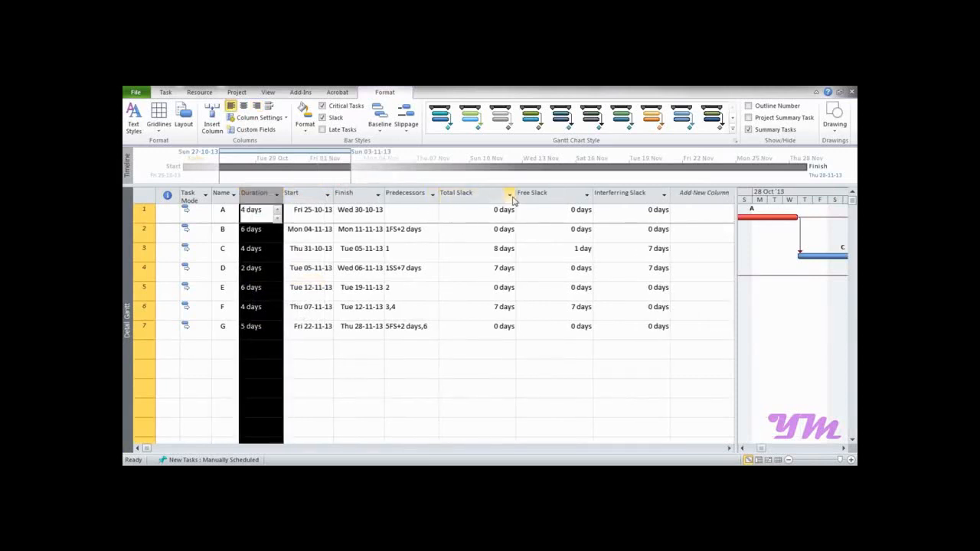
drag(515, 197, 478, 197)
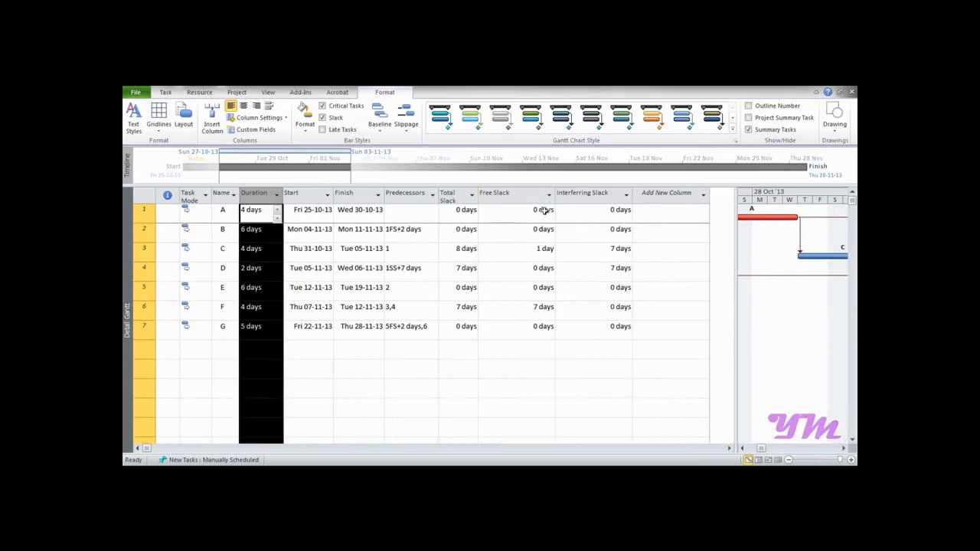
Hide the Free Slack and Interferring Slack columns.
right_click(525, 196)
click(545, 283)
right_click(521, 196)
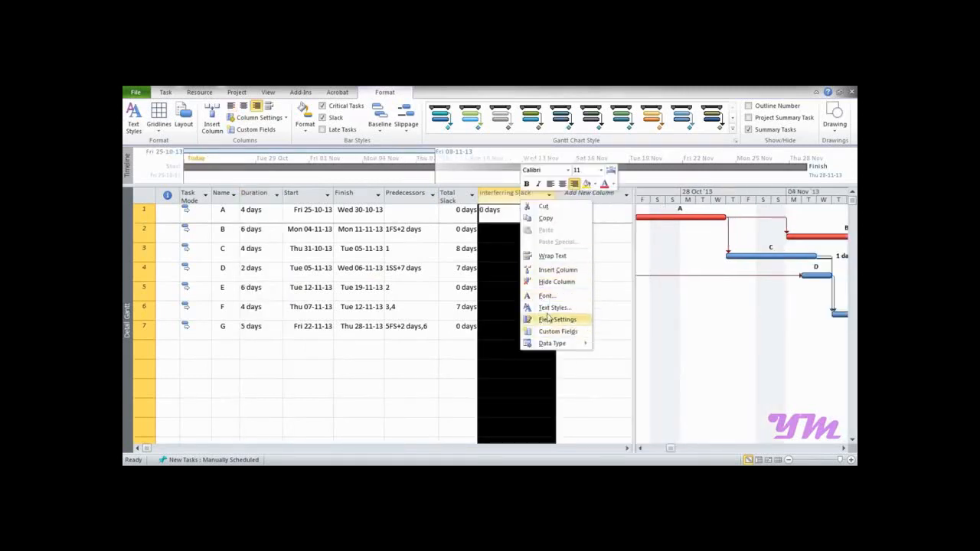
click(548, 282)
Widen the task table area and add a Text1 custom field column after the Total Slack column.
drag(551, 199, 758, 211)
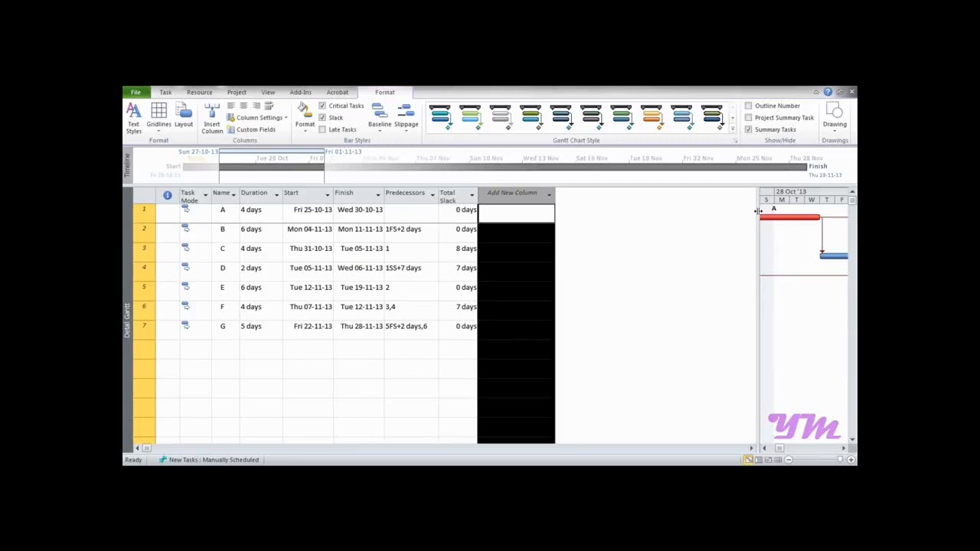
click(549, 195)
text(t)
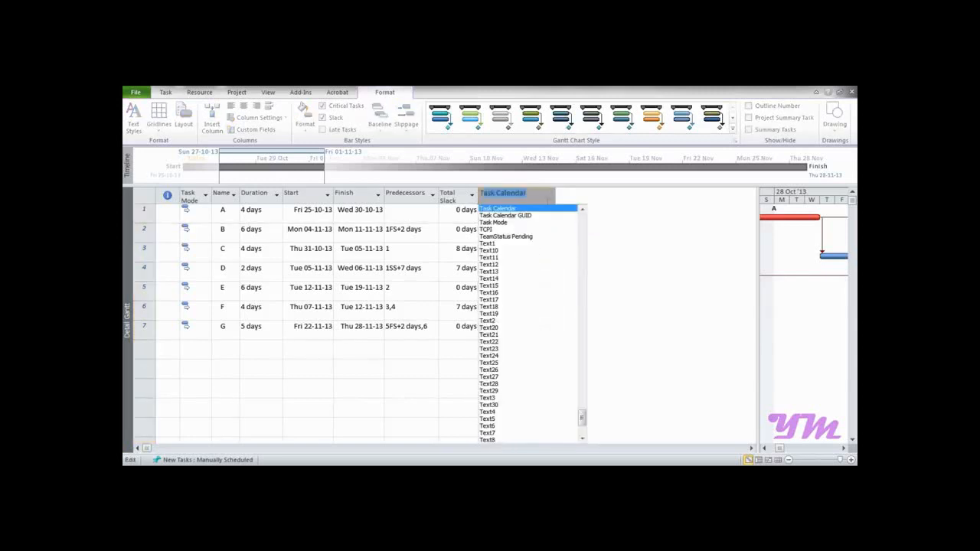
click(487, 243)
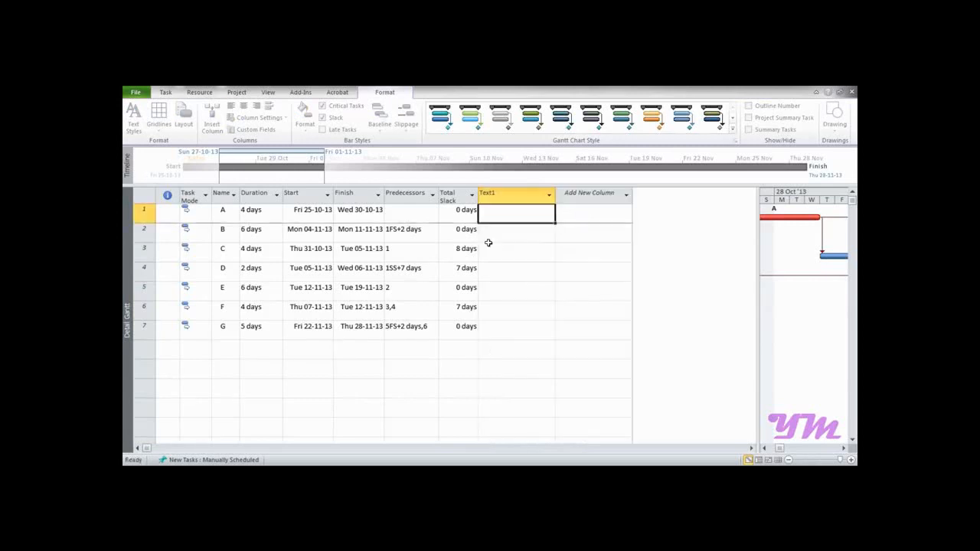
Rename the Text1 custom field as "Responsibility" and apply the change to its column.
right_click(511, 197)
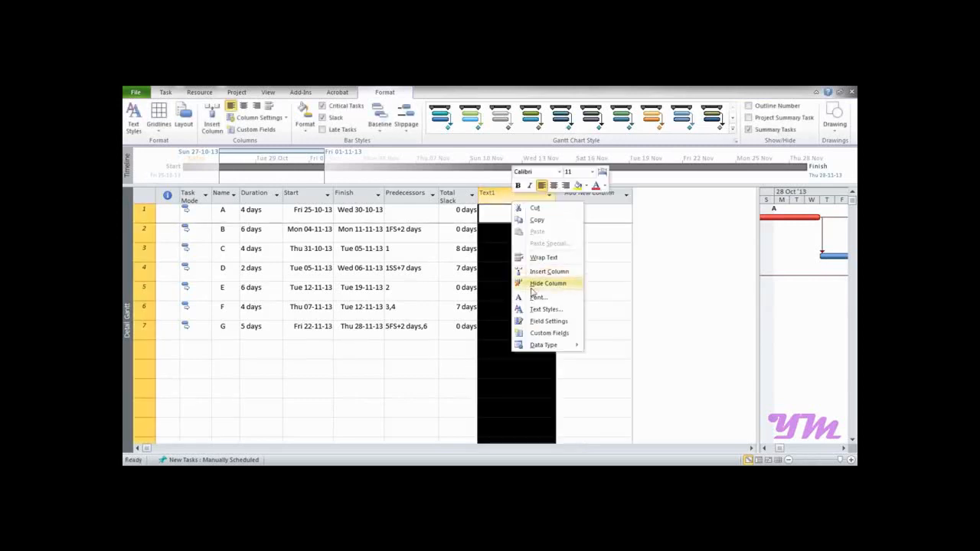
click(545, 333)
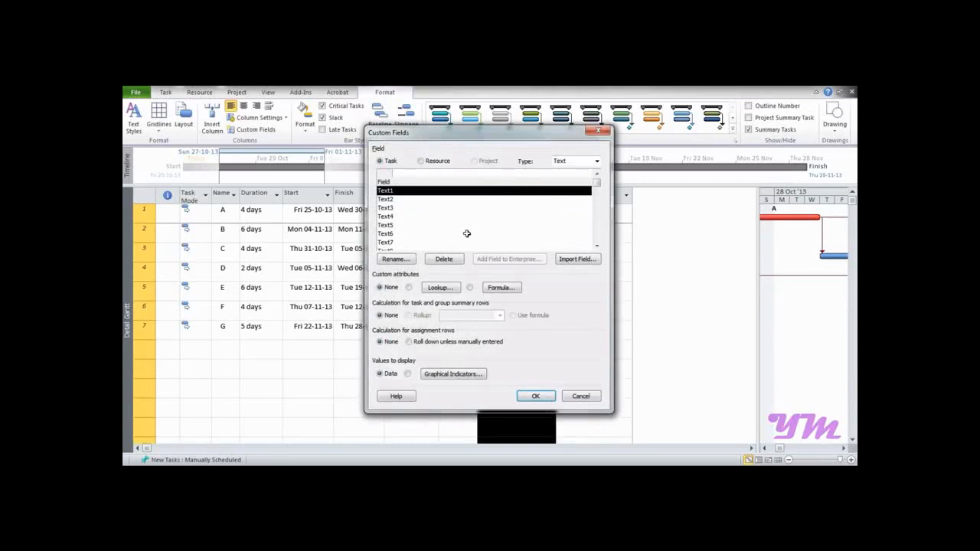
text(rESPON)
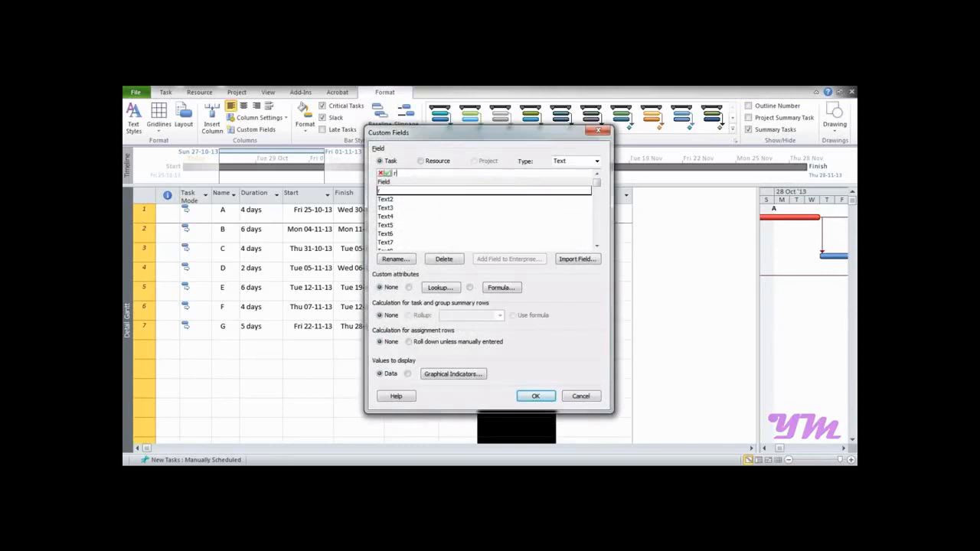
key(BackSpace)
key(BackSpace)
key(BackSpace)
key(BackSpace)
key(BackSpace)
key(BackSpace)
text(Responsibility)
click(549, 395)
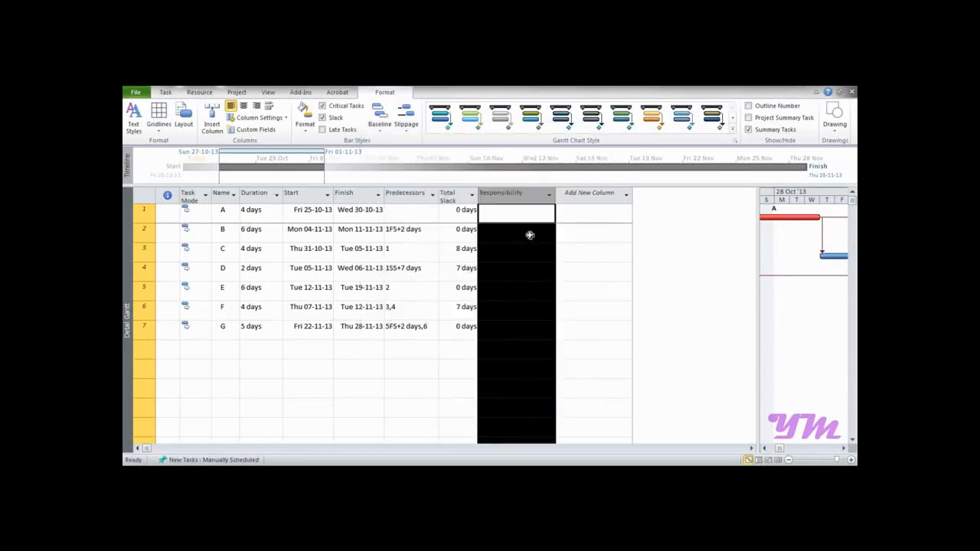
Enter the responsible person's name for tasks A to D in the Responsibility column, using the same person for B and C.
click(530, 235)
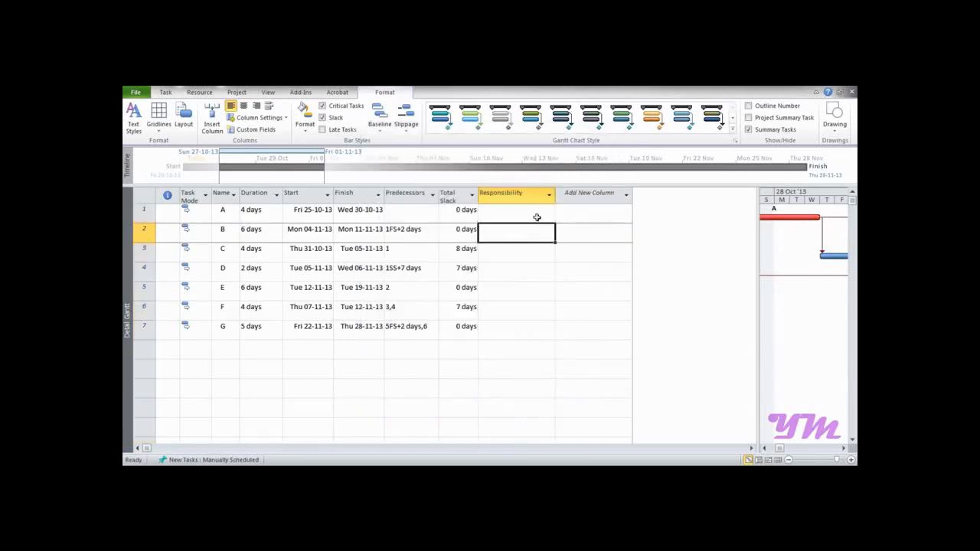
click(537, 217)
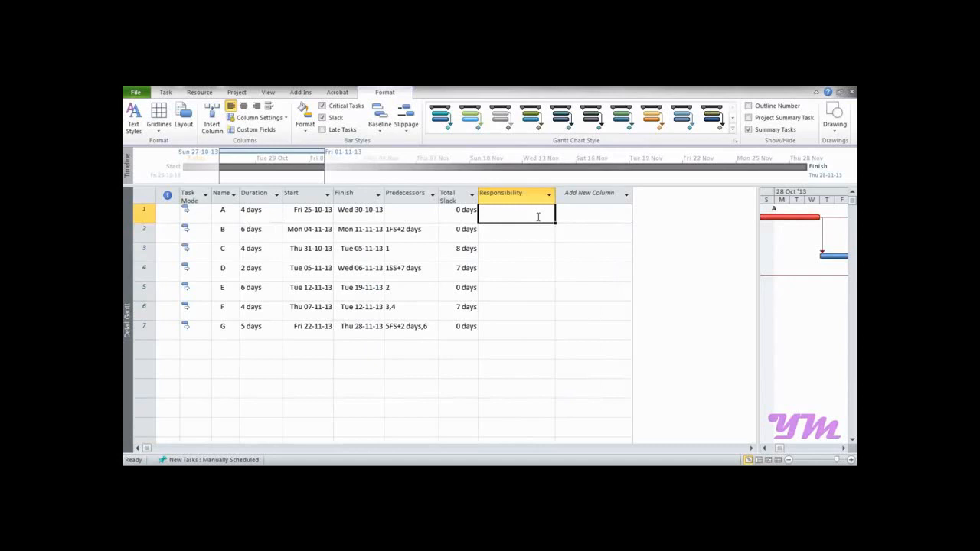
text(Alen)
key(Return)
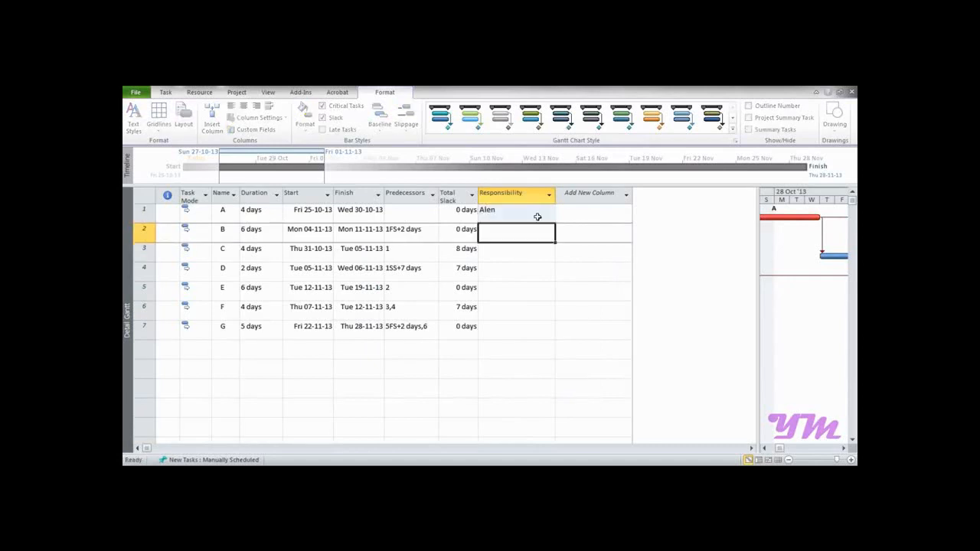
text(Smith)
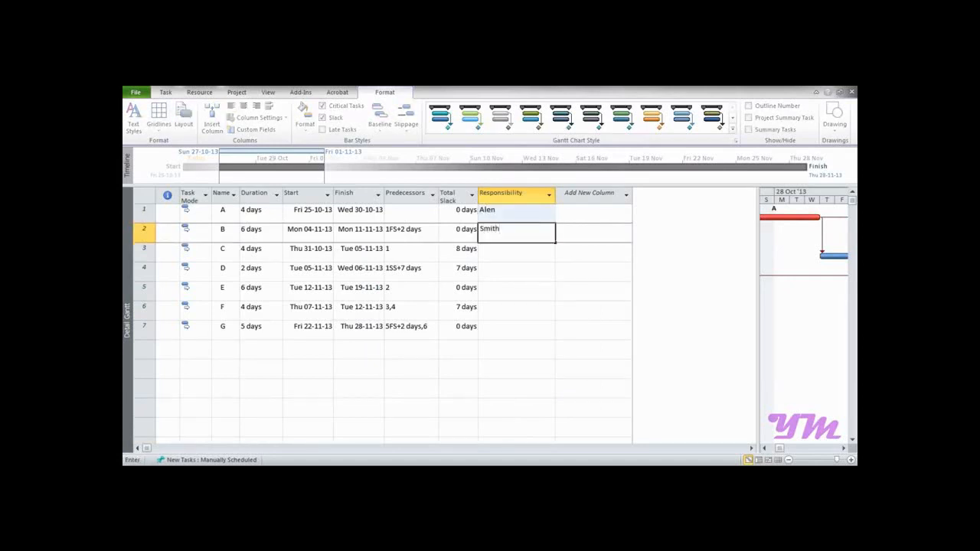
key(Return)
text(Smie)
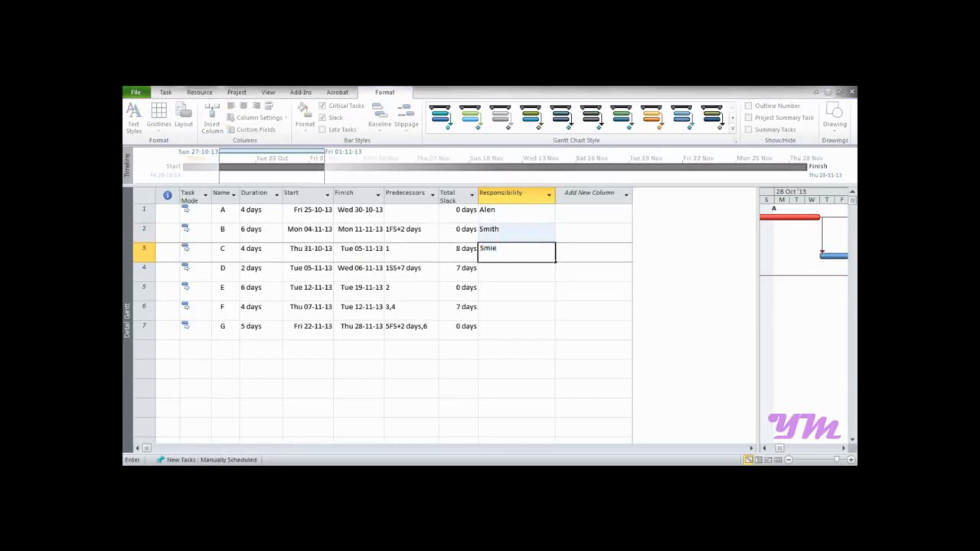
key(BackSpace)
text(th)
key(Return)
text(Jack)
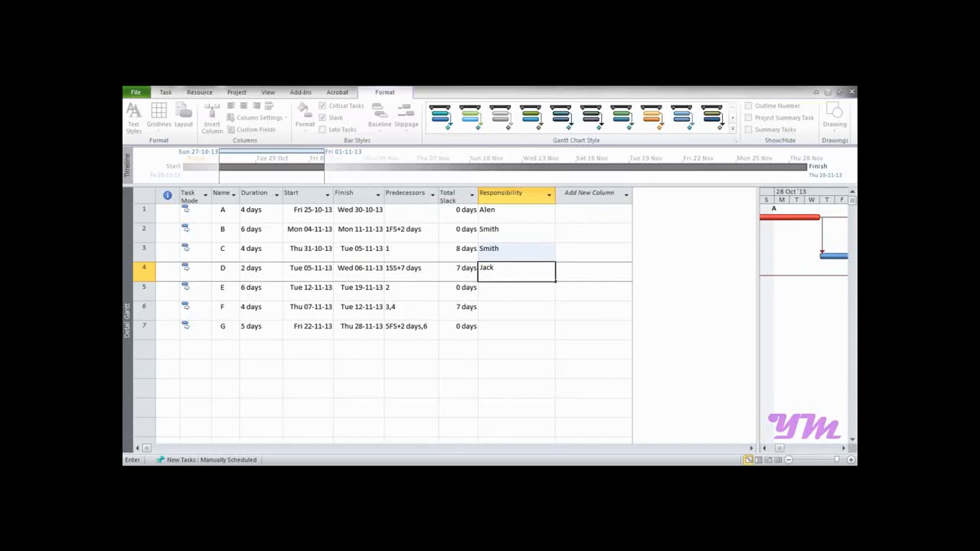
click(489, 311)
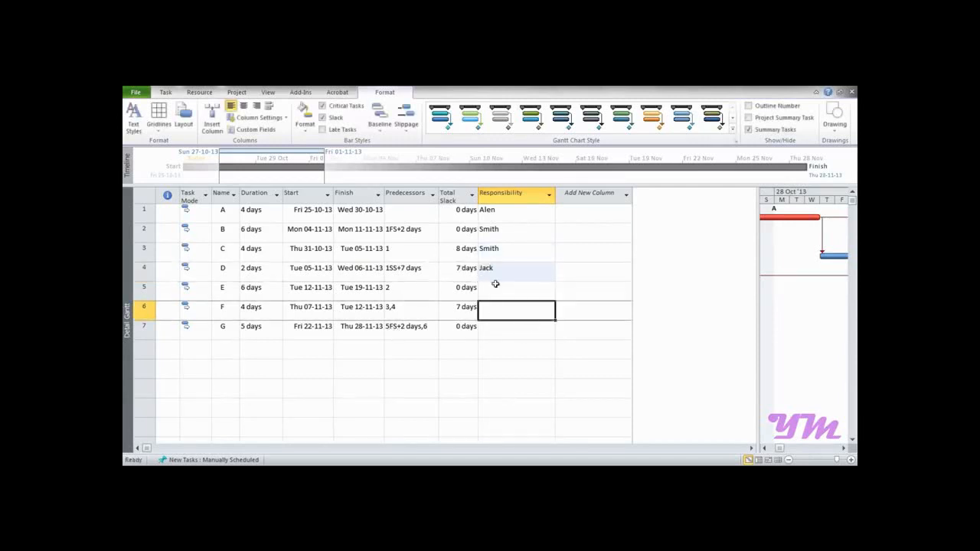
click(520, 196)
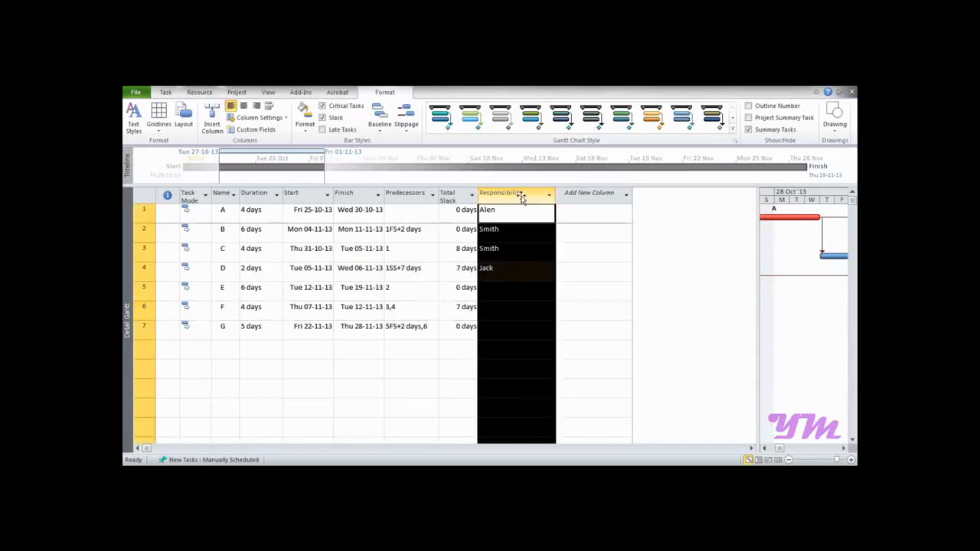
click(523, 209)
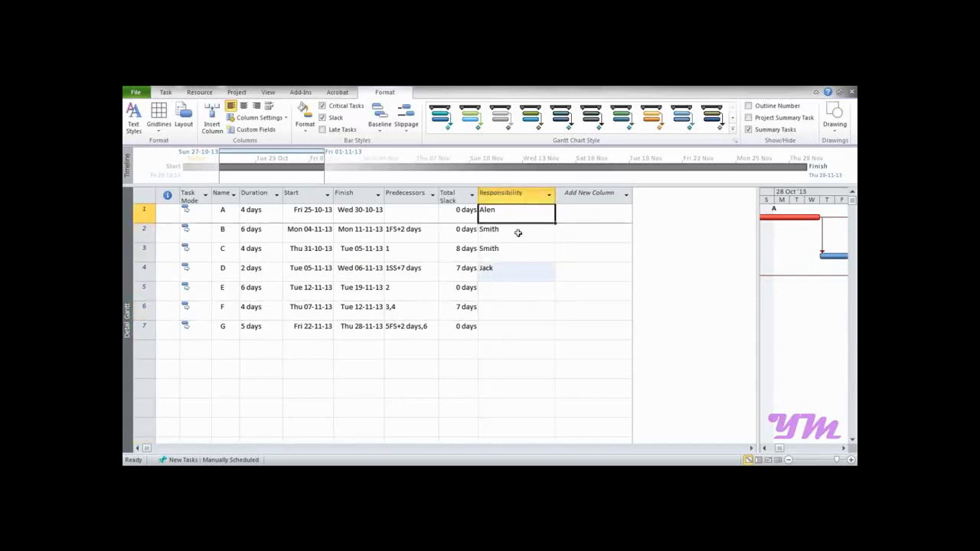
Clear the Responsibility entries of tasks A to D.
drag(514, 218, 518, 275)
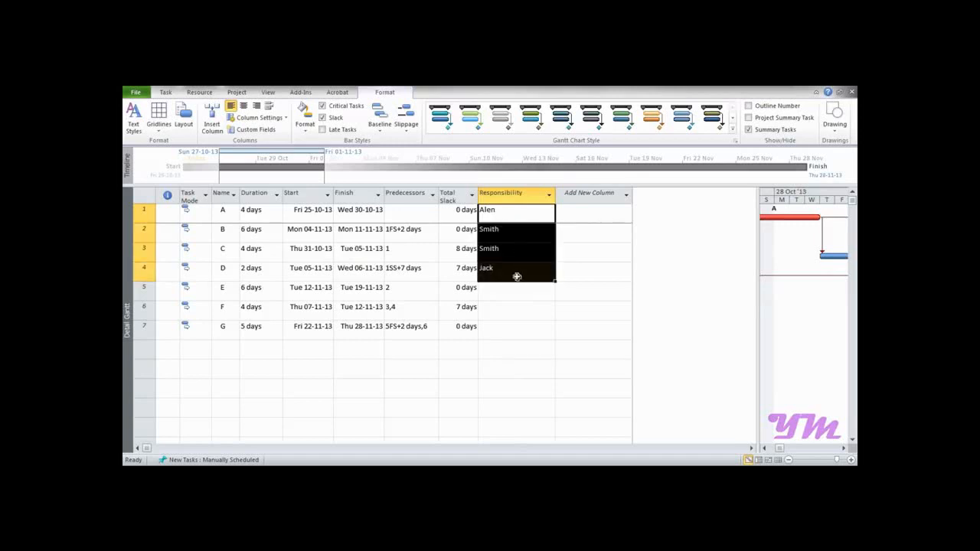
key(Delete)
click(525, 303)
Set the Responsibility custom field to use a lookup table and open that table for editing.
click(519, 196)
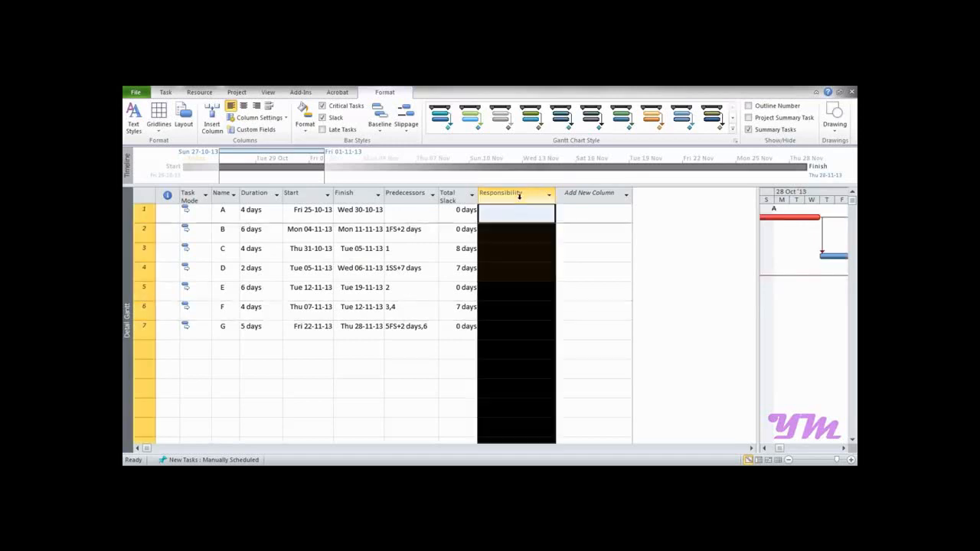
right_click(520, 199)
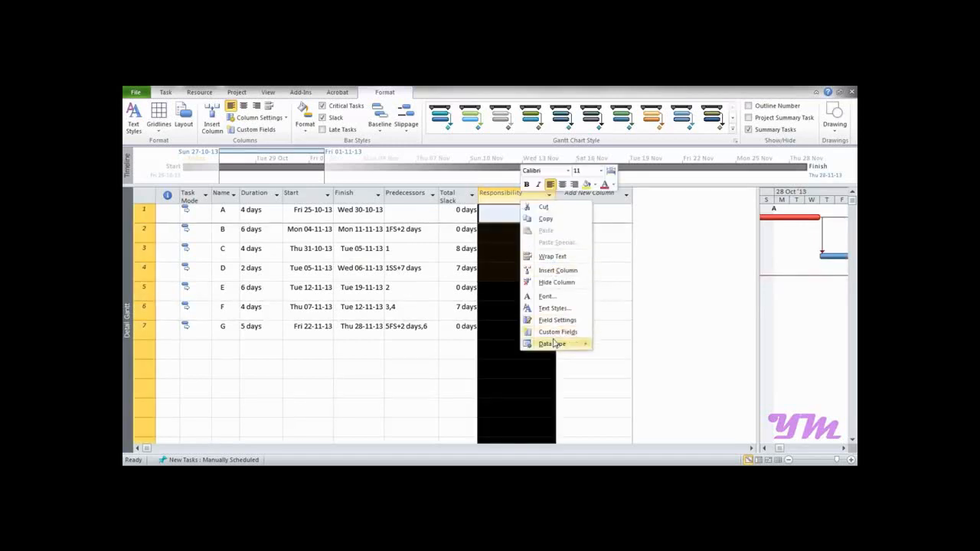
click(555, 333)
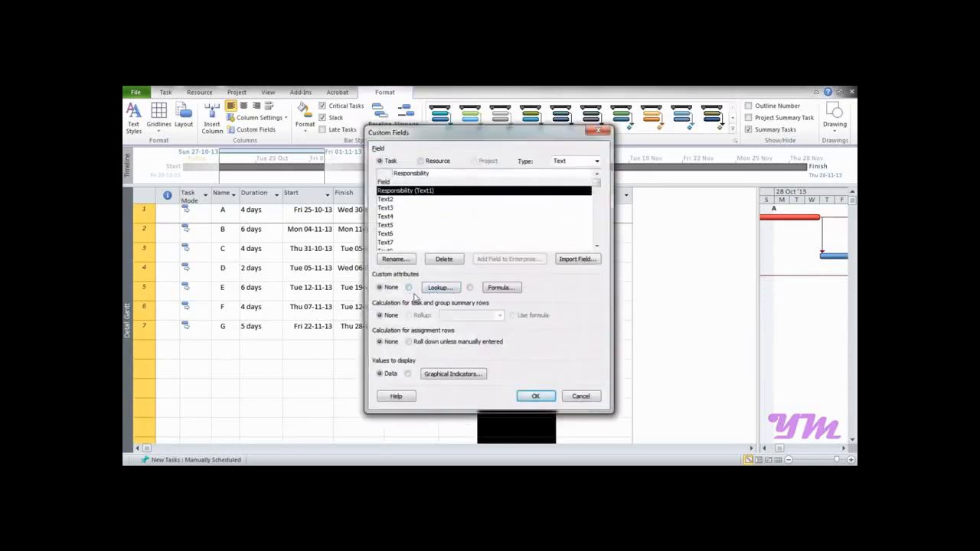
click(409, 288)
click(430, 289)
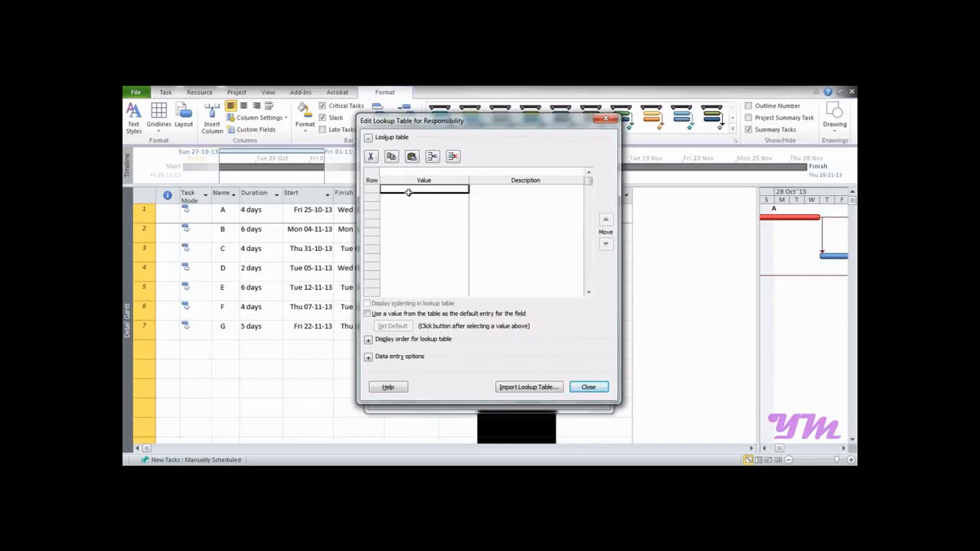
Enter the names of the three responsible people as lookup values and apply the table to the Responsibility field.
text(Jack)
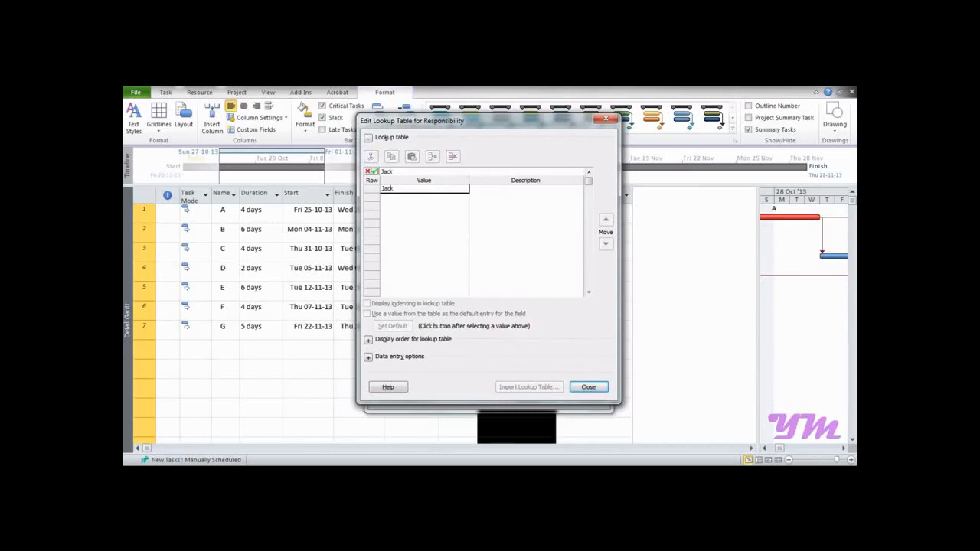
key(Return)
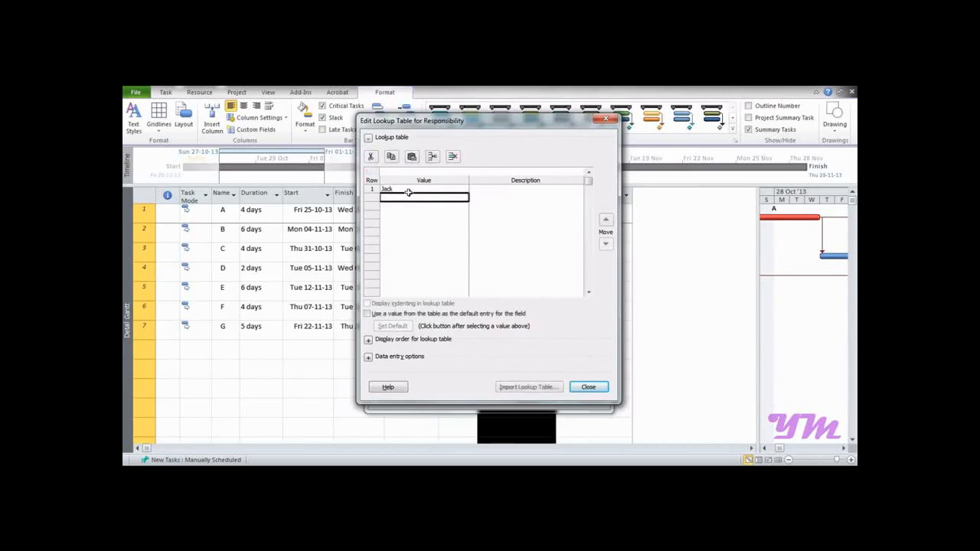
text(Alen)
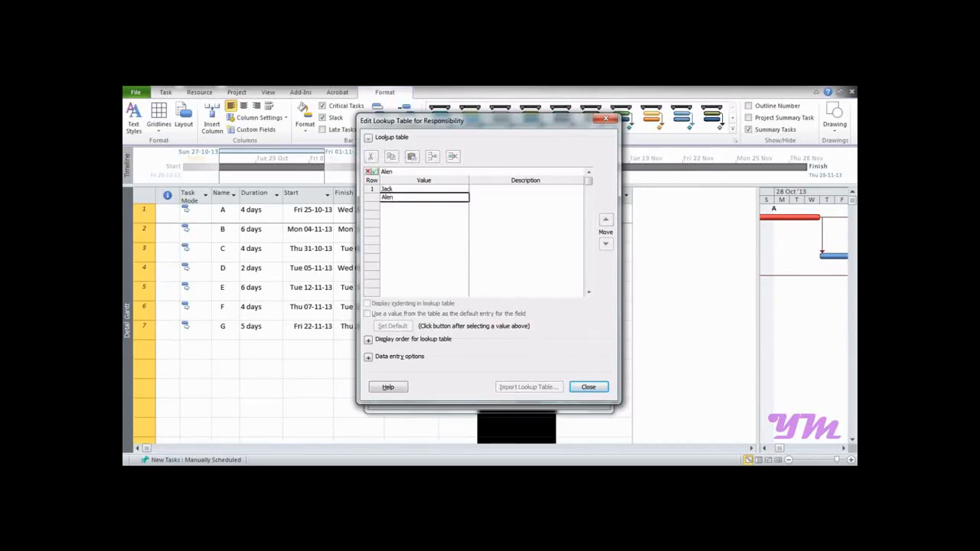
key(Return)
text(Smith)
key(Return)
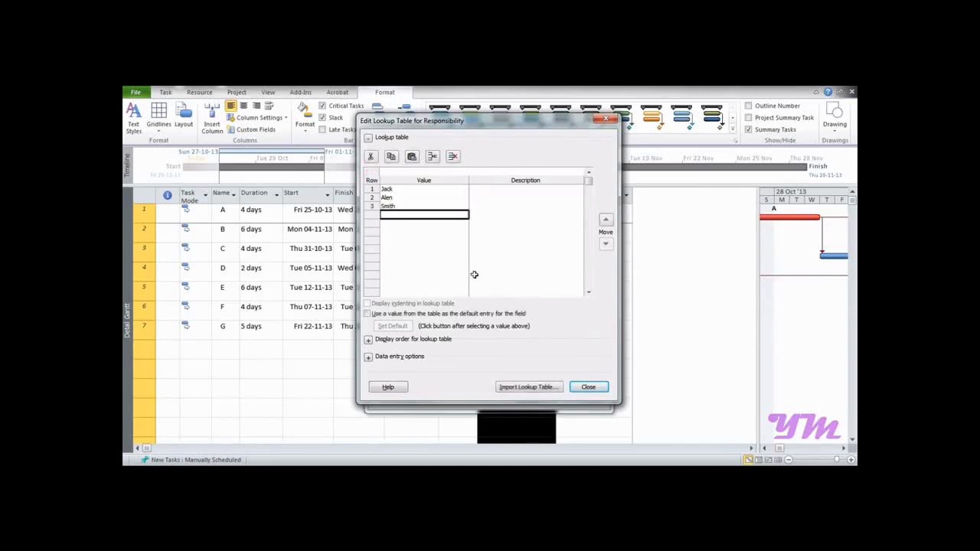
click(518, 190)
click(518, 199)
click(518, 212)
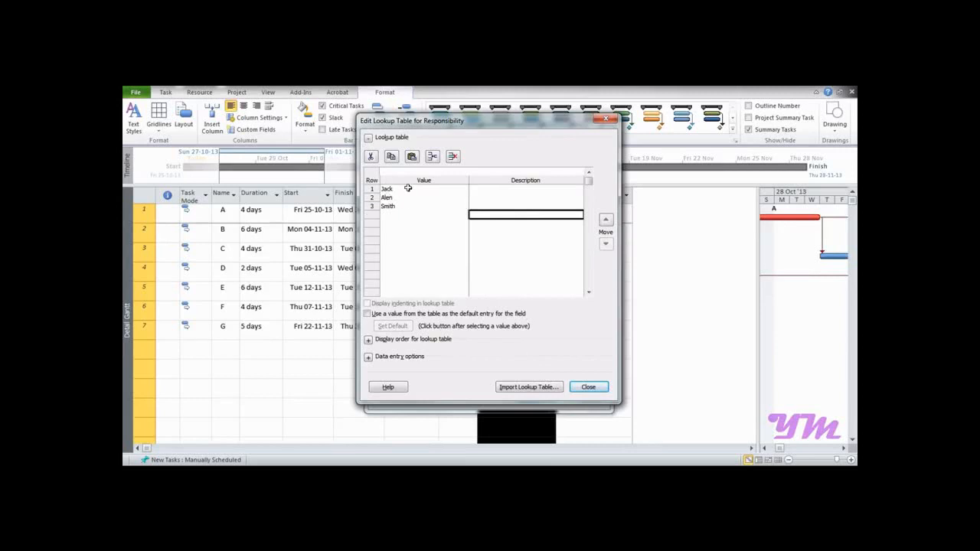
click(586, 386)
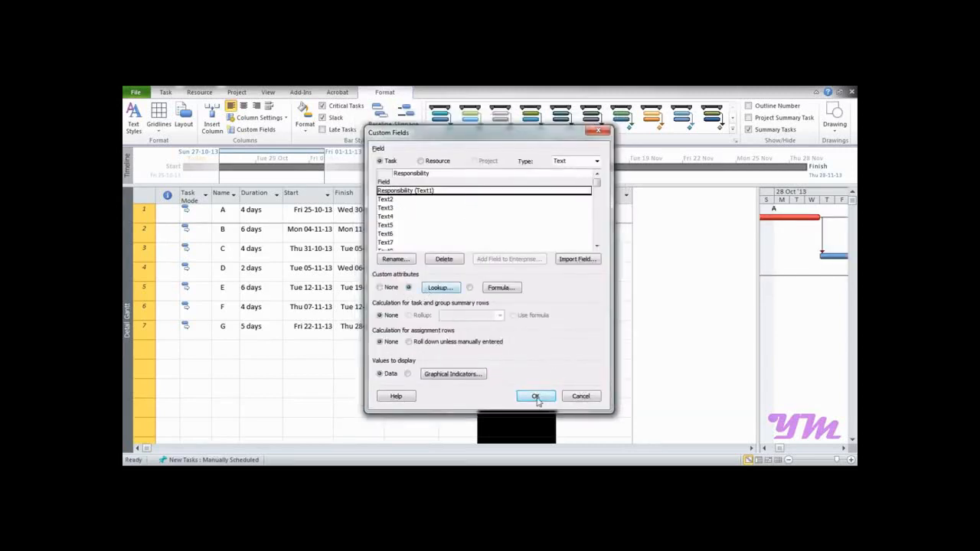
click(536, 397)
Choose the second person in the lookup list as responsible for task A and the third for task B.
click(542, 331)
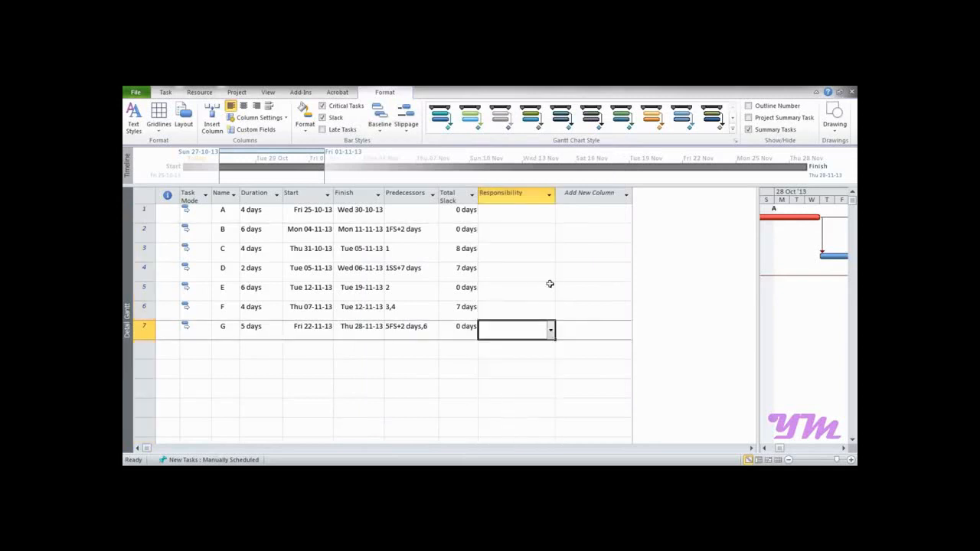
click(542, 217)
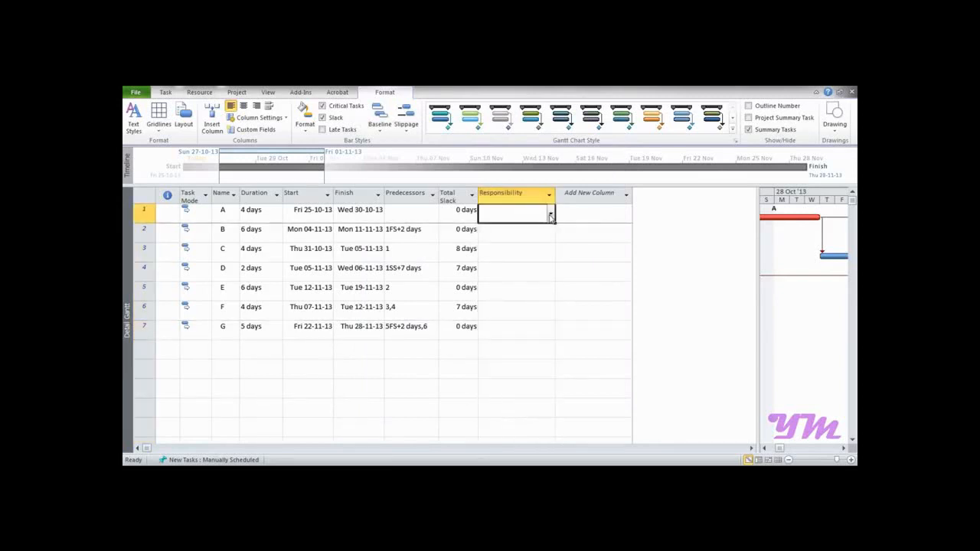
click(551, 217)
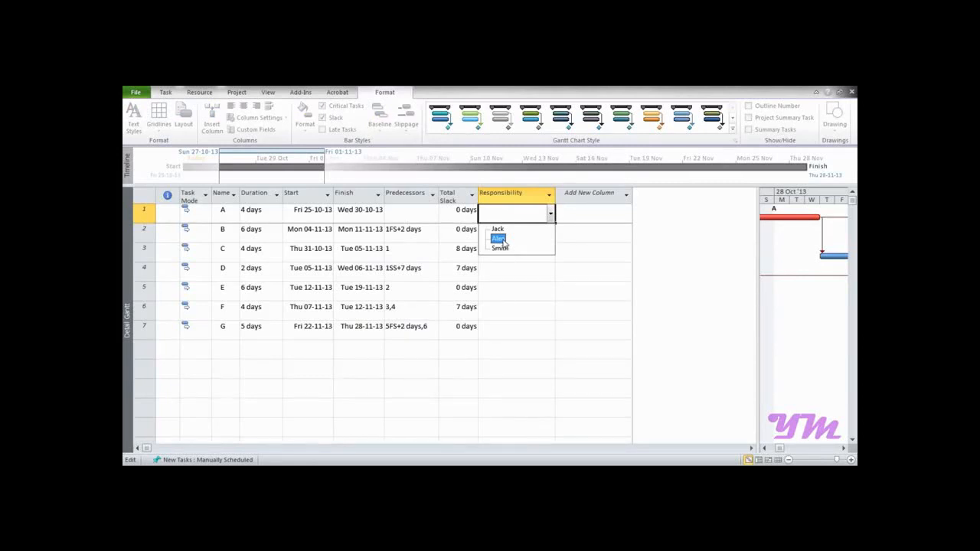
click(498, 239)
click(501, 234)
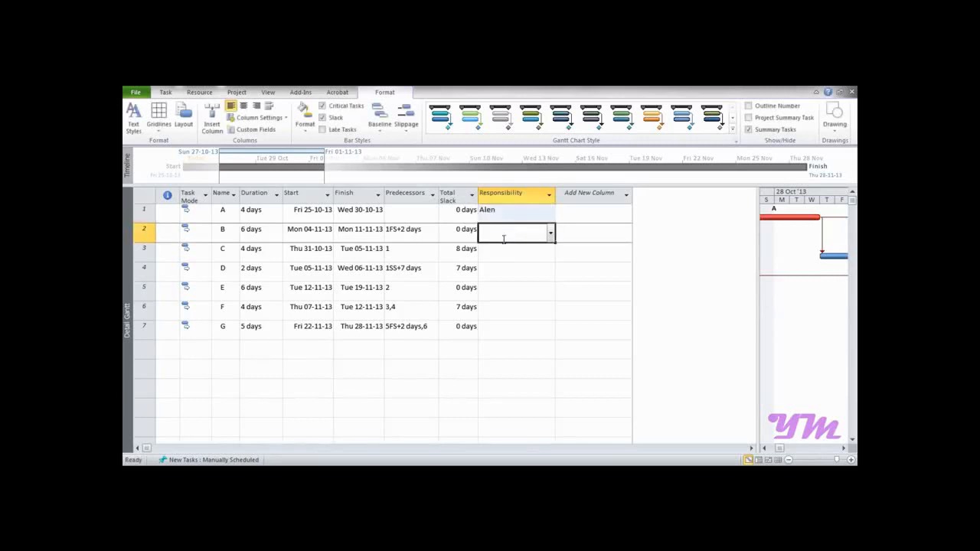
click(551, 233)
click(500, 268)
Choose the third person in the lookup list as responsible for task C and the first for task D.
click(536, 253)
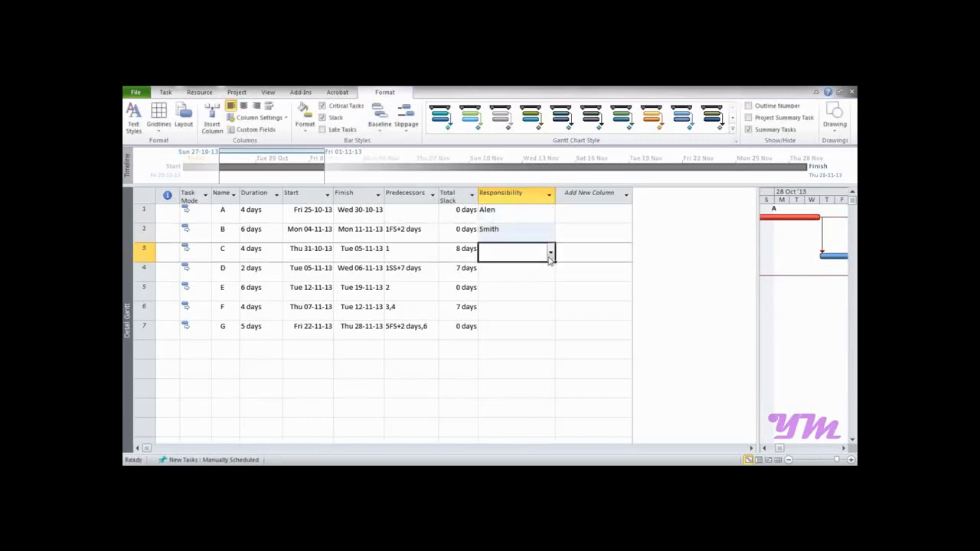
click(550, 252)
click(500, 286)
click(510, 278)
click(551, 273)
click(497, 287)
Choose the second person in the lookup list as responsible for tasks E and F, and the third for task G.
click(499, 289)
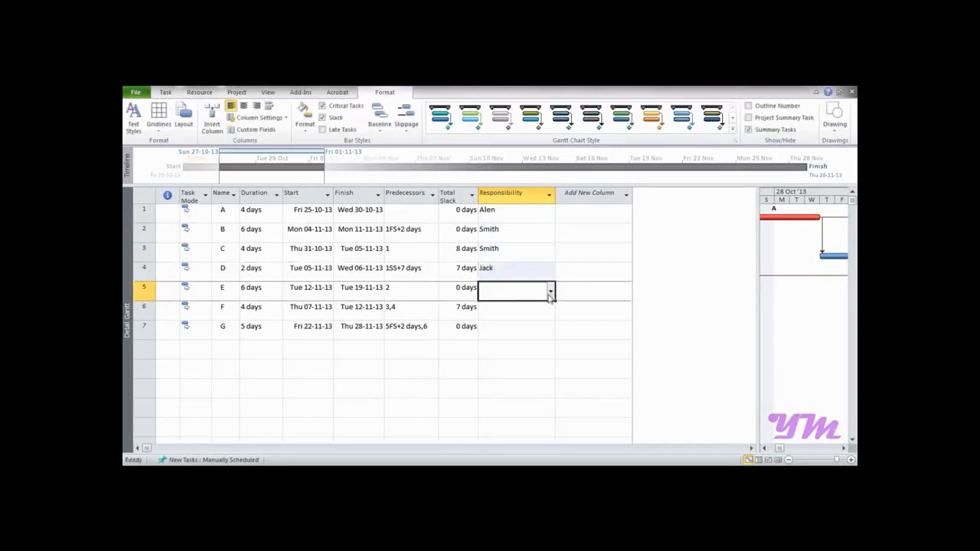
click(551, 292)
click(505, 315)
click(553, 311)
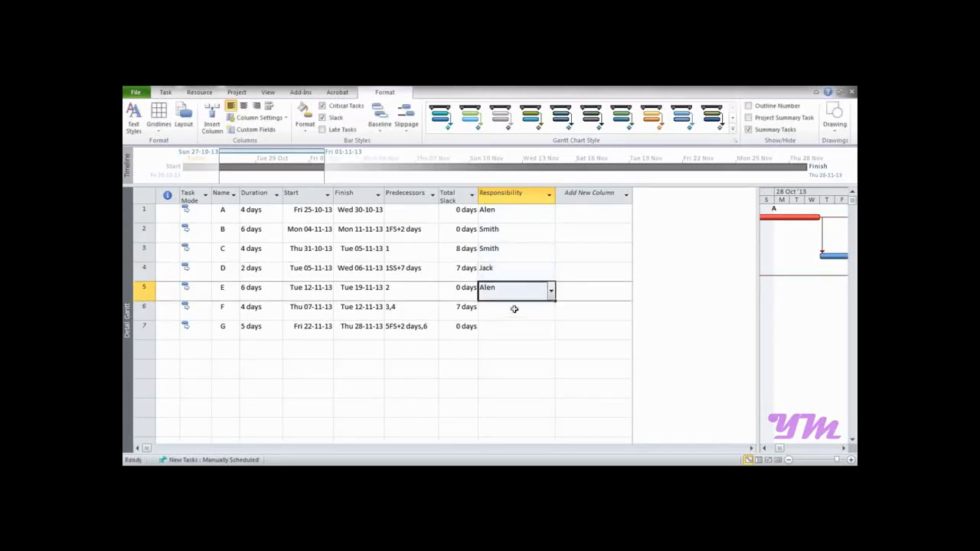
click(553, 311)
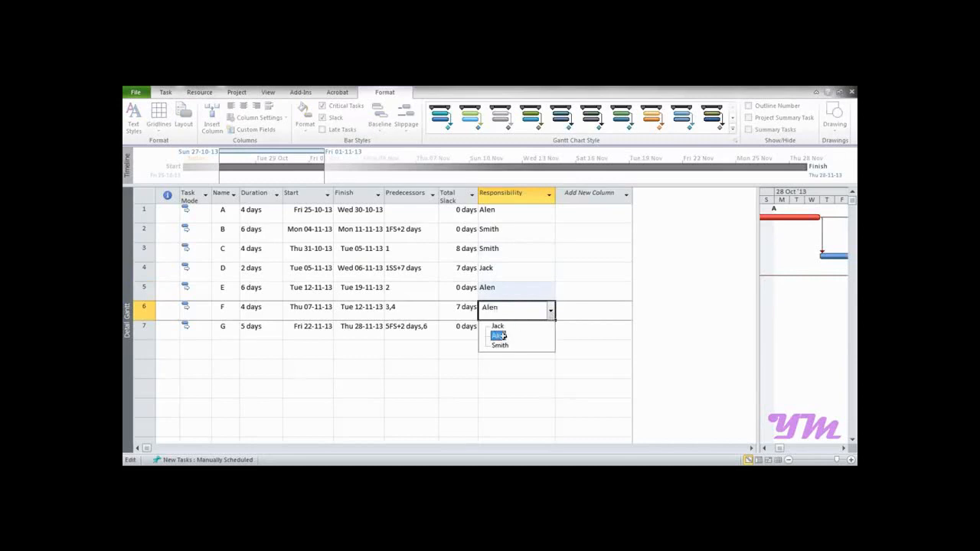
click(494, 324)
click(523, 333)
click(551, 330)
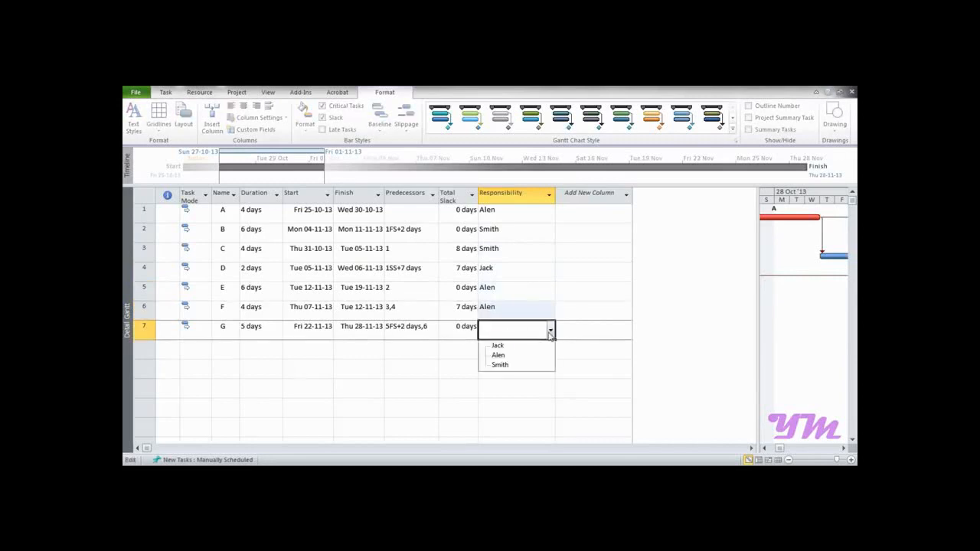
click(504, 362)
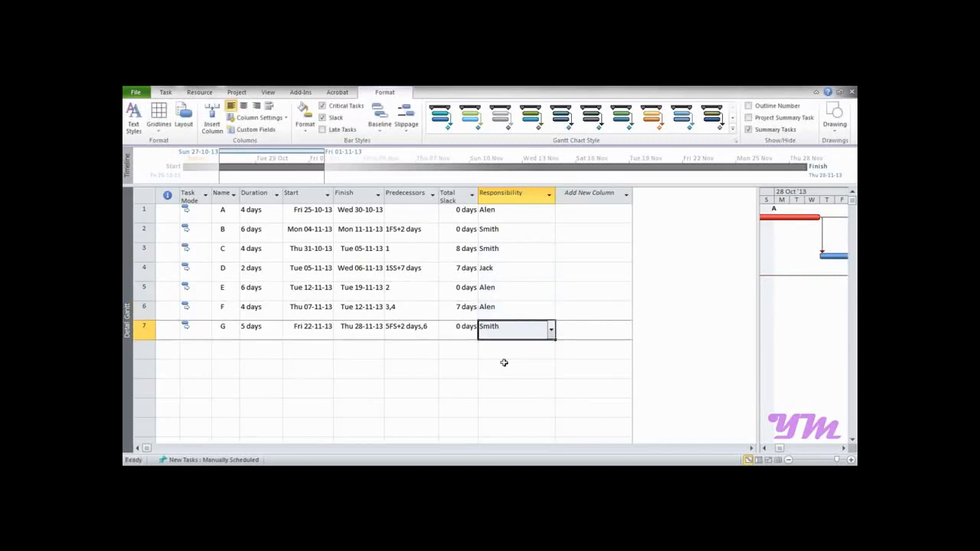
click(509, 349)
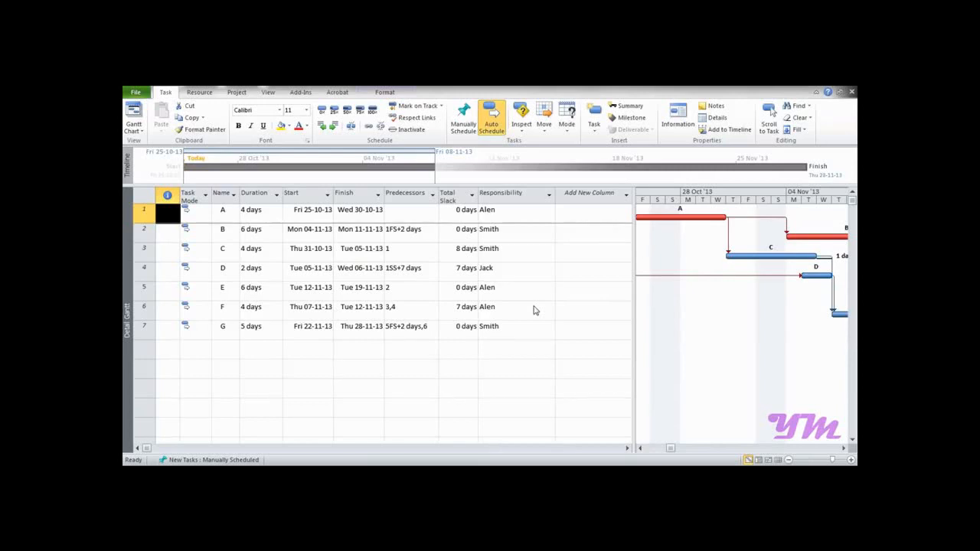
Compare the Total Slack of tasks A and B with that of tasks C and D, alongside the empty new column.
drag(452, 216, 455, 243)
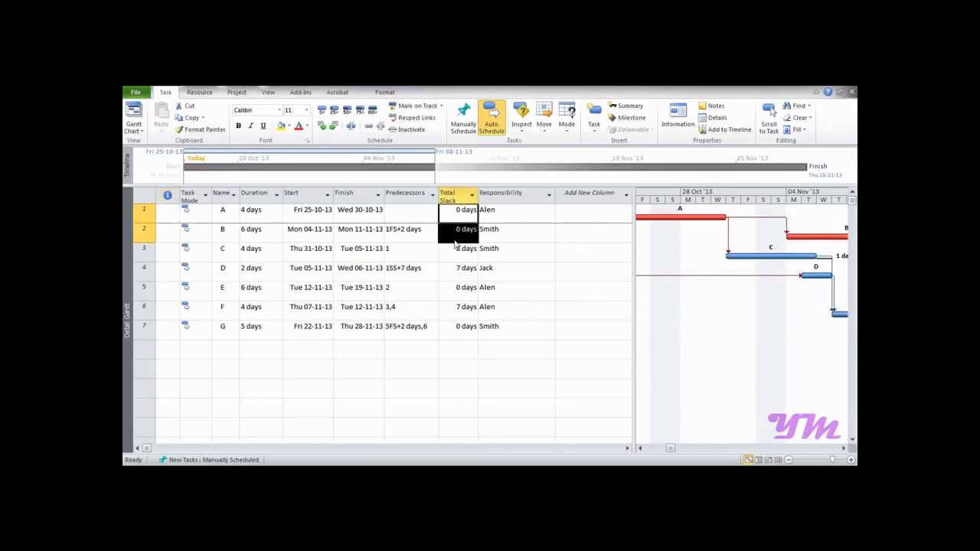
click(571, 221)
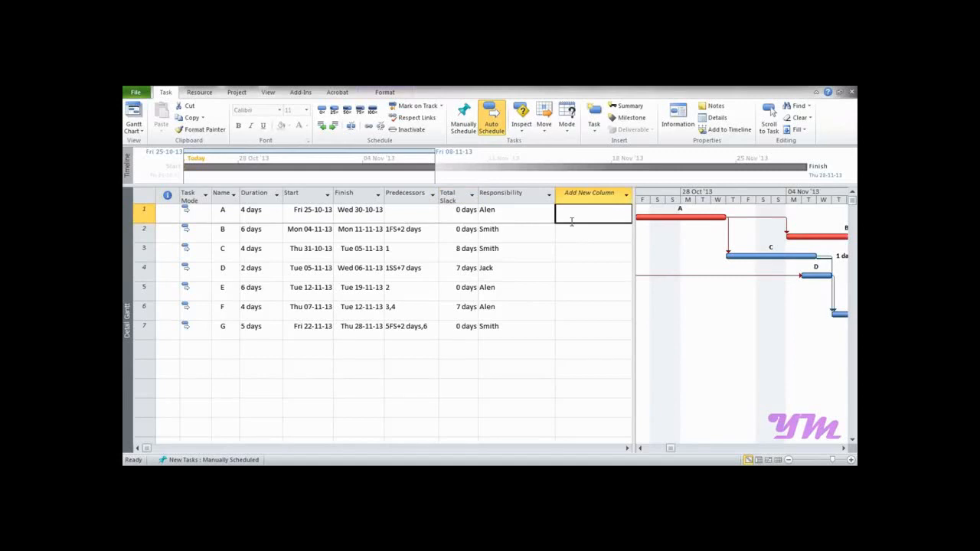
drag(468, 214, 469, 234)
drag(576, 212, 575, 230)
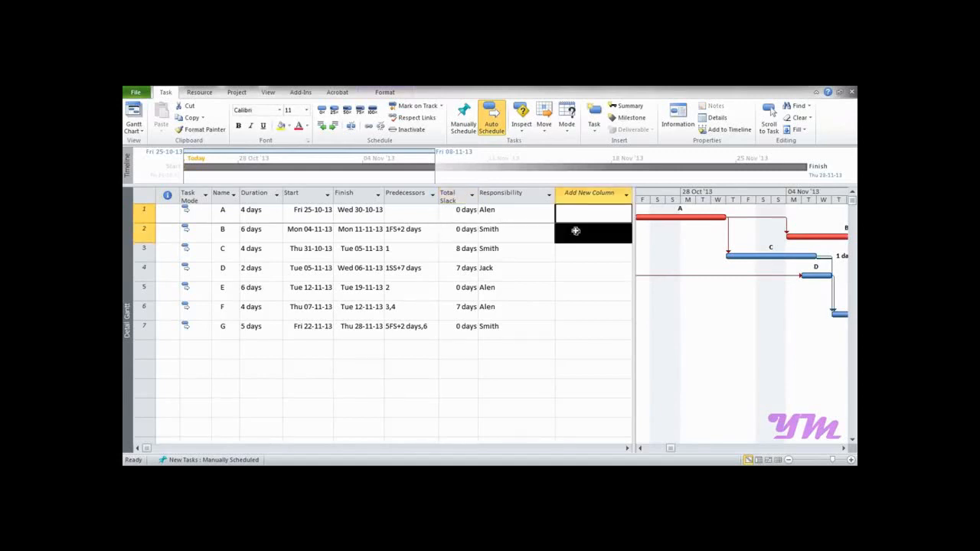
drag(464, 252, 462, 267)
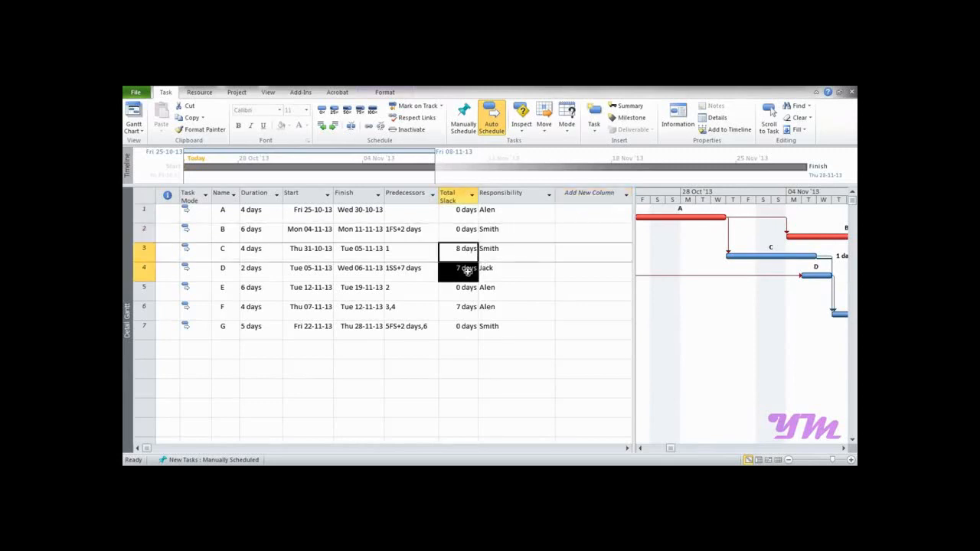
drag(580, 254, 580, 268)
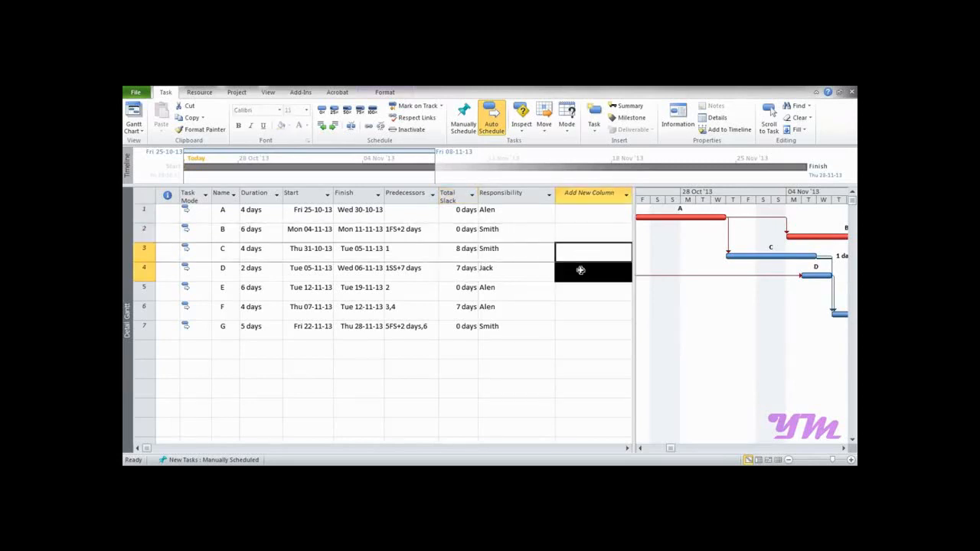
Add a Text2 custom field column after Responsibility and rename the field as "Type of activity?".
click(590, 196)
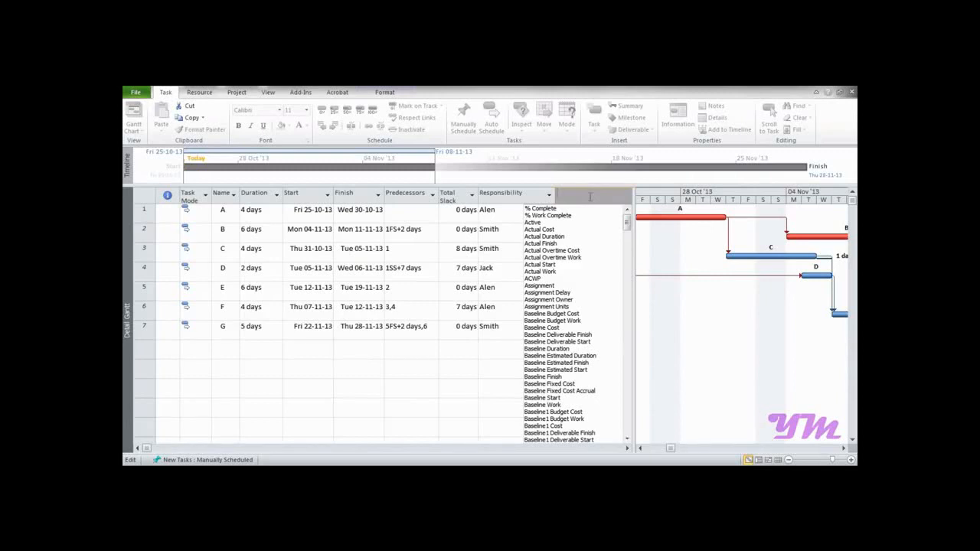
text(t)
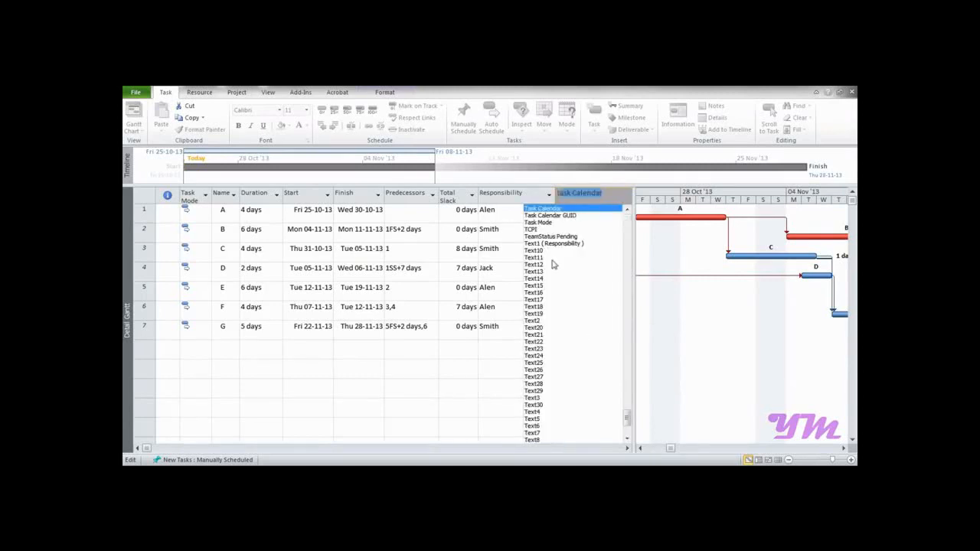
click(535, 321)
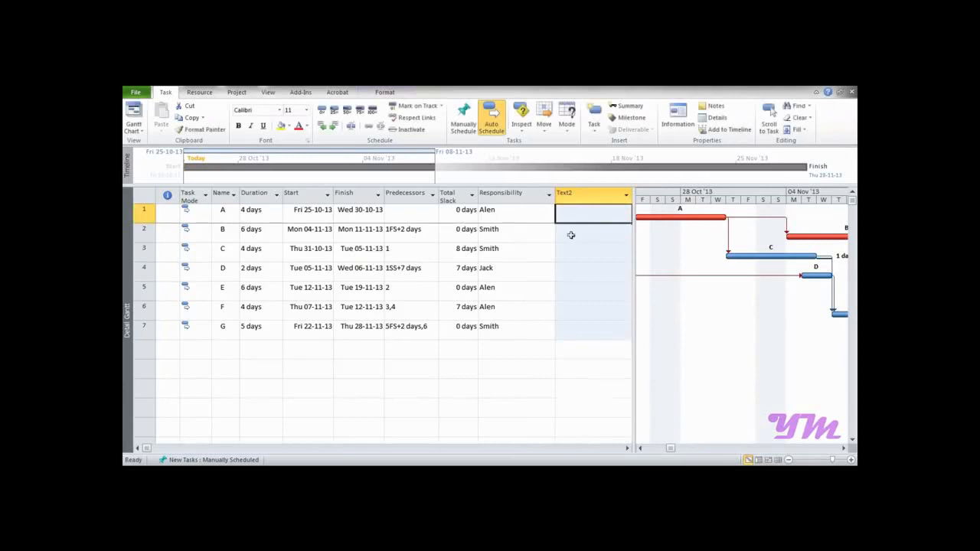
right_click(579, 194)
click(617, 327)
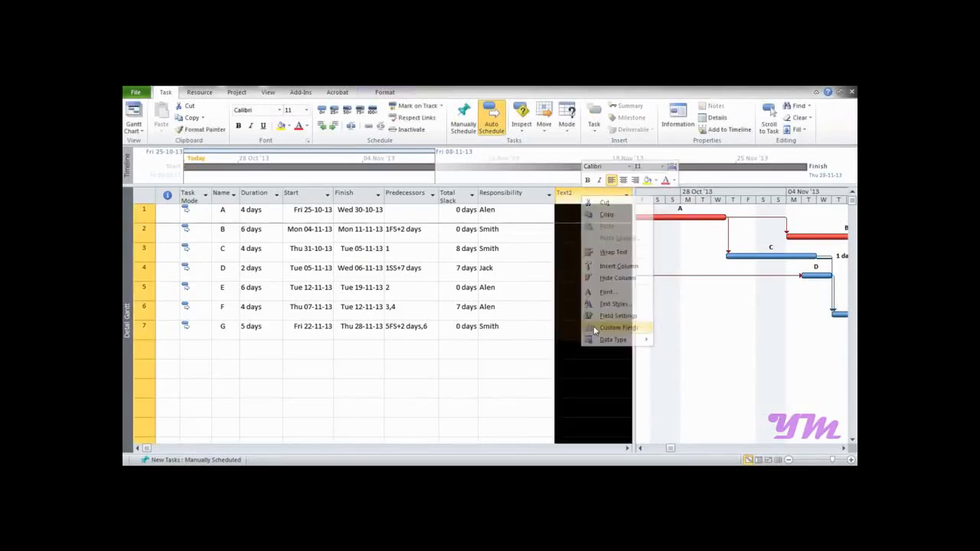
text(Ty)
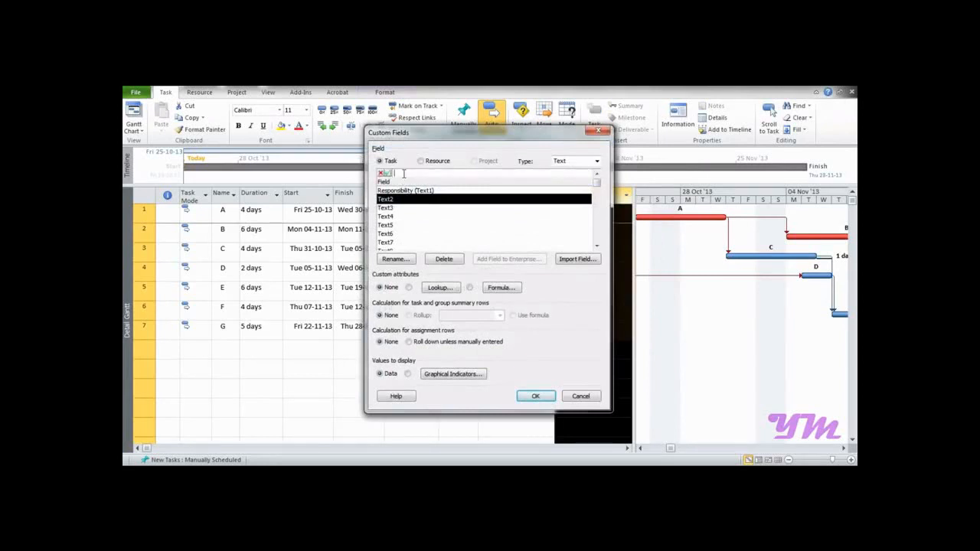
text(pe o)
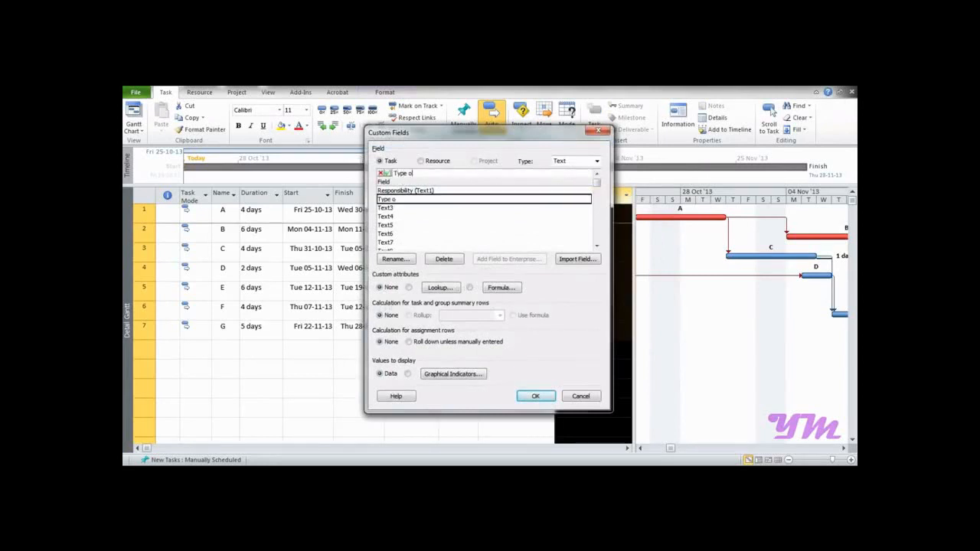
text(f activity?)
key(Return)
Calculate the "Type of activity?" field by formula and insert the general IIf function into its empty formula.
click(472, 288)
click(476, 301)
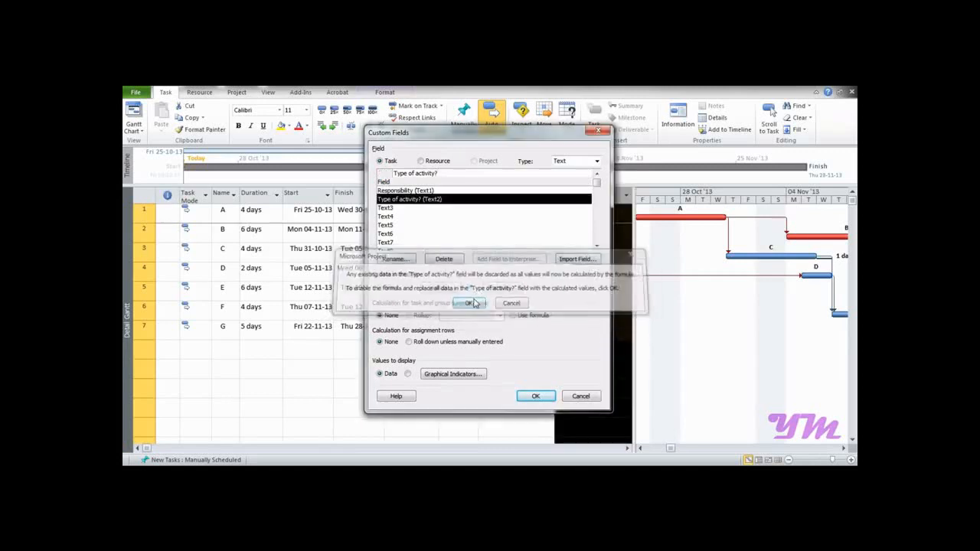
click(499, 288)
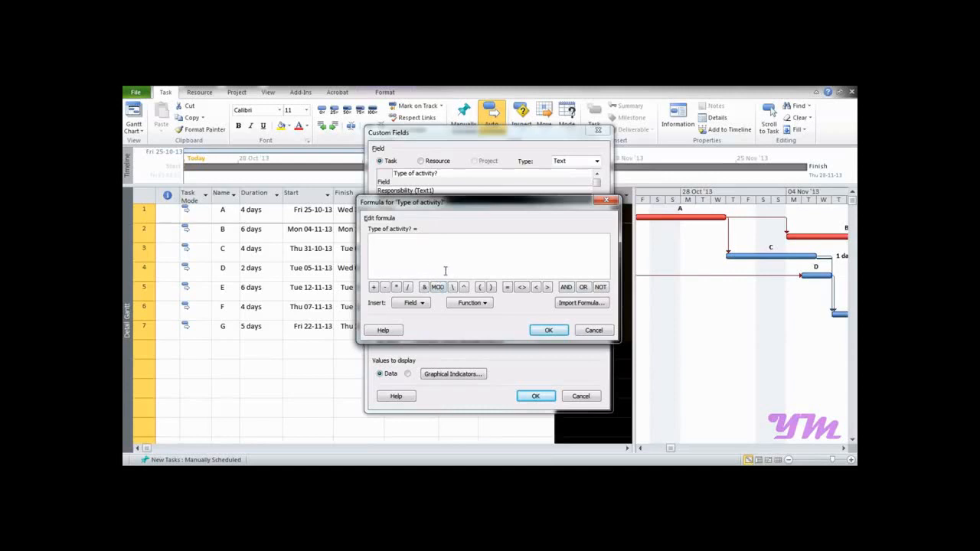
click(483, 306)
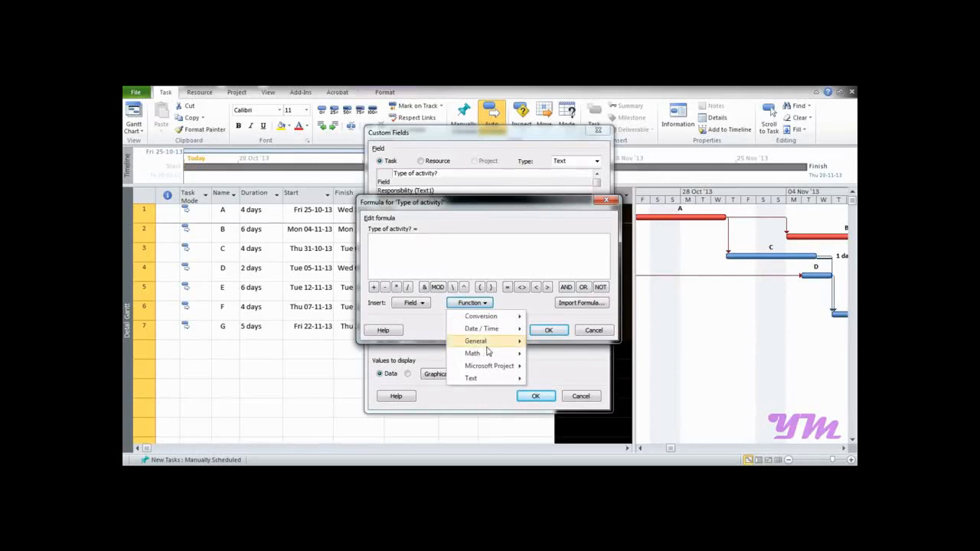
mouse_move(509, 342)
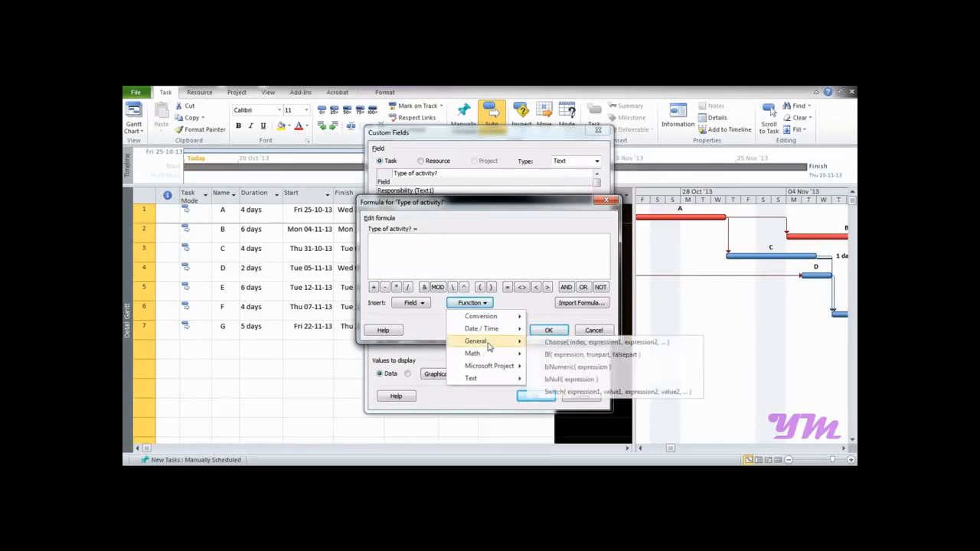
click(556, 358)
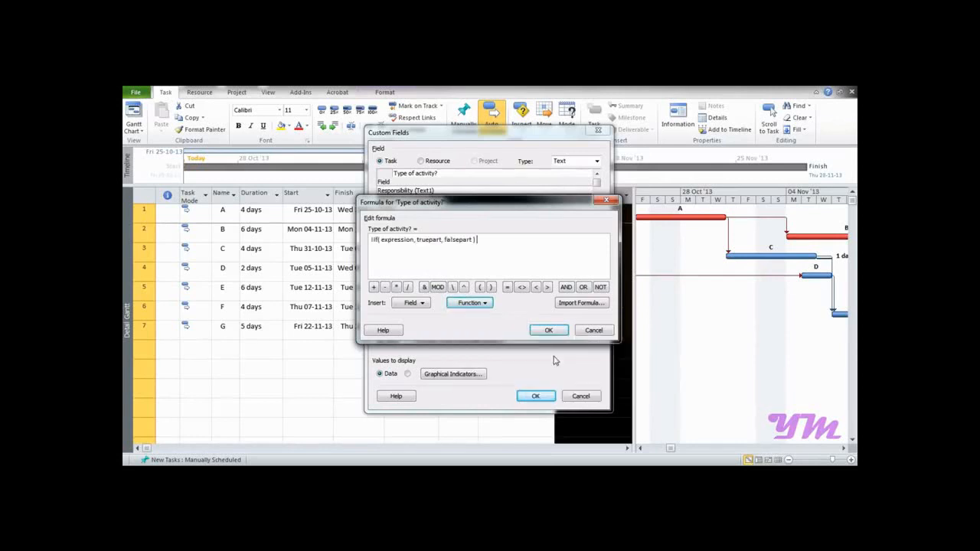
Replace the IIf expression placeholder with the condition [Total Slack] = "0".
double_click(376, 241)
click(414, 240)
drag(414, 241, 380, 244)
click(411, 303)
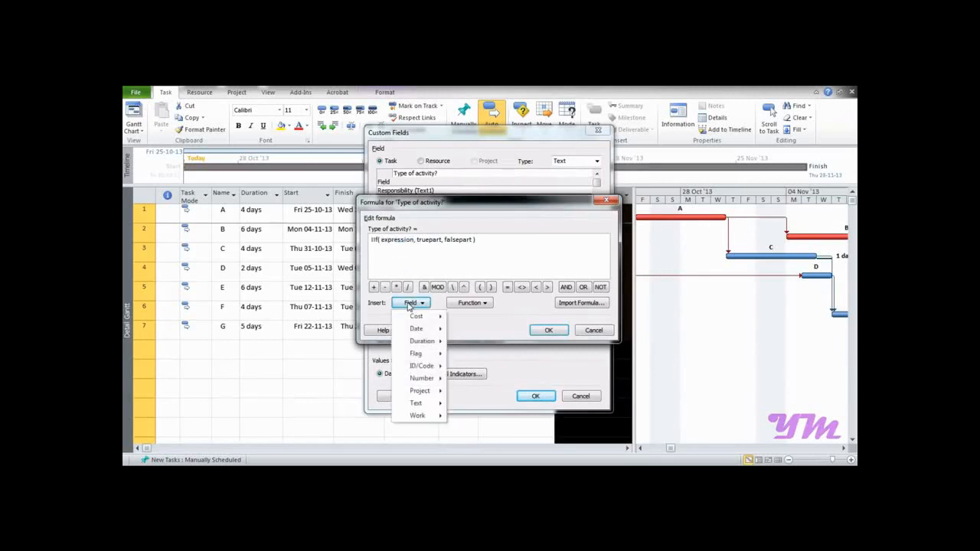
mouse_move(414, 343)
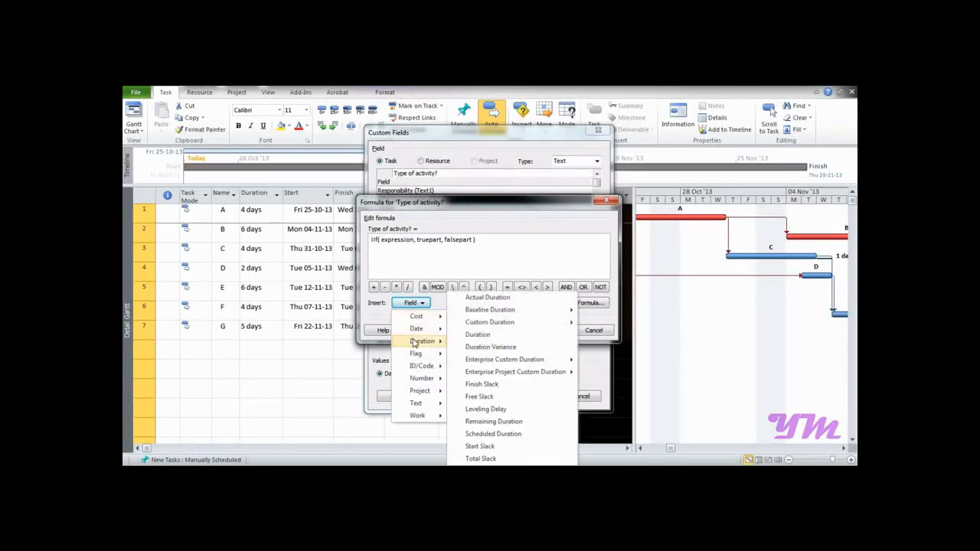
click(485, 458)
click(508, 289)
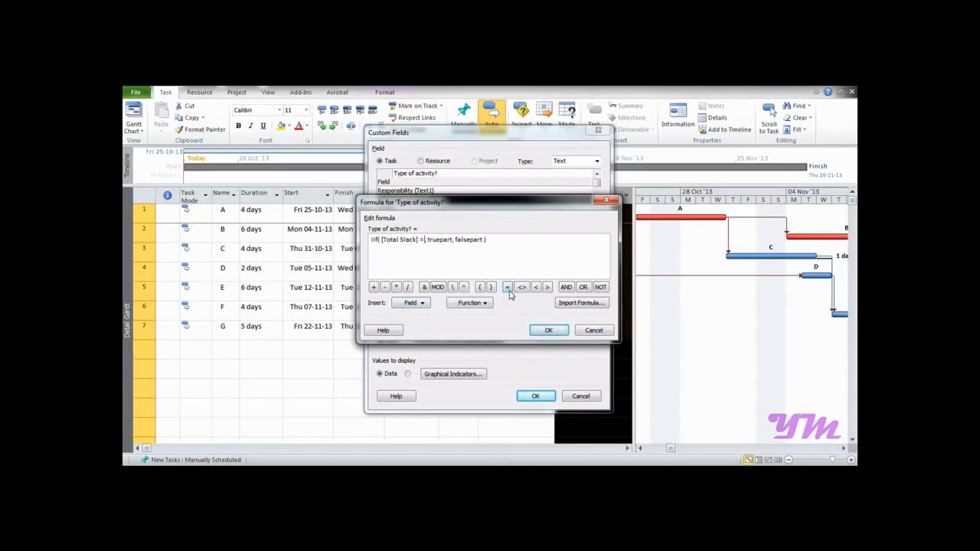
text(0)
text(")
key(Right)
text(")
Replace the truepart placeholder of the IIf formula with "Critical activity".
key(Right)
key(Right)
key(ctrl+shift+Right)
text(")
text(Crit)
text(ic)
text(al activity)
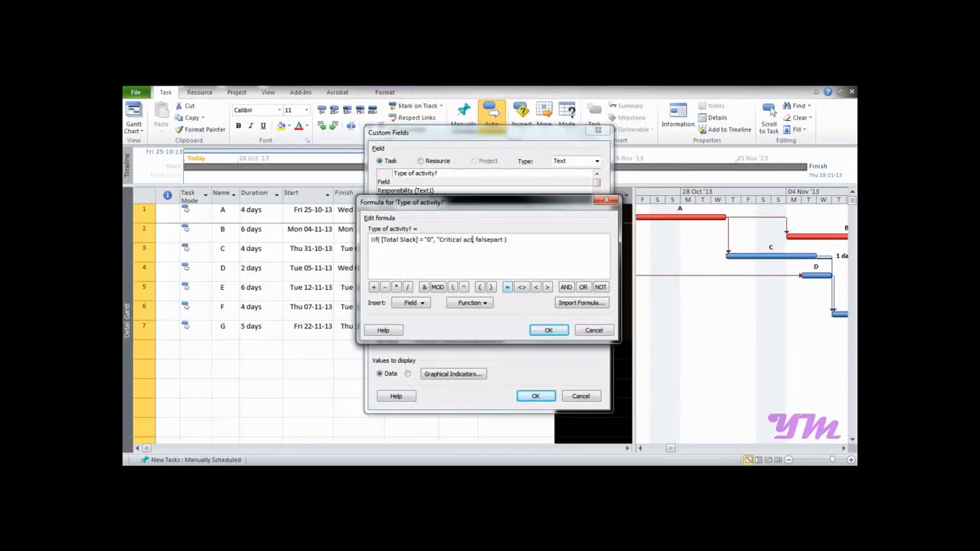
text(")
Replace the falsepart placeholder with "Non-critical activity" and apply the formula to the "Type of activity?" field.
double_click(491, 239)
text("Non-critical activity")
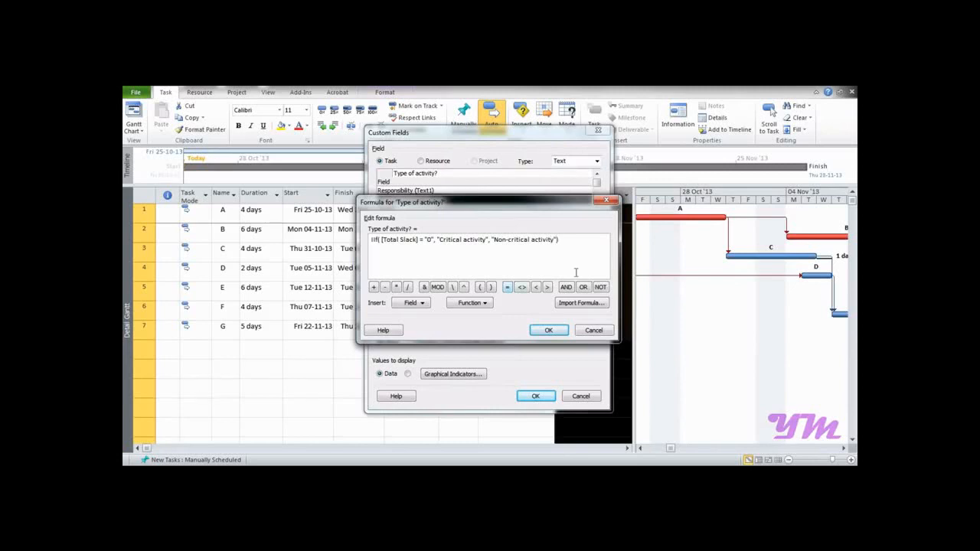
click(549, 332)
click(469, 311)
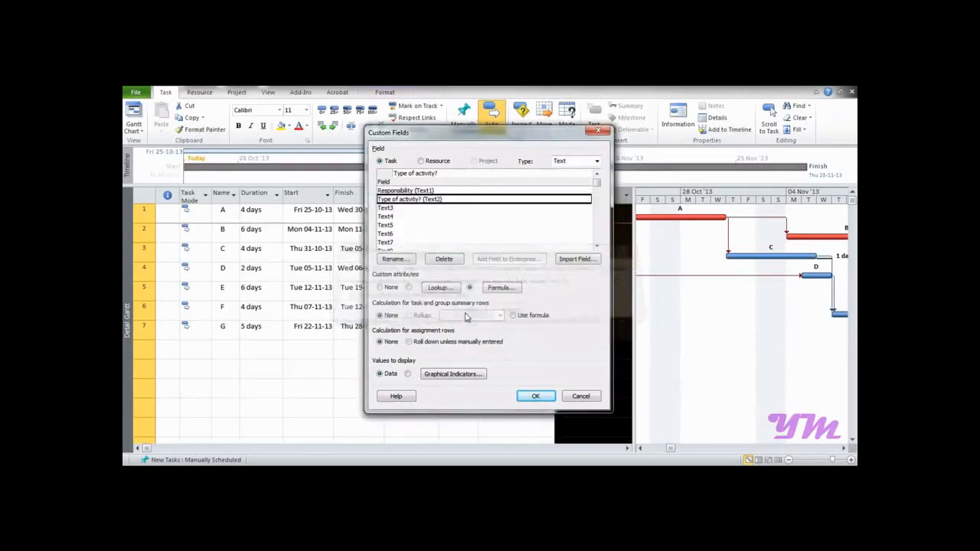
click(535, 395)
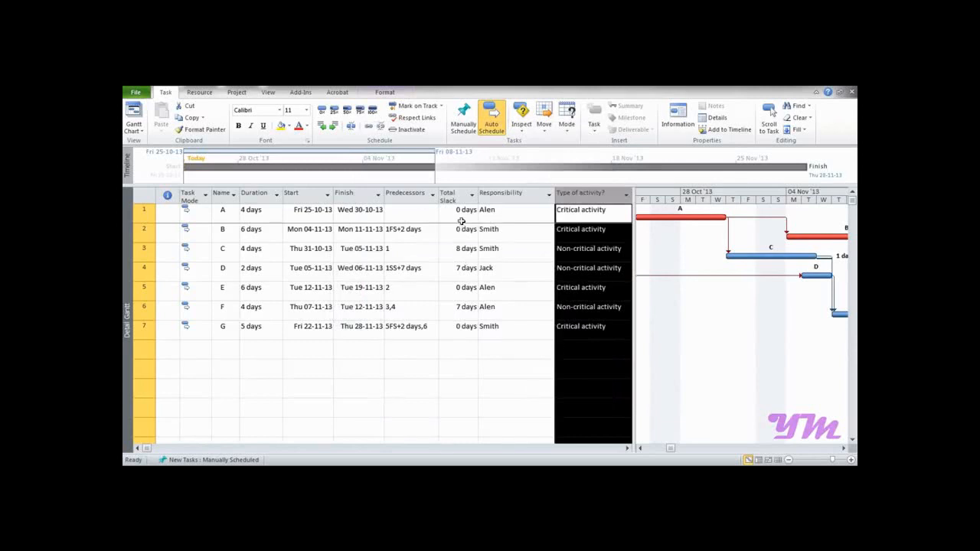
Compare the Total Slack of tasks A to D with their entries in the "Type of activity?" column.
drag(462, 211, 461, 232)
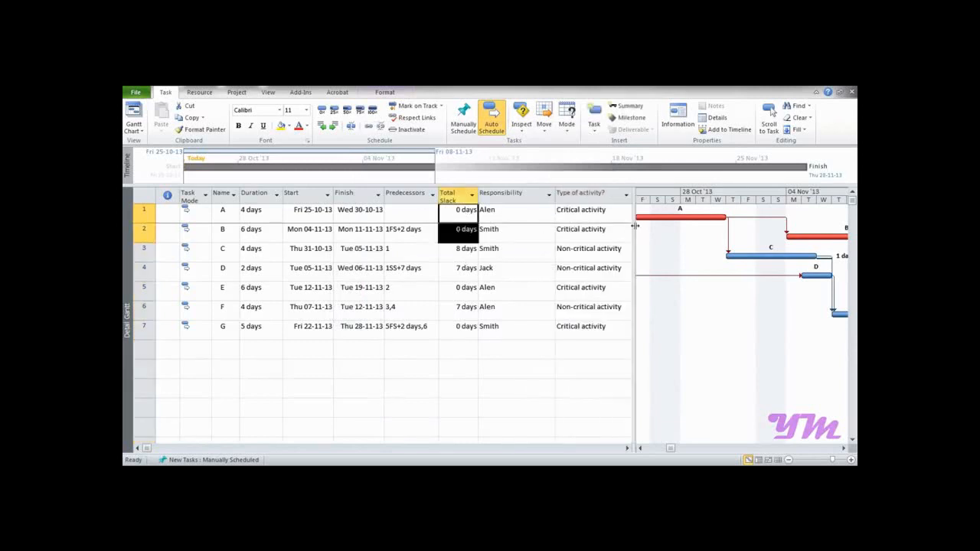
drag(603, 212, 605, 230)
drag(461, 250, 460, 268)
click(579, 256)
drag(580, 255, 580, 276)
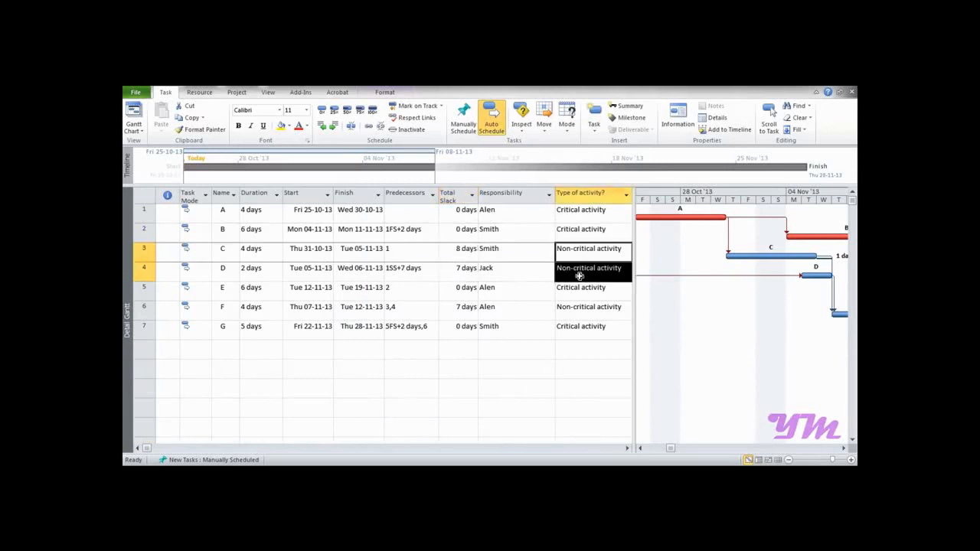
click(464, 231)
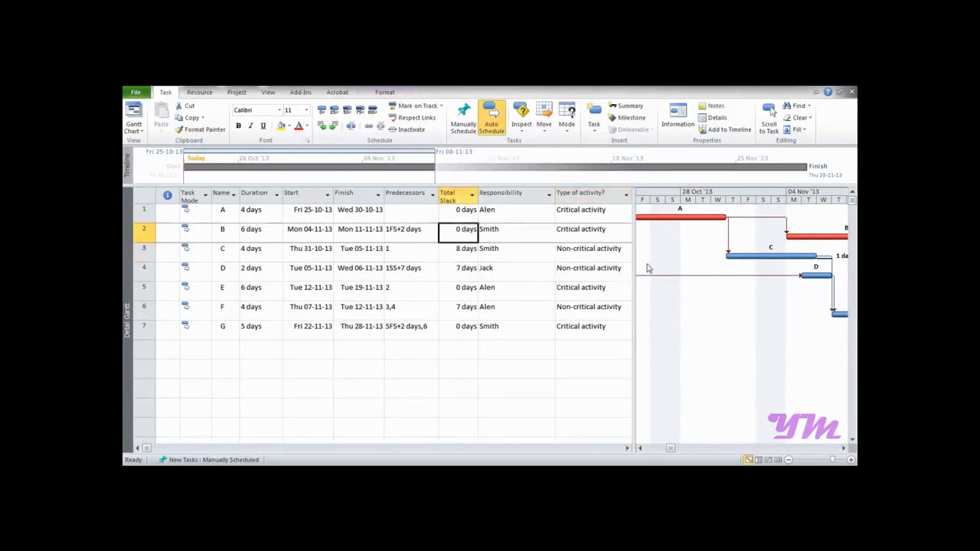
Review the IIf formula behind the "Type of activity?" custom field.
right_click(587, 196)
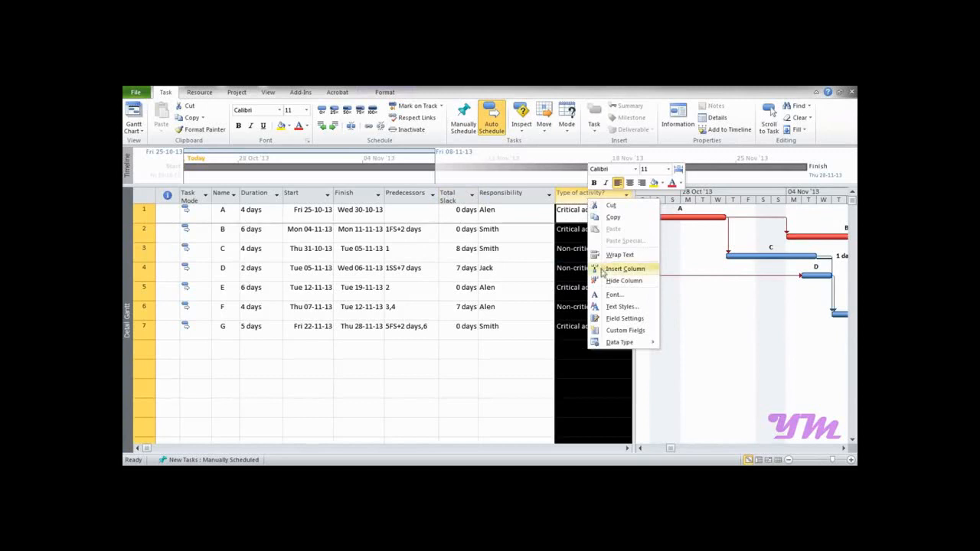
click(616, 330)
click(499, 290)
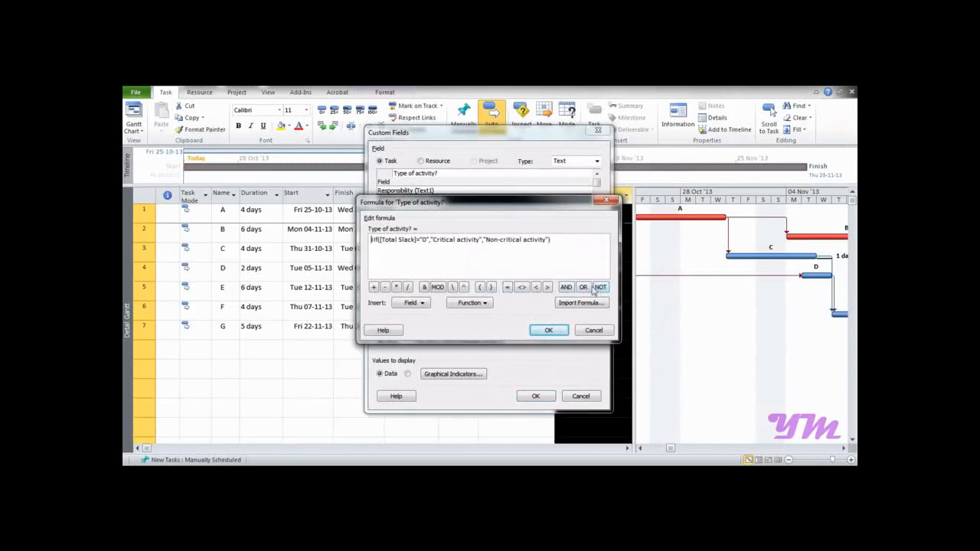
click(548, 330)
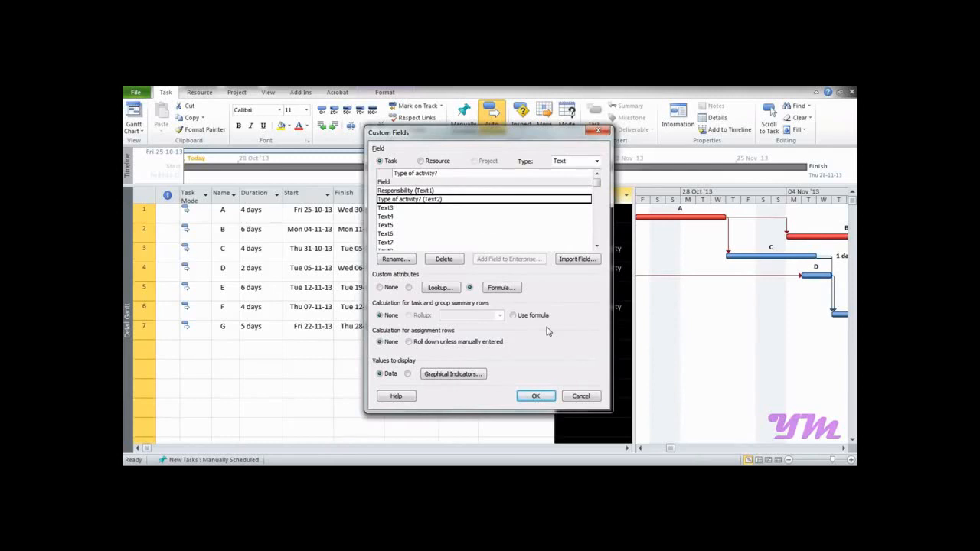
click(536, 396)
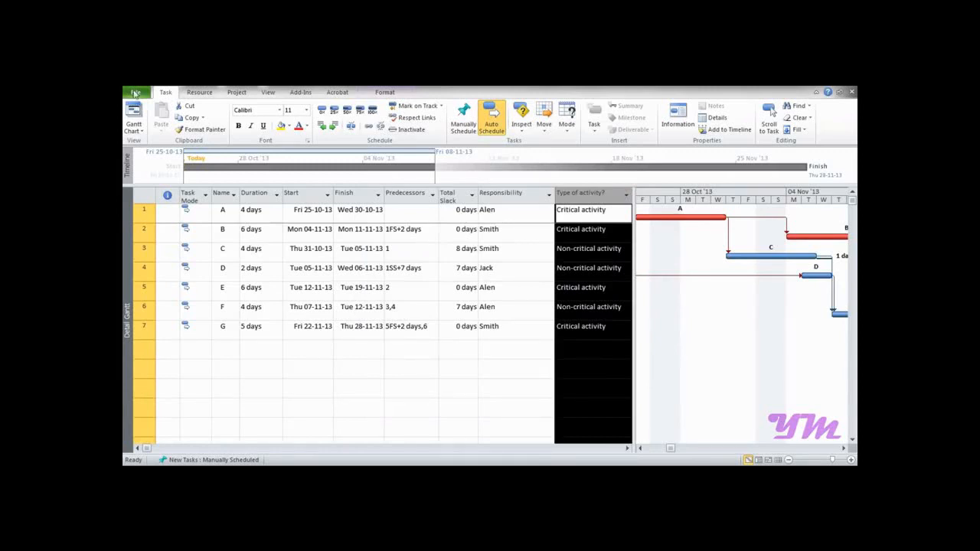
Switch to Notepad to read the SWITCH function's name replacements, and return to the project schedule.
click(491, 356)
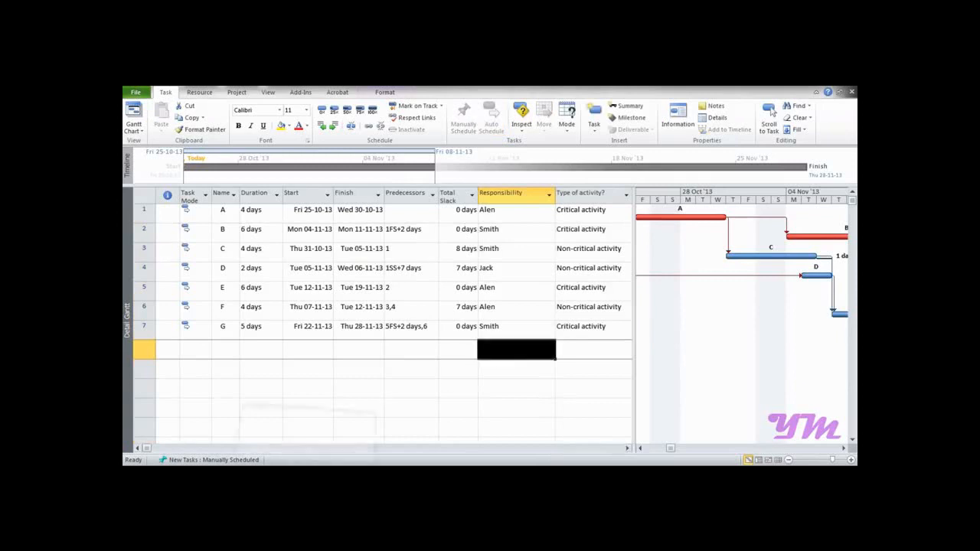
key(alt+Tab)
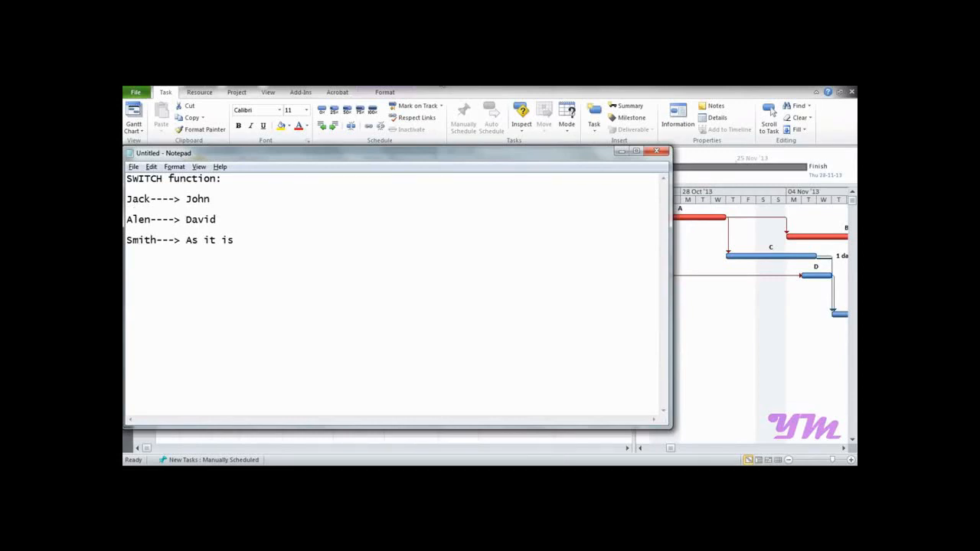
click(512, 89)
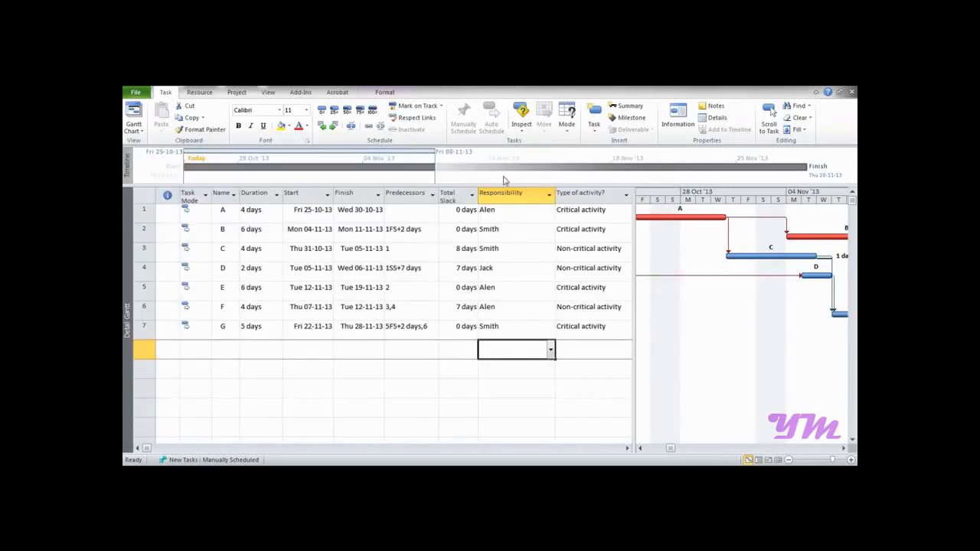
Hide the "Type of activity?" column and add a Text3 custom field column after Responsibility.
drag(634, 256, 762, 258)
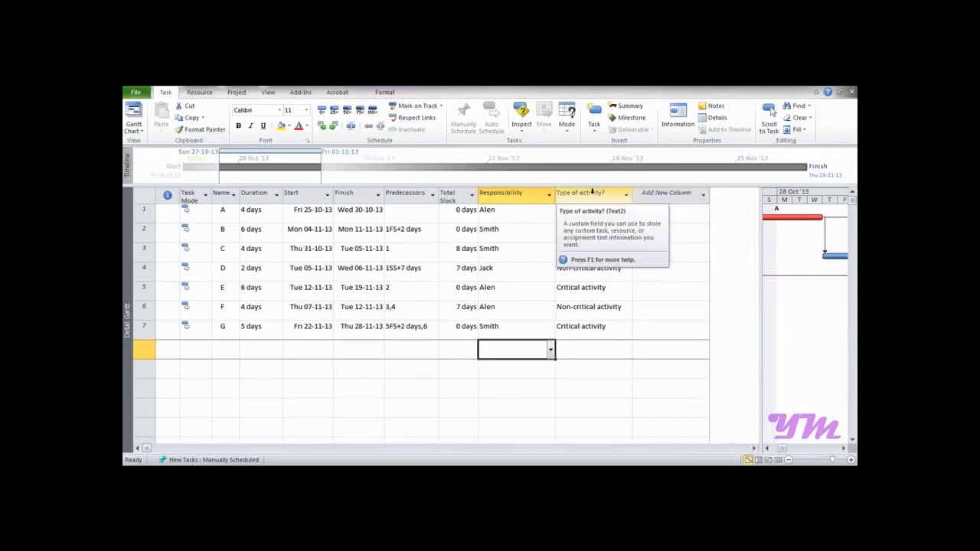
right_click(594, 196)
click(623, 276)
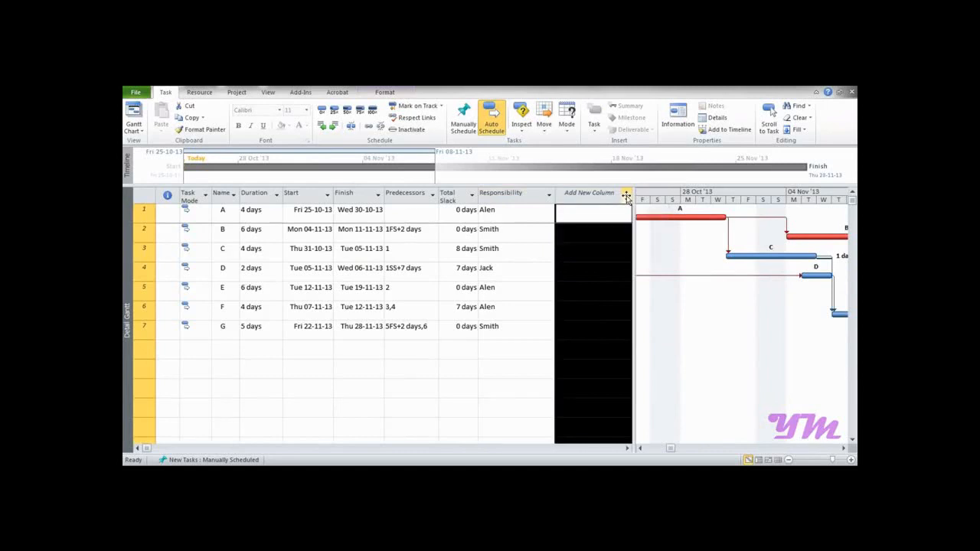
click(626, 198)
click(626, 199)
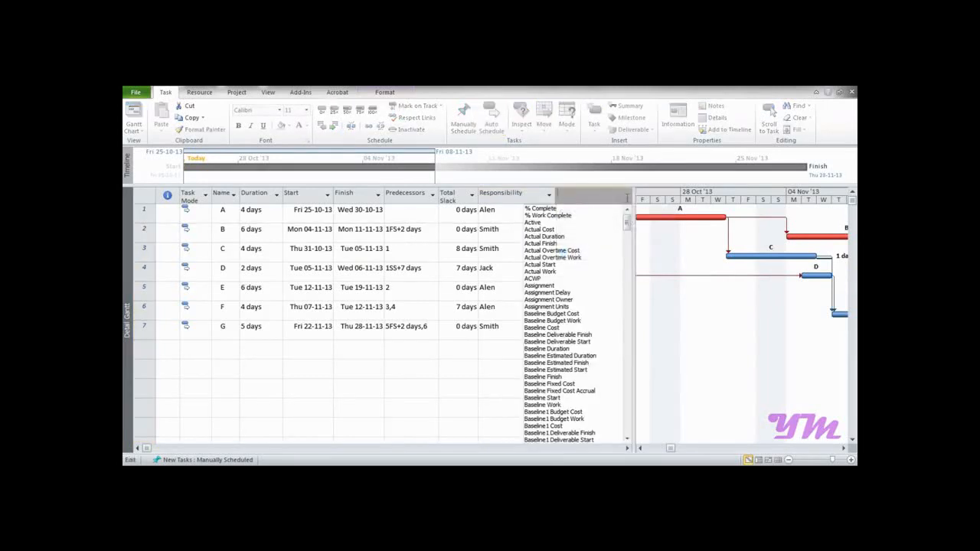
text(task Calendar)
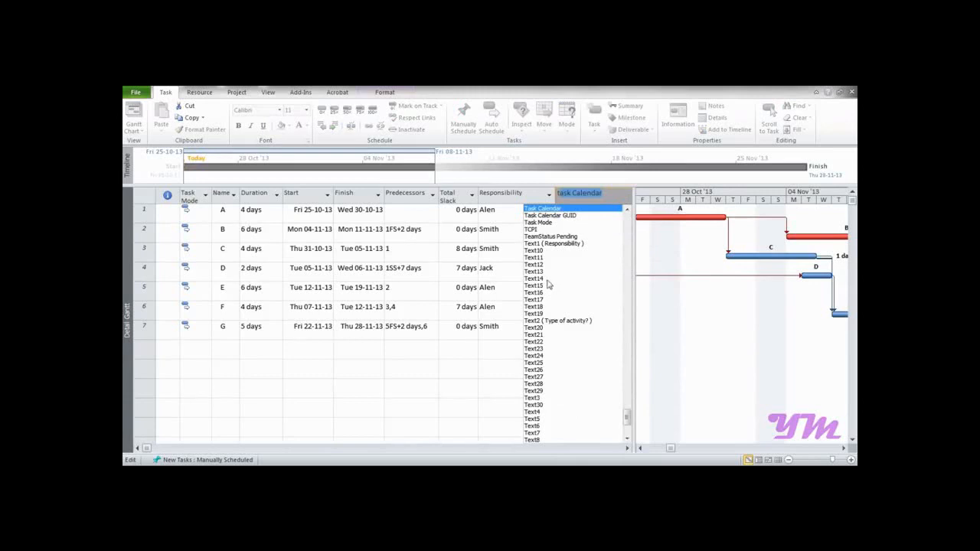
click(534, 399)
Rename the Text3 custom field as "New responsibility".
click(573, 194)
right_click(572, 196)
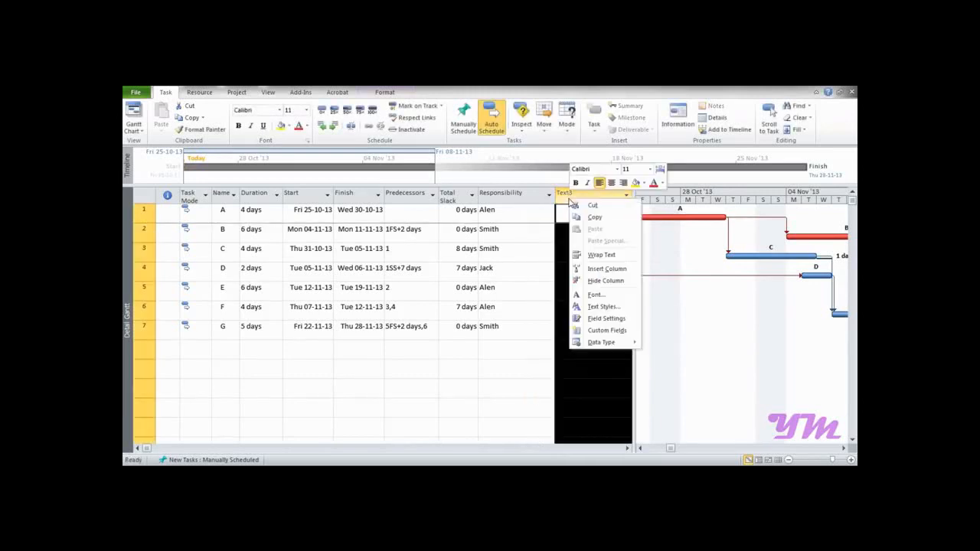
click(604, 330)
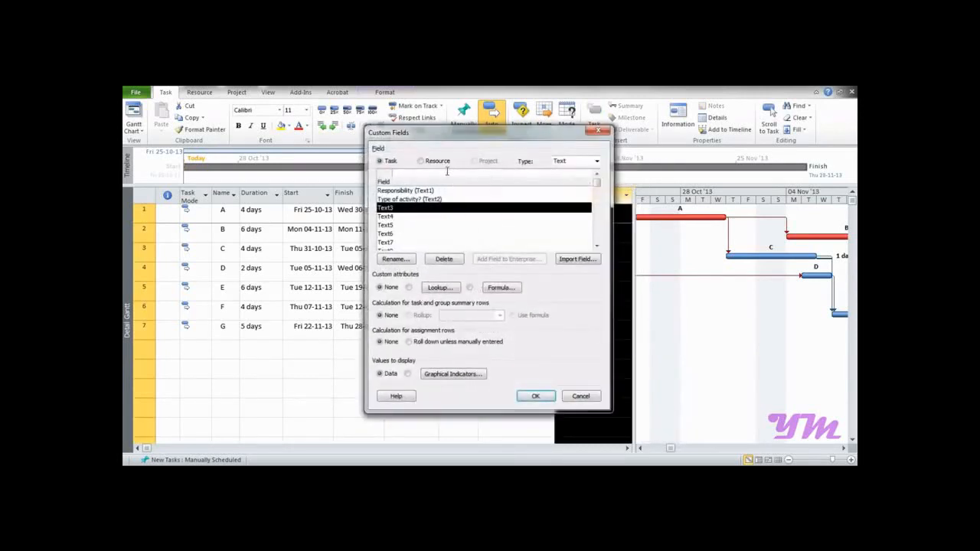
click(438, 173)
text(New resp)
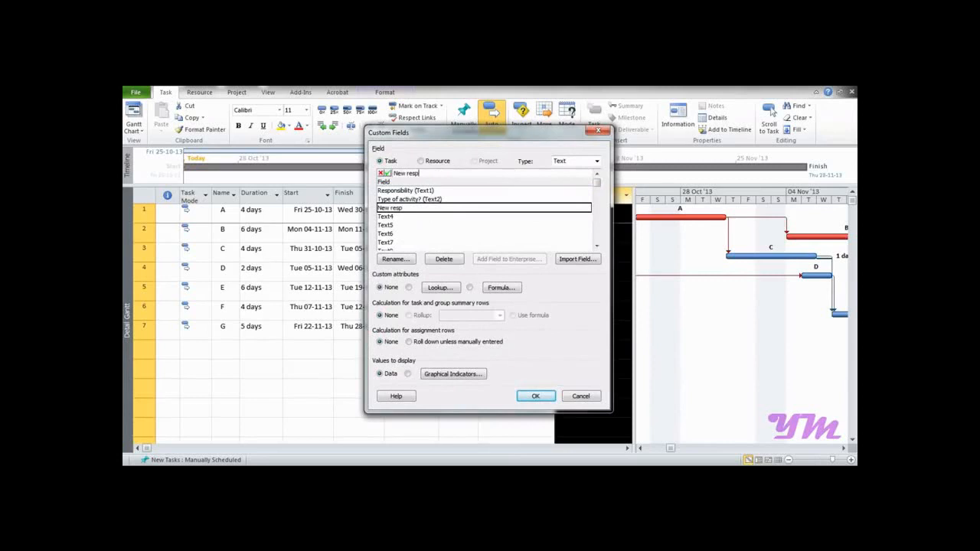
text(onsibility)
Calculate the "New responsibility" field by formula and insert the general Switch function into it.
click(470, 288)
click(468, 311)
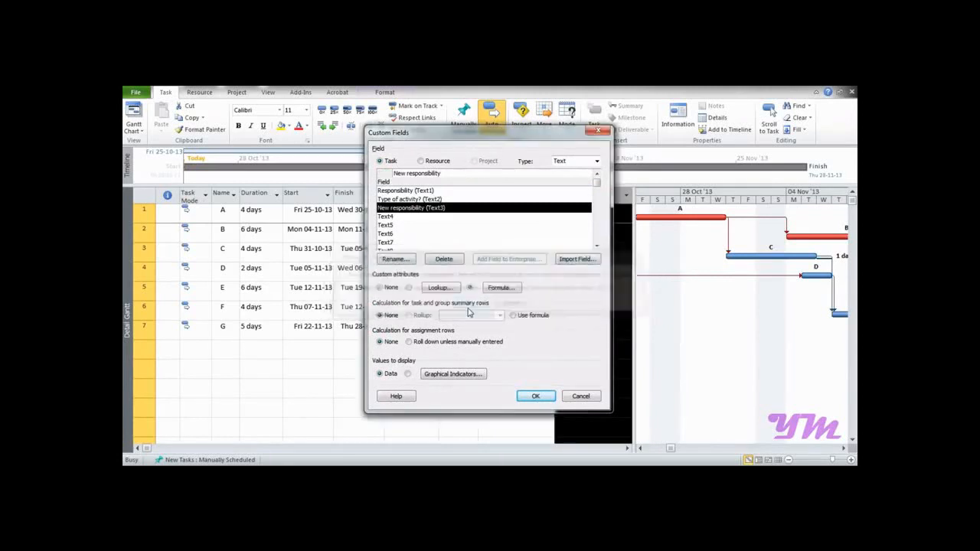
click(501, 288)
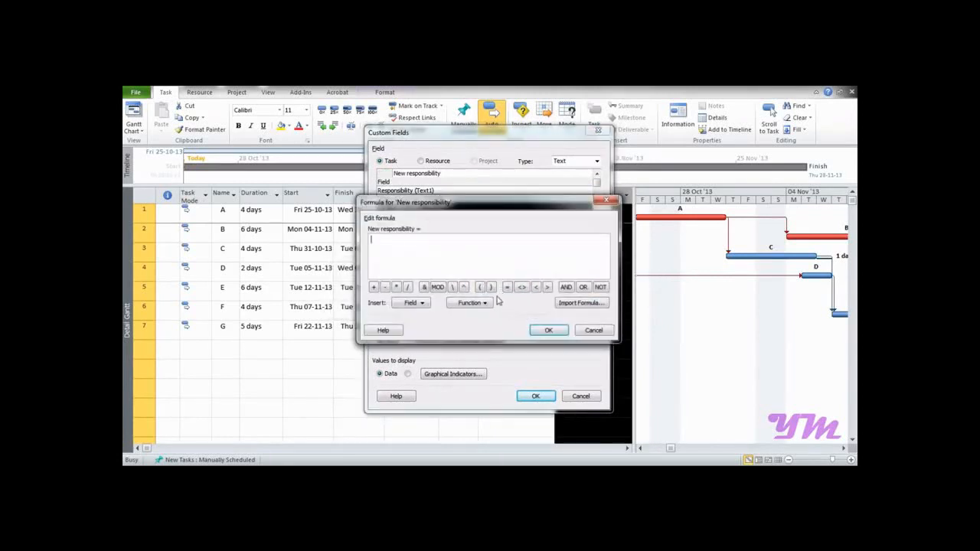
click(487, 304)
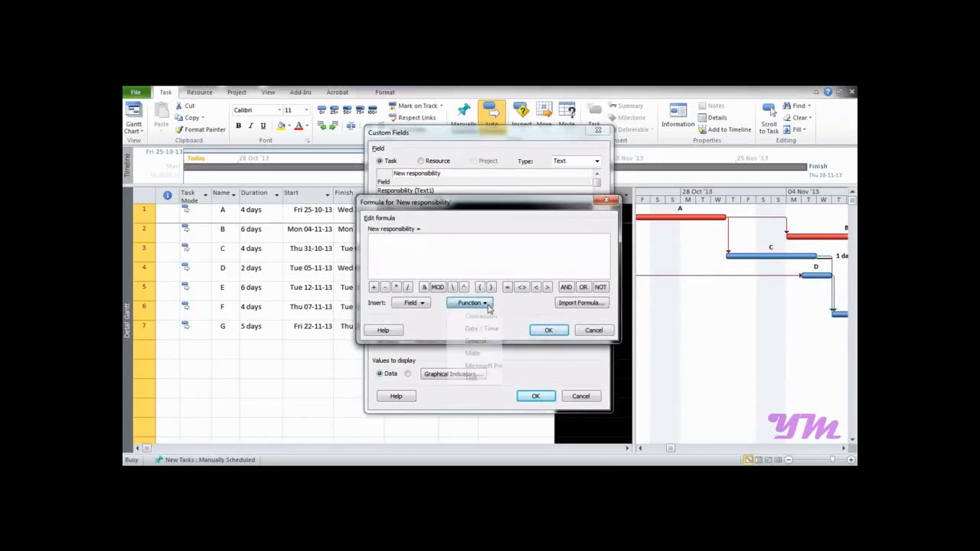
mouse_move(483, 343)
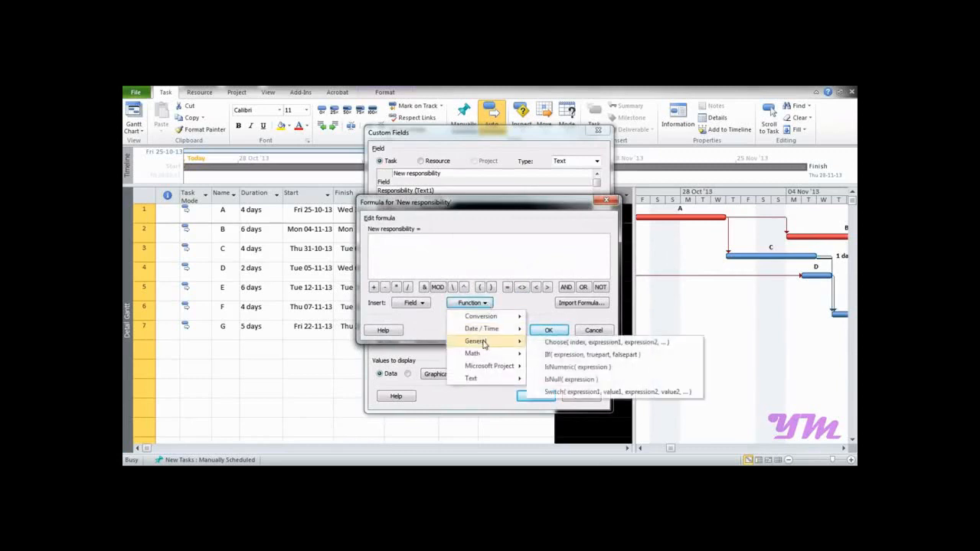
click(554, 392)
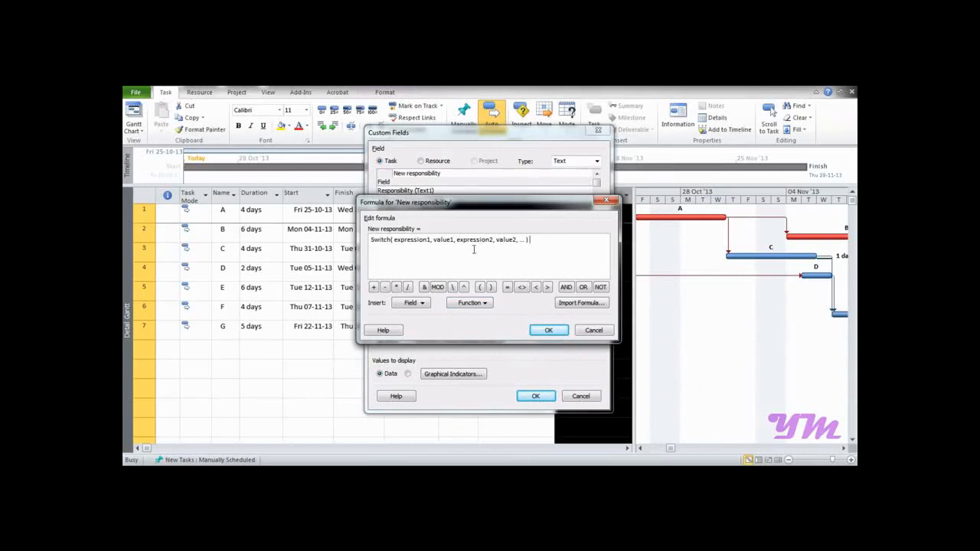
Replace the Switch formula's expression1 with a test that the [Responsibility] field equals task D's responsible person's name in quotes.
drag(392, 239, 432, 244)
drag(393, 245, 430, 243)
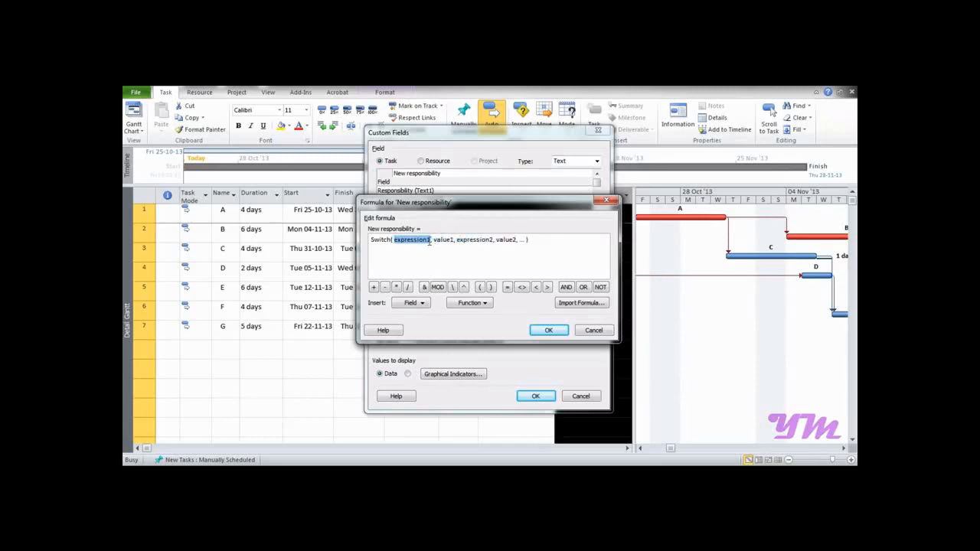
click(425, 304)
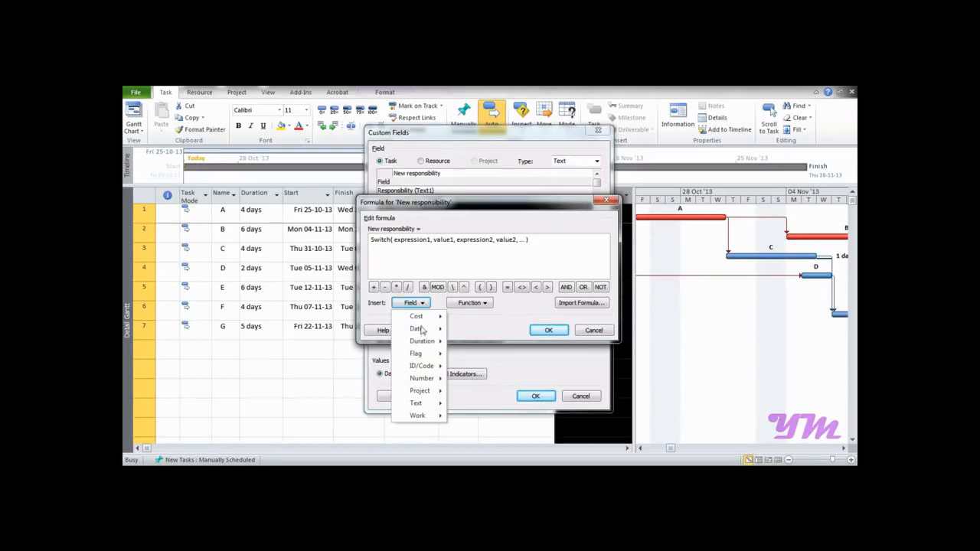
mouse_move(421, 408)
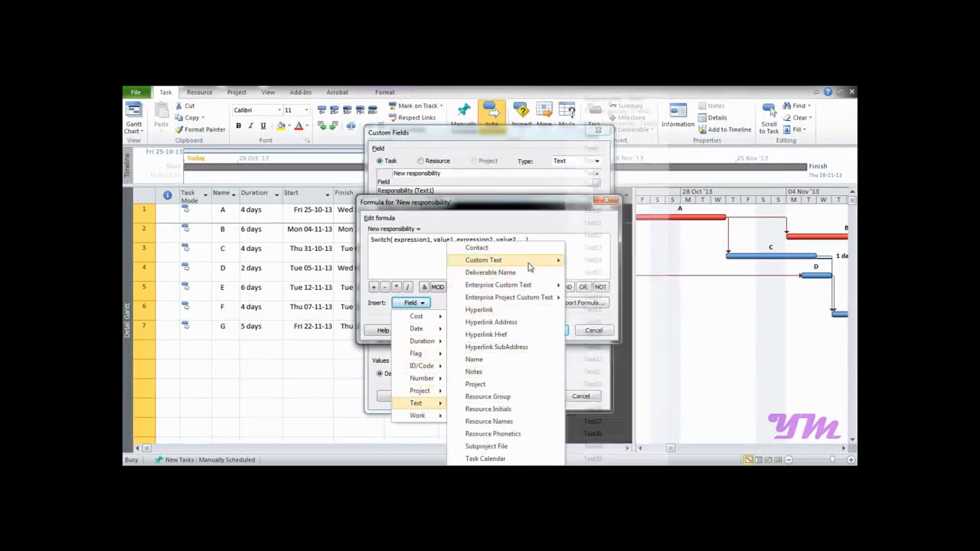
mouse_move(530, 267)
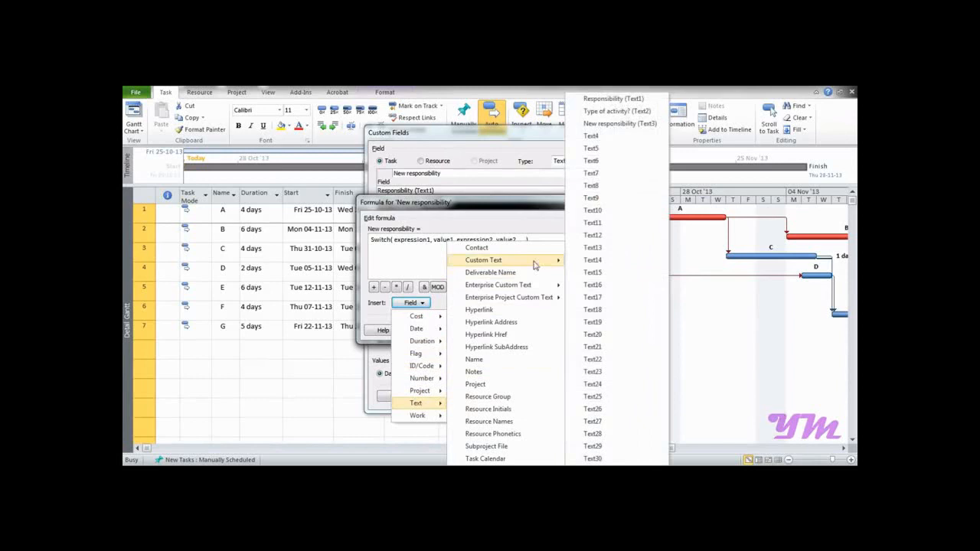
click(604, 105)
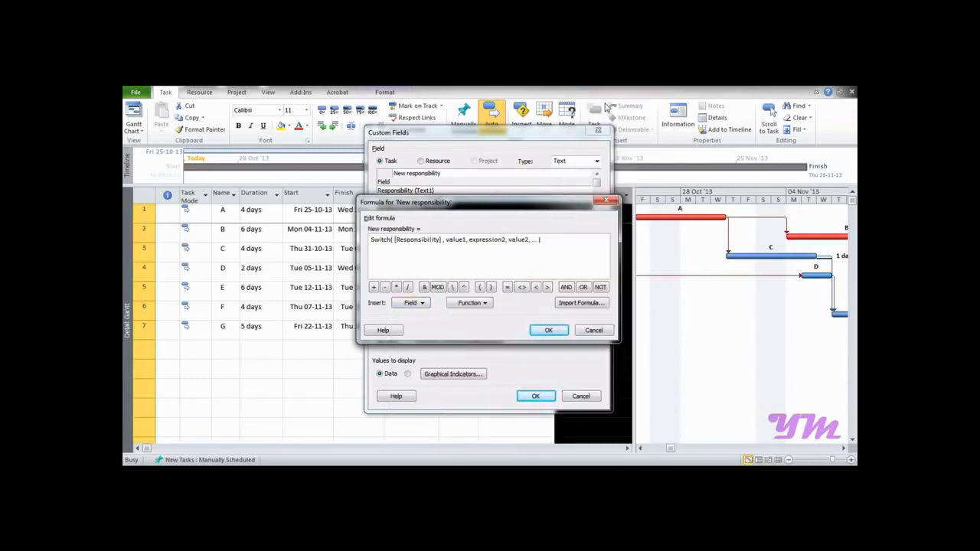
text(="Jack")
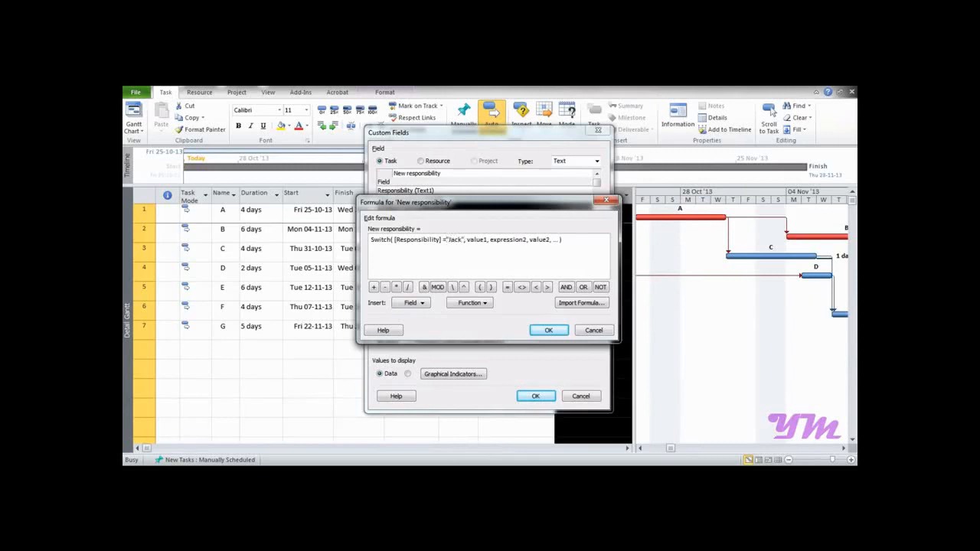
Enter the first person's replacement name in quotes as the first result and delete the remaining placeholder arguments from the Switch formula.
text(,"John")
key(shift+Right)
key(shift+Right)
key(shift+Right)
key(shift+Right)
key(shift+Right)
key(shift+Right)
key(shift+Right)
key(shift+Right)
key(shift+Right)
key(shift+Right)
key(shift+Right)
key(shift+Right)
key(shift+Right)
key(shift+Right)
key(shift+Right)
key(shift+Right)
key(shift+Right)
key(shift+Right)
key(shift+Right)
key(shift+Right)
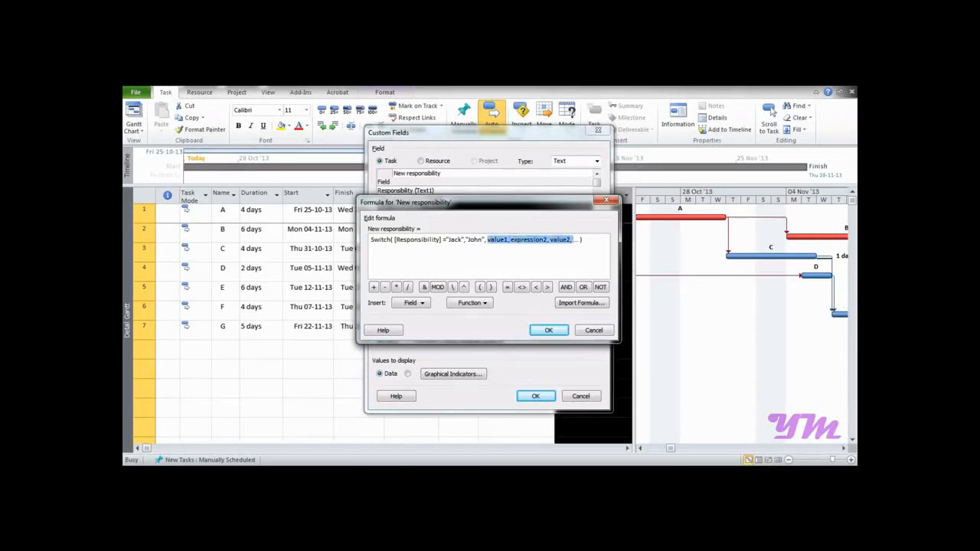
key(Delete)
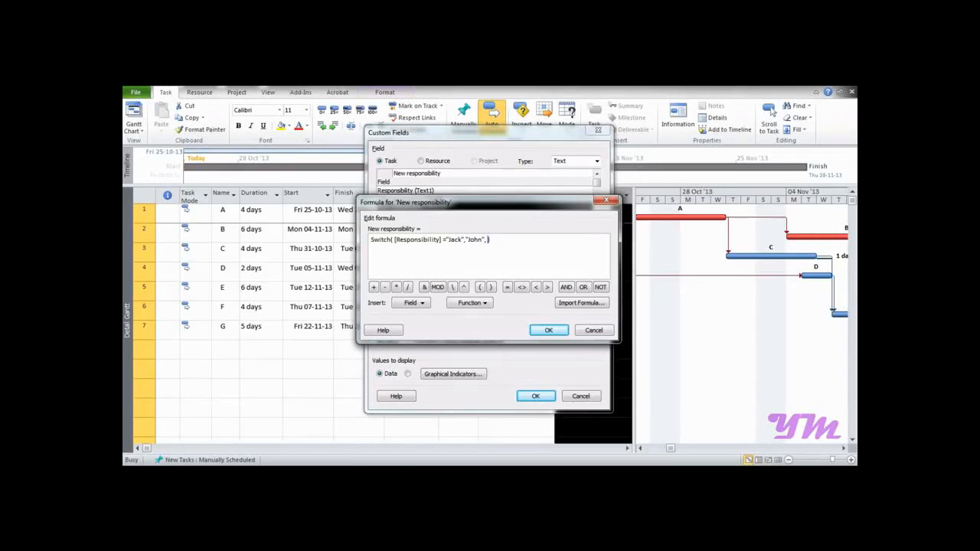
Add a second Switch pair testing [Responsibility] against task A's responsible person's name and returning that person's replacement name.
click(426, 303)
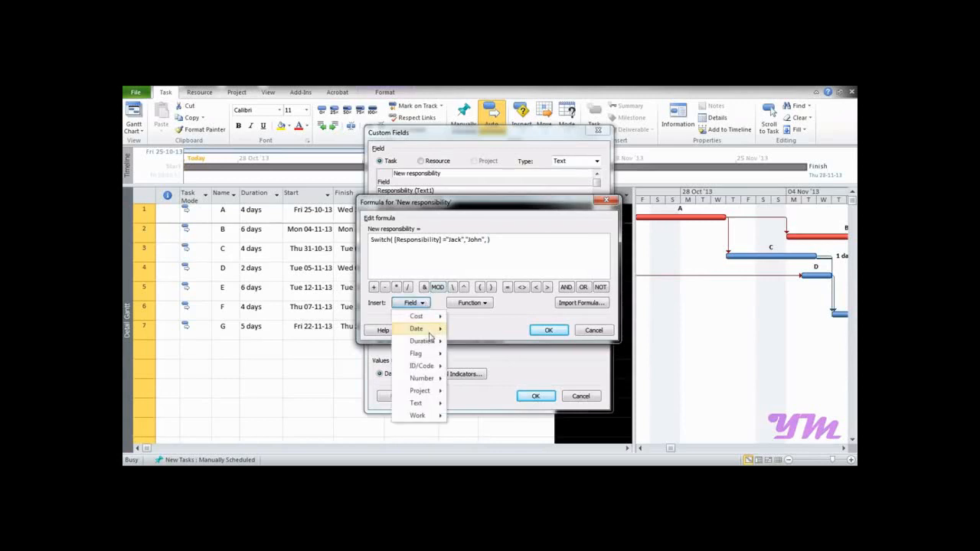
mouse_move(428, 406)
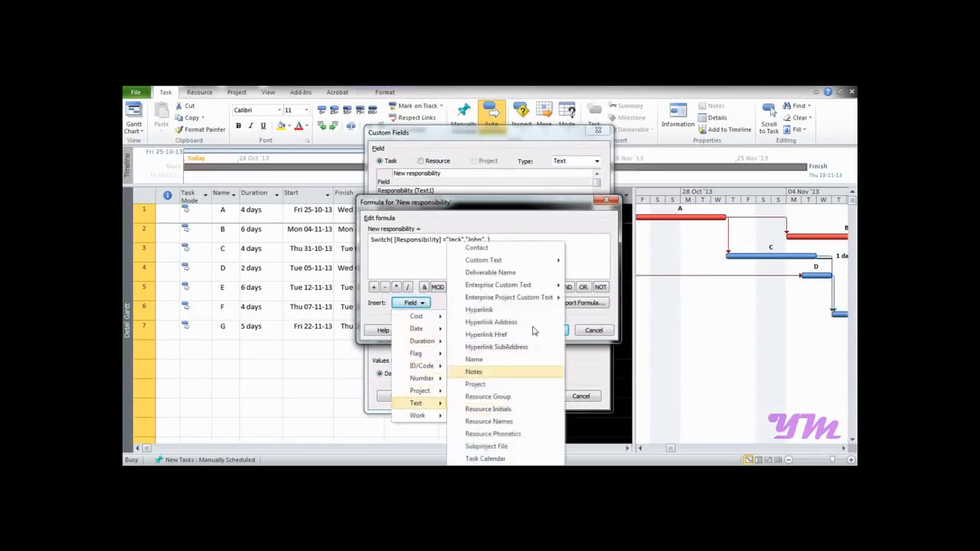
mouse_move(546, 261)
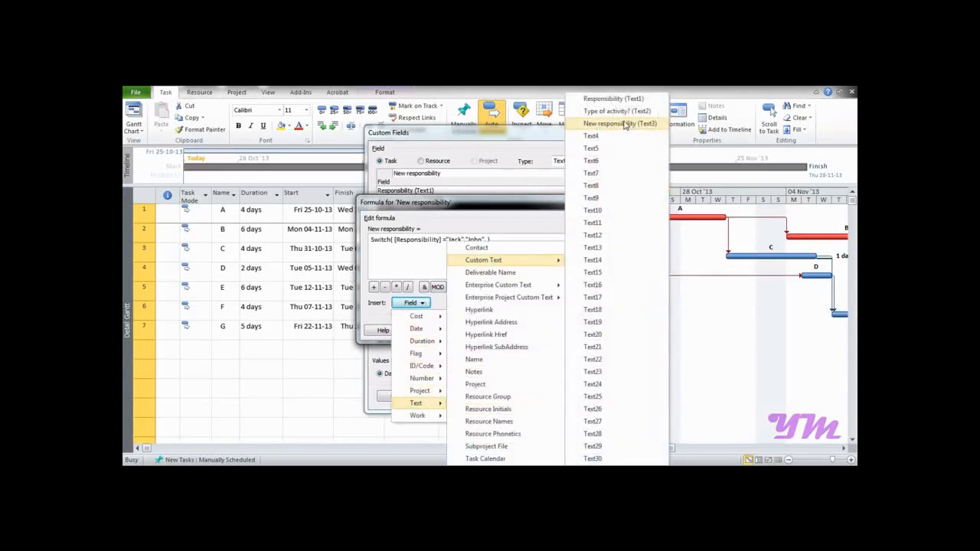
click(616, 99)
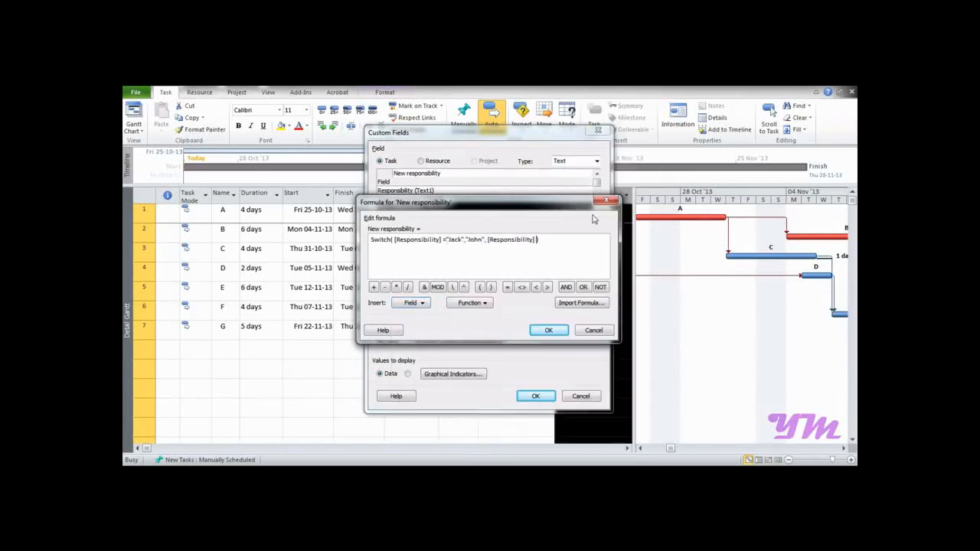
text(="Aine)
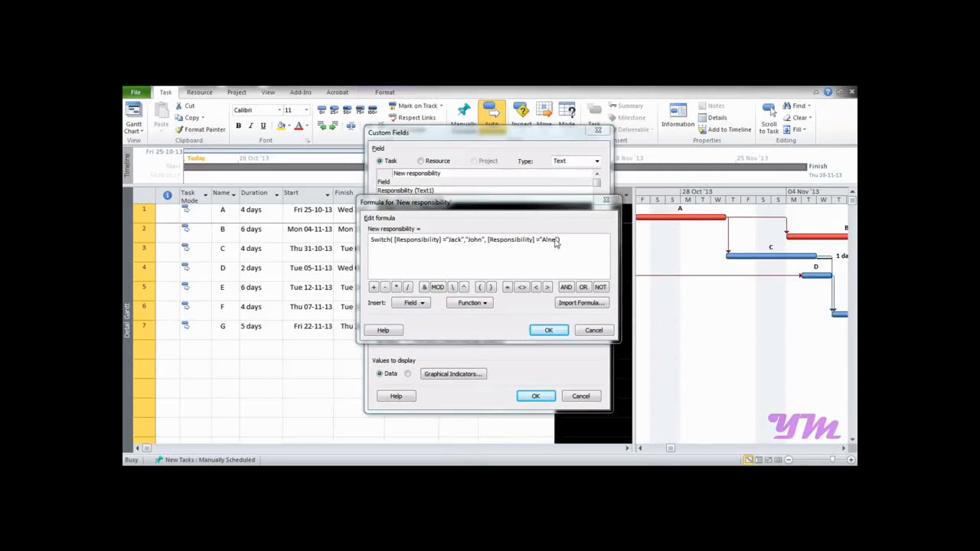
click(557, 242)
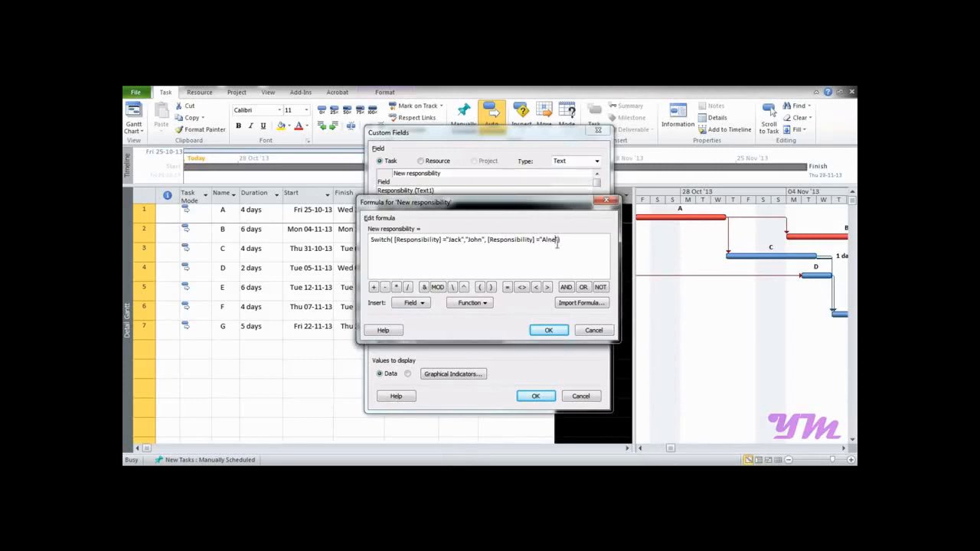
key(BackSpace)
key(BackSpace)
text(en","David")
key(alt+Tab)
Add a third Switch condition testing whether [Responsibility] equals task B's responsible person's name in quotes.
click(410, 302)
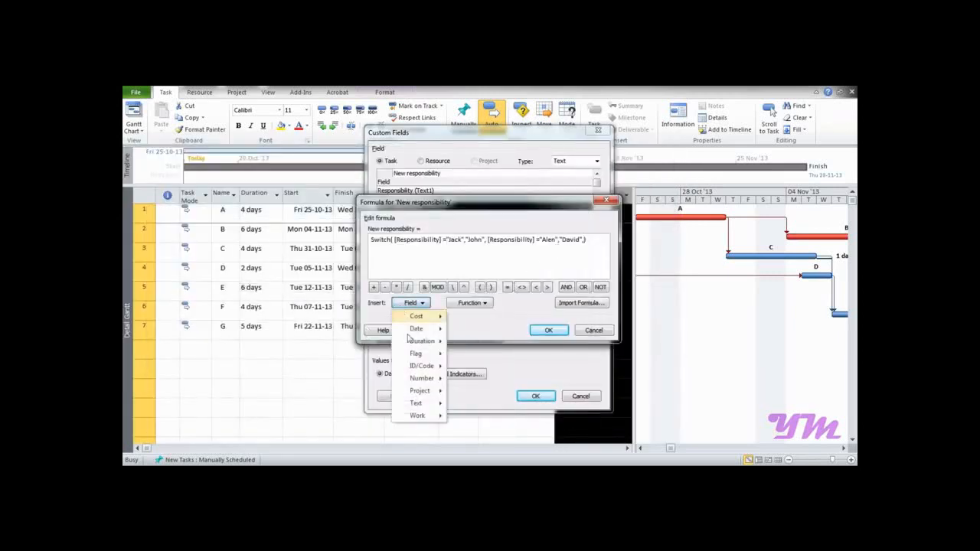
mouse_move(420, 403)
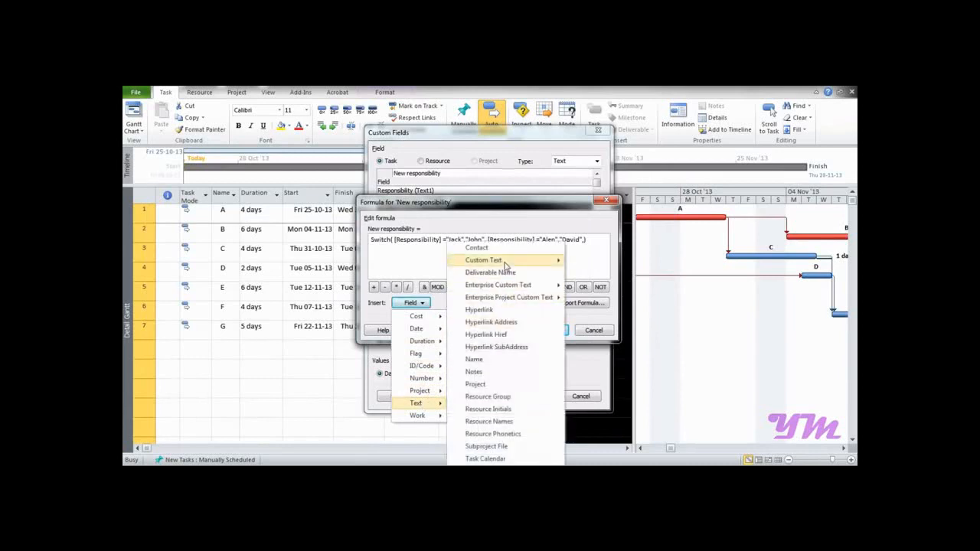
mouse_move(507, 262)
click(613, 98)
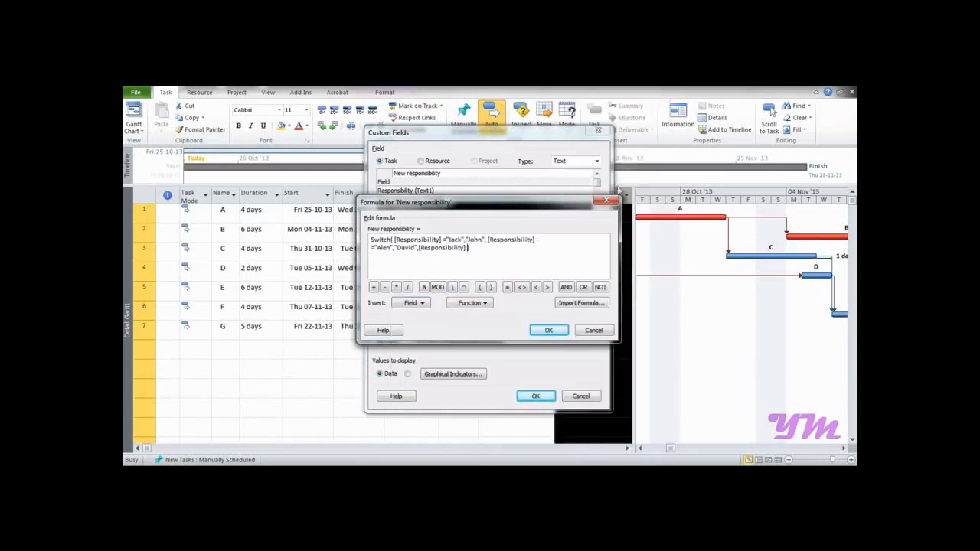
text(=)
text("Smith)
text(,)
Return the [Responsibility] field itself as the third Switch result, and apply the formula to the "New responsibility" field, replacing existing data.
click(421, 303)
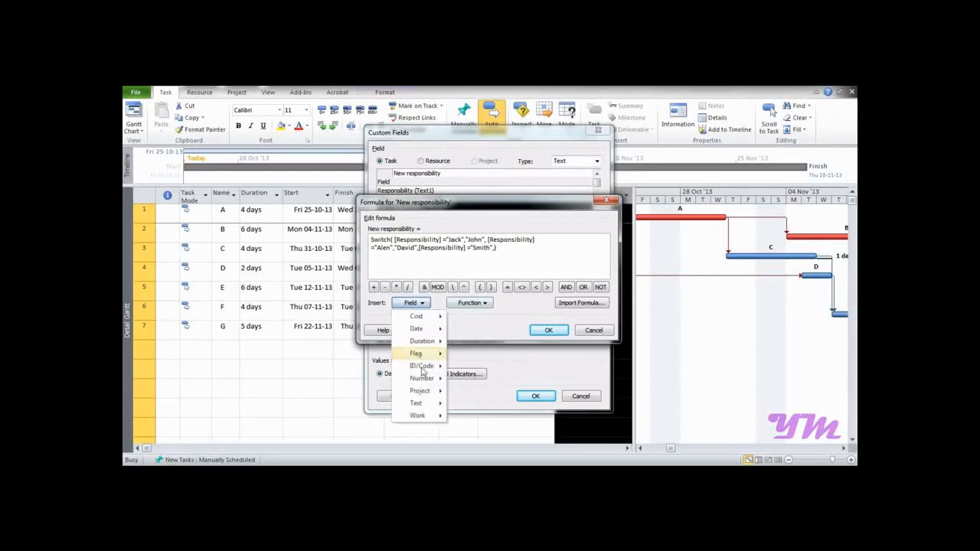
mouse_move(423, 406)
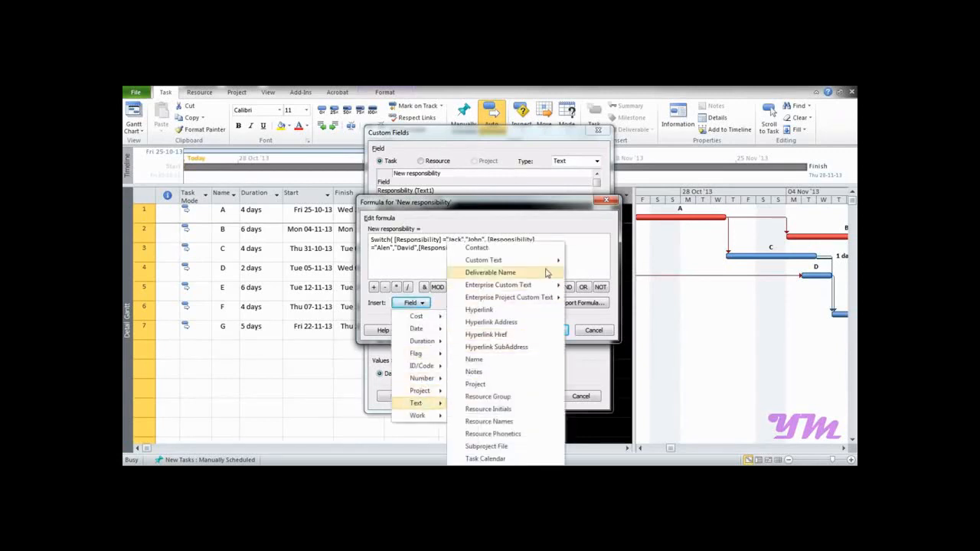
mouse_move(547, 266)
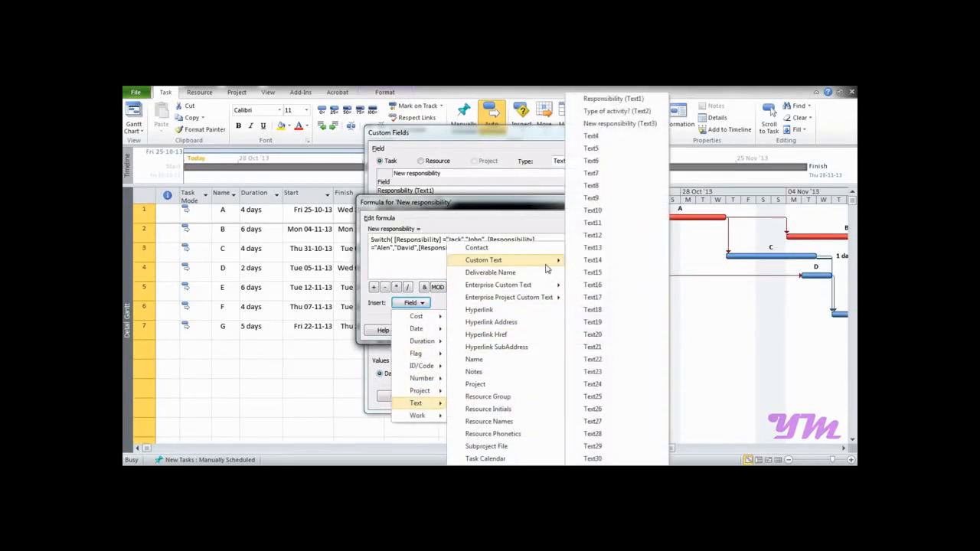
click(616, 103)
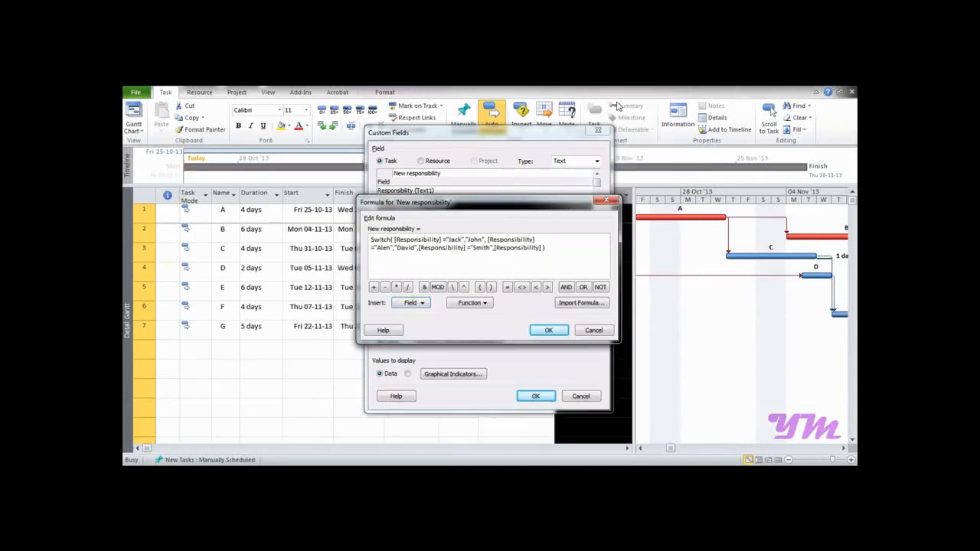
click(548, 330)
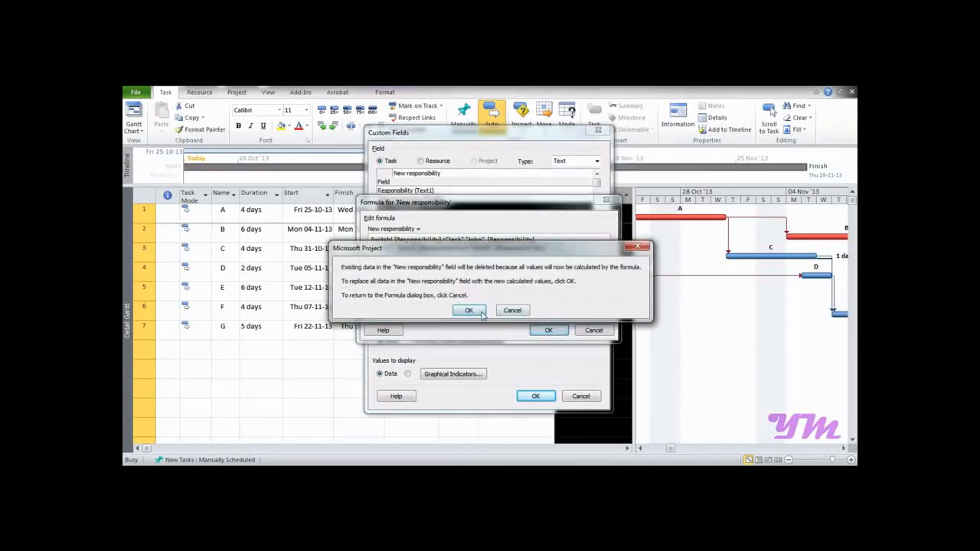
click(482, 313)
click(534, 395)
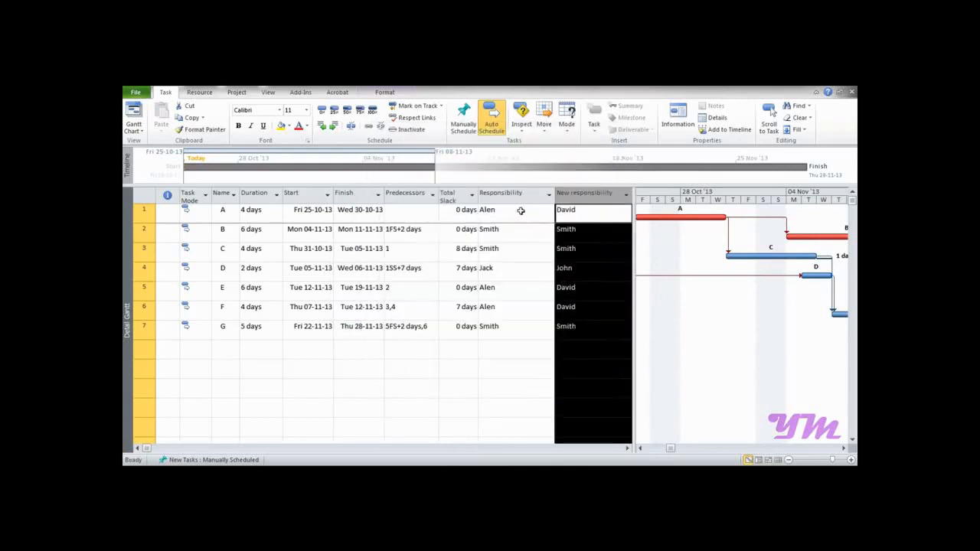
Compare the Responsibility and "New responsibility" values for tasks A to E.
click(520, 210)
click(573, 211)
drag(524, 234, 576, 251)
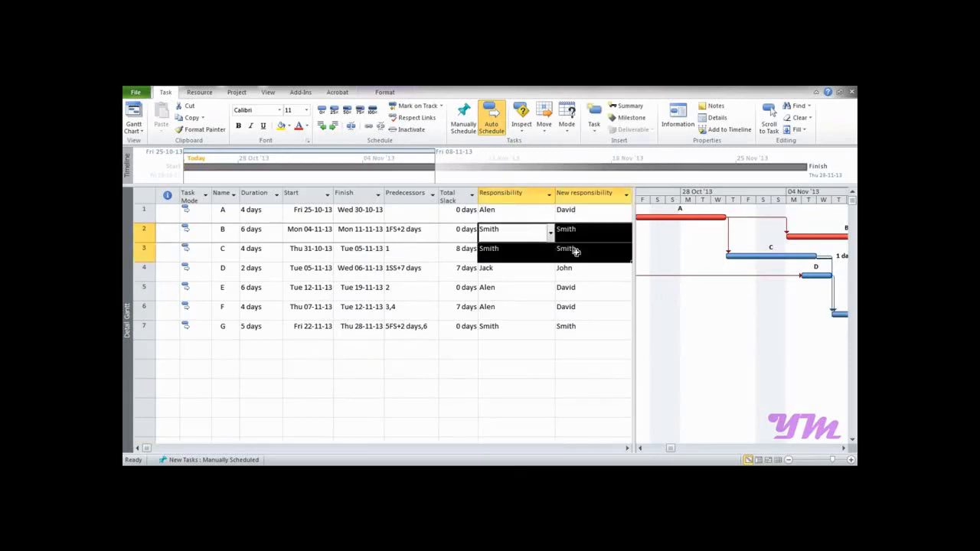
click(513, 272)
click(569, 274)
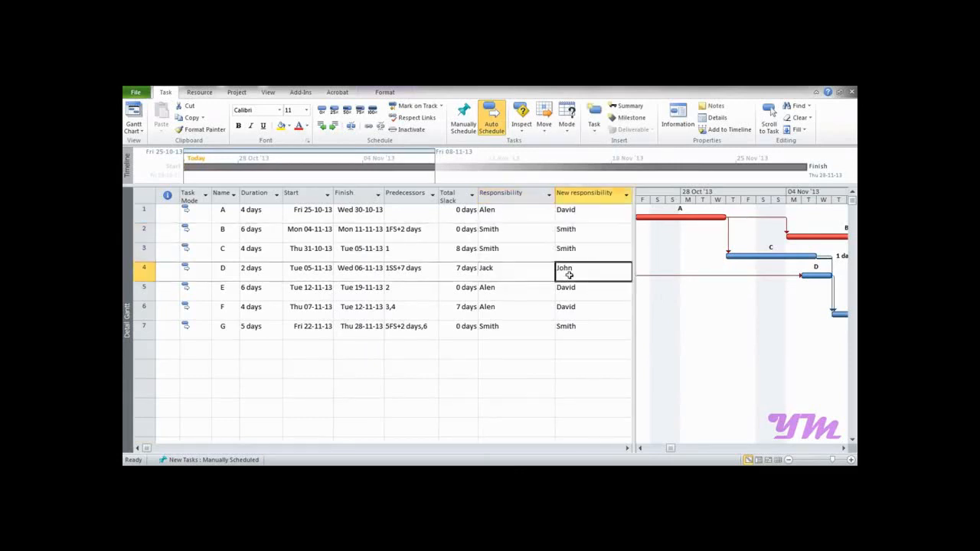
click(523, 297)
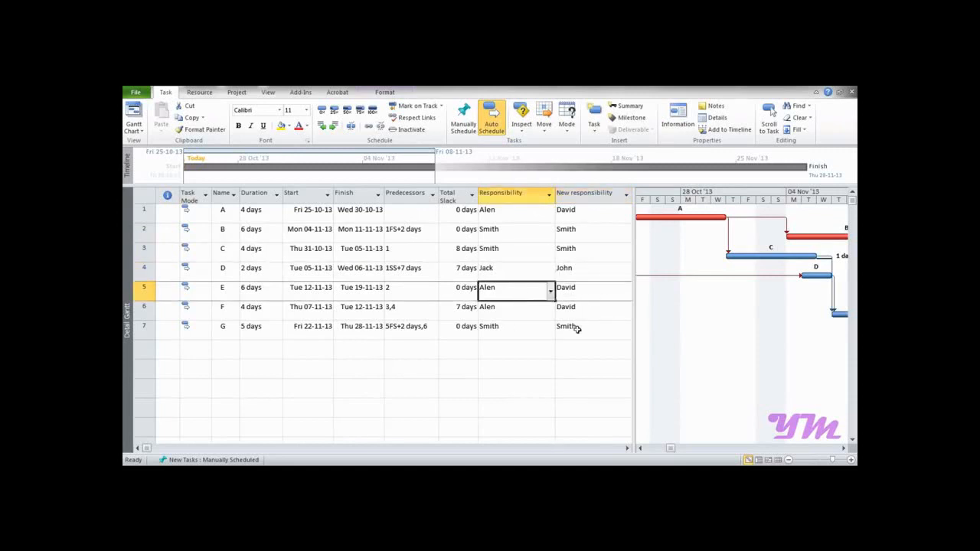
Change the second result in the "New responsibility" Switch formula to an empty string "" and apply it.
right_click(588, 196)
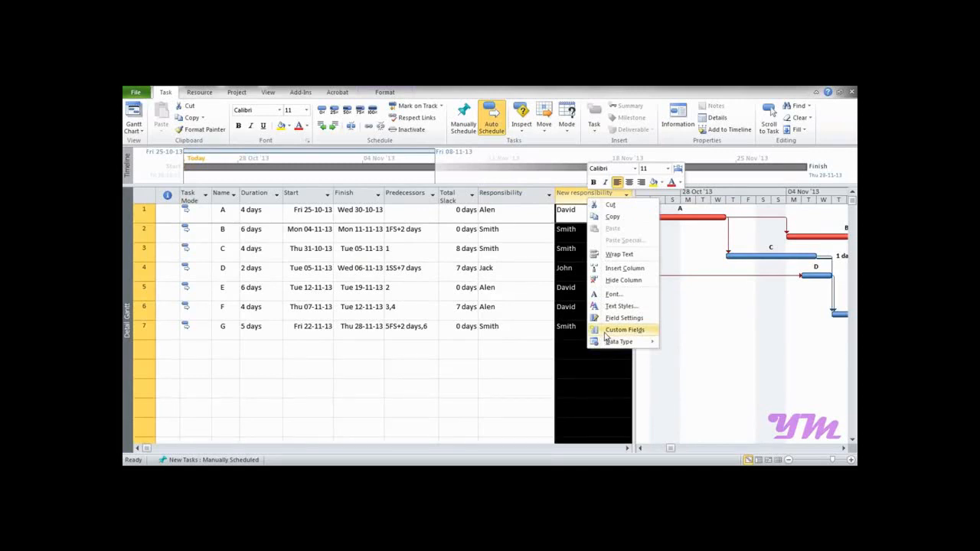
click(606, 334)
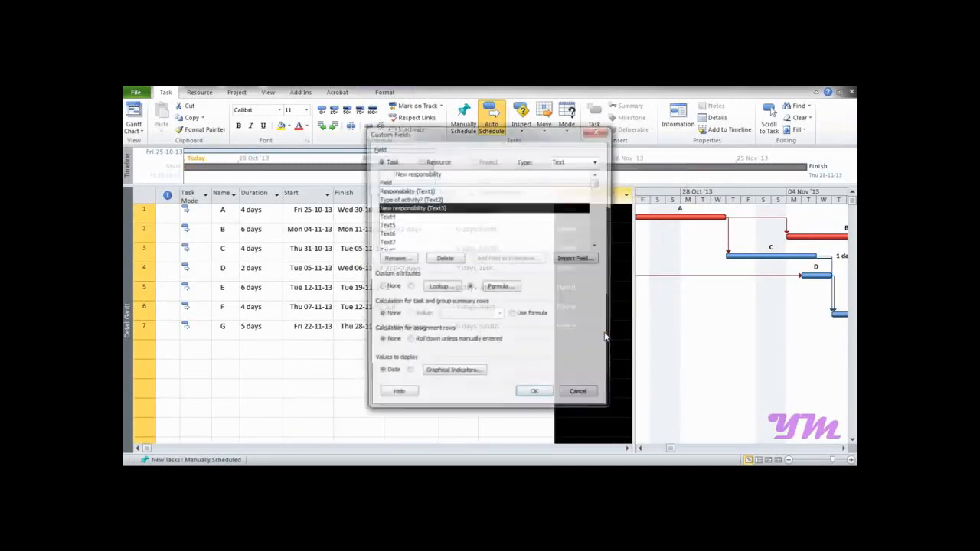
click(500, 288)
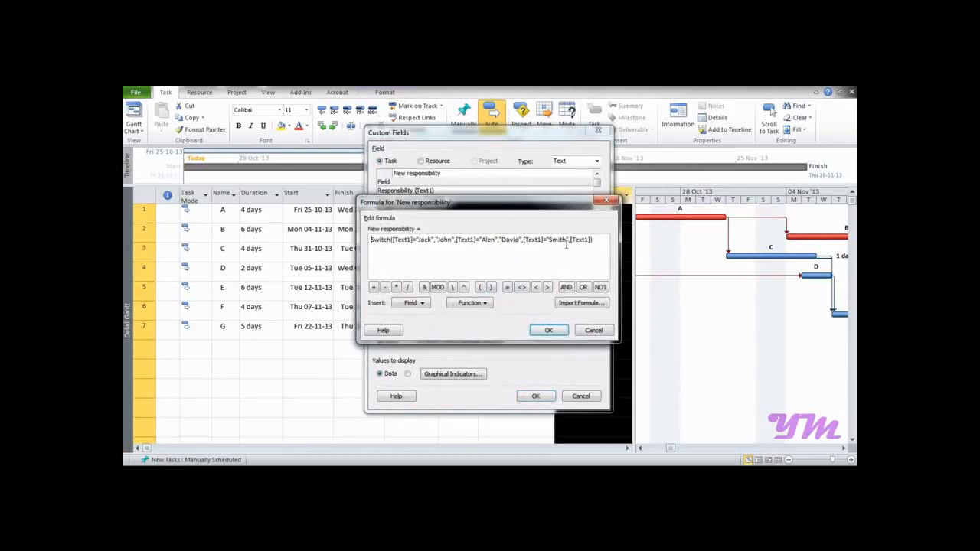
drag(502, 239, 521, 244)
key(BackSpace)
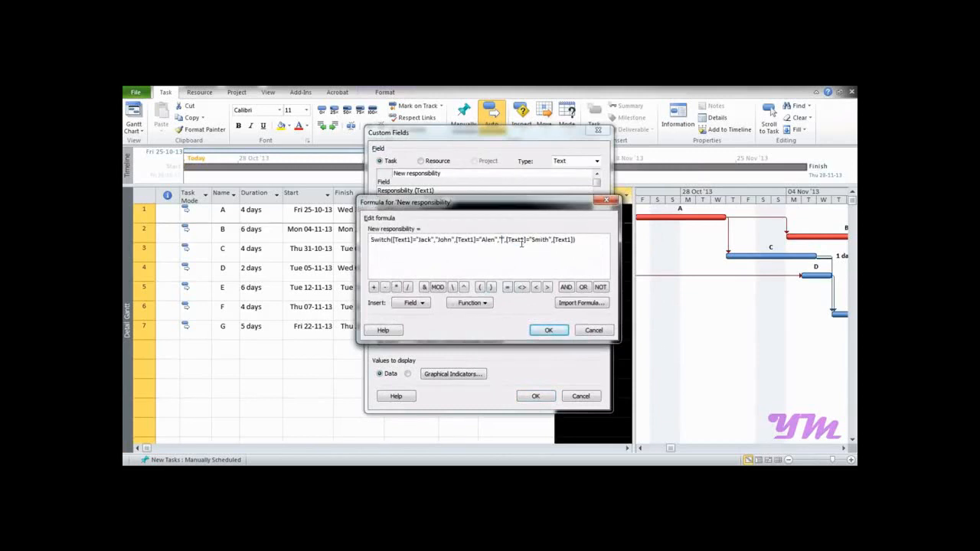
click(561, 335)
click(550, 395)
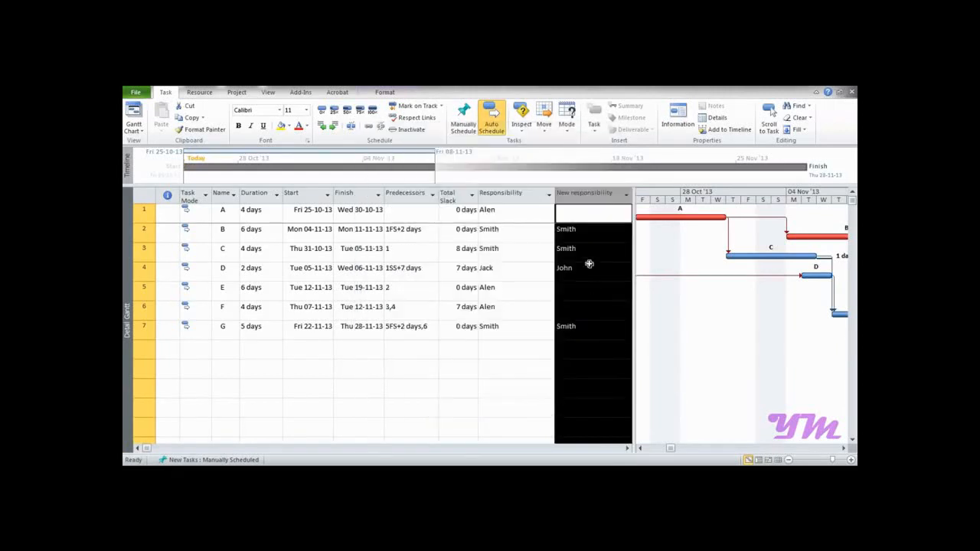
Check the "New responsibility" cells of tasks A, E and F.
click(612, 211)
click(595, 287)
click(594, 309)
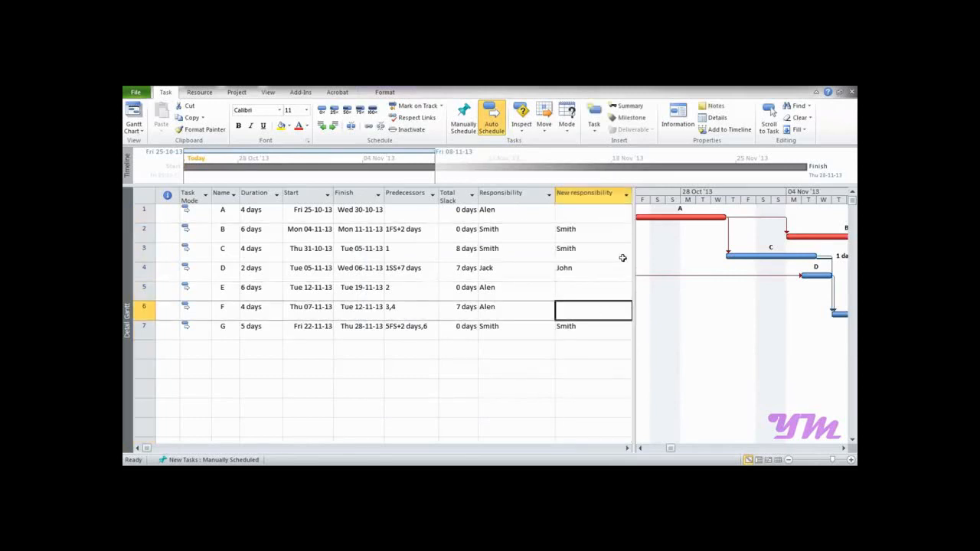
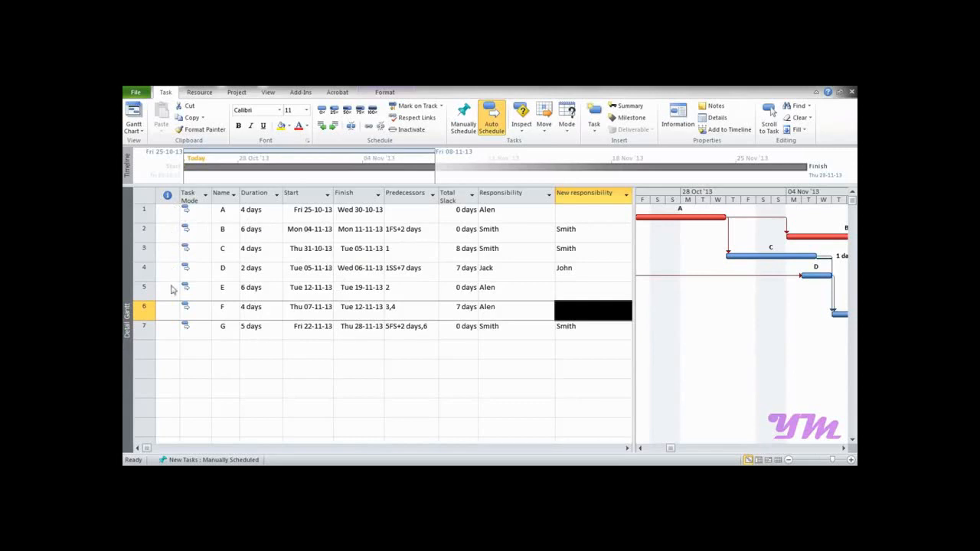
Show the project summary task above tasks A to G and select its duration.
click(381, 94)
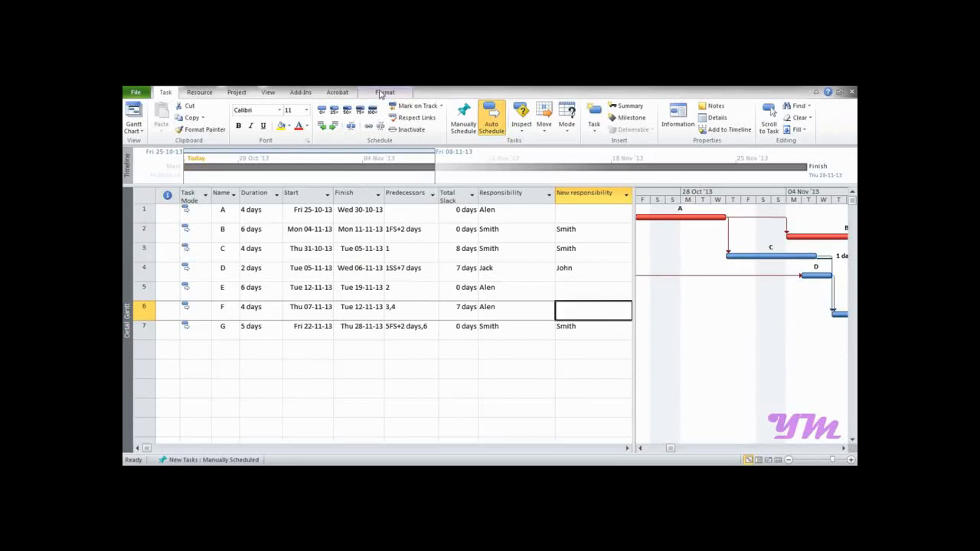
click(381, 93)
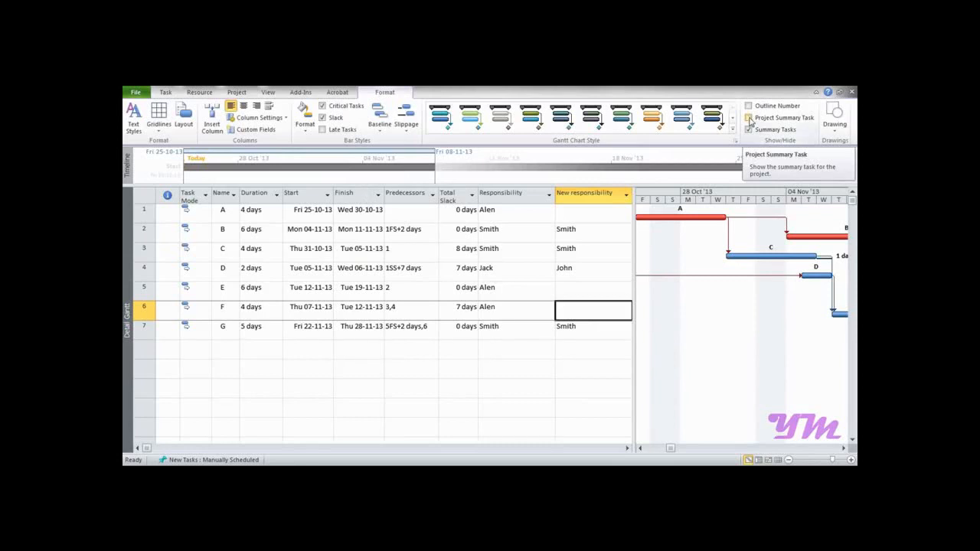
click(749, 118)
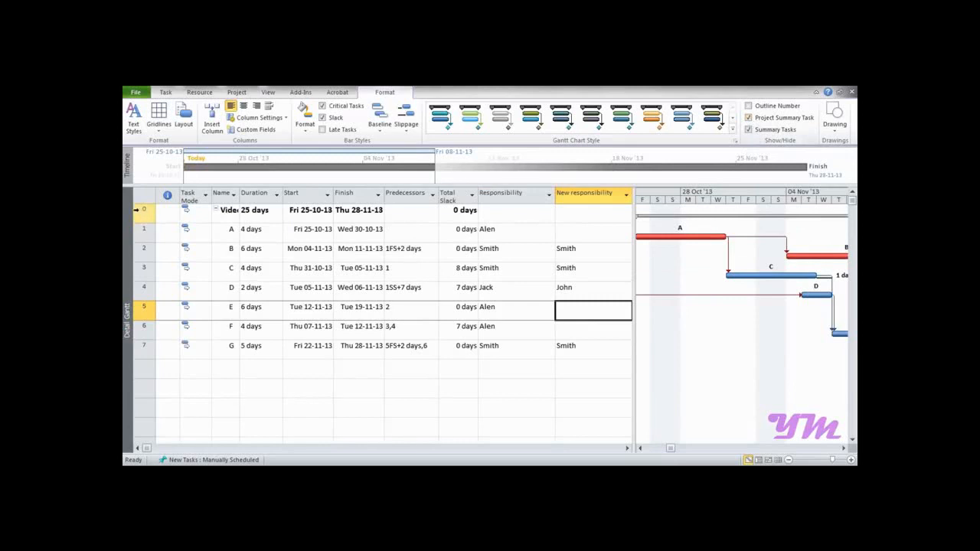
click(749, 118)
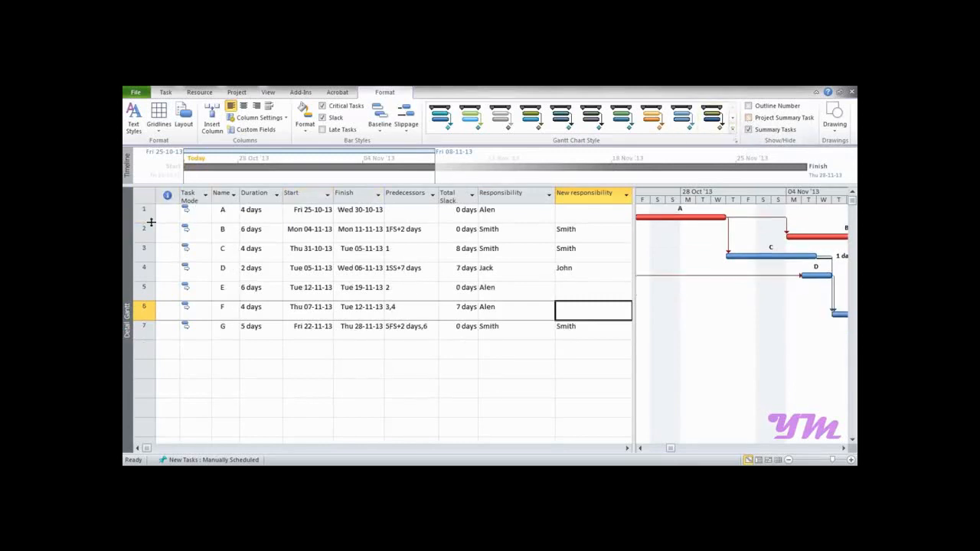
click(749, 117)
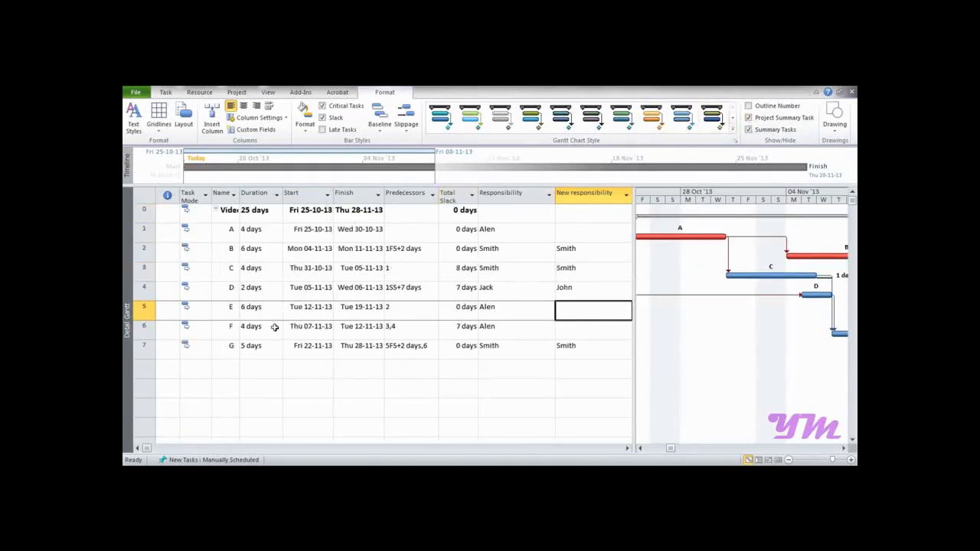
click(437, 366)
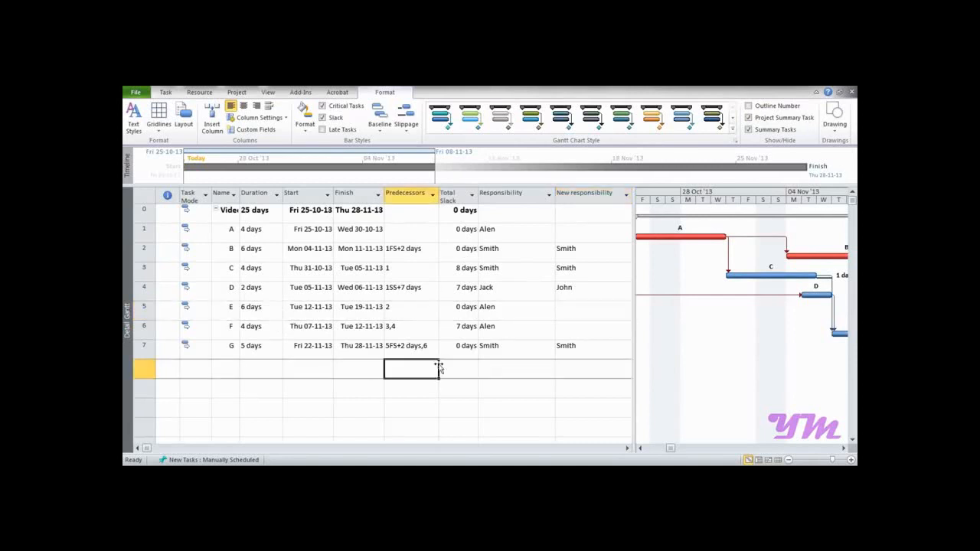
click(249, 216)
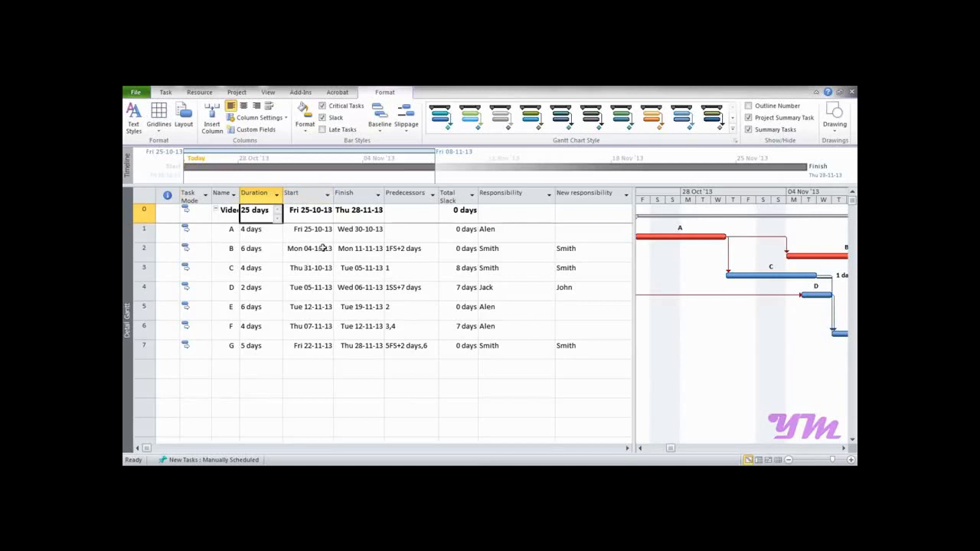
Set the Standard calendar's default work week to 09:00–12:00 and 13:00–17:00 for all seven days, Monday to Sunday.
click(238, 93)
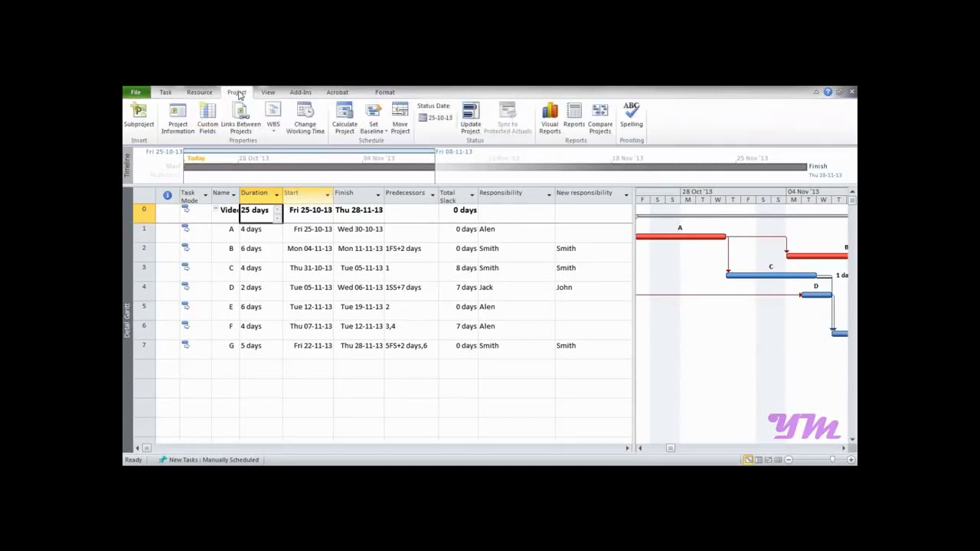
click(304, 122)
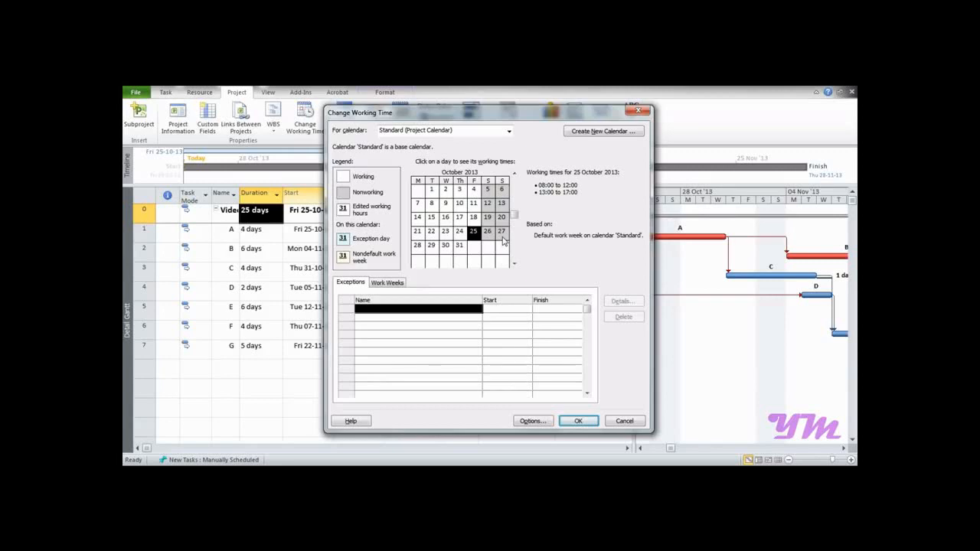
click(387, 284)
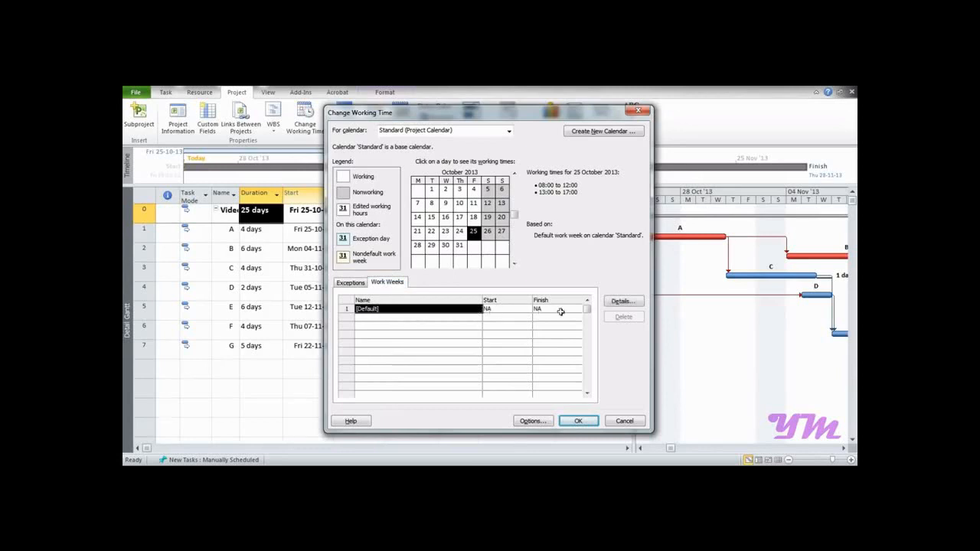
click(616, 302)
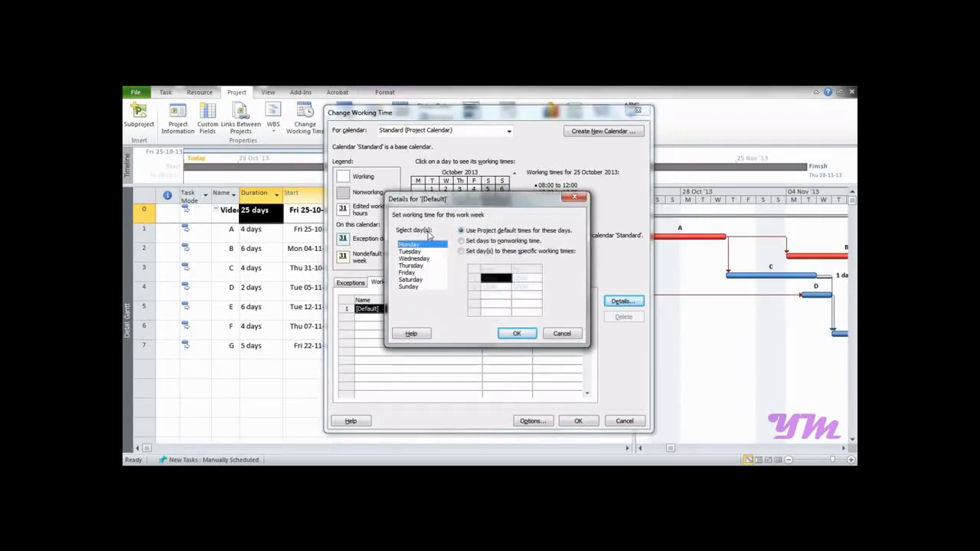
drag(438, 287, 419, 247)
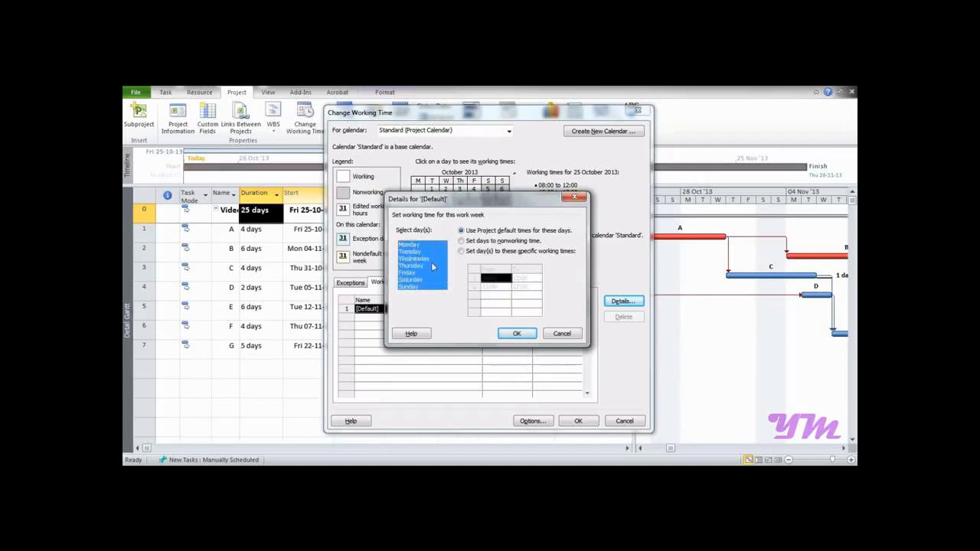
drag(436, 279, 421, 247)
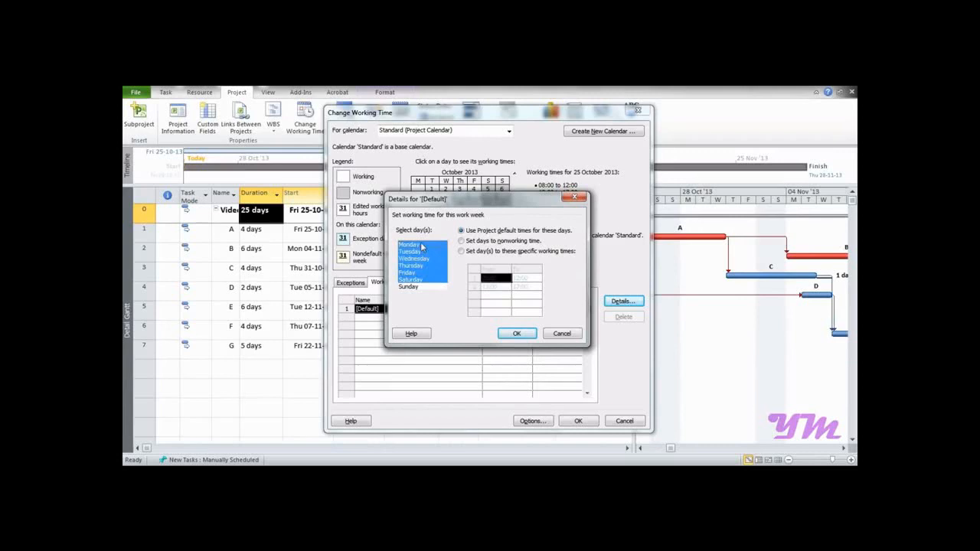
drag(440, 290, 410, 242)
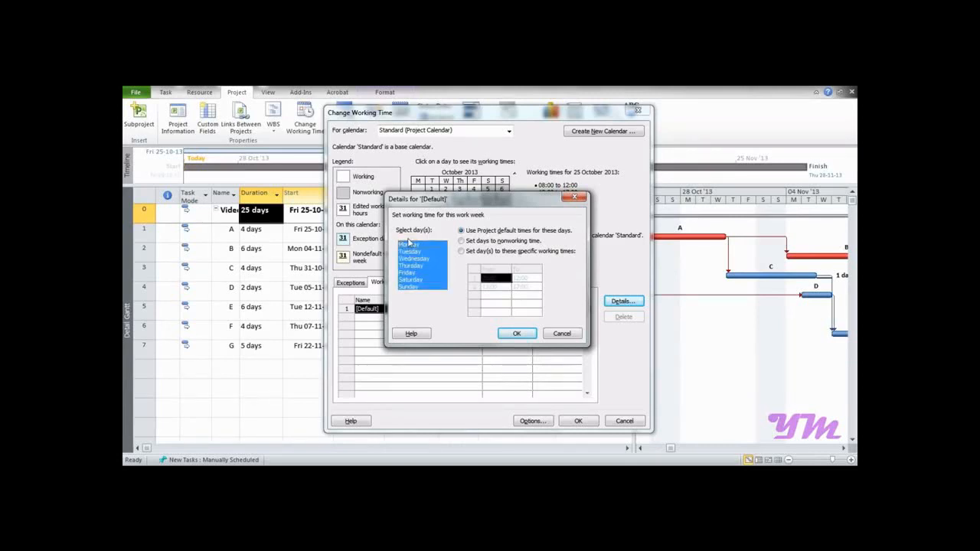
click(467, 253)
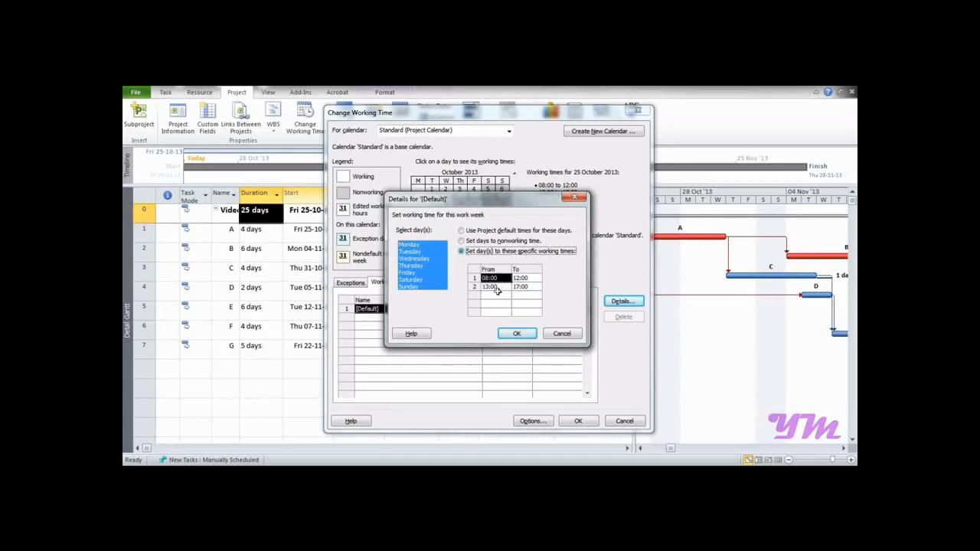
click(489, 279)
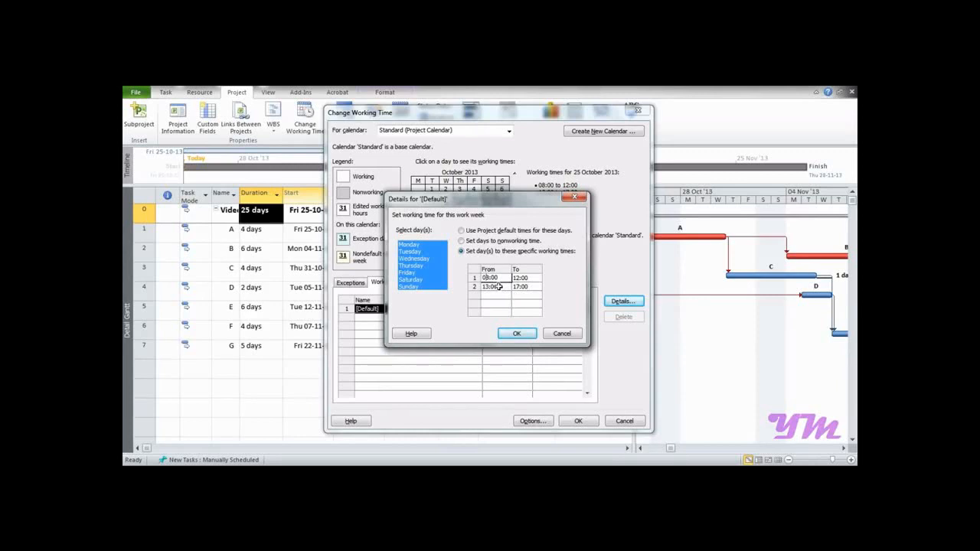
text(9)
click(520, 287)
click(517, 334)
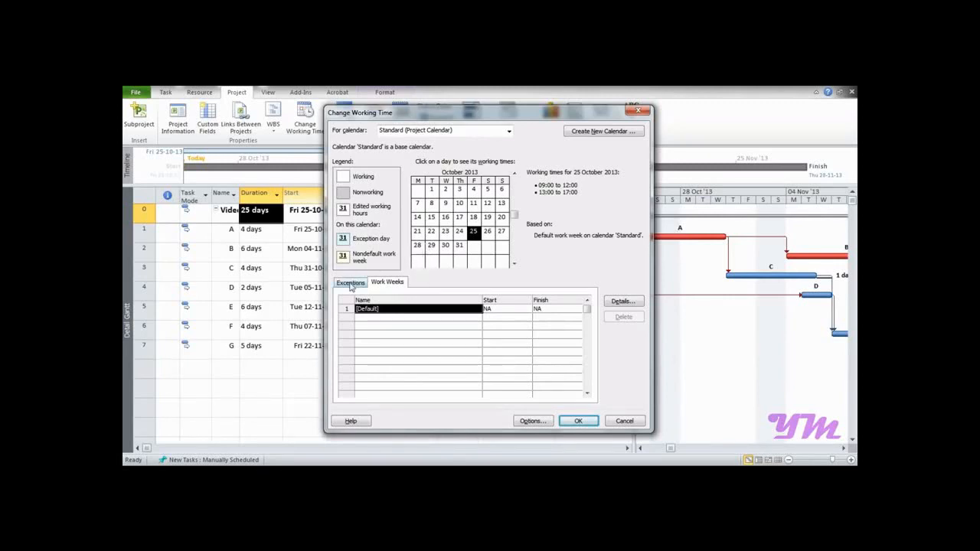
Add a calendar exception named "Casual Holiday" on 28-10-2013 and apply the working time changes to the project.
click(351, 284)
click(381, 308)
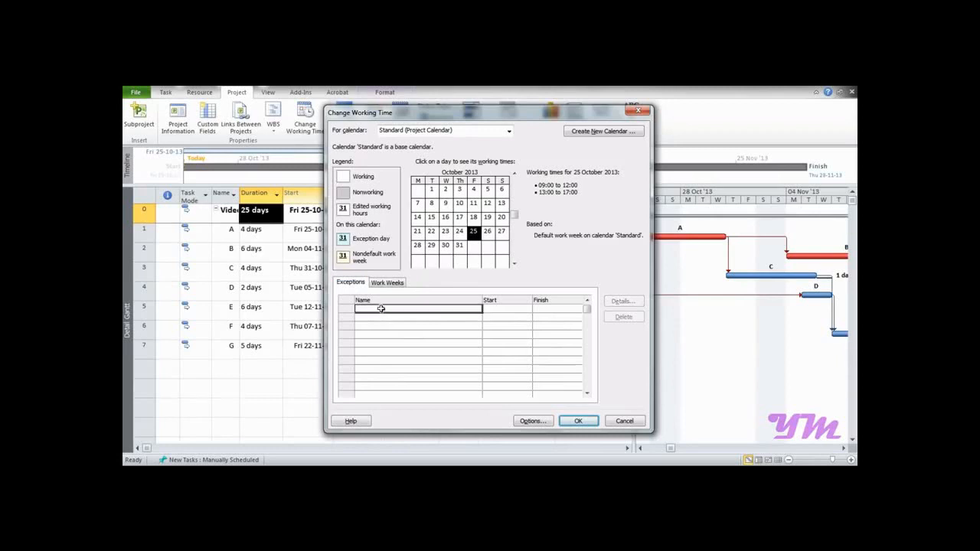
text(C)
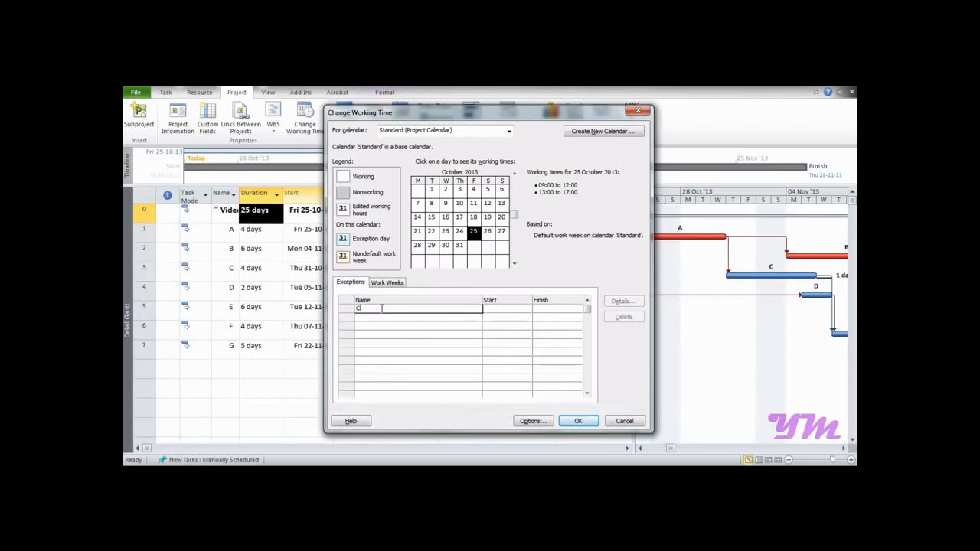
text(asual Holiday)
click(499, 308)
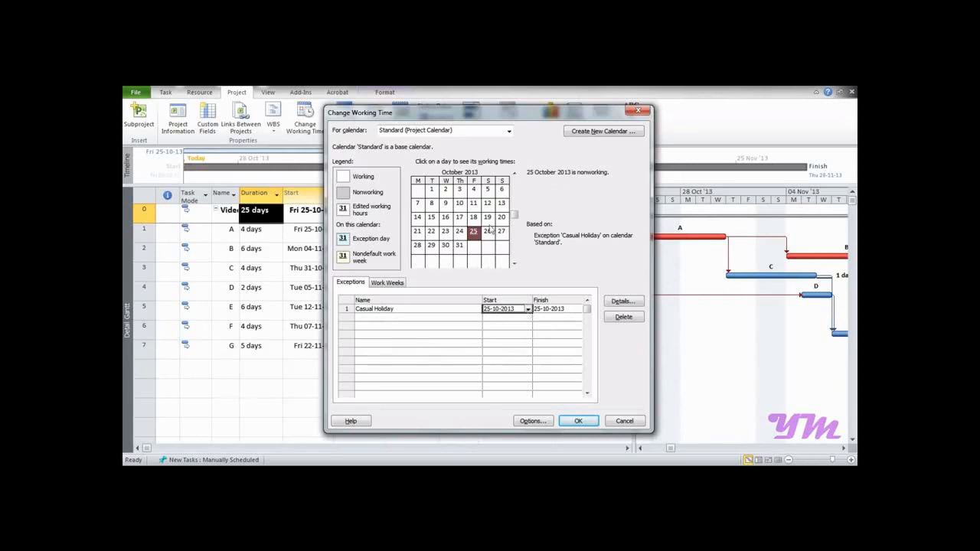
click(528, 310)
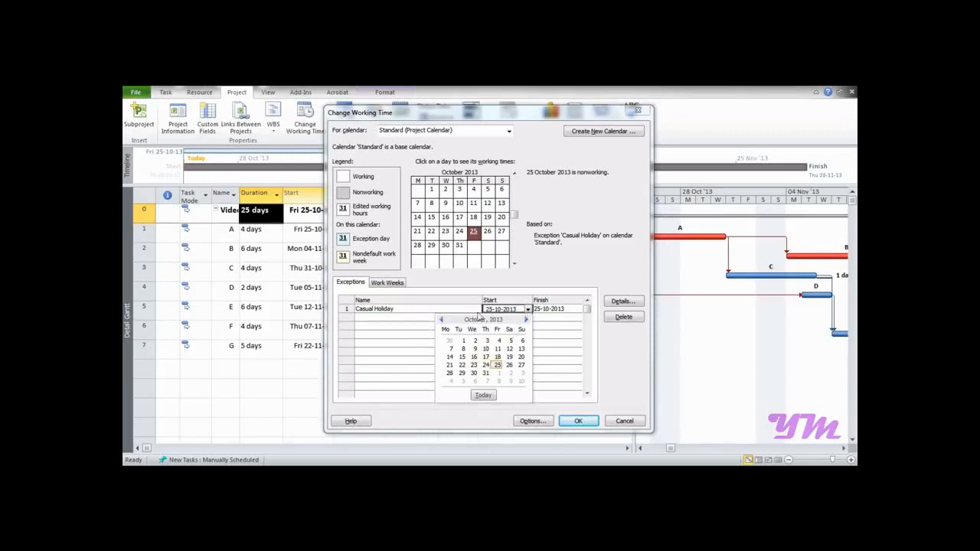
click(450, 373)
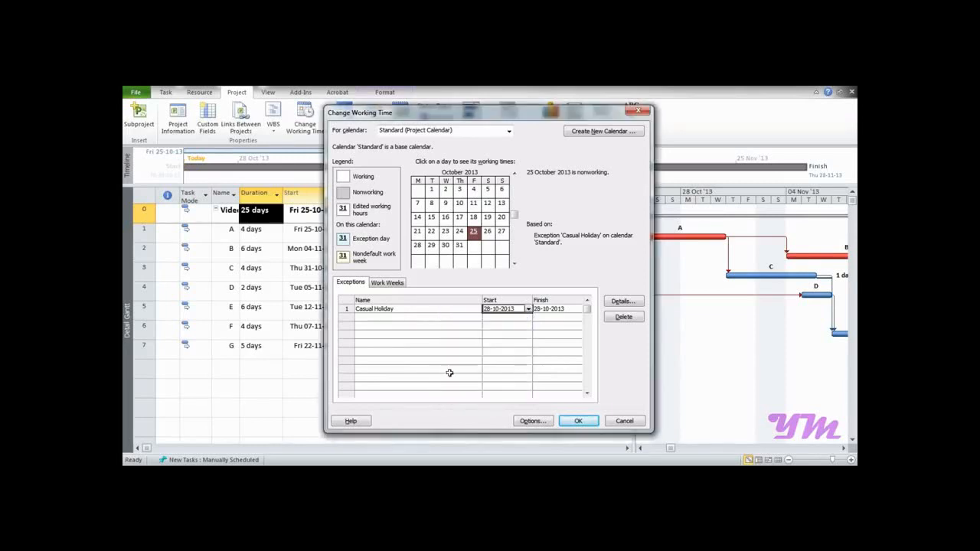
click(572, 312)
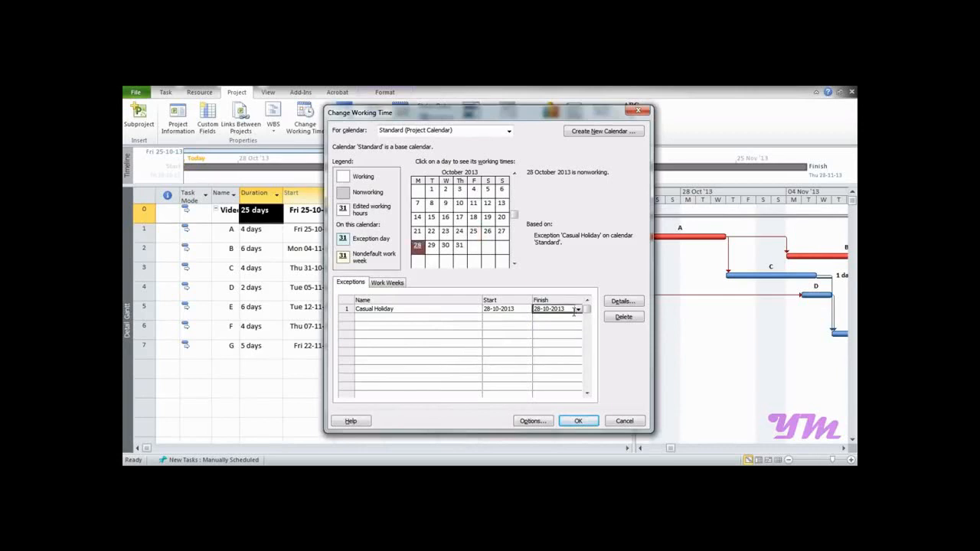
click(578, 308)
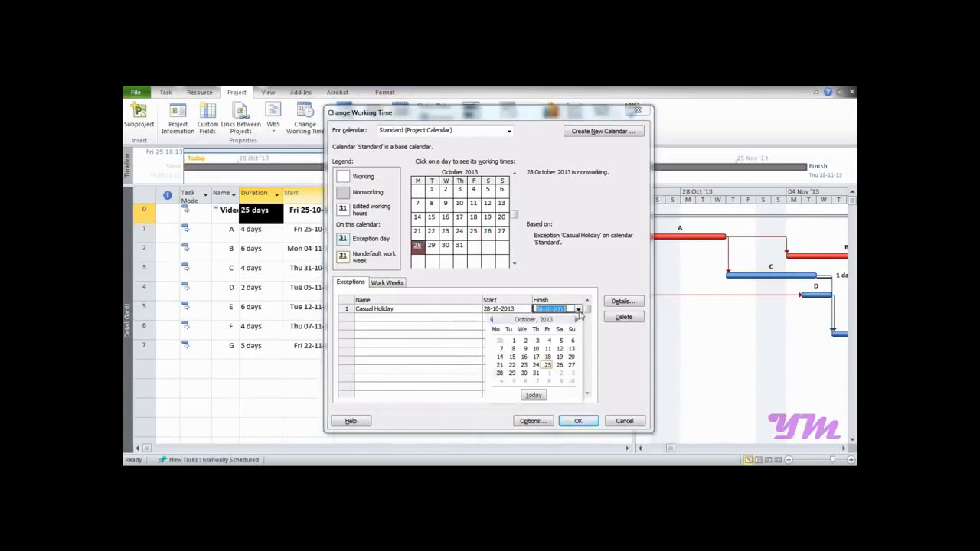
click(502, 310)
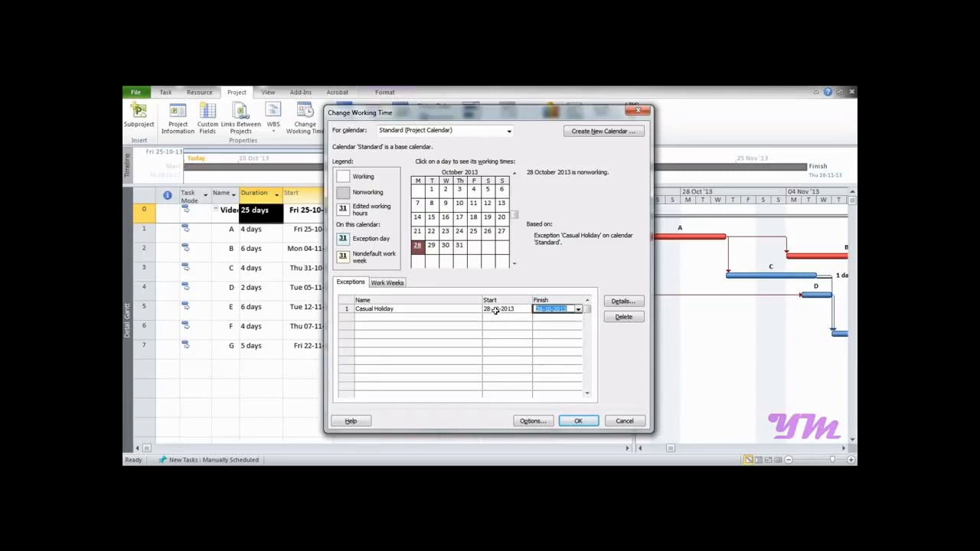
click(494, 311)
click(570, 419)
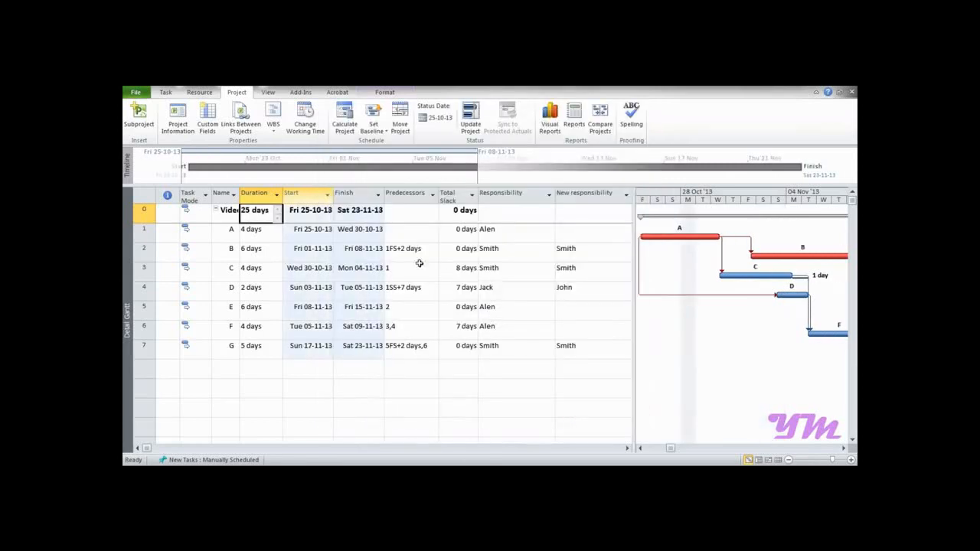
Add a second exception named "Last Saturday Holiday" to the Standard calendar.
click(305, 118)
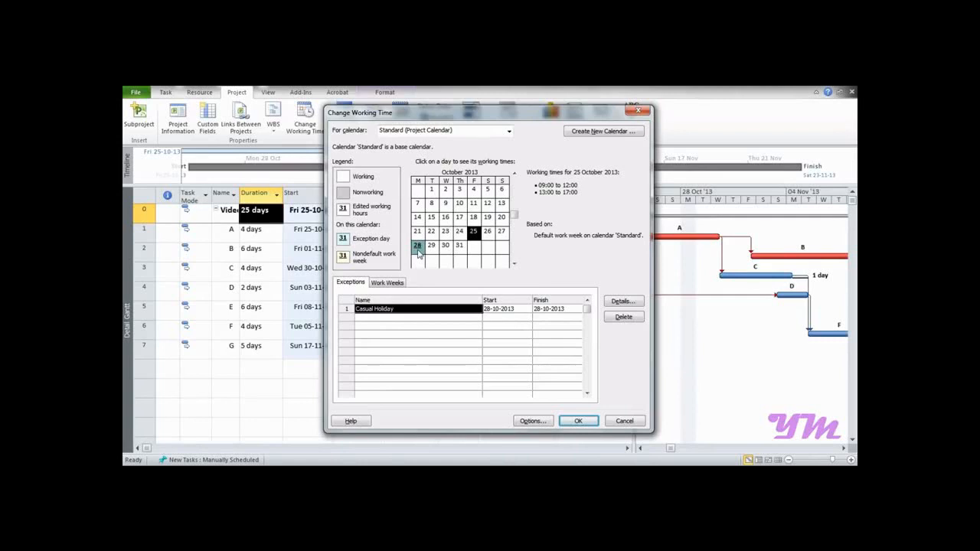
click(385, 317)
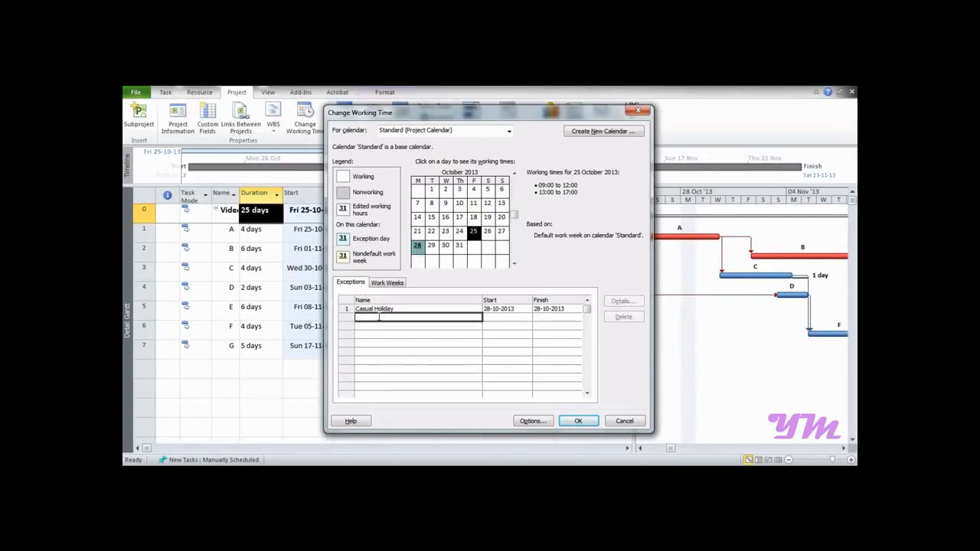
text(Lu)
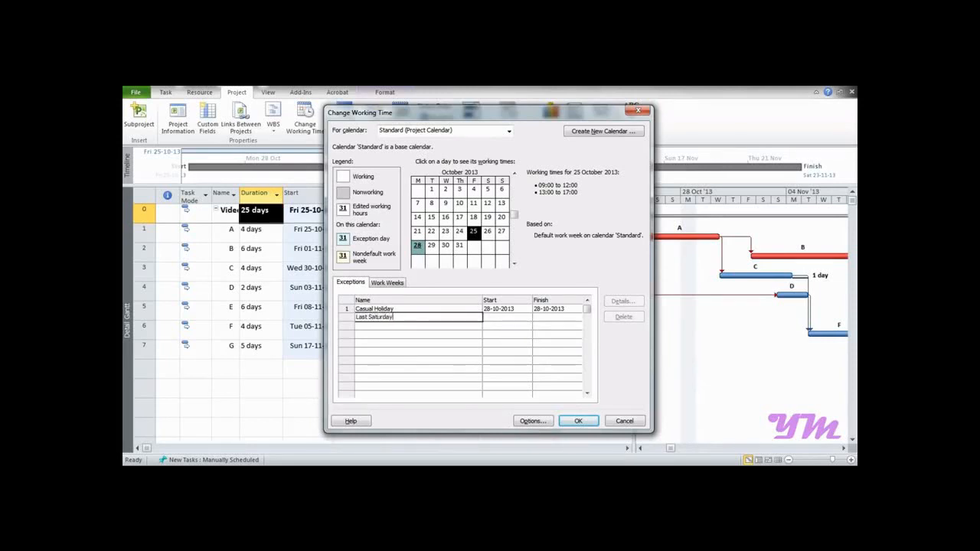
text(st Saturday Holiday)
key(Return)
click(444, 316)
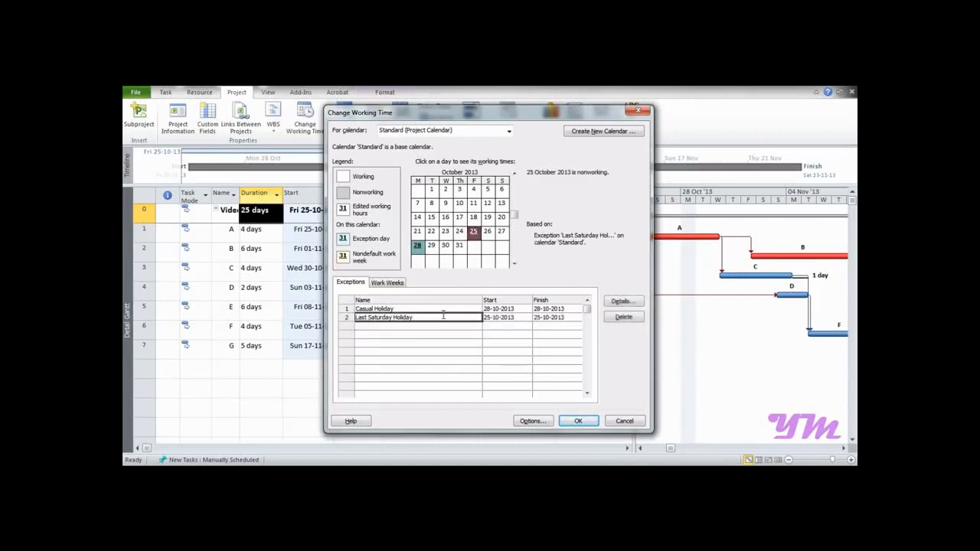
Make the "Last Saturday Holiday" exception recur monthly on the fourth Saturday of every month.
click(621, 301)
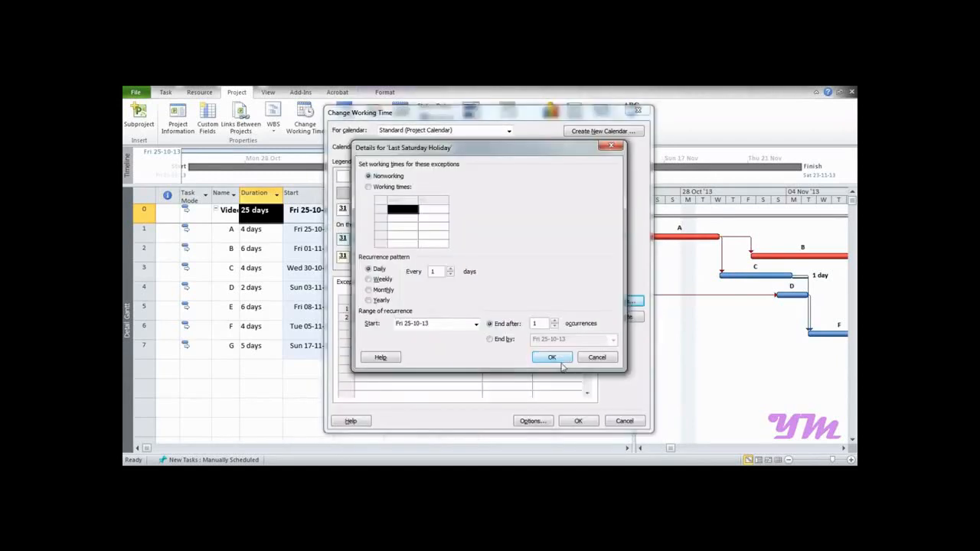
click(584, 360)
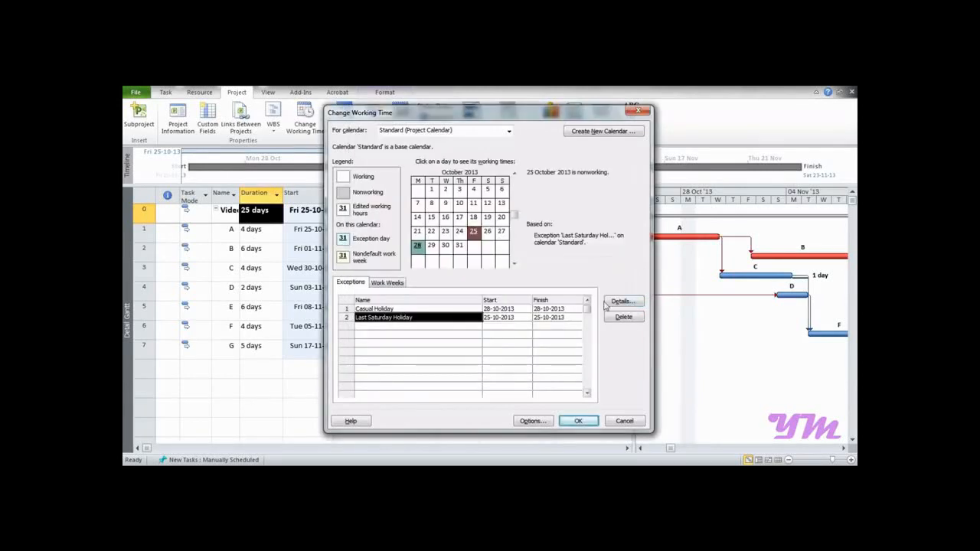
click(606, 304)
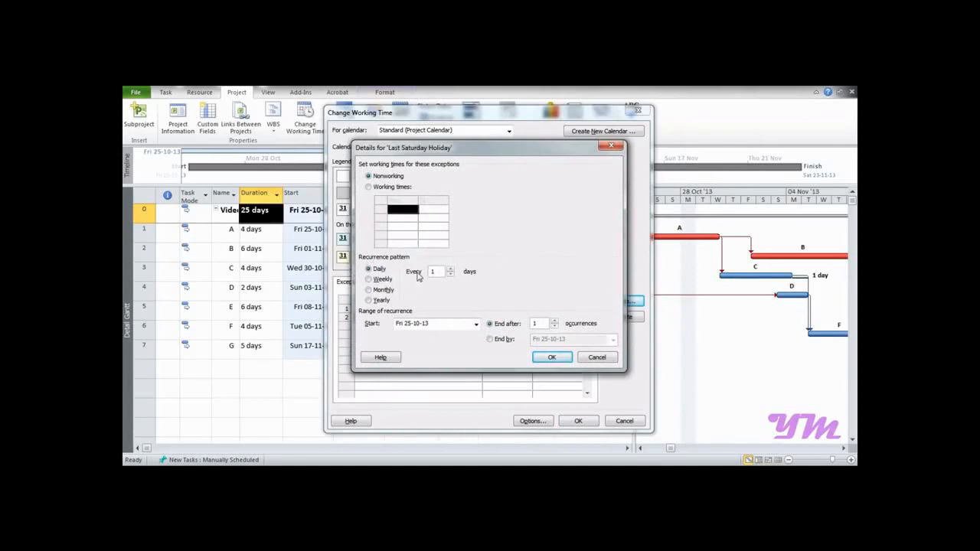
click(368, 290)
click(411, 292)
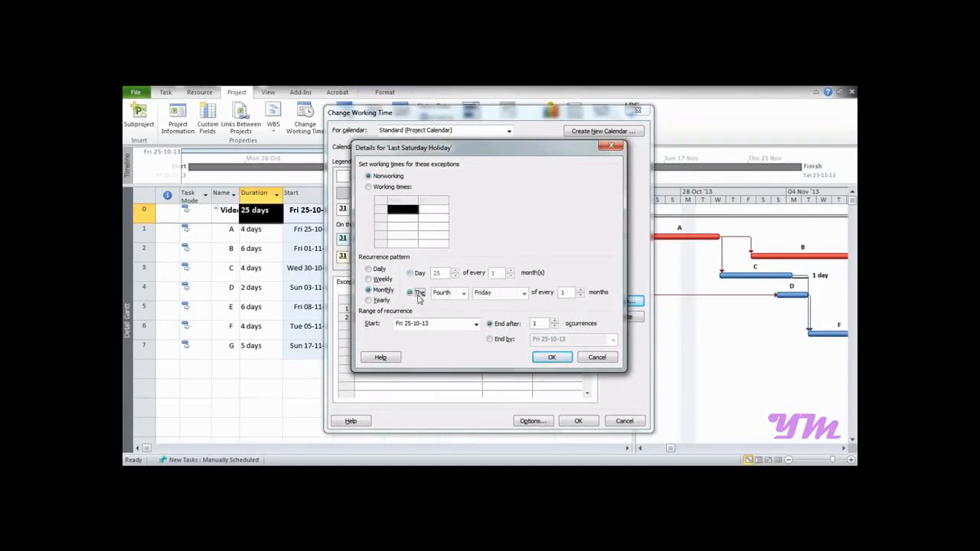
click(487, 293)
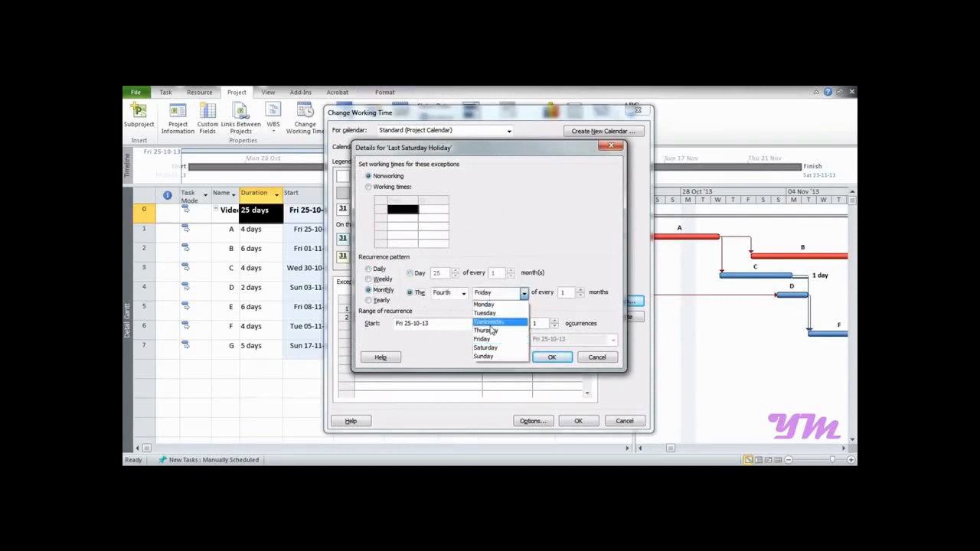
click(490, 350)
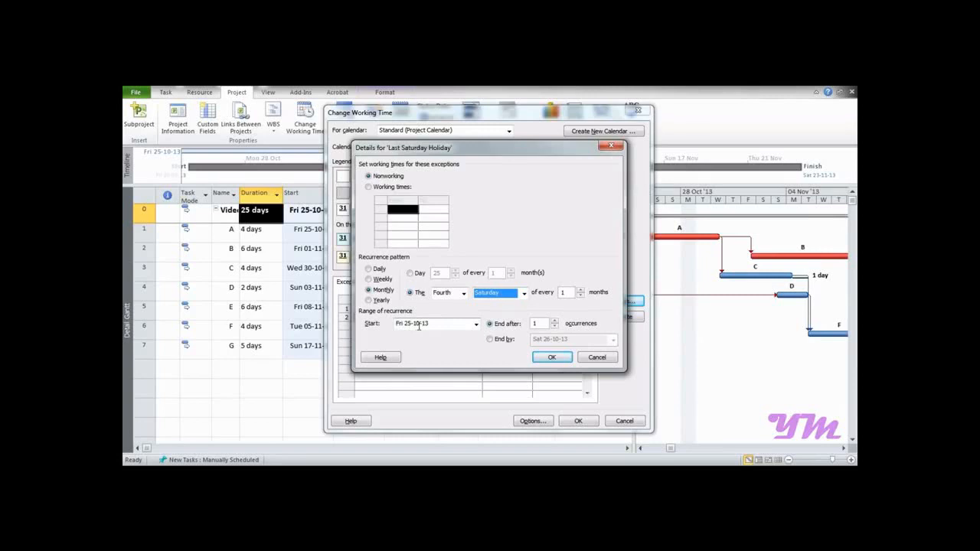
Set the "Last Saturday Holiday" recurrence to end by Sat 25-10-14 and accept the exception details.
click(491, 340)
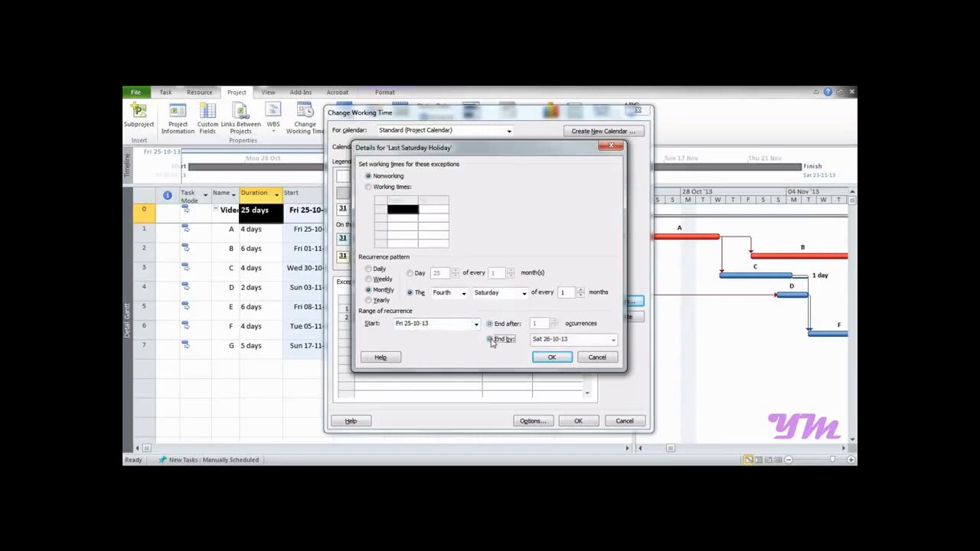
click(612, 339)
click(611, 352)
click(611, 353)
click(611, 353)
click(611, 353)
click(611, 353)
click(611, 353)
click(611, 353)
click(611, 353)
click(611, 353)
click(611, 353)
click(611, 353)
click(611, 353)
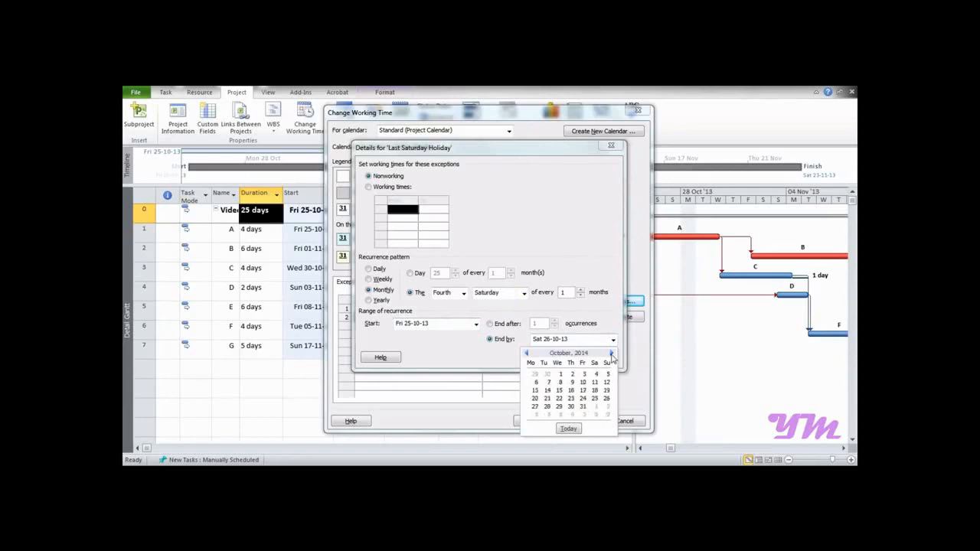
click(595, 399)
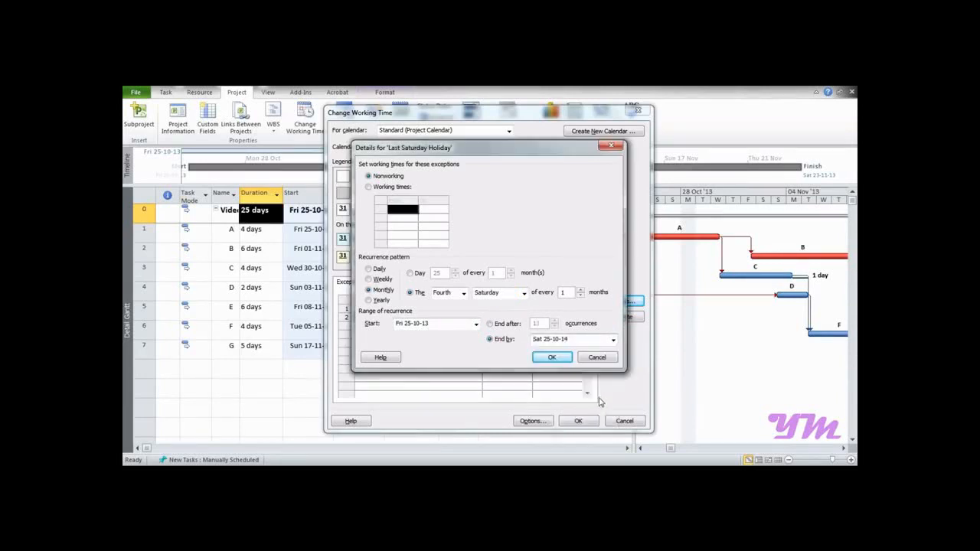
click(552, 358)
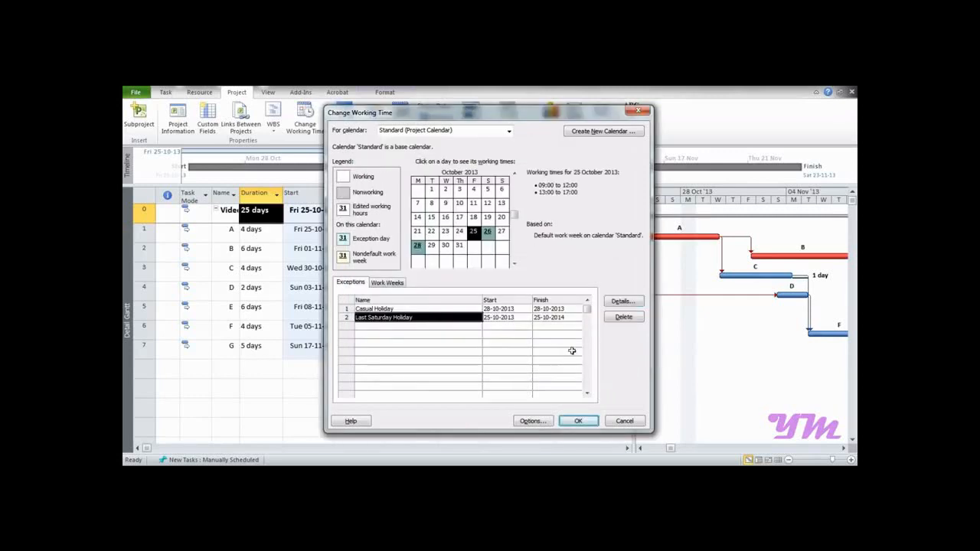
Check the working times of the fourth Saturdays in the Standard calendar from October 2013 to January 2014.
click(487, 230)
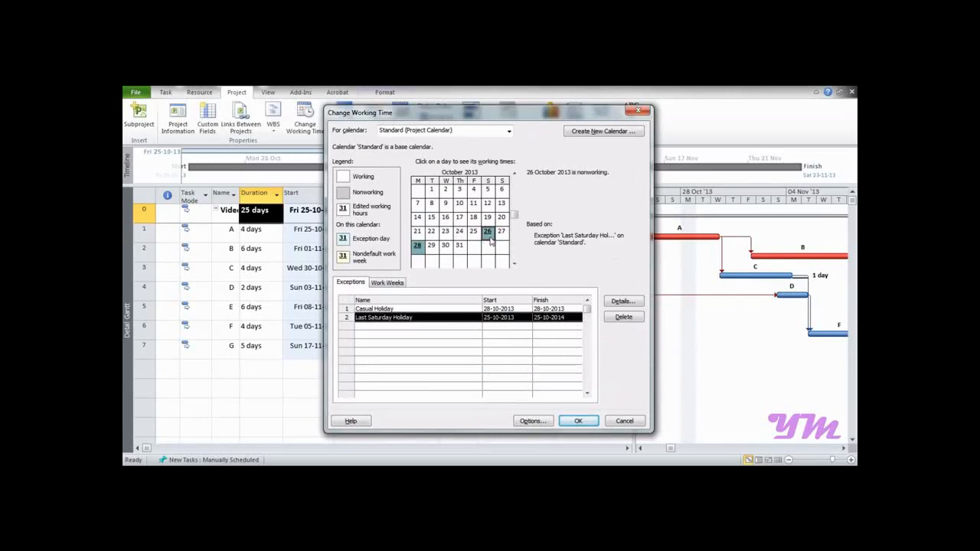
click(513, 263)
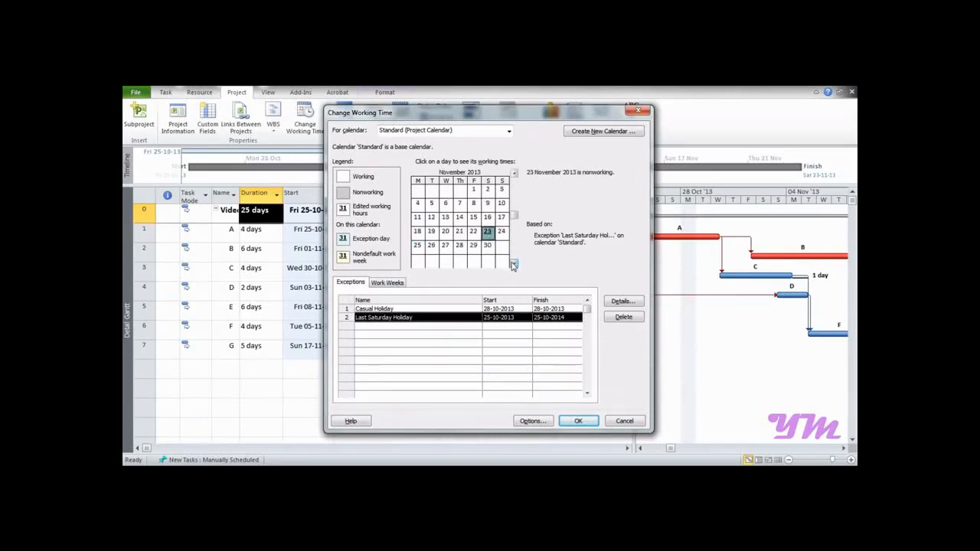
click(513, 263)
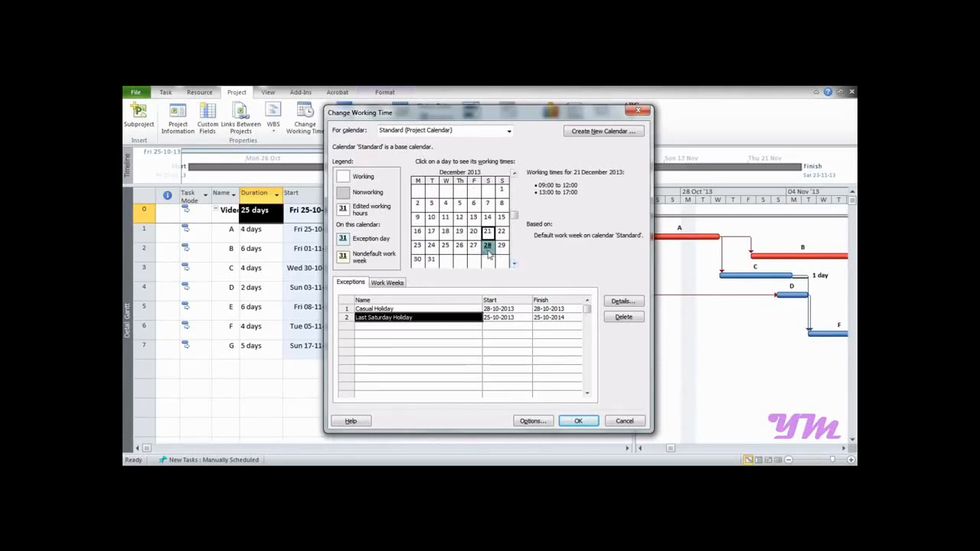
click(512, 263)
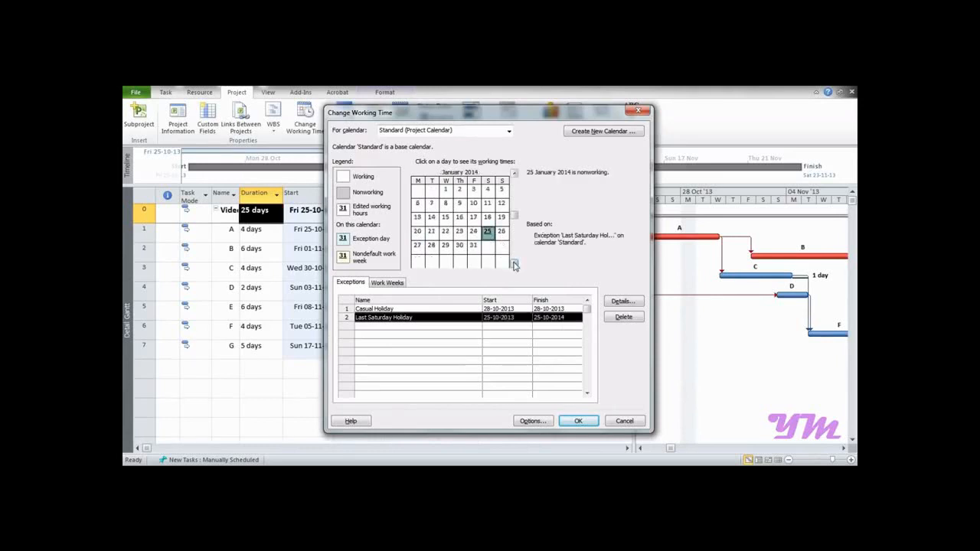
click(514, 173)
click(514, 173)
click(515, 173)
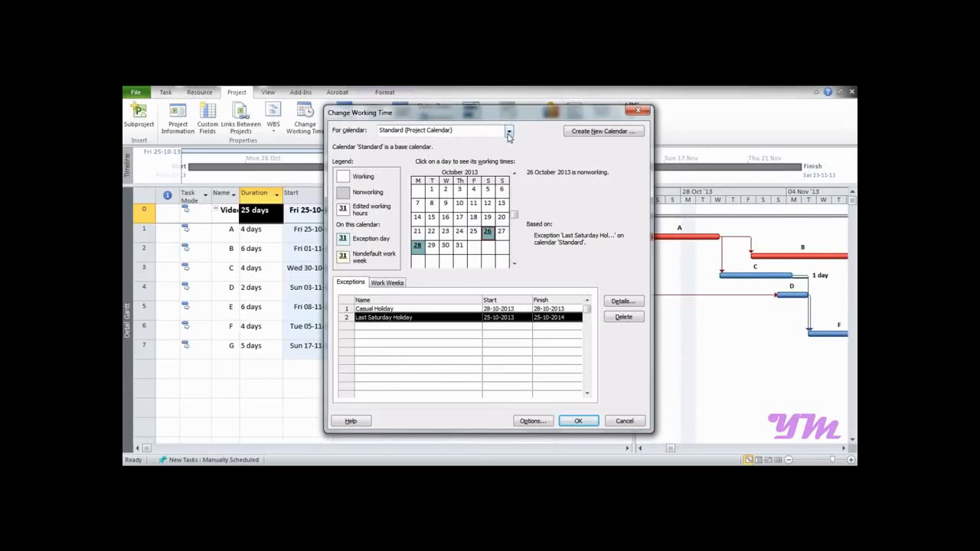
Create a base calendar named "new Calender" as a copy of Standard, saving the changes made to the Standard calendar.
click(577, 135)
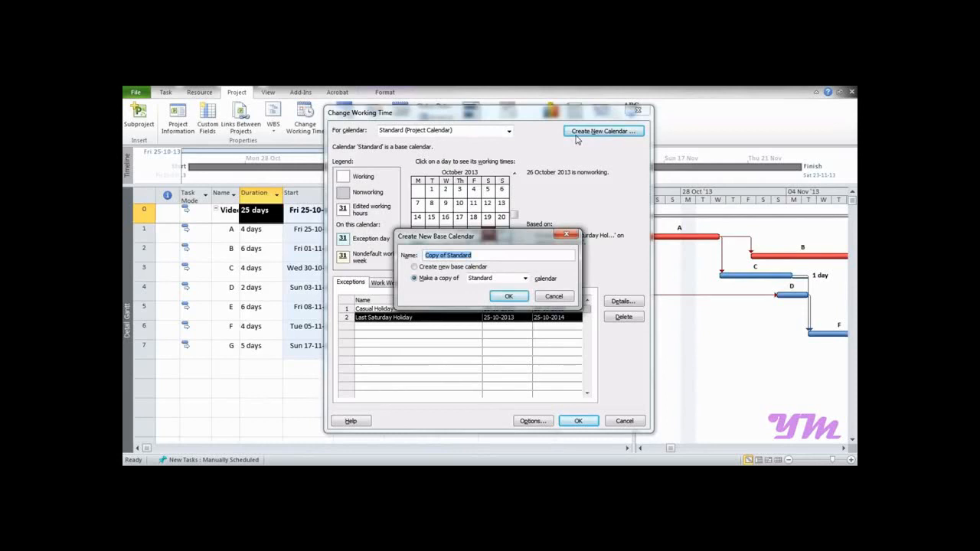
text(new Calender)
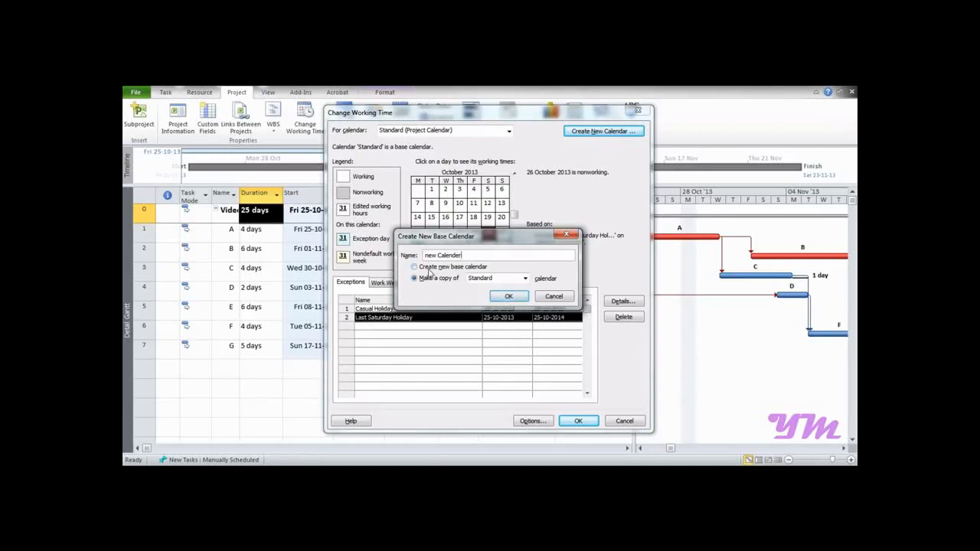
click(509, 297)
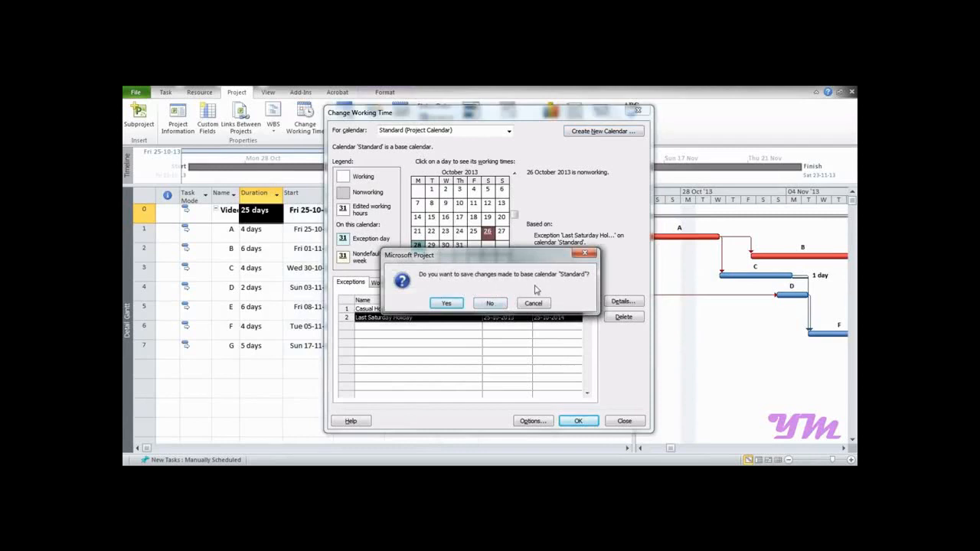
click(458, 303)
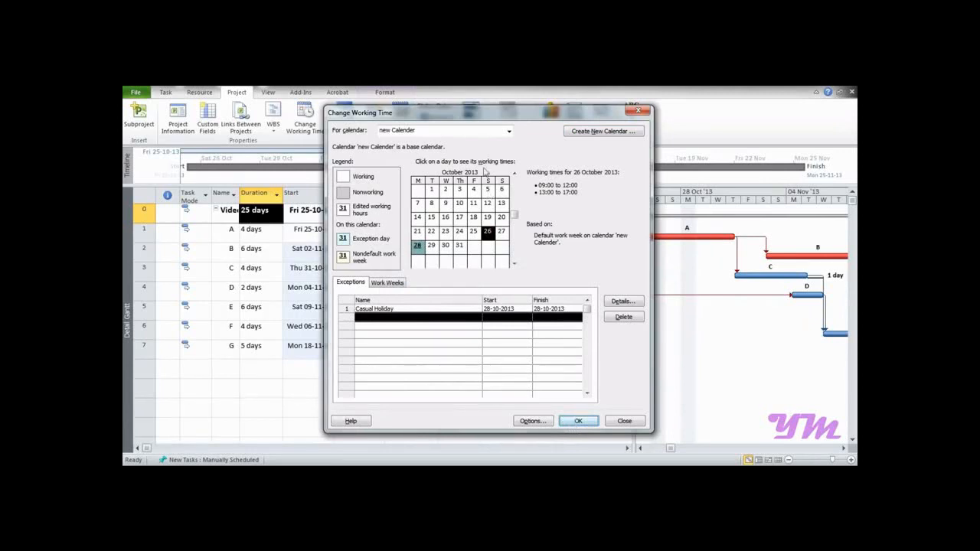
Reselect the Standard project calendar and confirm the working time changes.
click(484, 132)
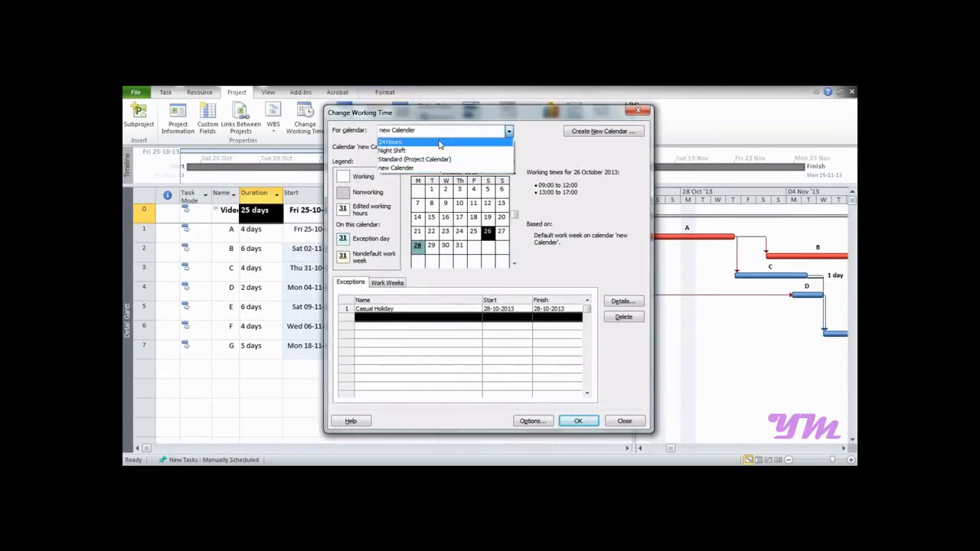
click(429, 159)
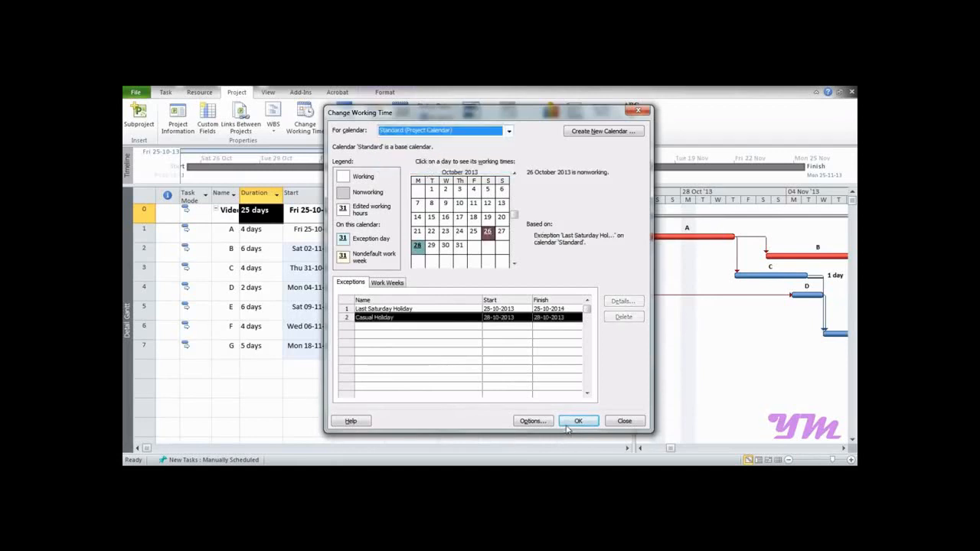
click(567, 424)
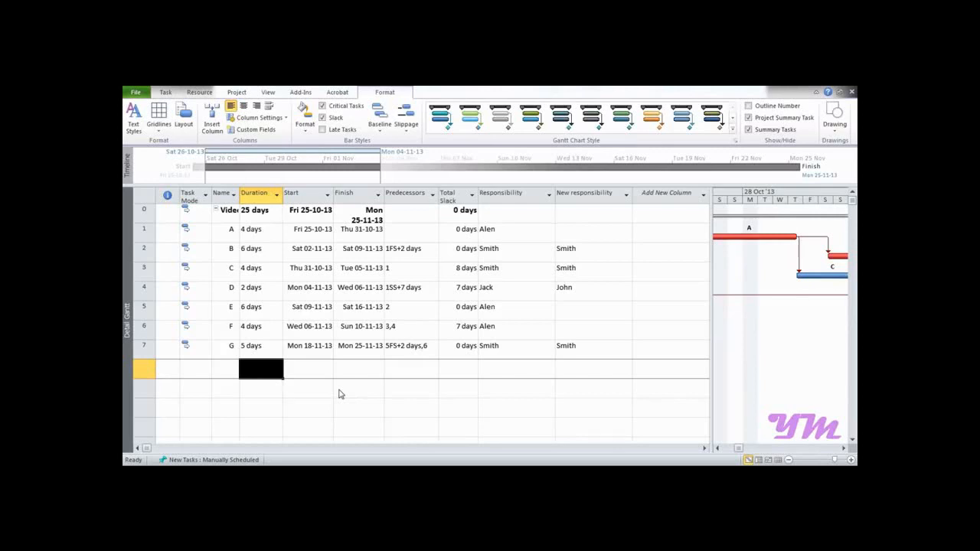
View the numbered breakdown of a project into components and work packages in the PowerPoint slide show, and return to Microsoft Project.
mouse_move(333, 461)
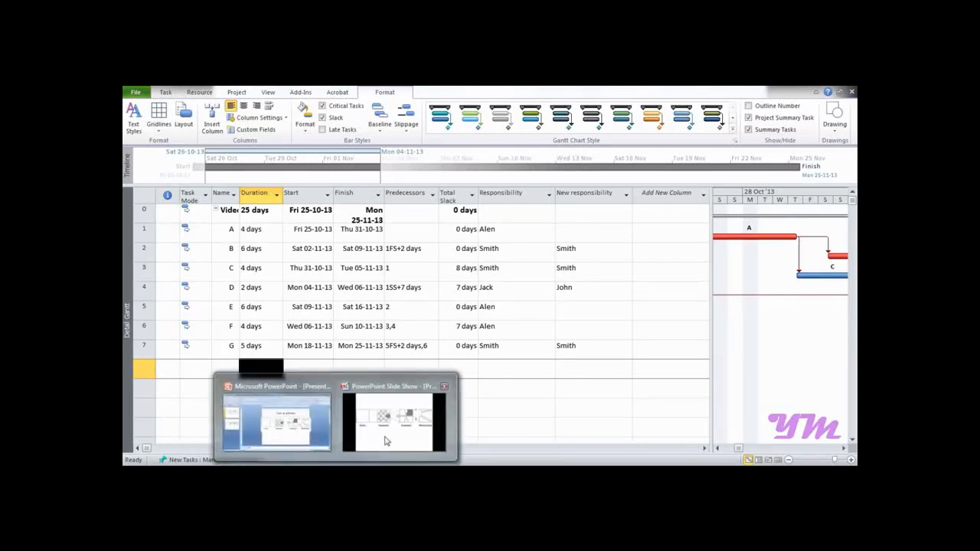
click(387, 440)
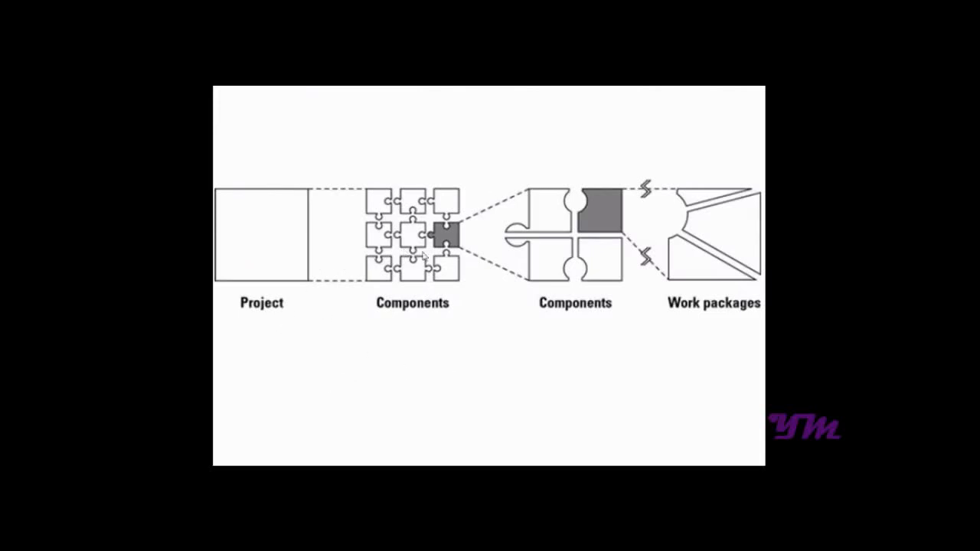
click(689, 304)
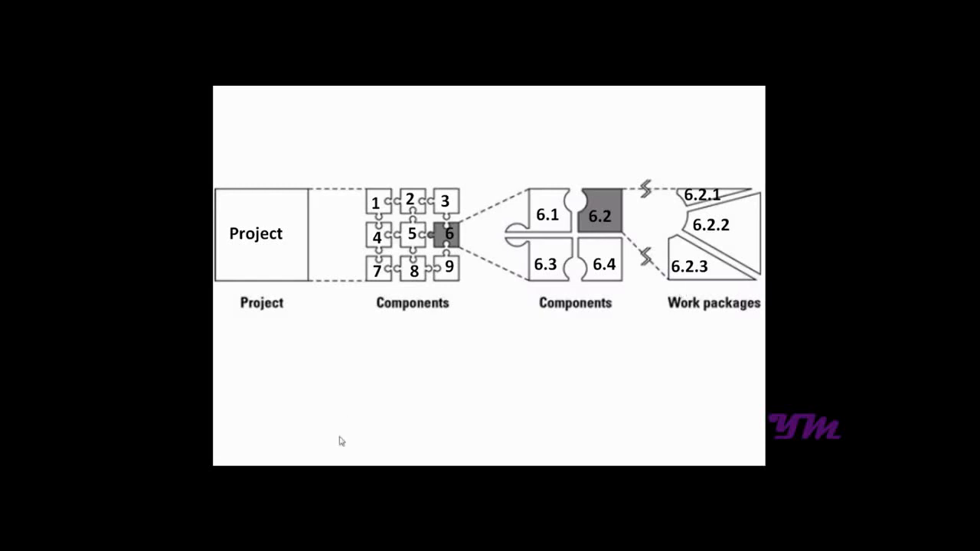
key(super)
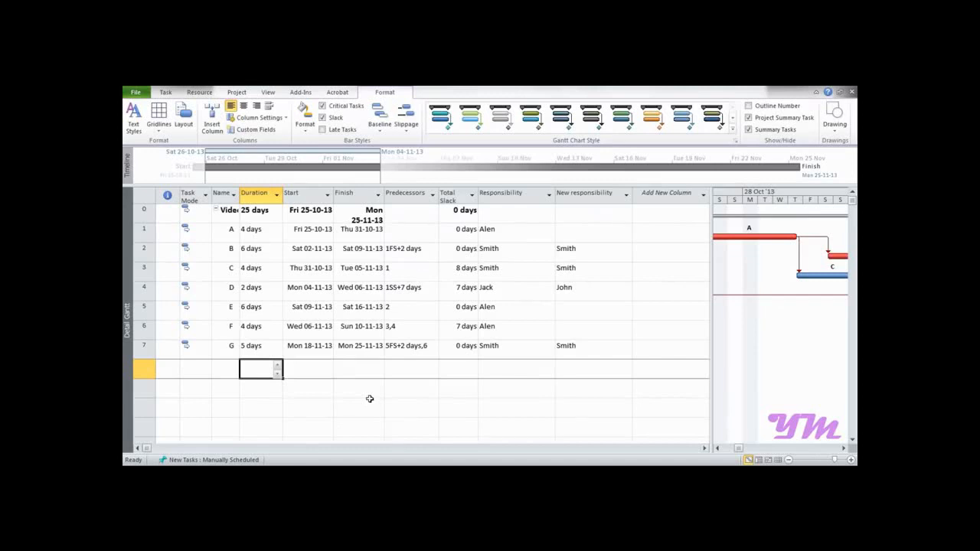
Add a WBS column after the New responsibility column in the task table.
click(666, 194)
right_click(666, 193)
key(Escape)
right_click(665, 197)
key(Escape)
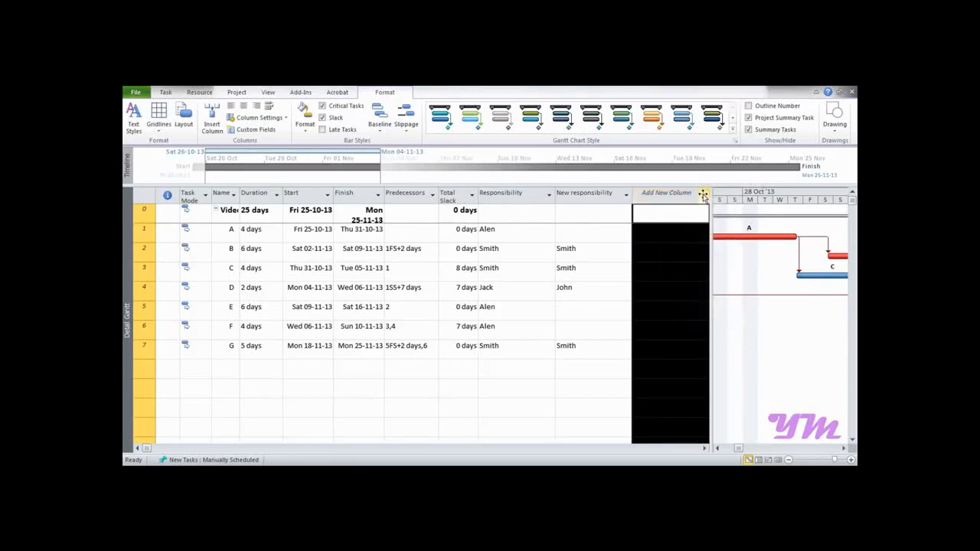
click(703, 196)
text(warning)
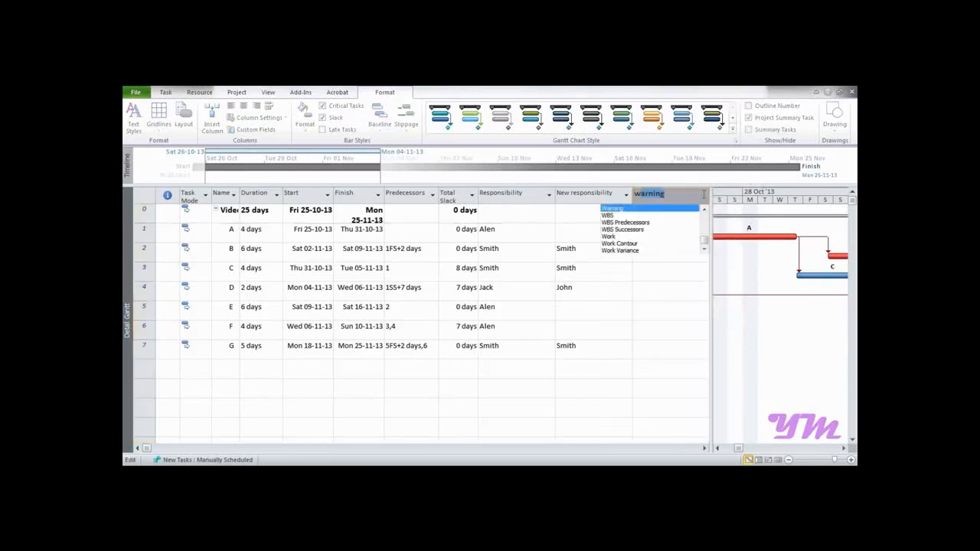
click(608, 216)
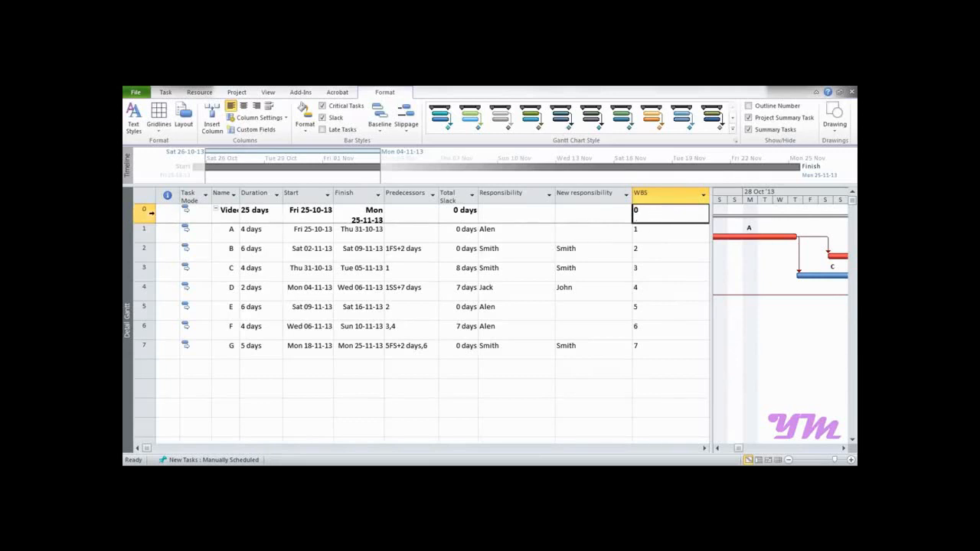
Hide the project summary task and indent tasks B, C and D as subtasks of A.
click(749, 118)
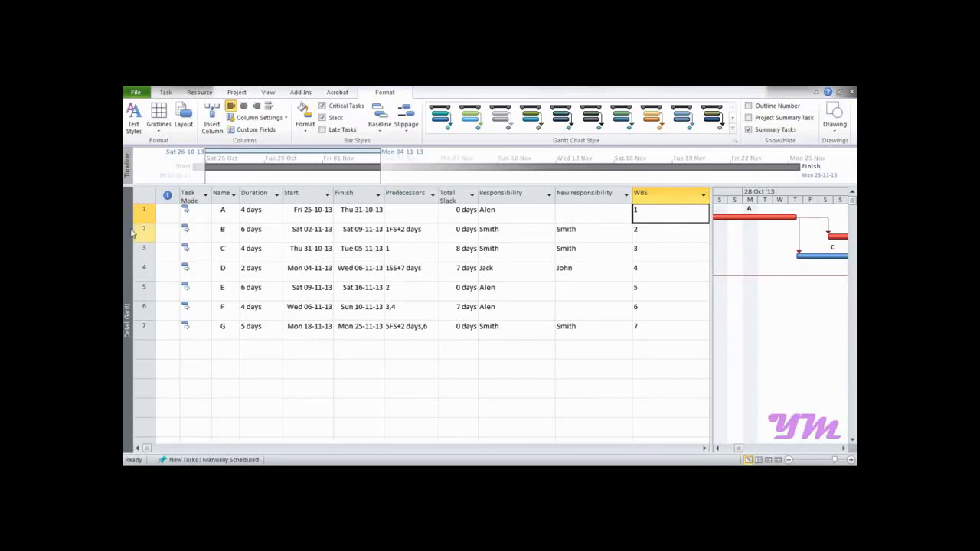
drag(140, 229, 141, 268)
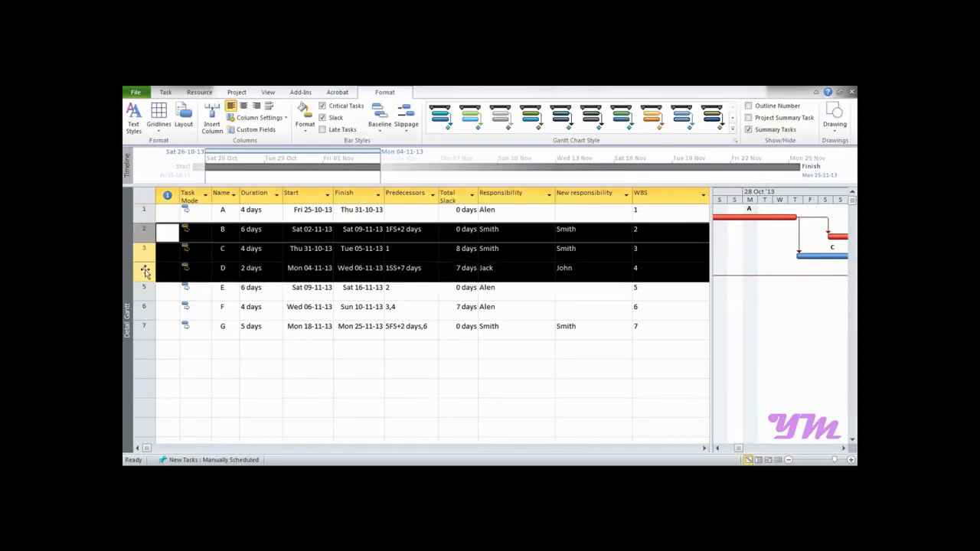
click(167, 92)
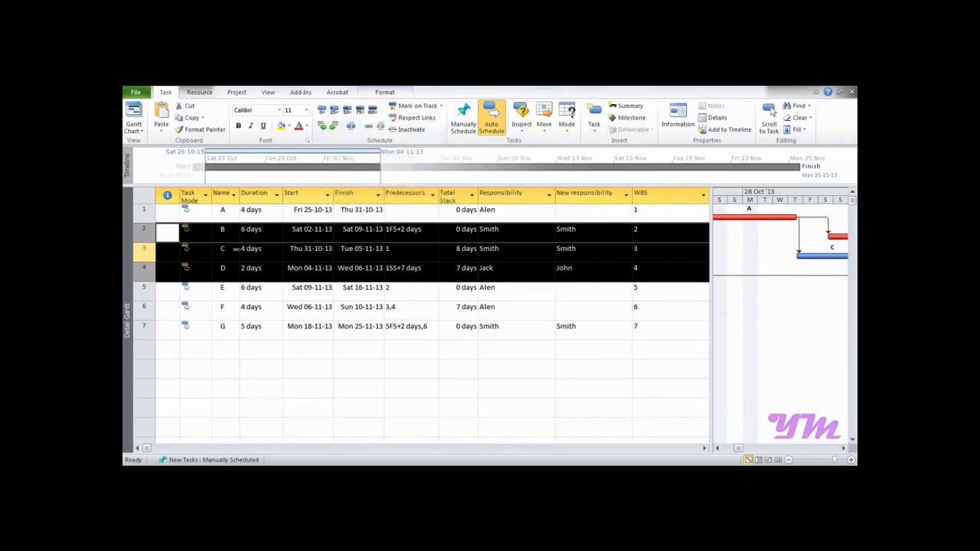
click(333, 127)
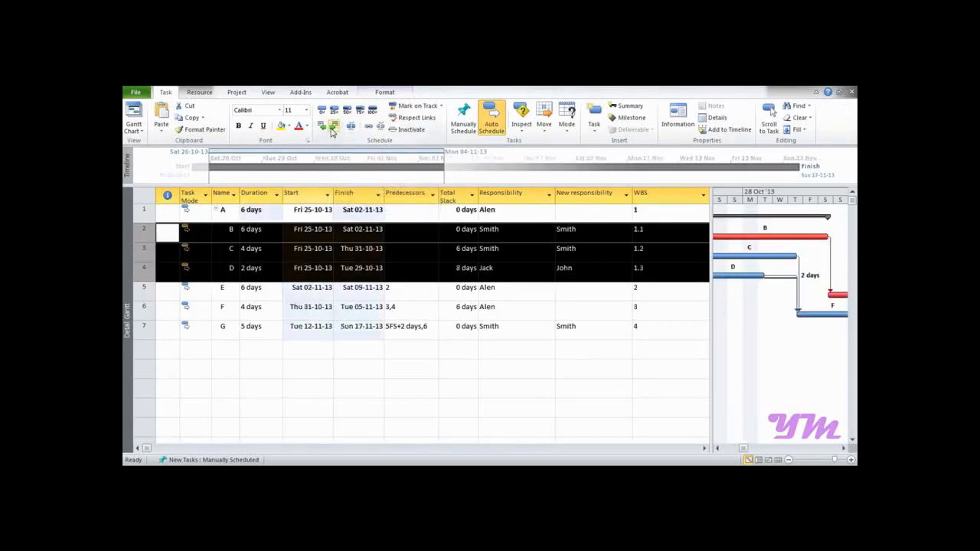
Collapse and expand summary task A to check its subtasks.
click(217, 209)
click(216, 209)
click(216, 210)
click(216, 209)
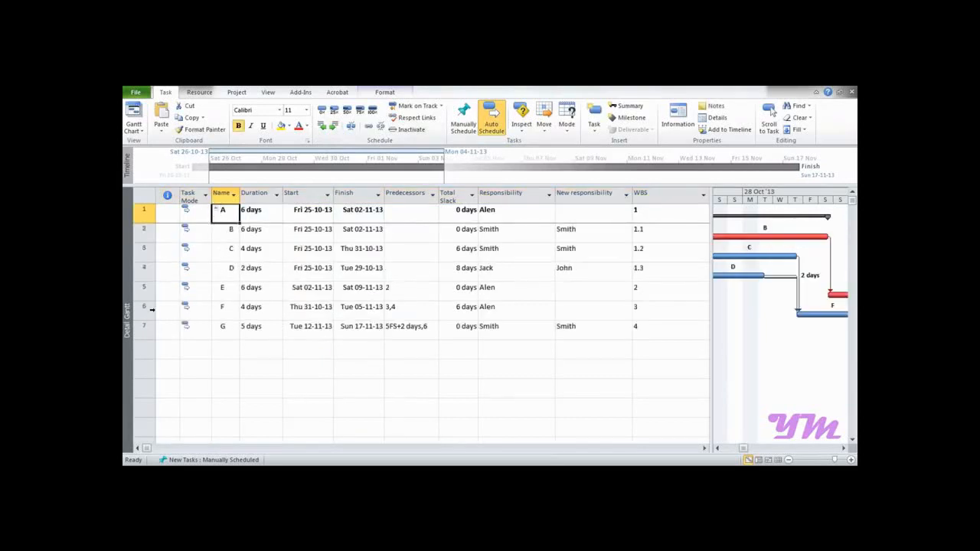
Indent tasks F and G under E, and tasks C and D under B.
drag(144, 306, 142, 327)
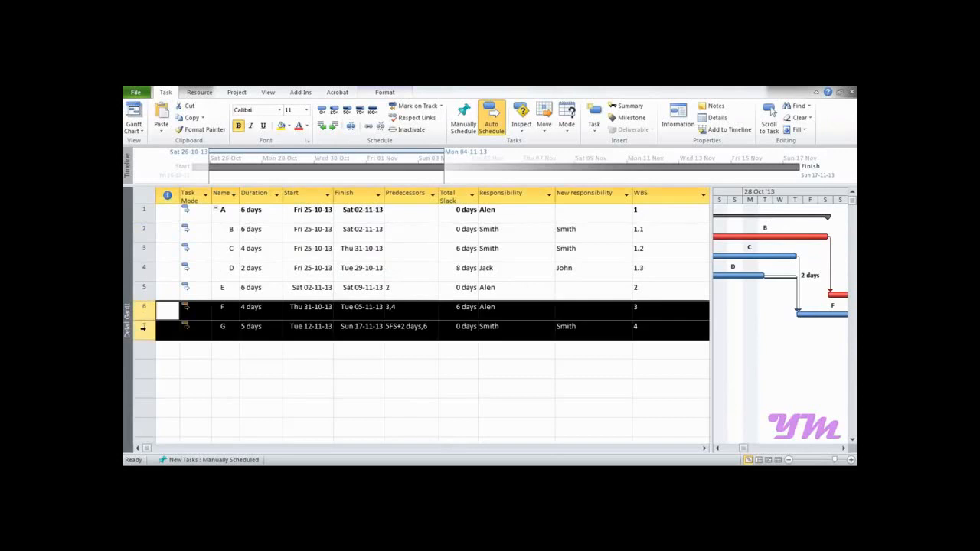
click(333, 128)
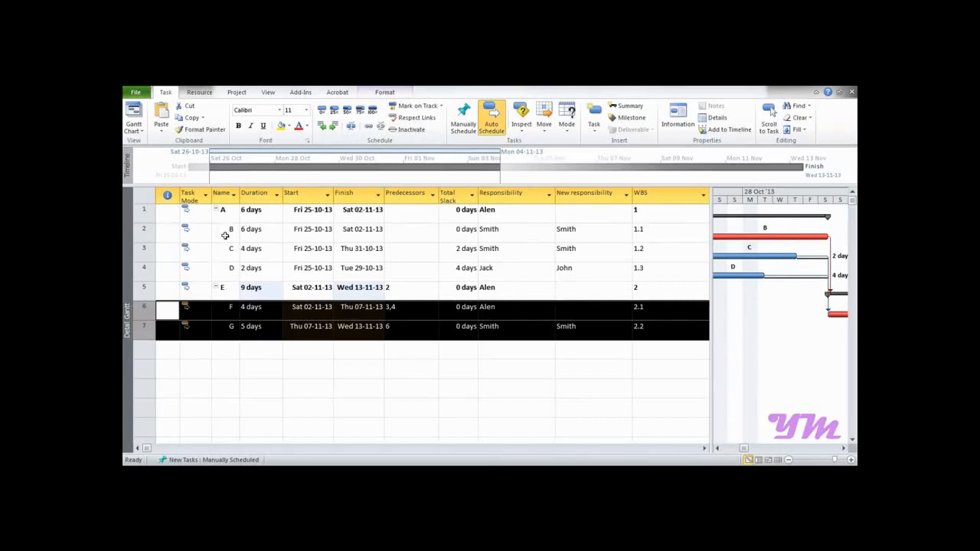
drag(143, 248, 143, 267)
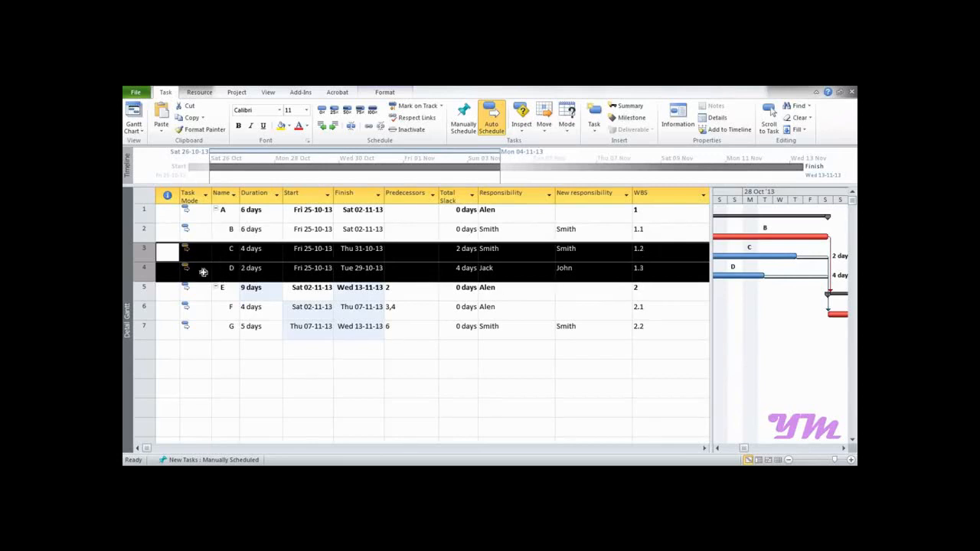
click(333, 125)
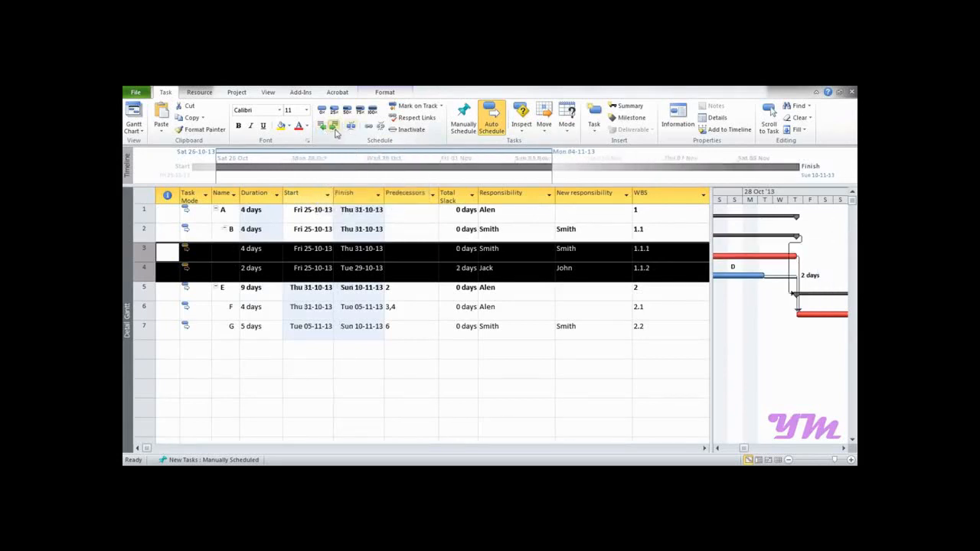
Move the WBS column in front of the Name column and narrow it.
click(605, 344)
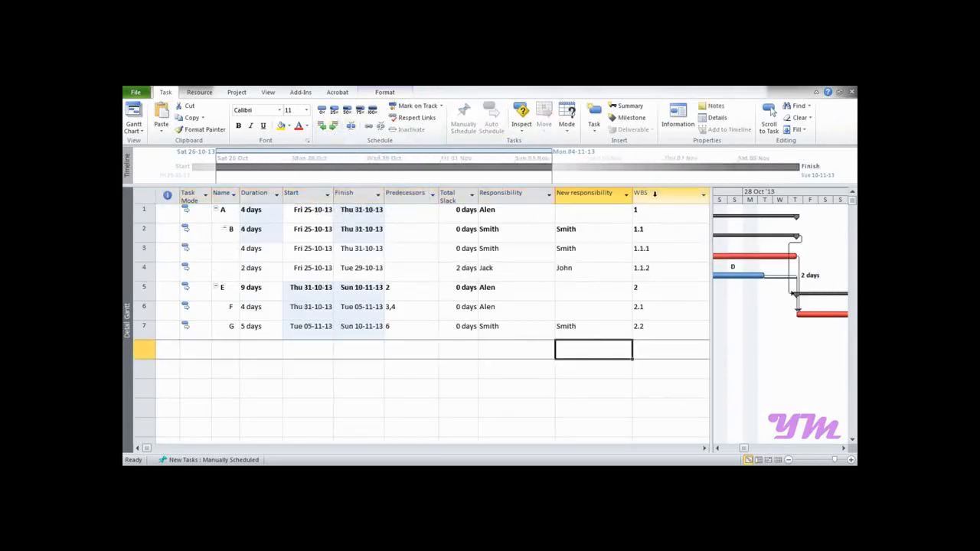
click(655, 193)
drag(654, 198, 211, 197)
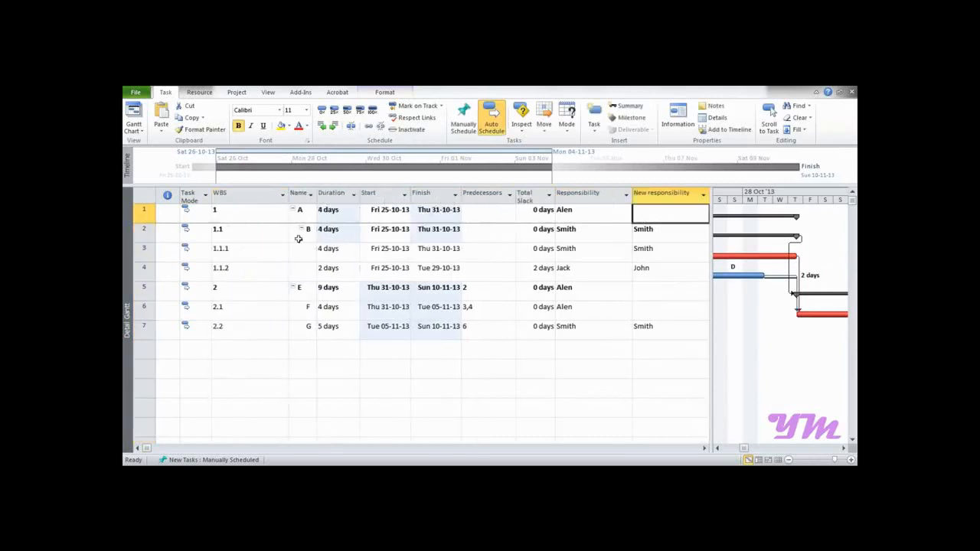
drag(290, 196, 240, 198)
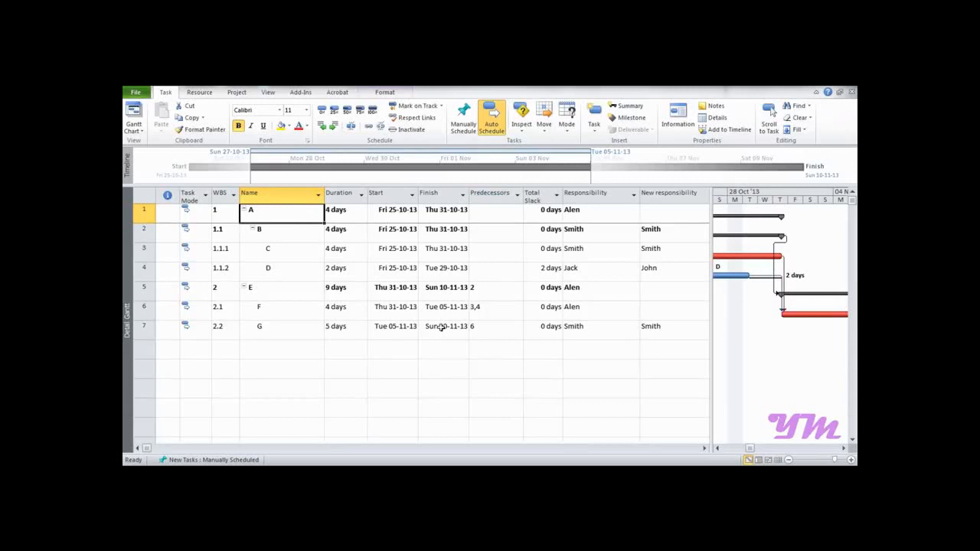
Review the Standard project calendar's working times and exceptions for October and November 2013.
click(232, 93)
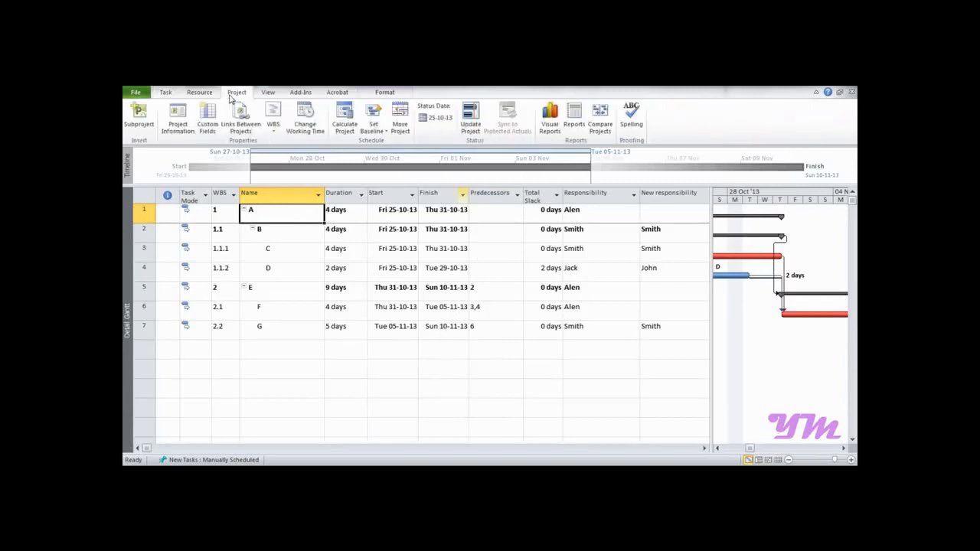
click(305, 119)
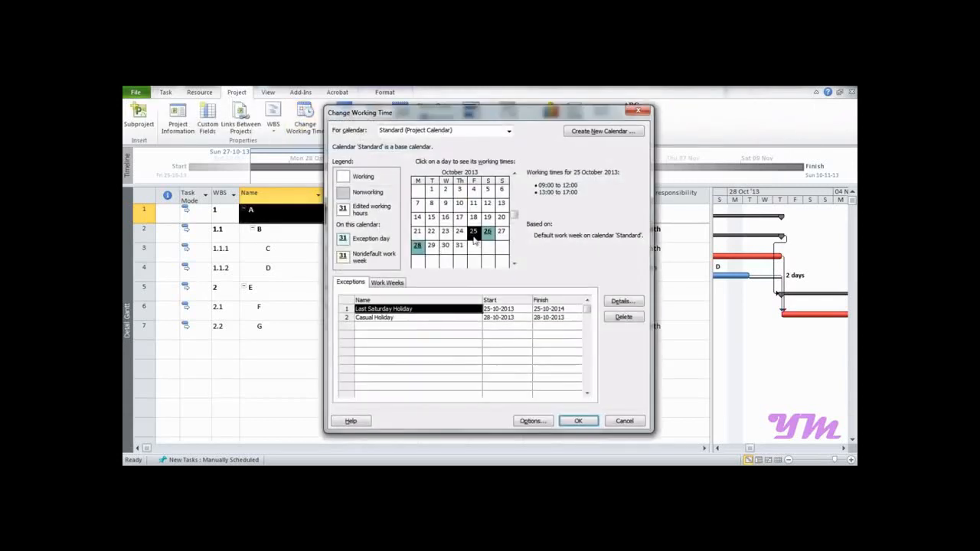
click(513, 264)
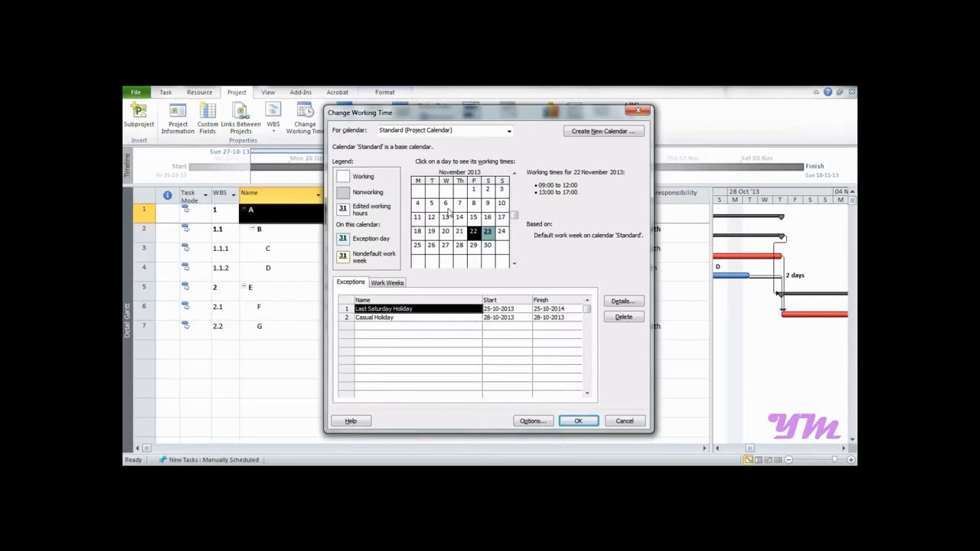
click(514, 173)
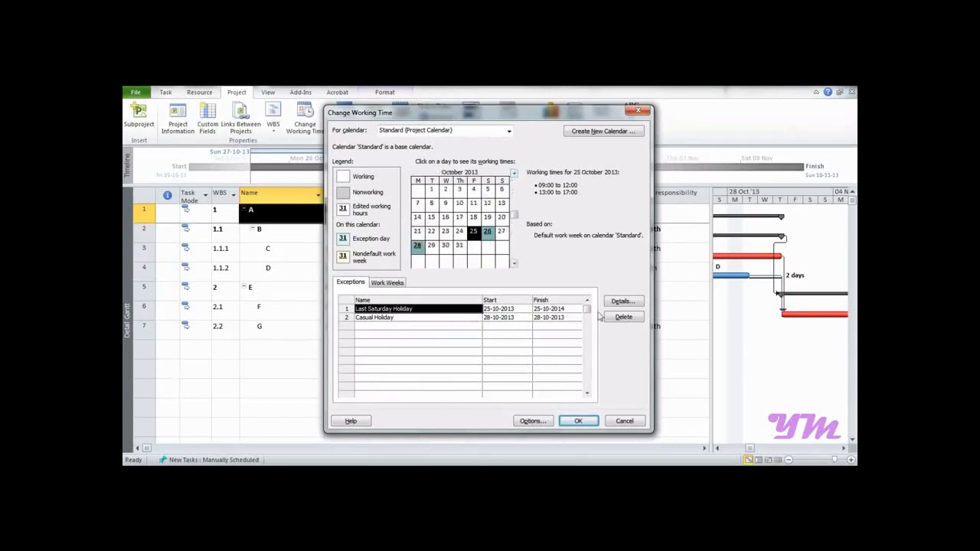
click(578, 421)
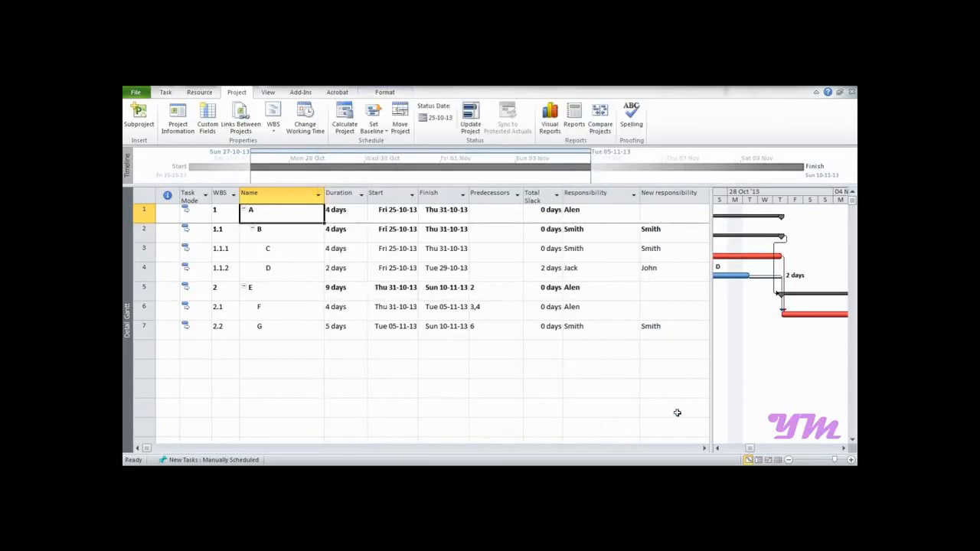
Insert a recurring task named Inspection above task A, repeating weekly on Tuesday, with its calendar left at None.
click(165, 92)
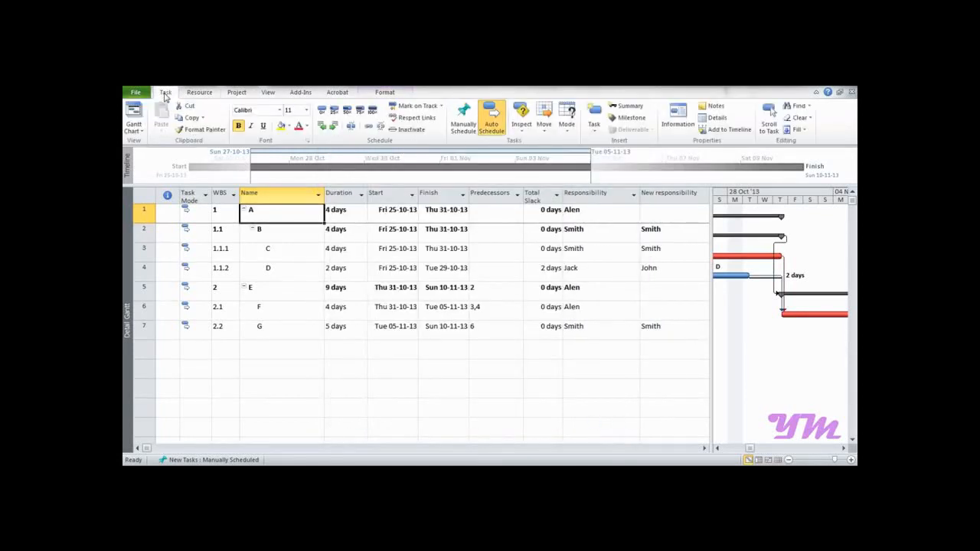
click(599, 136)
click(601, 156)
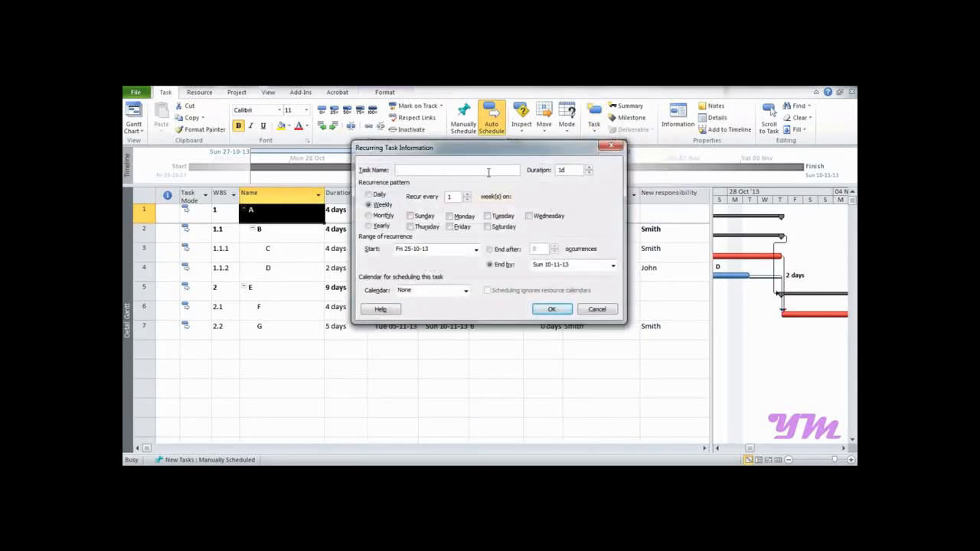
text(Inspection)
key(Tab)
click(369, 215)
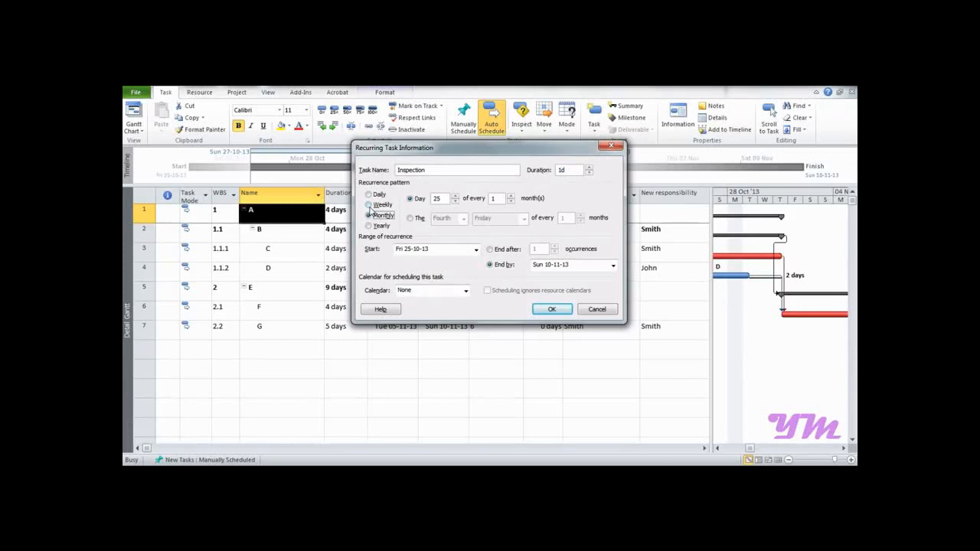
click(370, 204)
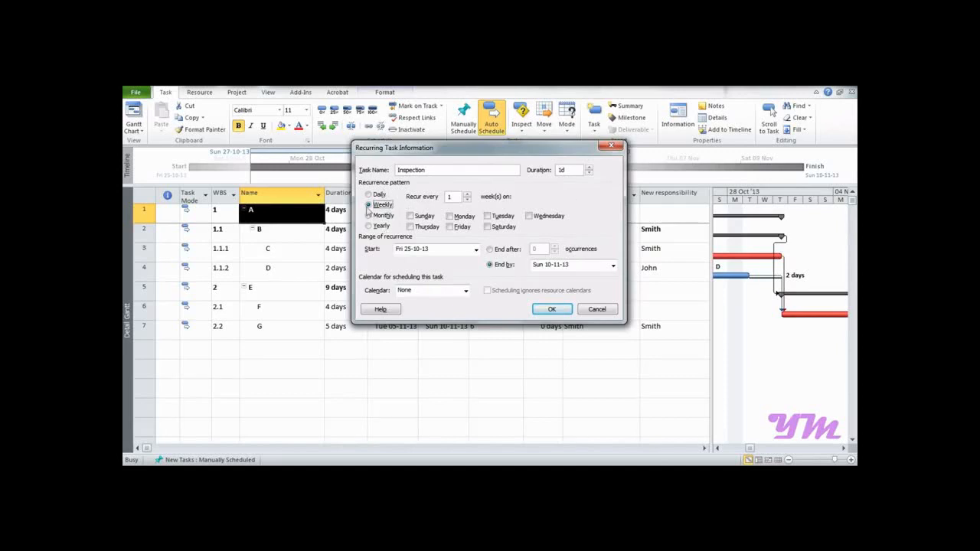
click(488, 217)
drag(570, 265, 533, 266)
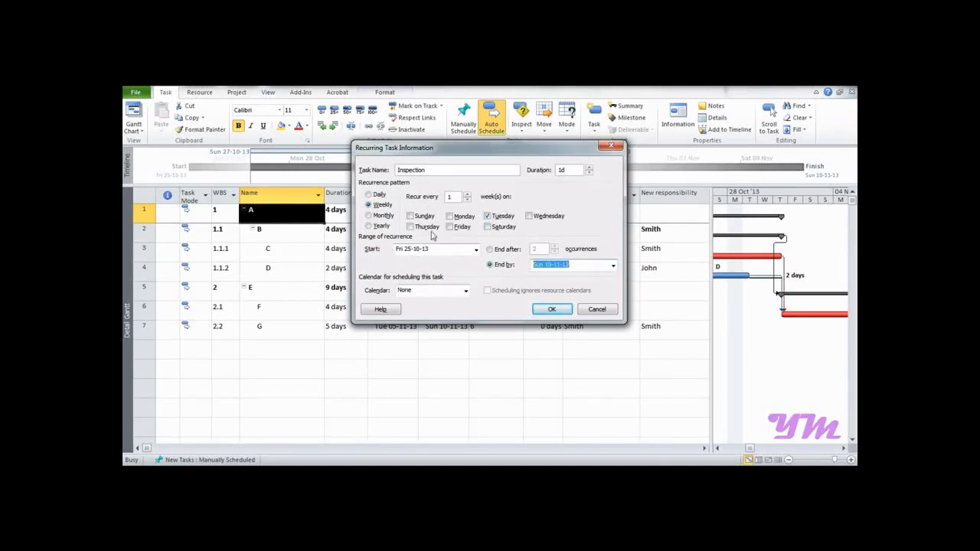
click(464, 292)
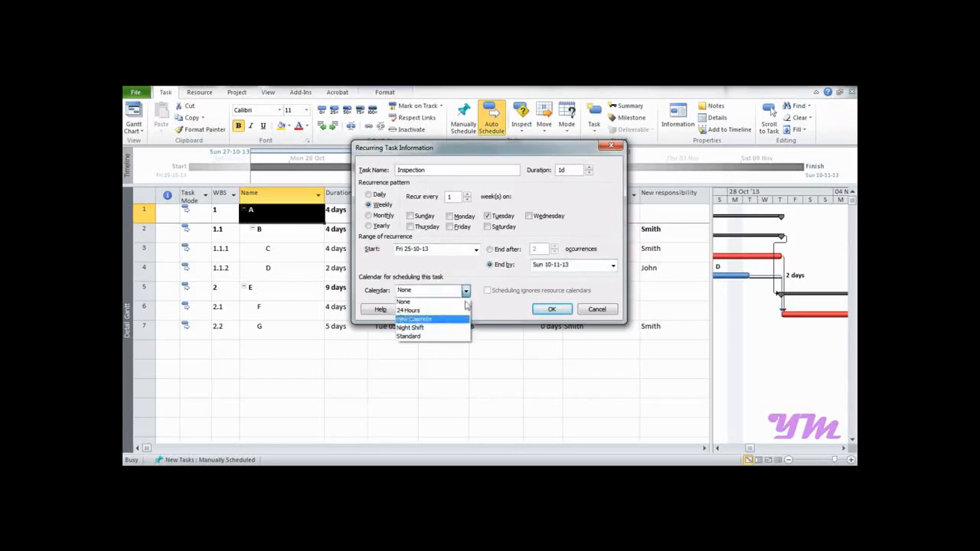
click(506, 308)
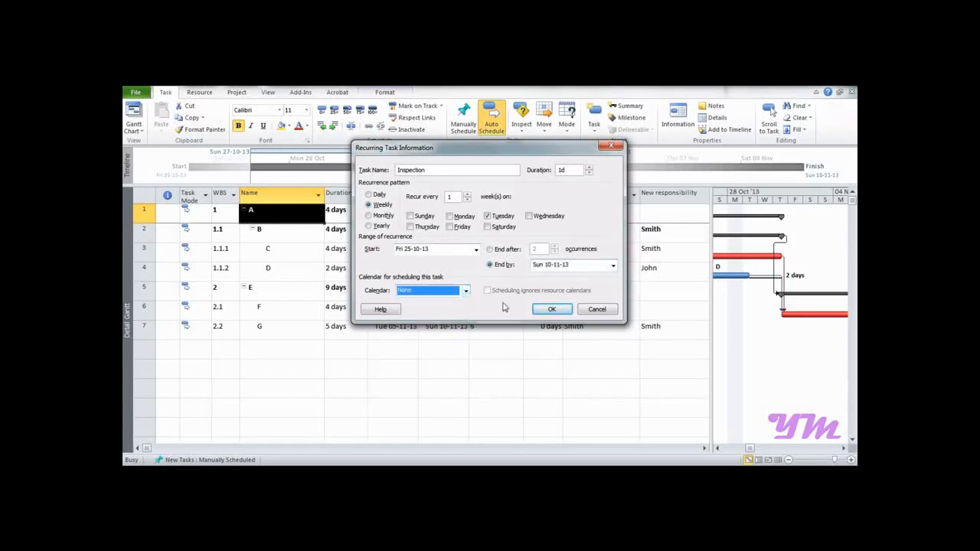
click(552, 309)
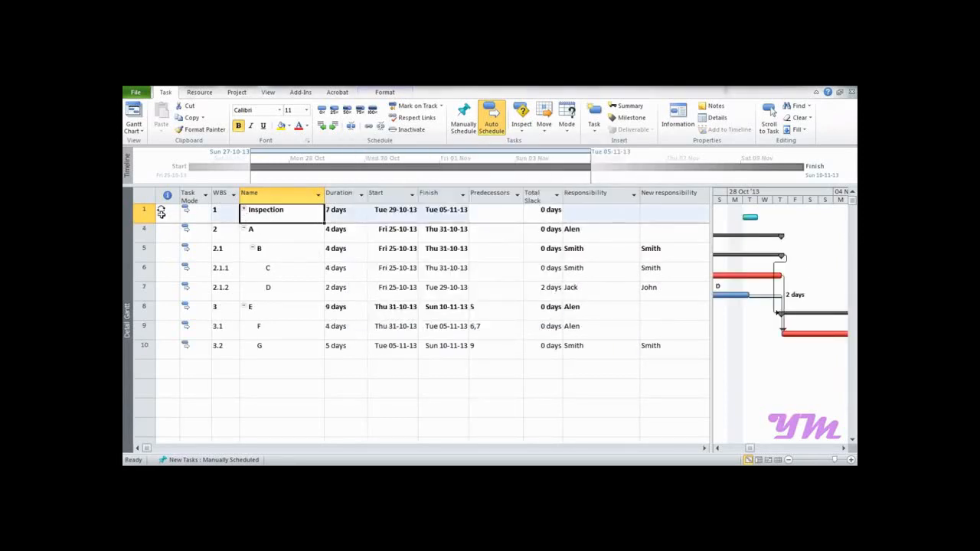
Expand the Inspection task and examine the durations and dates of its individual occurrences.
mouse_move(161, 212)
click(244, 211)
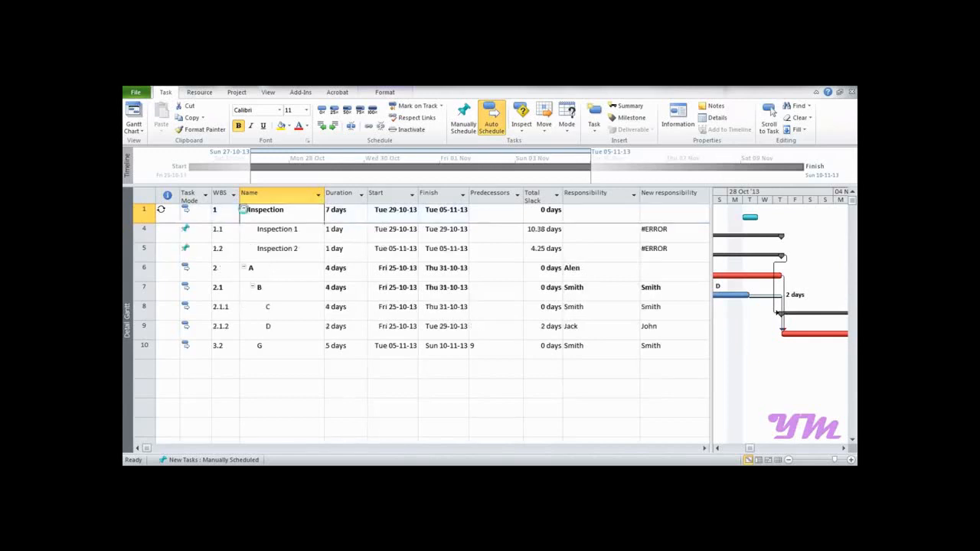
drag(285, 231, 435, 234)
drag(299, 249, 430, 248)
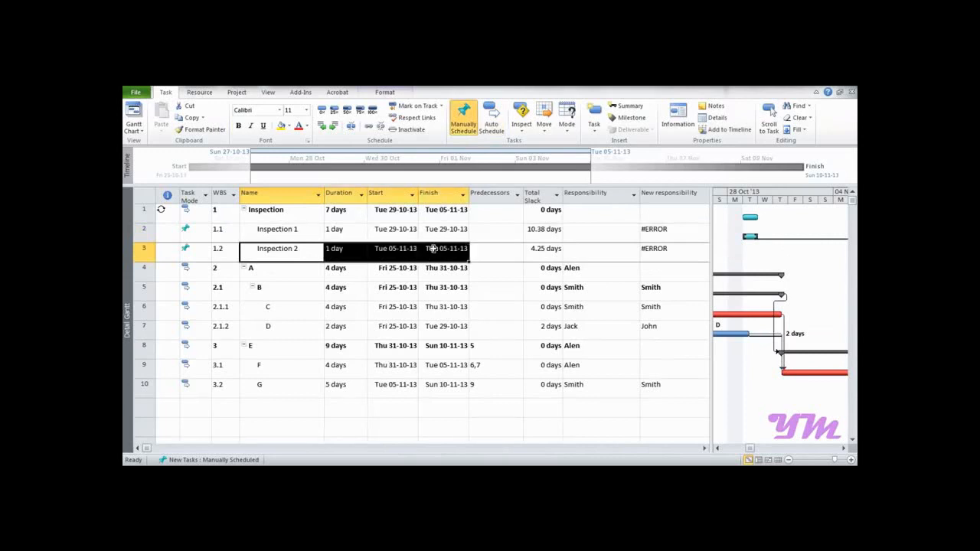
click(442, 268)
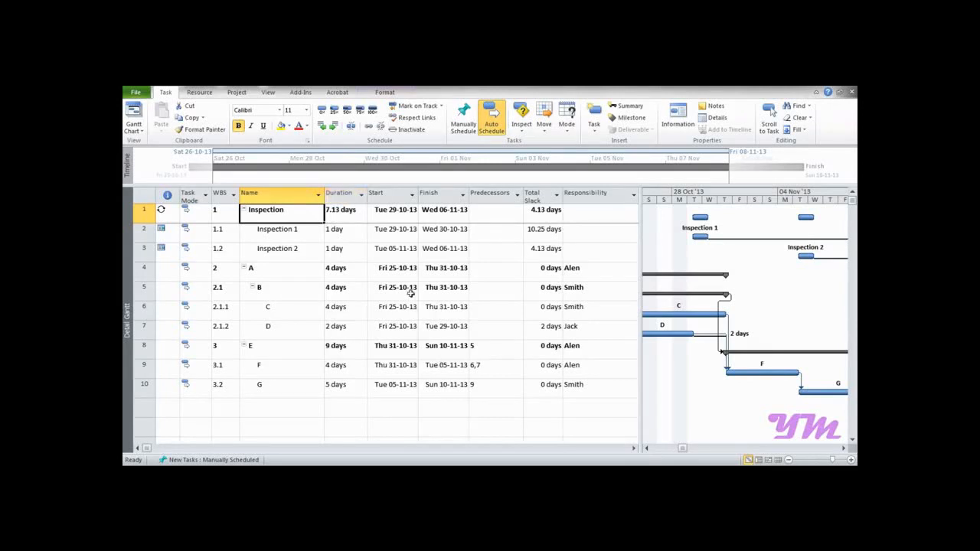
Group the tasks by Critical and widen the task table to include the New responsibility column.
click(268, 93)
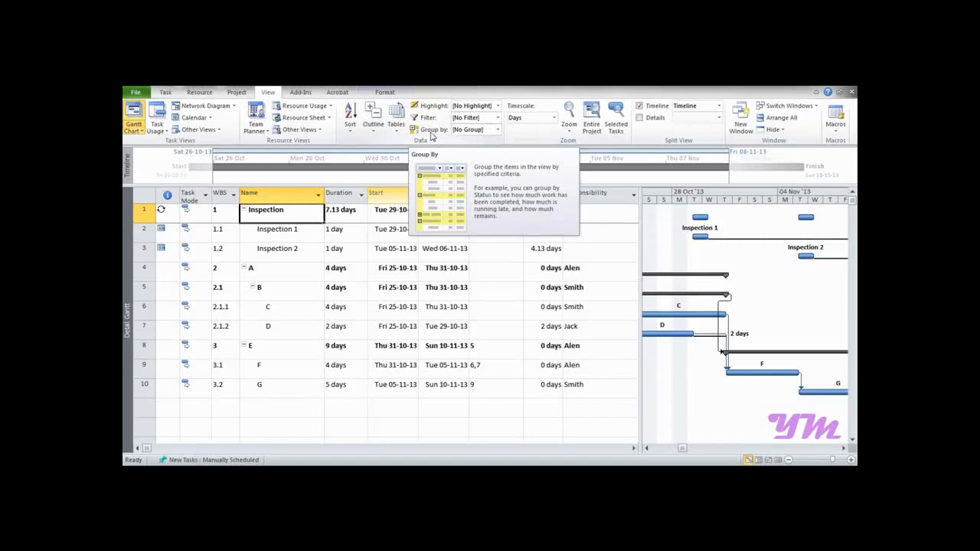
click(497, 131)
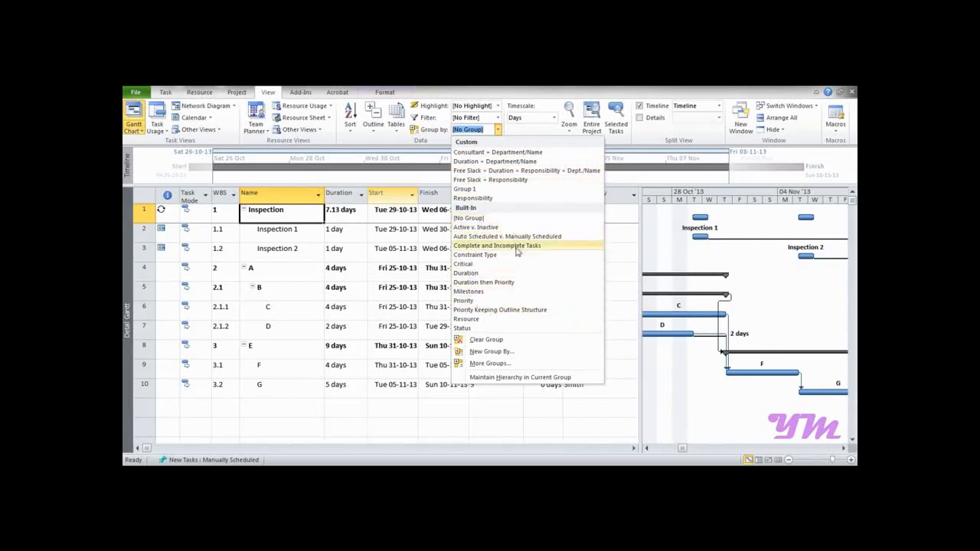
click(509, 267)
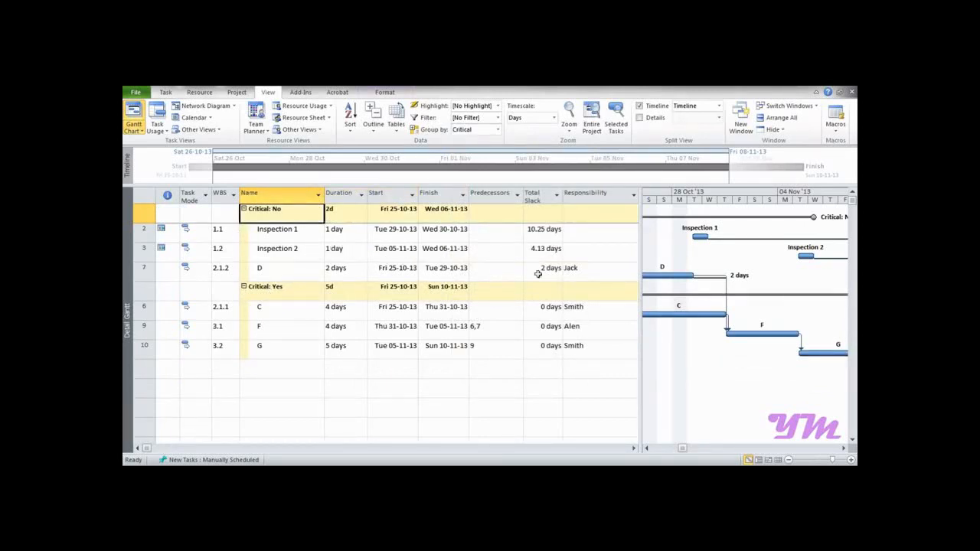
drag(639, 258, 750, 272)
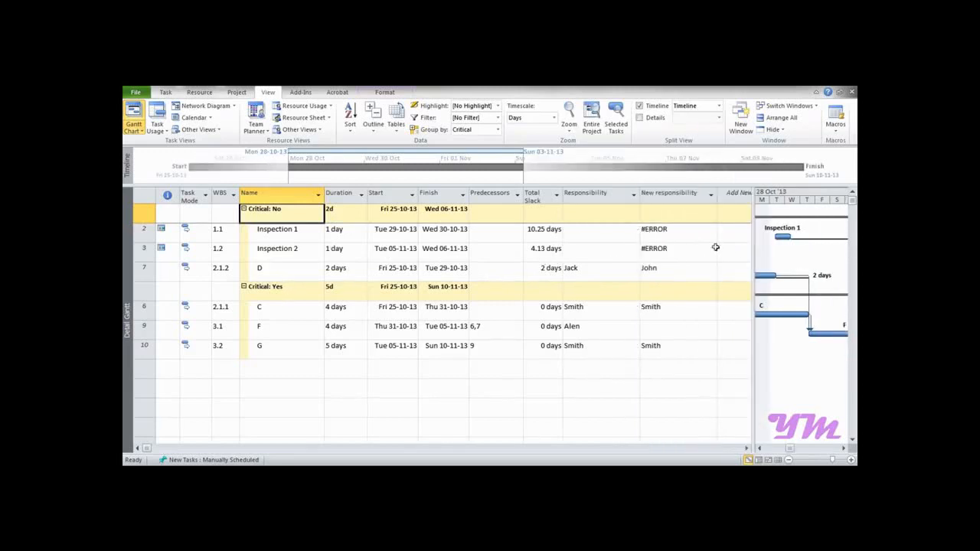
Narrow the task table to reveal more of the Gantt chart and group the tasks by Responsibility.
drag(752, 254, 594, 262)
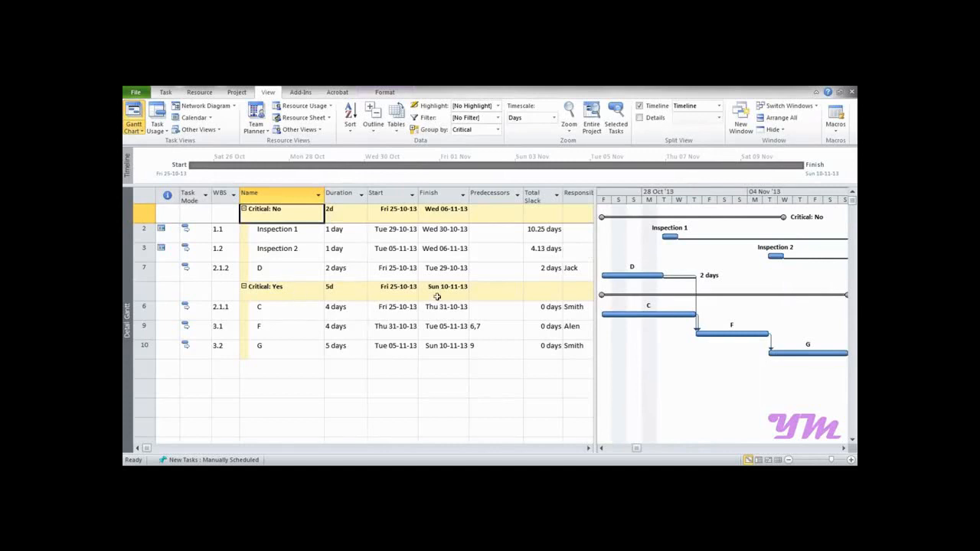
click(498, 130)
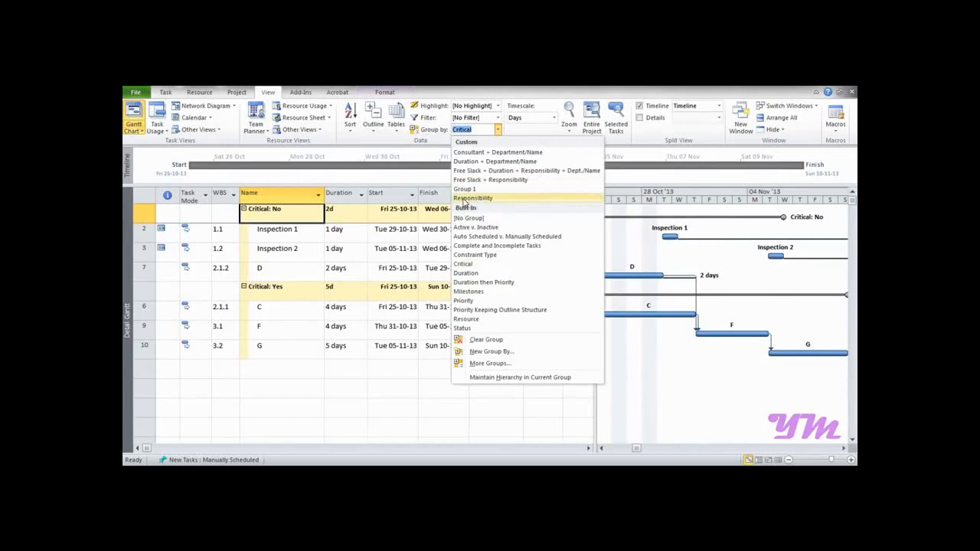
click(473, 198)
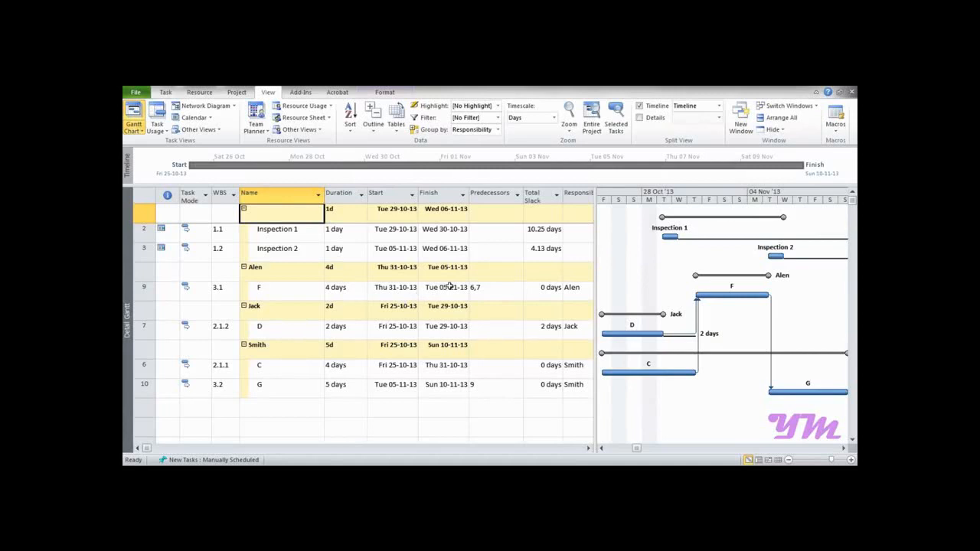
Define a new group named Responsibility+Critical with Responsibility as its first grouping field.
click(498, 130)
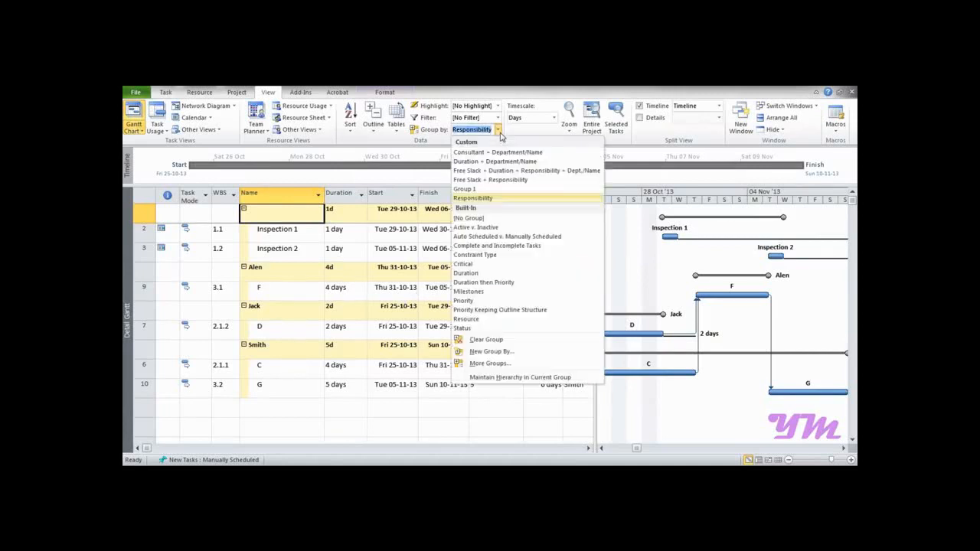
click(474, 352)
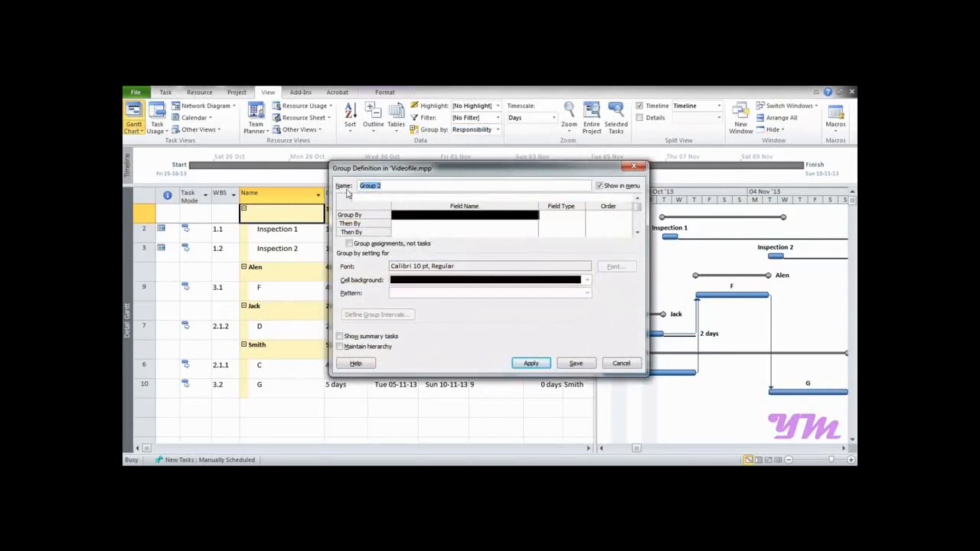
text(Responsibility +Critical)
click(511, 217)
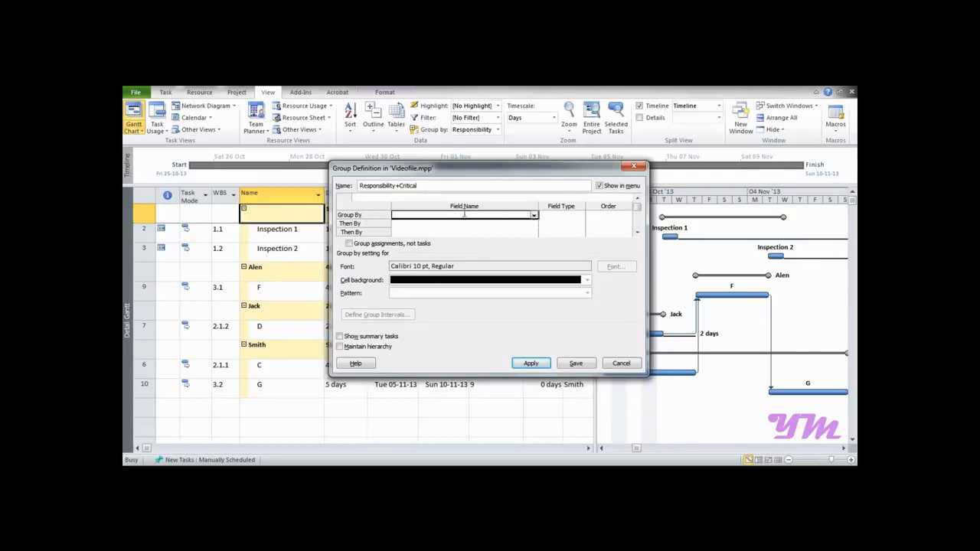
click(533, 215)
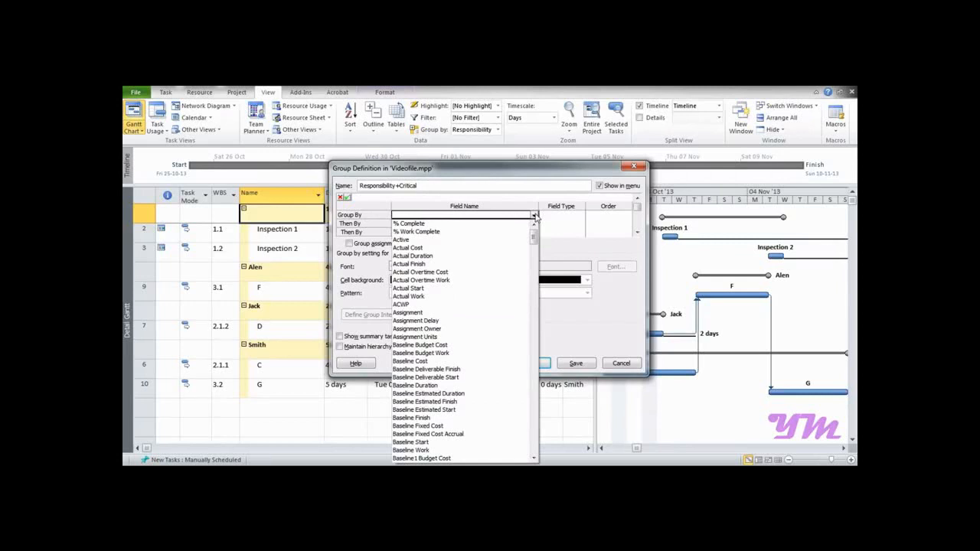
text(rring)
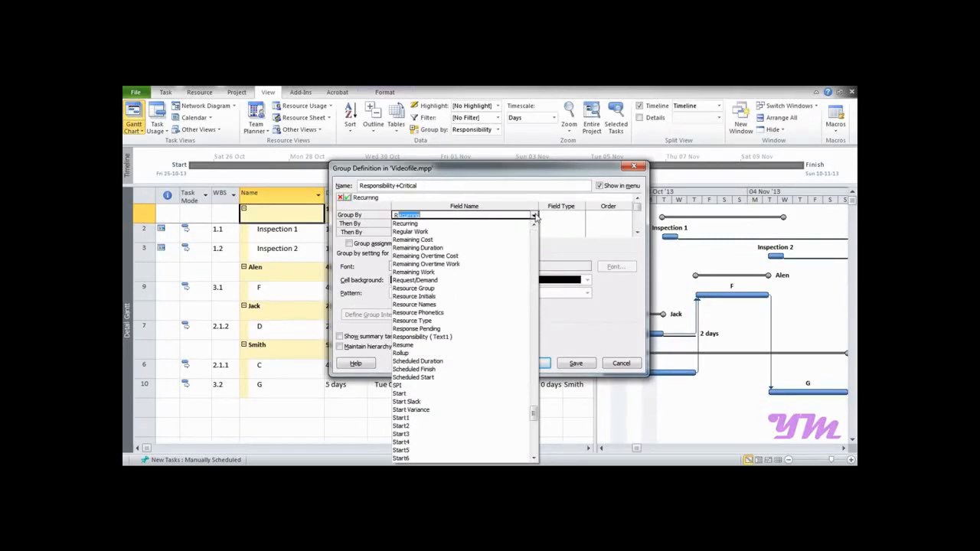
click(438, 338)
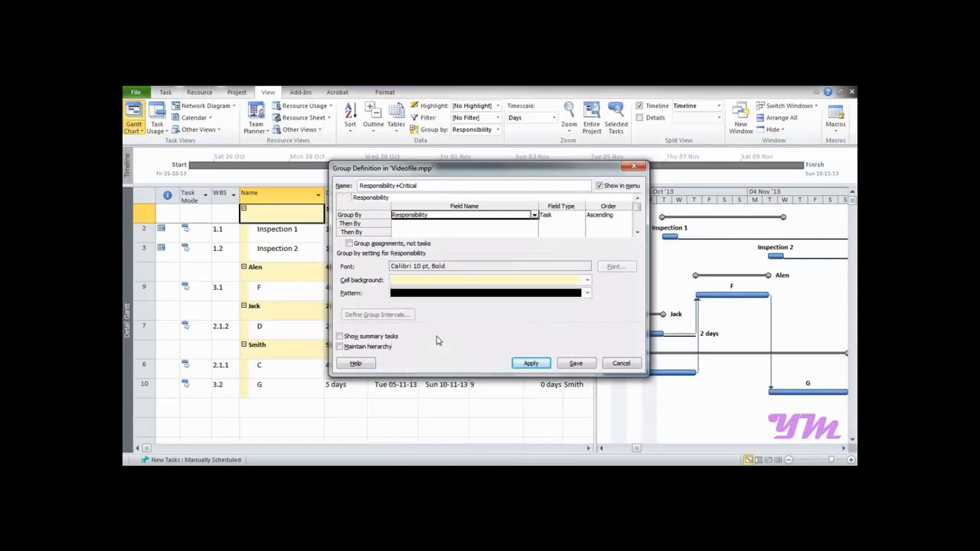
Add Total Slack as the second grouping field of the new group and apply it to the tasks.
click(398, 224)
click(533, 223)
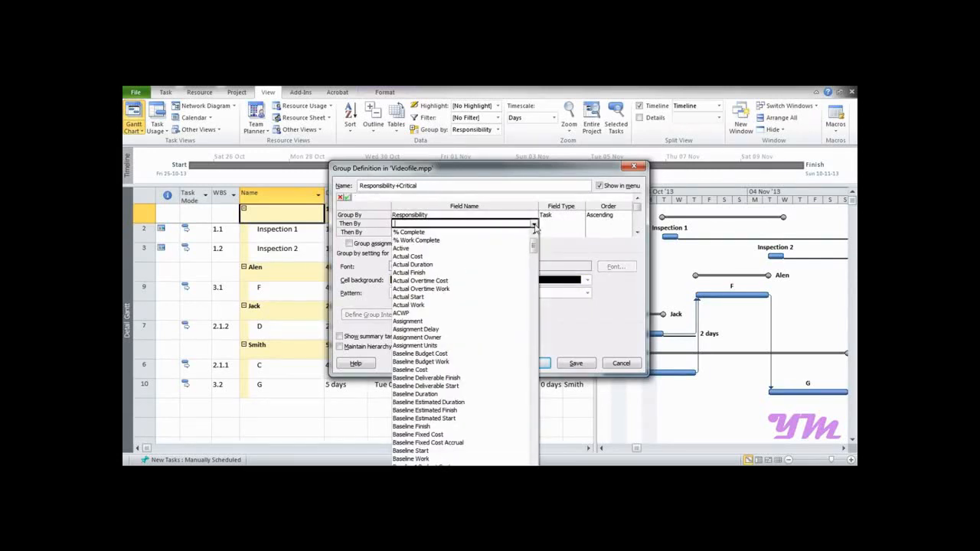
text(Total Slack)
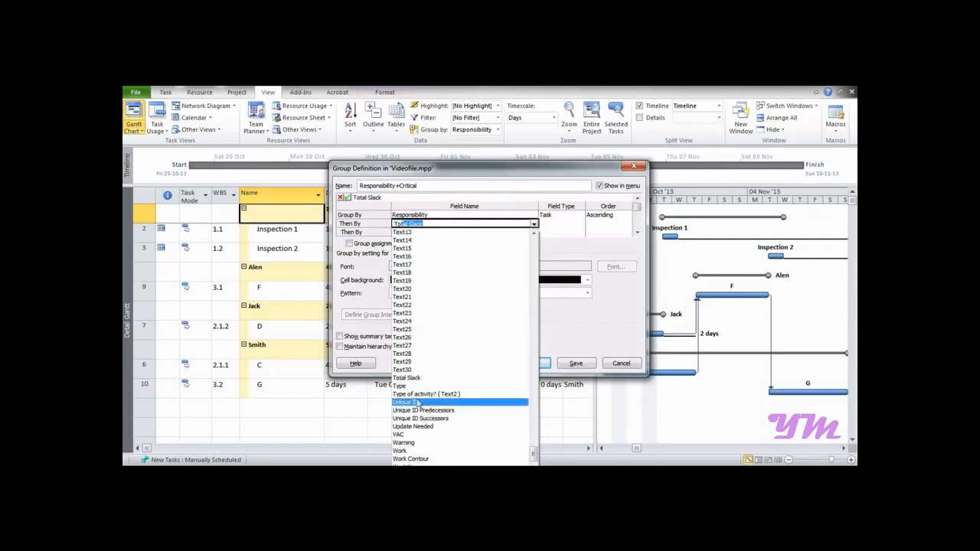
click(429, 377)
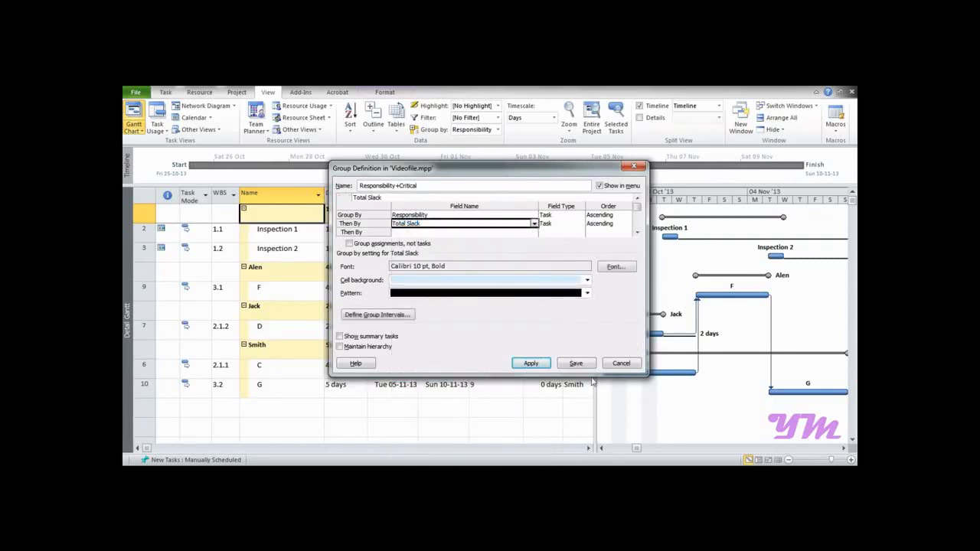
click(532, 364)
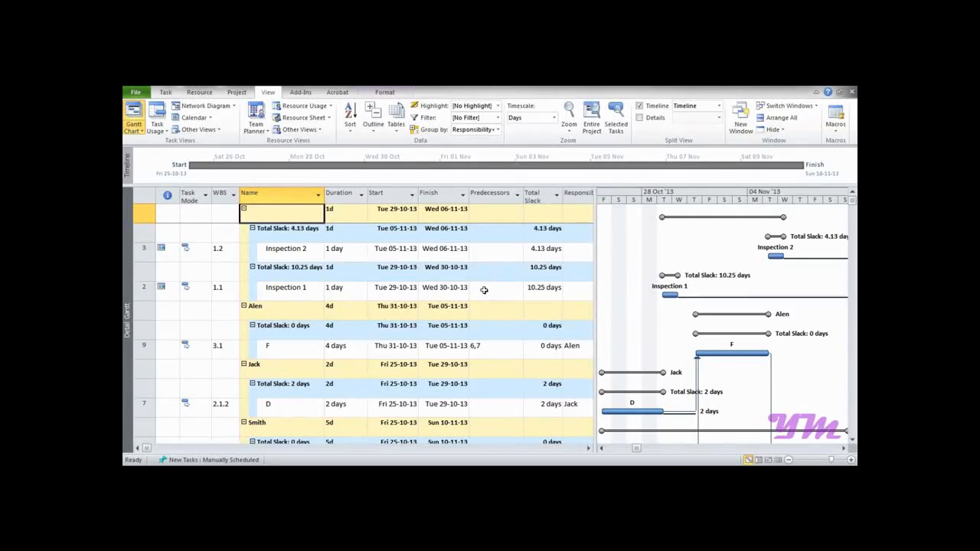
Remove the grouping from the task list and filter the tasks by Critical.
click(498, 130)
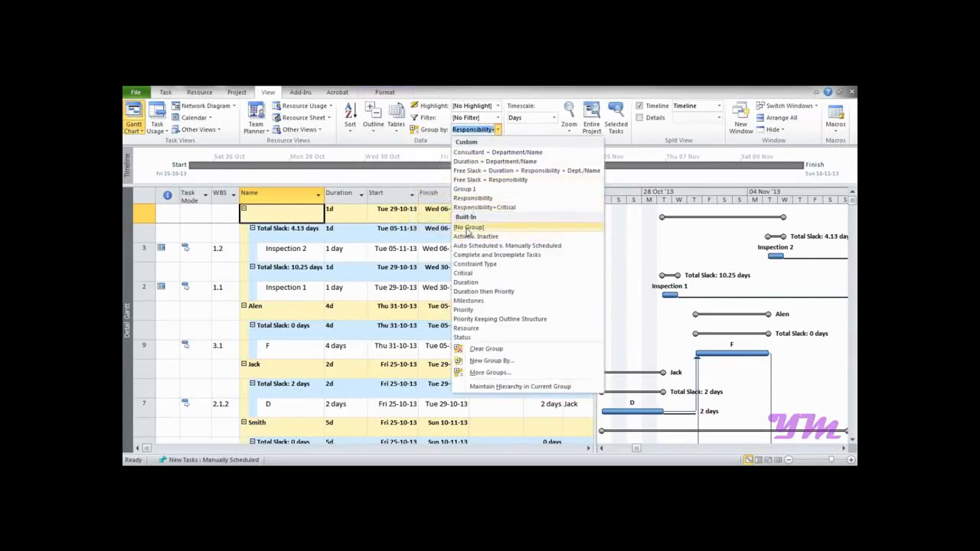
click(468, 228)
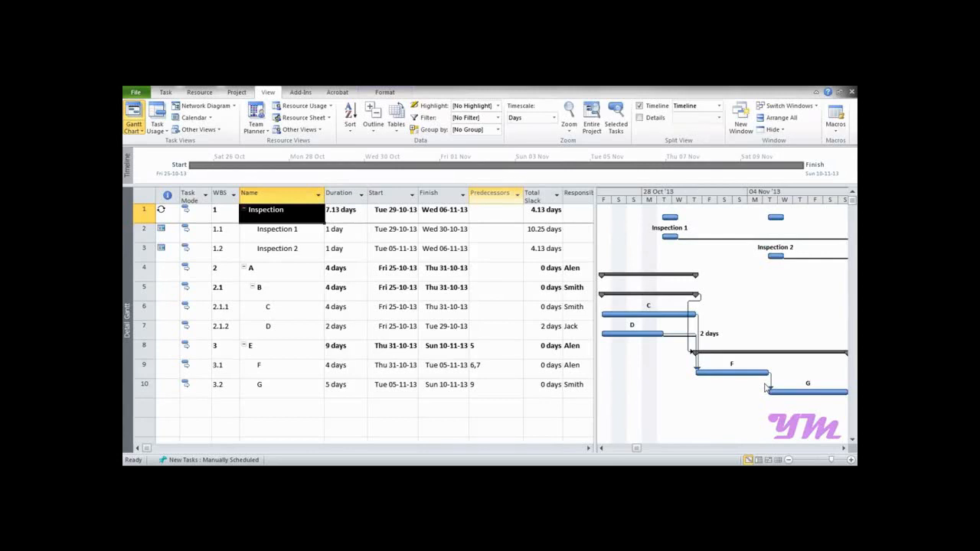
click(269, 96)
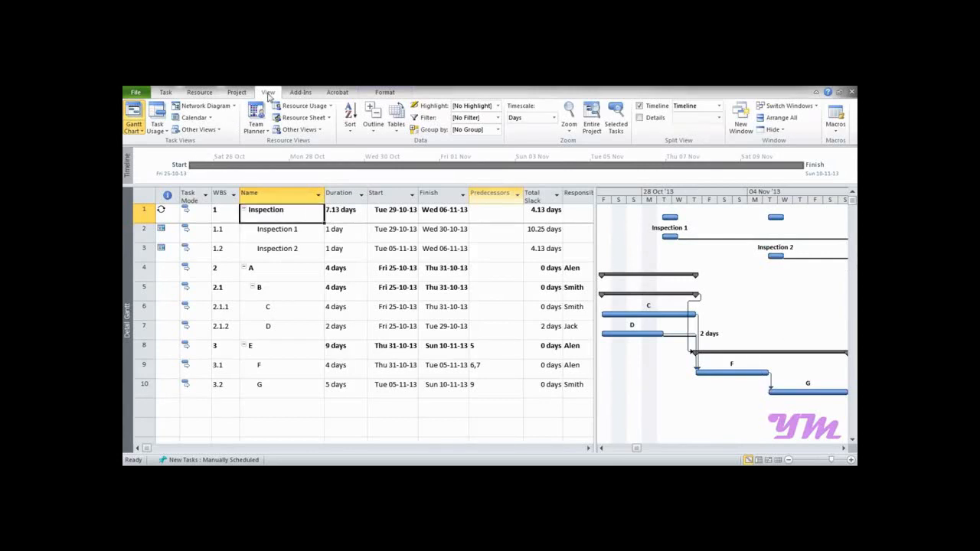
click(498, 117)
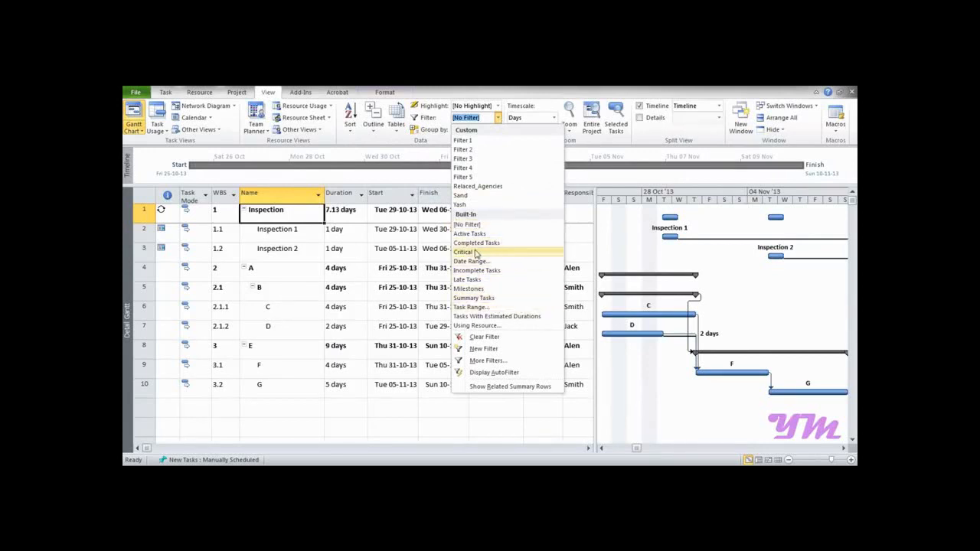
click(463, 252)
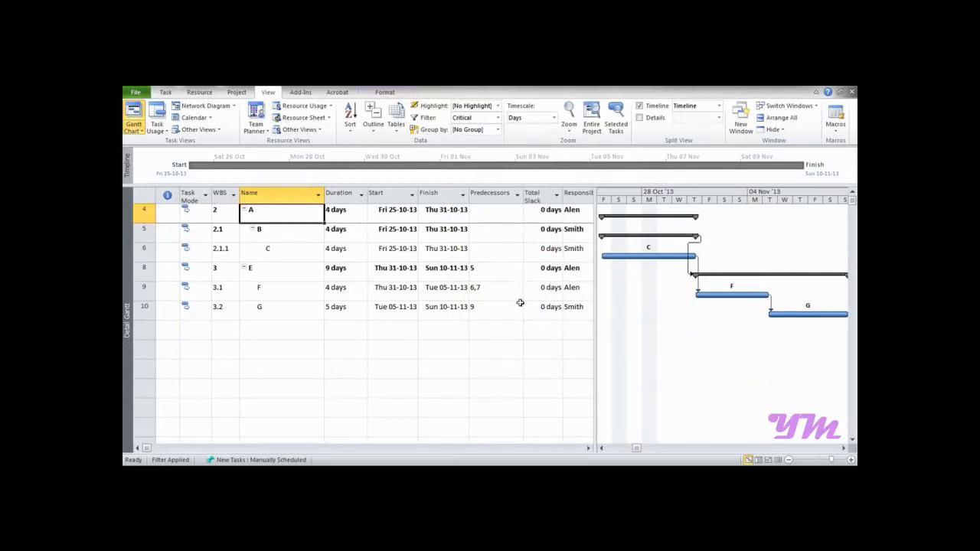
Filter the tasks by Date Range, starting or finishing after Sun 27-10-13 and before Fri 01-11-13.
click(498, 120)
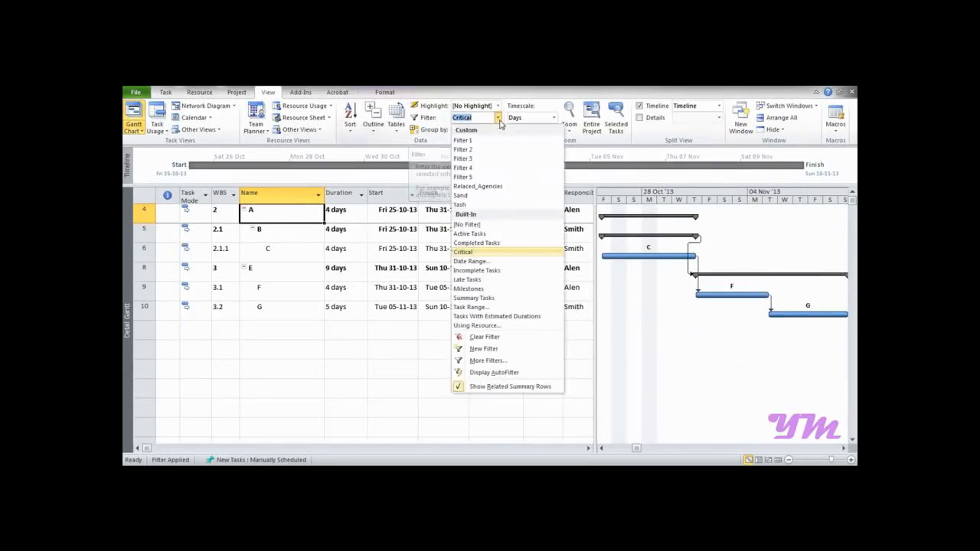
click(485, 262)
drag(458, 252, 447, 247)
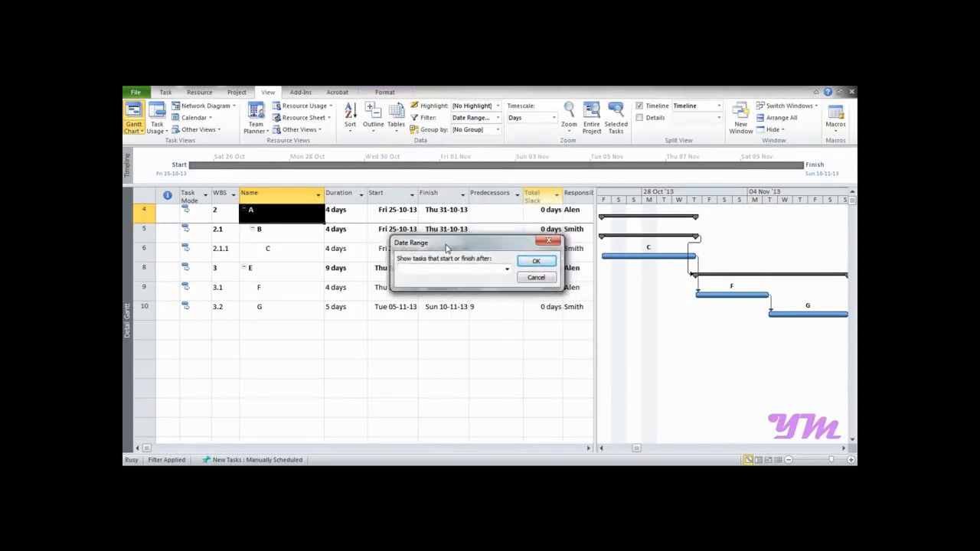
click(506, 271)
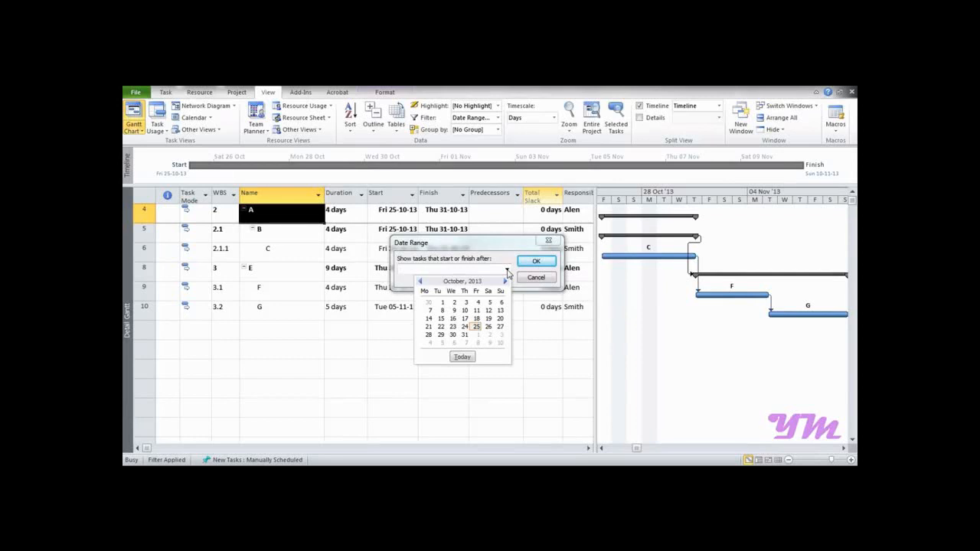
click(500, 327)
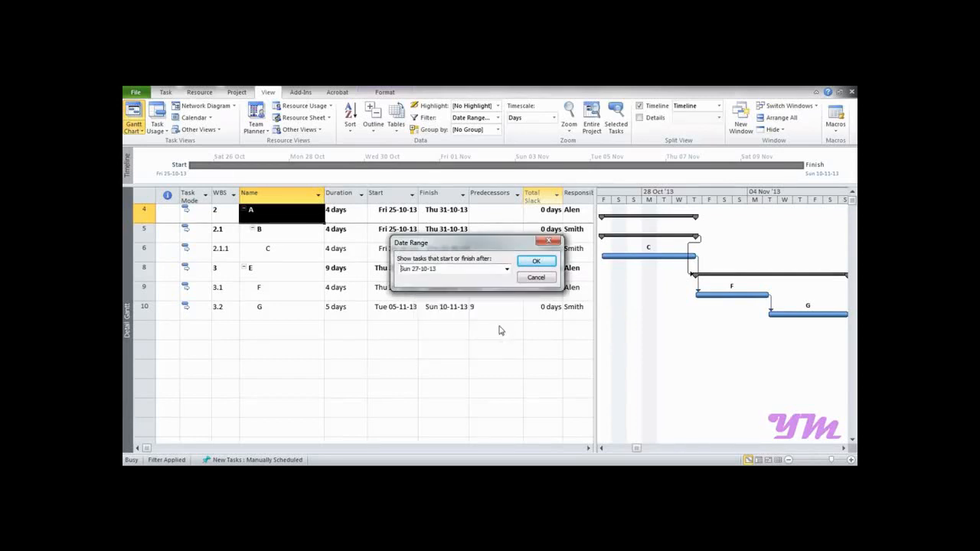
click(527, 265)
click(518, 277)
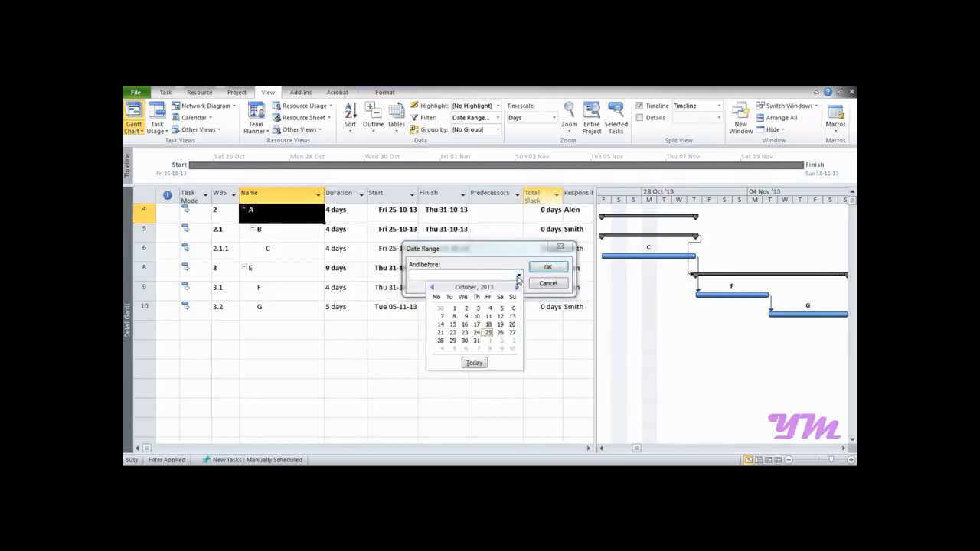
click(517, 287)
click(488, 308)
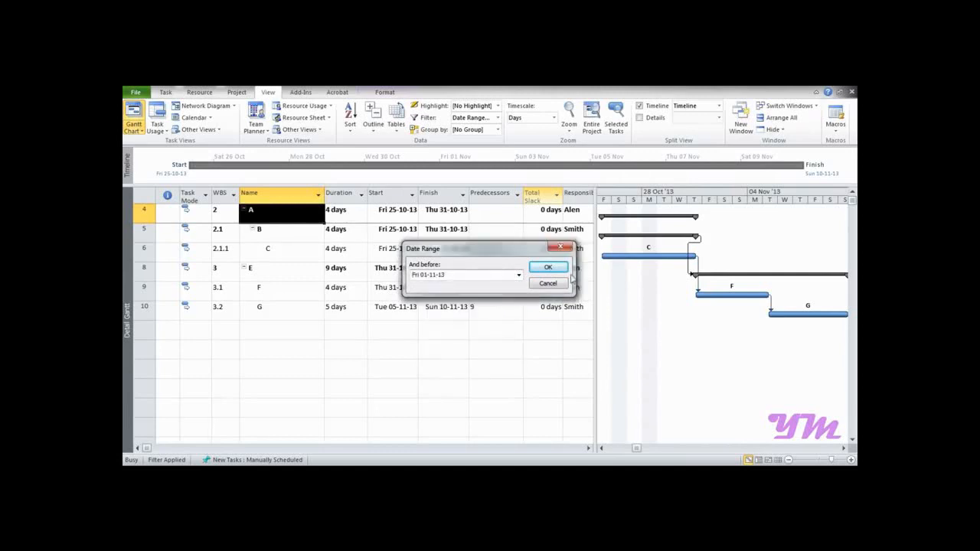
click(538, 270)
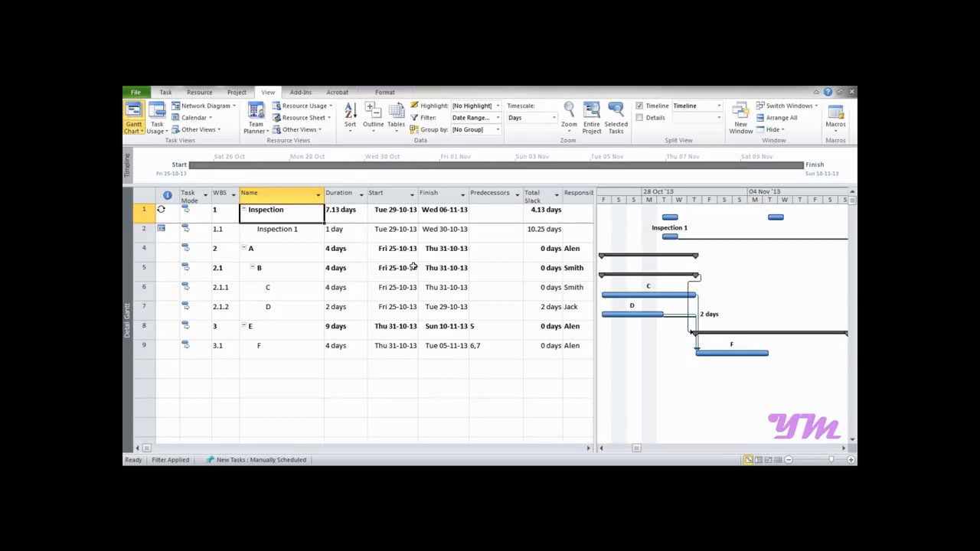
Create a new filter named New Interactive filter with Responsibility as the field of its first condition.
click(498, 119)
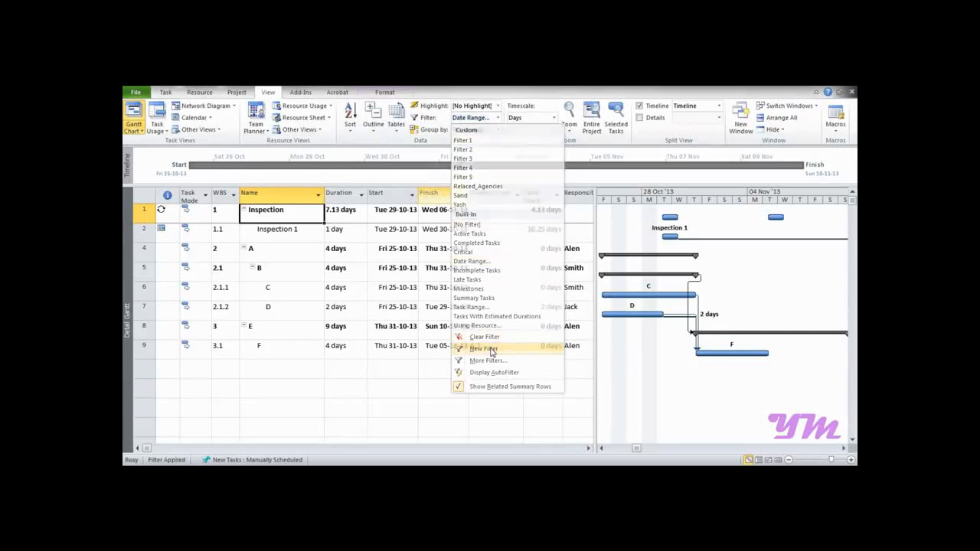
click(493, 350)
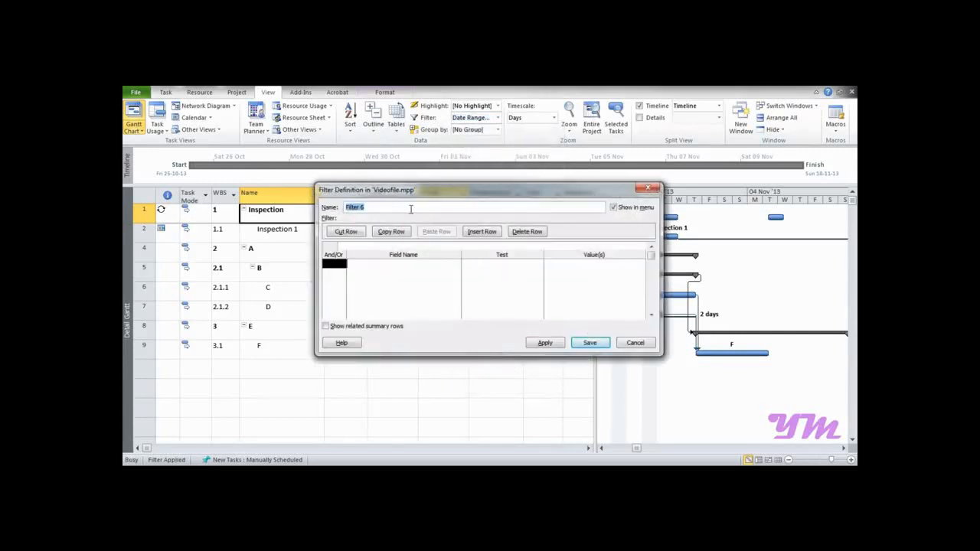
text(New Interactive filter)
click(404, 263)
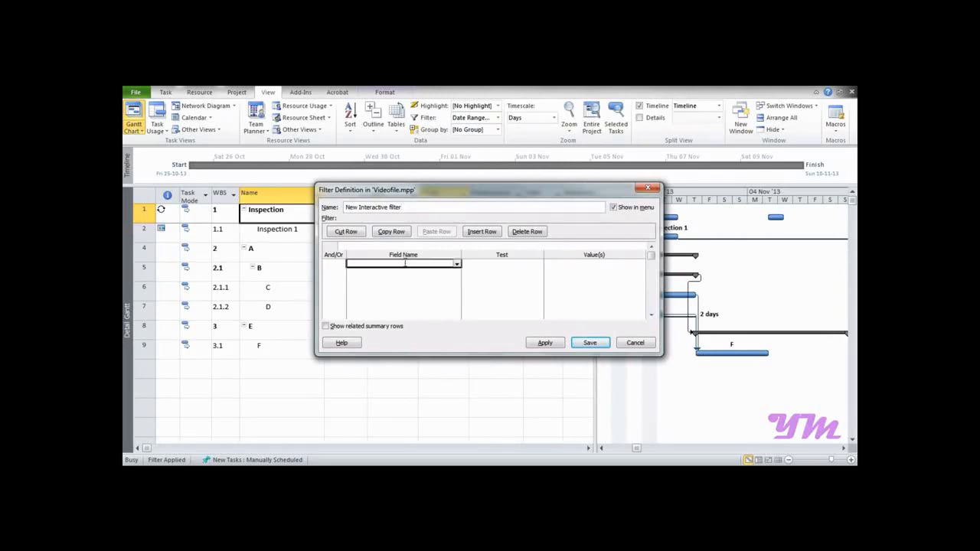
click(457, 265)
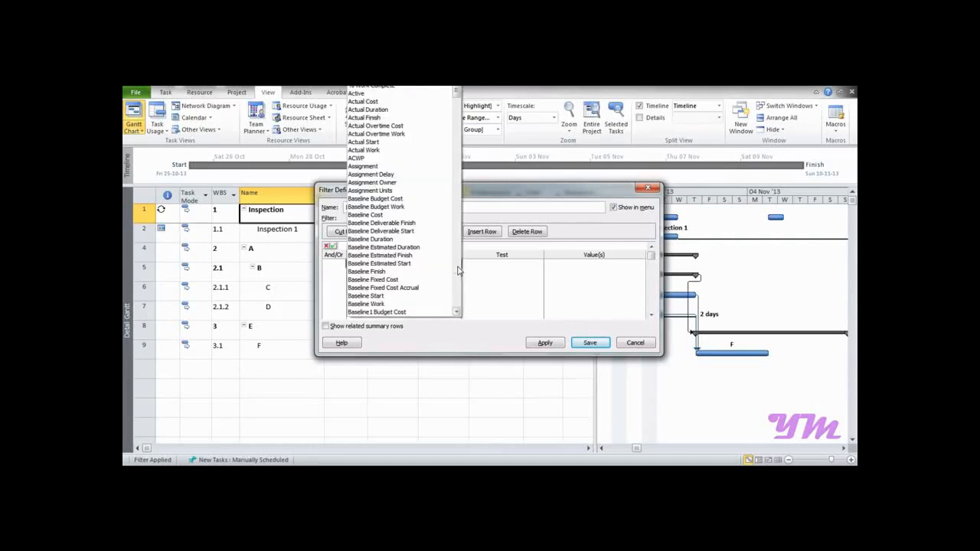
scroll(458, 270, down, 20)
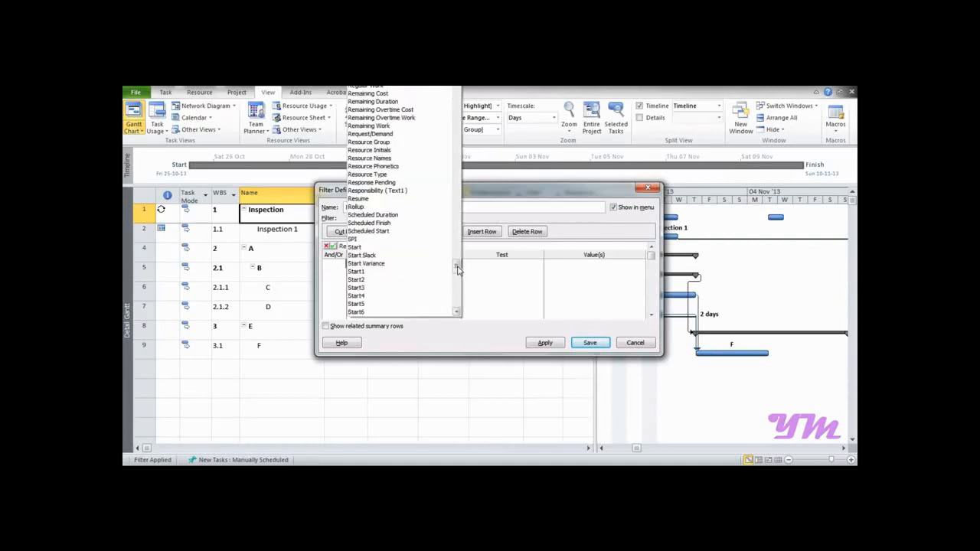
click(386, 191)
Set the Responsibility condition's test to equals and its value to the interactive prompt "Who is responsible:"?
click(528, 265)
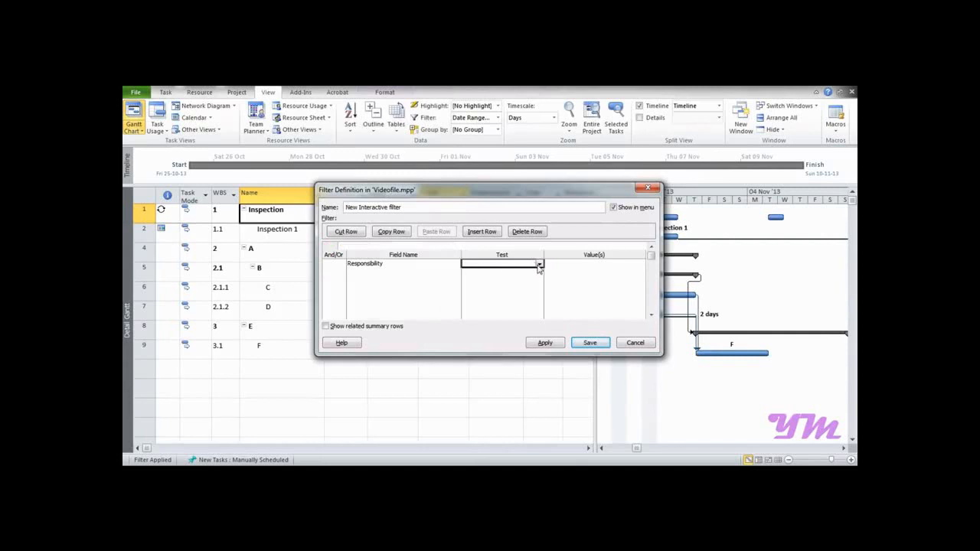
click(539, 265)
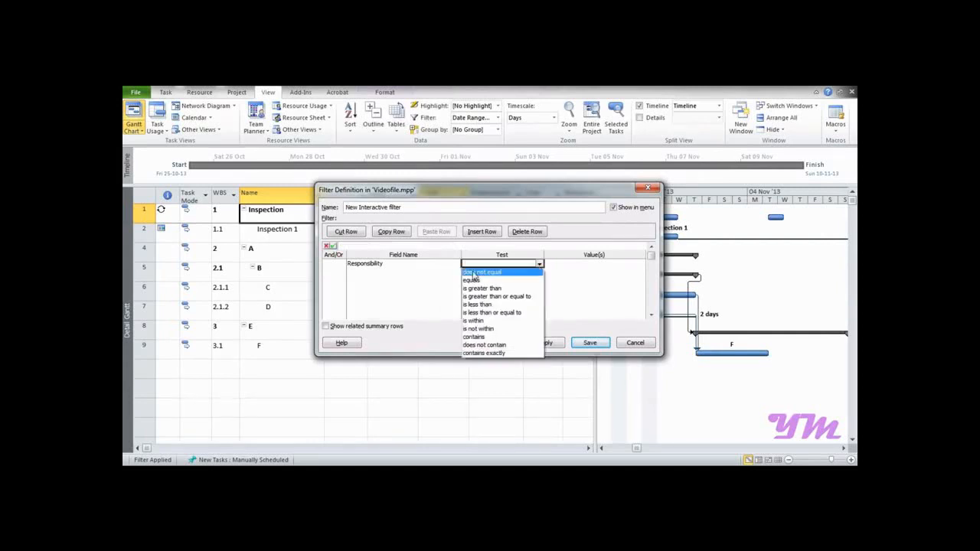
click(470, 280)
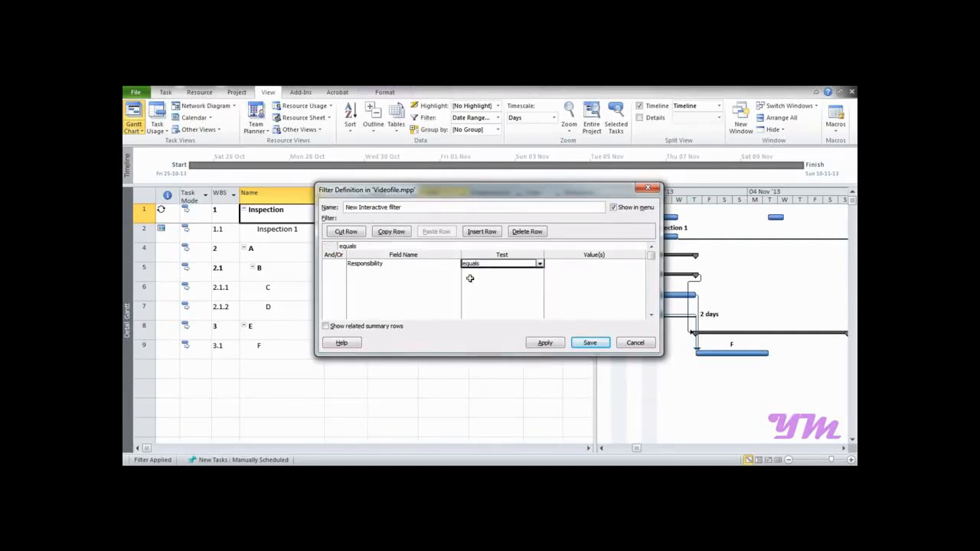
click(558, 267)
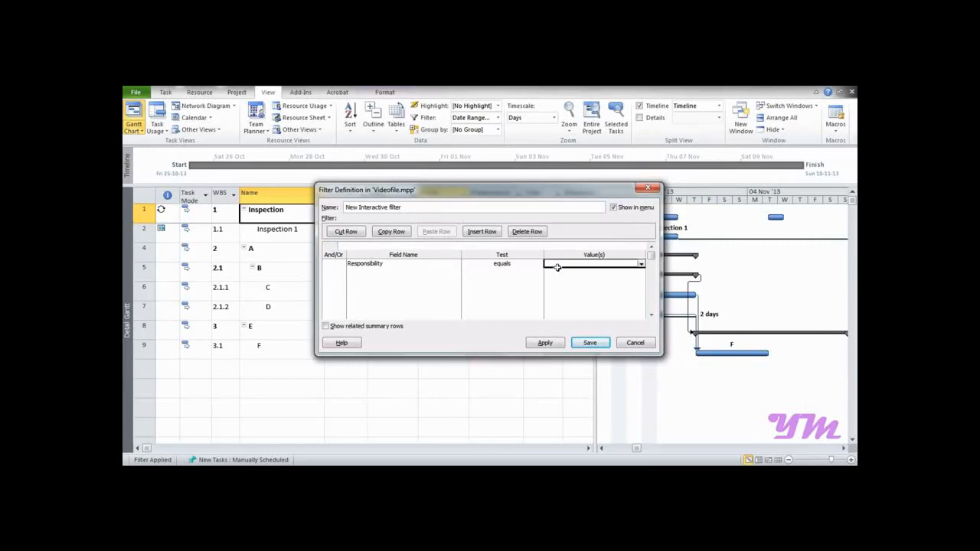
text("WHo)
key(BackSpace)
key(BackSpace)
text(ho is responsible)
click(339, 274)
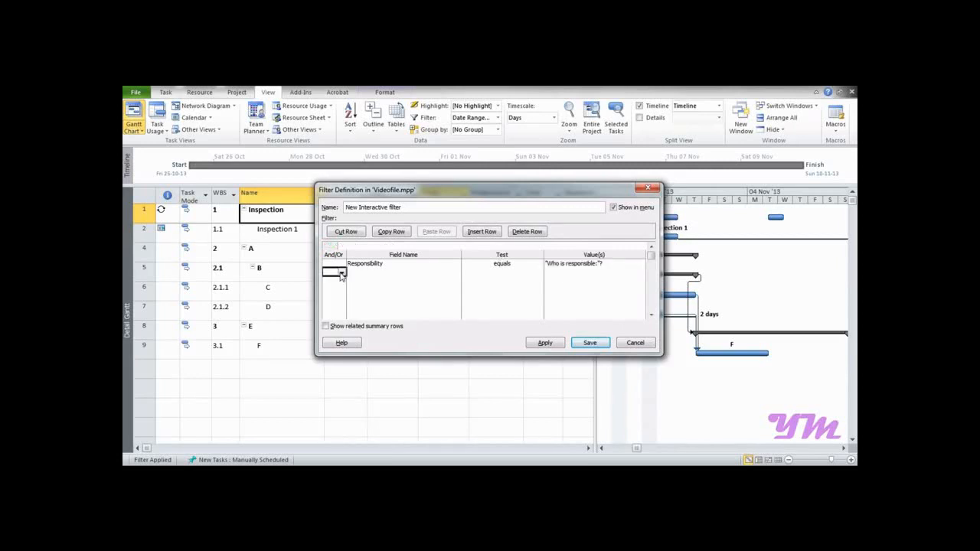
Add a second condition to the New Interactive filter, joined by And, with Total Slack as its field.
click(342, 273)
click(329, 281)
click(363, 274)
click(457, 274)
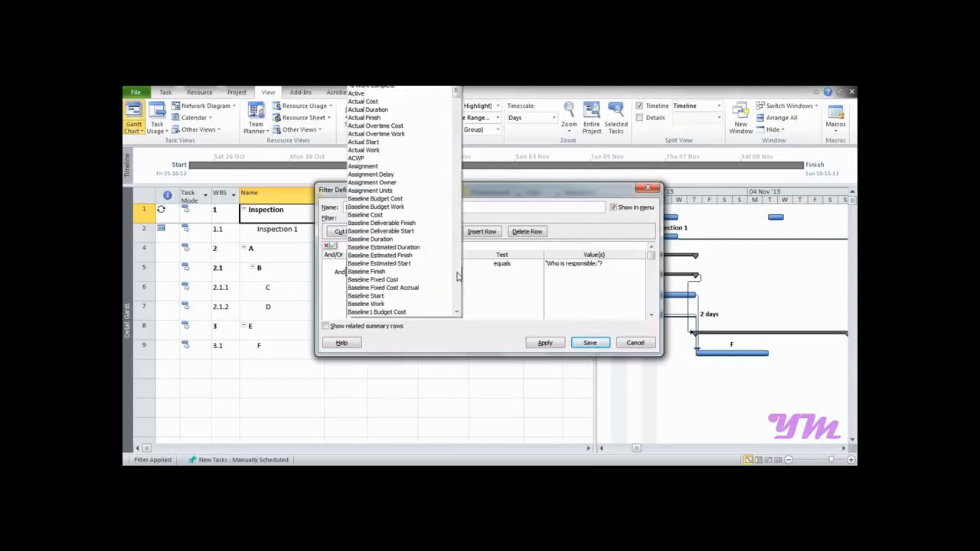
scroll(458, 275, down, 15)
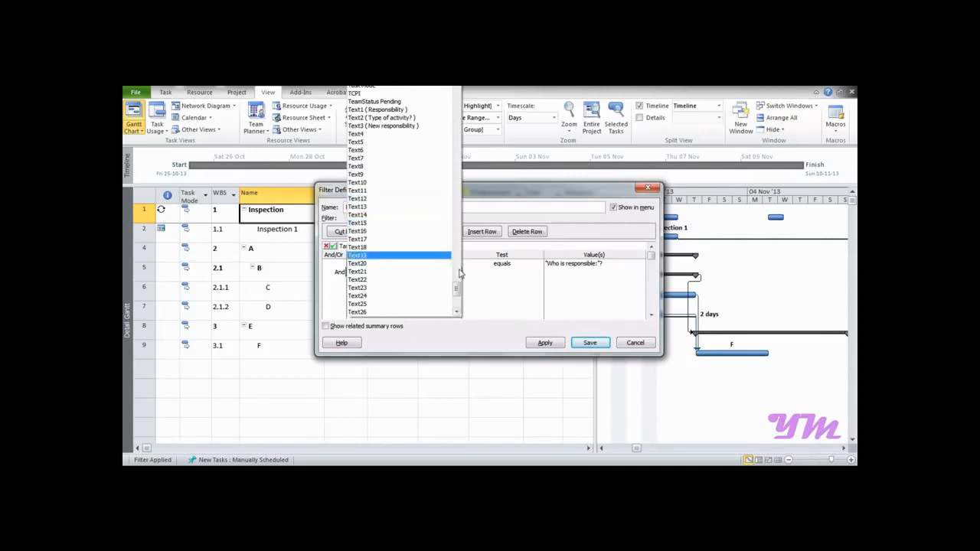
scroll(474, 290, up, 5)
click(499, 291)
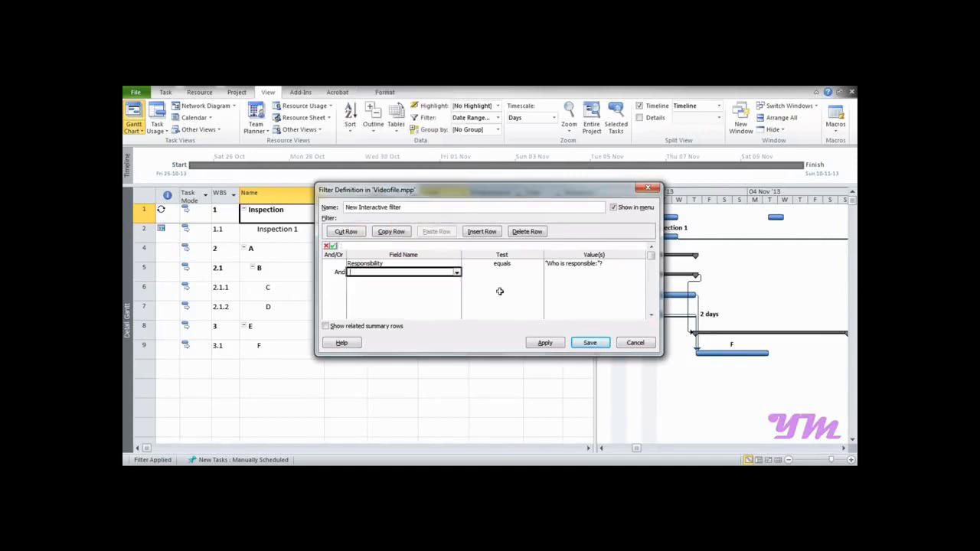
text(Total Slack)
Set the Total Slack condition's test to equals and its value to the interactive prompt "Enter the value of Slack:"?
click(501, 277)
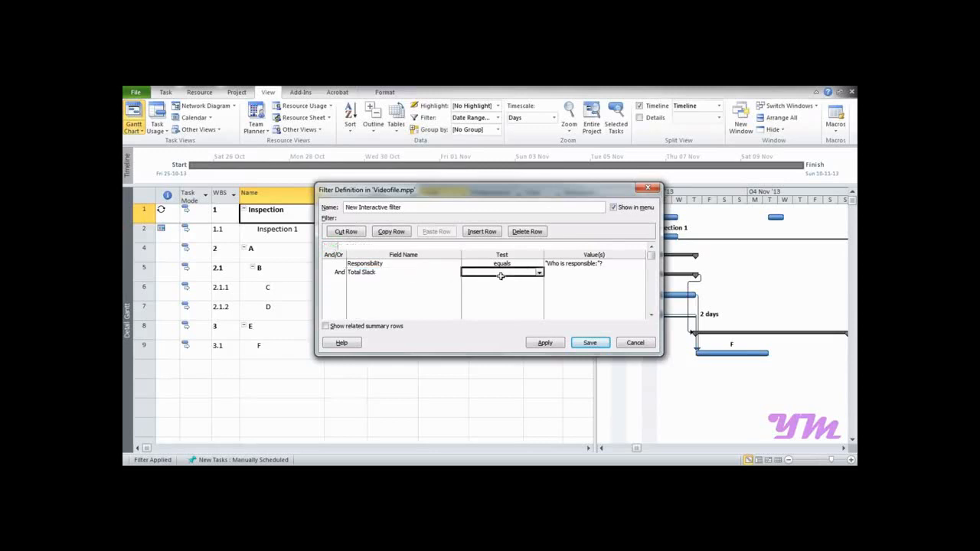
click(539, 273)
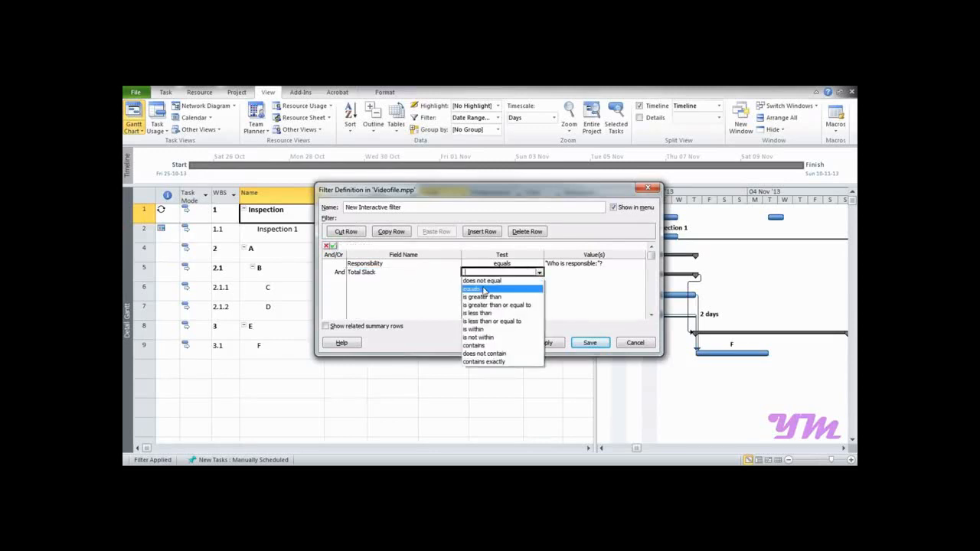
click(483, 285)
click(589, 274)
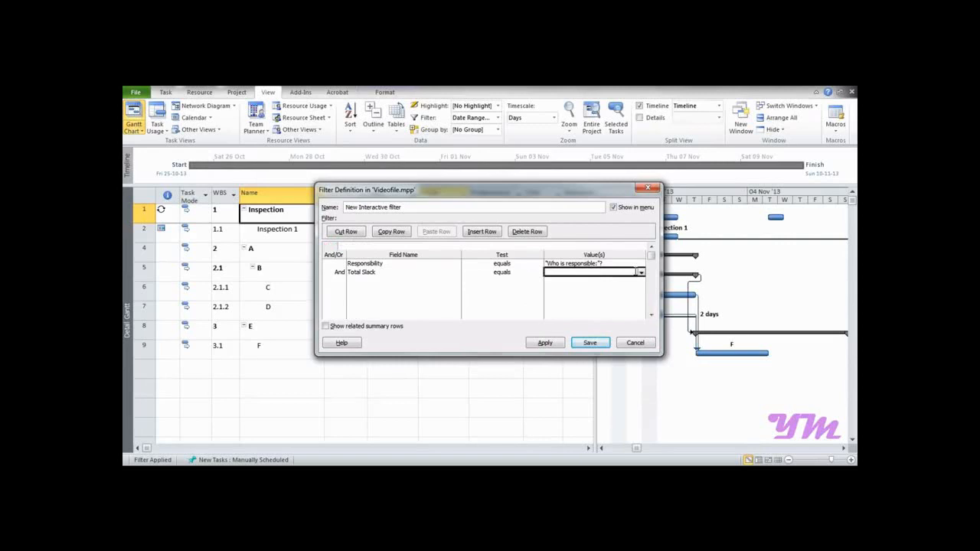
text(Enter)
key(BackSpace)
key(BackSpace)
key(BackSpace)
key(BackSpace)
key(BackSpace)
text("Enter the value)
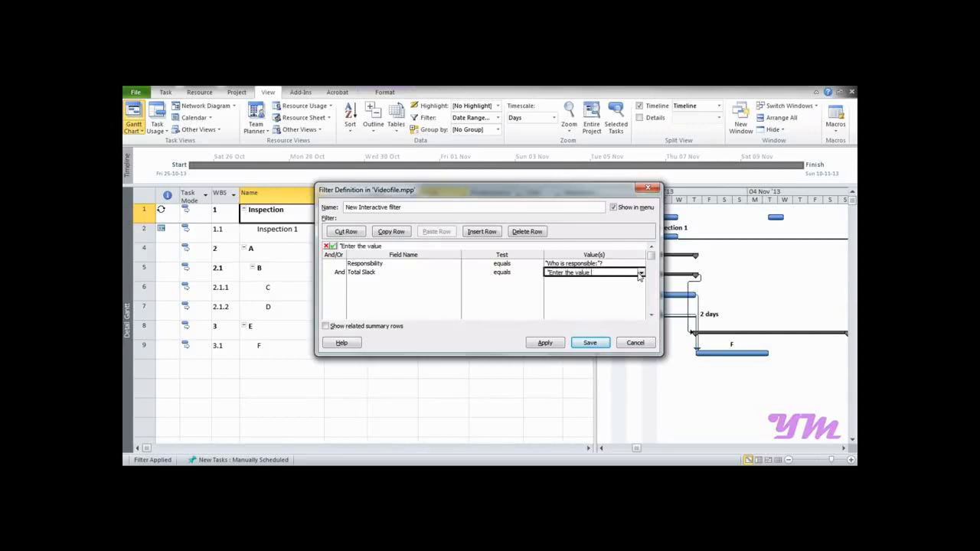
text( of Slack:"?)
Apply the interactive filter, answering its prompts with the person responsible for task F and a slack value of 0.
click(561, 345)
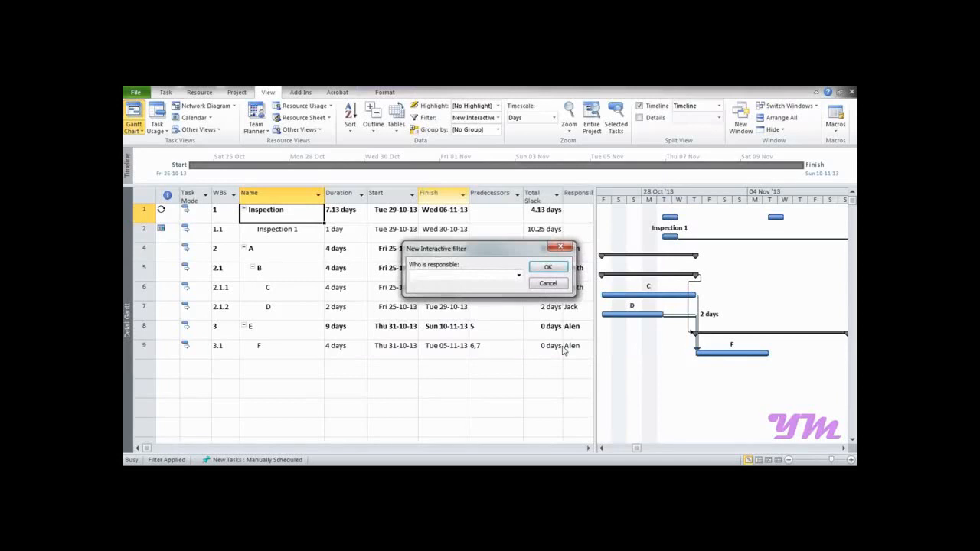
click(520, 277)
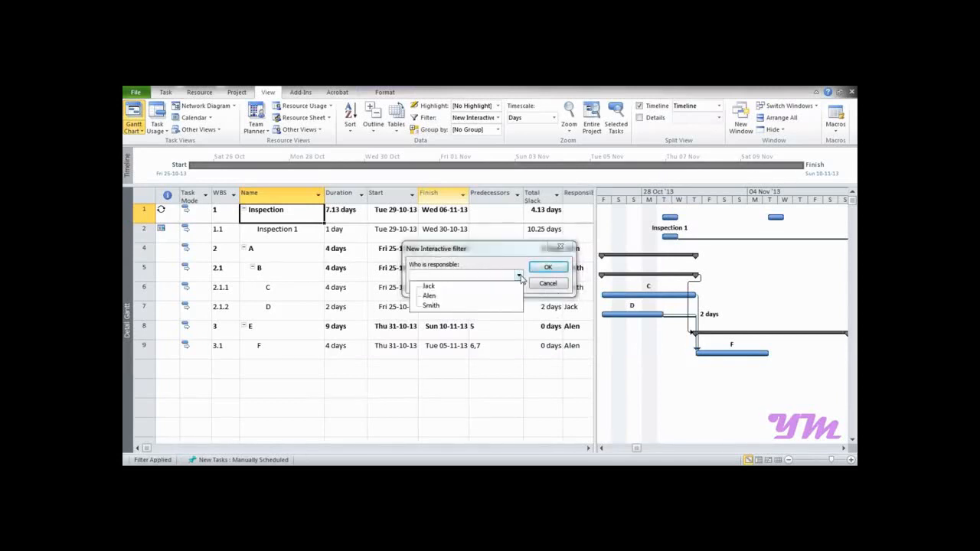
click(435, 300)
click(533, 269)
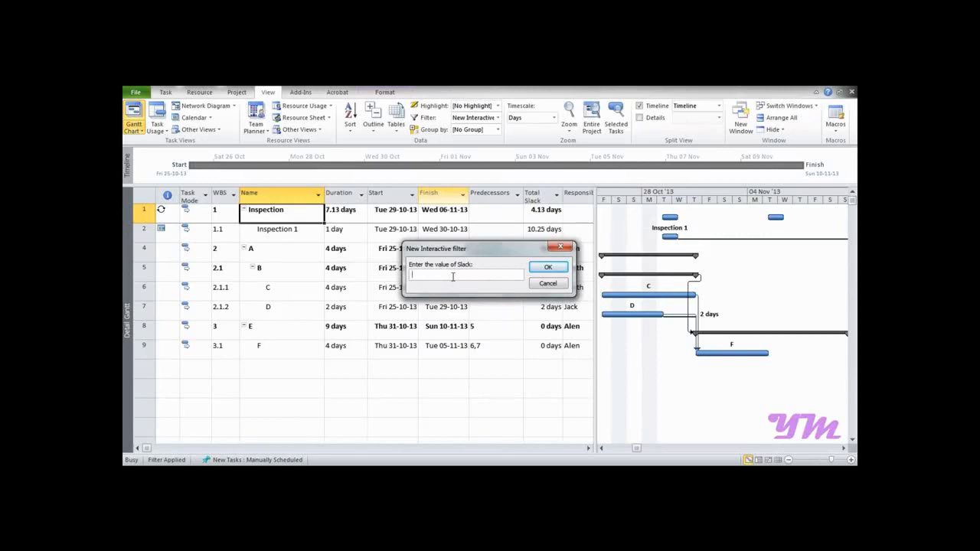
text(0)
click(547, 268)
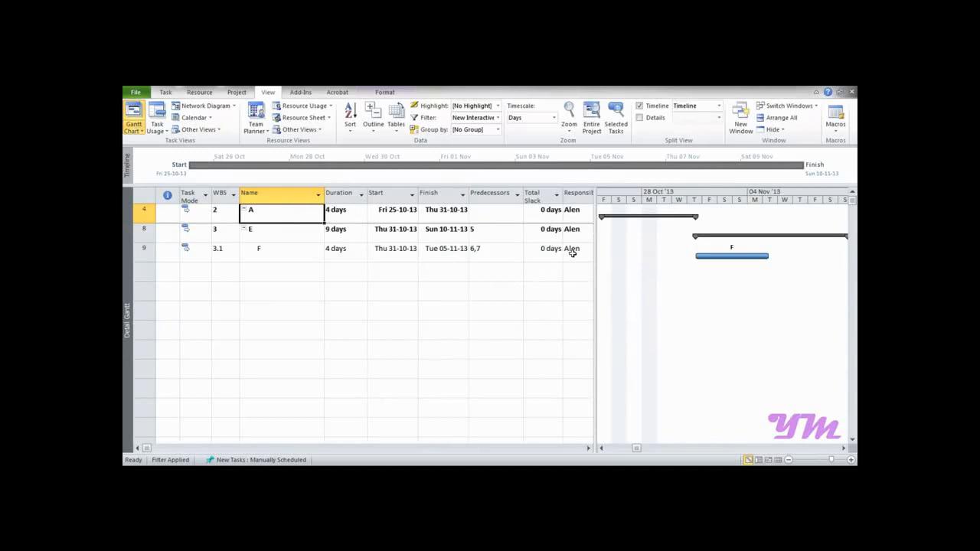
Remove the interactive filter from the task list.
click(498, 118)
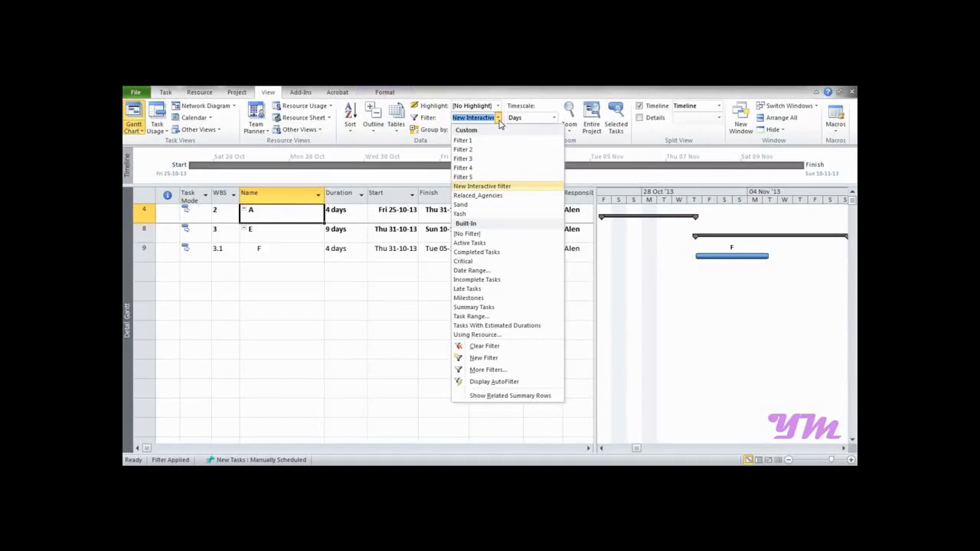
click(467, 234)
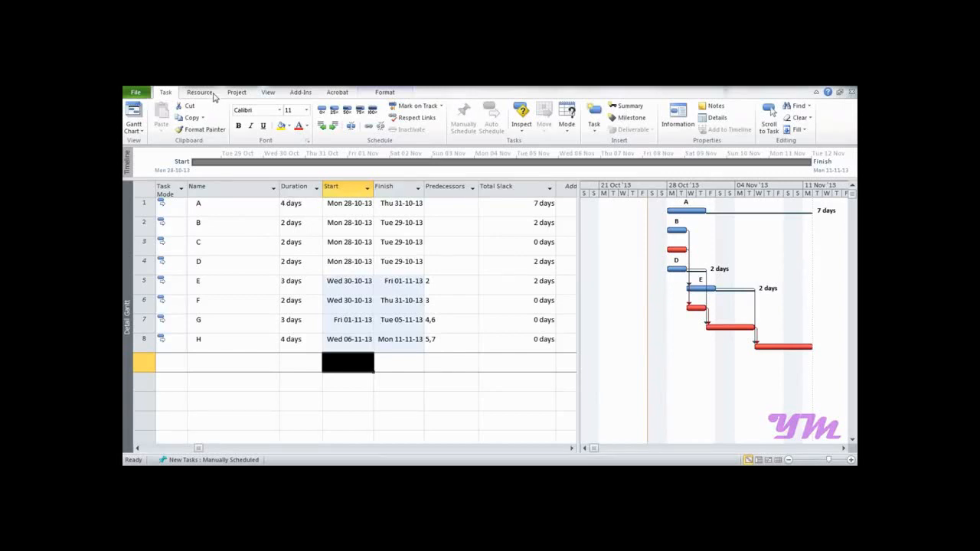
Display the Resource Sheet and add a resource named R with the type Work.
click(266, 93)
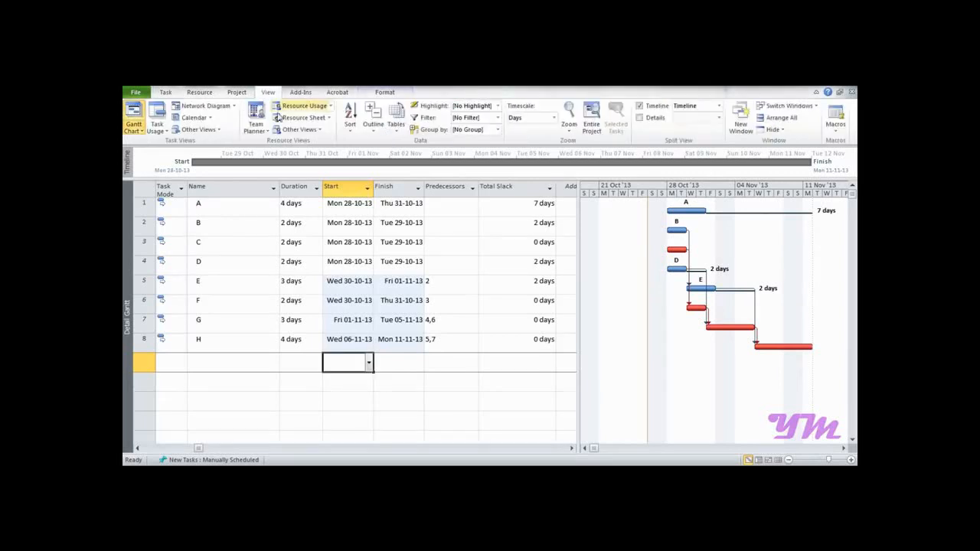
click(308, 119)
click(227, 196)
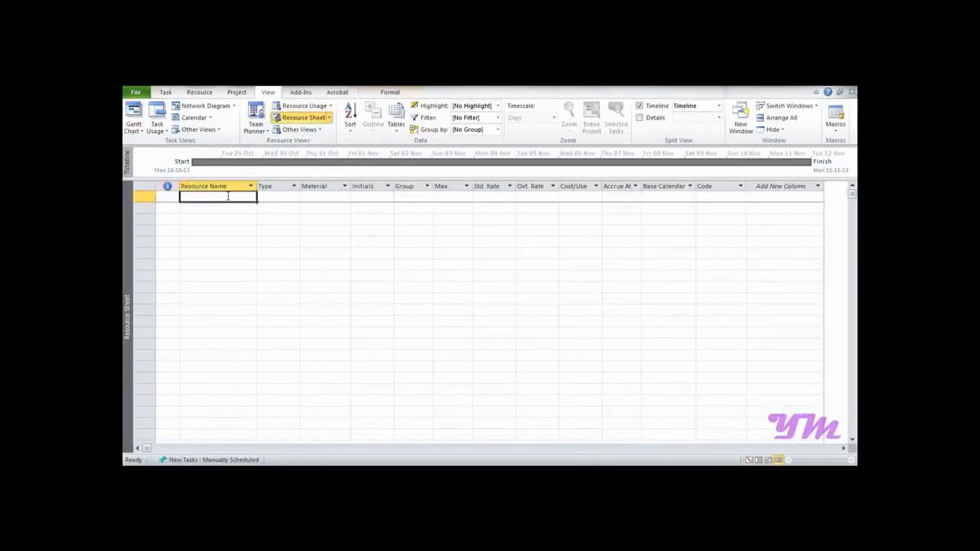
text(R)
key(Tab)
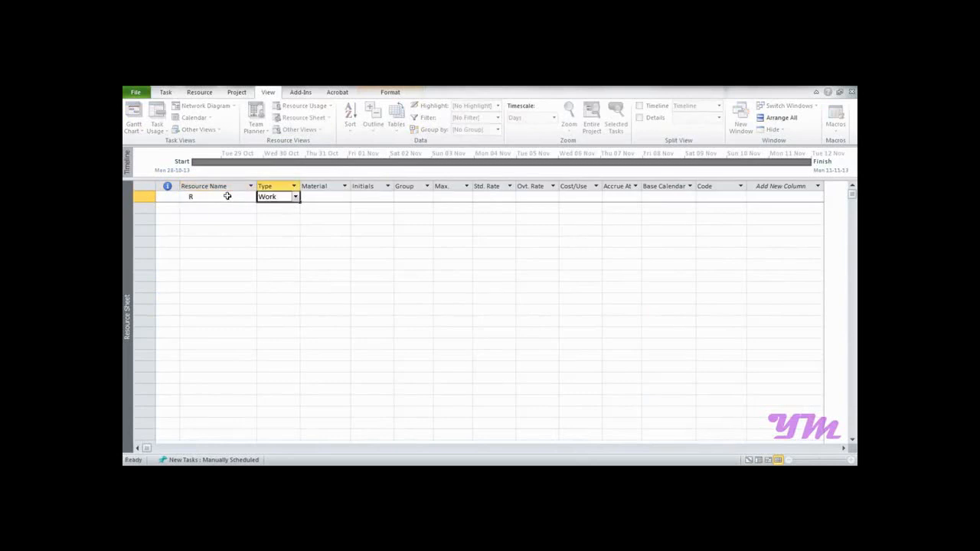
click(295, 197)
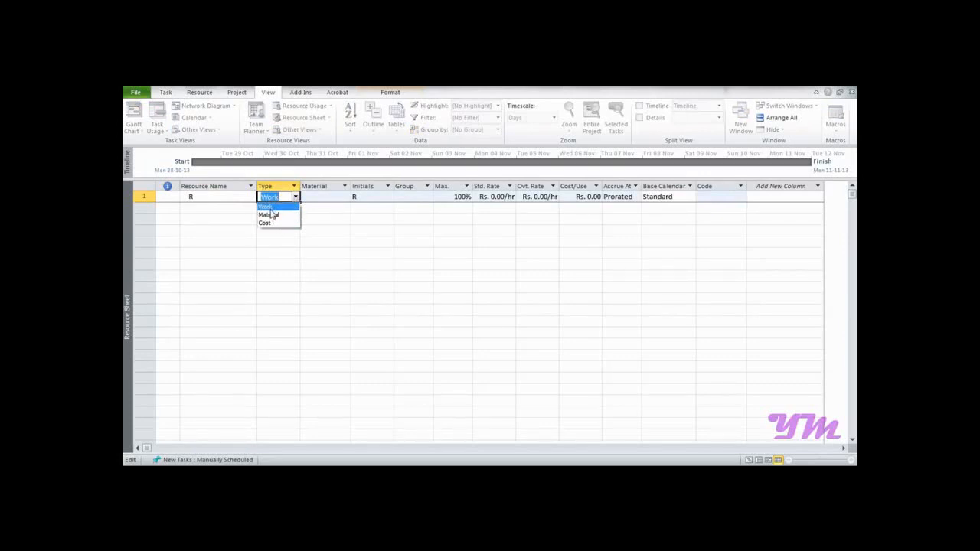
click(268, 209)
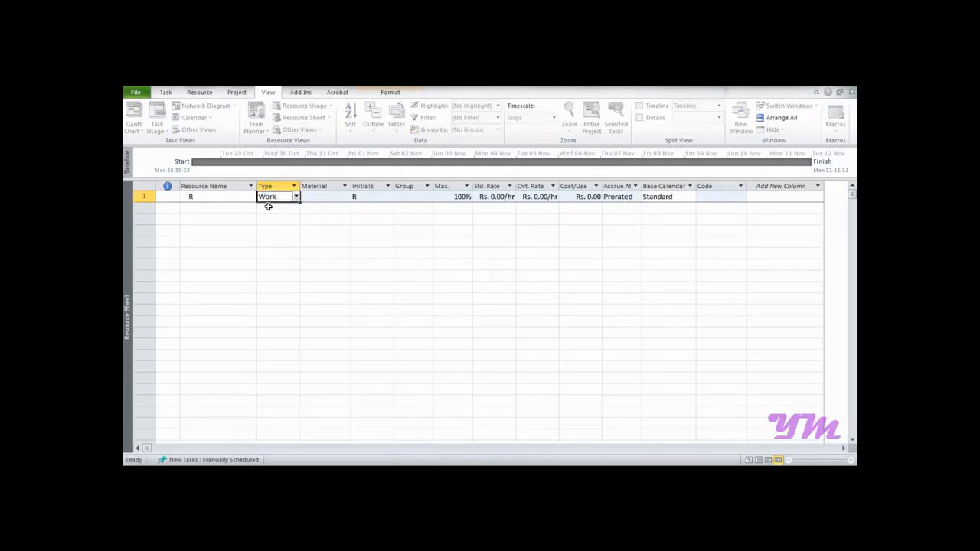
Enter R as the initials of resource R.
click(337, 196)
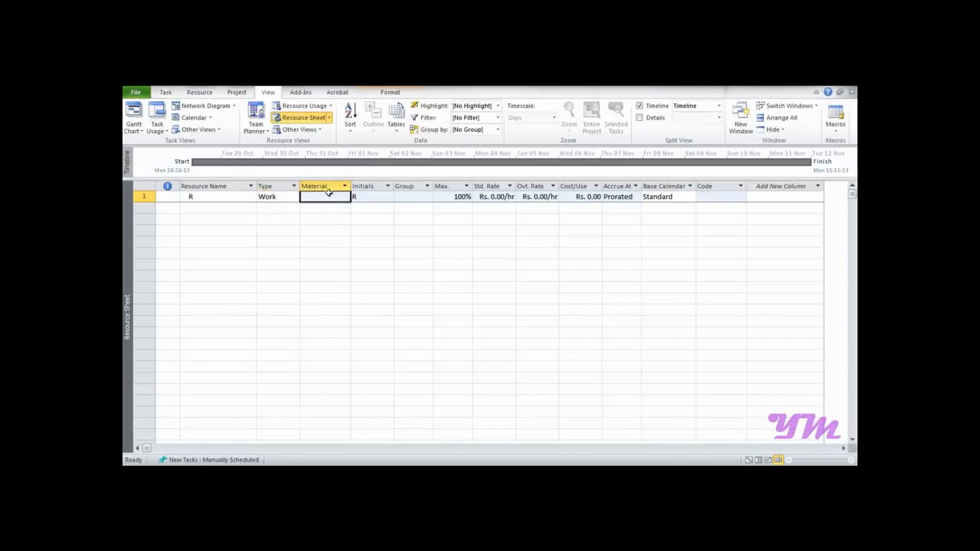
click(368, 197)
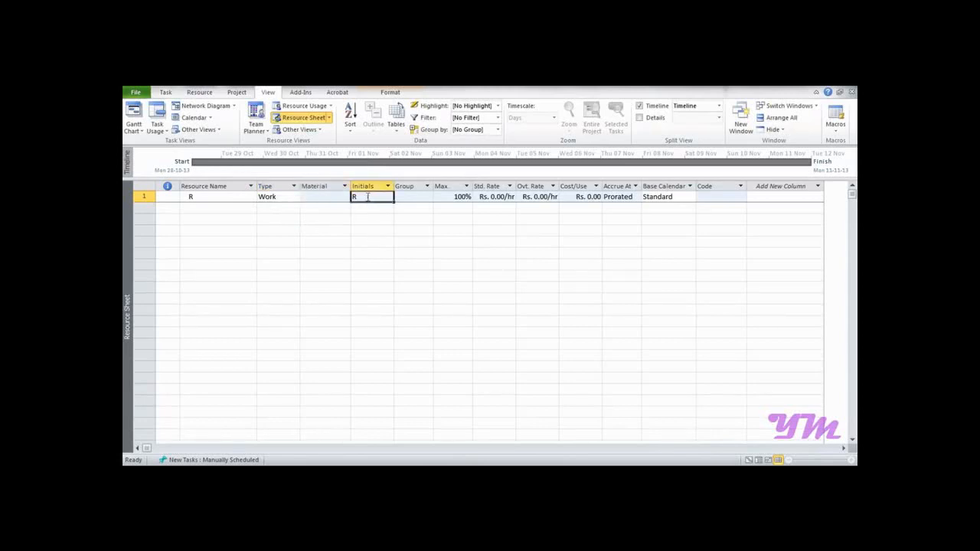
text(r)
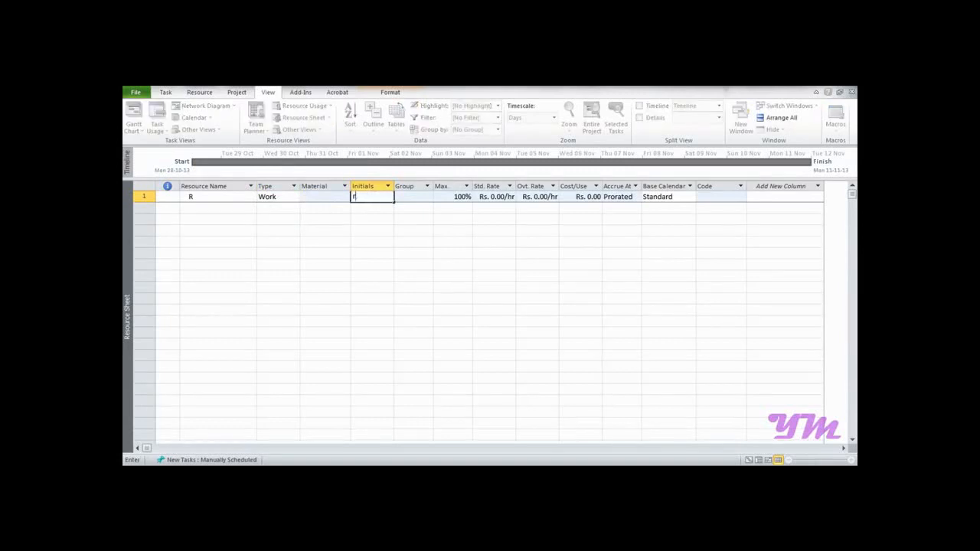
text(R)
Change the schedule options so that assignment units are shown as decimals instead of percentages.
click(454, 197)
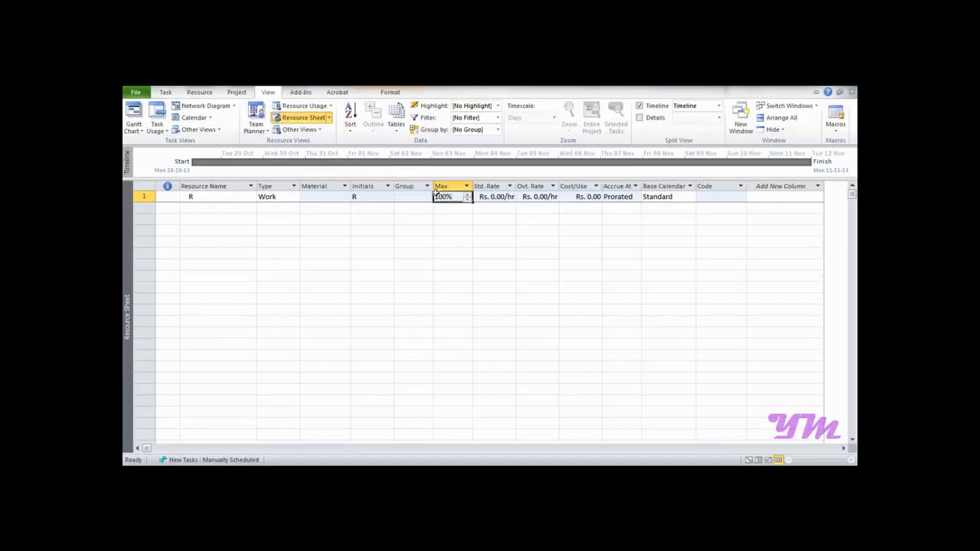
click(135, 93)
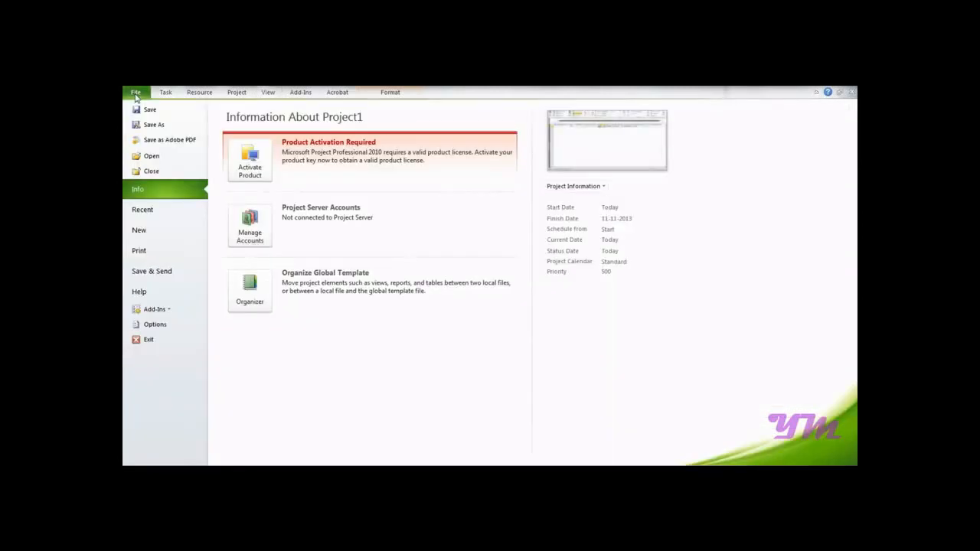
click(155, 324)
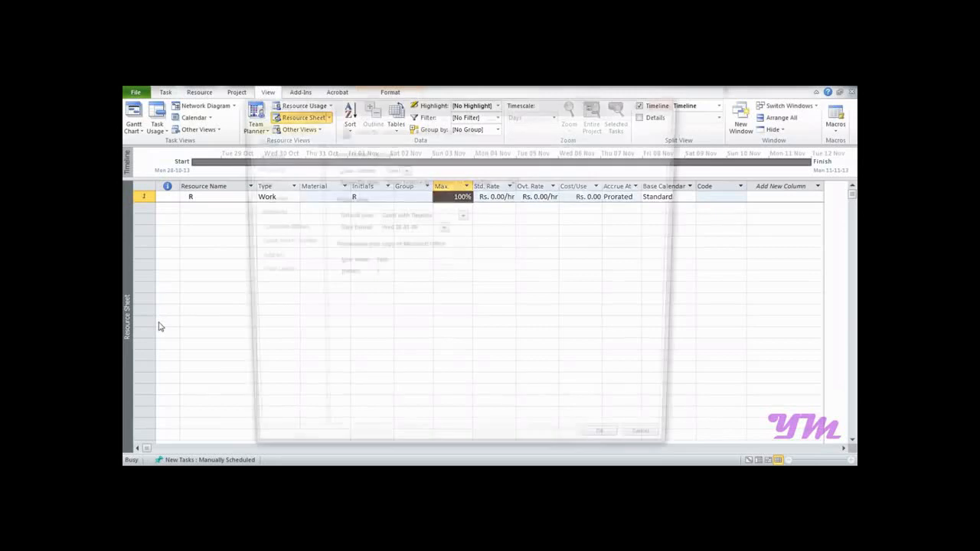
click(263, 154)
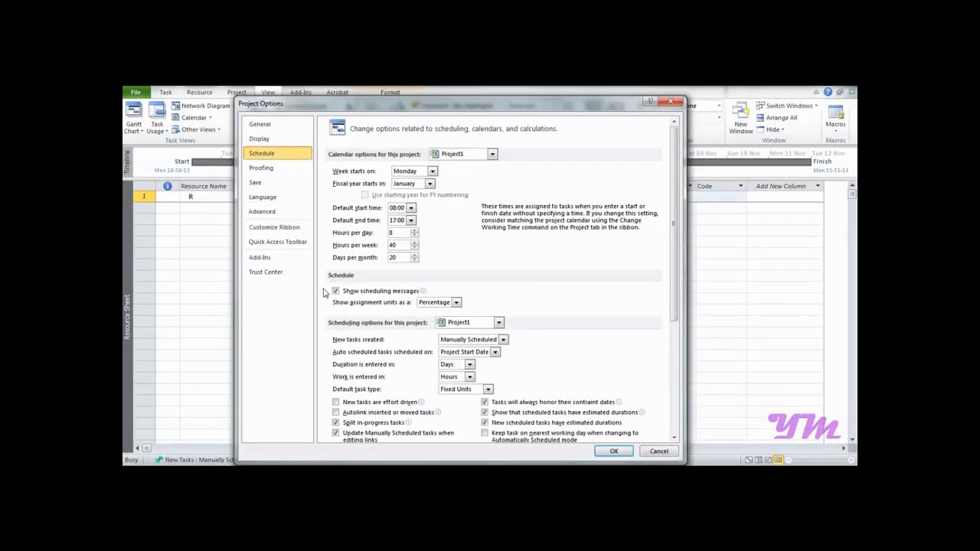
click(421, 305)
click(427, 323)
click(604, 451)
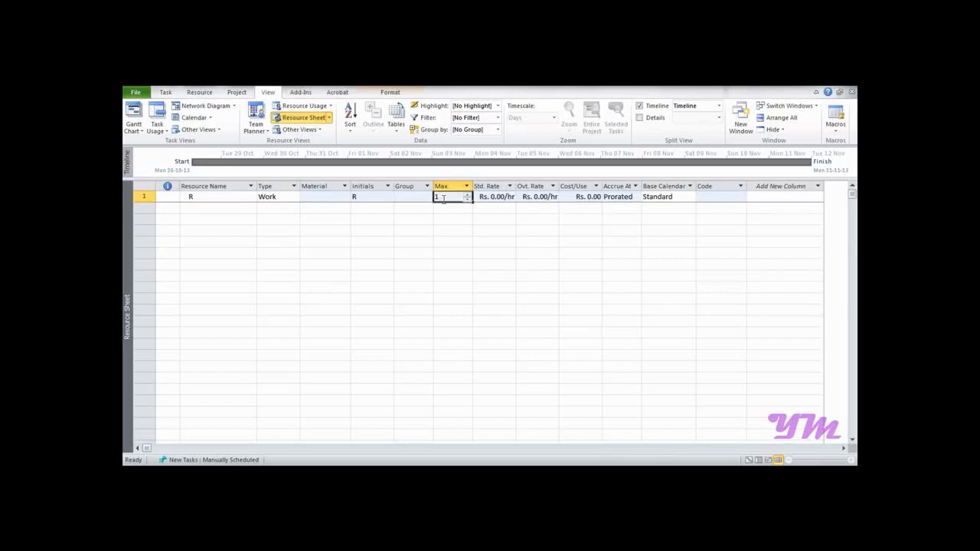
Set resource R's maximum units to 10 and its standard rate to 100 per day.
text(10)
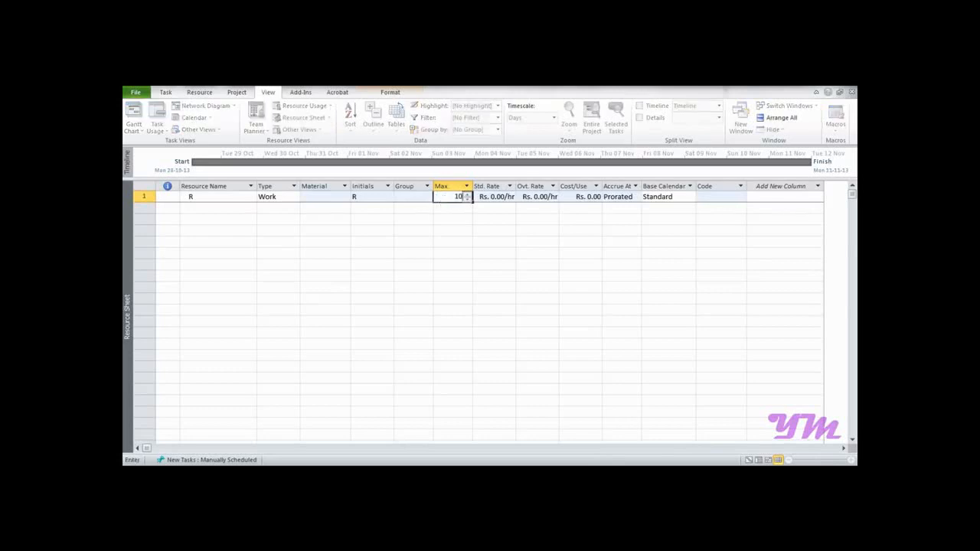
key(Tab)
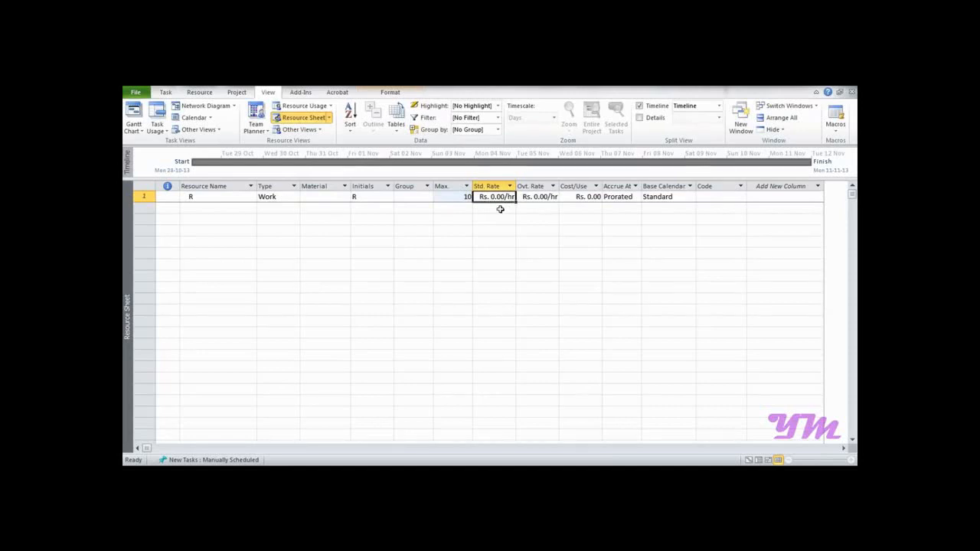
text(100)
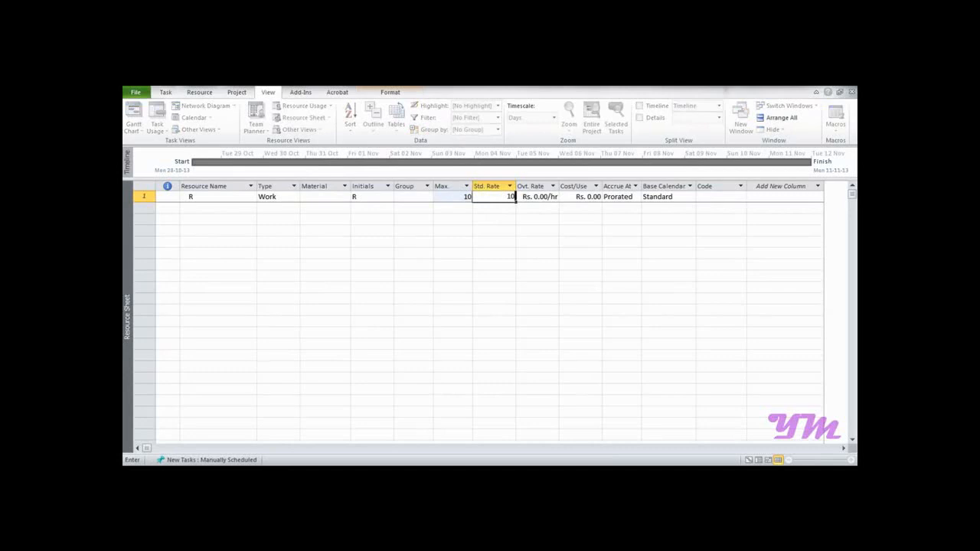
text(/D)
key(Return)
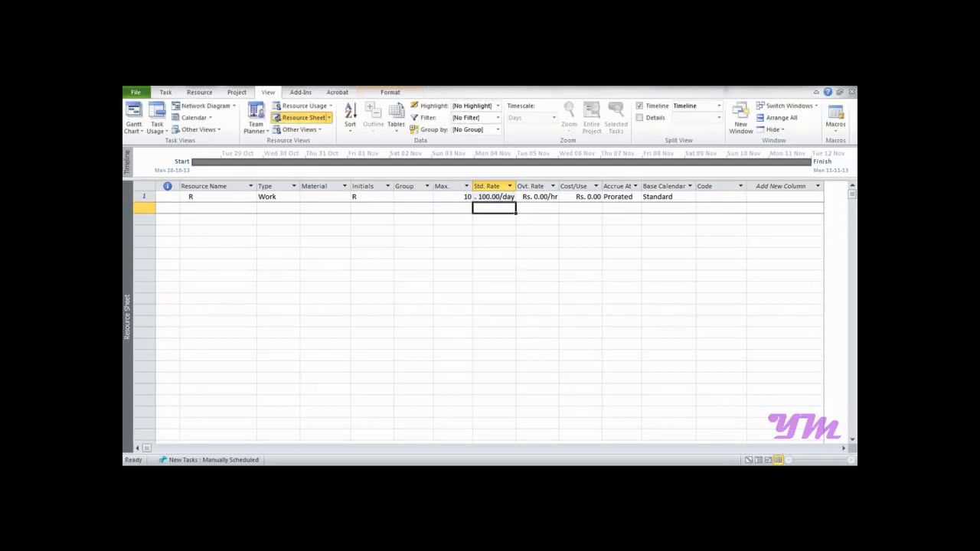
click(218, 205)
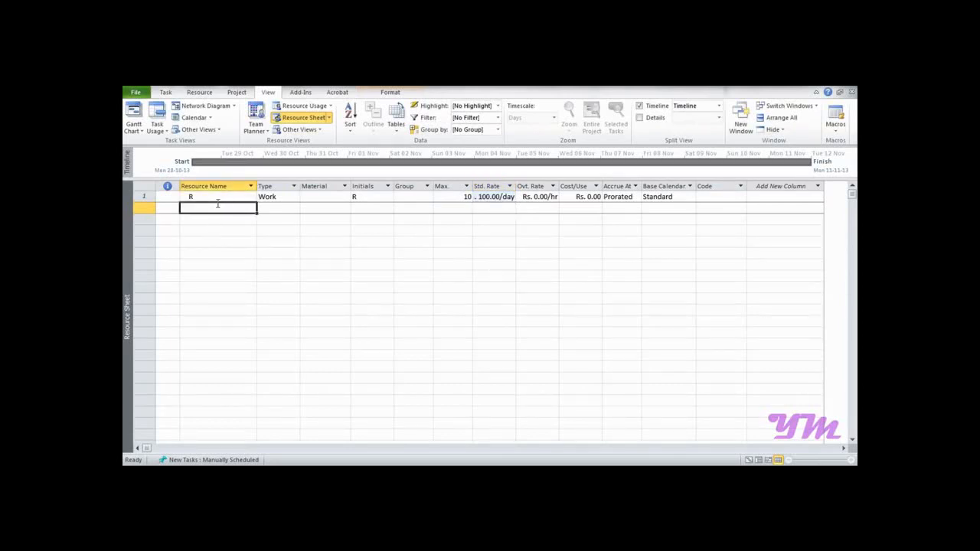
text(SSDS)
key(BackSpace)
key(BackSpace)
key(BackSpace)
key(BackSpace)
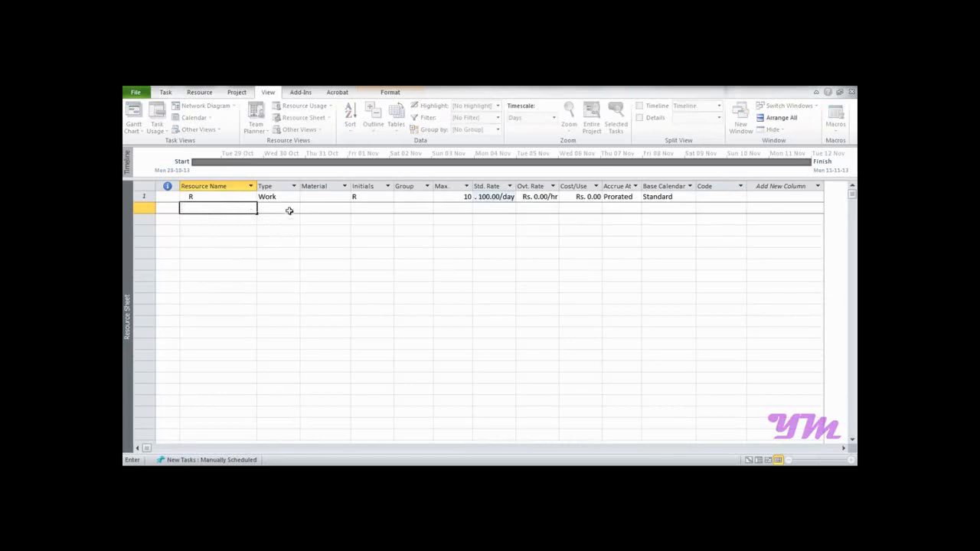
Switch to the Detail Gantt view and widen the task table to expose the new column area.
click(168, 94)
click(134, 127)
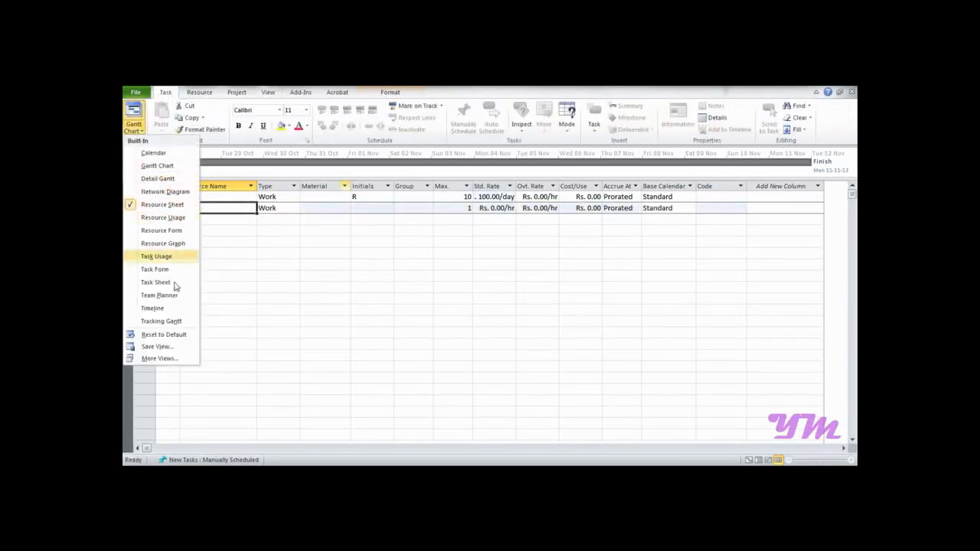
click(167, 180)
drag(578, 332, 674, 334)
Add a Resource Names column beside Total Slack and view the resources available for task A.
click(652, 189)
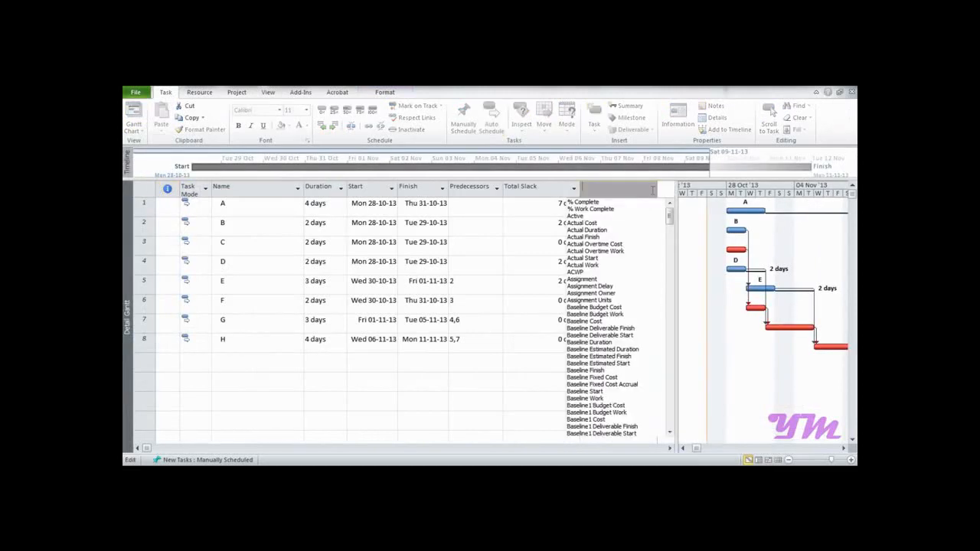
text(RESource Group)
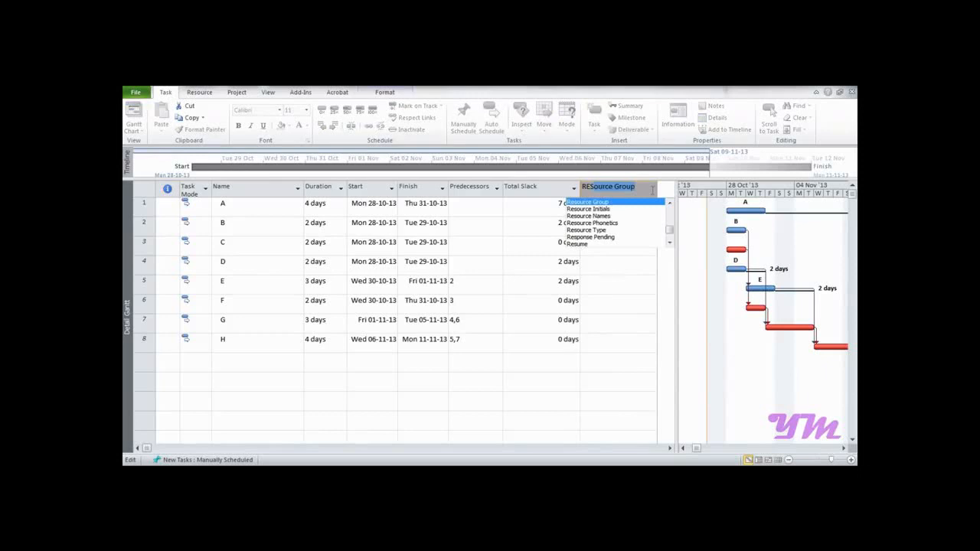
click(602, 216)
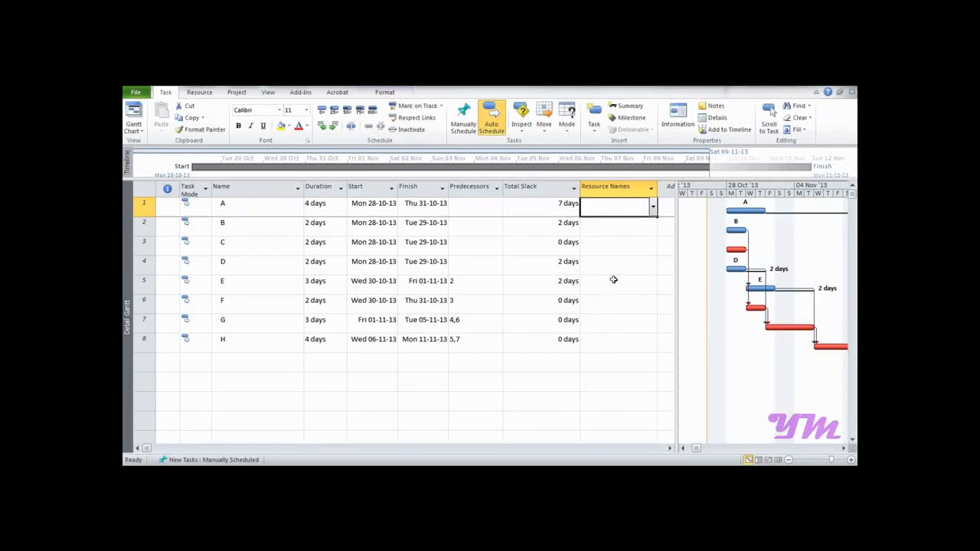
click(656, 211)
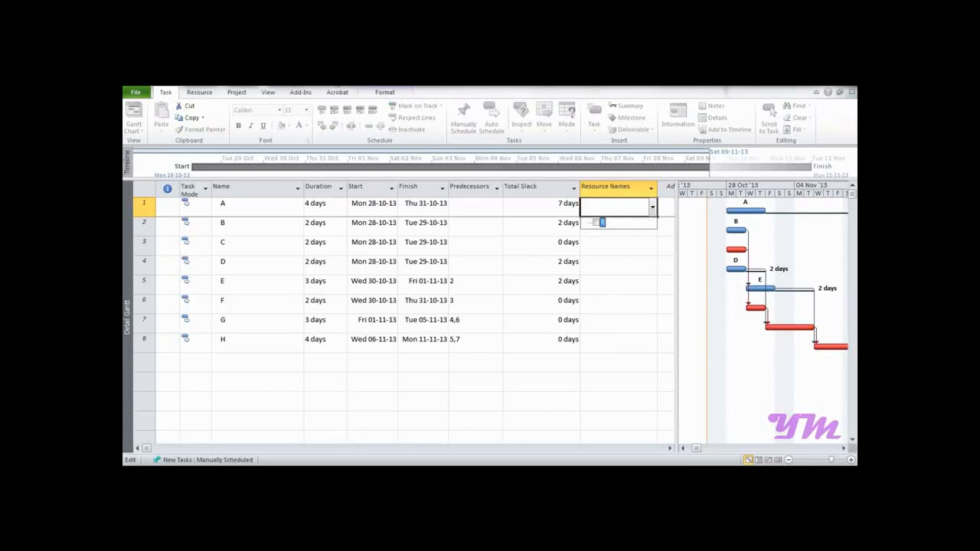
key(Escape)
Switch to the Task Details Form view.
click(134, 131)
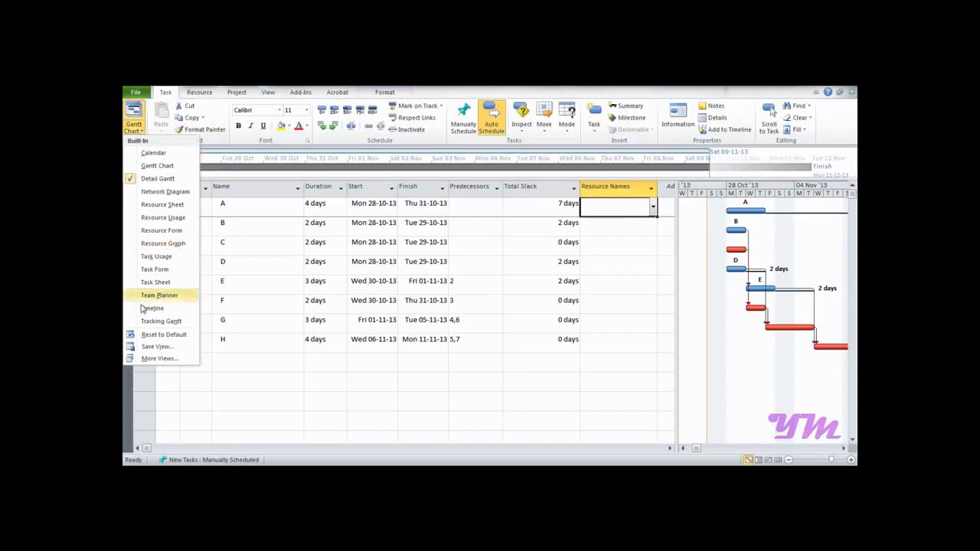
click(159, 358)
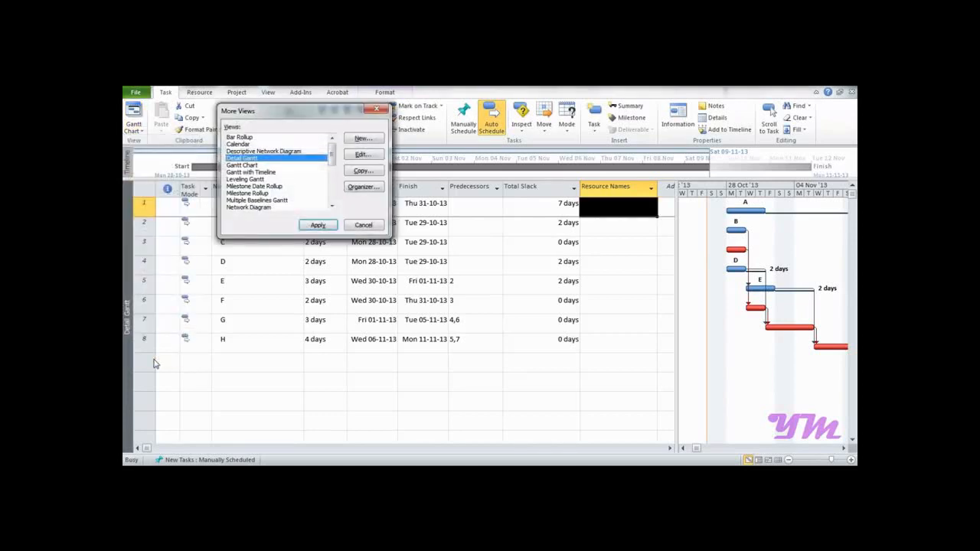
key(t)
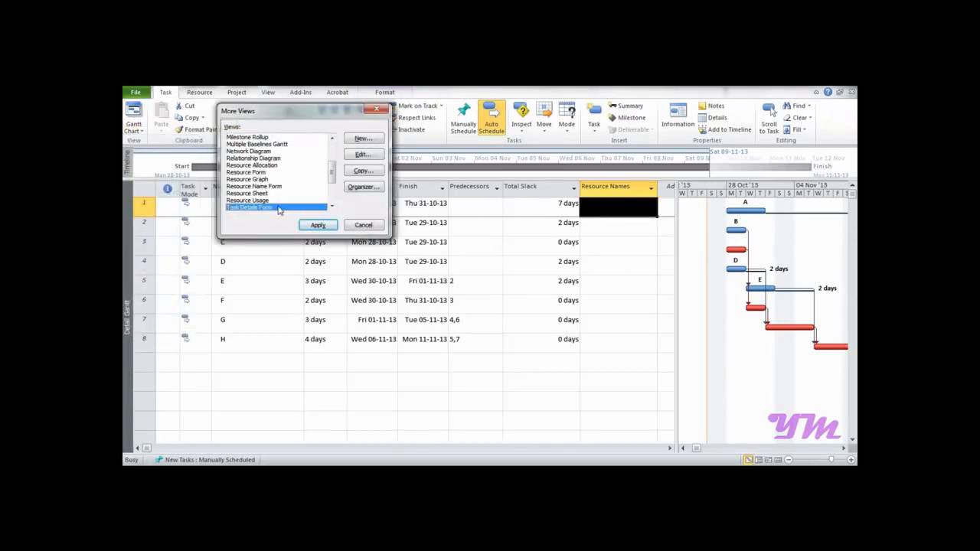
click(315, 224)
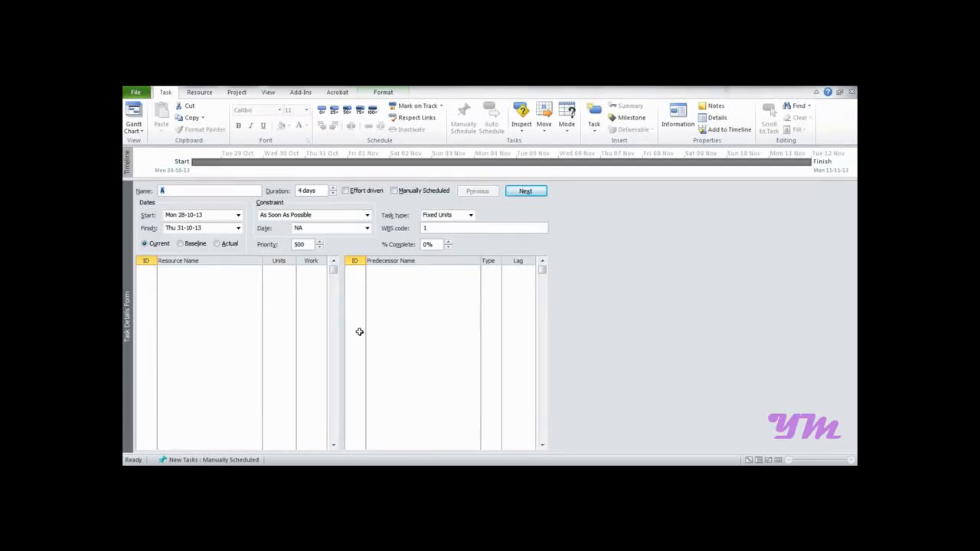
Set task A's type to Fixed Duration and leave it not effort driven.
click(347, 192)
click(349, 193)
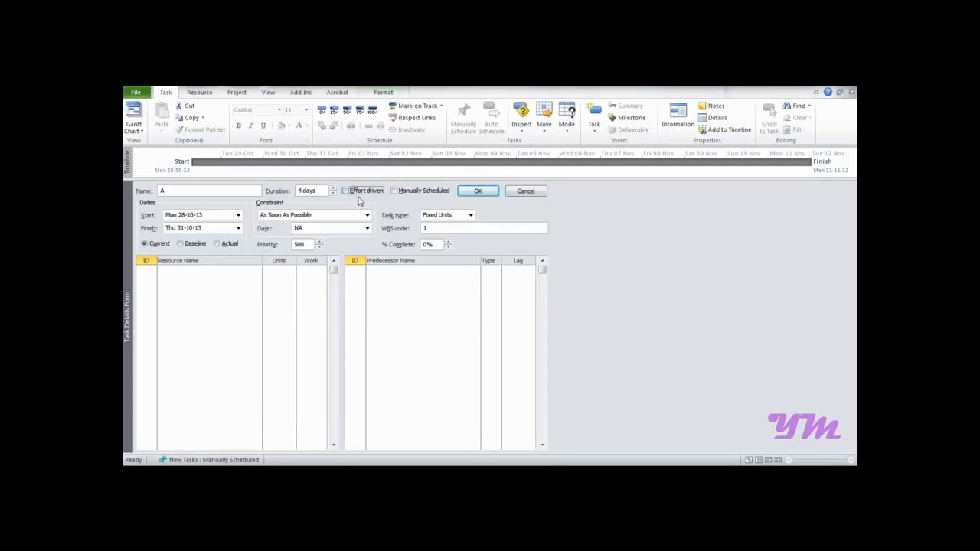
click(446, 216)
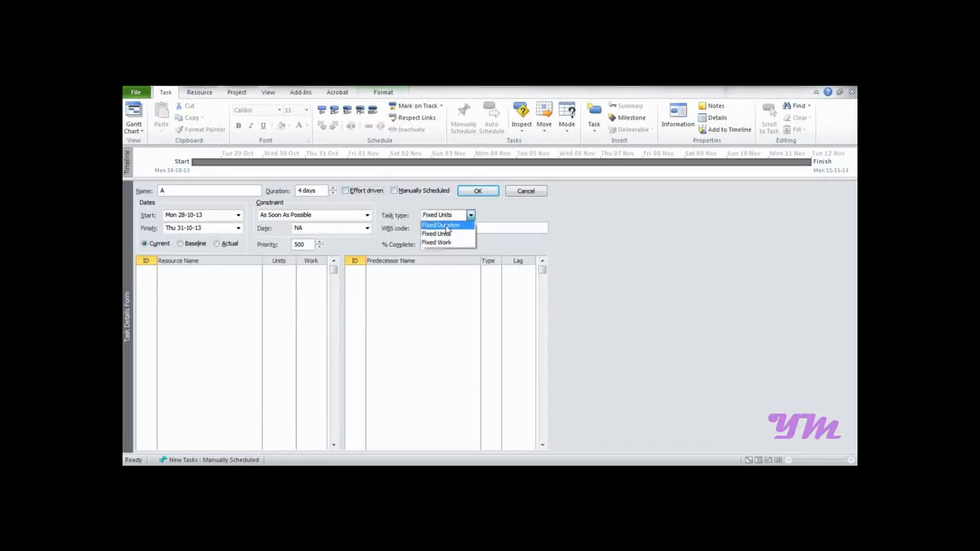
click(447, 226)
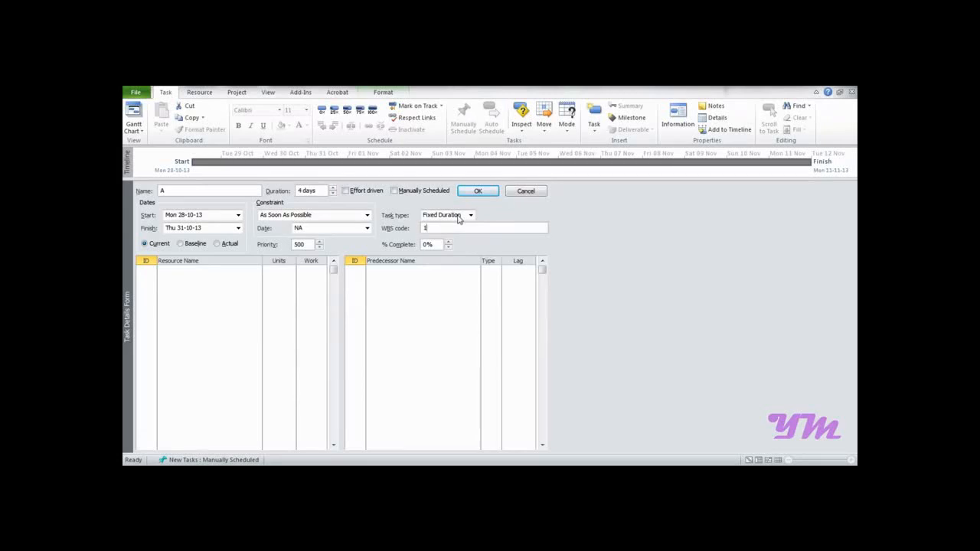
click(472, 216)
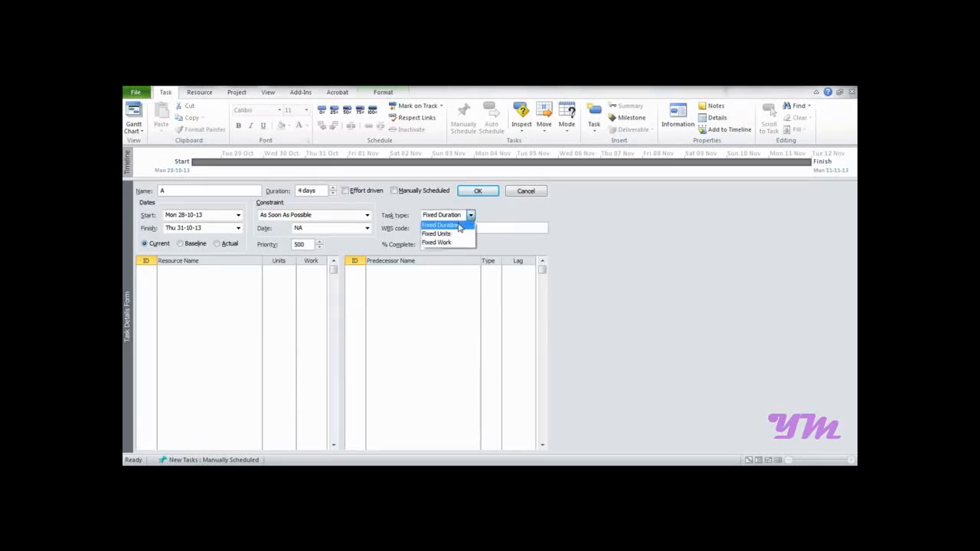
click(458, 225)
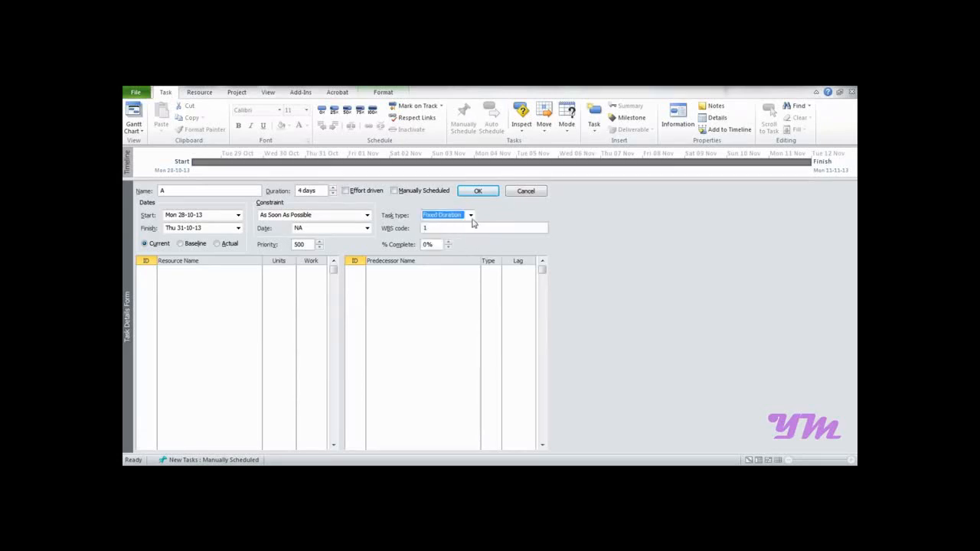
Assign resource R to task A with 9 units and apply the changes.
click(208, 270)
click(259, 270)
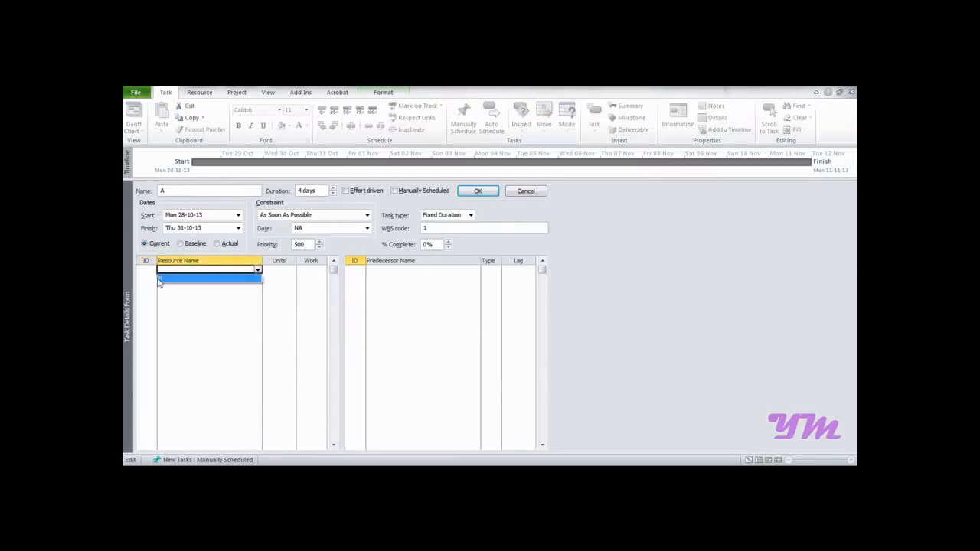
click(245, 279)
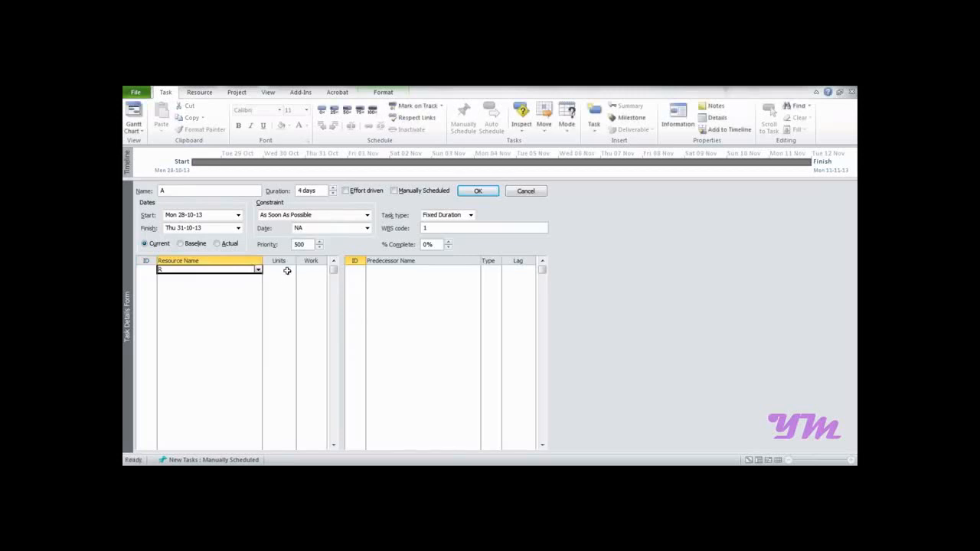
click(284, 270)
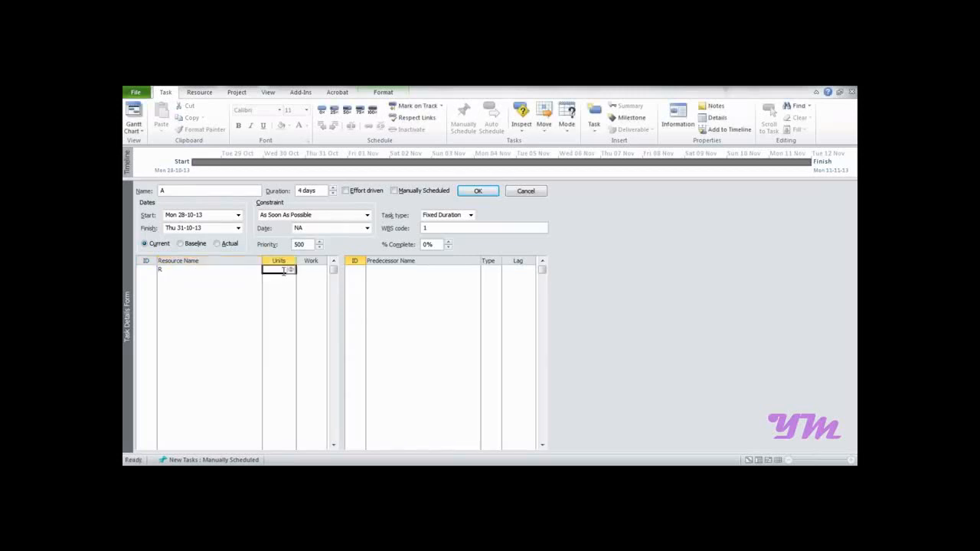
text(9)
click(281, 281)
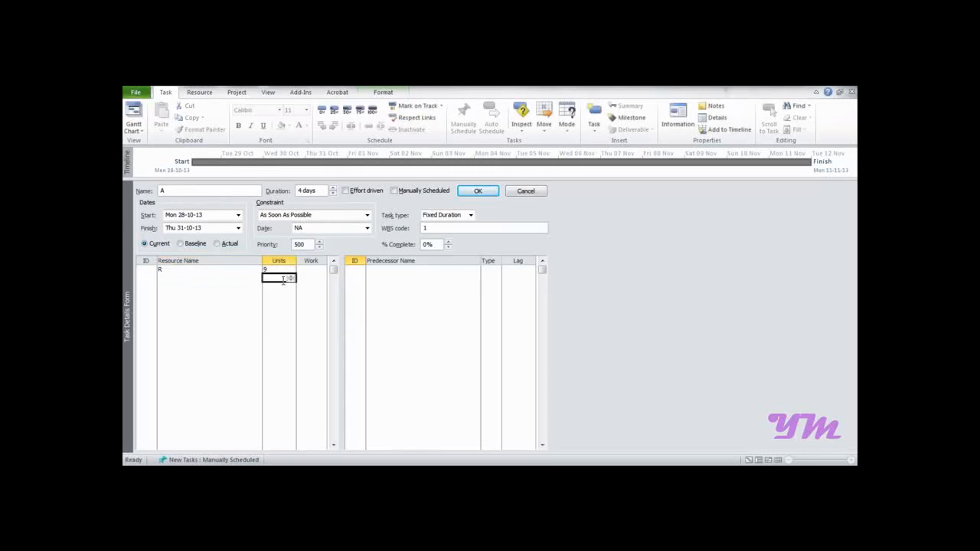
click(478, 192)
Assign resource R to task B with 3 units and make the task Fixed Duration.
click(525, 190)
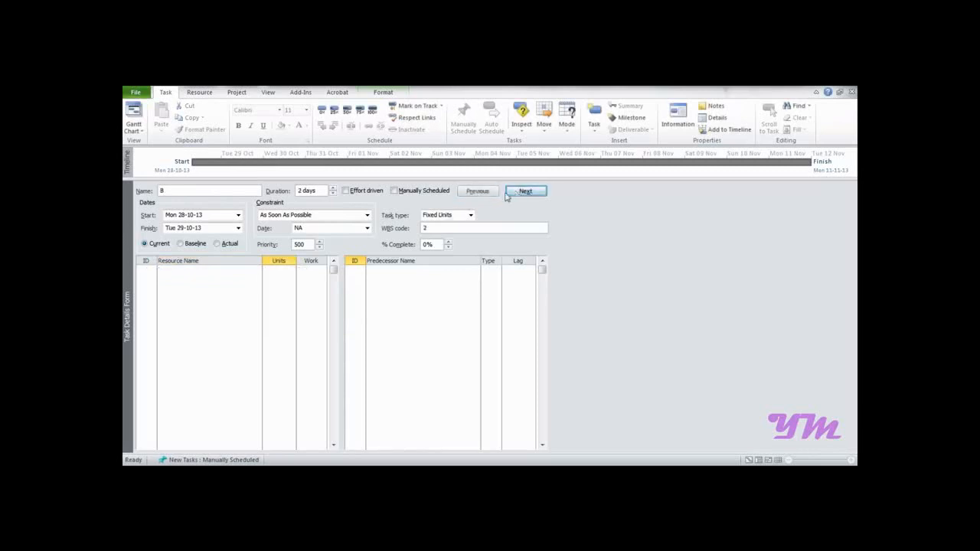
click(218, 269)
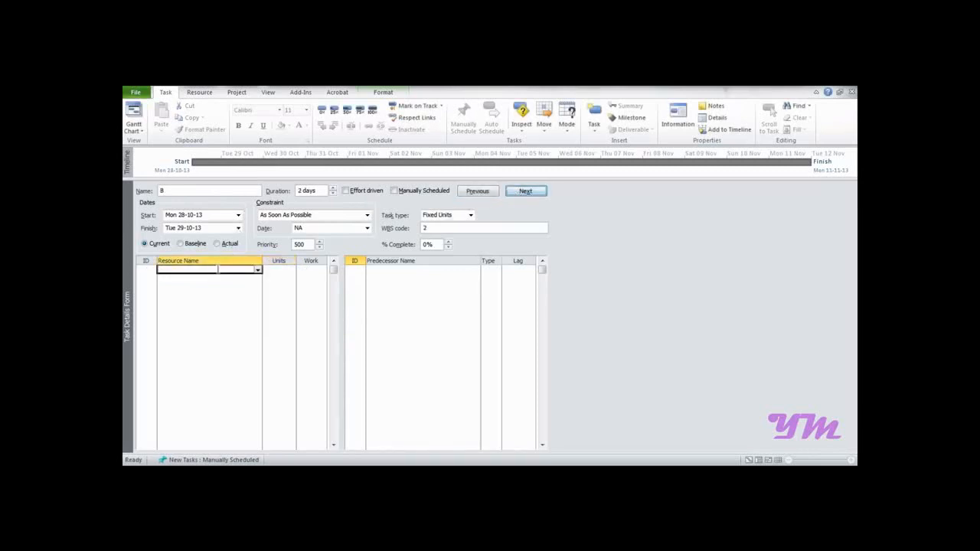
click(259, 271)
click(171, 278)
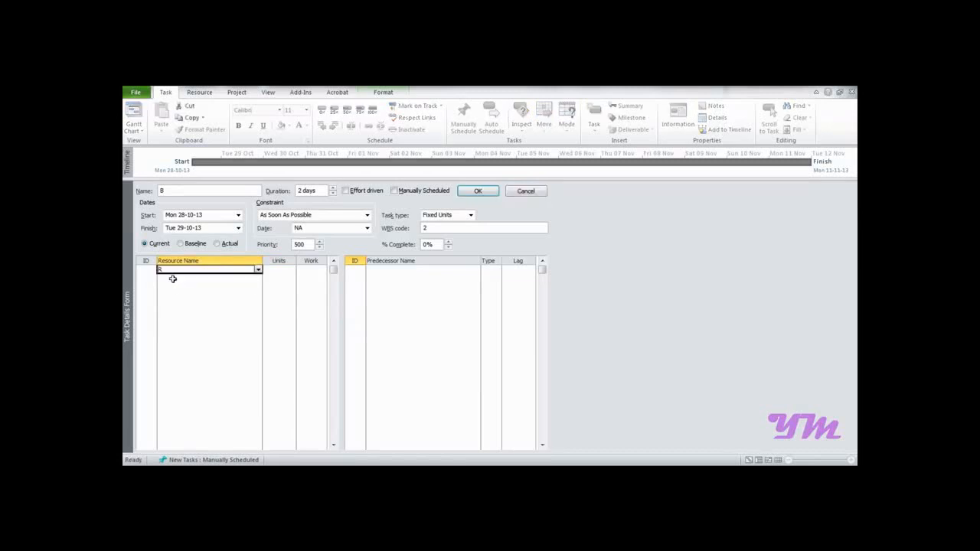
click(274, 270)
click(440, 217)
click(440, 225)
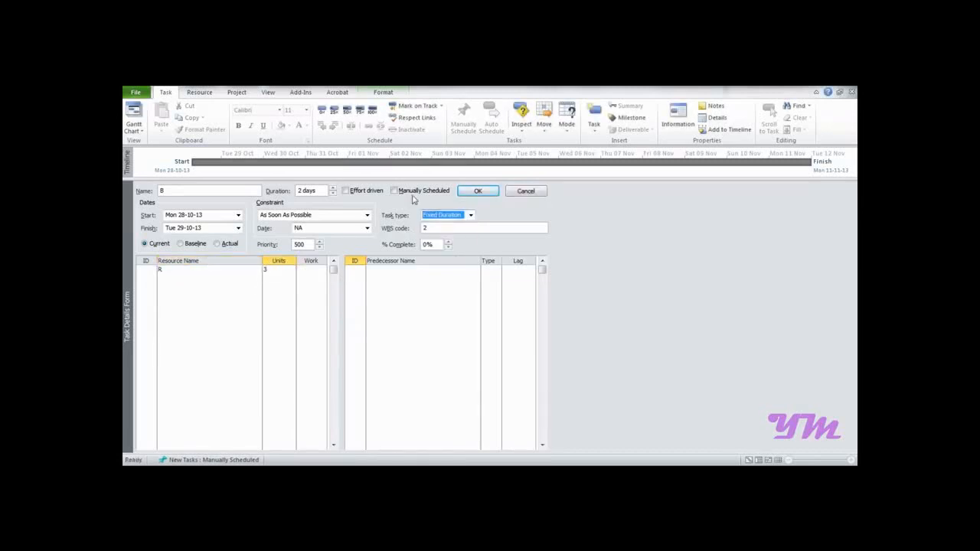
click(478, 193)
Assign resource R to task C with 6 units and make the task Fixed Duration.
click(525, 192)
click(227, 269)
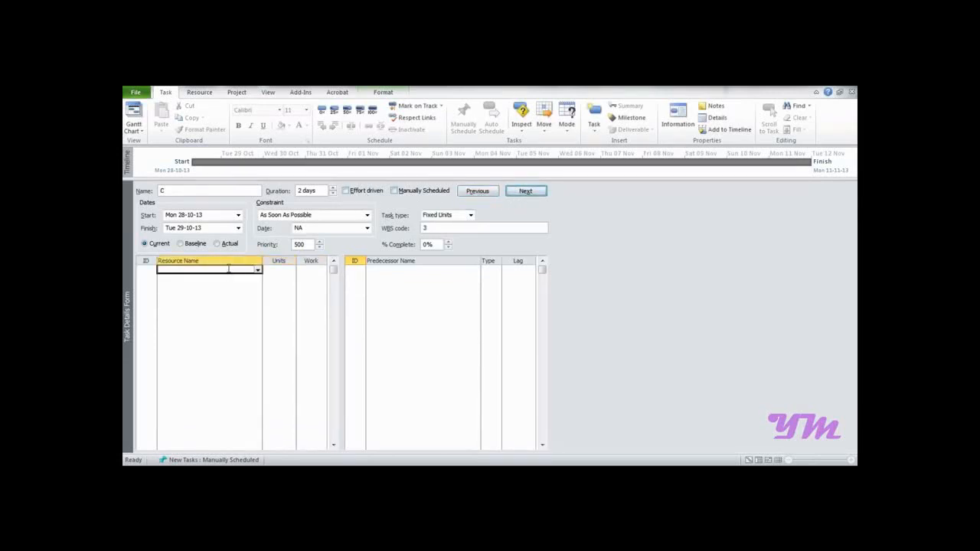
click(258, 272)
click(197, 284)
click(290, 270)
text(6)
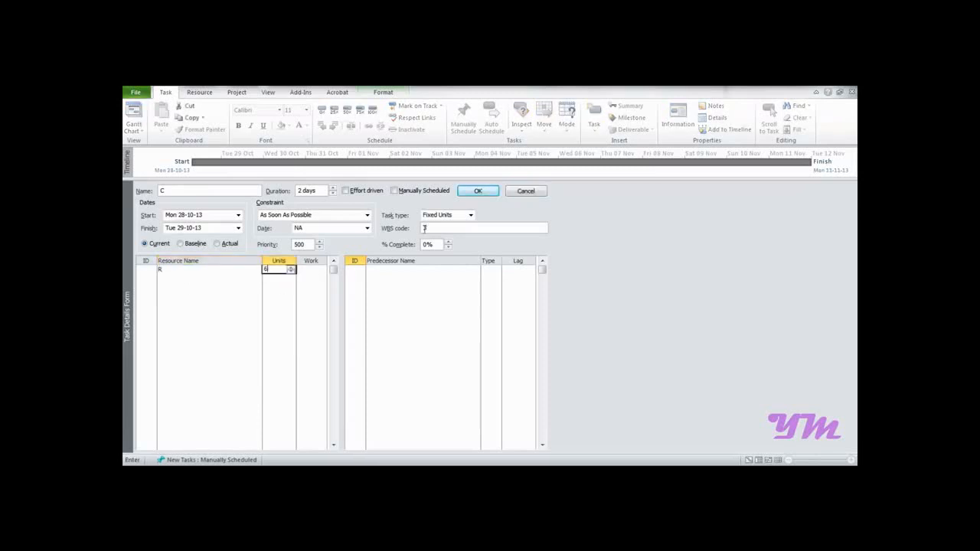
click(438, 217)
click(439, 220)
click(438, 220)
click(443, 233)
click(478, 190)
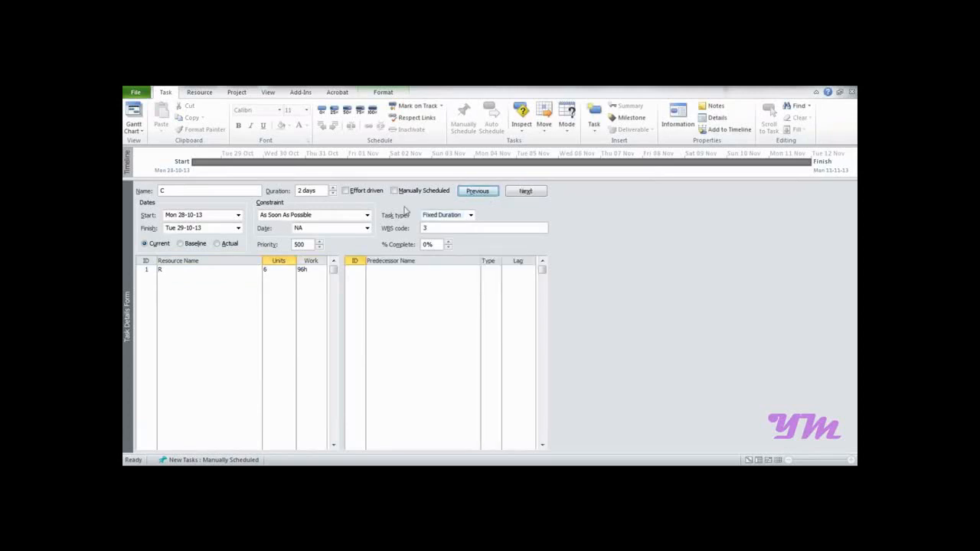
Assign resource R to task D with 4 units and make the task Fixed Duration.
click(523, 191)
click(252, 270)
click(258, 269)
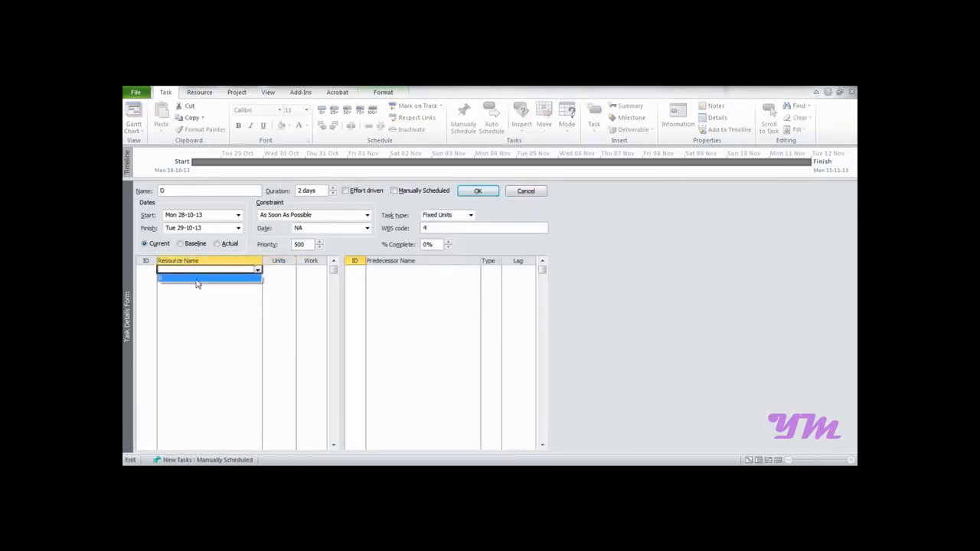
click(197, 282)
click(286, 268)
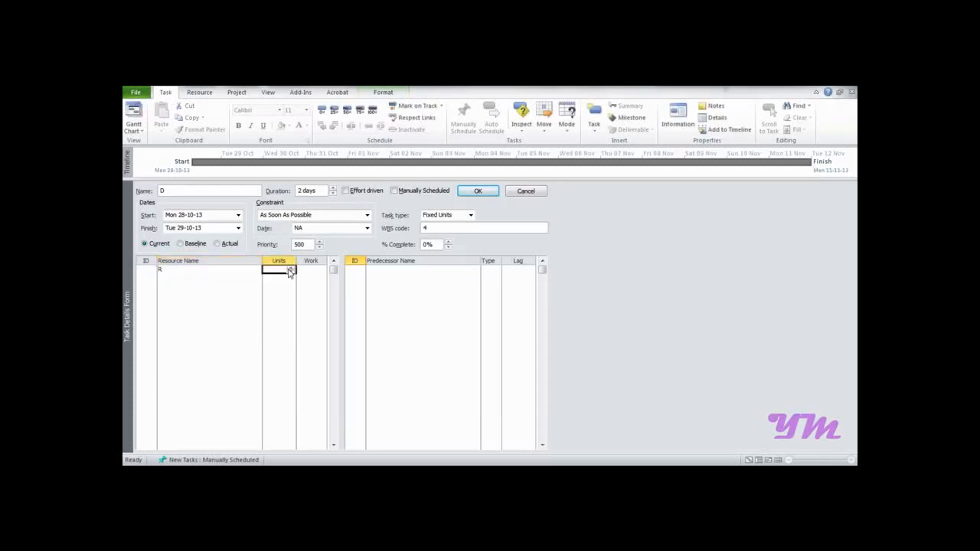
click(470, 215)
click(441, 232)
click(478, 190)
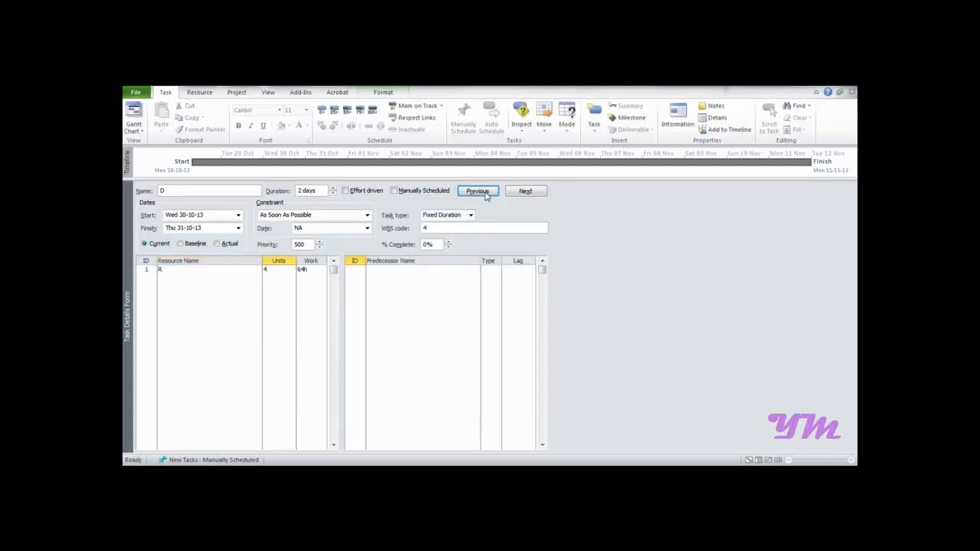
Assign resource R to task E with 8 units and make the task Fixed Duration.
click(525, 191)
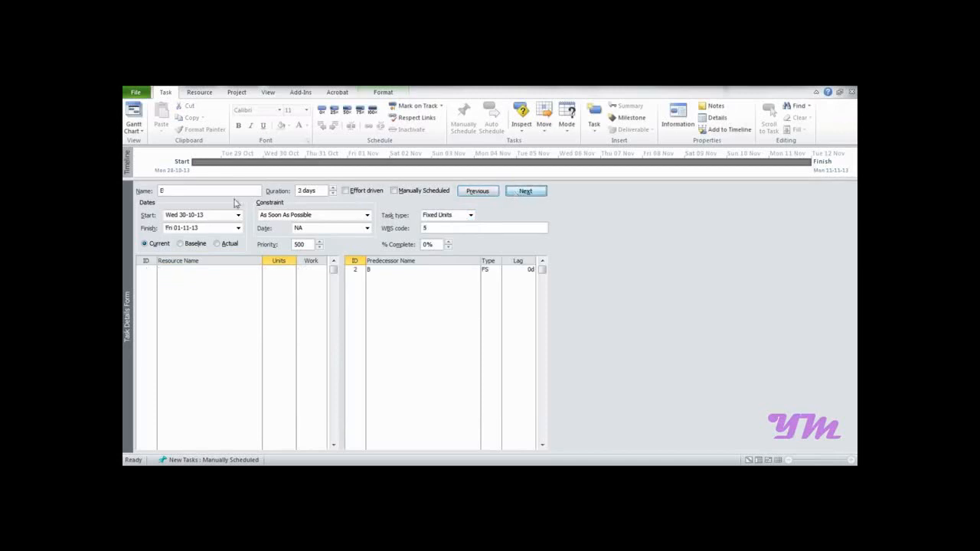
click(191, 270)
click(258, 271)
click(197, 281)
click(275, 271)
text(8)
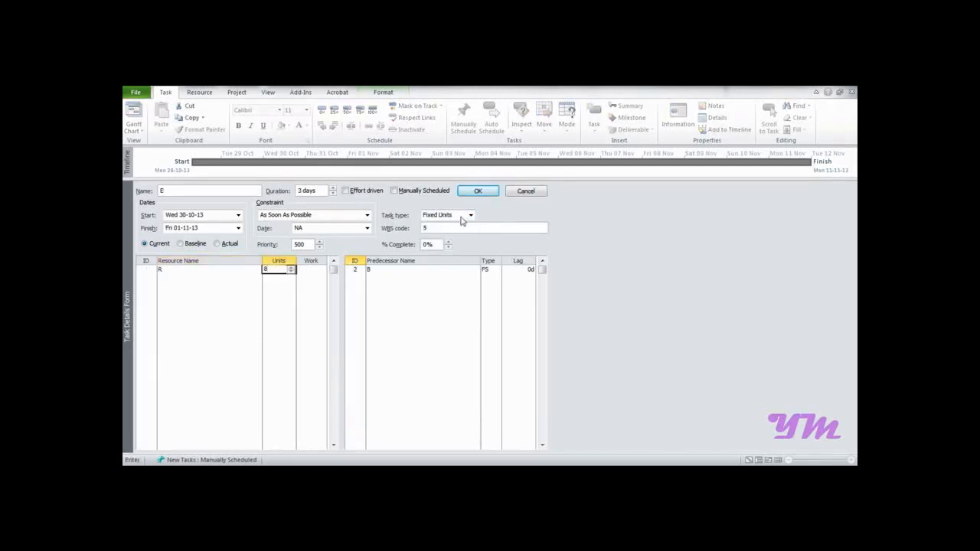
click(470, 215)
click(443, 229)
click(474, 191)
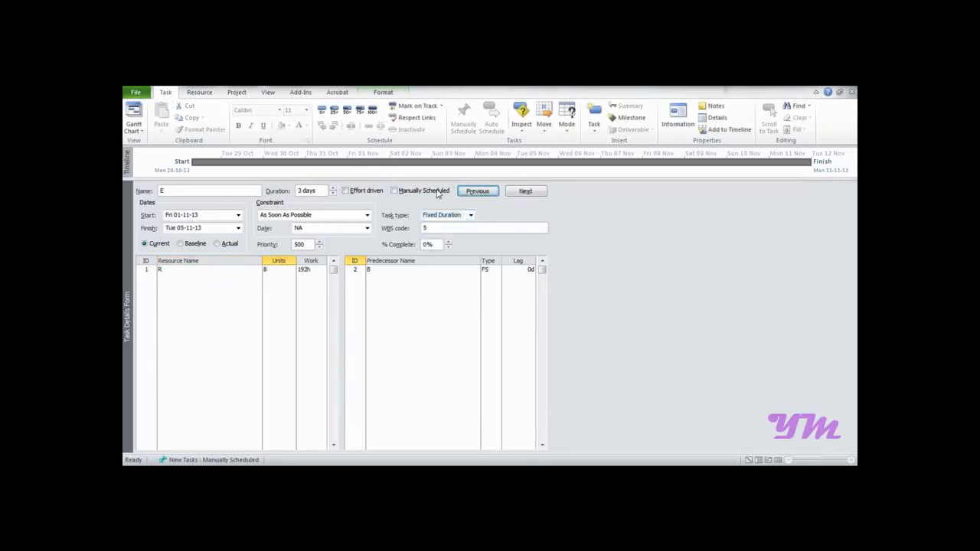
Assign resource R to task F with 7 units and make the task Fixed Duration.
click(527, 192)
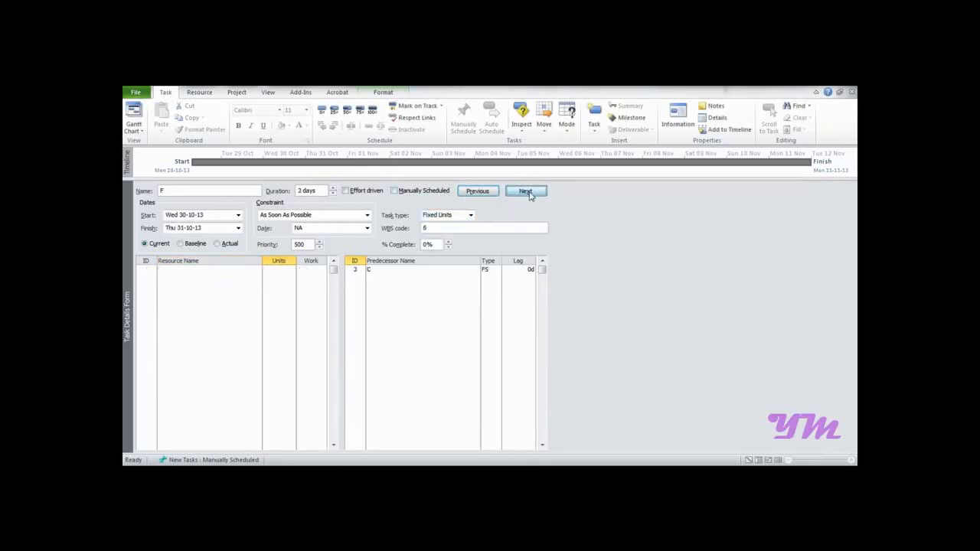
click(237, 268)
click(257, 269)
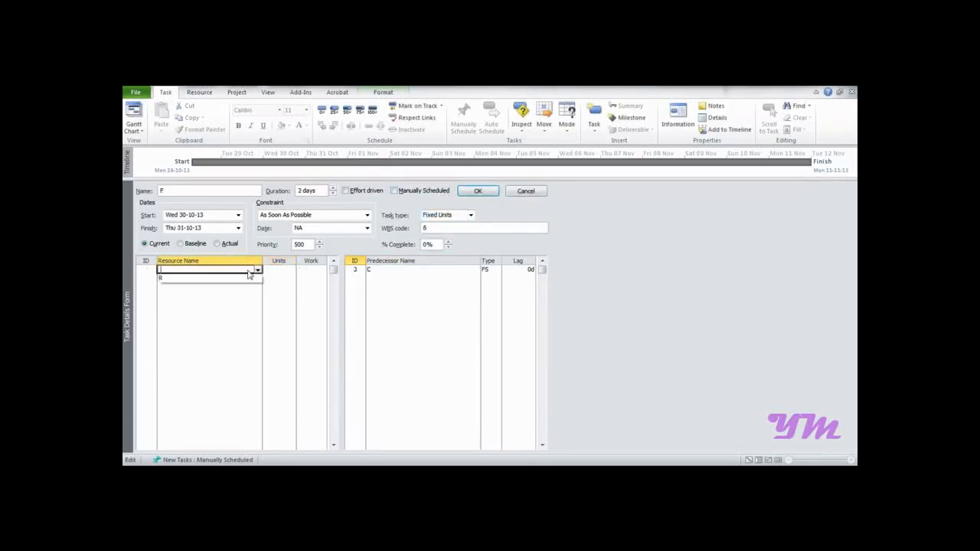
click(230, 281)
click(291, 269)
text(7)
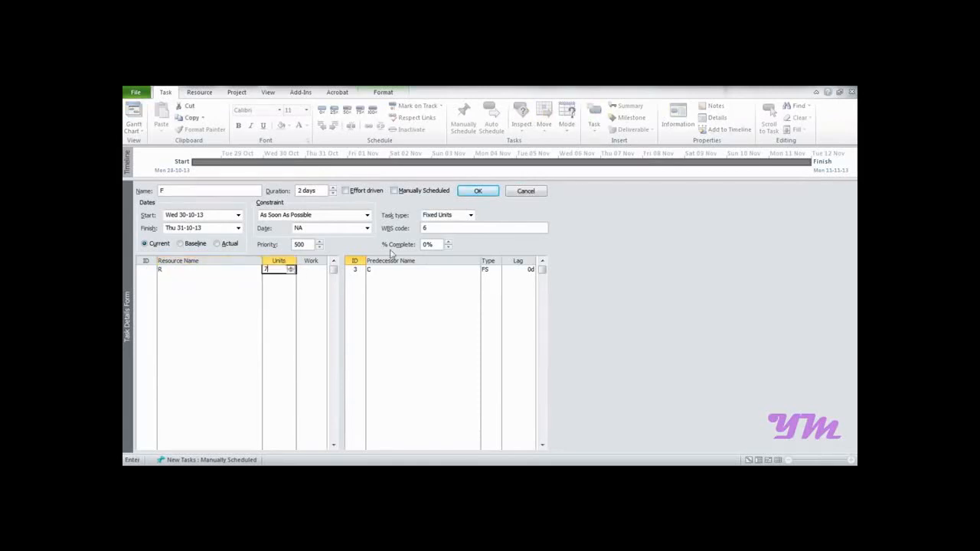
click(470, 215)
click(456, 227)
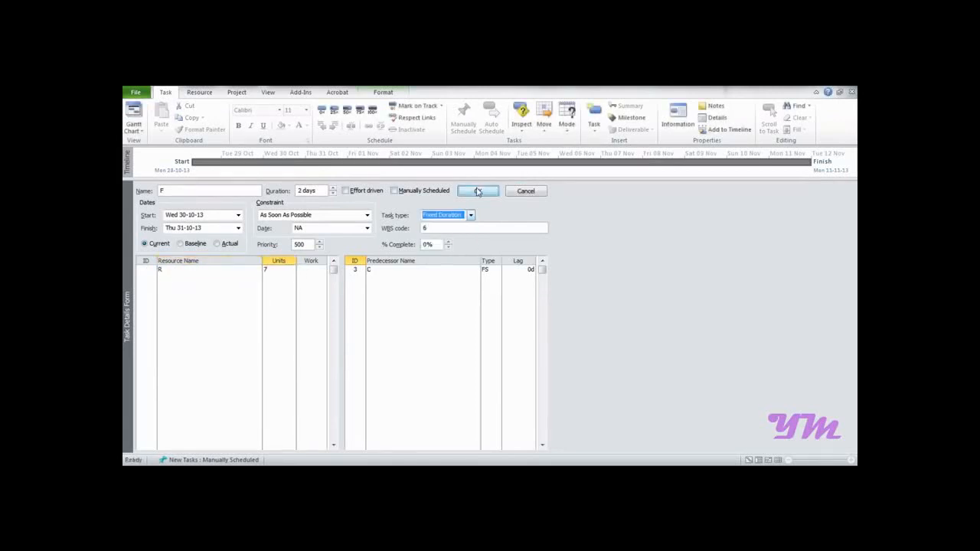
click(478, 191)
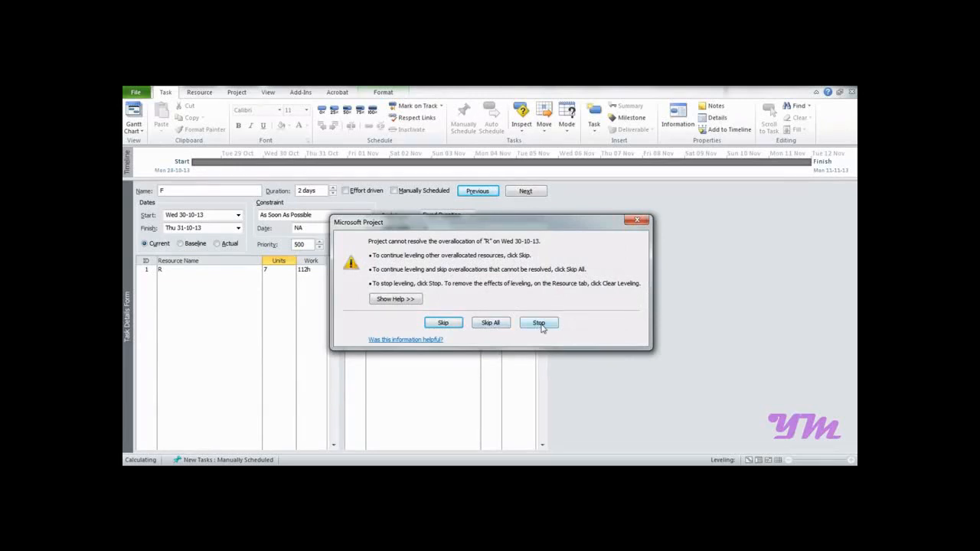
Assign resource R to task G with 2 units and make the task Fixed Duration.
click(636, 221)
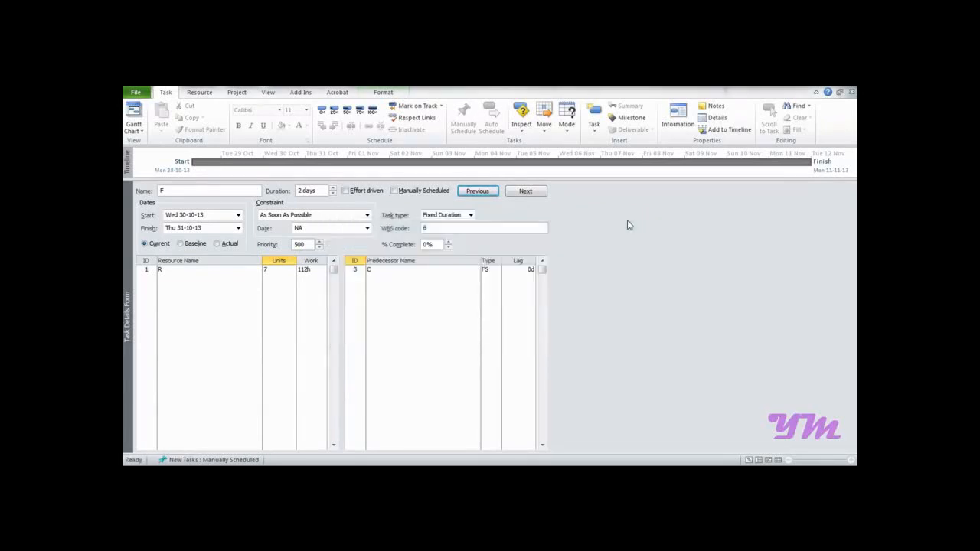
click(525, 191)
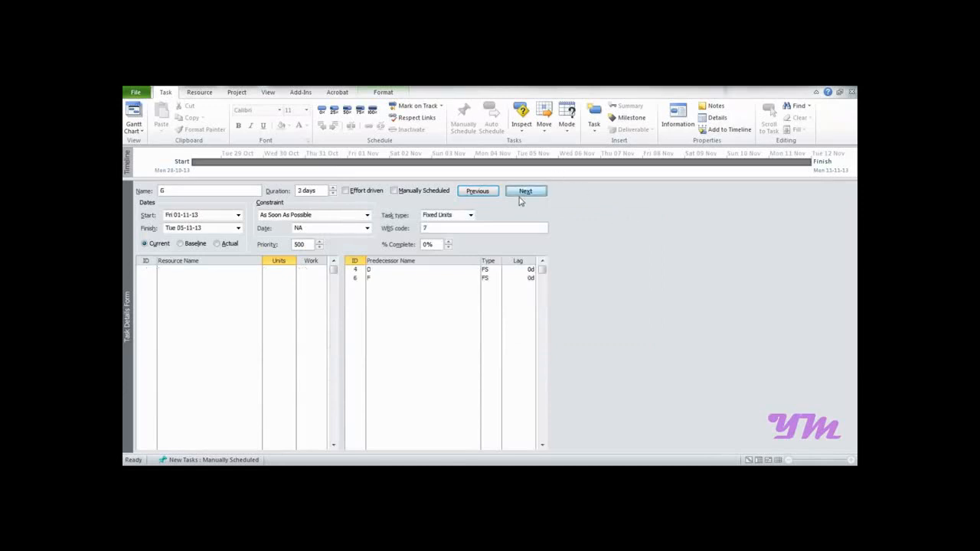
click(472, 194)
click(519, 193)
click(225, 272)
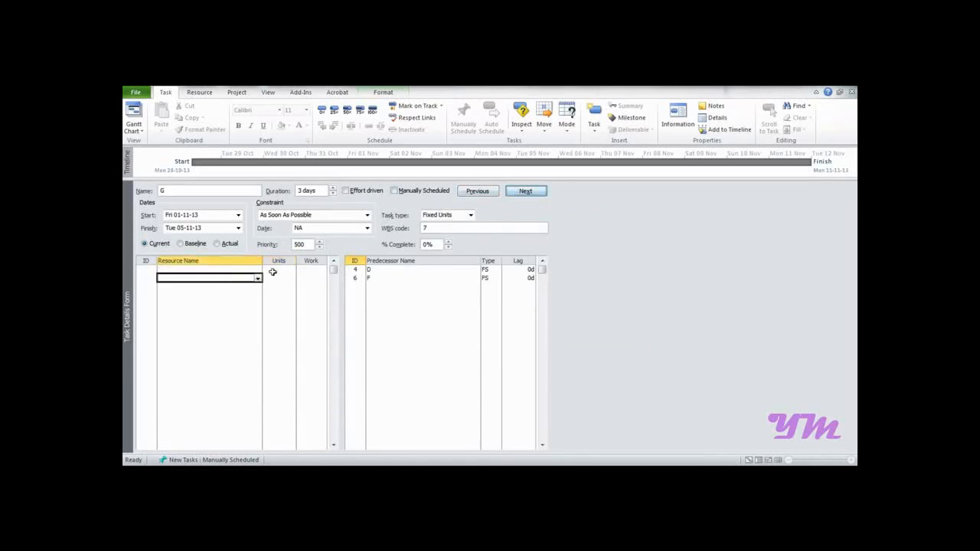
click(258, 269)
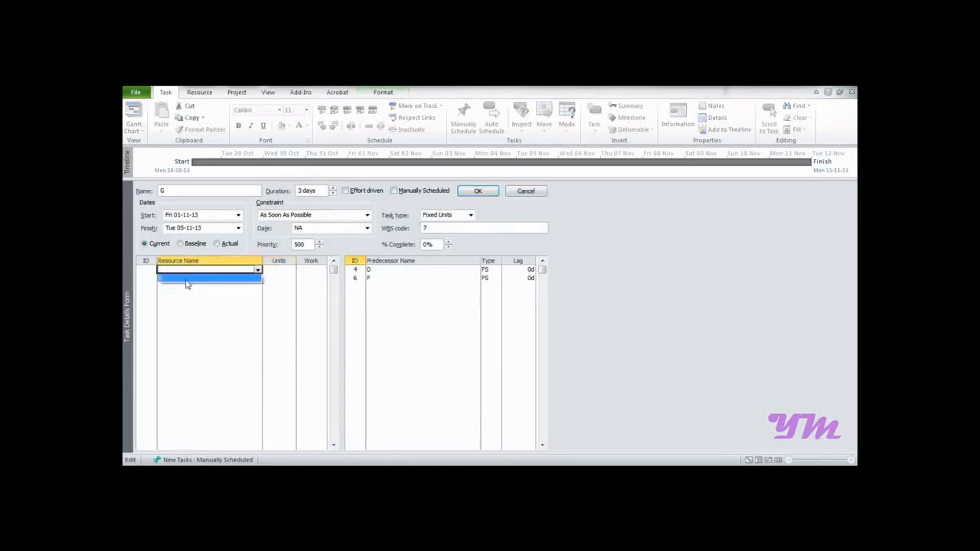
click(186, 280)
click(277, 271)
text(2)
click(470, 215)
click(459, 229)
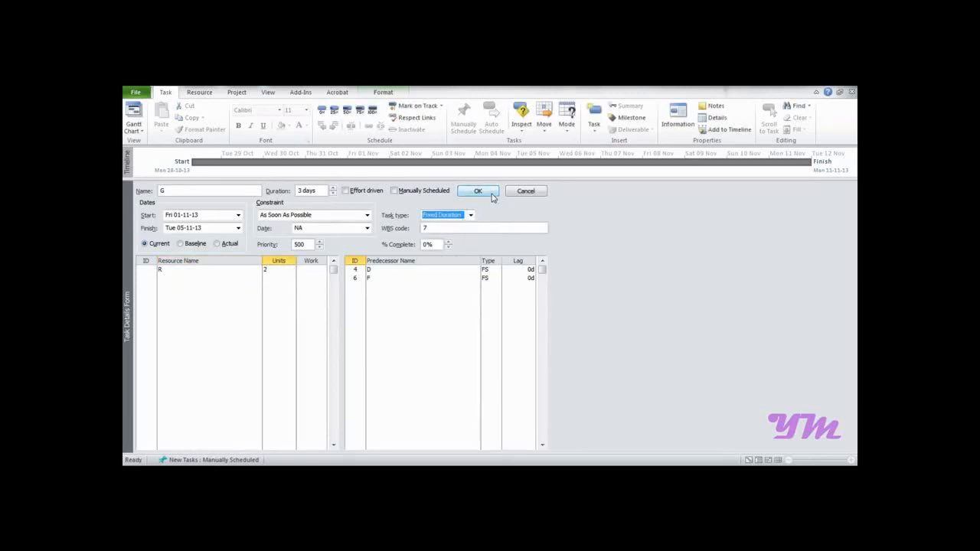
click(478, 191)
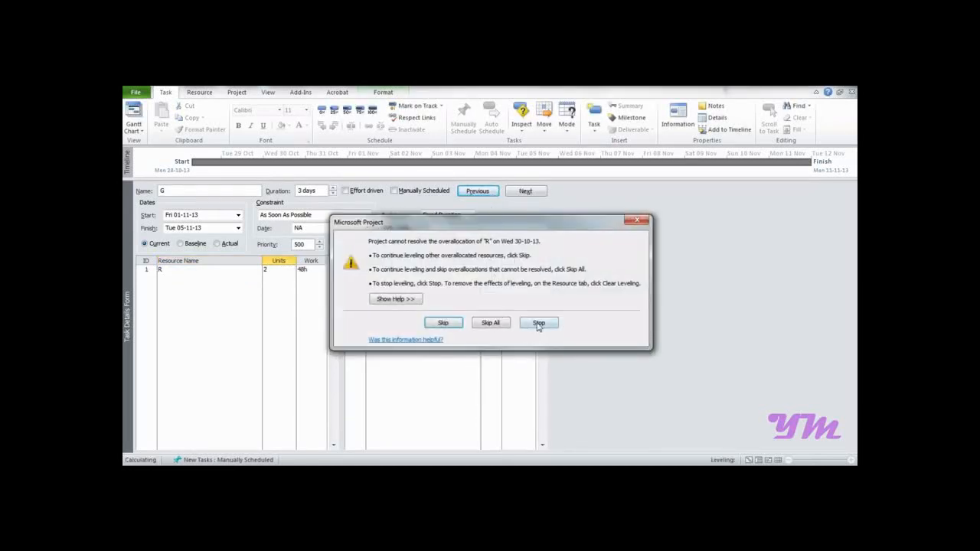
click(640, 220)
Assign resource R to task H with 1 unit and make the task Fixed Duration.
click(525, 192)
click(212, 271)
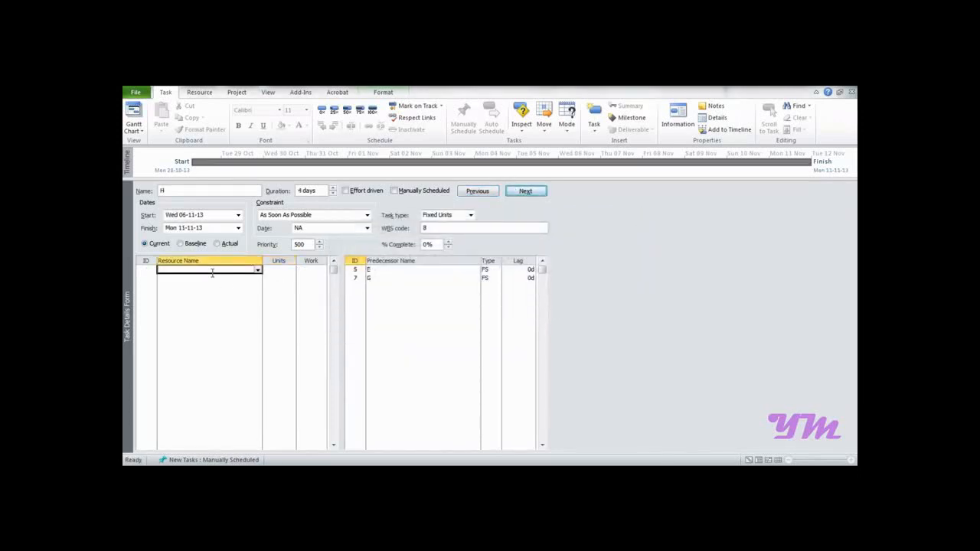
click(258, 271)
click(254, 277)
click(275, 271)
text(1)
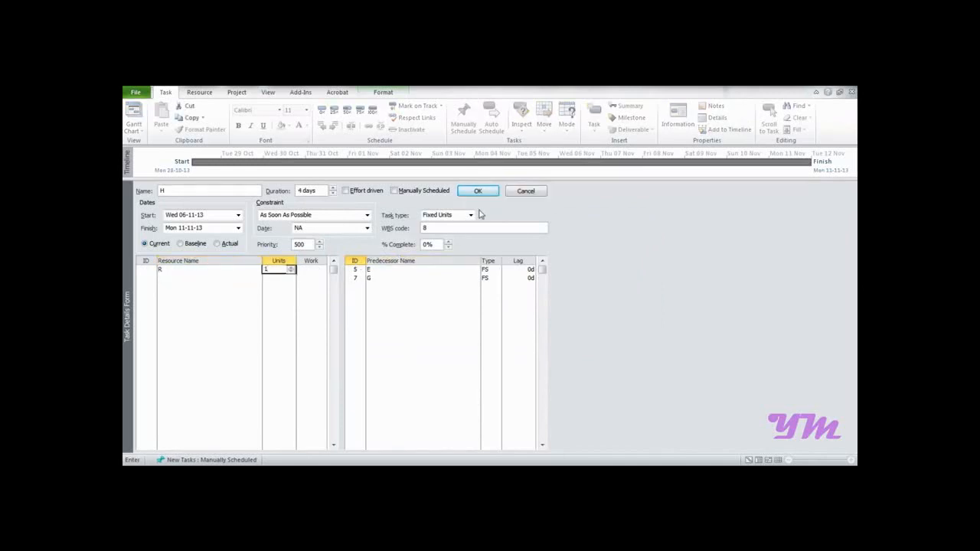
click(471, 215)
click(456, 229)
click(478, 192)
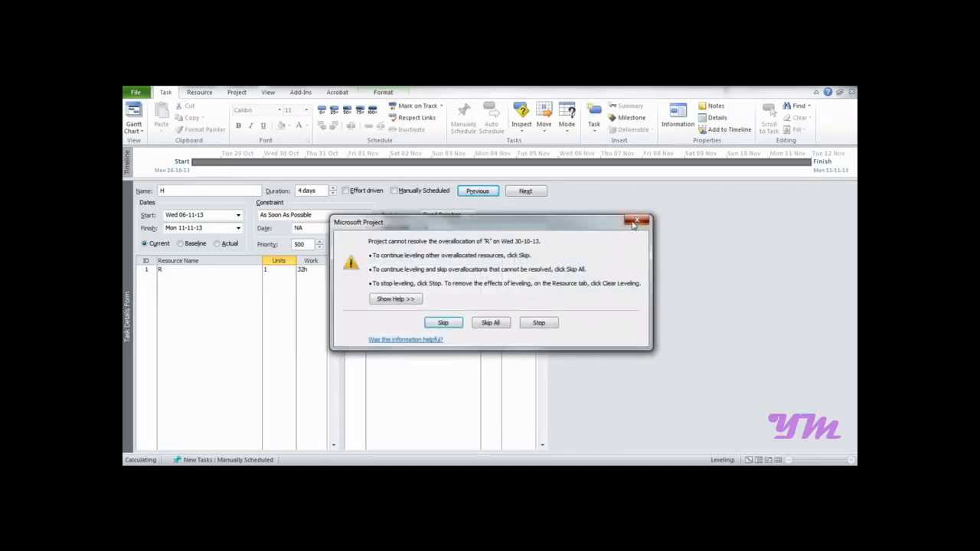
click(635, 222)
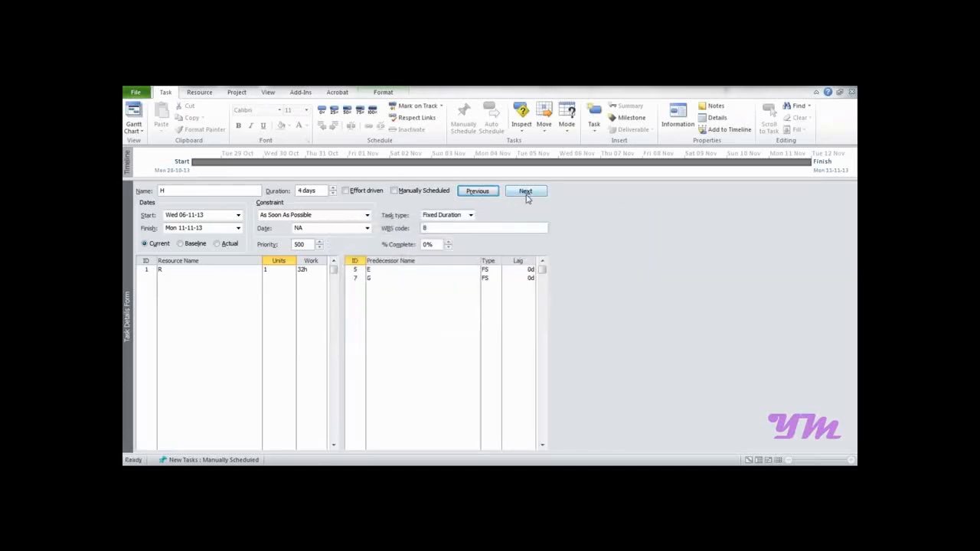
Switch to the Detail Gantt view and copy the resource names of tasks A to H.
click(526, 195)
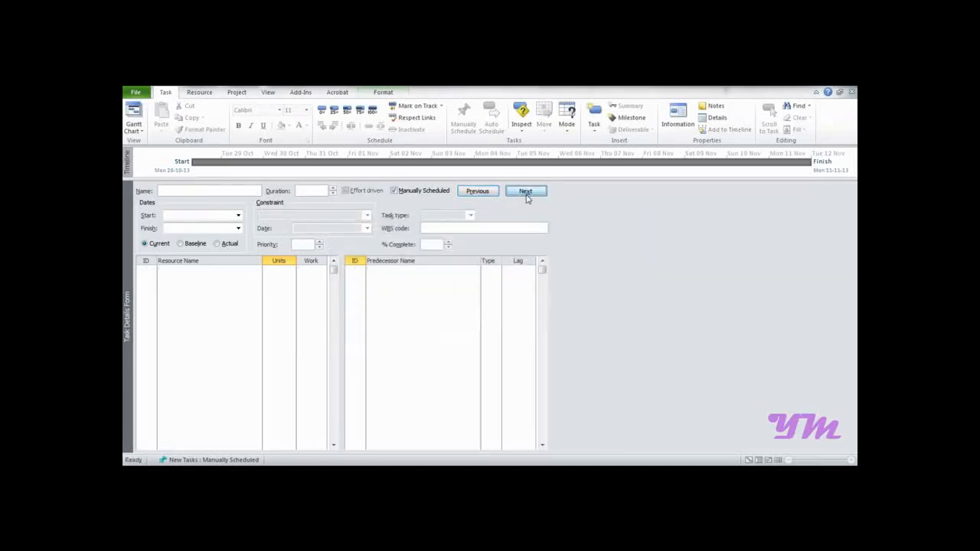
click(131, 133)
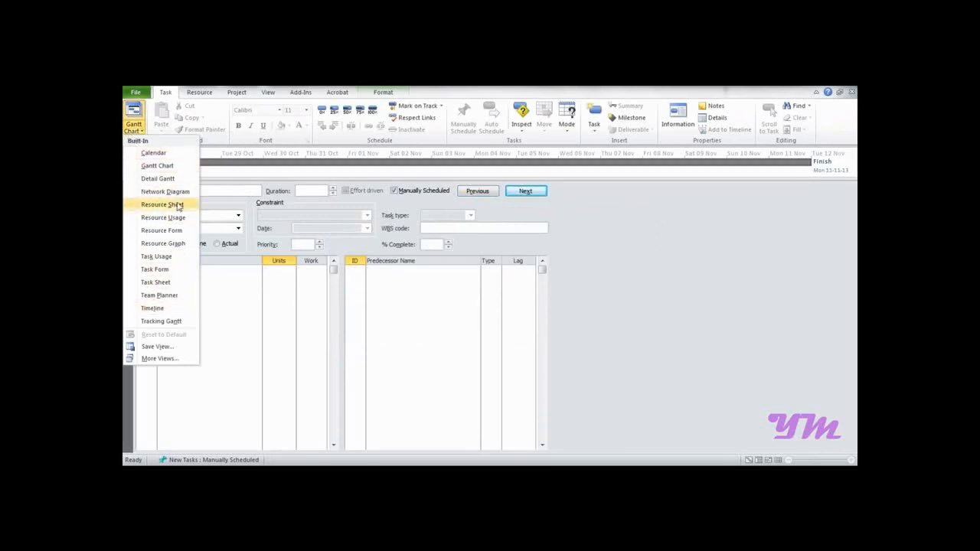
click(158, 179)
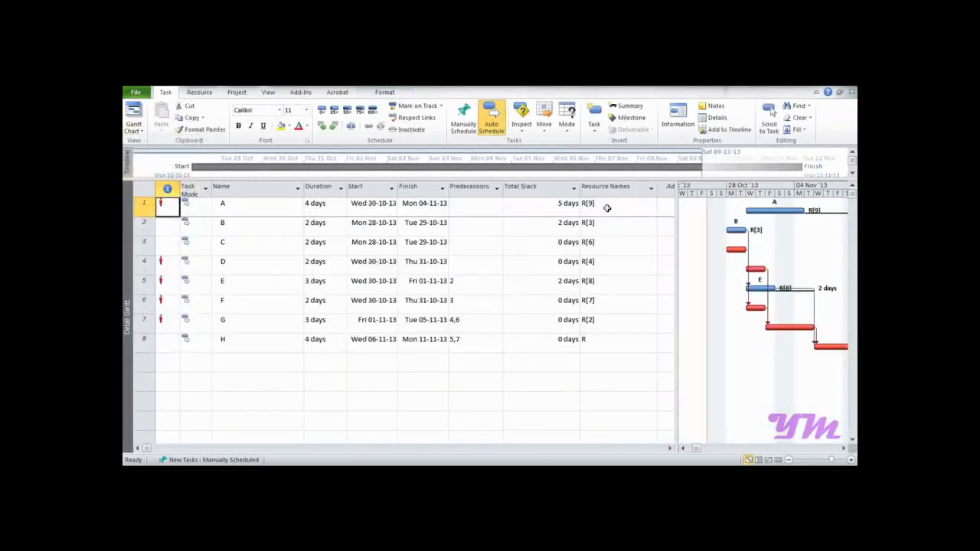
drag(606, 208, 603, 344)
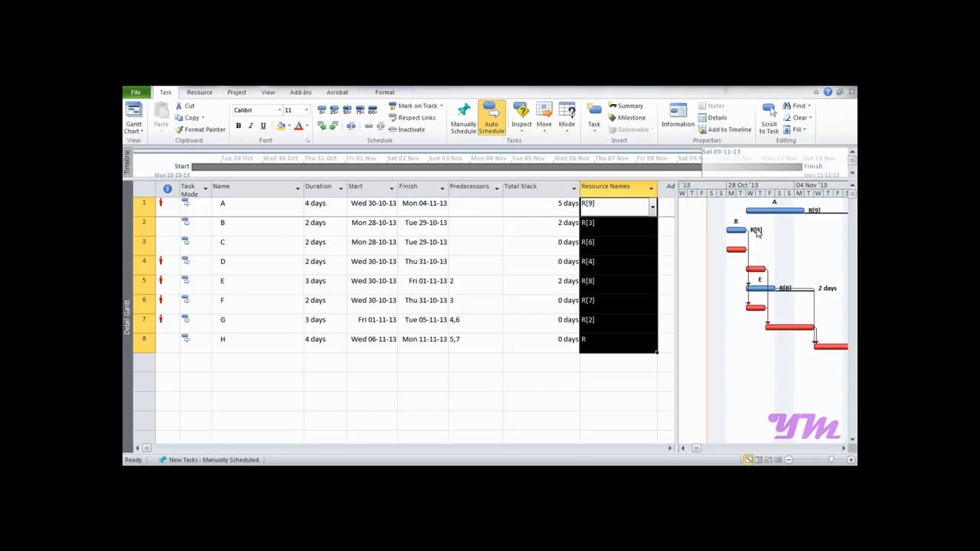
key(ctrl+c)
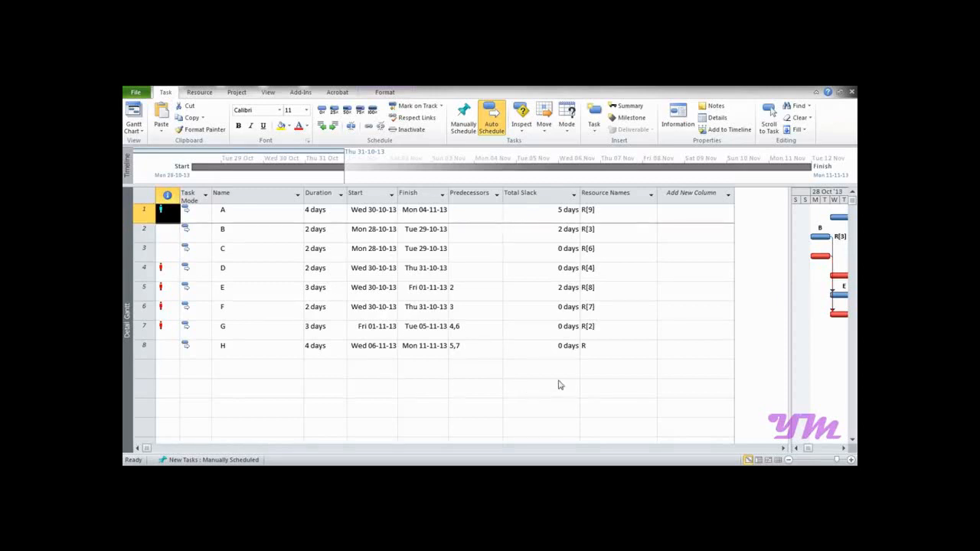
Examine the overallocation indicators of tasks A, D, E, F and G in the task table.
click(162, 222)
click(163, 212)
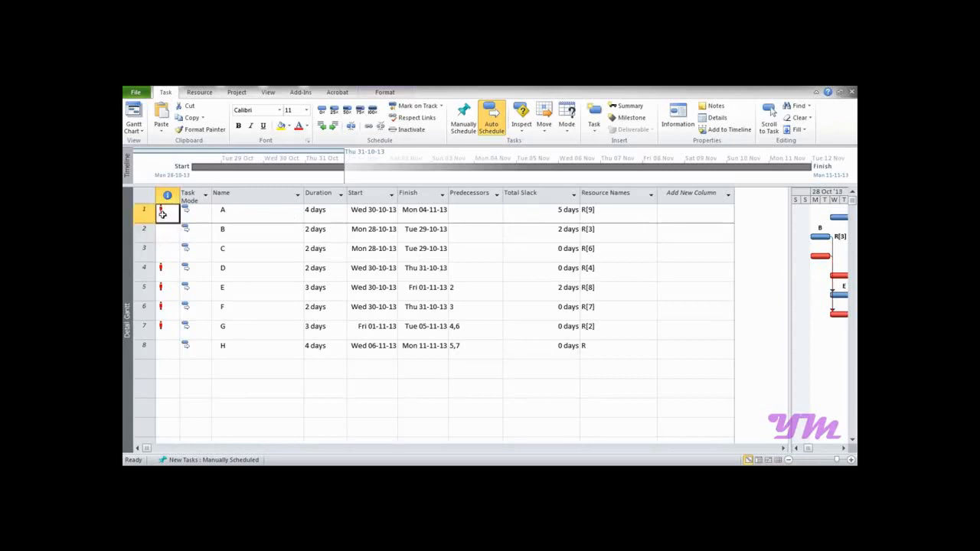
click(160, 267)
click(163, 288)
click(165, 306)
click(164, 325)
click(165, 308)
click(164, 290)
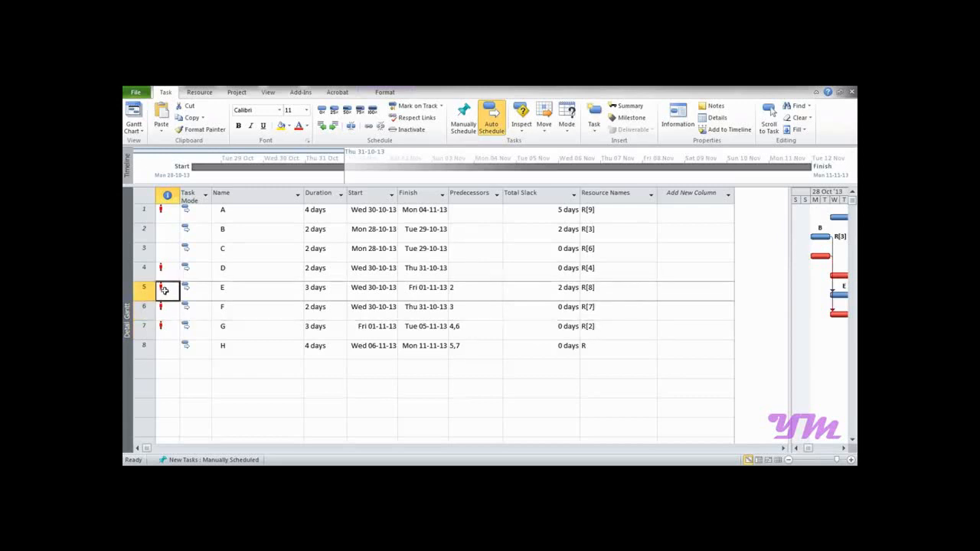
click(164, 271)
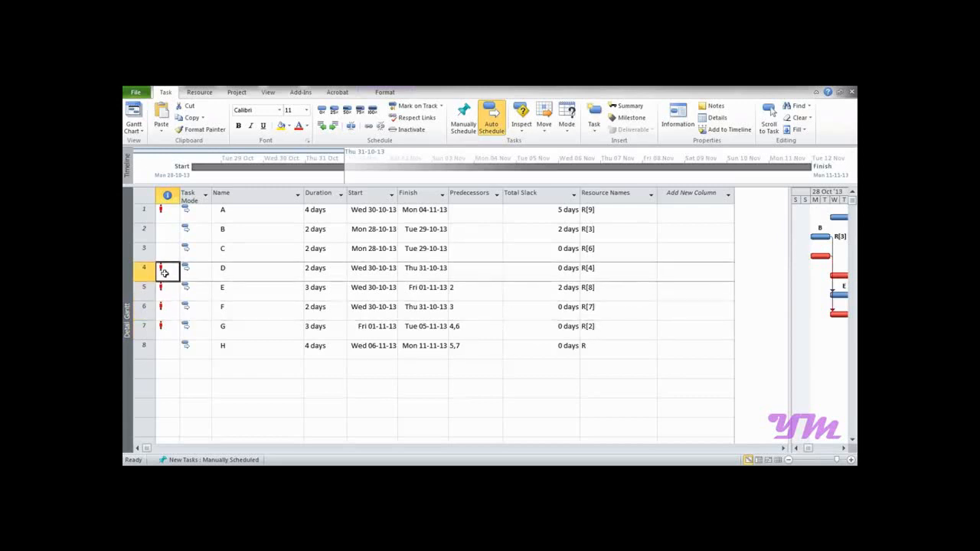
click(173, 212)
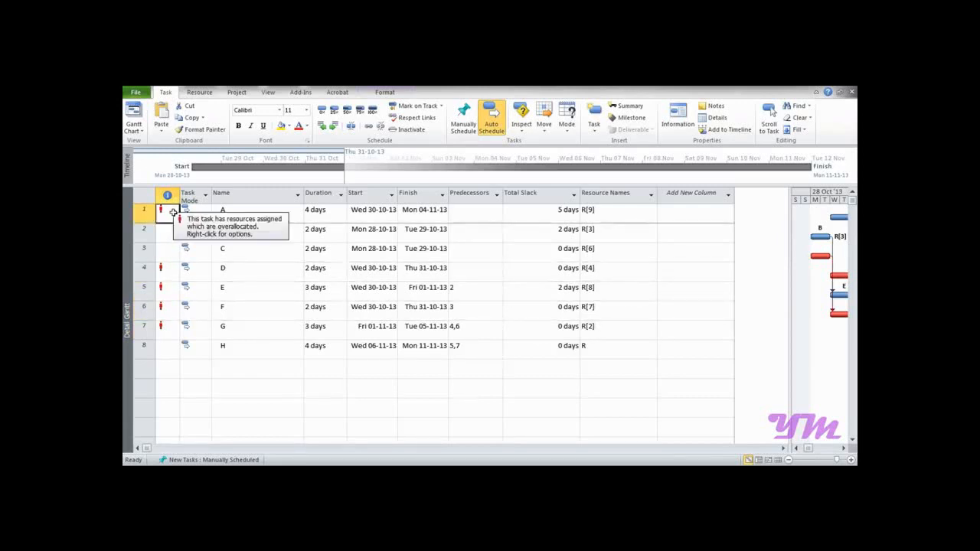
mouse_move(167, 267)
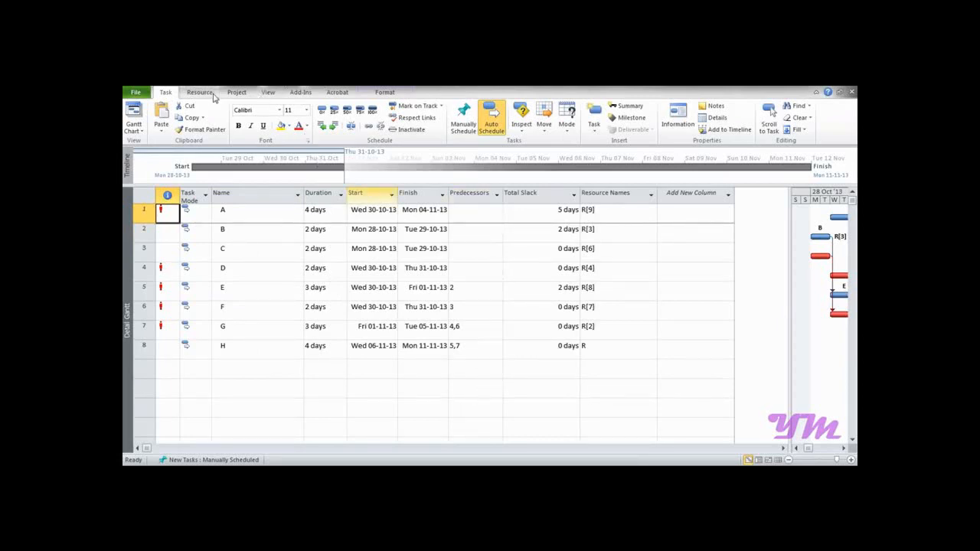
Open the Resource Graph and examine resource R's daily peak units across the whole project period.
click(267, 92)
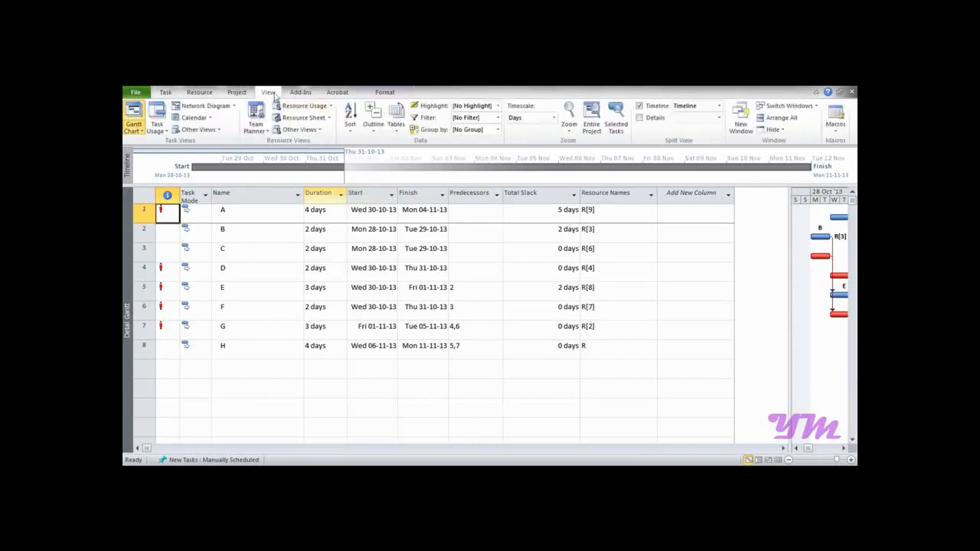
click(321, 131)
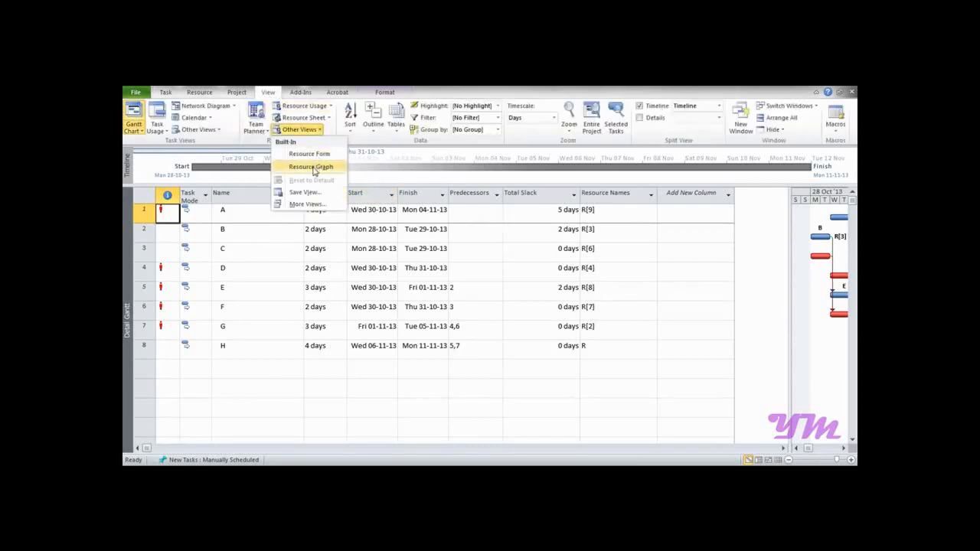
click(312, 167)
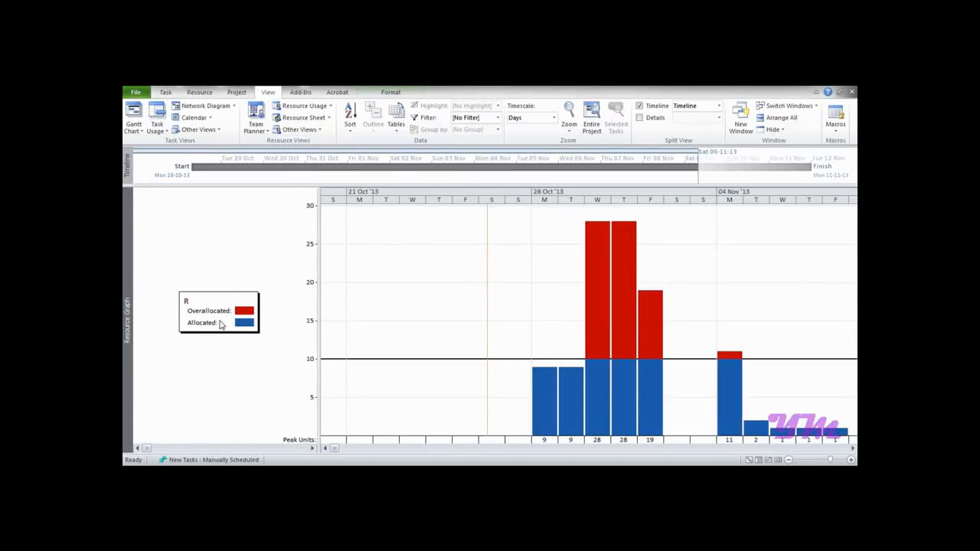
click(138, 448)
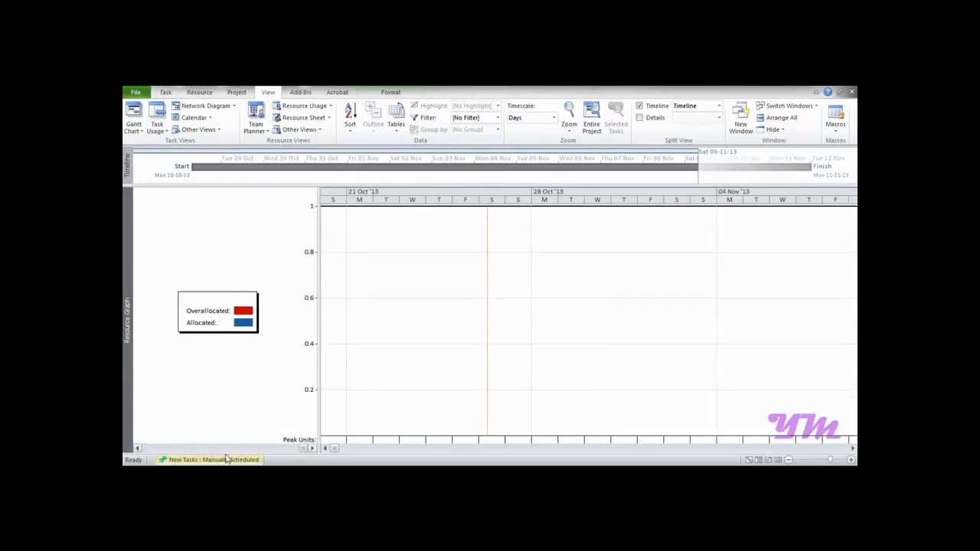
click(139, 450)
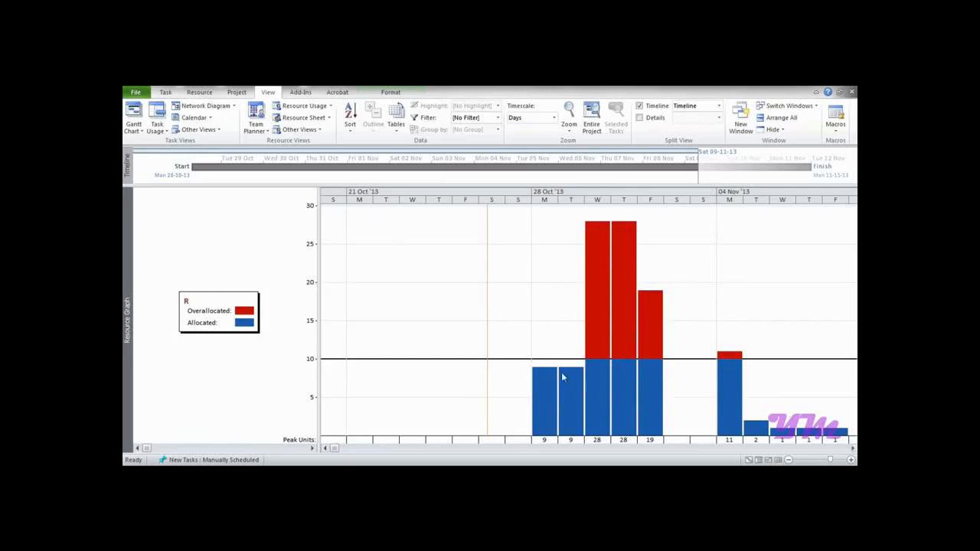
click(853, 448)
click(852, 448)
click(852, 449)
click(852, 449)
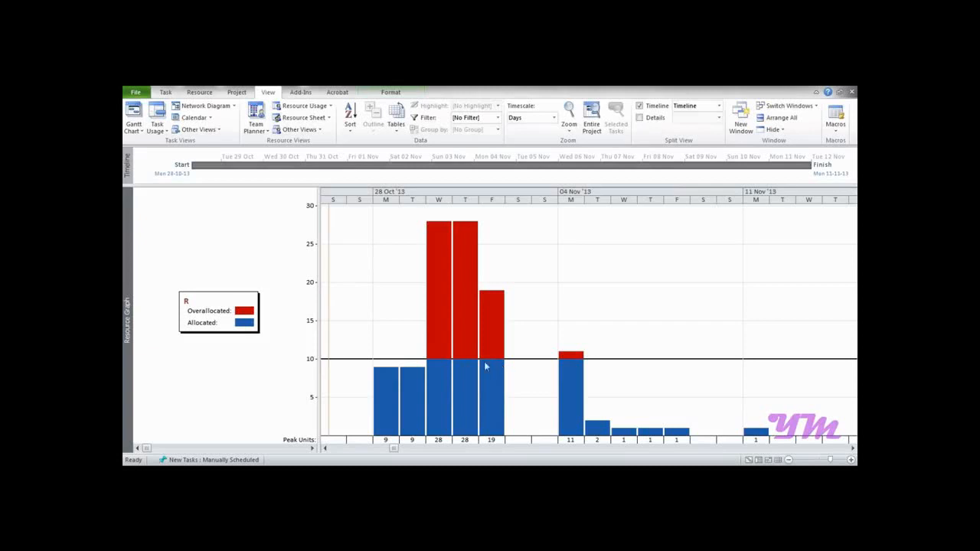
Return to the Detail Gantt view and widen the chart area beside the task table.
click(134, 128)
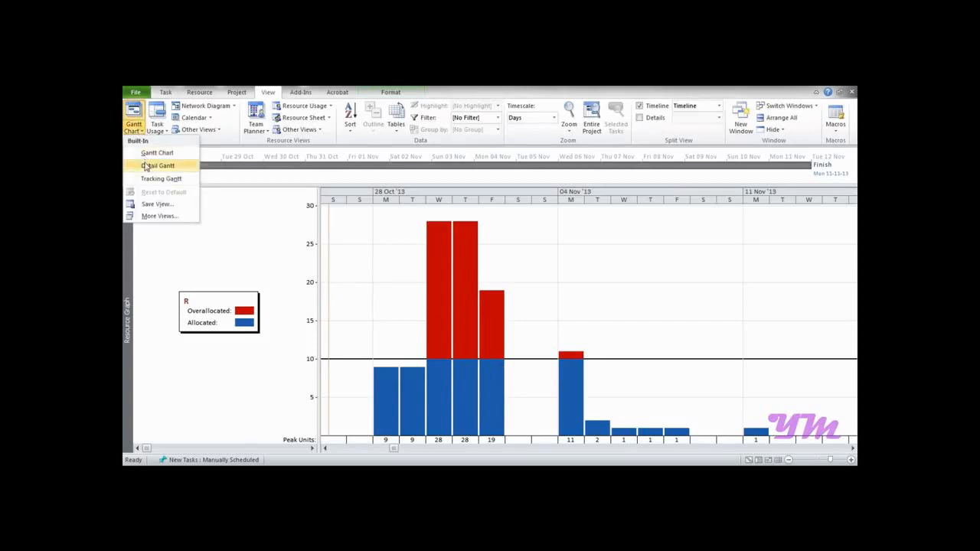
click(146, 166)
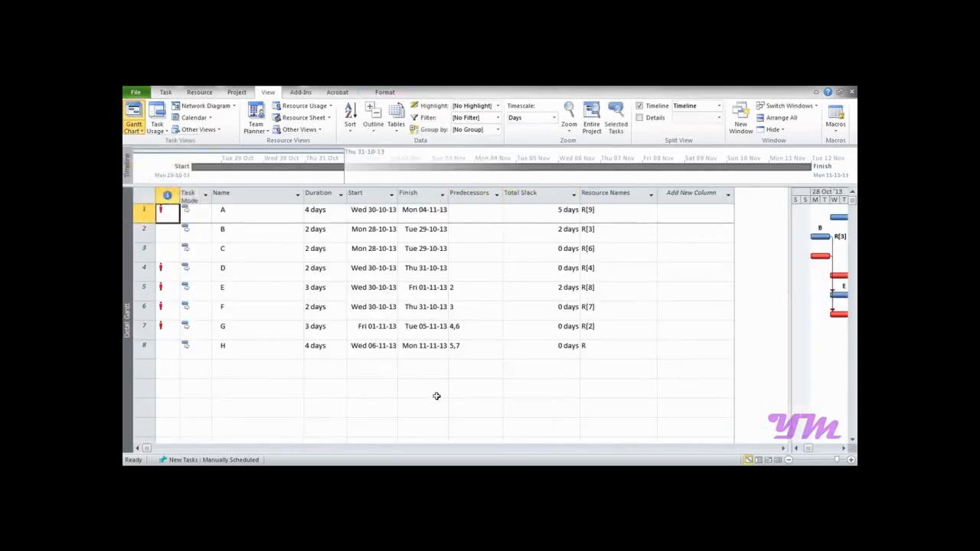
drag(786, 315, 687, 332)
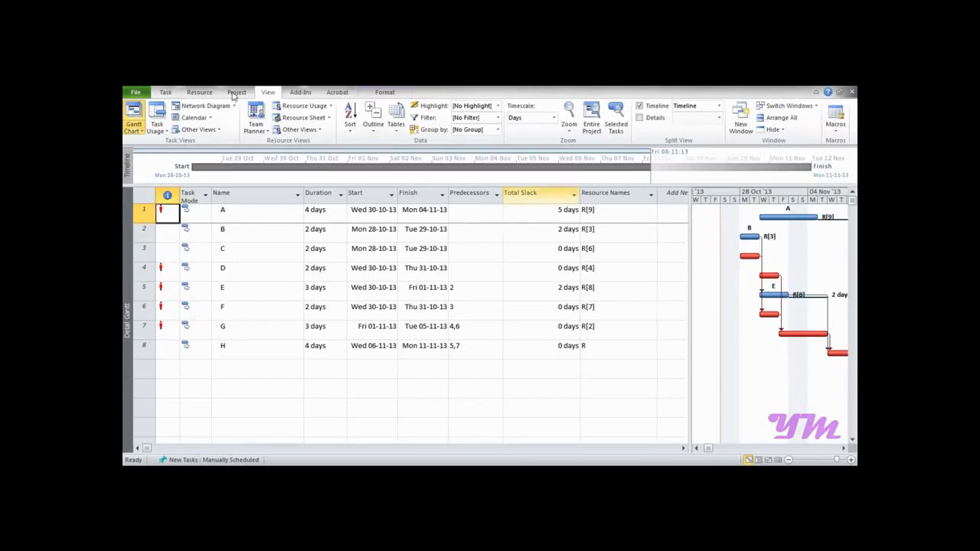
Level all resources across the entire project only within available slack, skipping every overallocation that cannot be resolved.
click(199, 93)
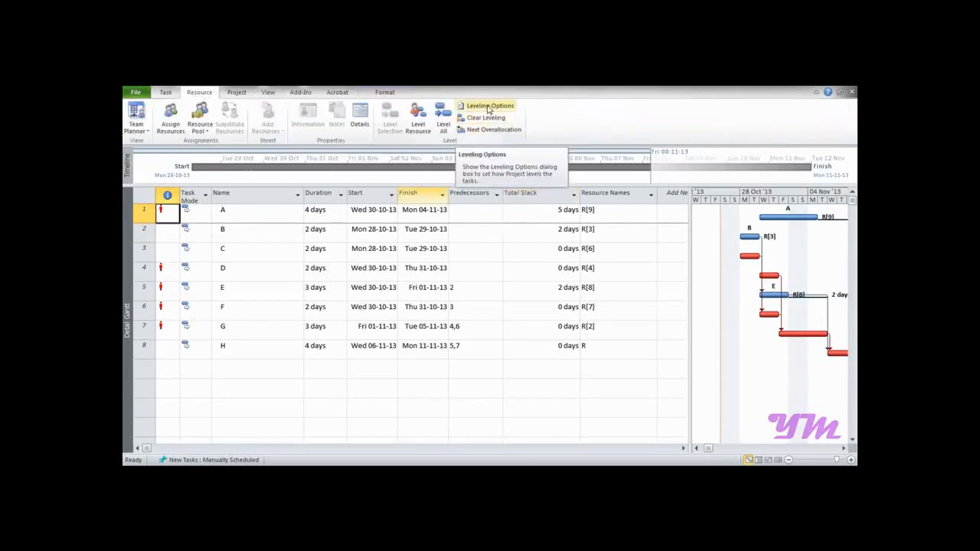
click(488, 107)
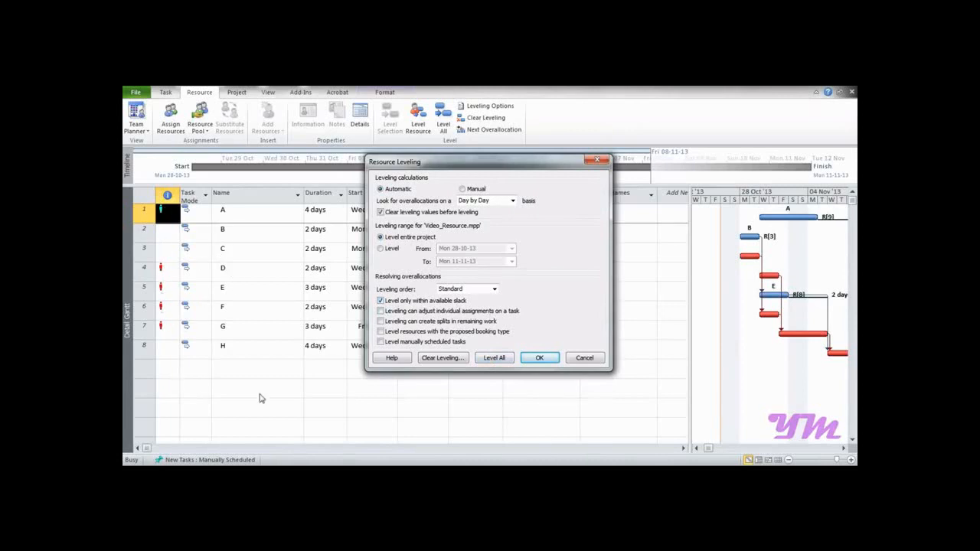
click(504, 361)
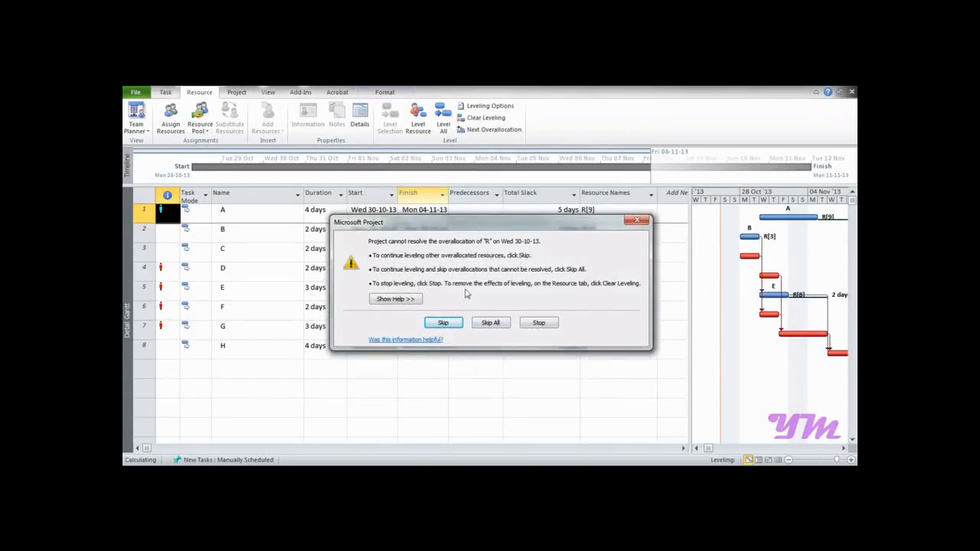
click(488, 325)
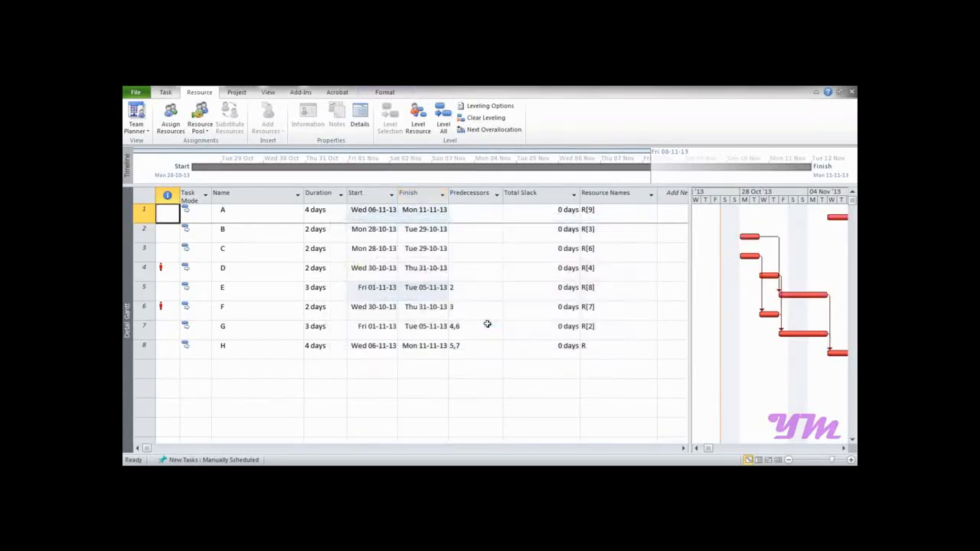
Check the overallocation indicators of the leveled tasks, especially tasks D and F.
drag(169, 215, 169, 255)
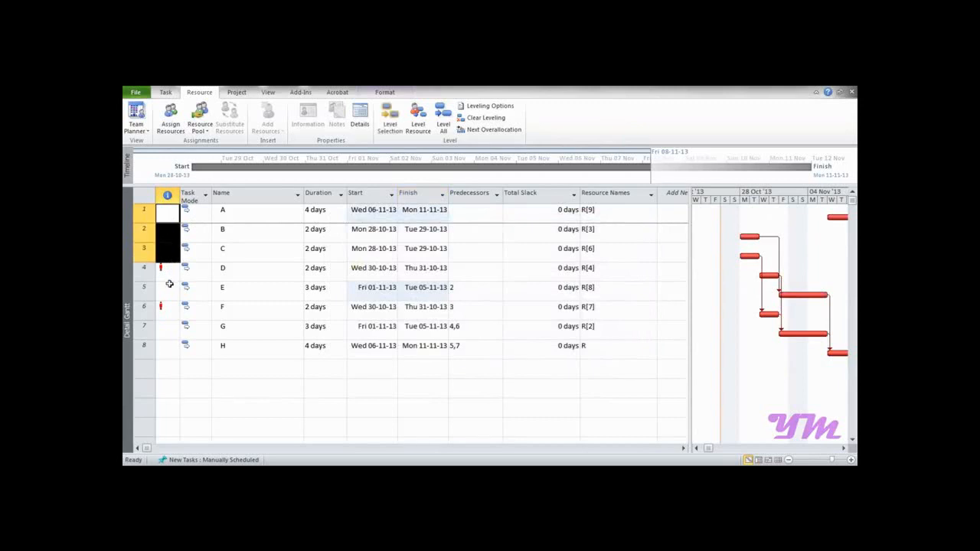
click(163, 268)
click(160, 307)
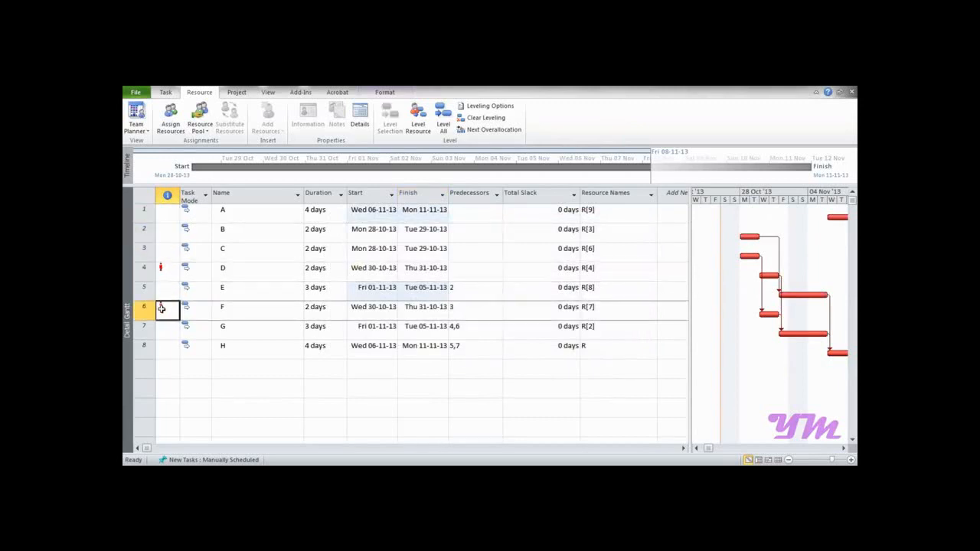
Recheck the overallocation indicators of tasks D and F and examine resource R's leveled peak units in the Resource Graph.
click(160, 268)
click(162, 307)
click(171, 274)
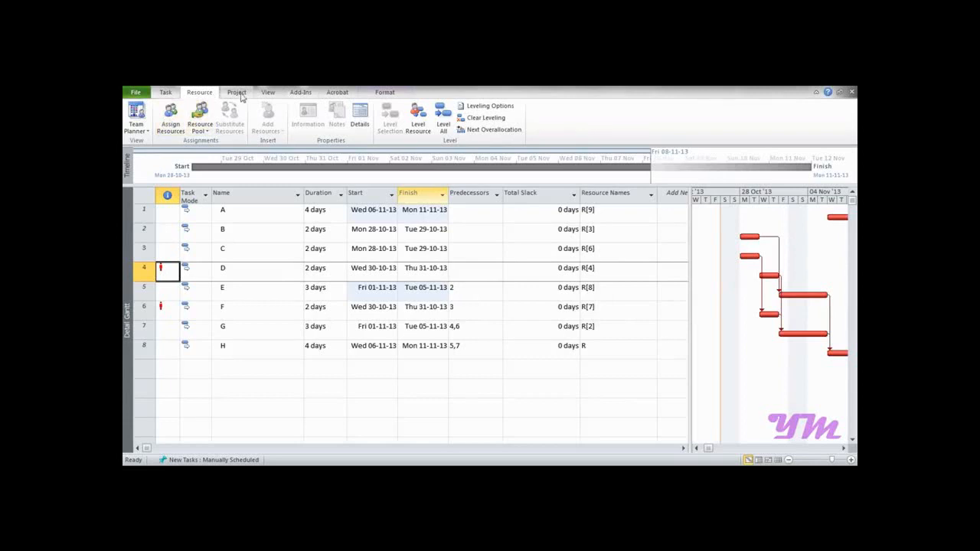
click(269, 94)
click(298, 129)
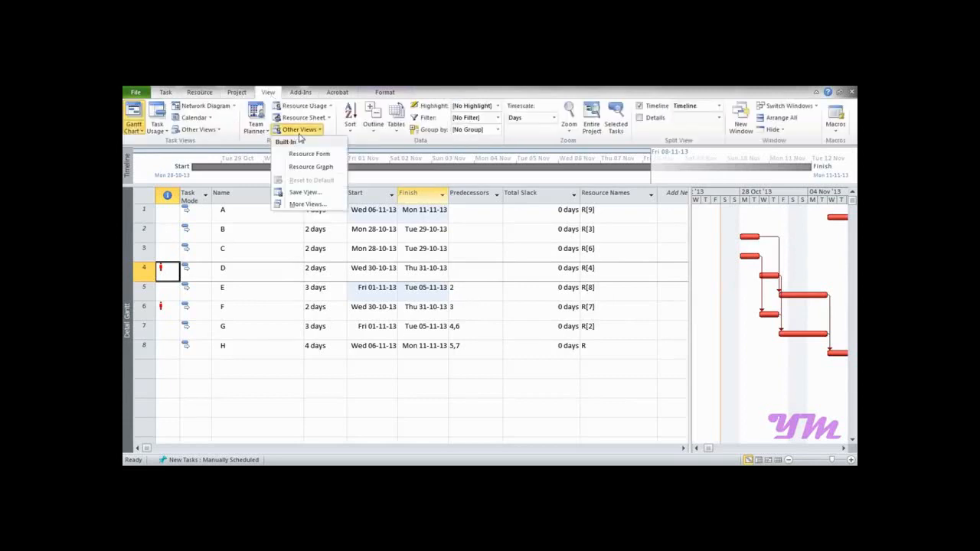
click(307, 168)
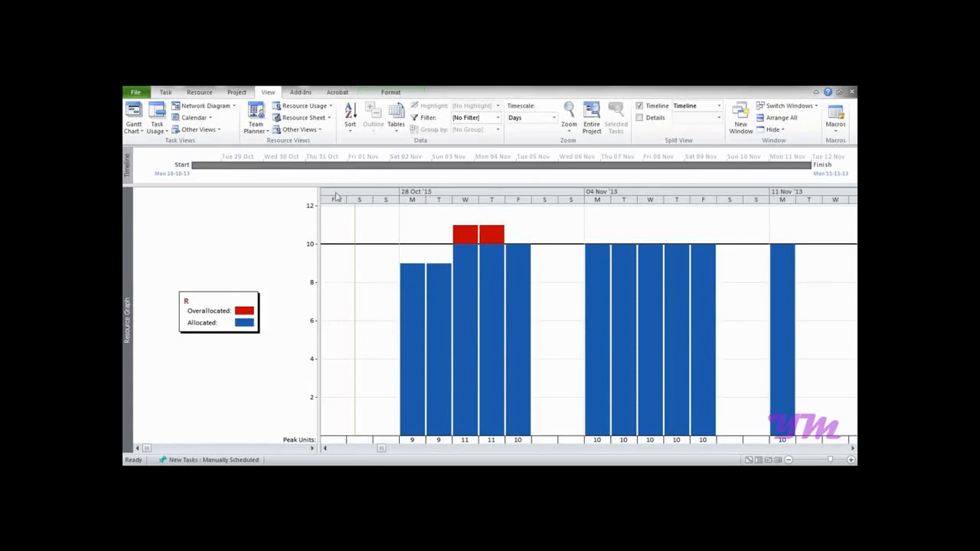
Return to the Detail Gantt view and review the total slack of all tasks alongside the indicators of tasks D and F.
click(140, 132)
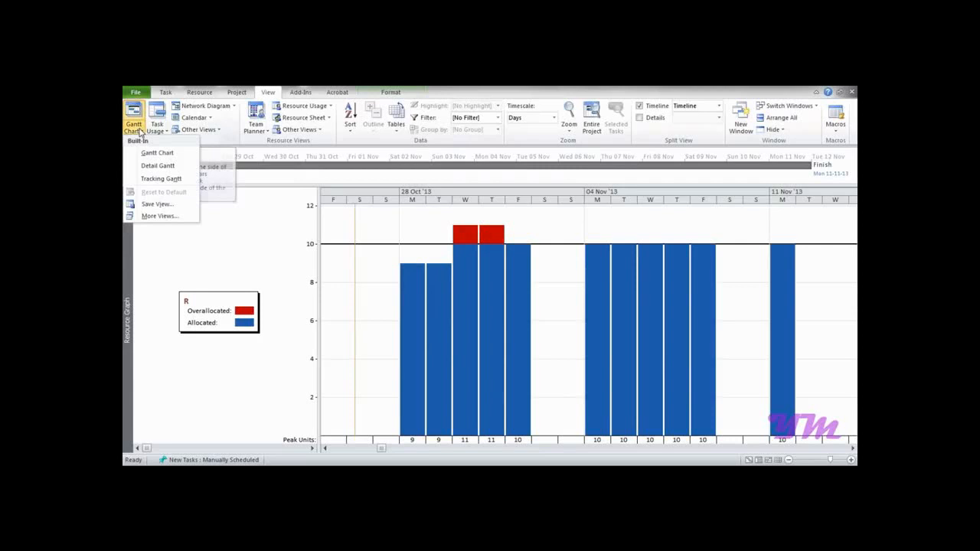
click(147, 172)
drag(542, 214, 548, 345)
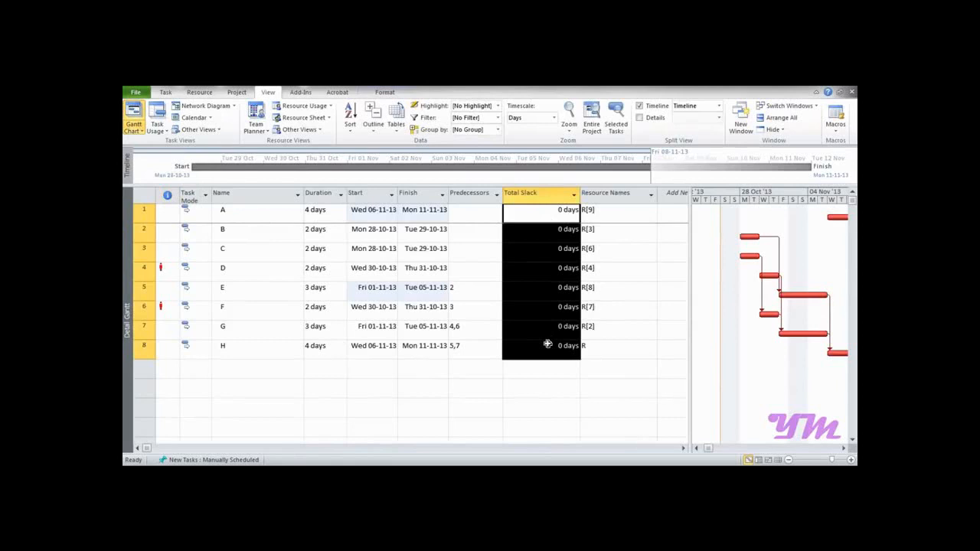
drag(538, 219, 530, 346)
click(160, 268)
click(166, 306)
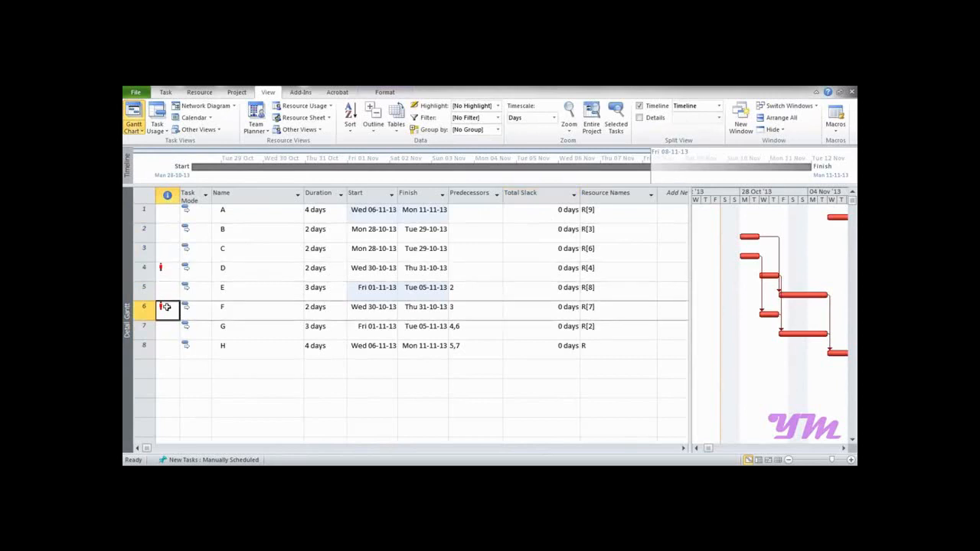
mouse_move(166, 306)
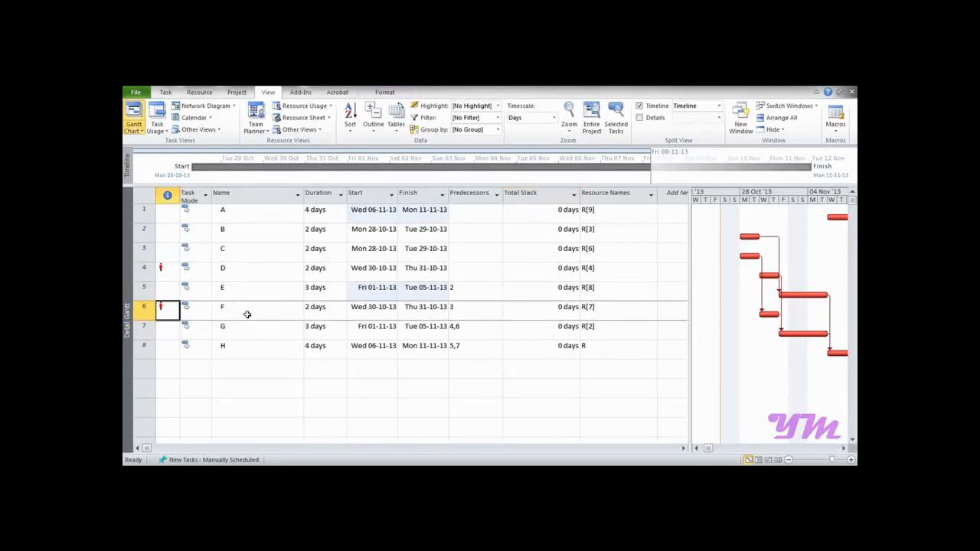
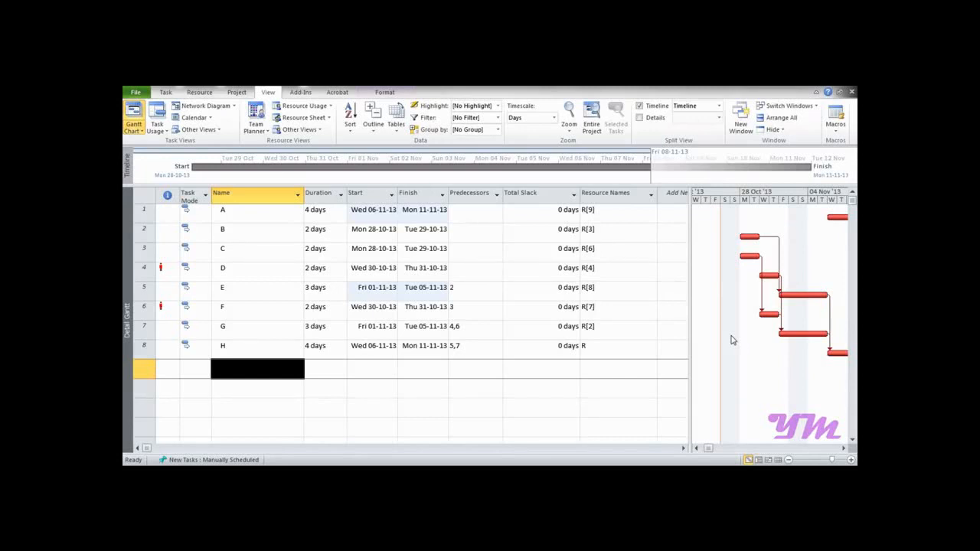
Generate the Critical Tasks overview report and examine its enlarged print preview across the full page width.
click(238, 93)
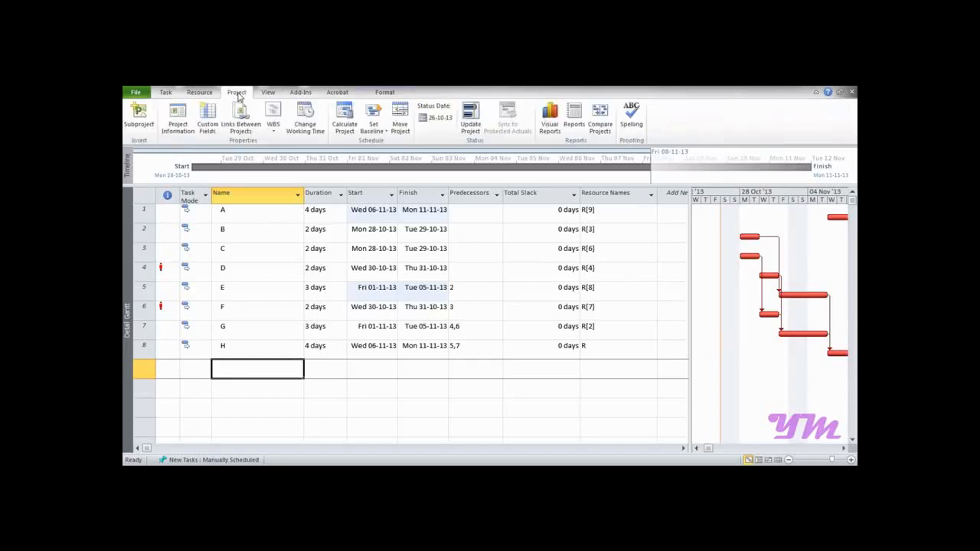
click(576, 131)
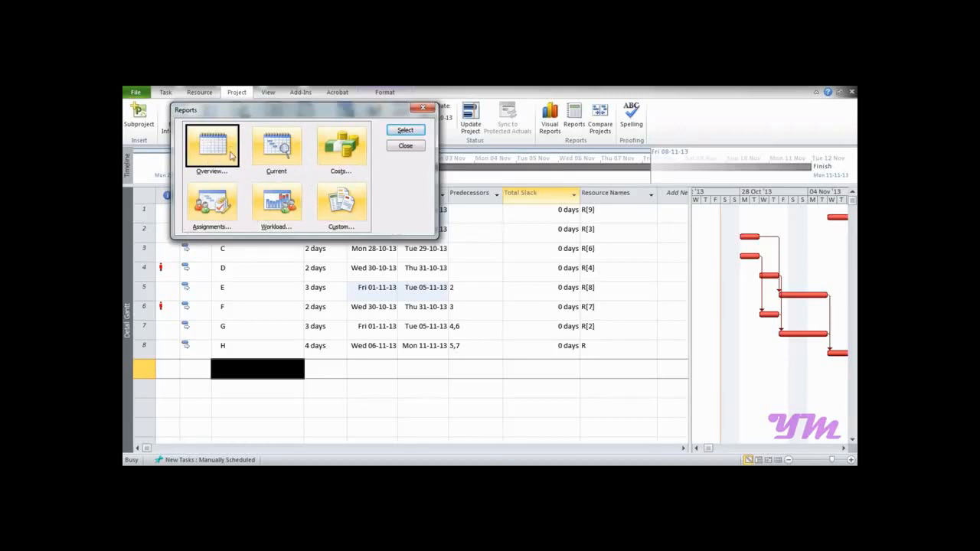
click(395, 130)
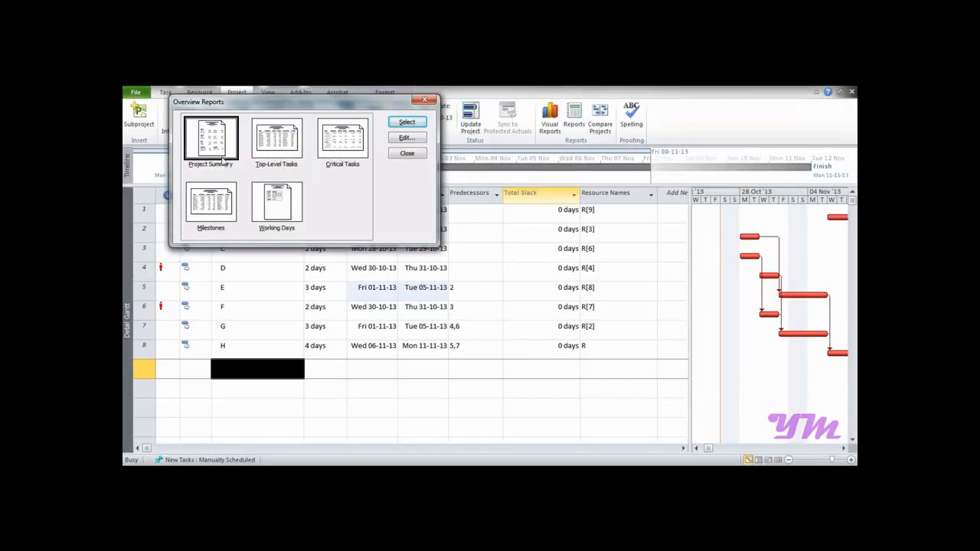
click(330, 159)
click(406, 123)
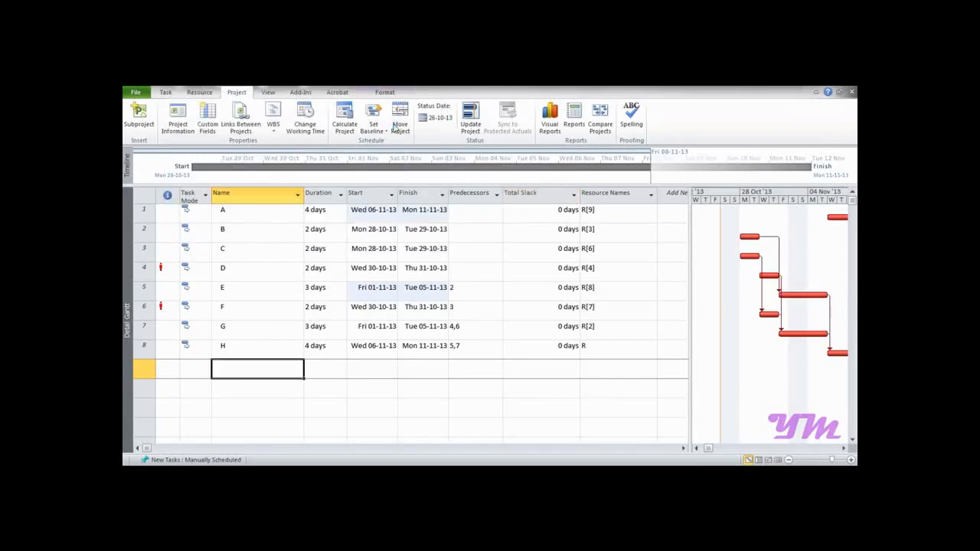
click(581, 255)
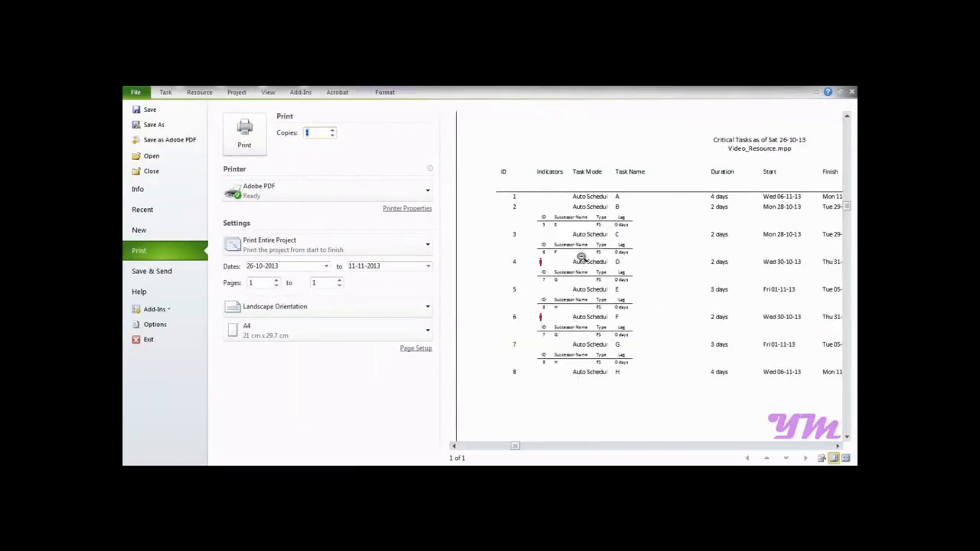
click(838, 446)
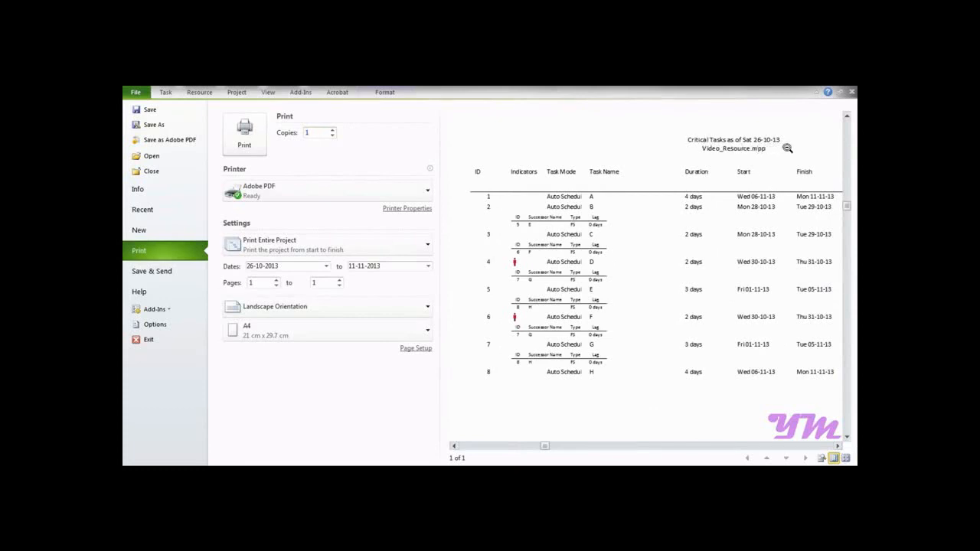
click(454, 447)
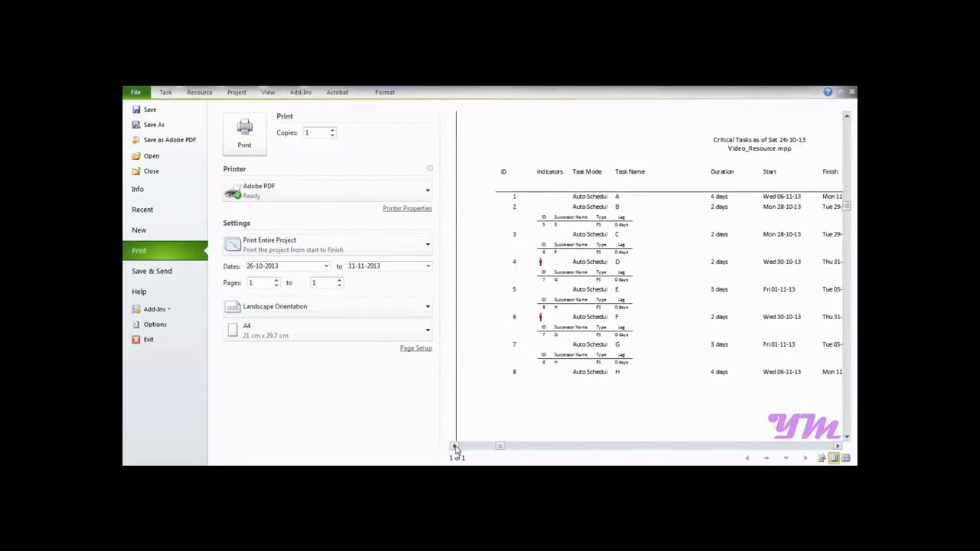
click(454, 447)
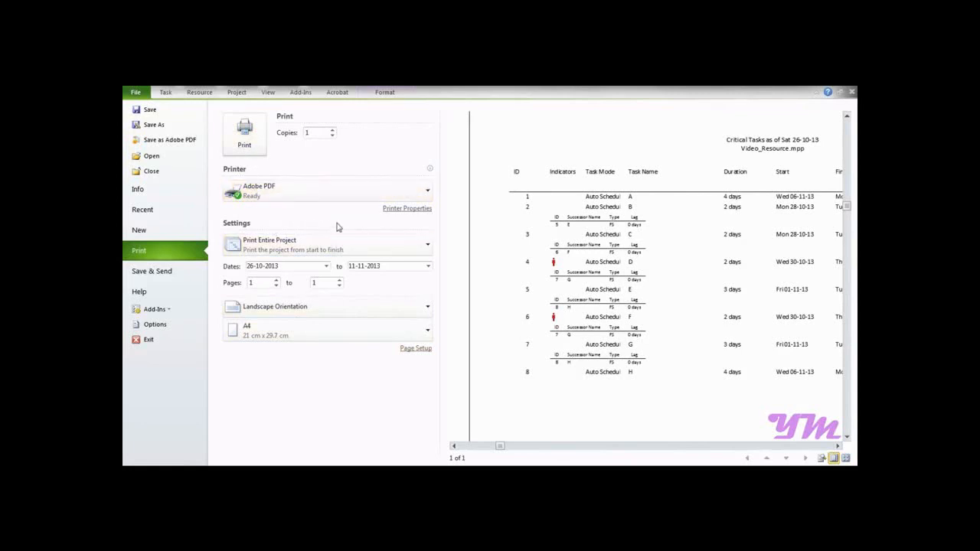
Select Adobe PDF as the printer for the critical tasks report and leave the print page without printing.
click(427, 199)
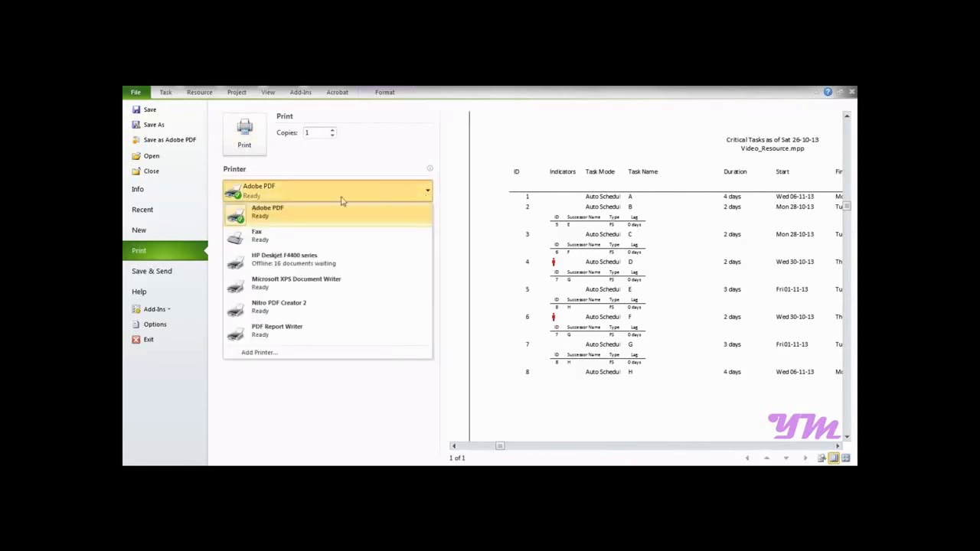
click(291, 217)
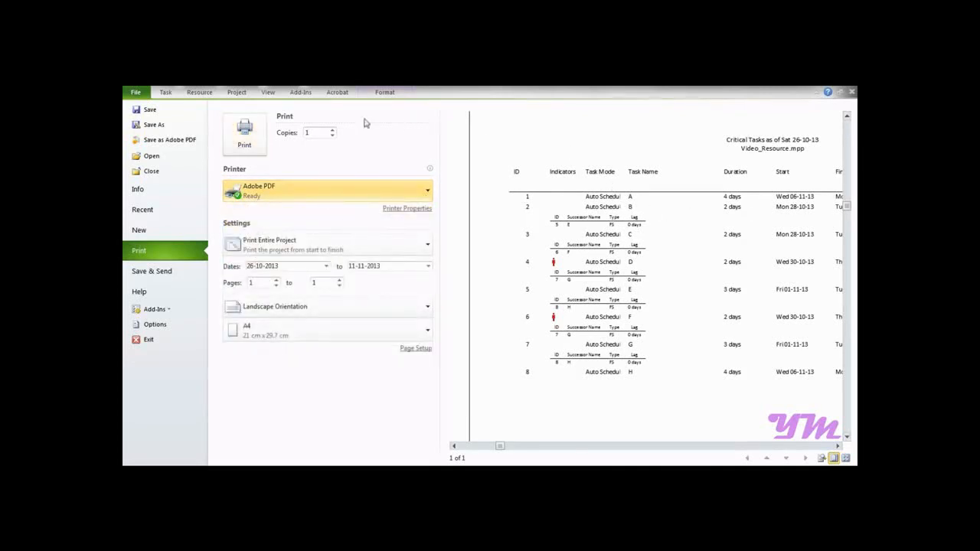
click(165, 92)
Generate the Who Does What When assignment report, examine its first page enlarged in the preview, and return to the project.
click(238, 92)
click(574, 121)
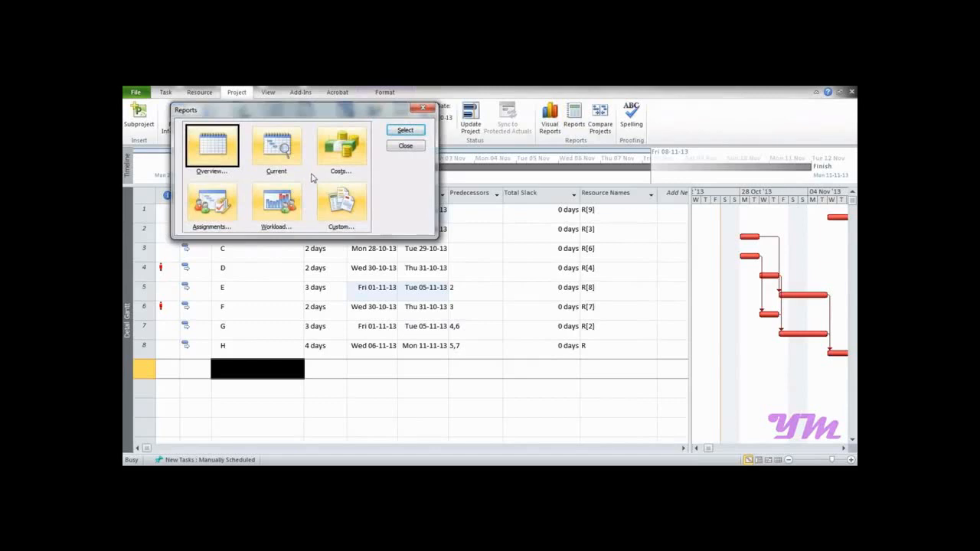
click(239, 207)
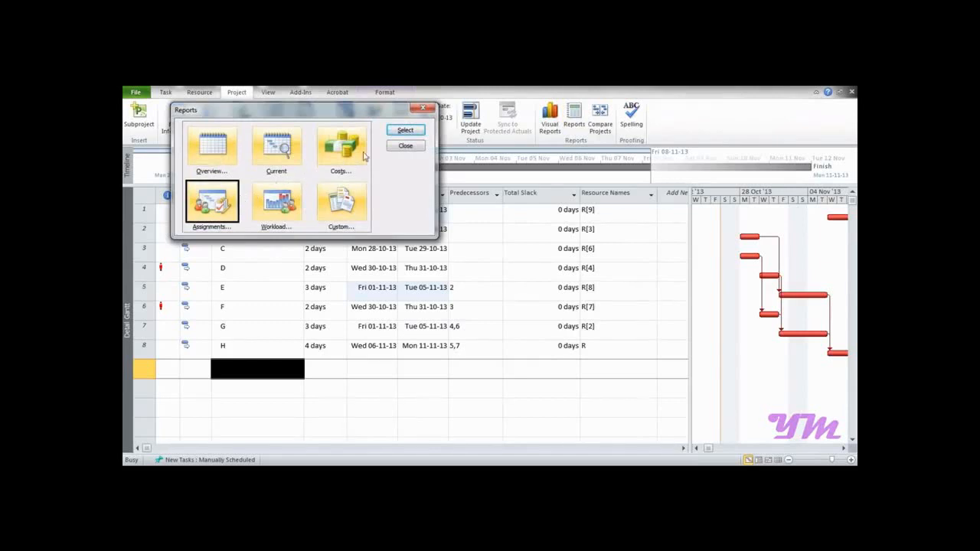
click(391, 131)
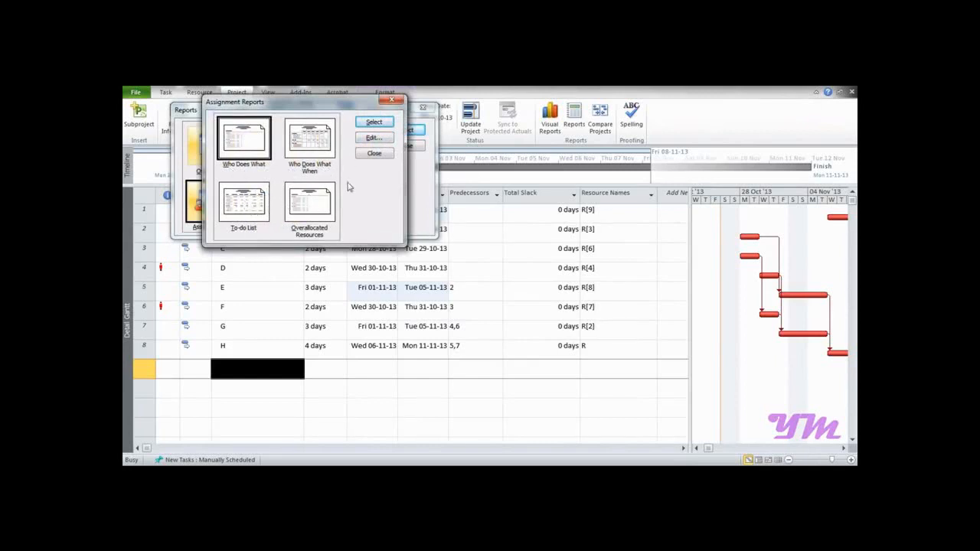
click(303, 159)
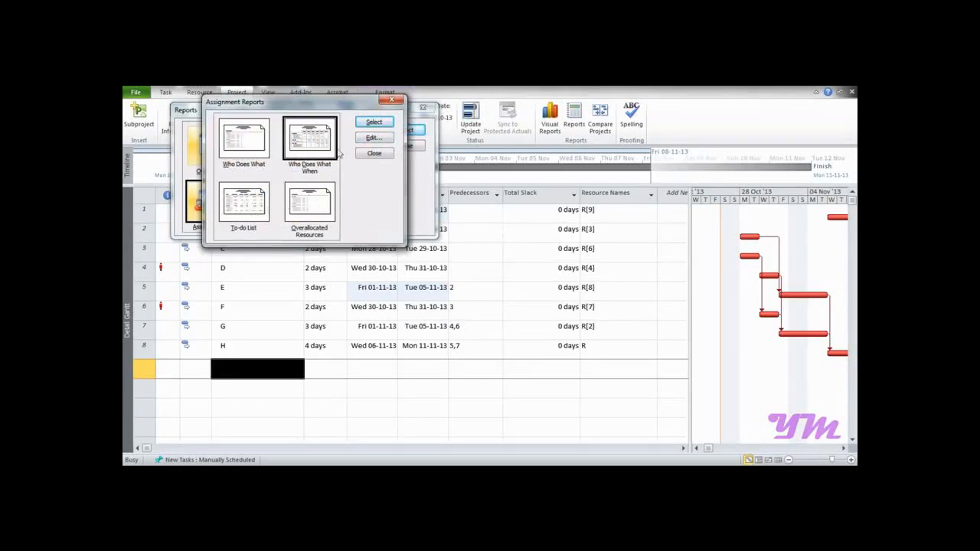
click(373, 122)
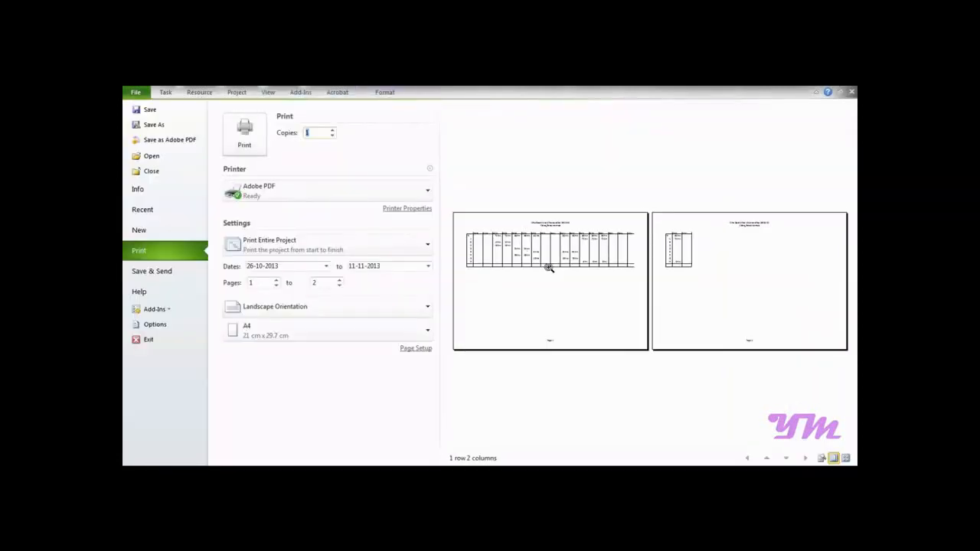
click(548, 268)
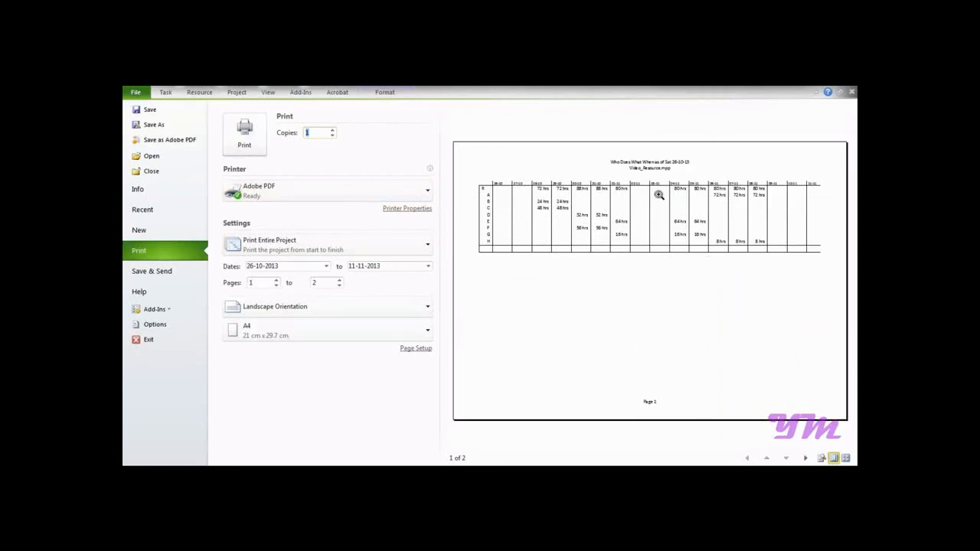
click(237, 92)
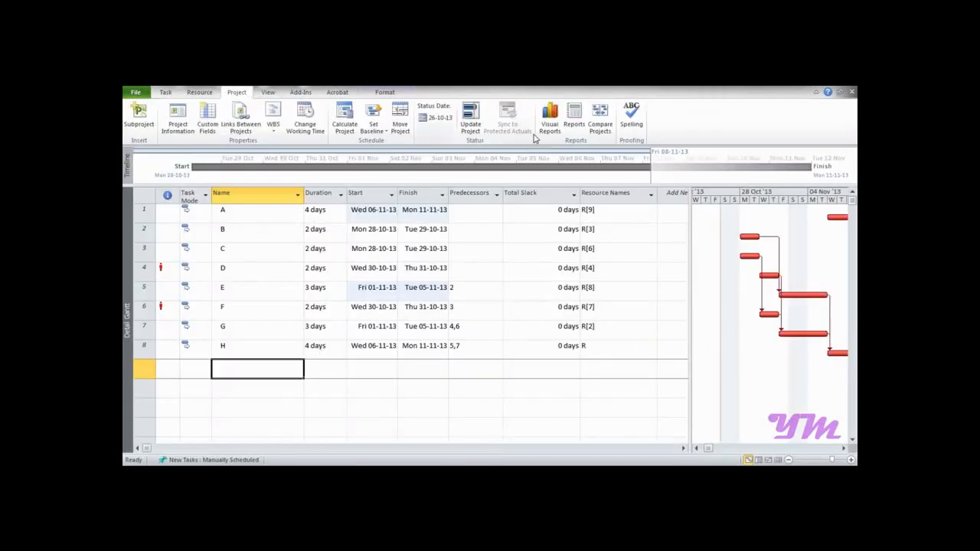
Start defining a new custom report of the Task type.
click(571, 126)
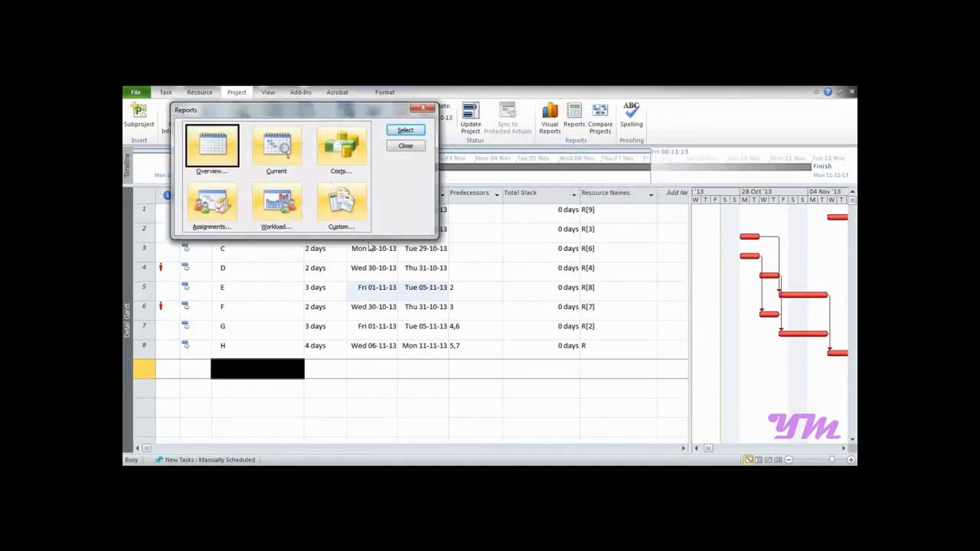
click(356, 213)
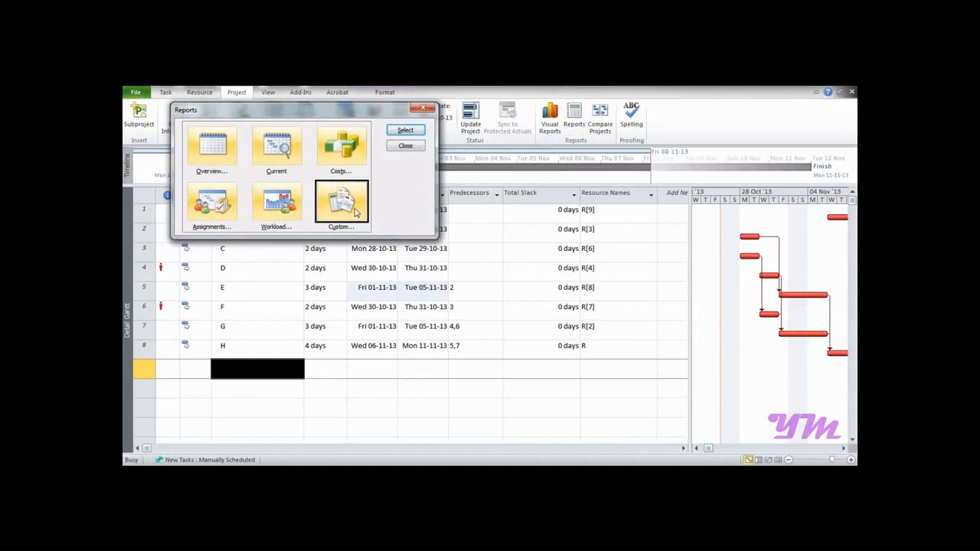
click(401, 134)
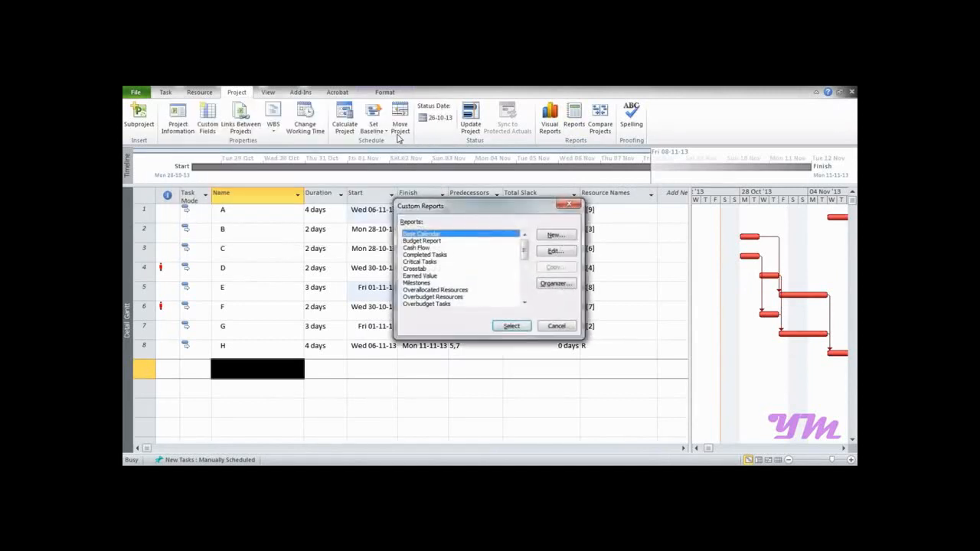
click(553, 236)
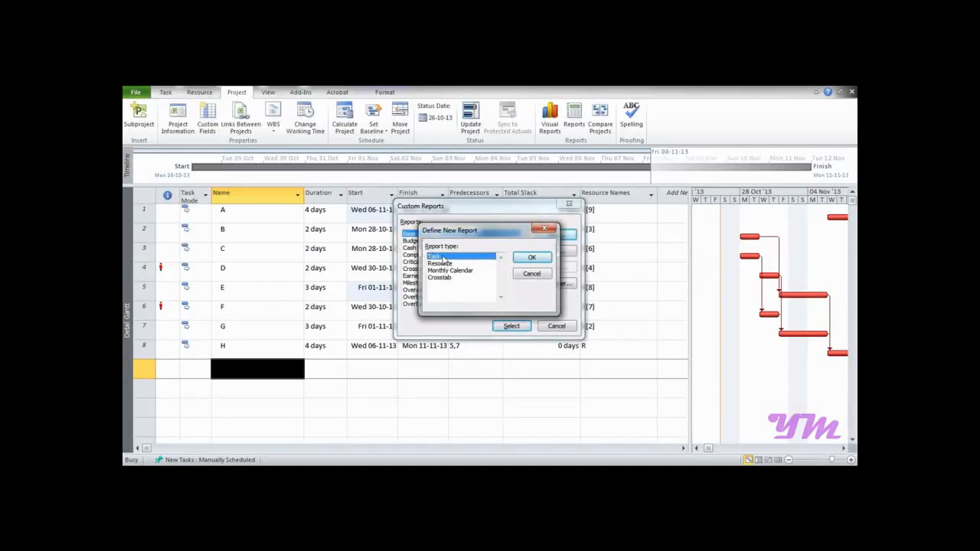
click(530, 258)
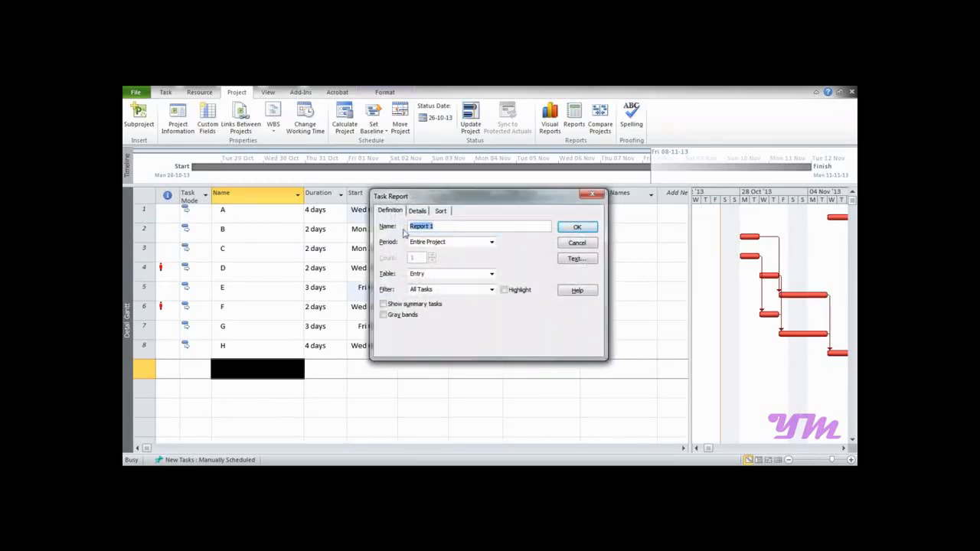
Name the task report "Learning Report" and keep its period as Entire Project.
text(Learning)
click(492, 242)
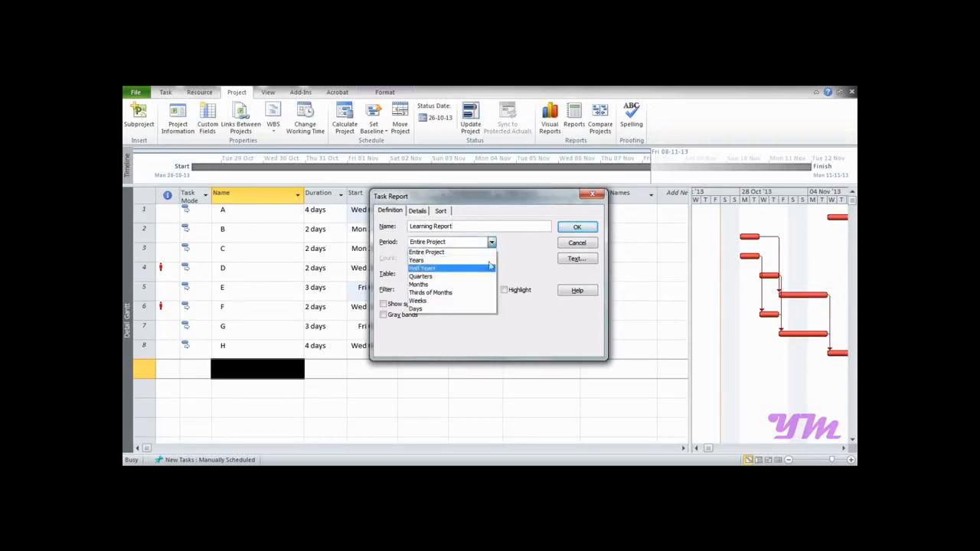
click(495, 242)
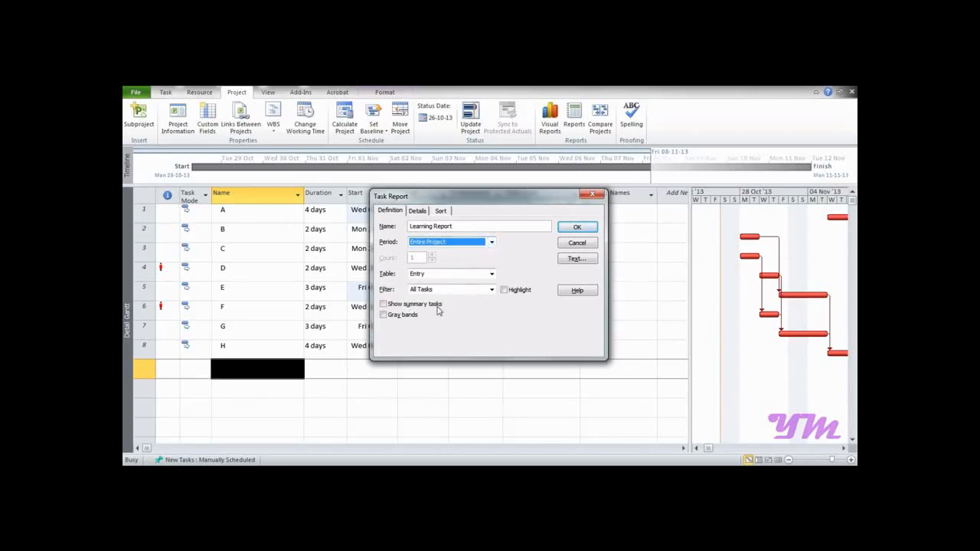
Try the Show summary tasks and Gray bands options in the report's definition.
click(396, 305)
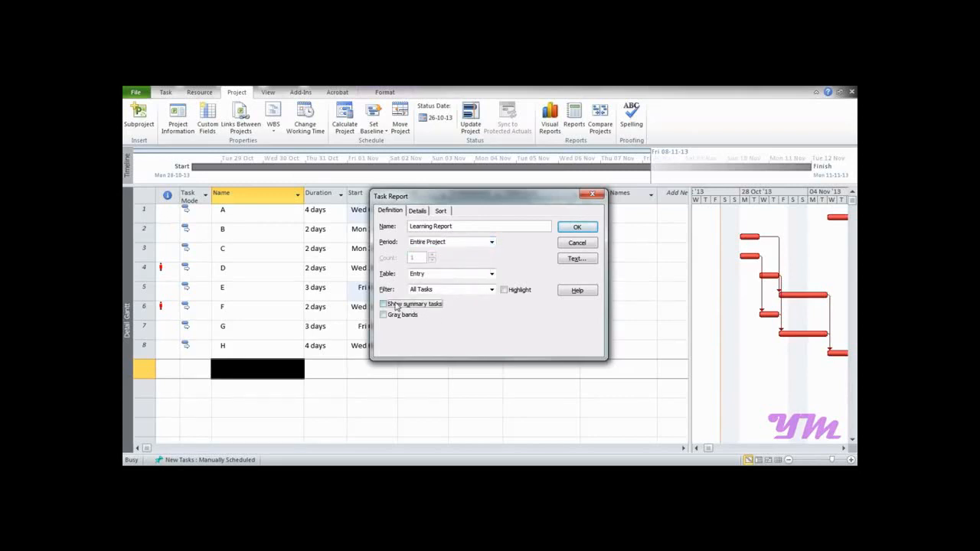
click(386, 316)
click(383, 304)
click(391, 305)
click(393, 316)
Include task predecessors in the Learning Report's details, review its sort settings and definition, and accept the report.
click(418, 212)
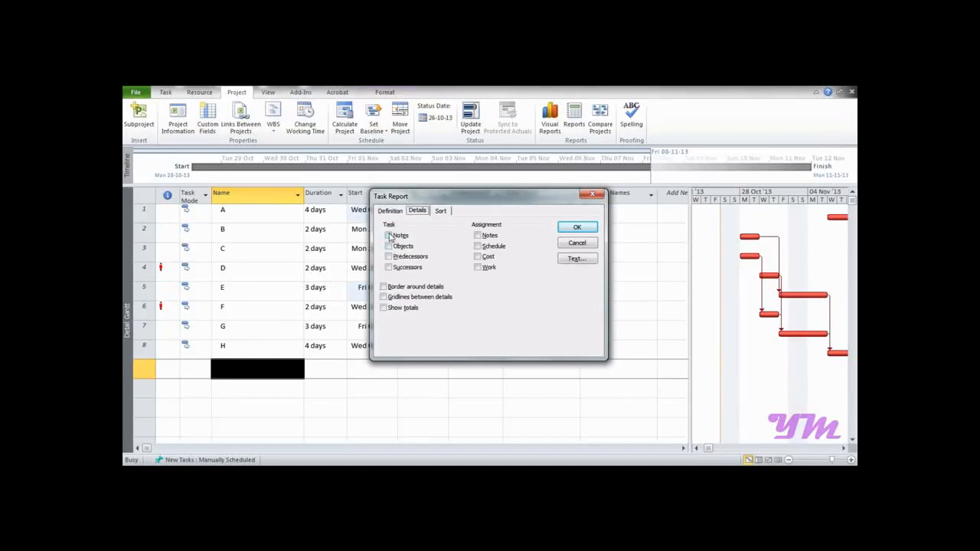
click(394, 260)
click(441, 211)
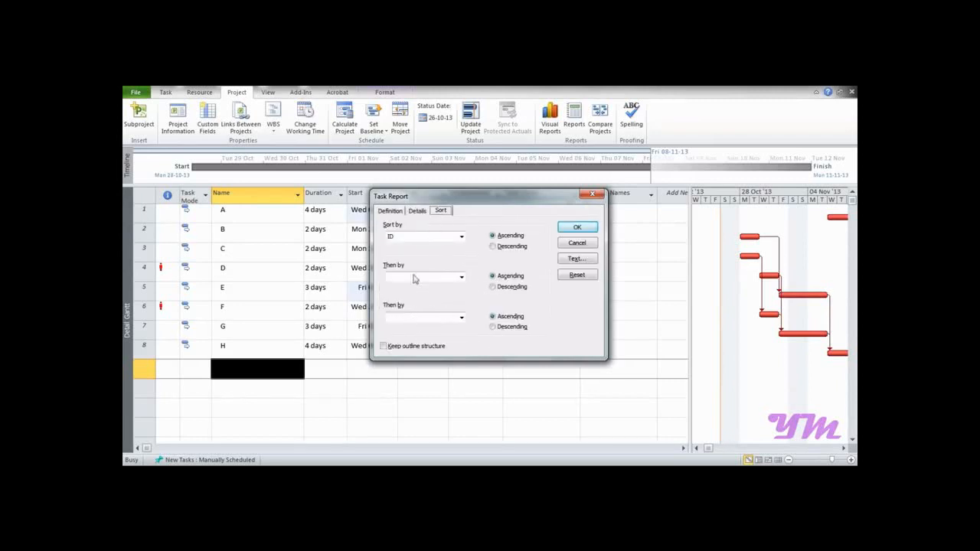
click(397, 211)
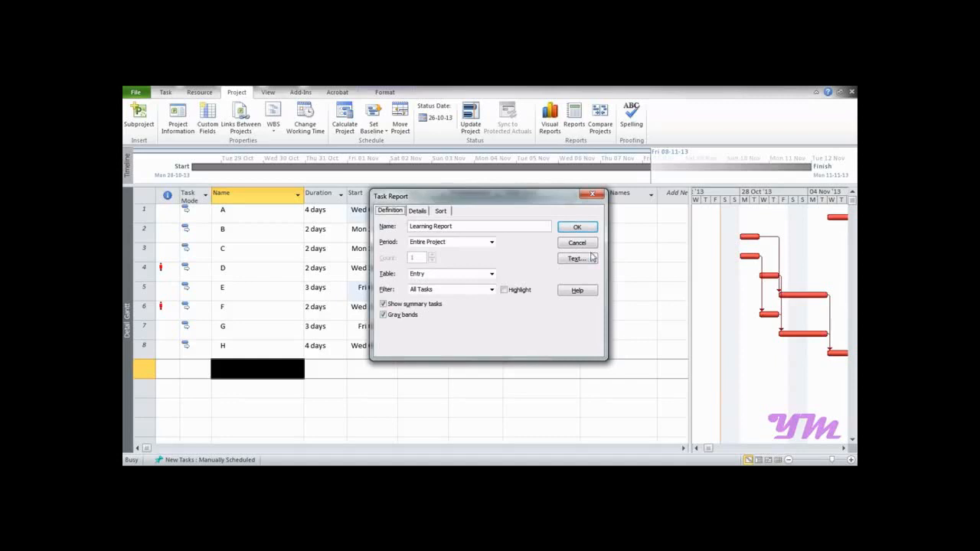
click(579, 228)
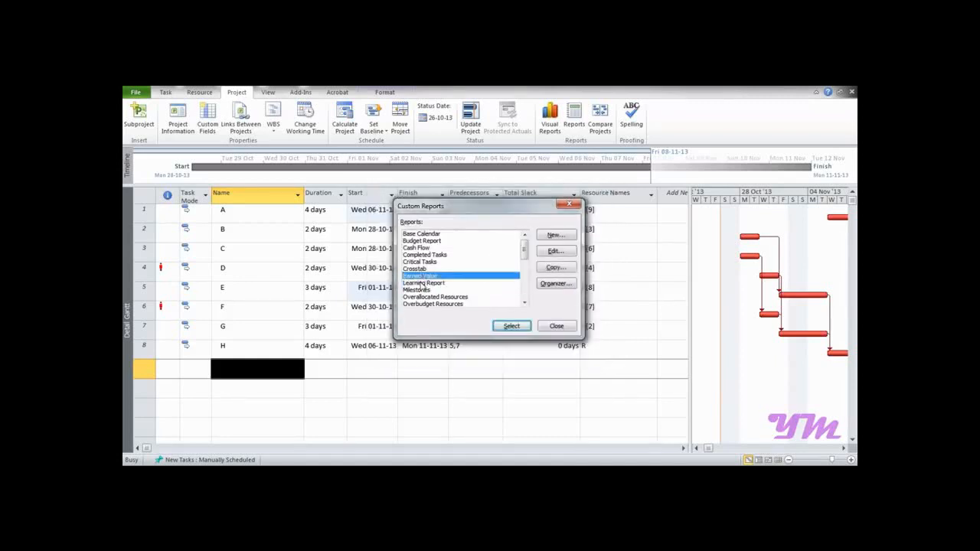
Generate the Learning Report, examine both of its pages in the preview, and return to the project.
click(502, 327)
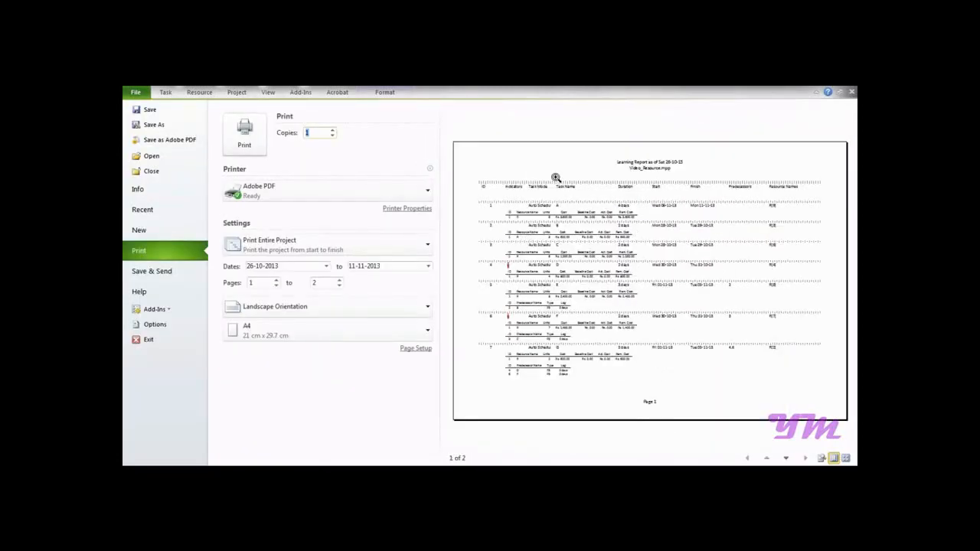
click(786, 459)
click(767, 457)
click(243, 95)
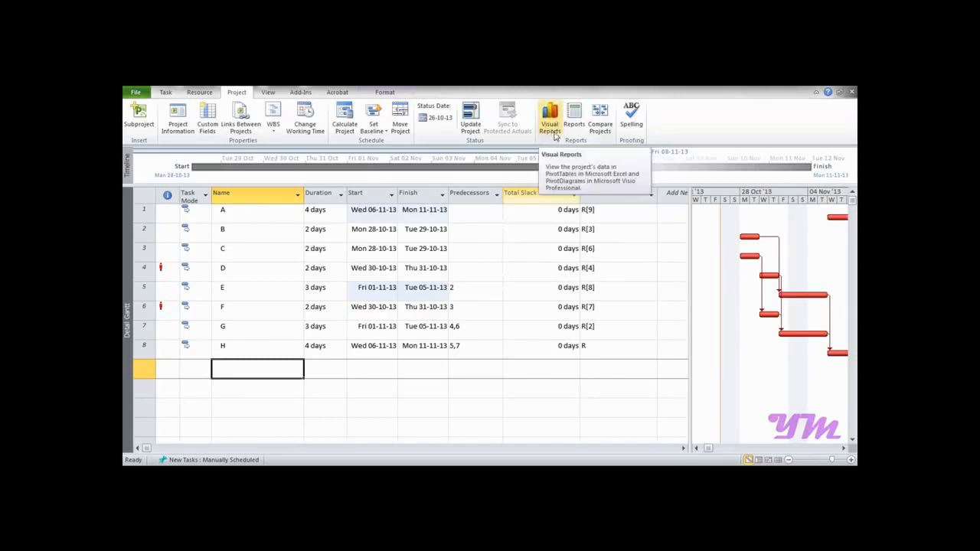
Look through the visual report templates in the task, resource and assignment categories, and leave without creating a report.
click(552, 134)
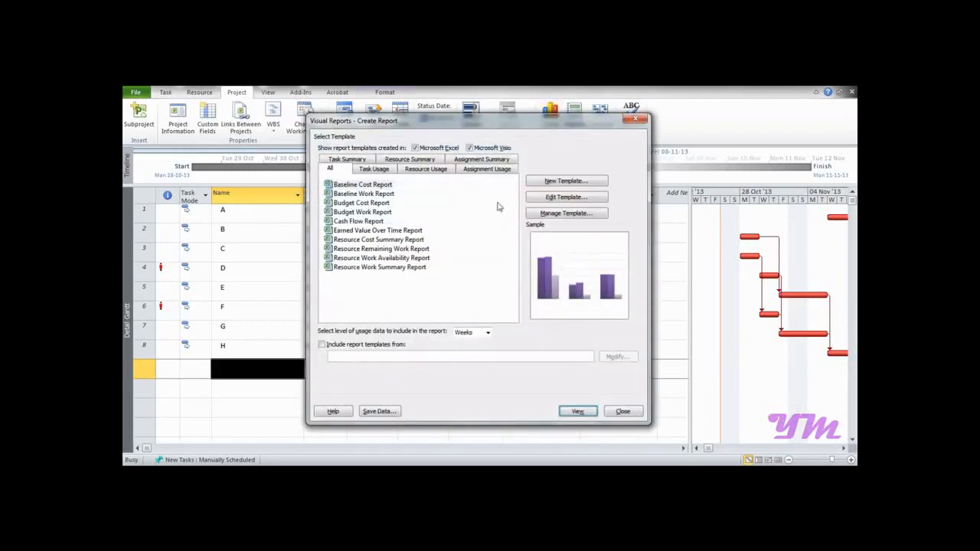
click(371, 169)
click(363, 159)
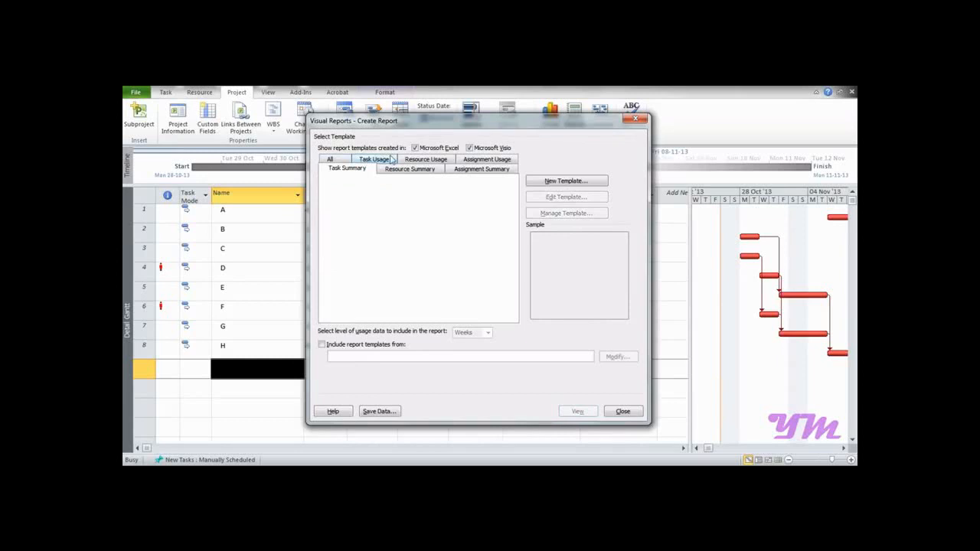
click(413, 160)
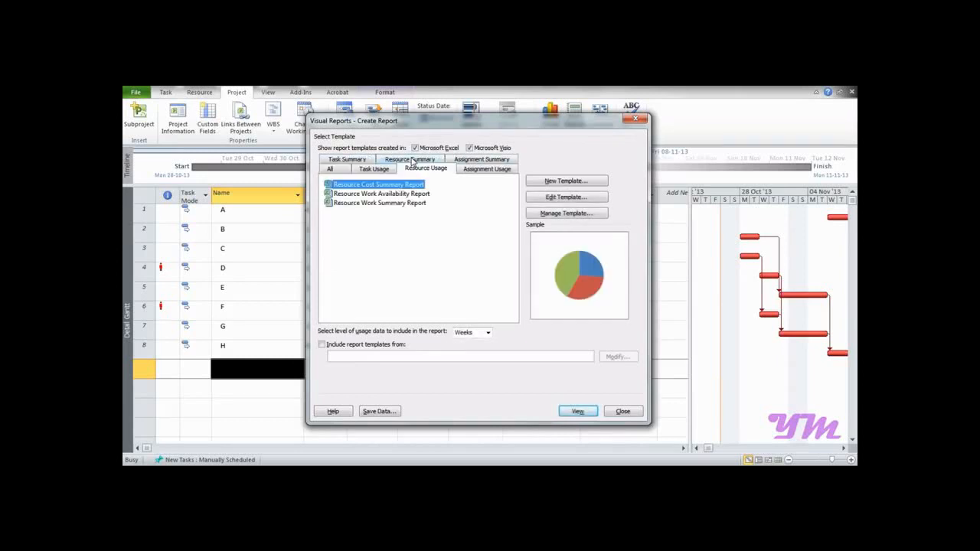
click(475, 160)
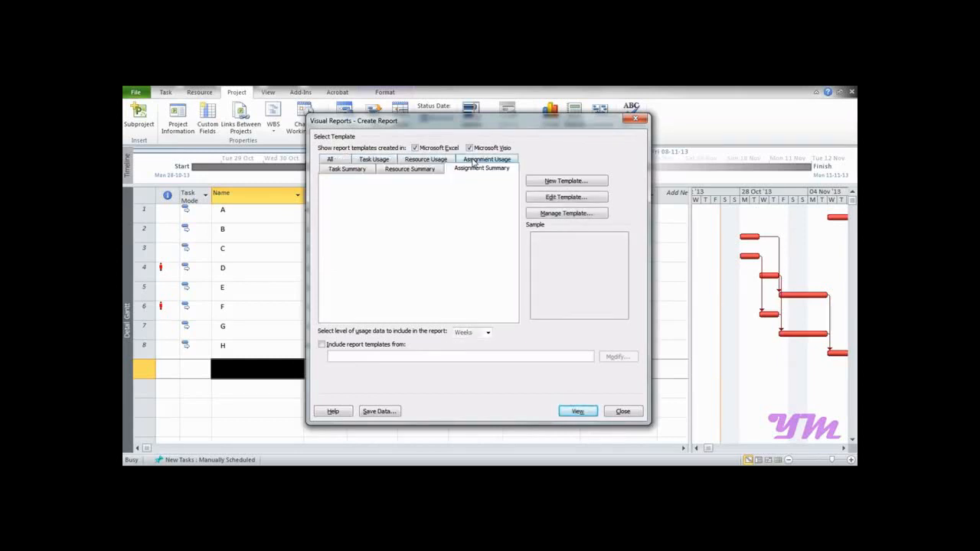
click(382, 170)
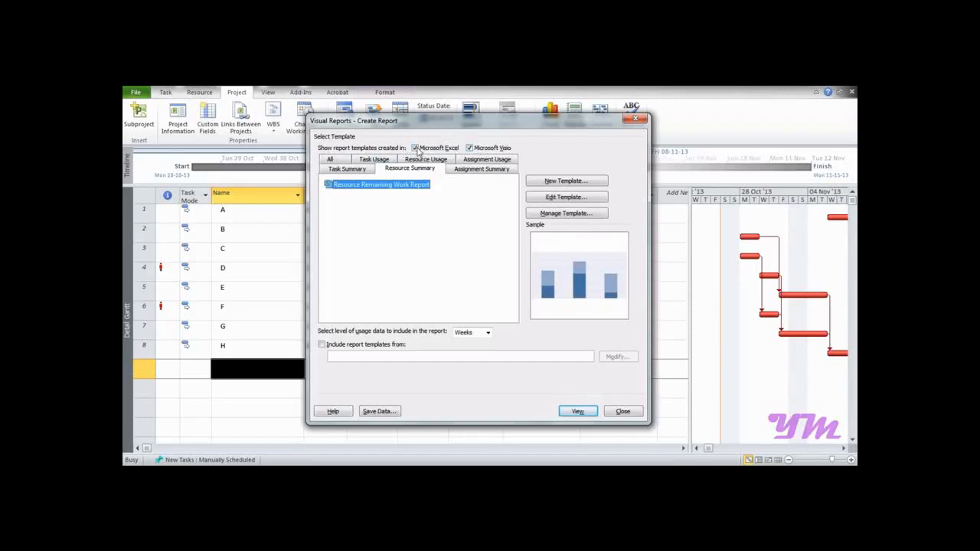
click(468, 148)
click(614, 412)
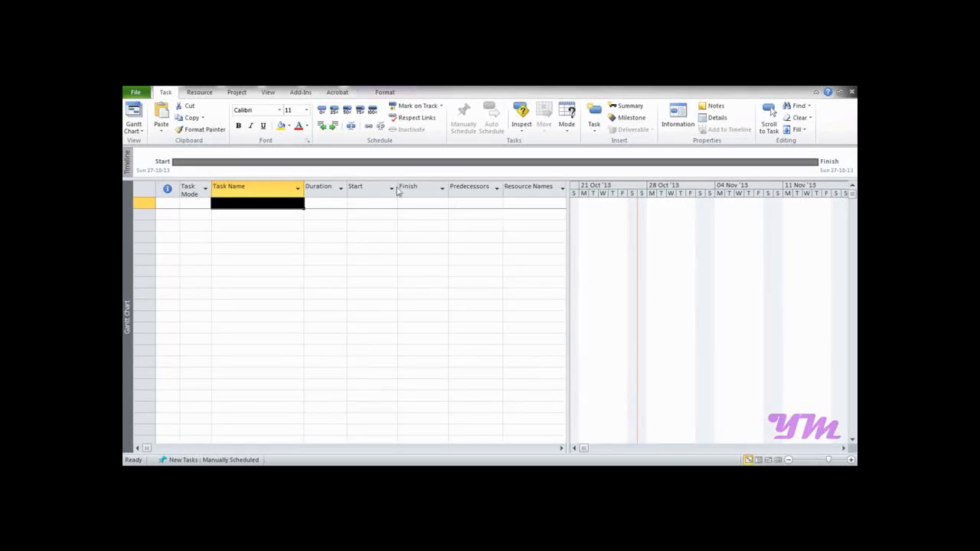
Enter three tasks named A, B and C in the blank project.
click(269, 202)
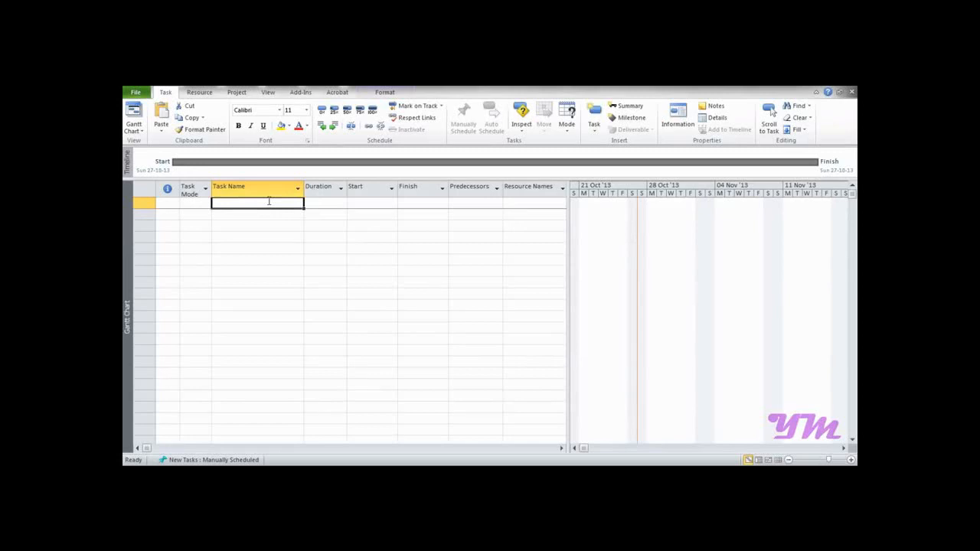
text(A)
key(Return)
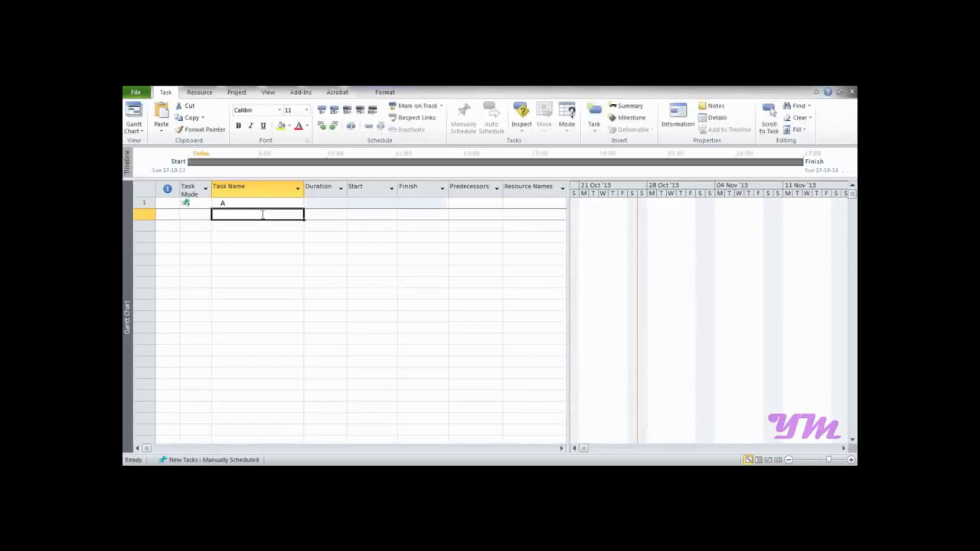
text(B)
key(Return)
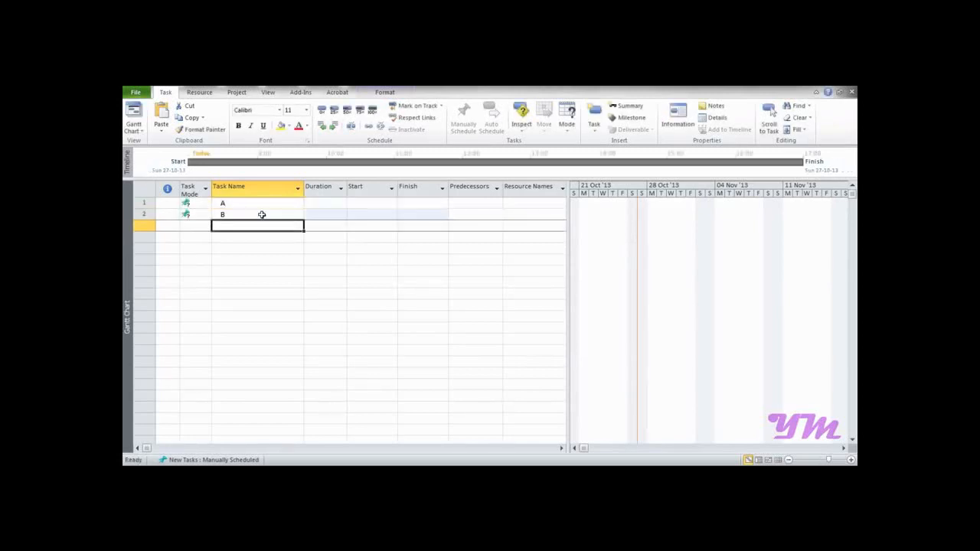
text(C)
key(Tab)
Set the durations of tasks A, B and C to 4, 2 and 5 days.
key(Up)
key(Up)
text(4)
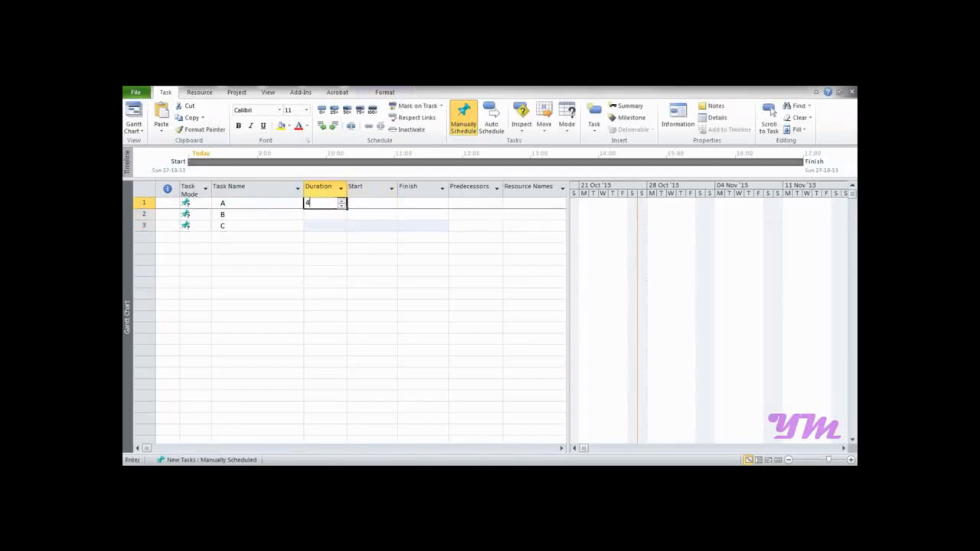
key(Return)
text(2)
key(Return)
text(5)
Set predecessor 1 for task B and 2 for task C, and switch all tasks to Auto Schedule.
key(Tab)
key(Tab)
key(Tab)
key(Right)
key(Left)
key(Left)
key(Right)
key(Up)
text(1)
key(Return)
text(2)
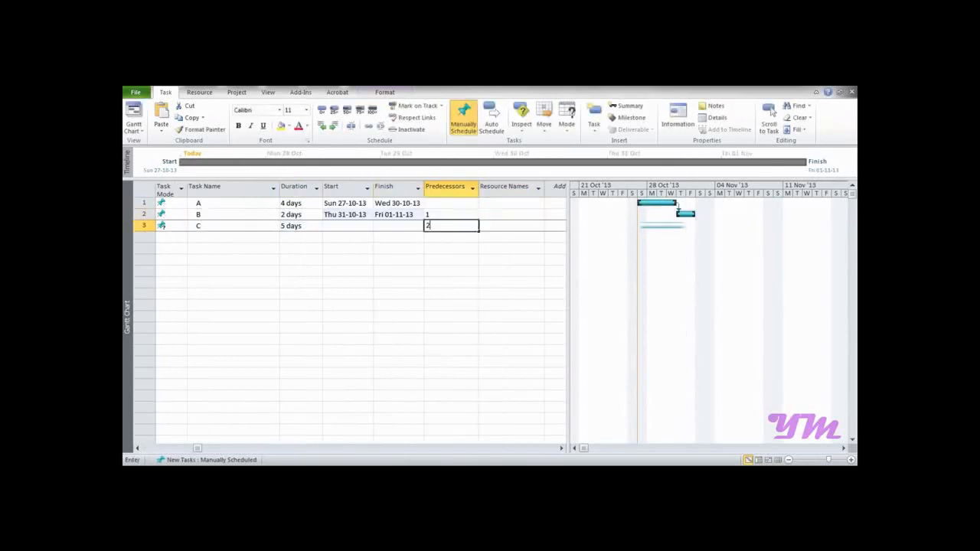
click(140, 187)
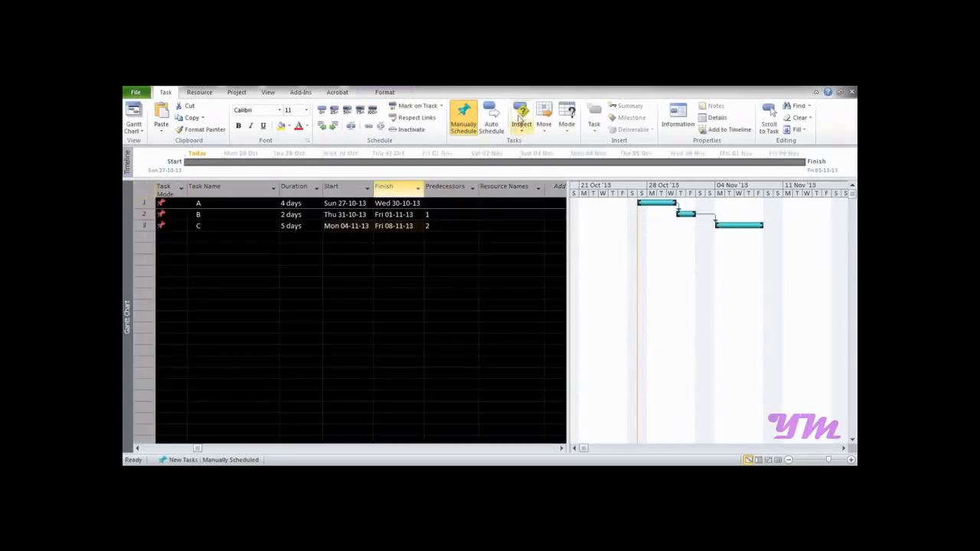
click(492, 121)
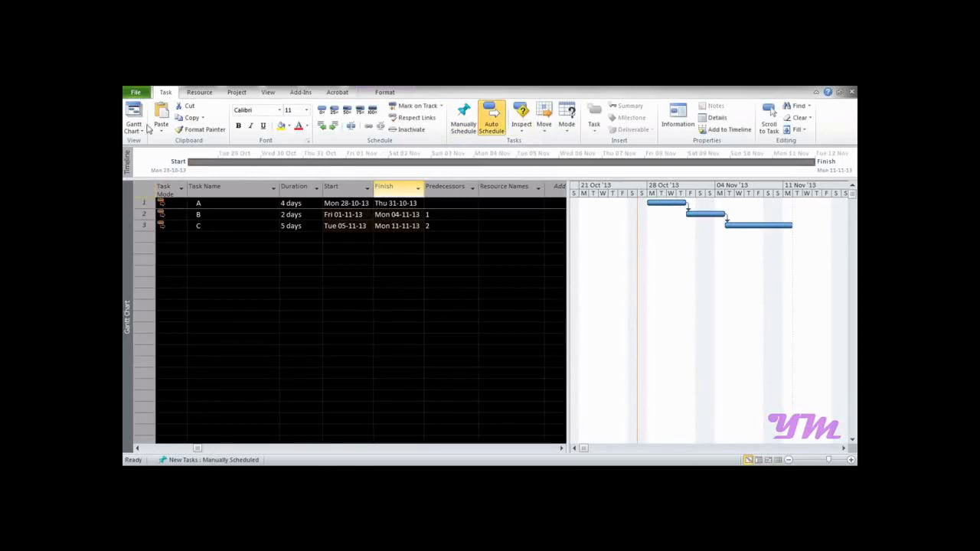
Save the project as Project1.mpp in a new Desktop folder named MyWorks.
key(ctrl+s)
click(159, 176)
click(199, 116)
text(MyWorks)
key(Return)
key(Return)
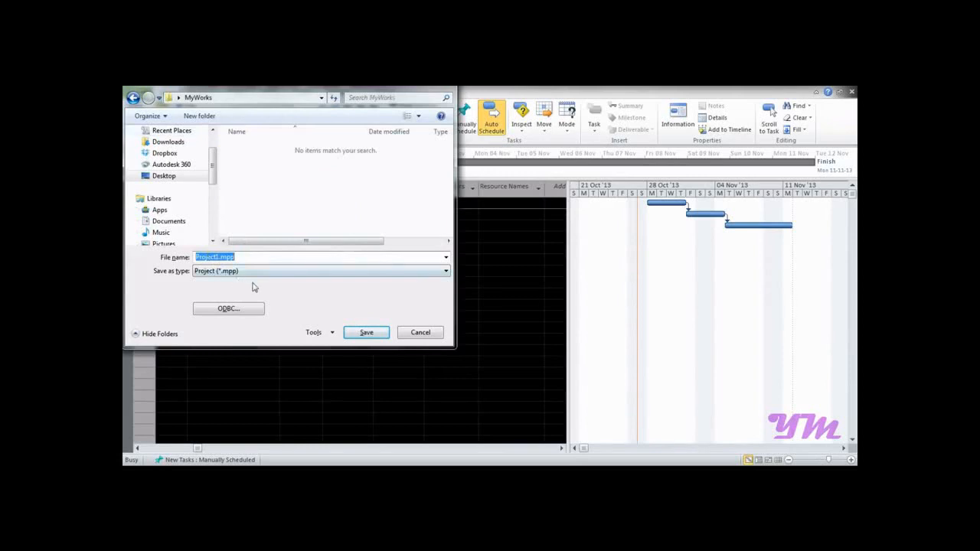
click(366, 332)
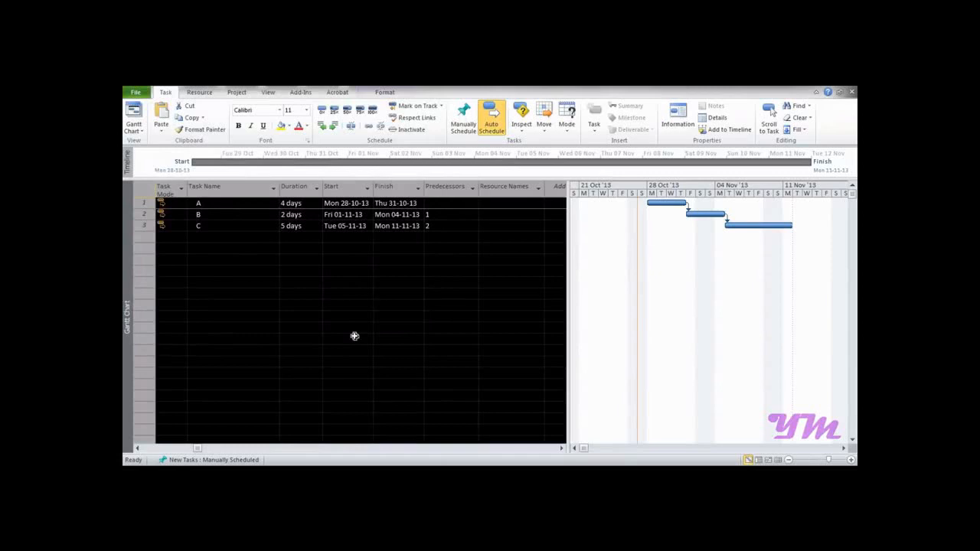
Create a new blank project and enter three tasks named F, G and H.
key(ctrl+n)
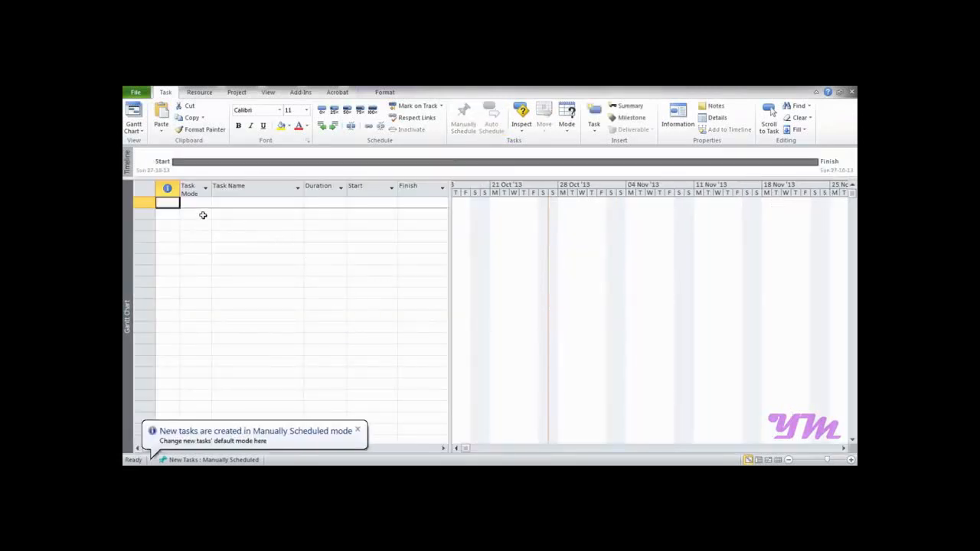
click(224, 205)
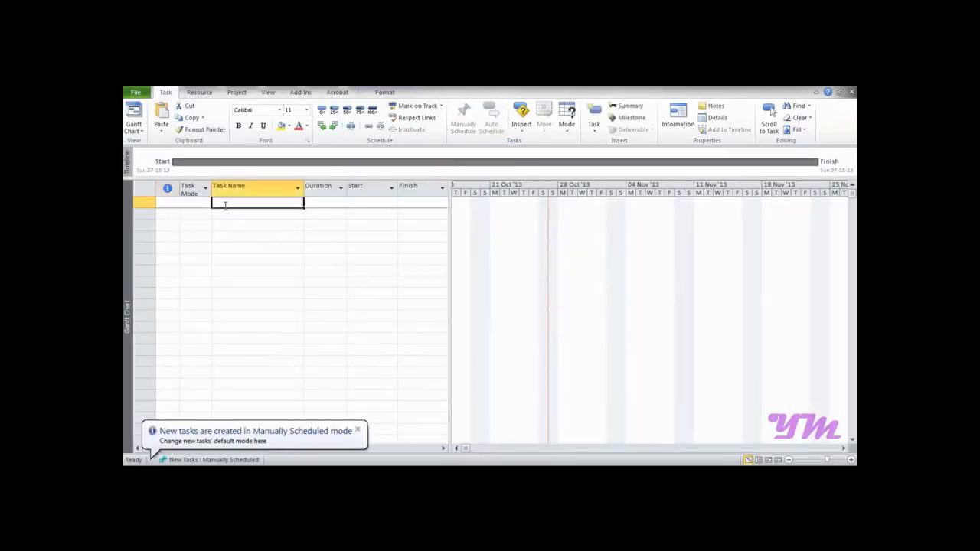
text(c)
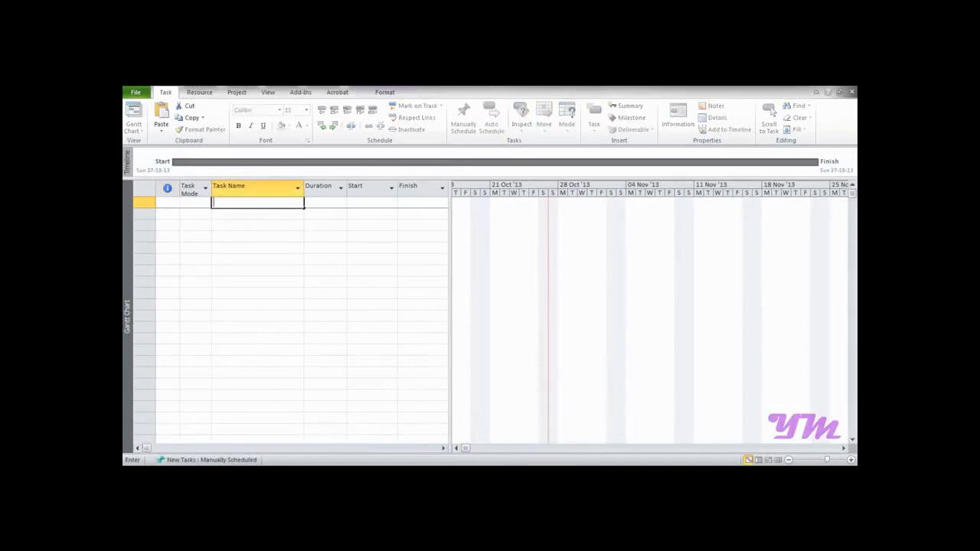
key(Return)
text(G)
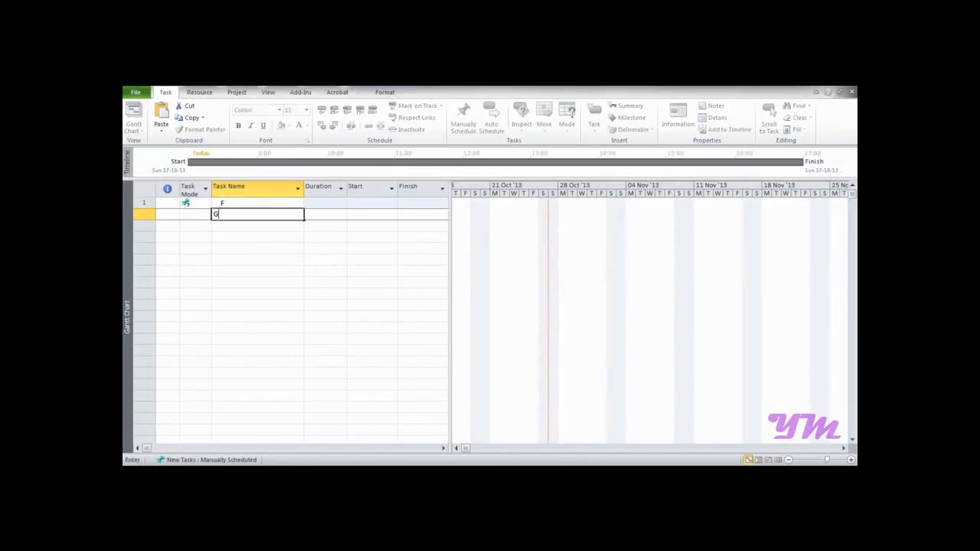
key(Return)
text(H)
key(Tab)
Set the durations of tasks F, G and H to 7, 5 and 6 days.
key(Up)
key(Up)
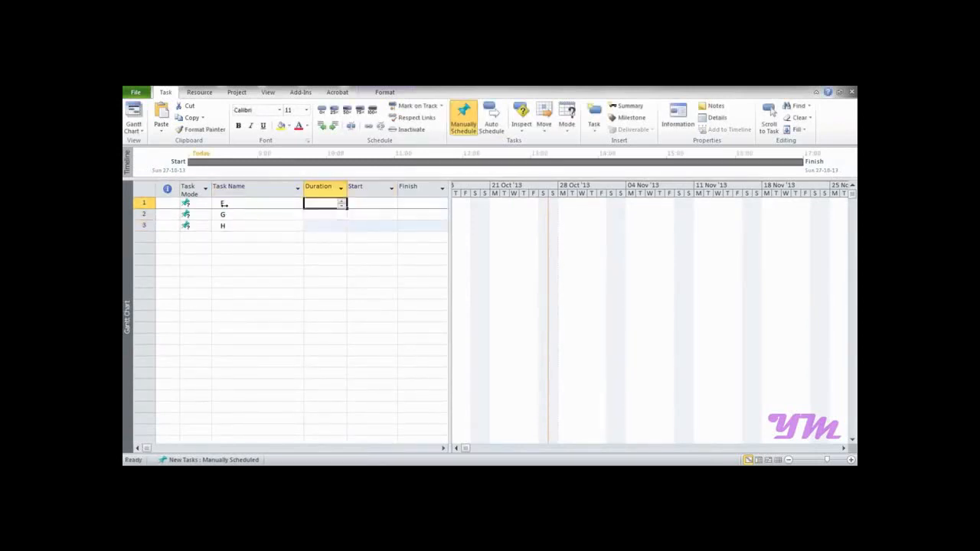
text(7 days)
key(Return)
text(5)
key(Return)
text(6)
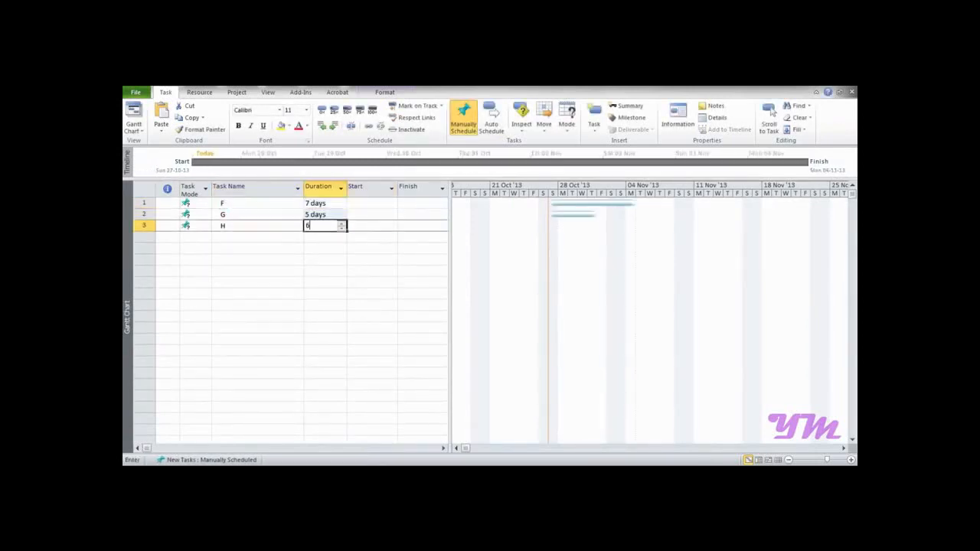
Set task 1 as the predecessor of both G and H, and switch all tasks to Auto Schedule.
key(Tab)
key(Tab)
key(Tab)
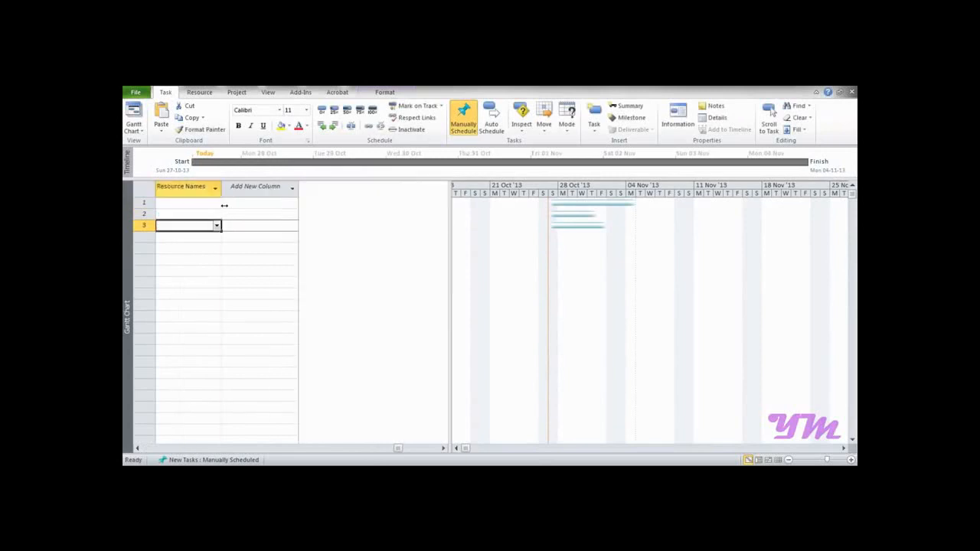
key(Up)
text(1)
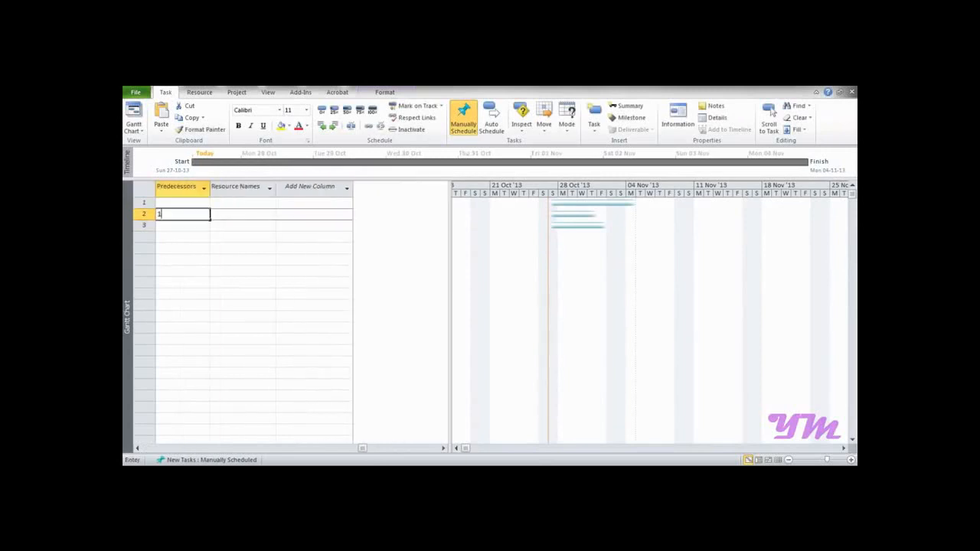
key(Return)
text(1)
key(Return)
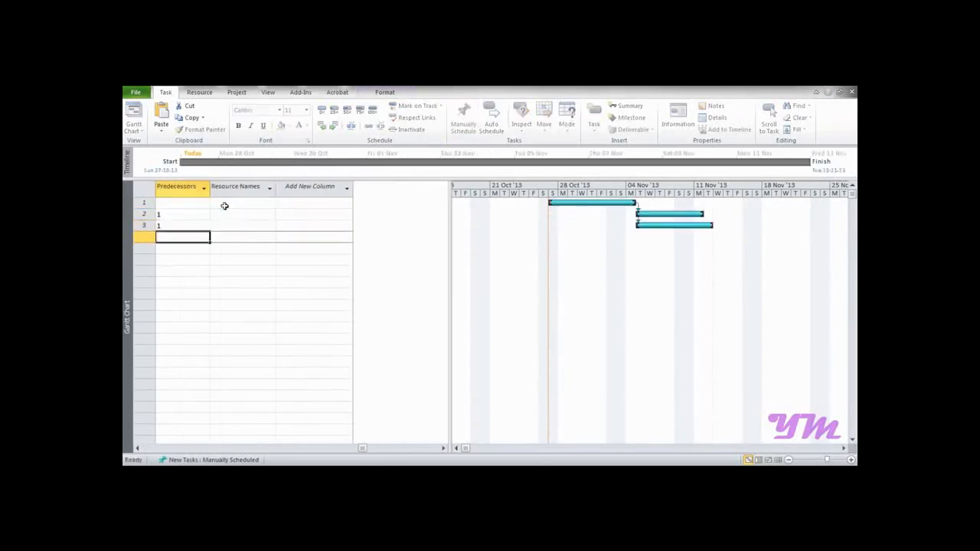
click(145, 191)
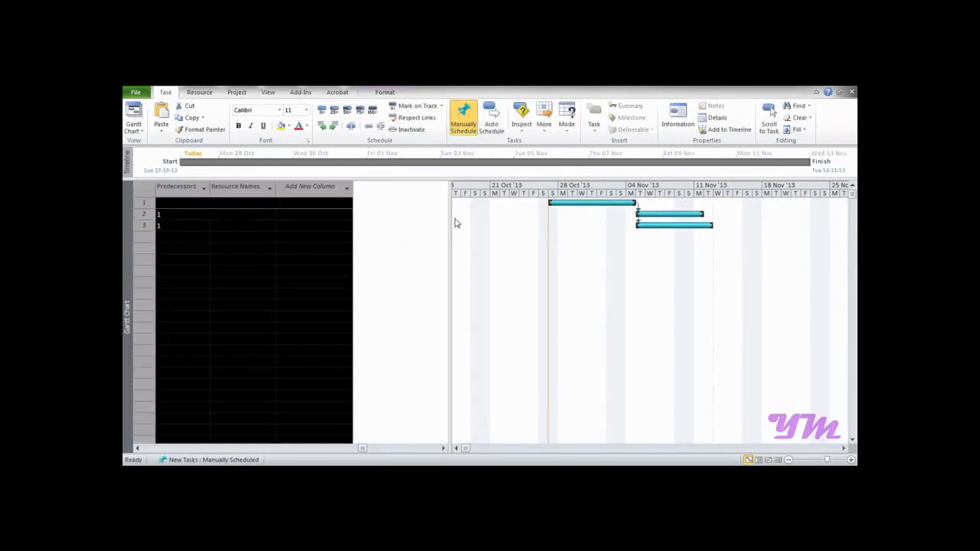
click(490, 130)
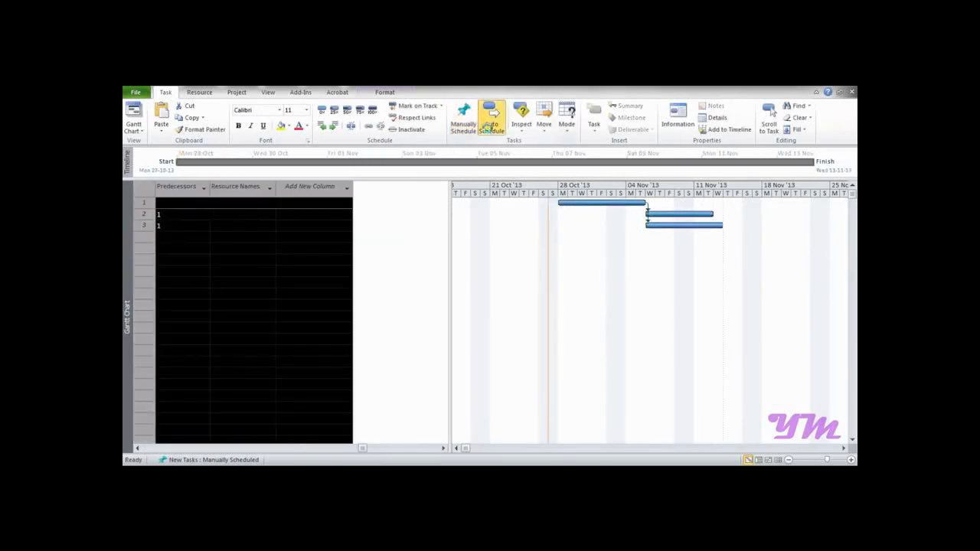
Save the project as Project2.mpp in the MyWorks folder on the Desktop.
key(ctrl+s)
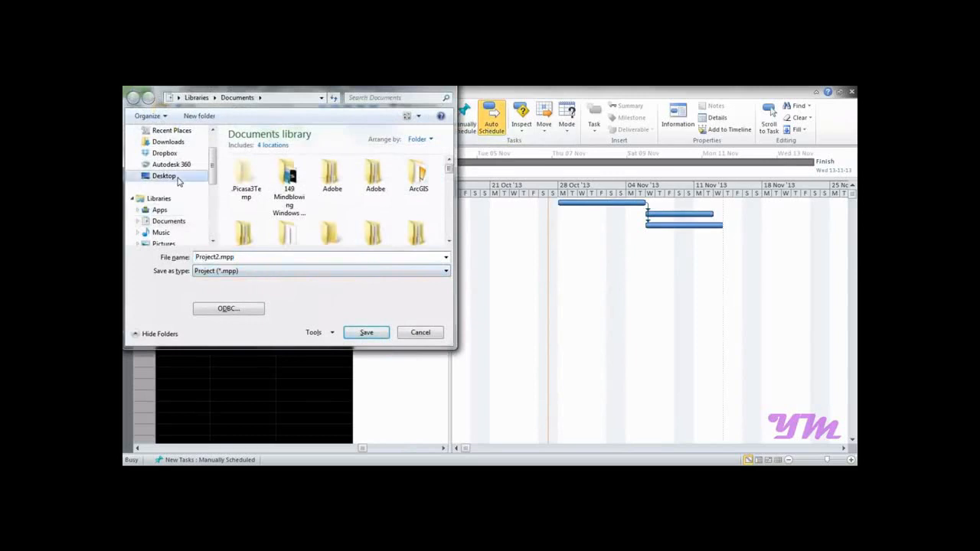
click(164, 176)
scroll(291, 199, down, 3)
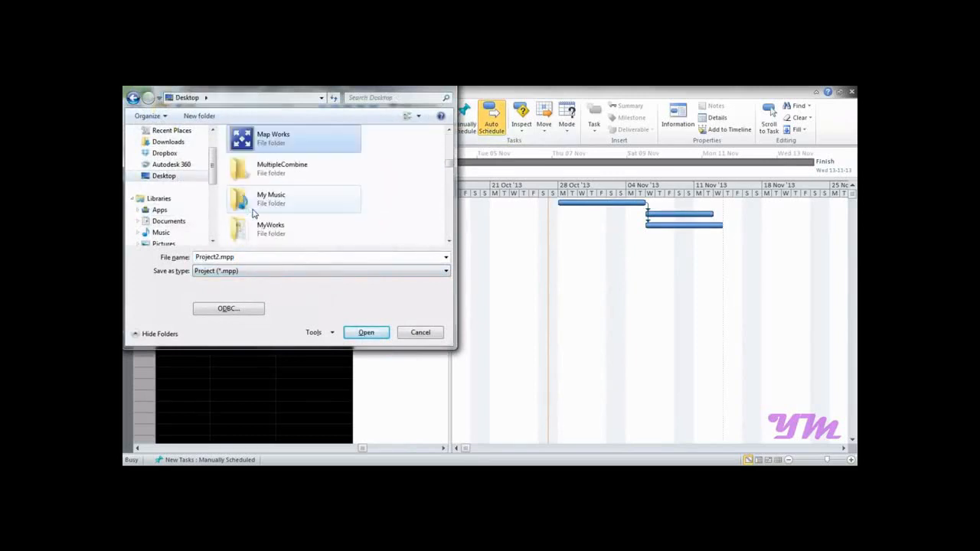
click(282, 234)
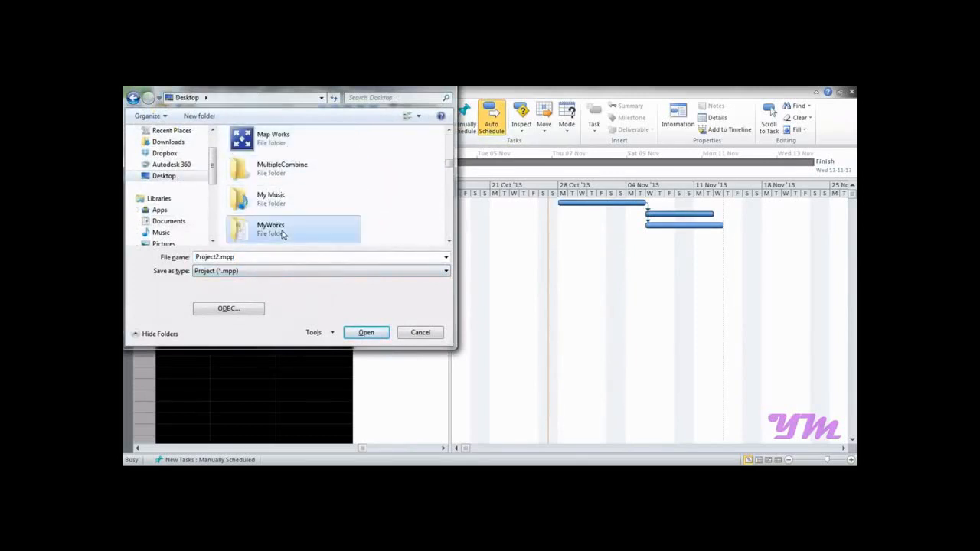
double_click(281, 233)
double_click(224, 259)
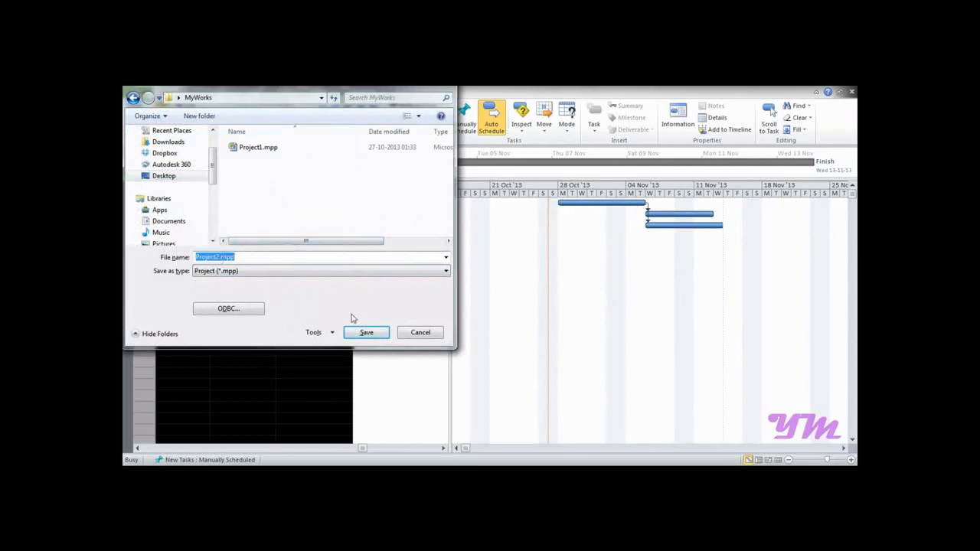
click(366, 334)
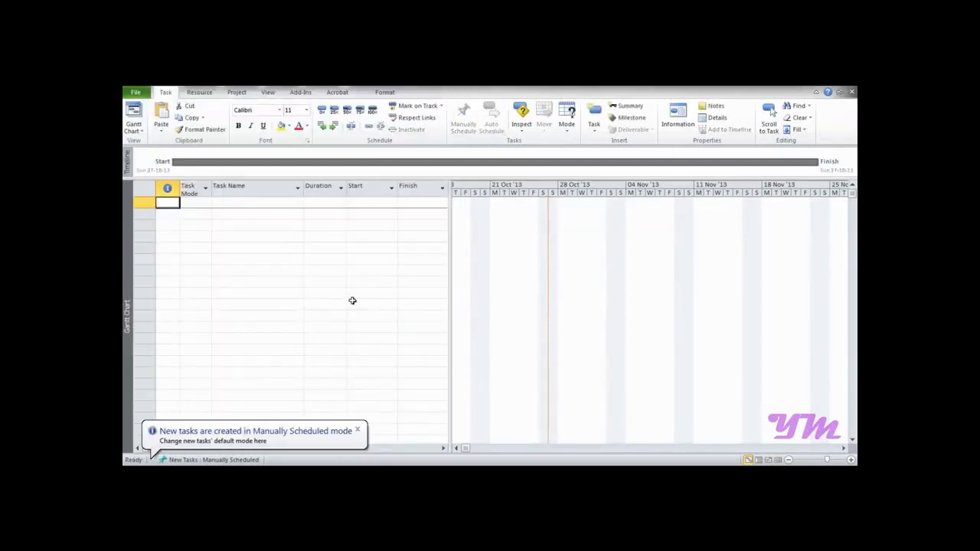
Enter three tasks named X, Y and Z in a new blank project.
click(253, 204)
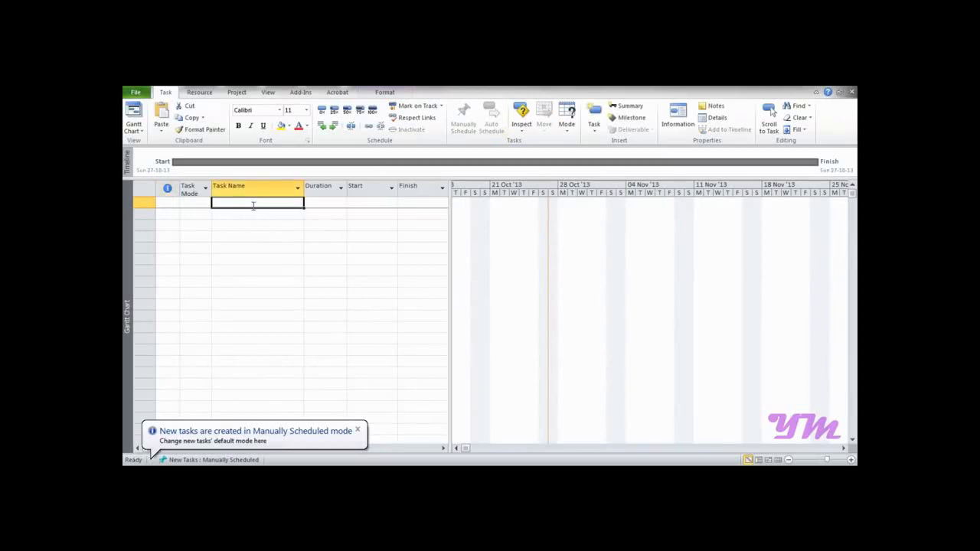
text(X)
key(Return)
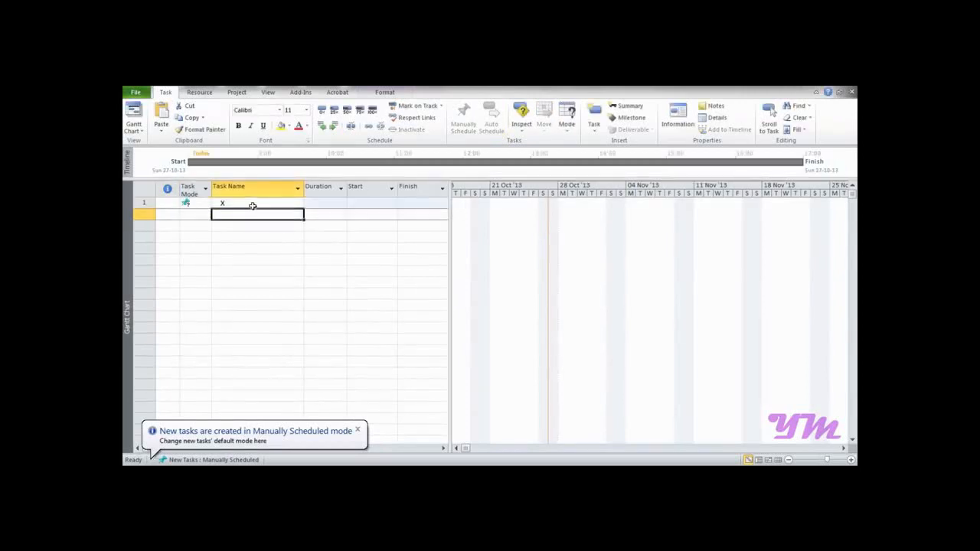
text(Y)
key(Return)
text(Z)
key(Tab)
Set the durations of tasks X, Y and Z to 5, 4 and 3 days.
key(Up)
key(Up)
text(5)
key(Return)
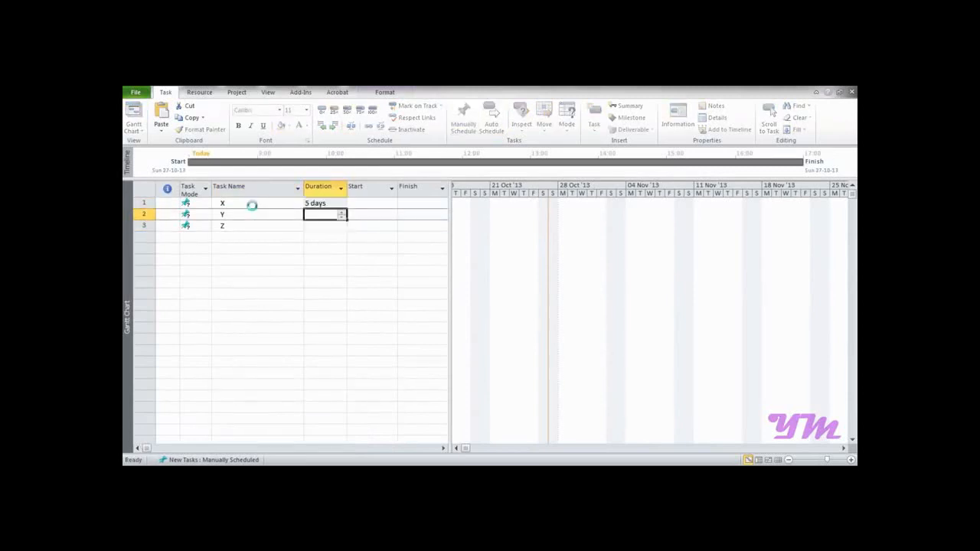
text(4)
key(Return)
text(3)
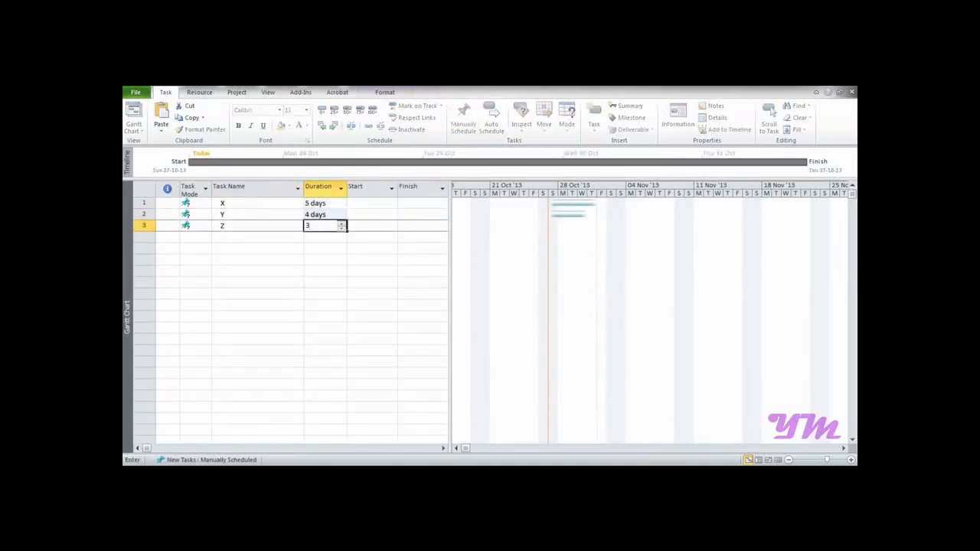
Set task 1 as the predecessor of Y and task 2 as the predecessor of Z, and switch all tasks to Auto Schedule.
drag(451, 261, 539, 264)
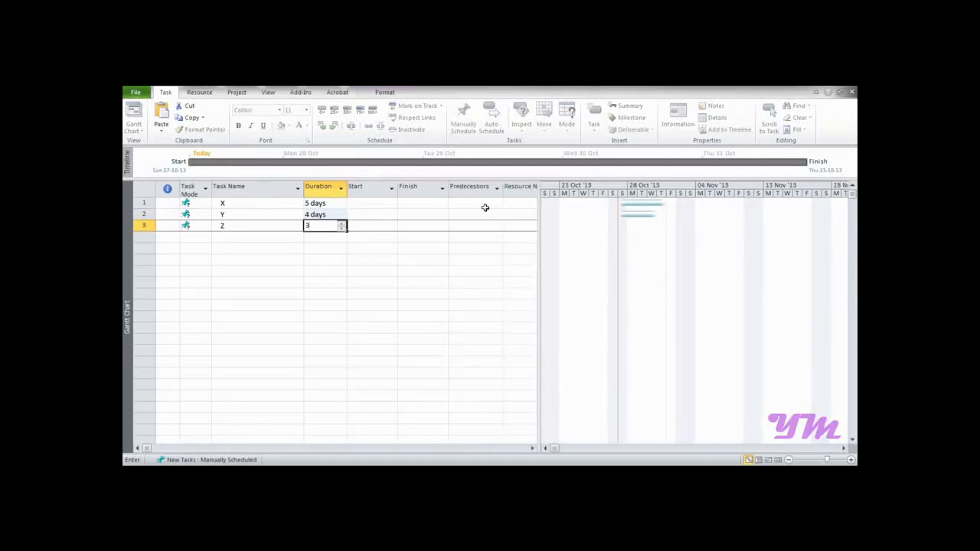
click(485, 213)
text(1)
click(486, 224)
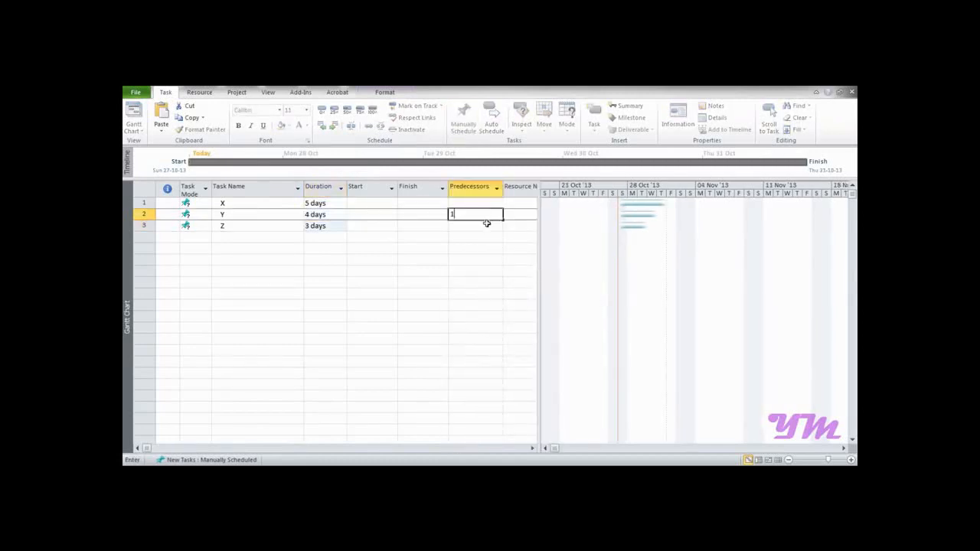
text(2)
key(Return)
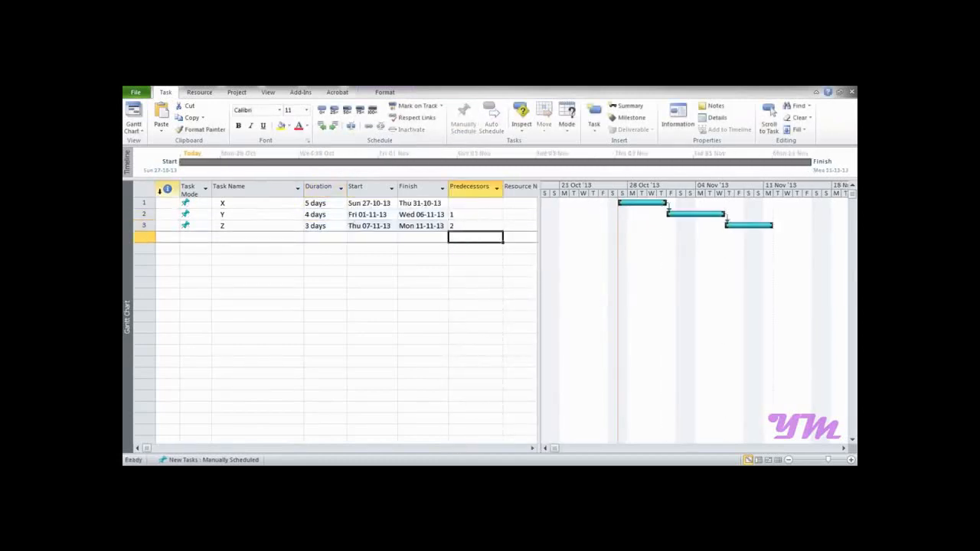
click(153, 194)
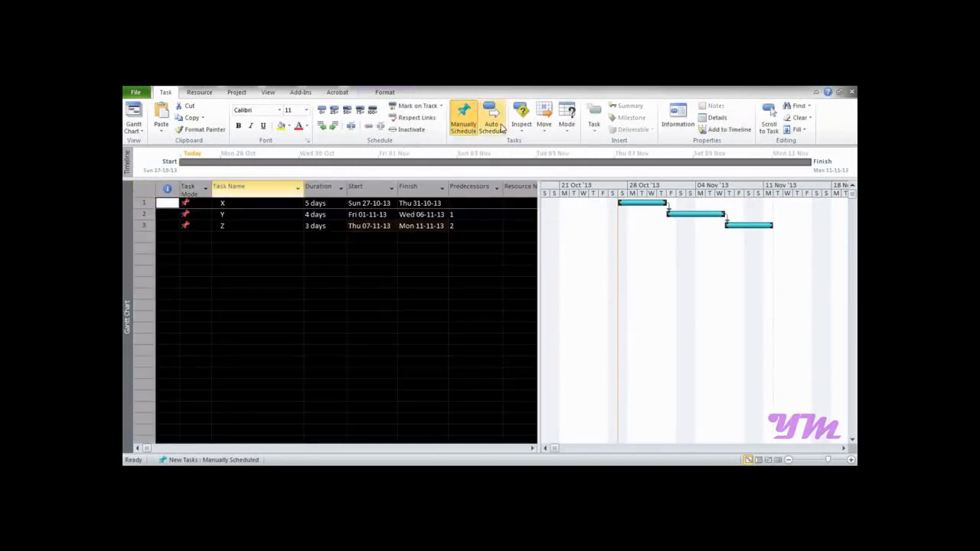
click(490, 118)
Save the project as Project3.mpp in the Desktop folder MyWorks.
key(ctrl+s)
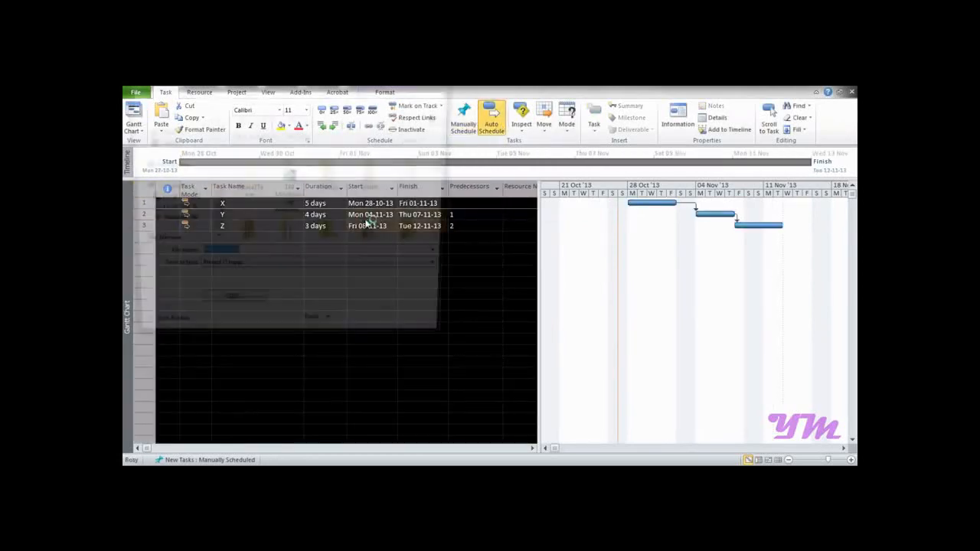
click(161, 175)
double_click(242, 197)
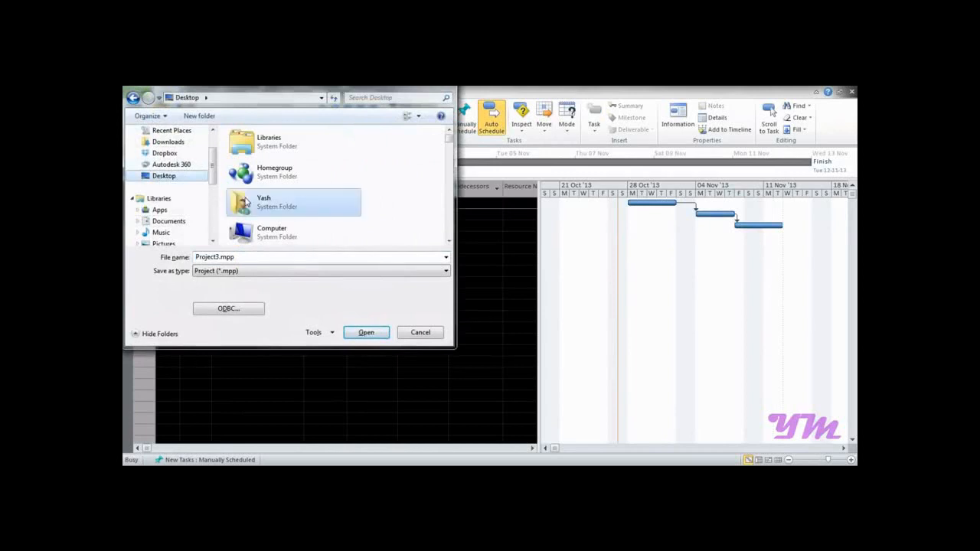
double_click(258, 223)
double_click(221, 259)
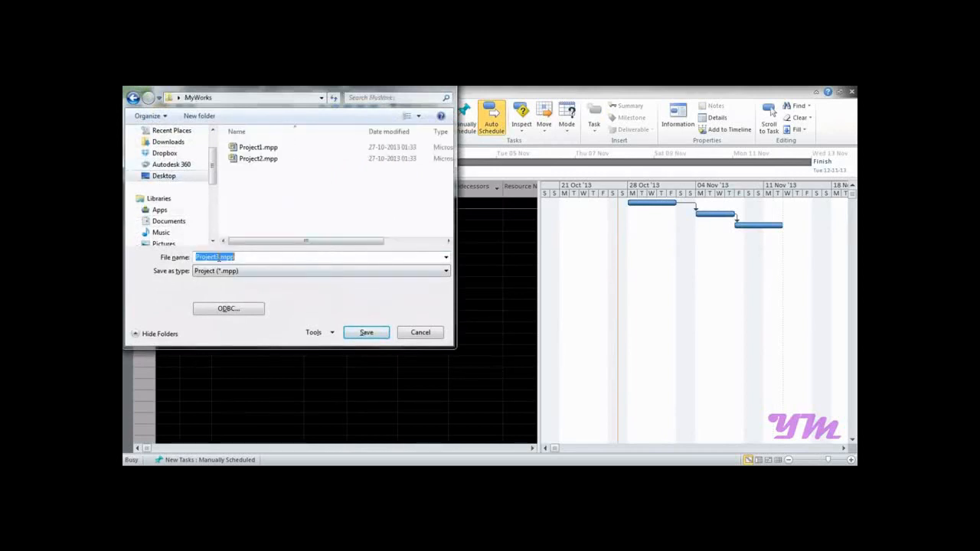
click(357, 334)
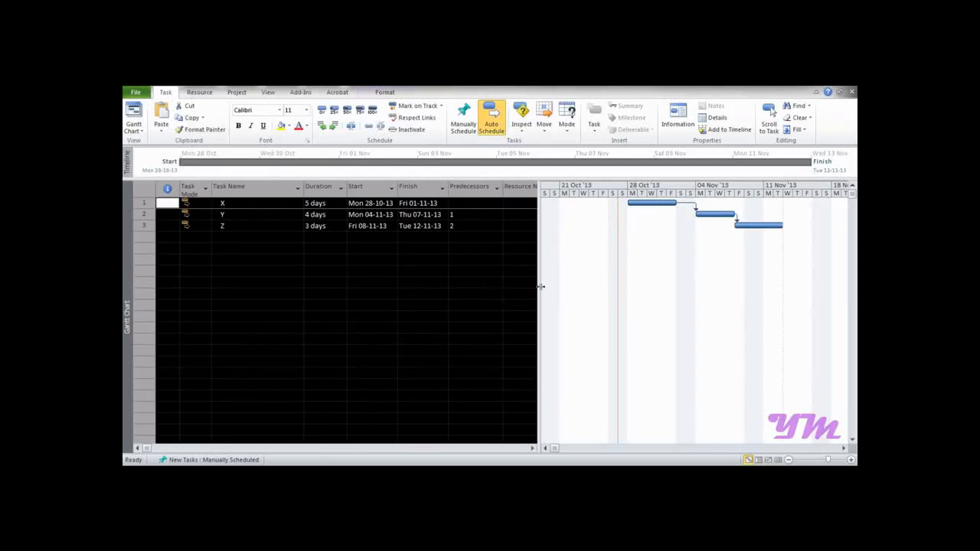
Create a new blank project and display its Resource Sheet.
key(ctrl+n)
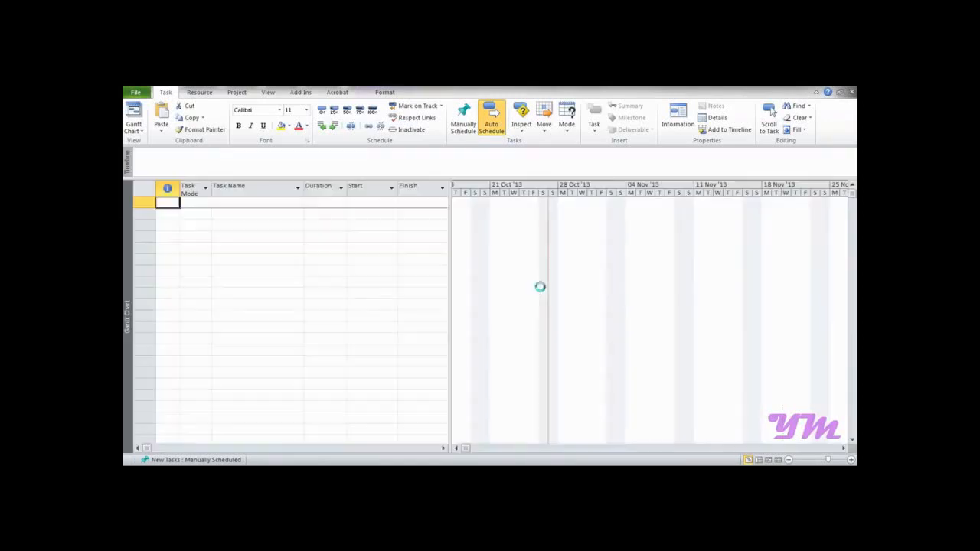
drag(448, 238, 524, 242)
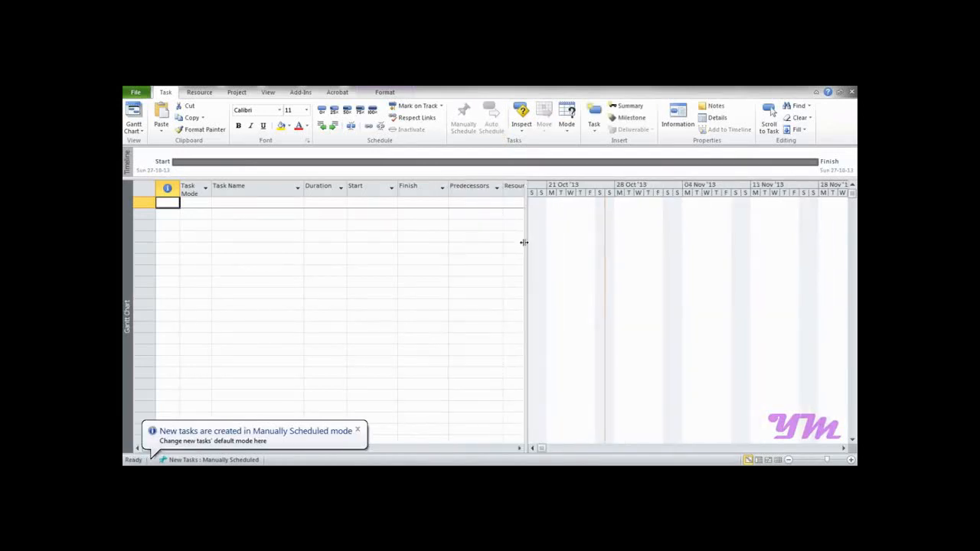
click(199, 92)
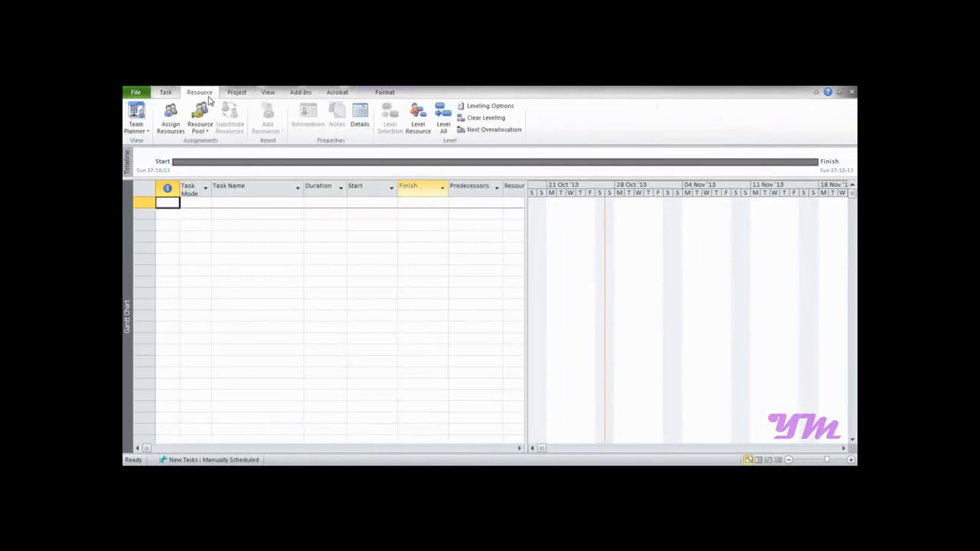
click(268, 92)
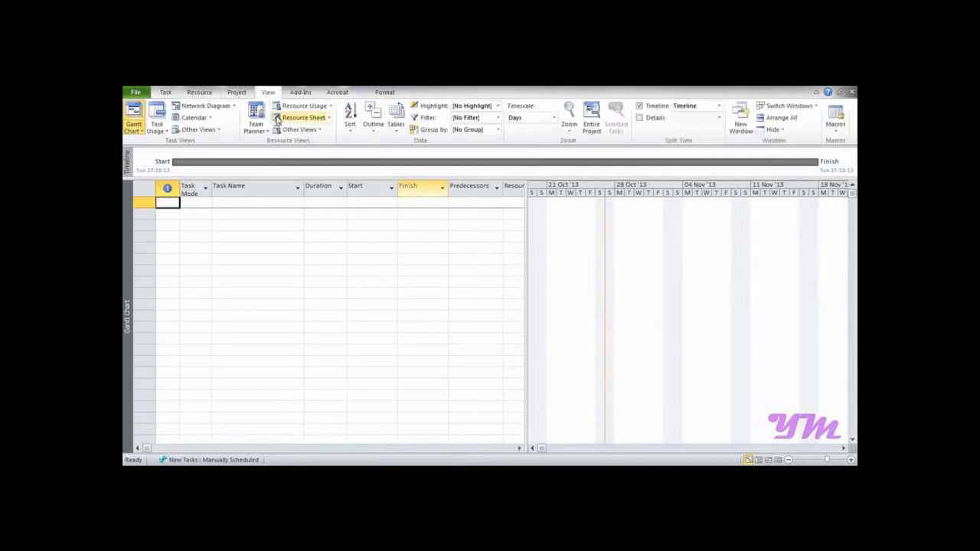
click(279, 121)
Enter two work resources named R1 and R2 in the Resource Sheet.
click(231, 200)
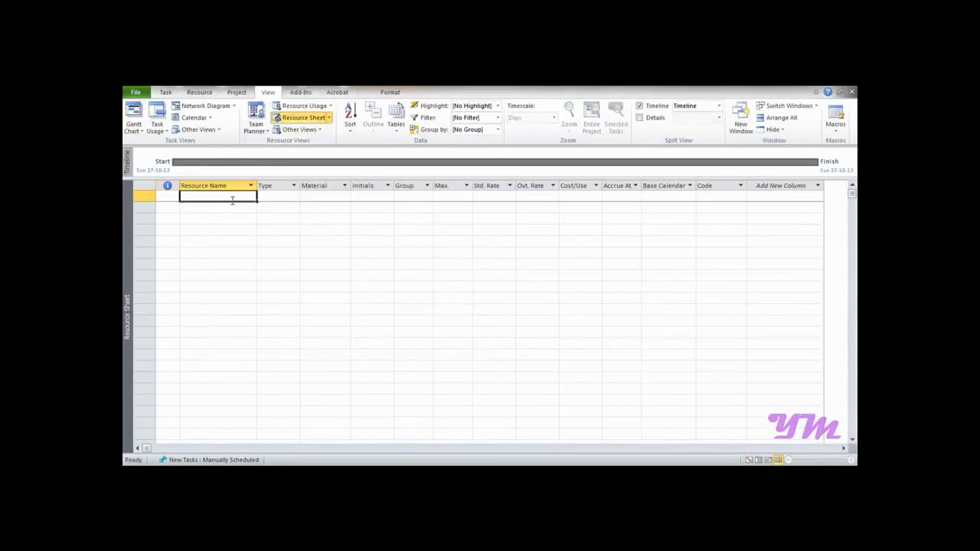
text(R1)
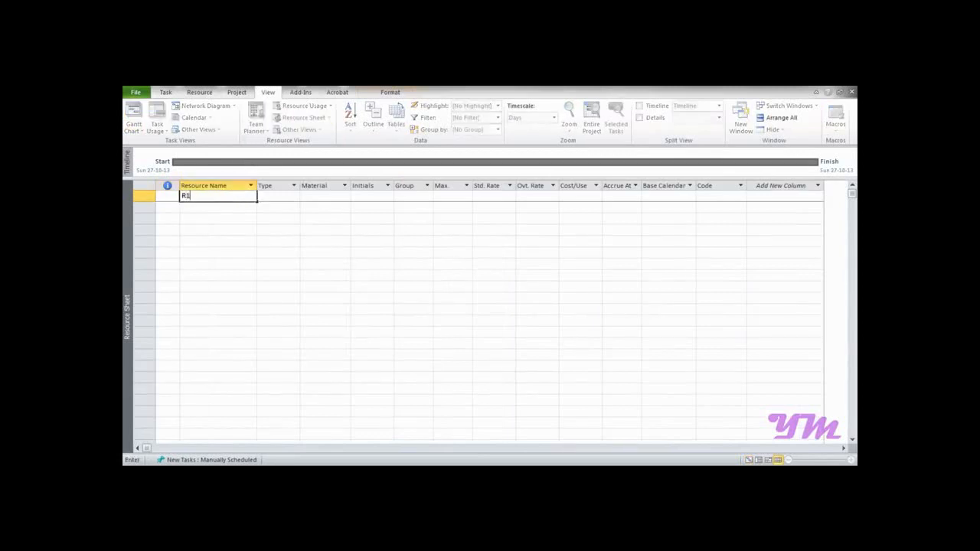
key(Return)
text(R2)
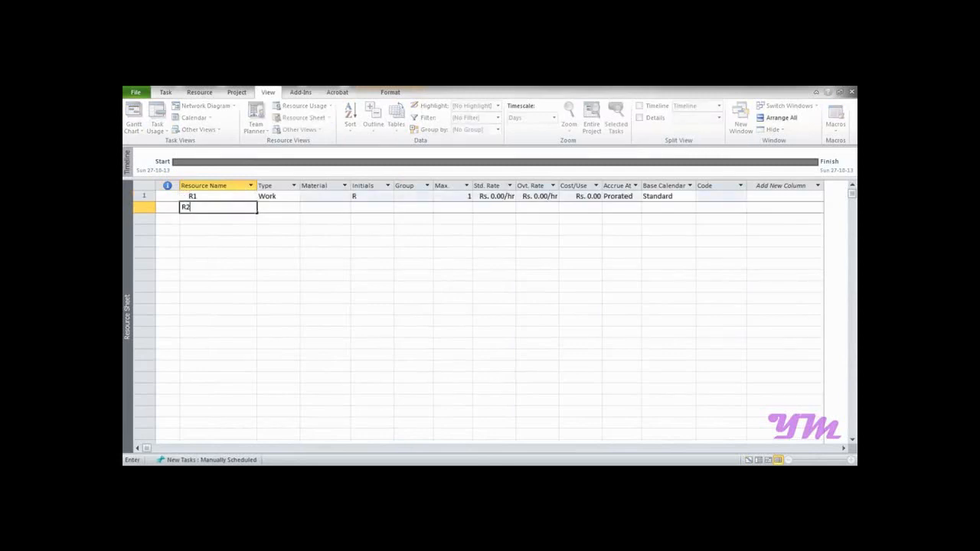
key(Tab)
Set the maximum units of resources R1 and R2 to 10 each.
click(264, 197)
click(453, 198)
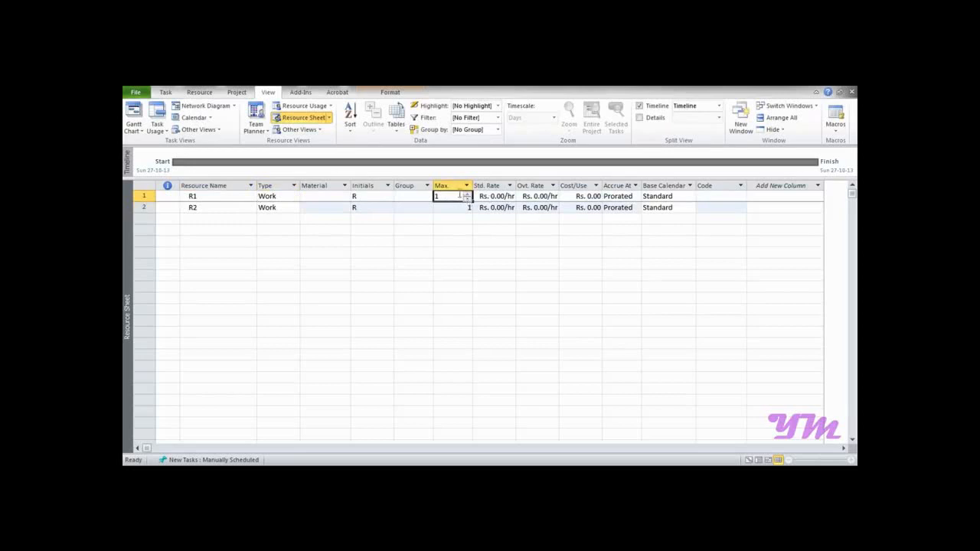
click(453, 196)
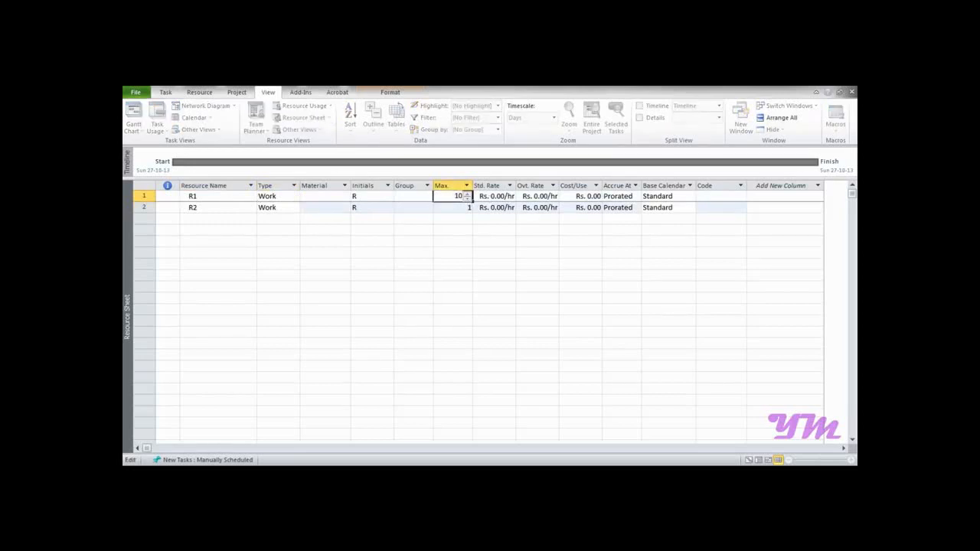
key(Return)
text(10)
key(Tab)
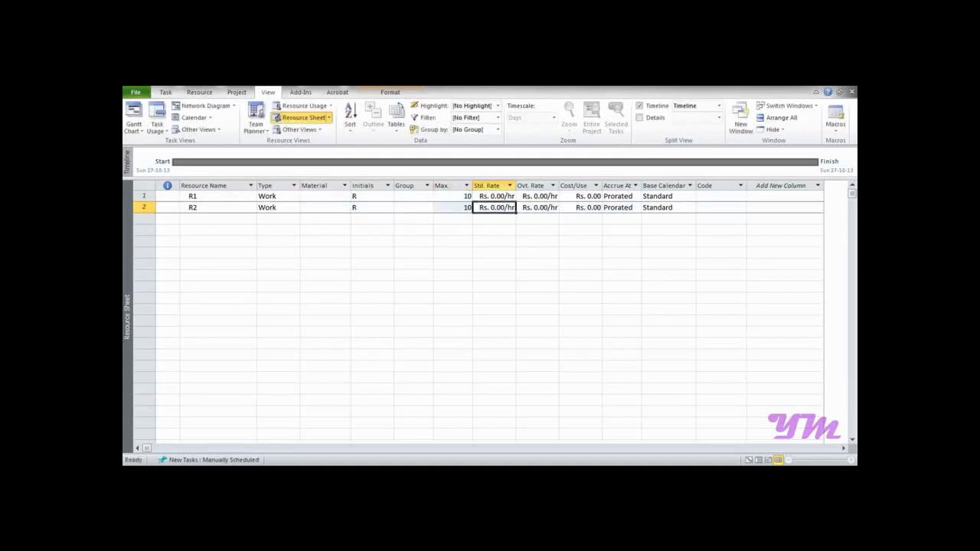
Set the standard rates of R1 to 100.00/day and R2 to 200.00/day.
click(483, 196)
text(10)
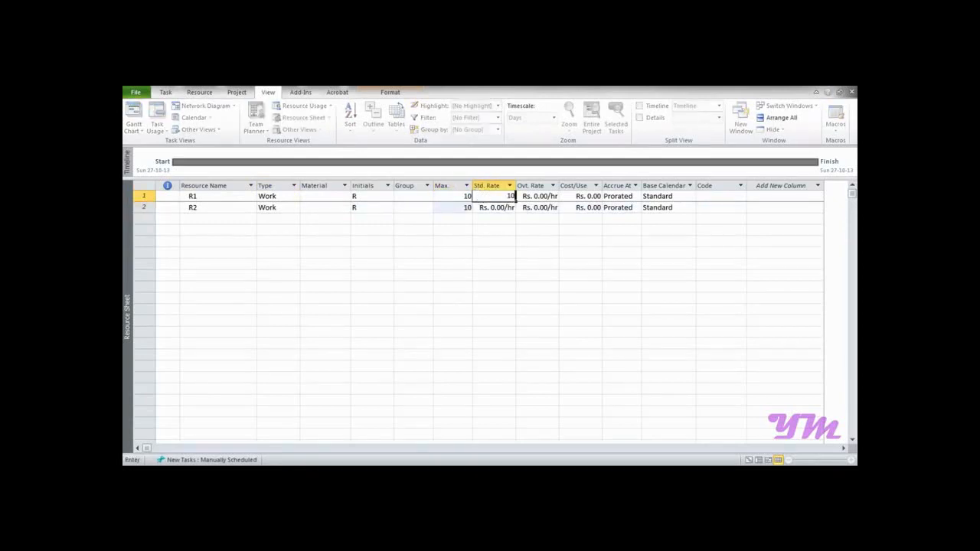
text(0.00/day)
key(Return)
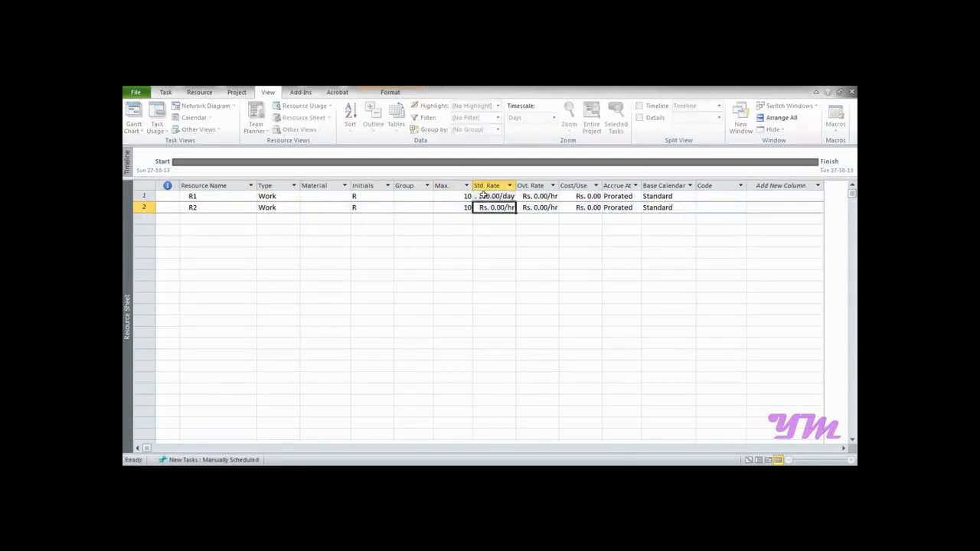
text(20)
text(0.00/day)
key(Return)
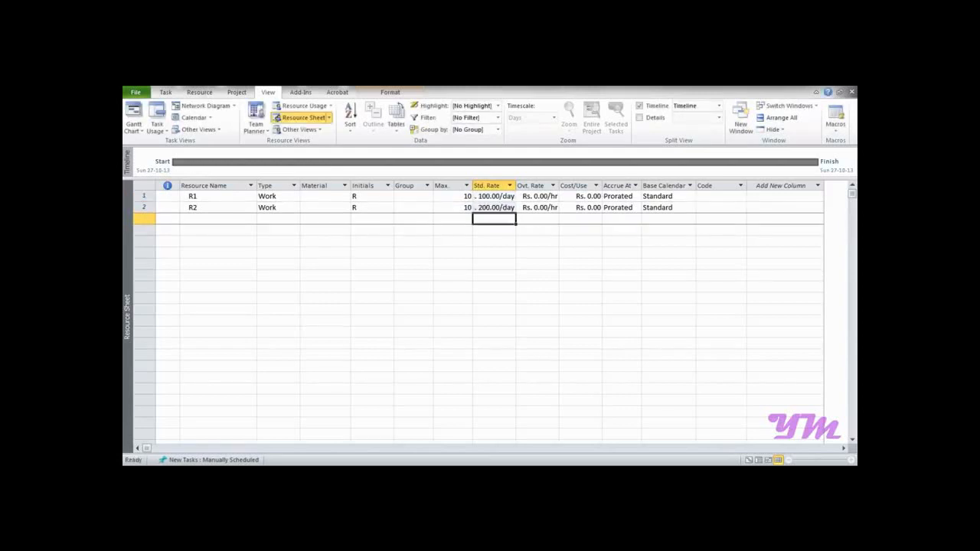
Save the resource project as ResourcePool.mpp in the MyWorks folder on the Desktop.
key(ctrl+s)
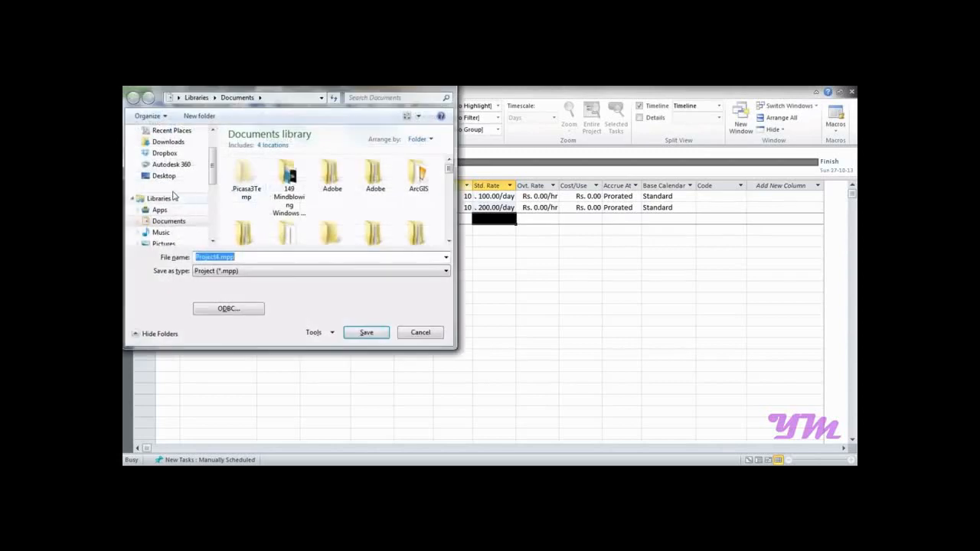
click(164, 176)
scroll(268, 229, down, 5)
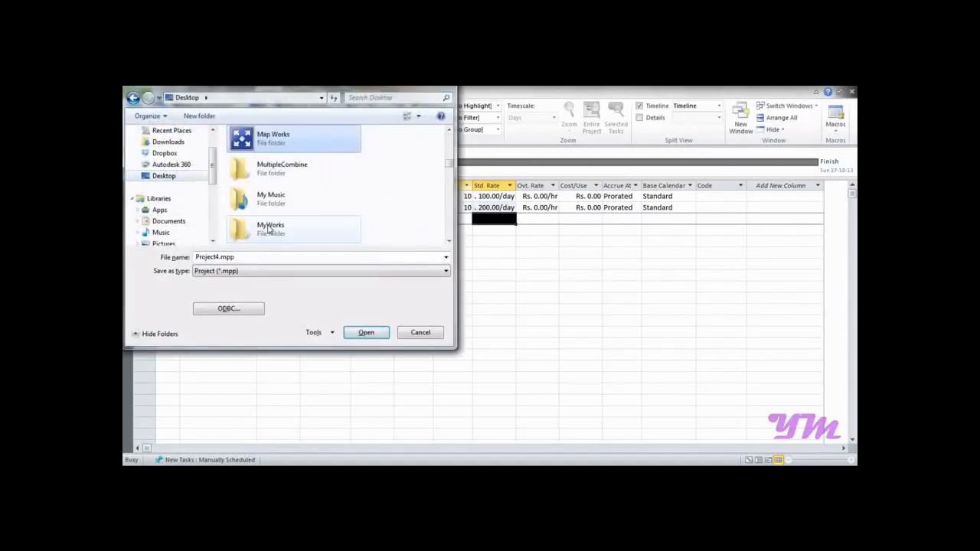
double_click(268, 228)
double_click(220, 257)
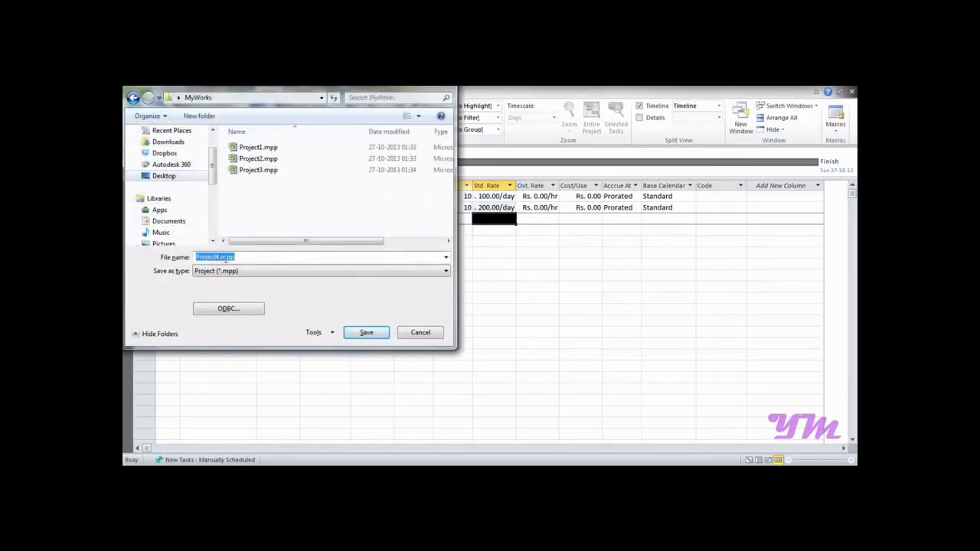
text(r)
text(l)
click(366, 333)
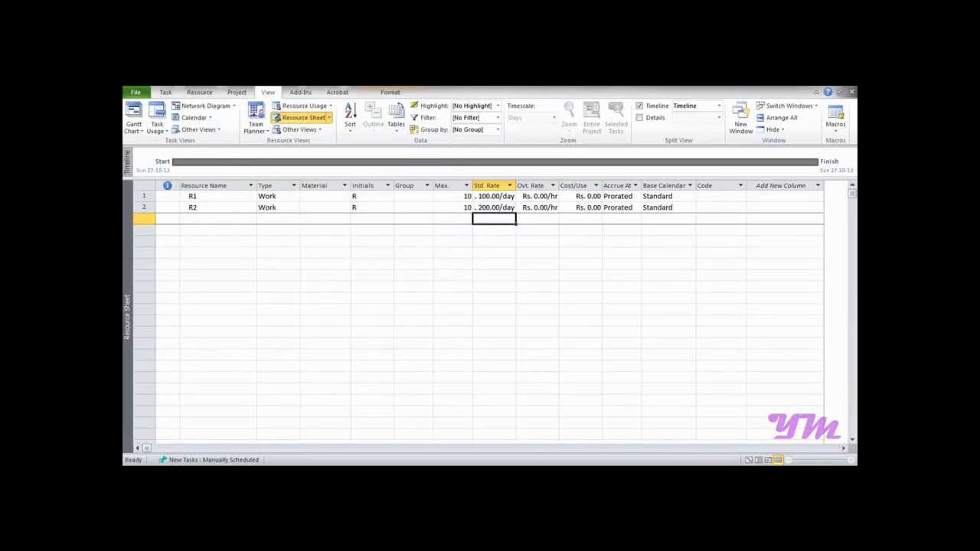
Switch to Project1.mpp and display its Resource Sheet.
click(322, 475)
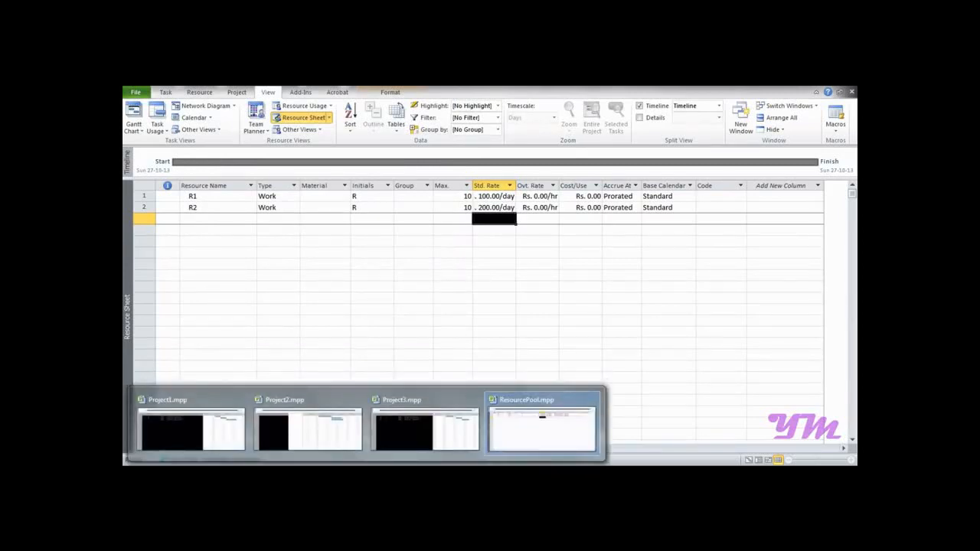
mouse_move(193, 430)
click(192, 425)
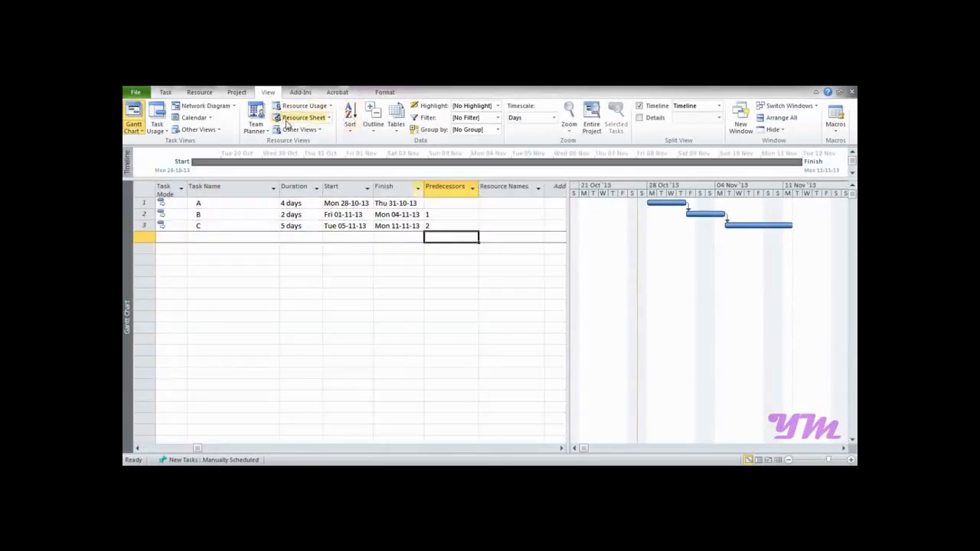
click(302, 117)
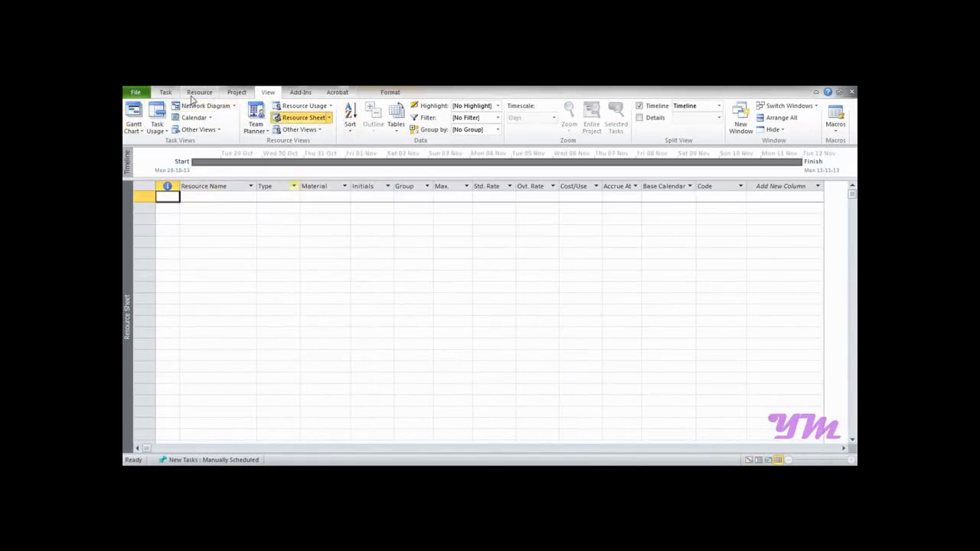
Set Project1.mpp to use shared resources from ResourcePool.mpp.
click(197, 93)
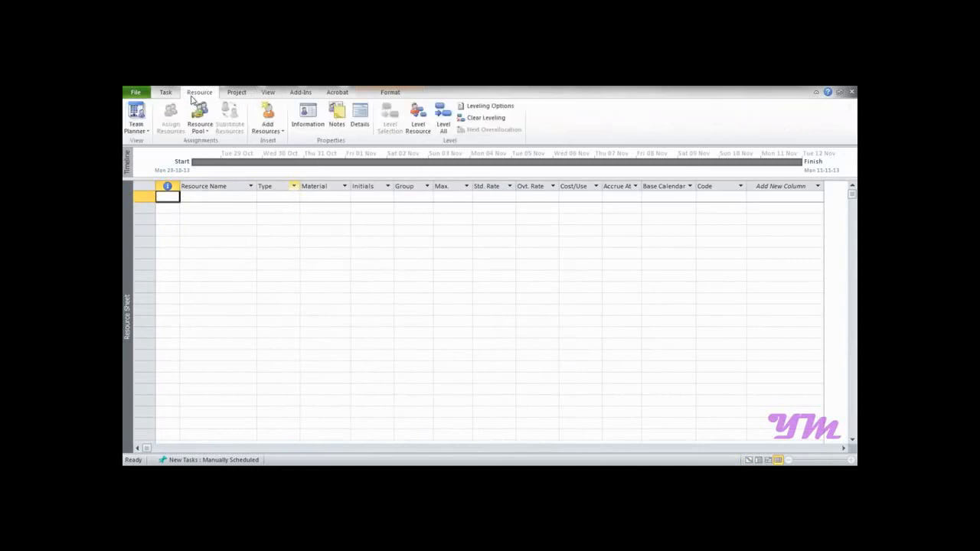
click(199, 123)
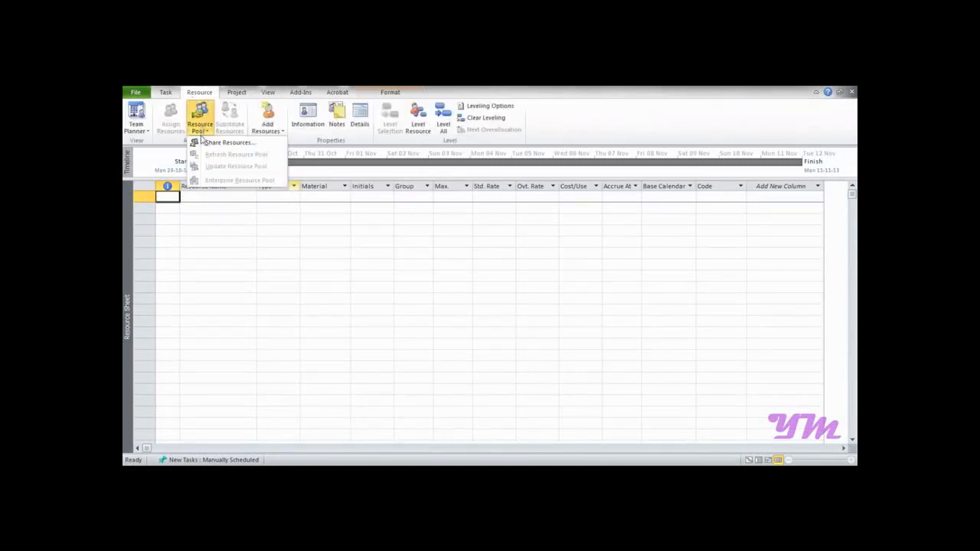
click(226, 142)
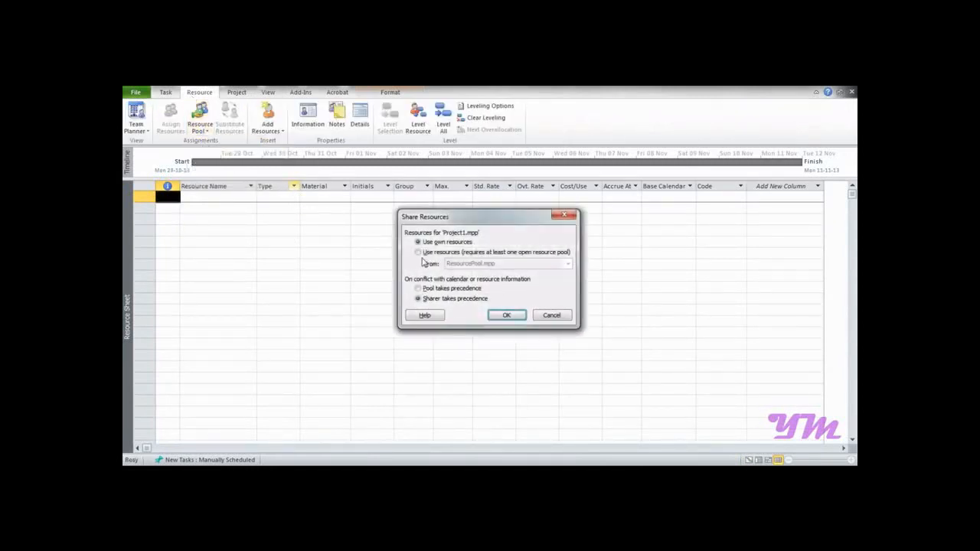
click(420, 253)
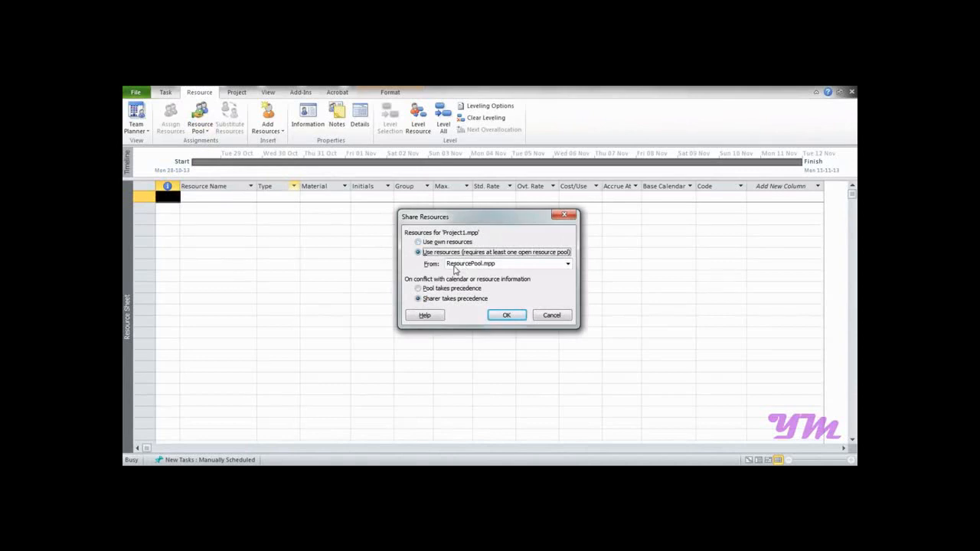
click(275, 476)
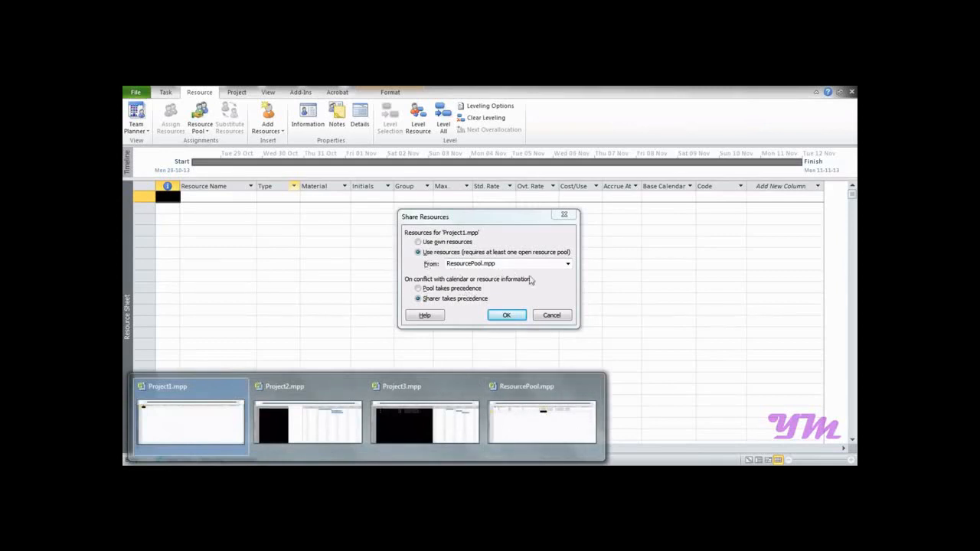
click(516, 315)
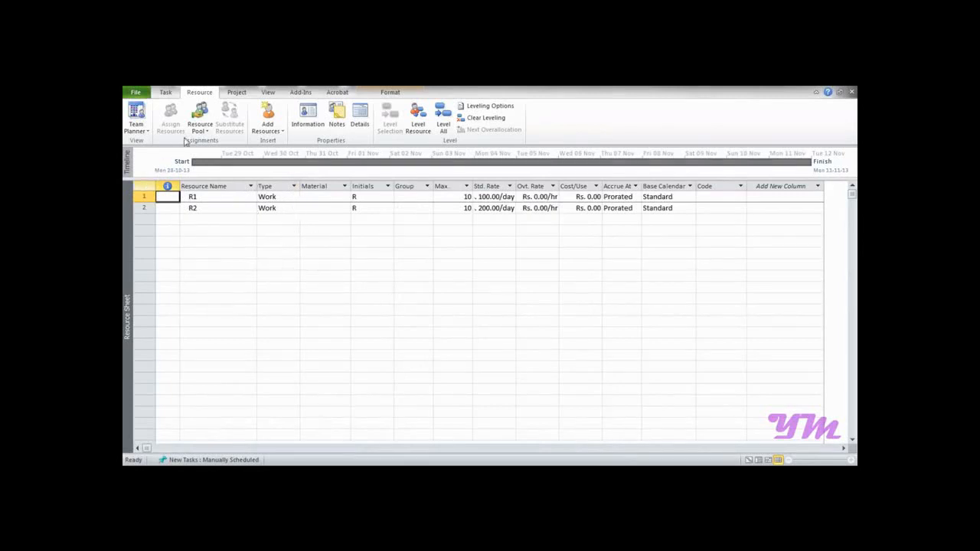
Return Project1 to the Gantt Chart view and widen the task table past the Resource Names column.
click(164, 93)
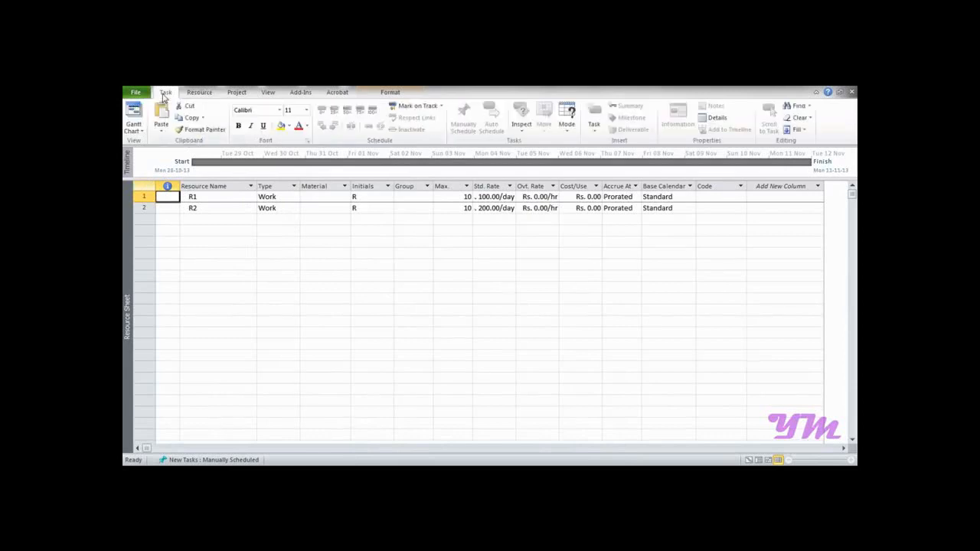
click(133, 124)
click(157, 166)
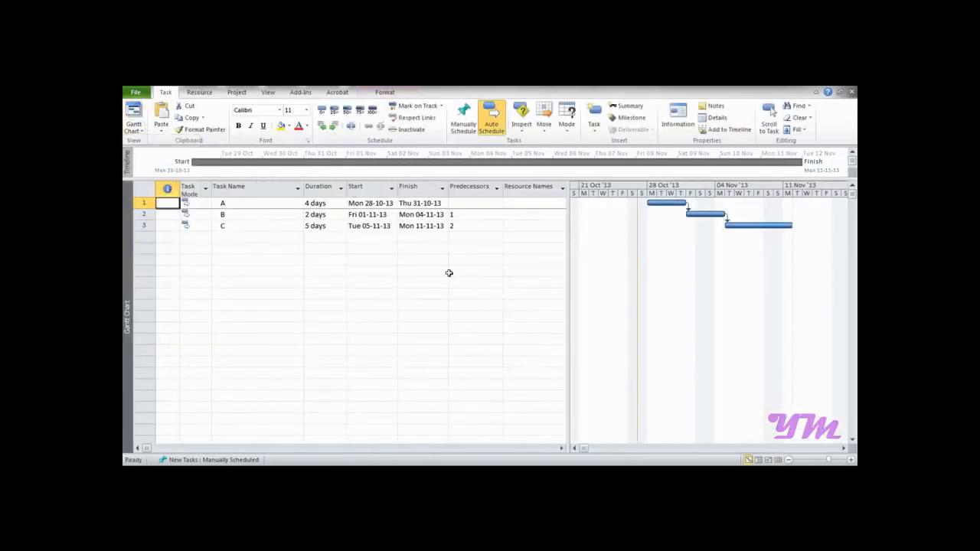
drag(570, 223, 714, 230)
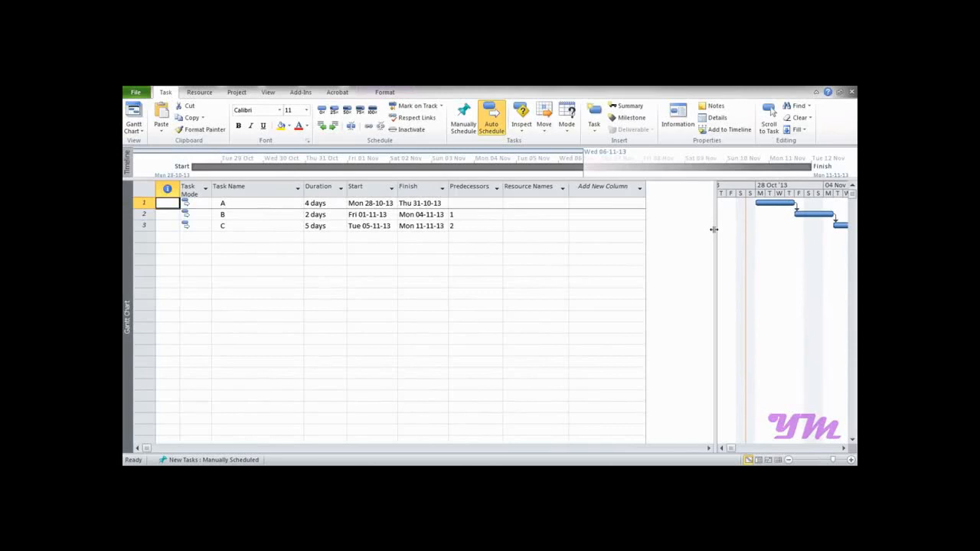
Assign resource R1 with 5 units to task A.
double_click(144, 204)
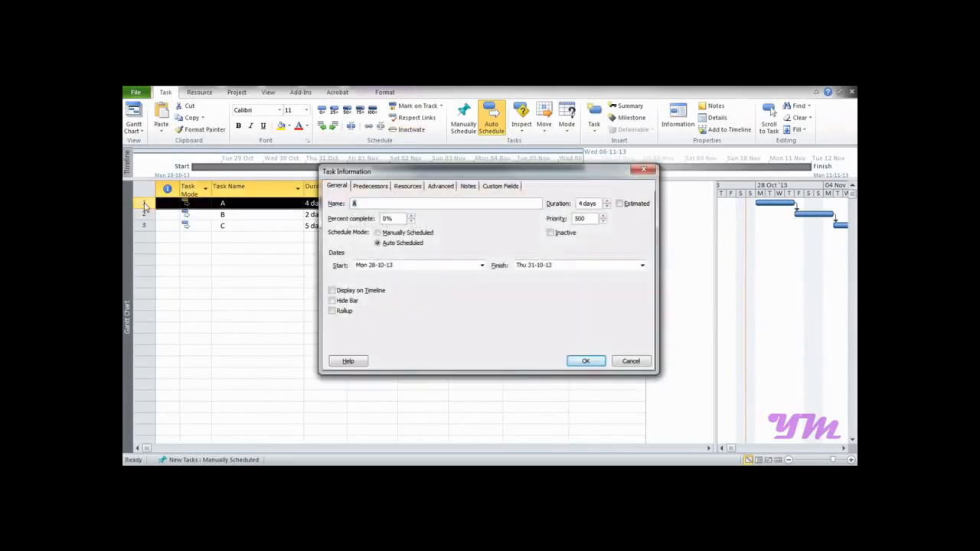
click(401, 190)
click(428, 241)
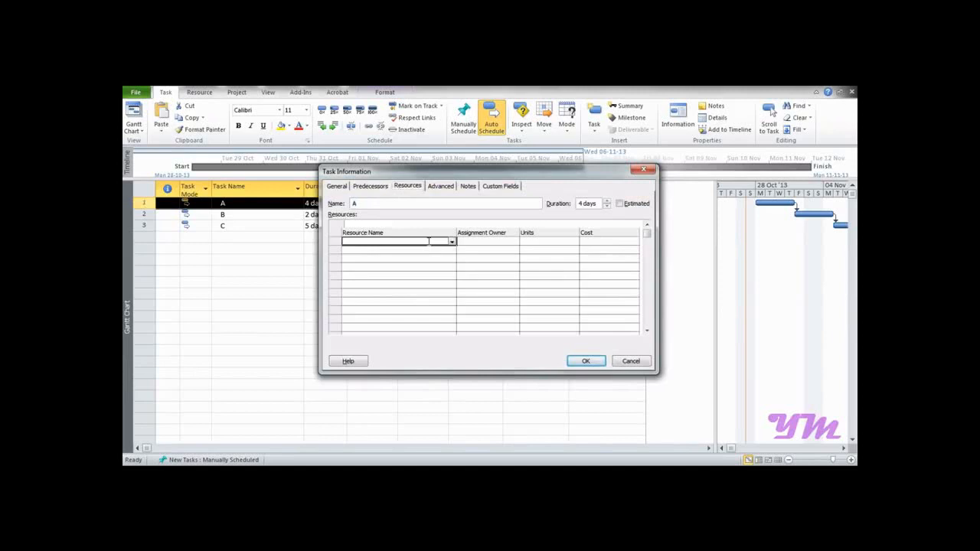
click(451, 242)
click(385, 251)
click(531, 242)
text(5)
click(585, 361)
Assign resource R2 with 4 units to task B.
click(528, 215)
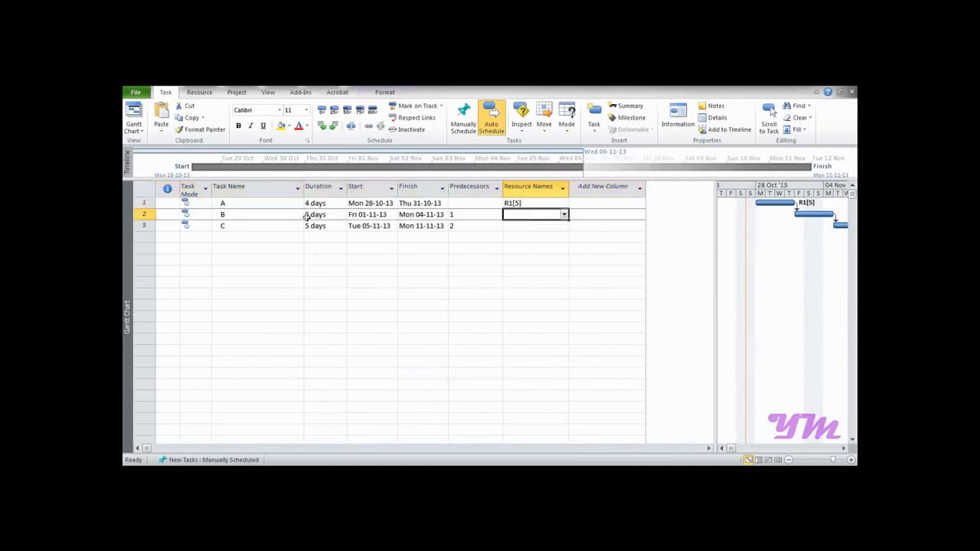
double_click(186, 215)
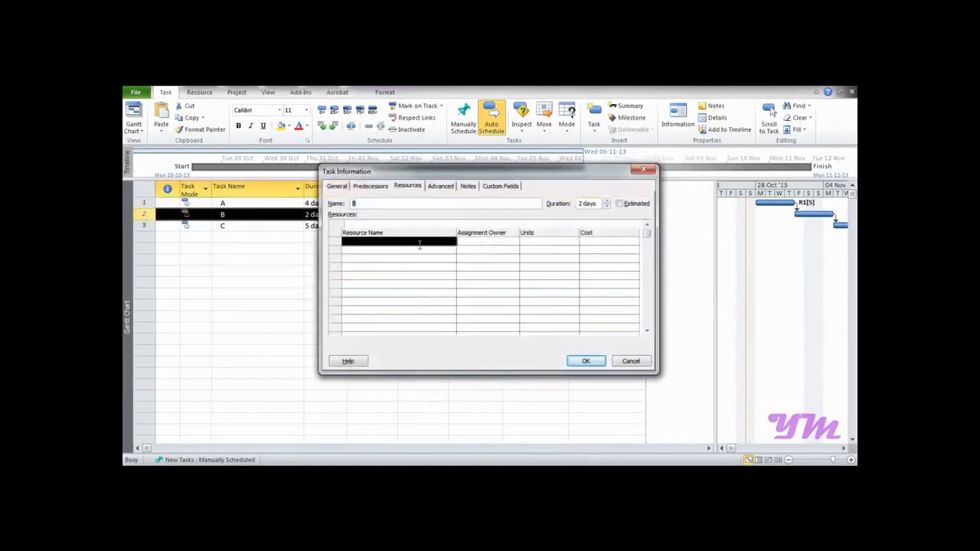
click(419, 243)
click(452, 242)
click(387, 258)
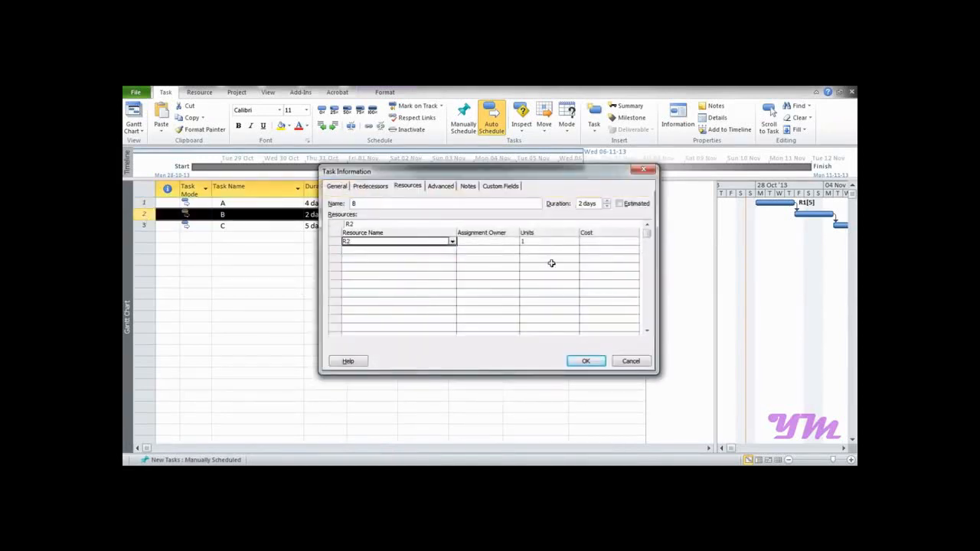
click(537, 243)
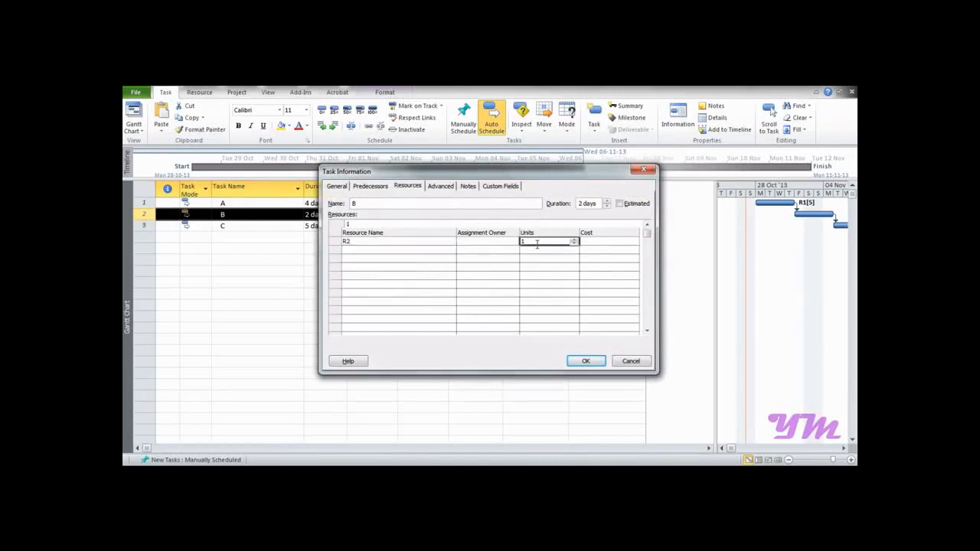
key(BackSpace)
text(4)
click(586, 361)
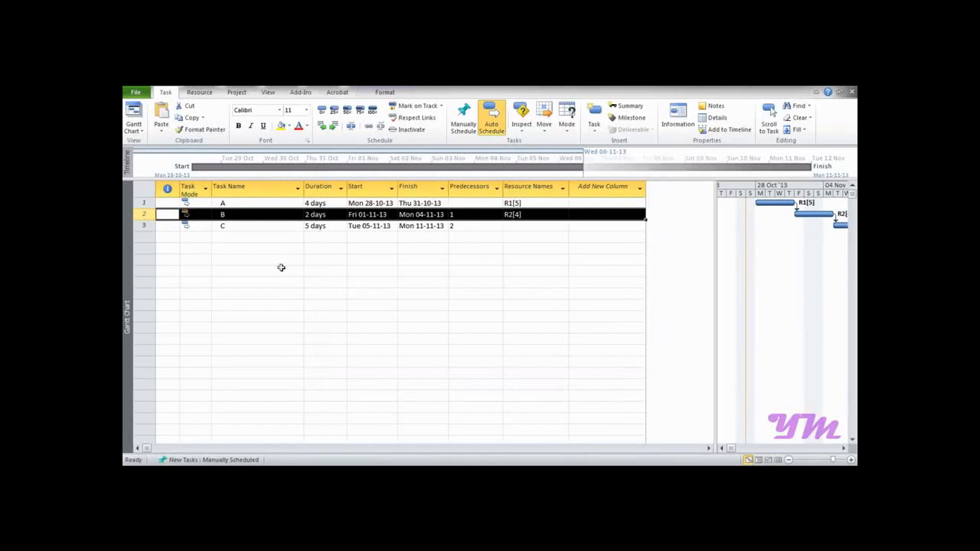
Open the resource assignments of task C for editing.
double_click(161, 226)
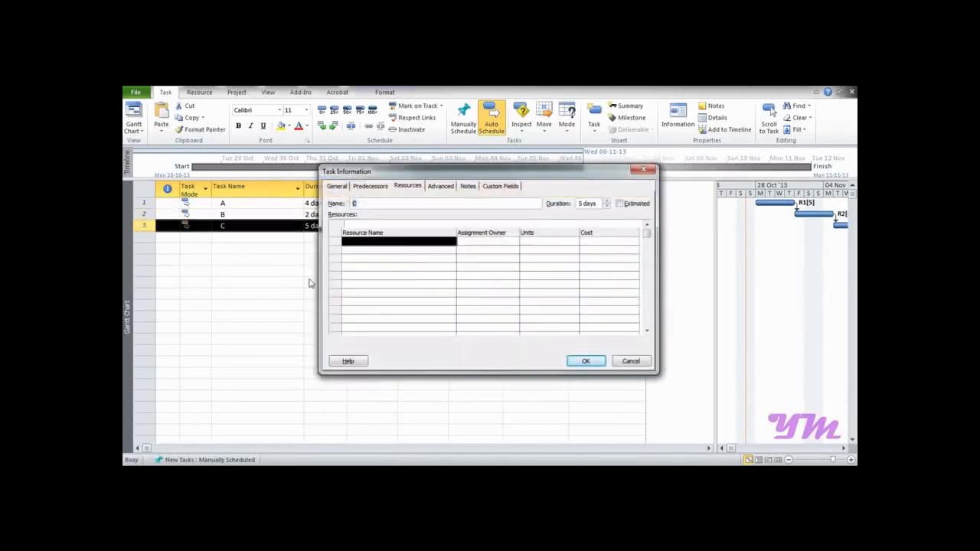
Add resources R1 and R2 to task C in its task information.
click(450, 243)
click(453, 242)
click(426, 252)
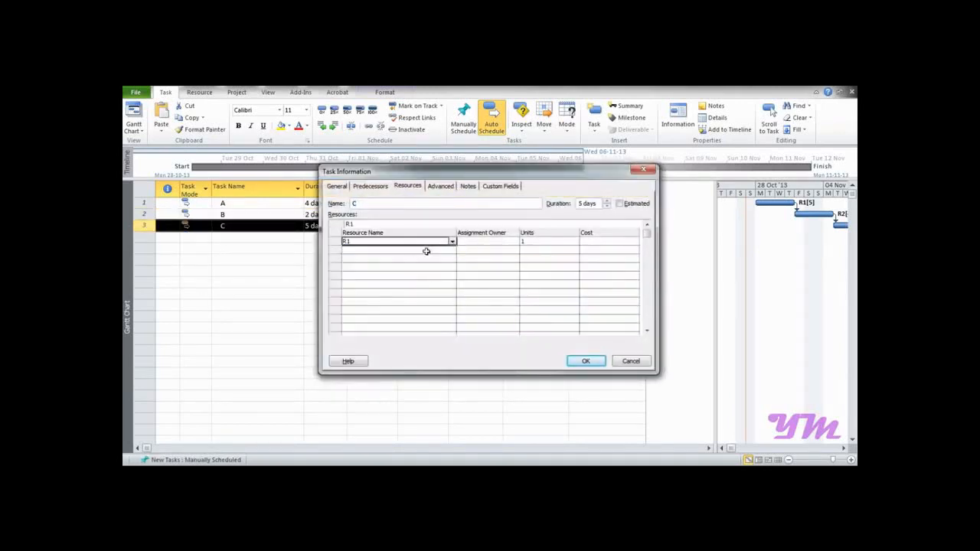
click(452, 251)
click(452, 251)
click(427, 267)
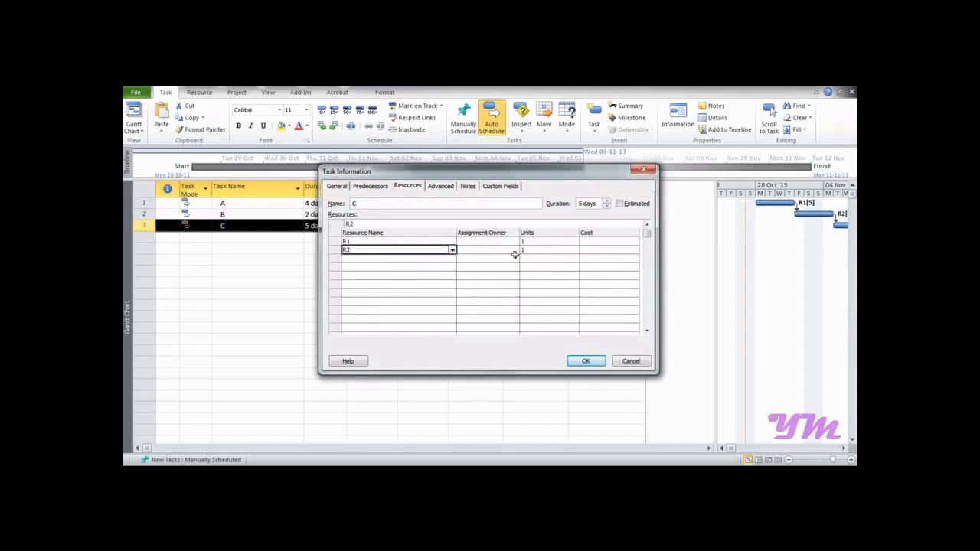
Set the units of both R1 and R2 to 2 for task C and accept the assignments.
click(523, 251)
click(524, 241)
text(2)
click(525, 250)
text(2)
click(585, 361)
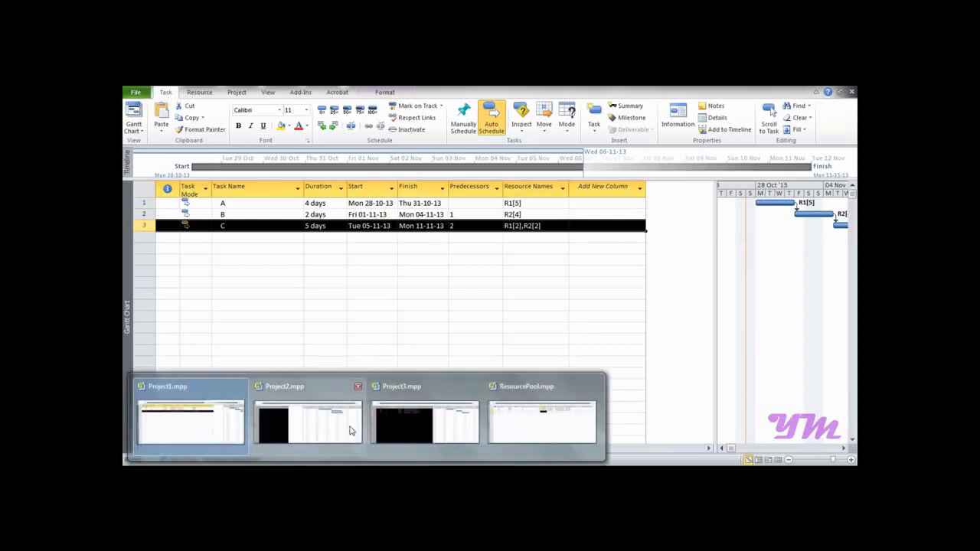
Switch to Project2.mpp and make it use shared resources from ResourcePool.mpp, with the sharer taking precedence.
click(352, 431)
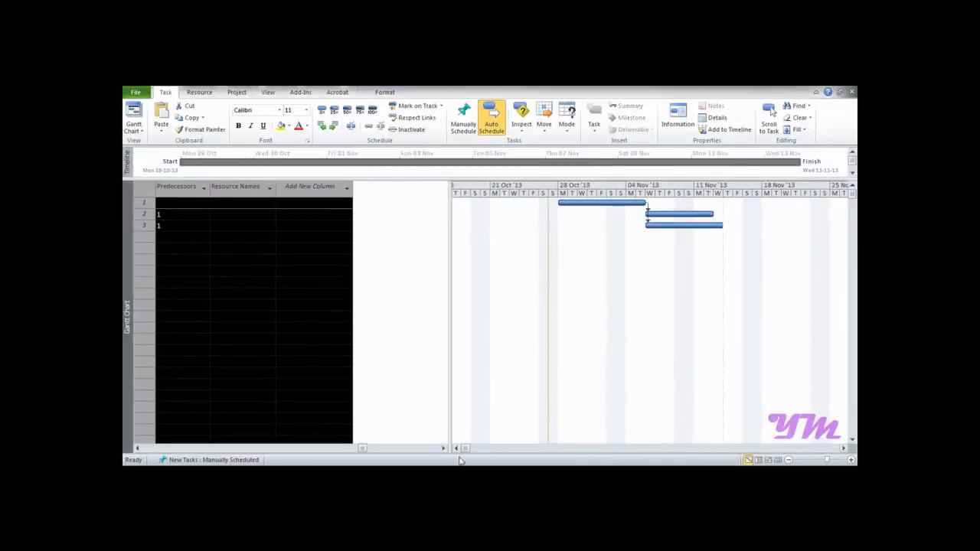
click(137, 448)
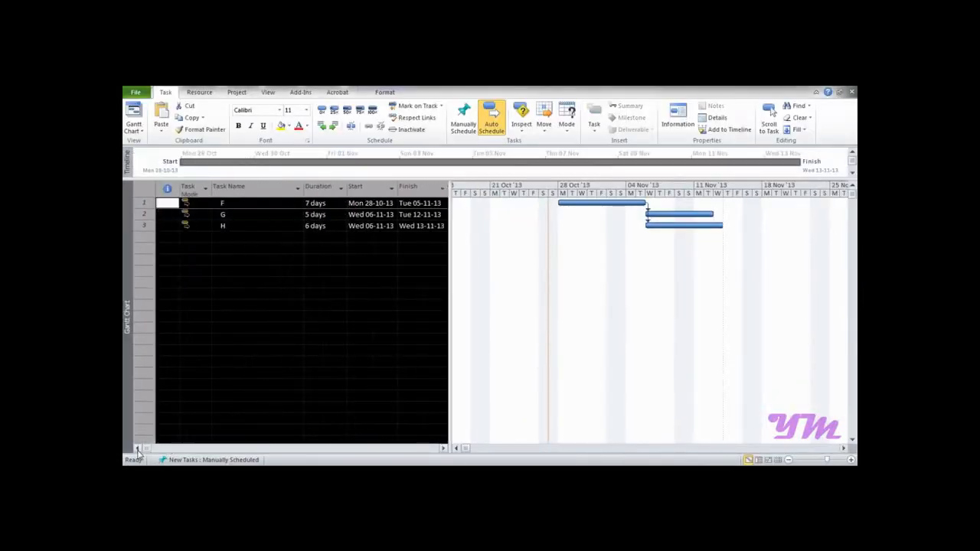
drag(447, 335, 640, 332)
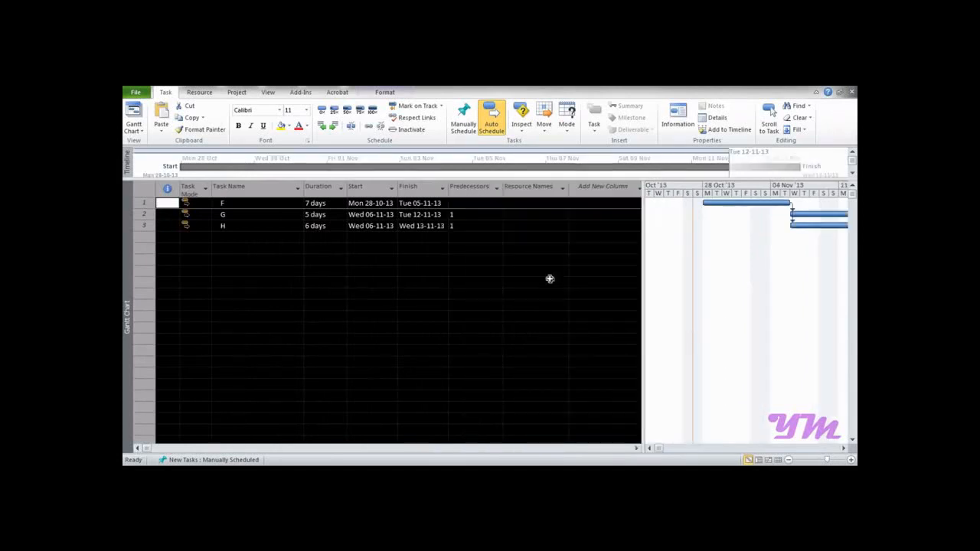
click(199, 92)
click(200, 124)
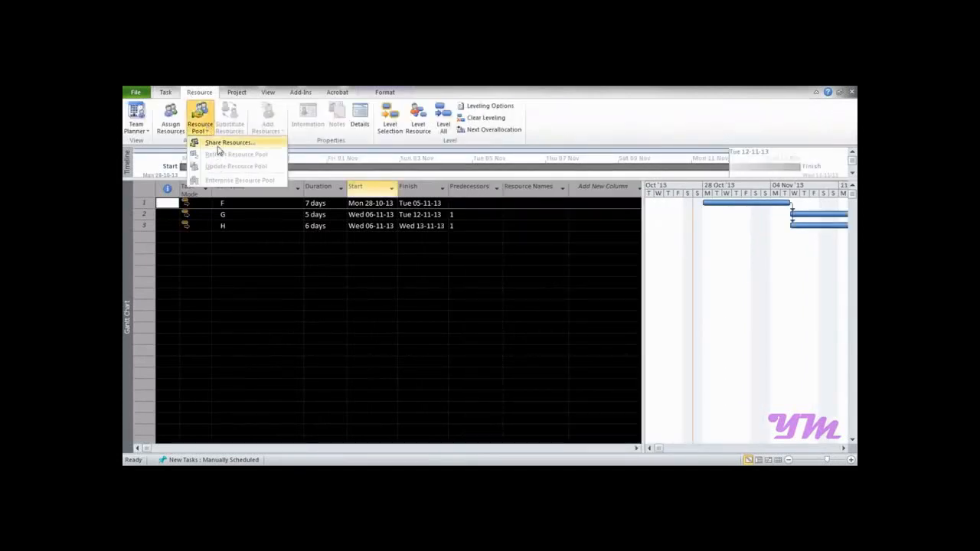
click(222, 143)
click(425, 254)
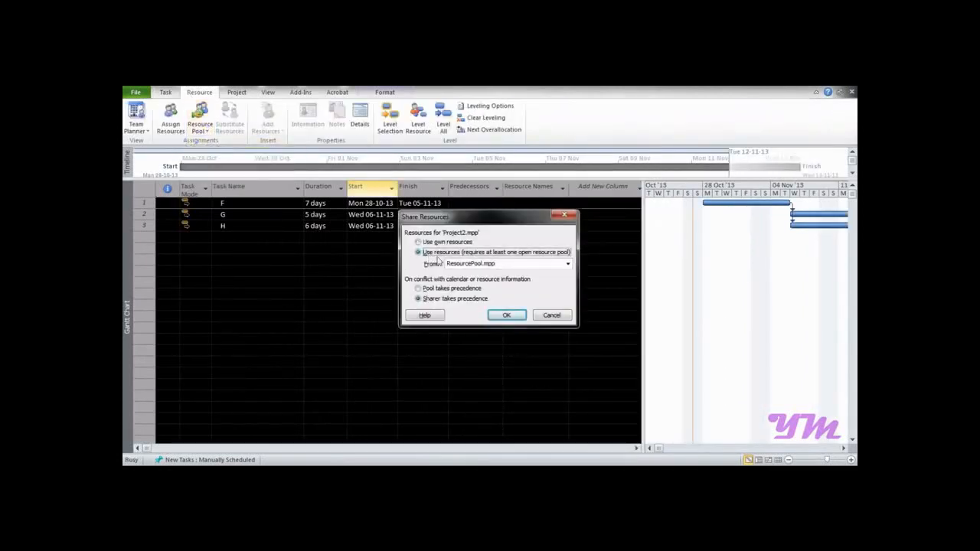
click(506, 315)
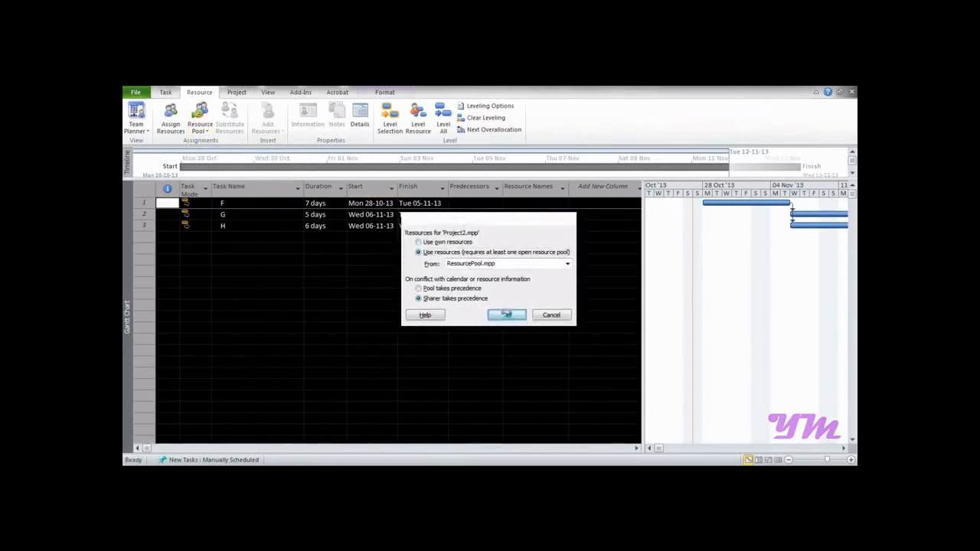
Assign 5 units of resource R2 to task F.
double_click(184, 205)
click(449, 243)
click(452, 243)
click(441, 257)
click(525, 246)
text(5)
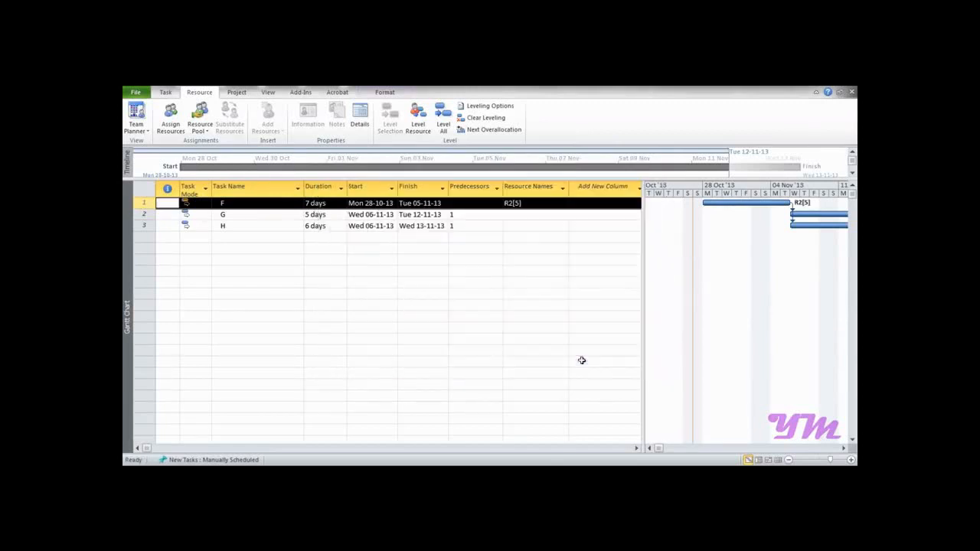
Assign one unit of resource R1 to task G.
double_click(149, 215)
click(452, 241)
click(409, 251)
click(519, 245)
click(583, 362)
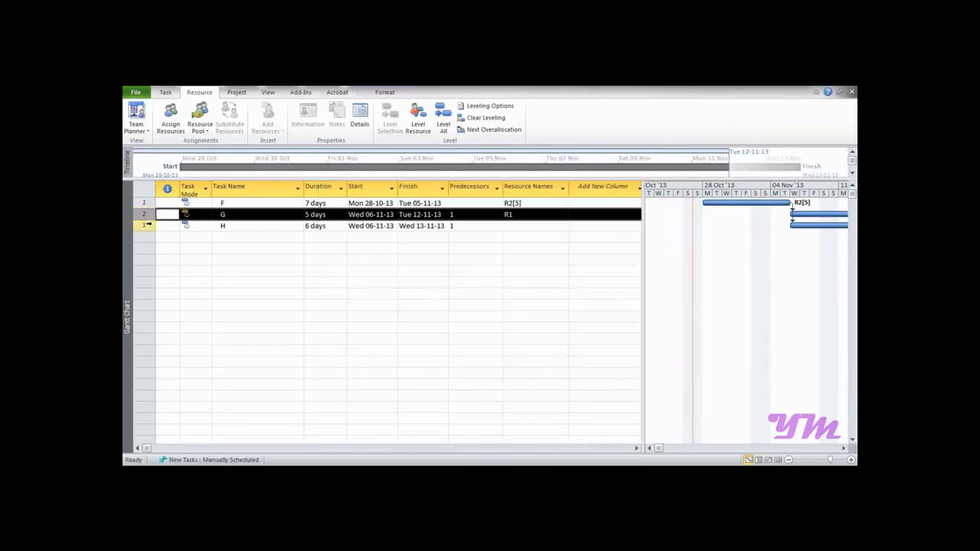
Assign 8 units of resource R2 to task H.
double_click(152, 224)
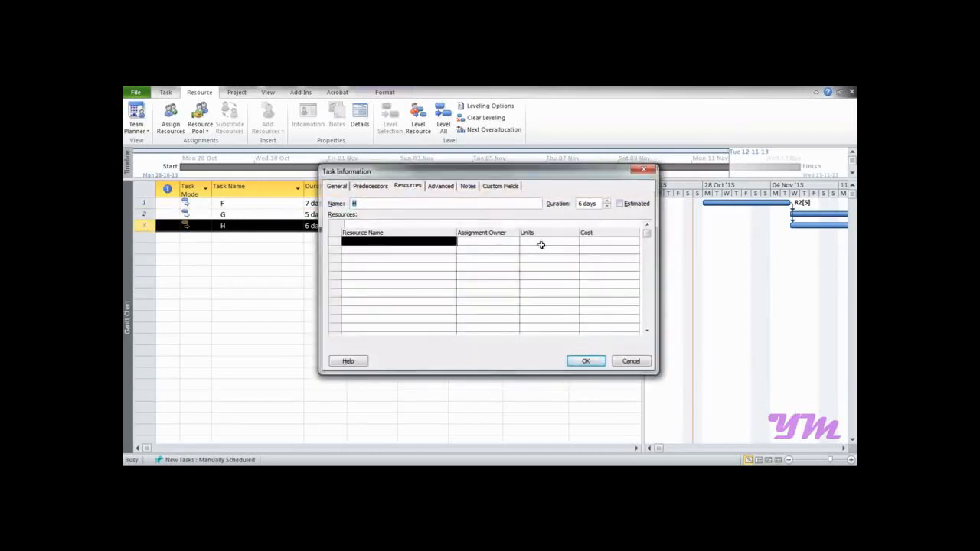
click(448, 241)
click(452, 242)
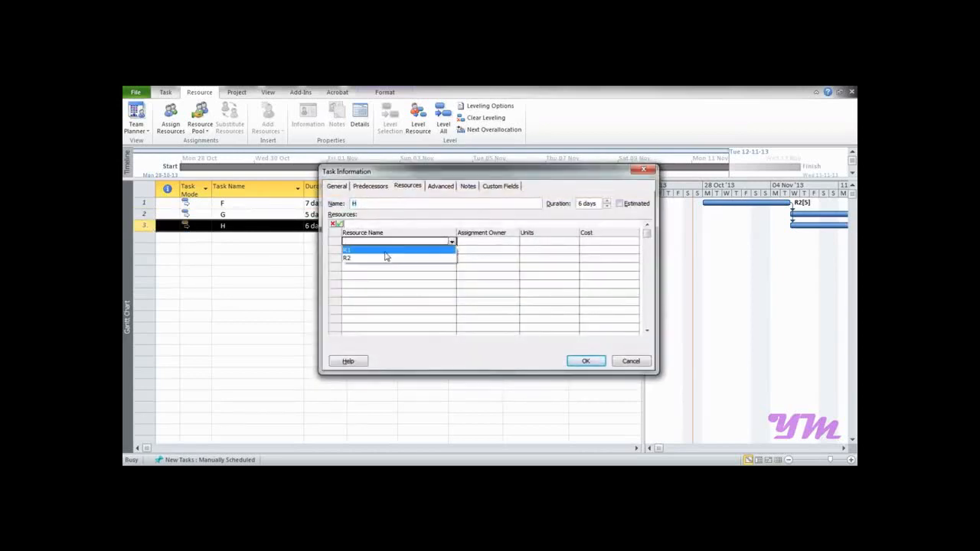
click(386, 258)
click(533, 242)
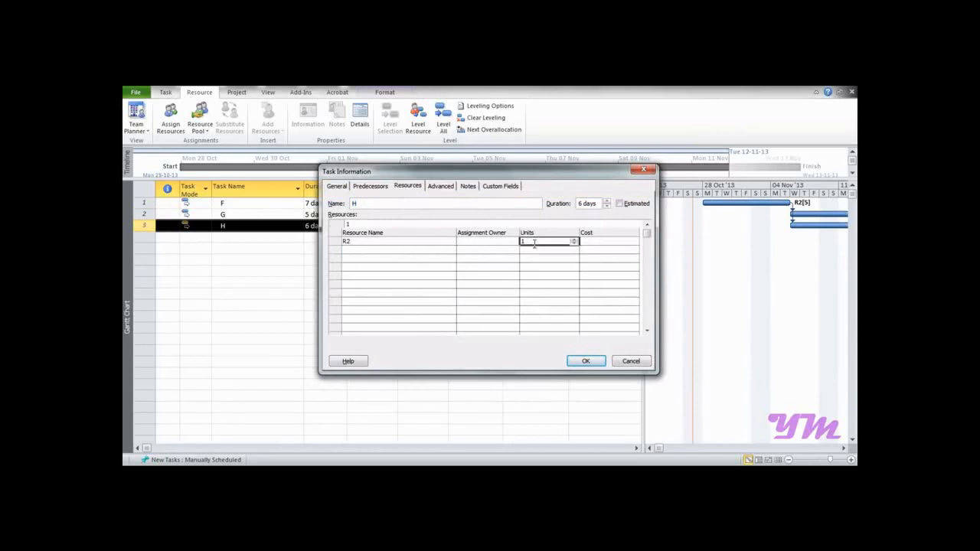
click(575, 363)
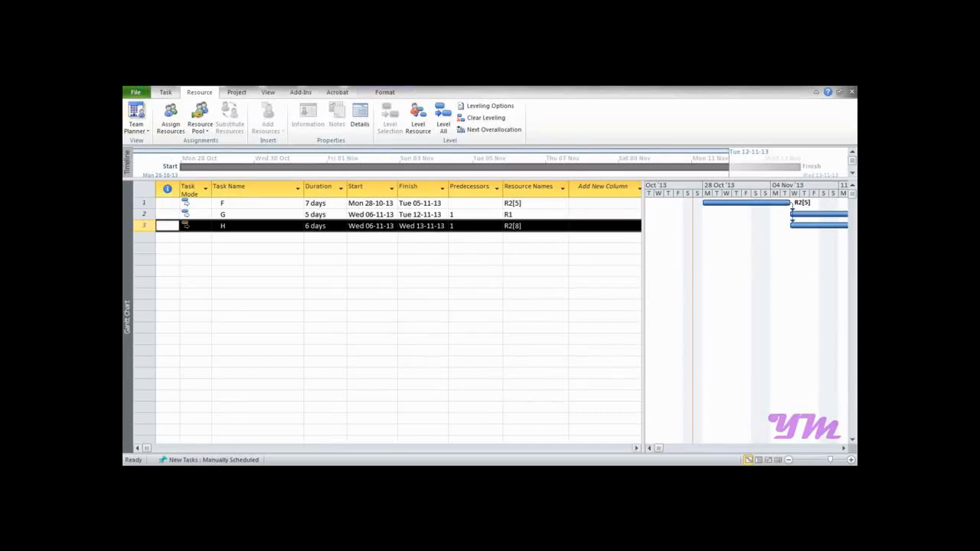
Switch to Project3.mpp and make it use shared resources from ResourcePool.mpp, with the sharer taking precedence.
click(369, 475)
click(420, 419)
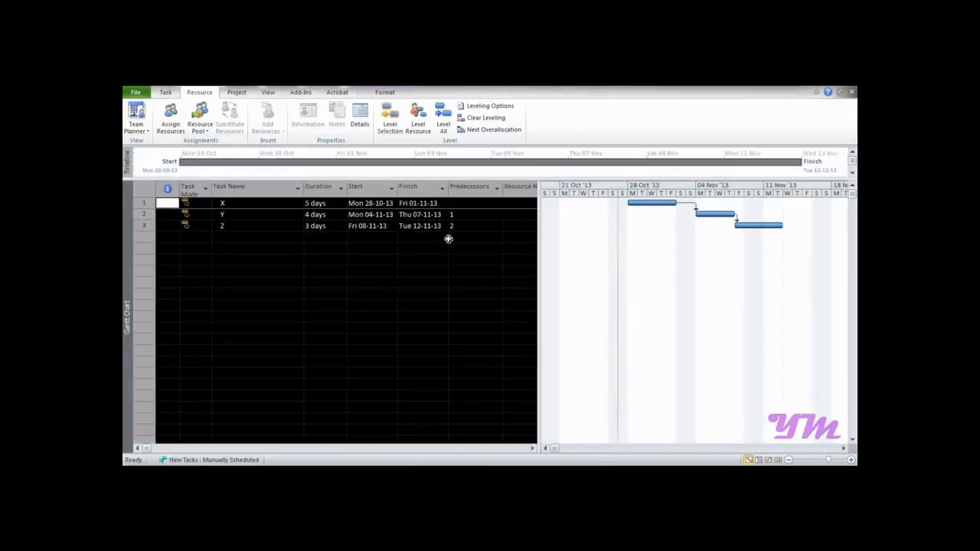
click(200, 127)
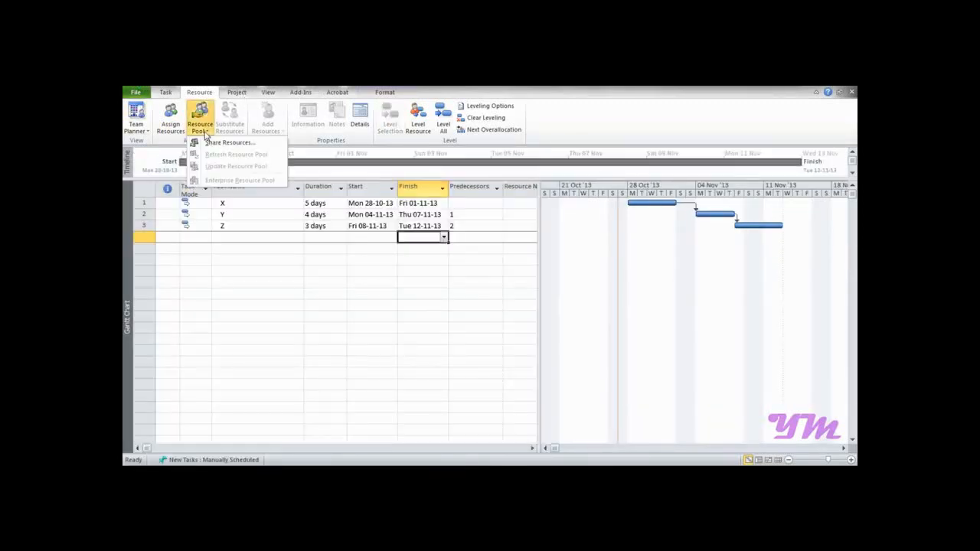
click(222, 144)
click(451, 253)
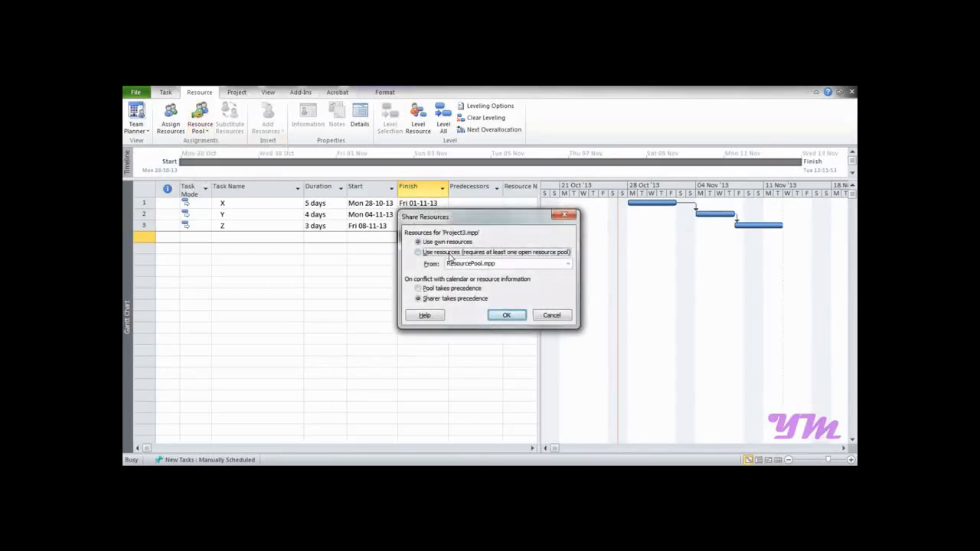
click(506, 314)
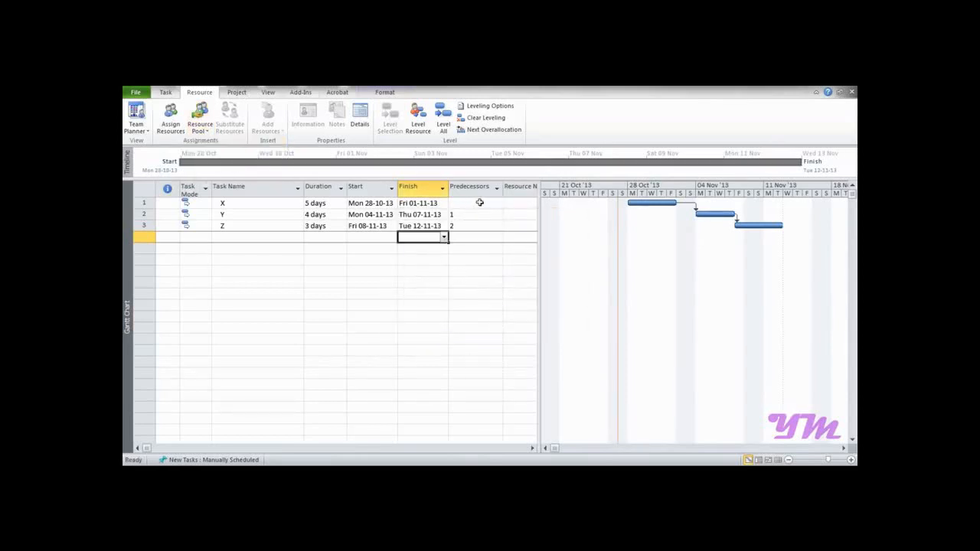
Assign 5 units of resource R2 to task X and dismiss the overallocation warning.
drag(539, 216, 643, 215)
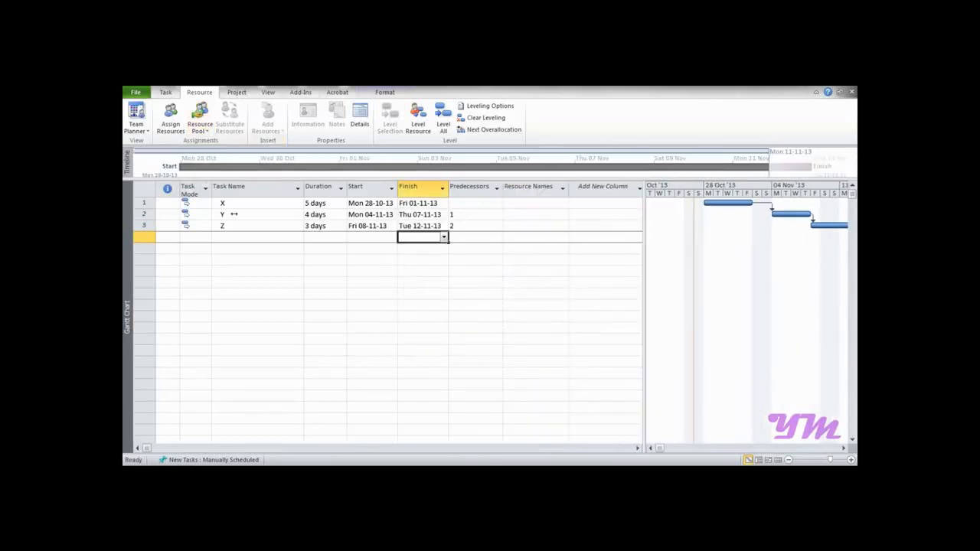
double_click(134, 203)
click(451, 242)
click(453, 242)
click(405, 255)
click(530, 246)
click(532, 242)
text(5)
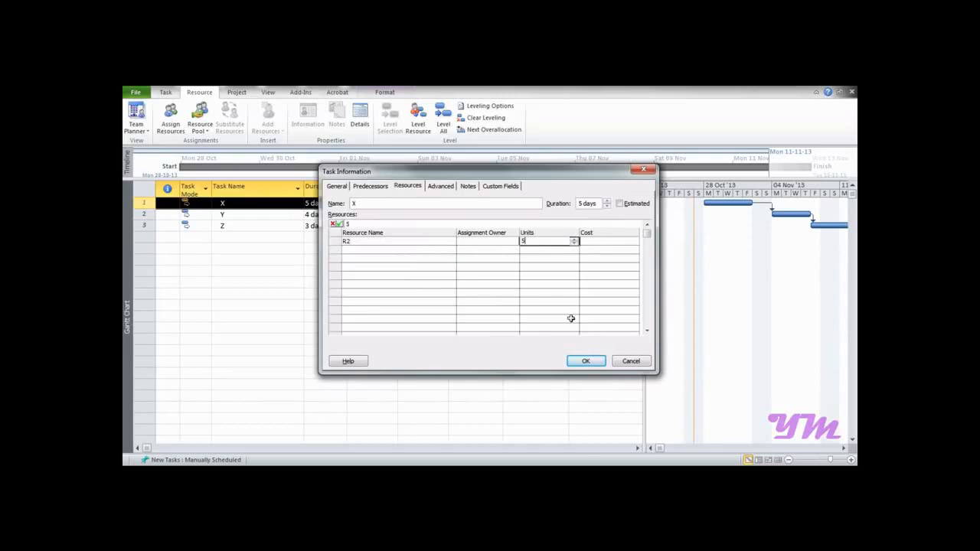
click(586, 362)
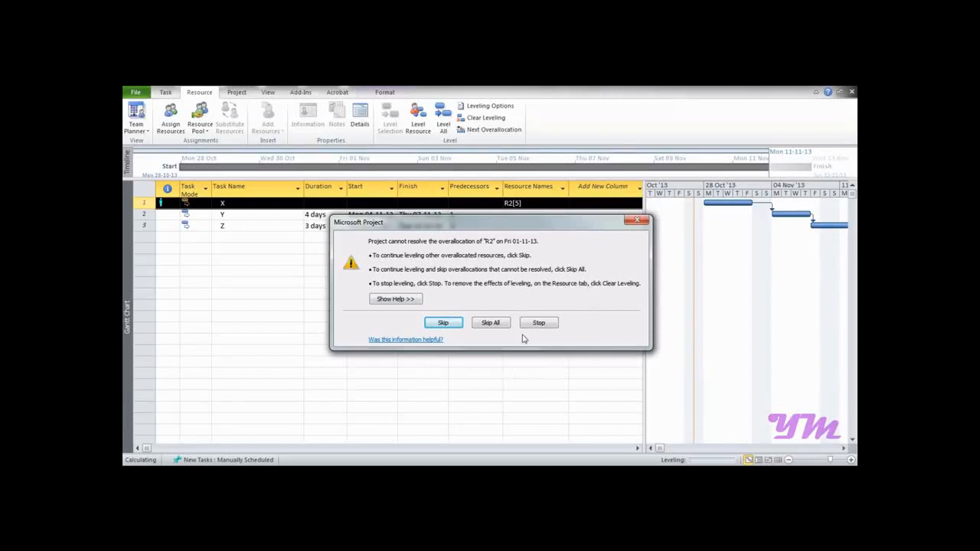
click(637, 222)
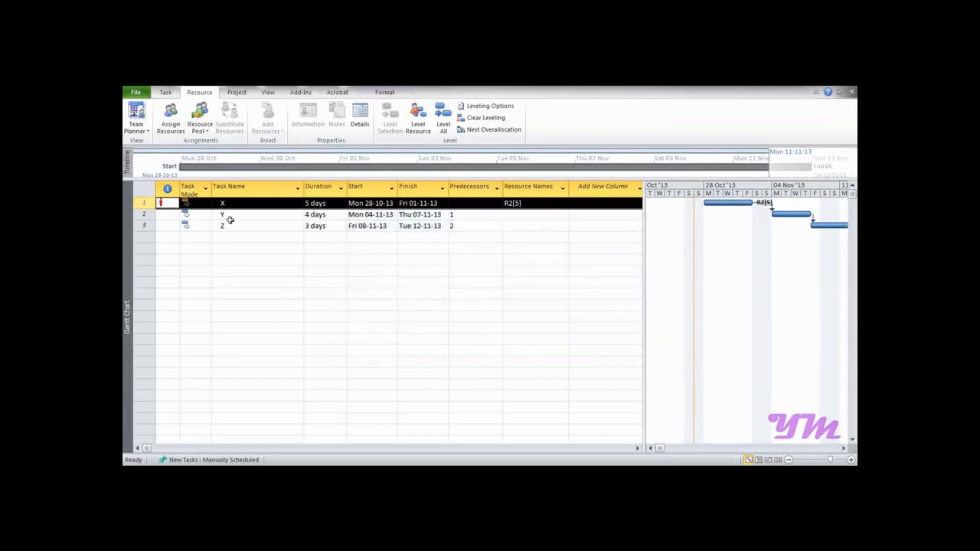
Assign 2 units of resource R1 to task Y and dismiss the overallocation warning.
double_click(145, 216)
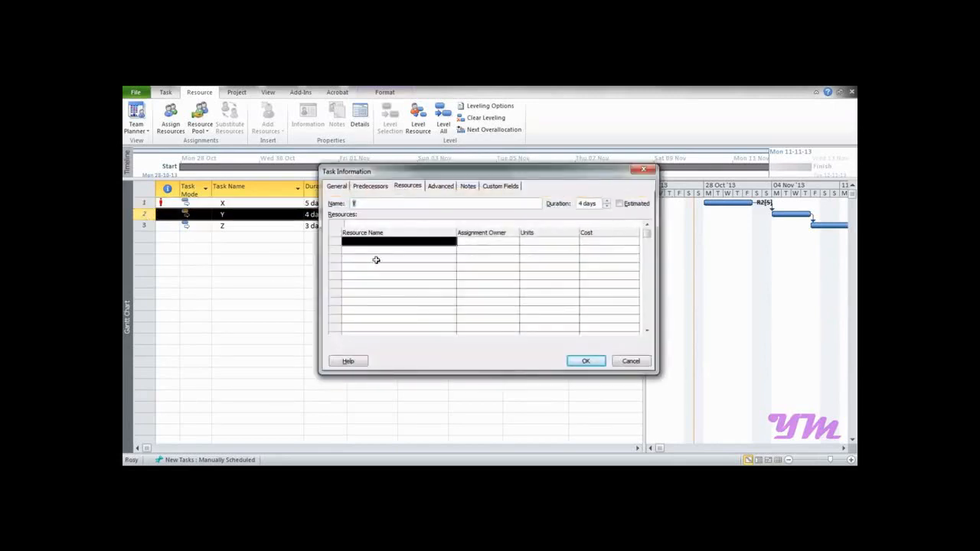
click(452, 242)
click(412, 248)
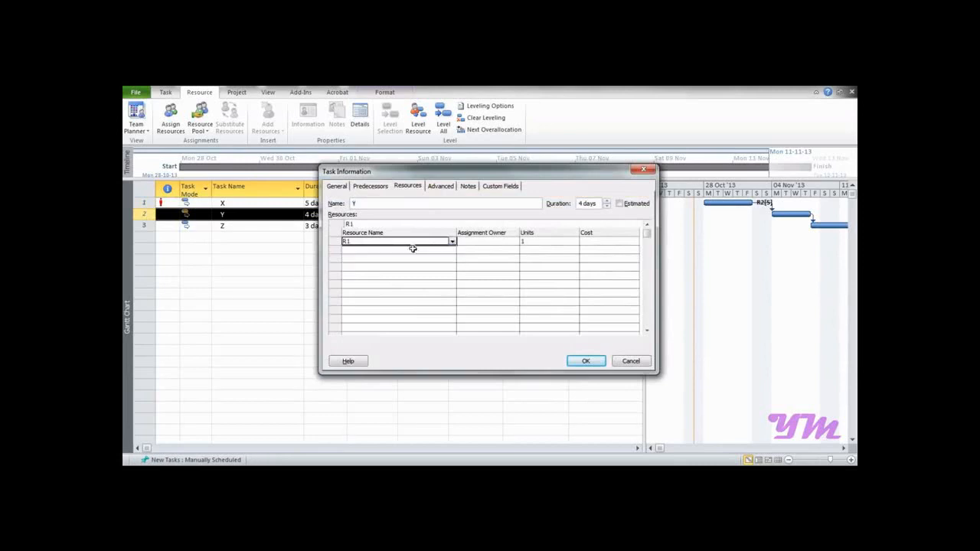
click(522, 242)
text(2)
click(581, 362)
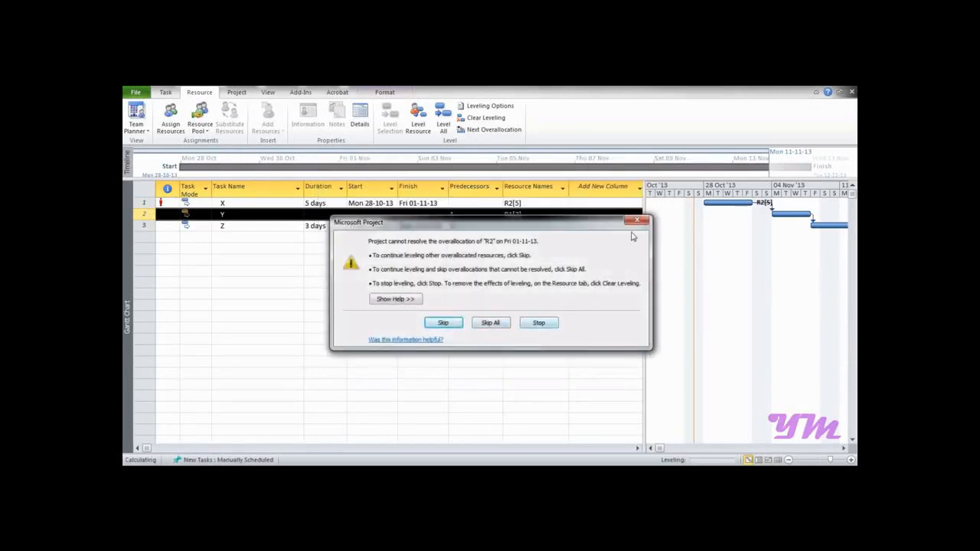
click(636, 221)
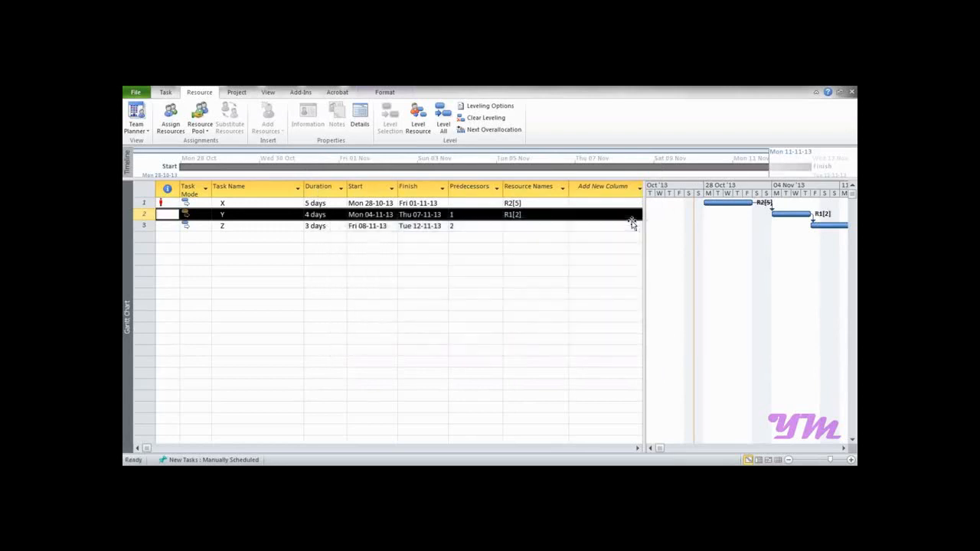
Assign one unit of resource R2 to task Z and dismiss the overallocation warning.
click(150, 226)
double_click(150, 227)
click(426, 243)
click(451, 241)
click(426, 258)
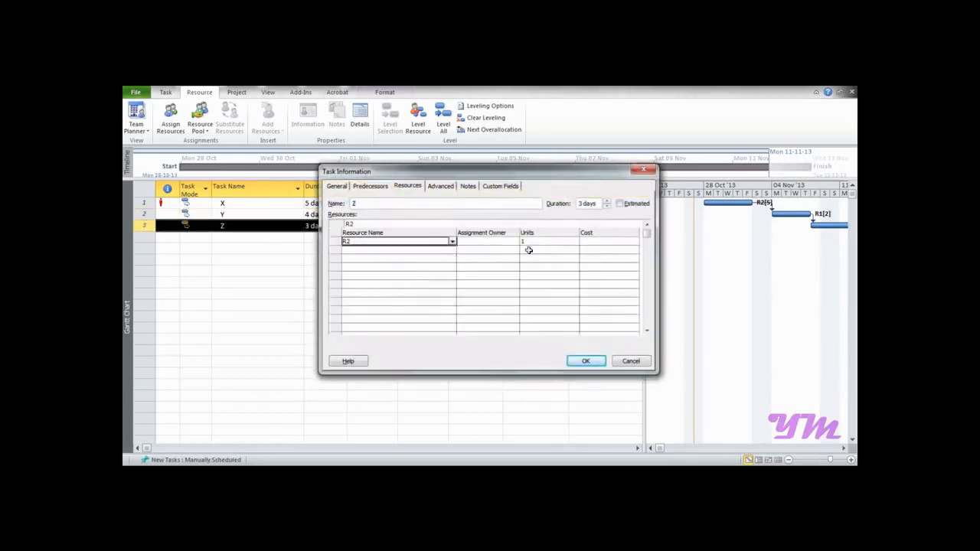
click(584, 360)
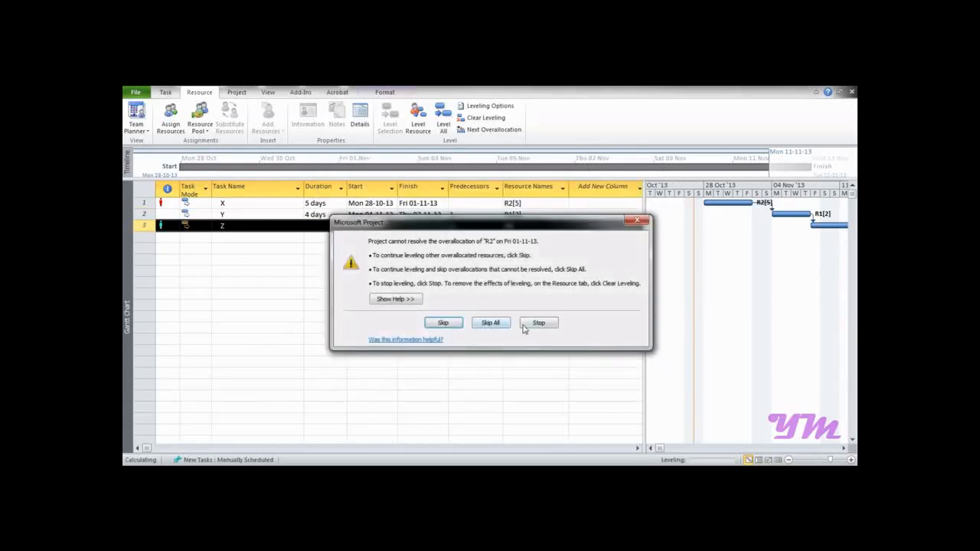
click(640, 221)
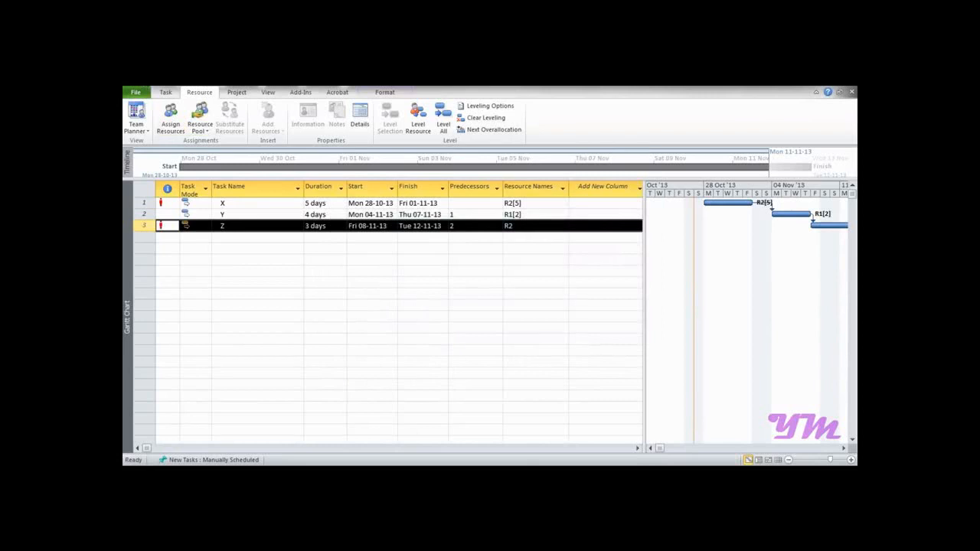
Create a new blank project, dismissing the repeated R2 overallocation warnings.
click(142, 85)
click(530, 325)
click(142, 86)
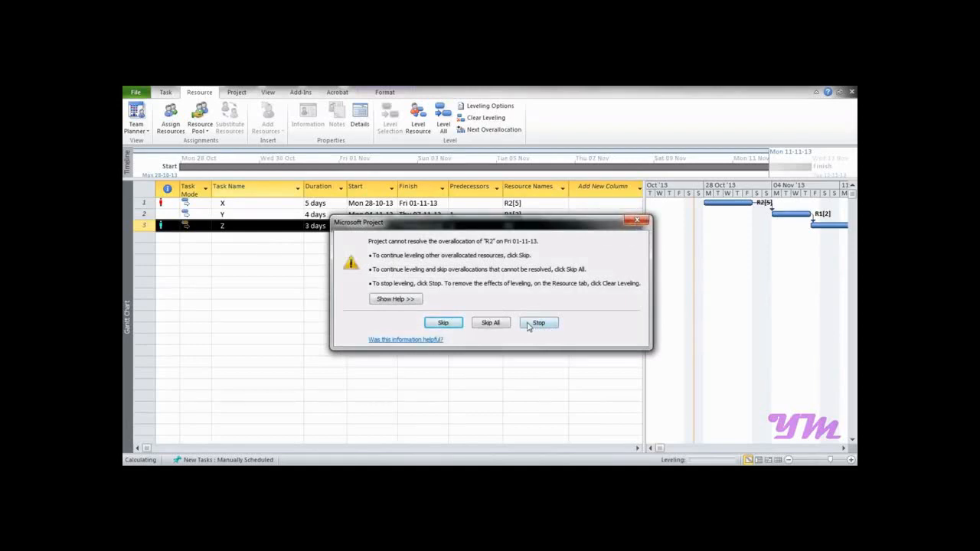
click(629, 222)
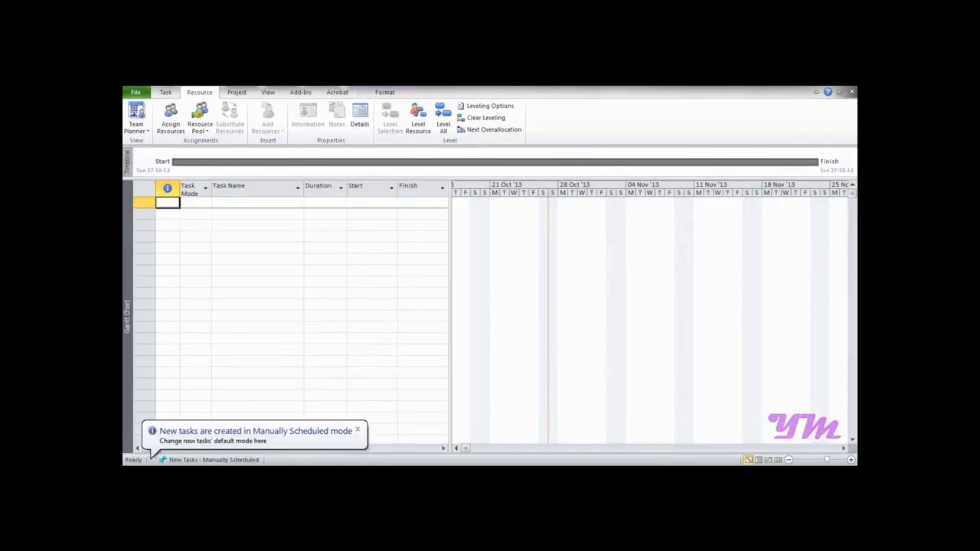
Save the new blank project in the MyWorks folder on the Desktop under the name "Mul".
key(ctrl+s)
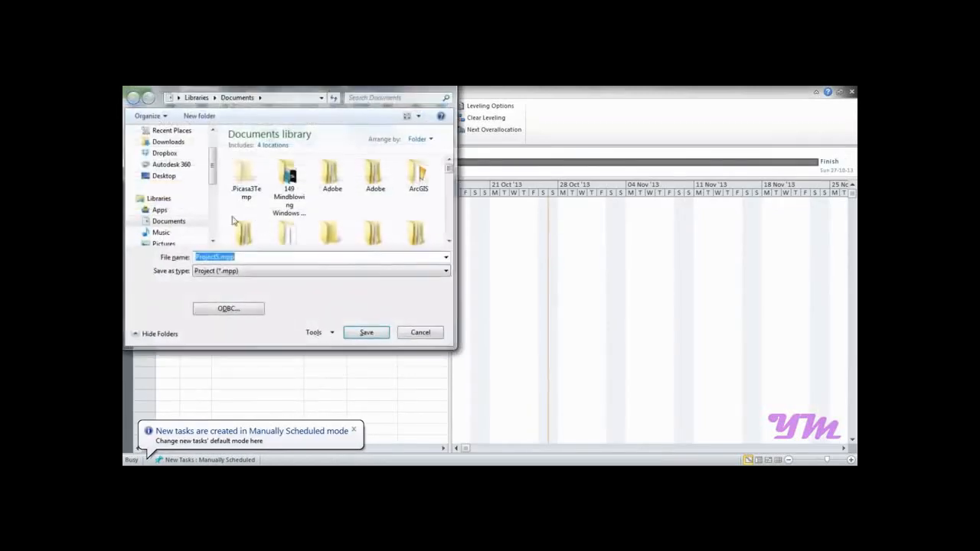
click(164, 175)
click(249, 228)
key(m)
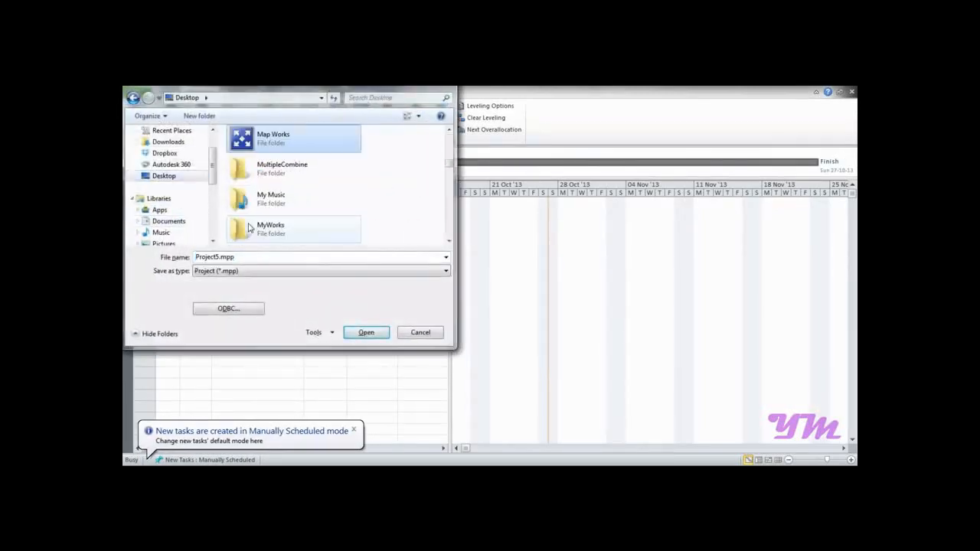
double_click(270, 229)
click(254, 258)
text(Mul)
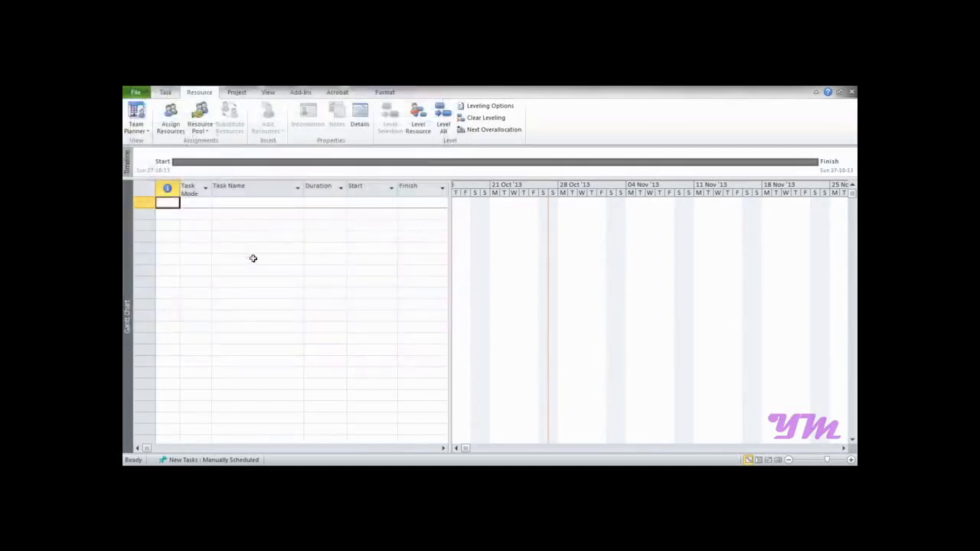
Insert Project1.mpp from the MyWorks folder as a linked subproject, dismissing the overallocation warnings, and expand its tasks.
drag(447, 261, 603, 269)
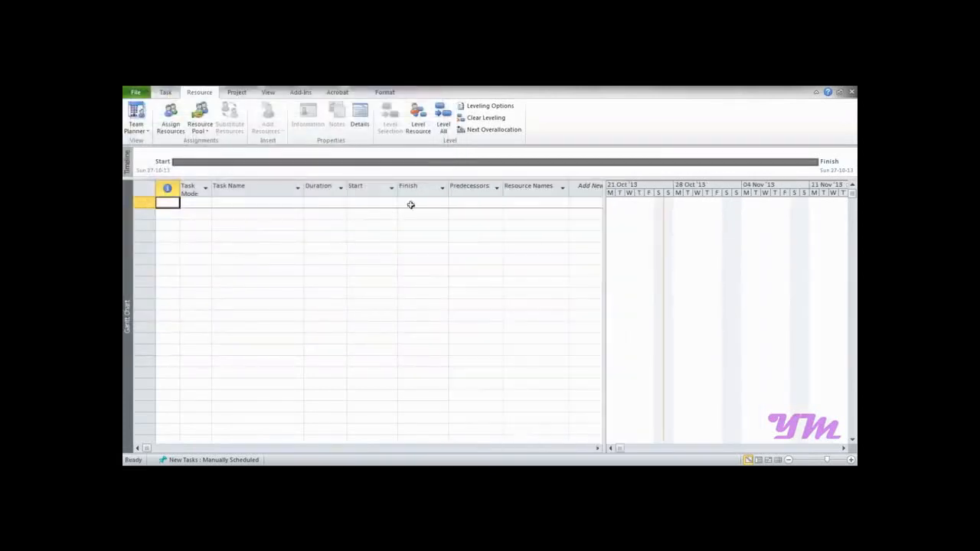
click(244, 94)
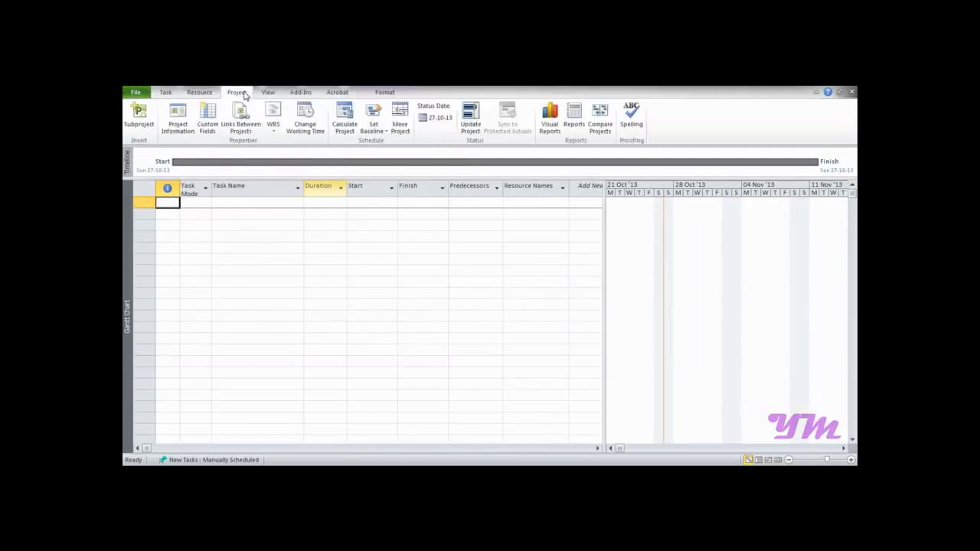
click(140, 115)
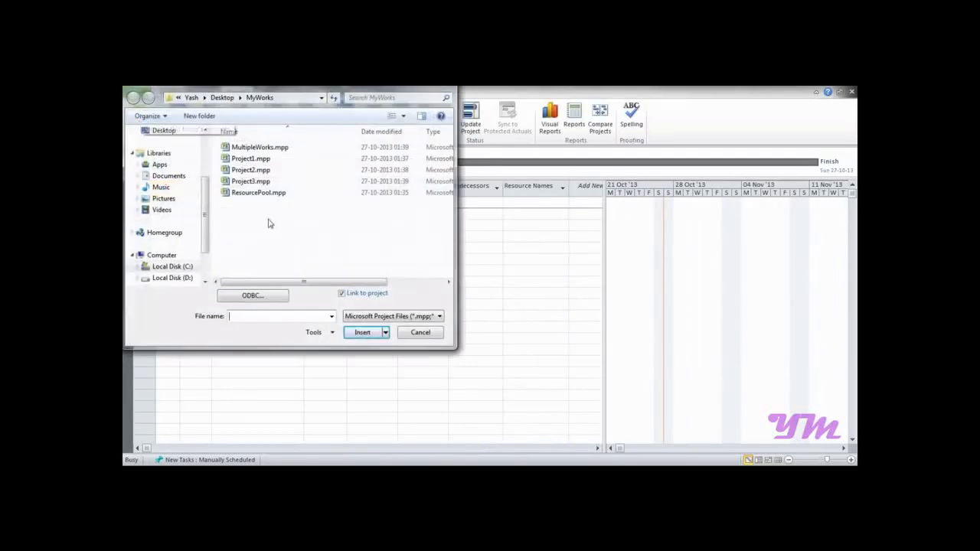
click(257, 159)
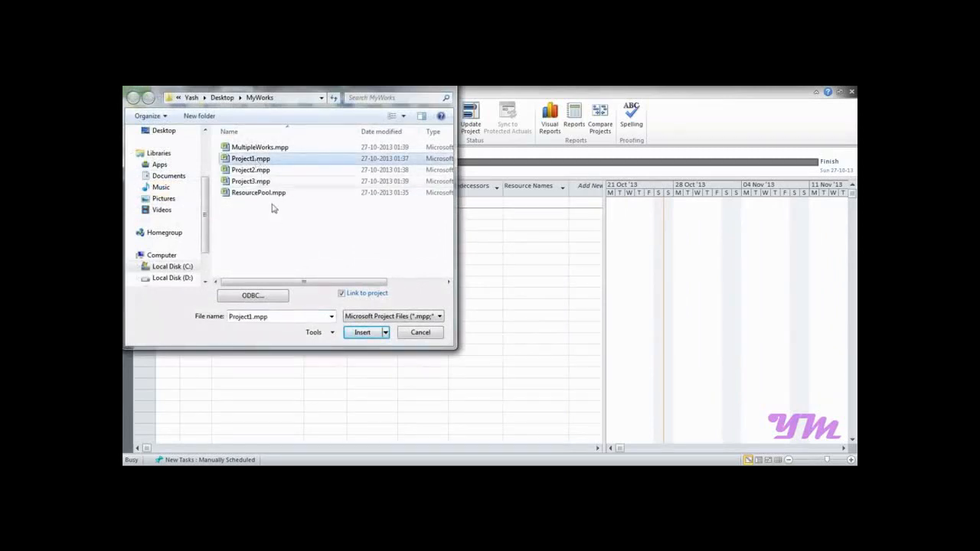
click(361, 333)
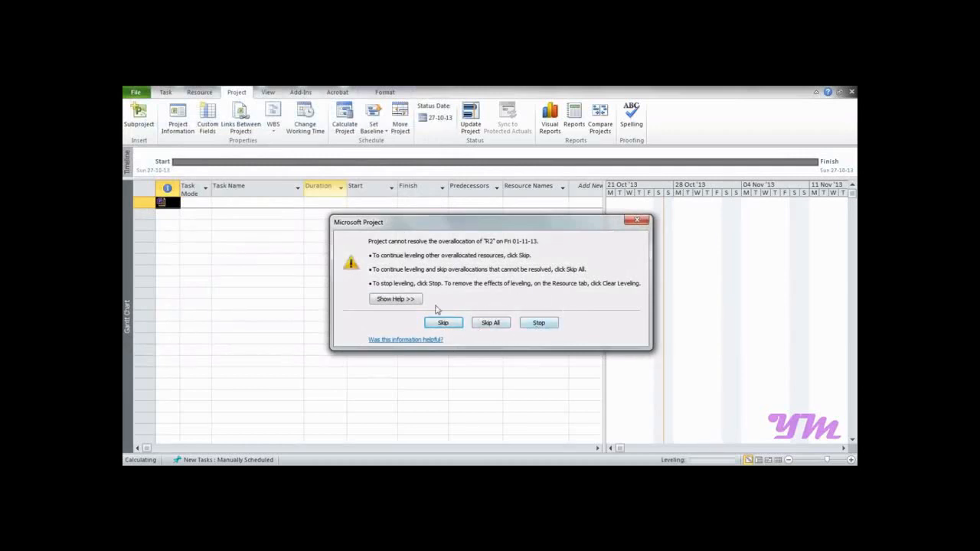
click(640, 222)
click(640, 222)
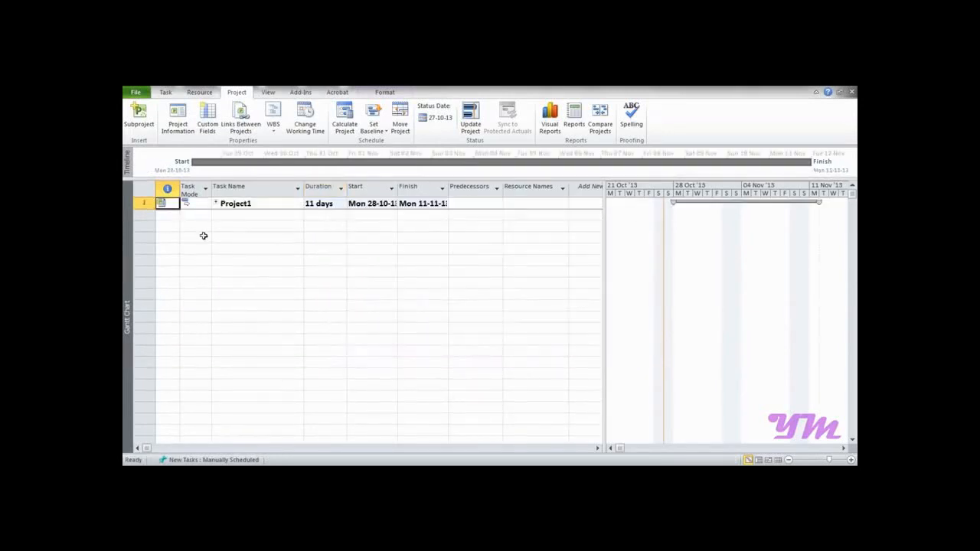
click(216, 203)
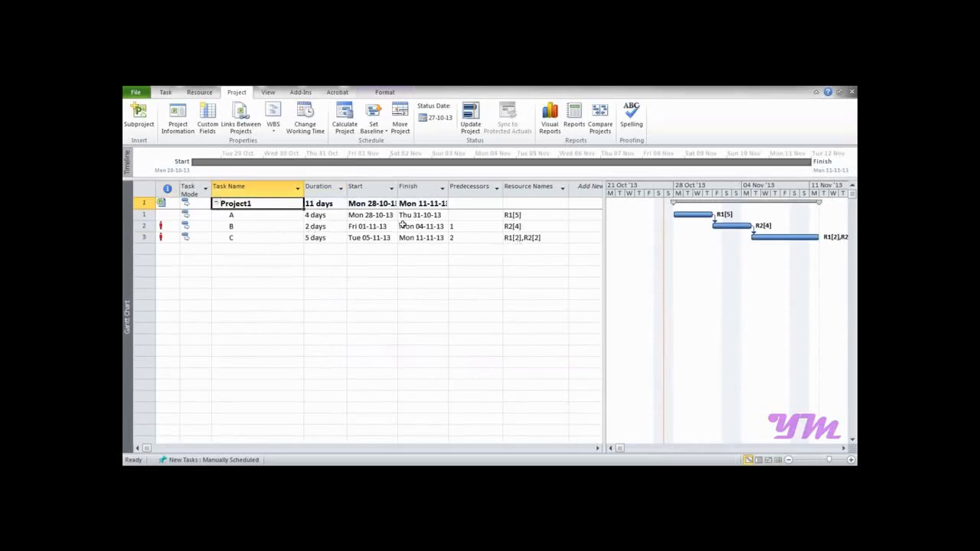
Insert Project2.mpp and Project3.mpp together as linked subprojects in the empty row below task C, dismissing the overallocation warnings.
click(240, 248)
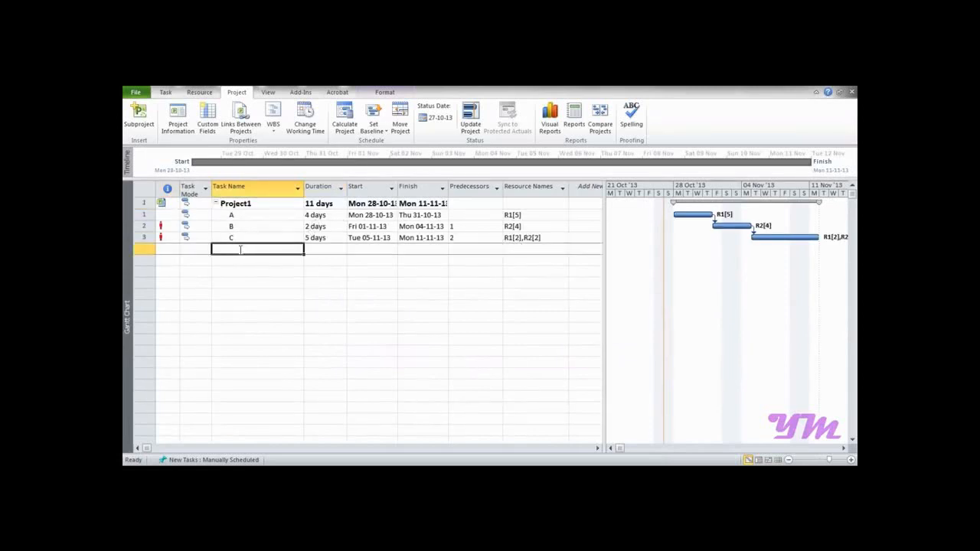
click(139, 115)
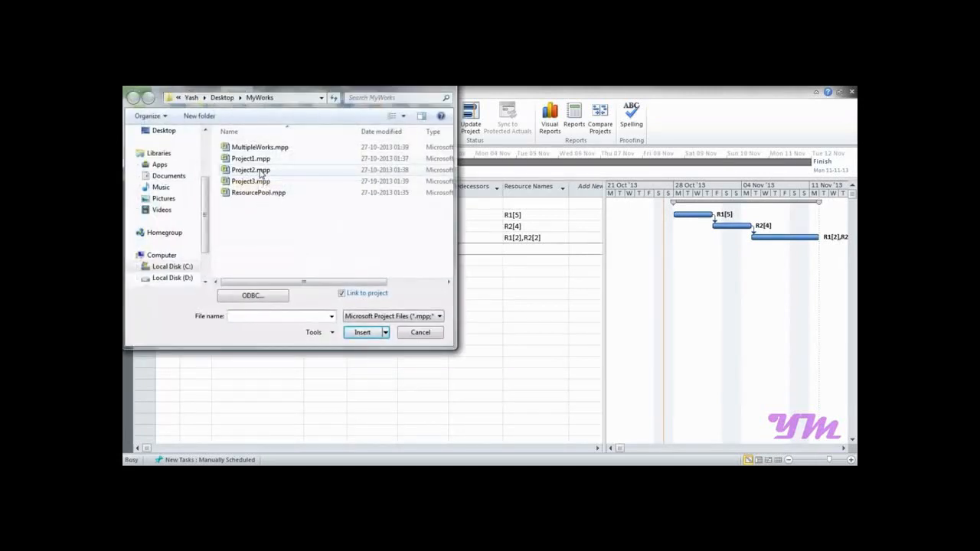
click(266, 173)
ctrl+click(262, 180)
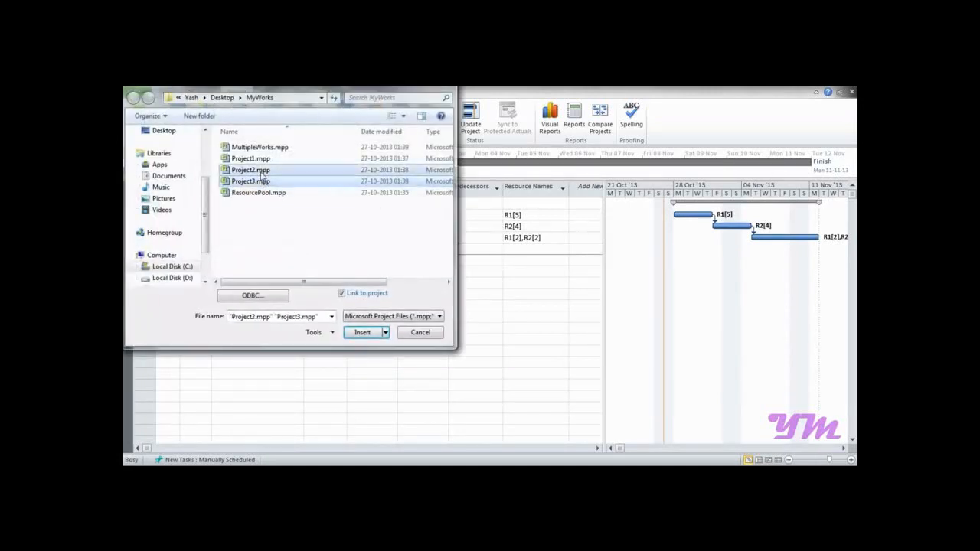
click(363, 333)
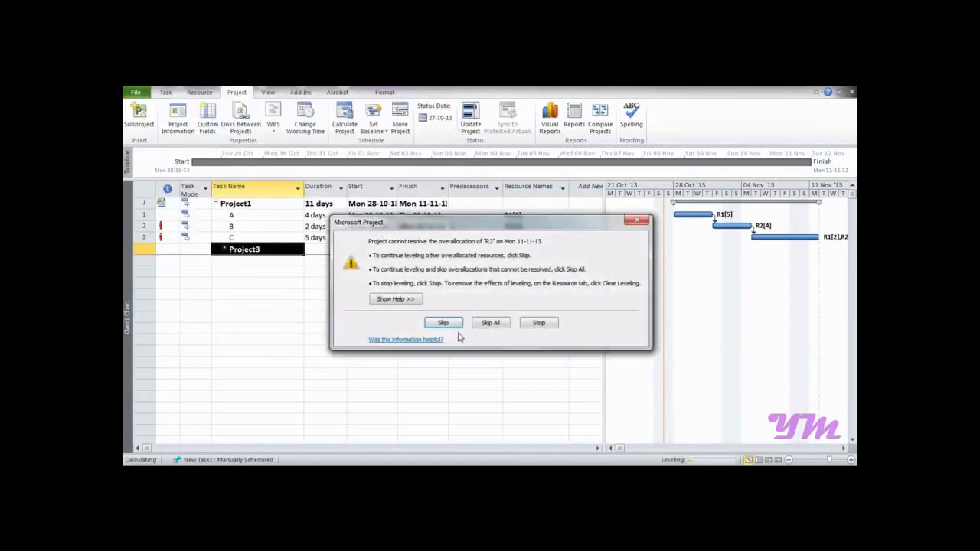
click(635, 223)
click(635, 222)
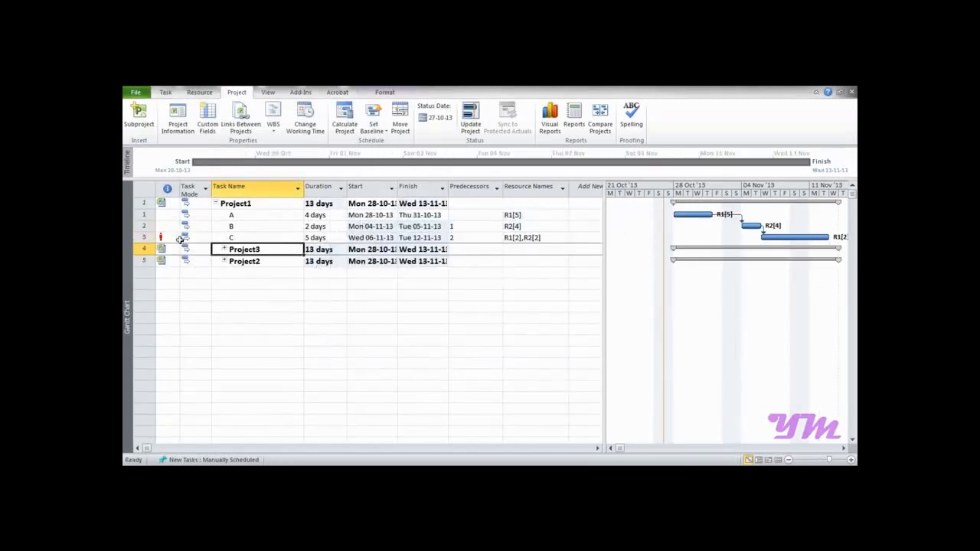
Expand the Project3 and Project2 subprojects and widen the task table to show the Add New Column heading.
click(225, 250)
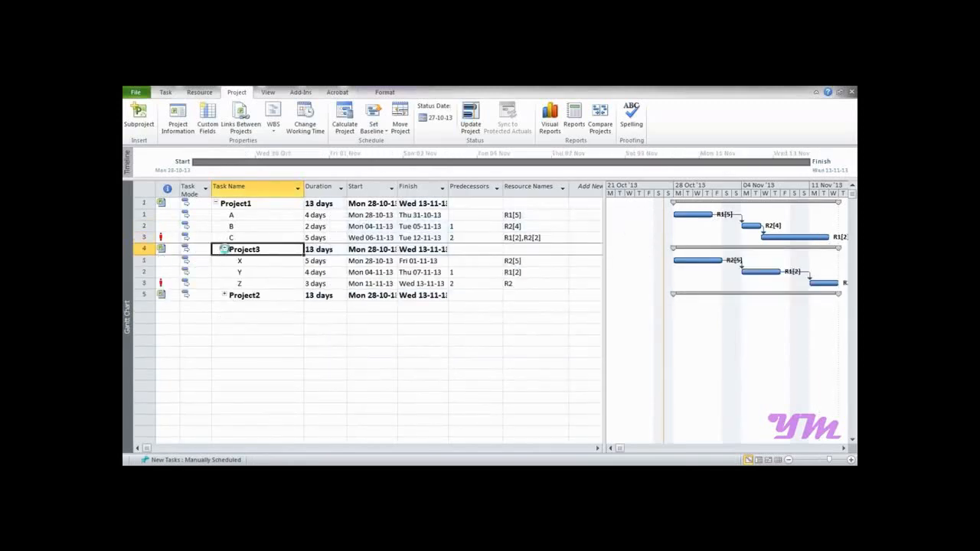
click(225, 295)
drag(602, 335, 648, 356)
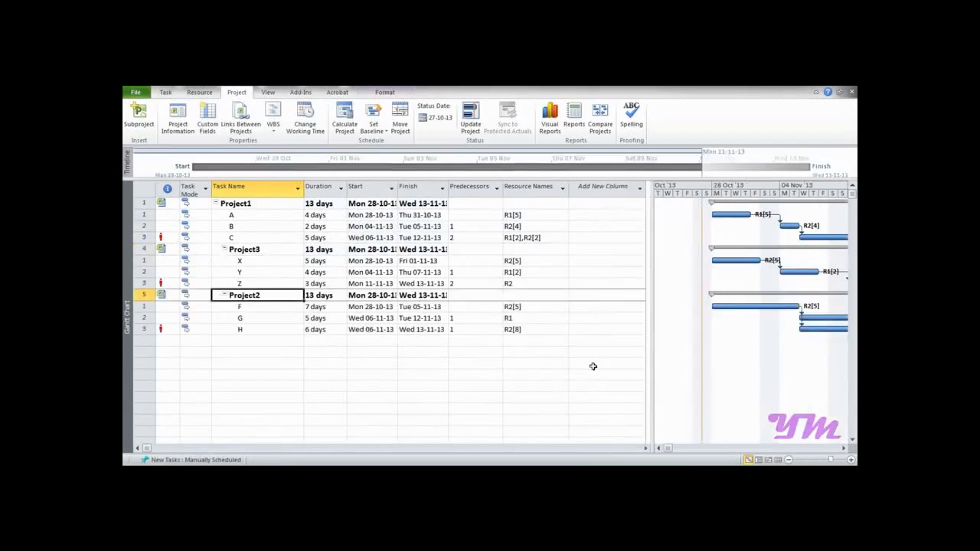
drag(610, 317, 640, 319)
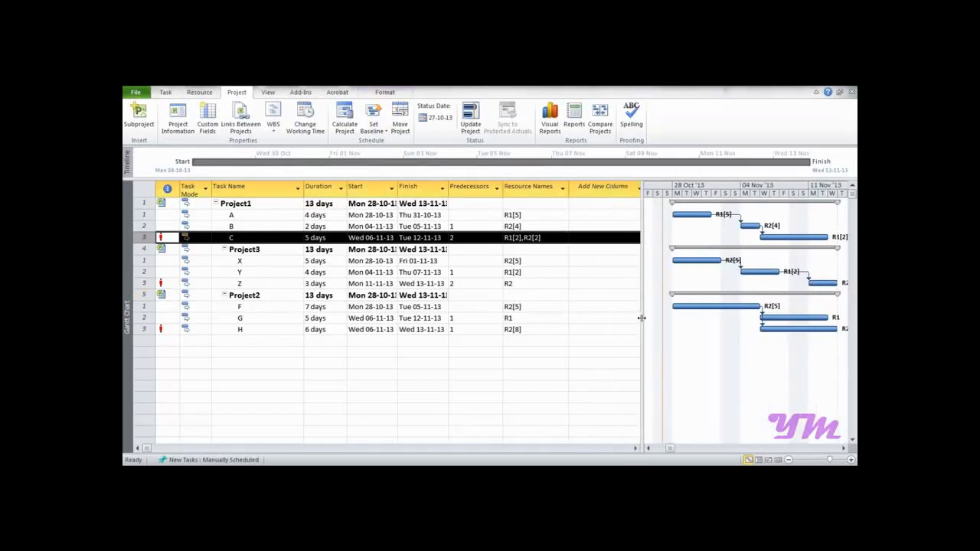
drag(241, 205, 239, 229)
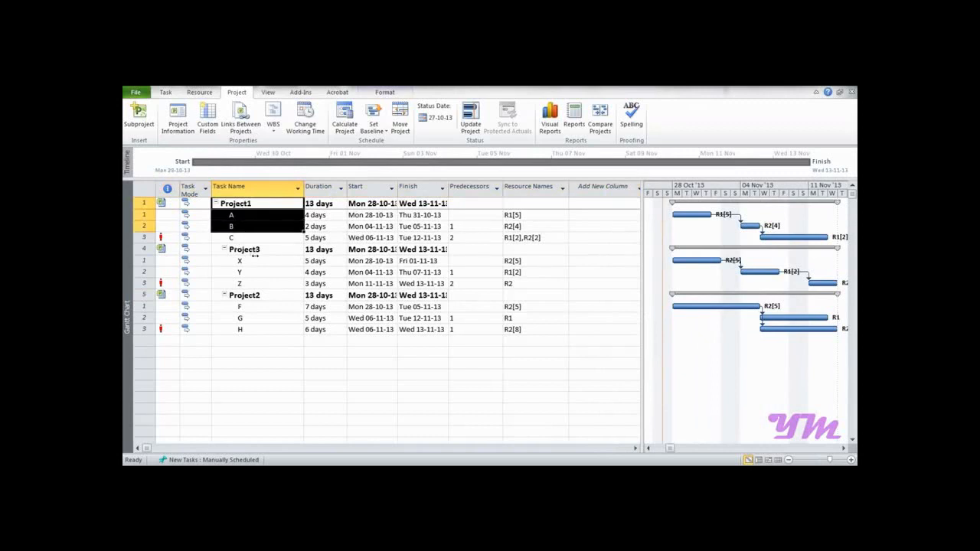
drag(254, 283, 252, 250)
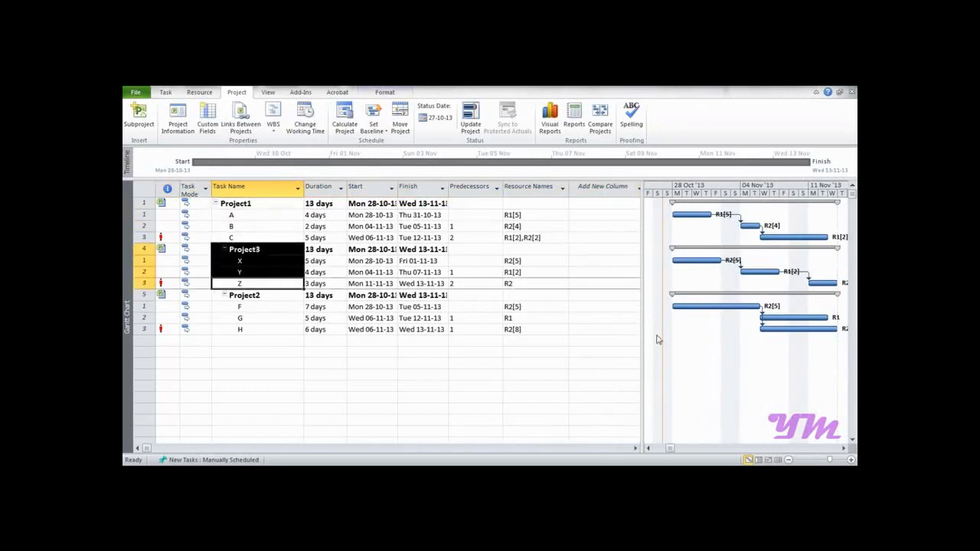
mouse_move(711, 262)
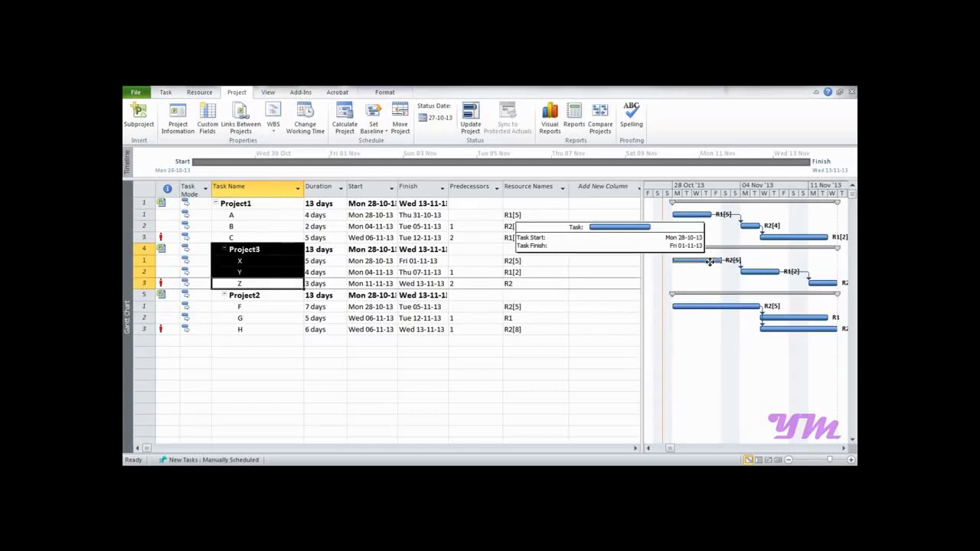
drag(710, 262, 766, 258)
drag(703, 260, 703, 261)
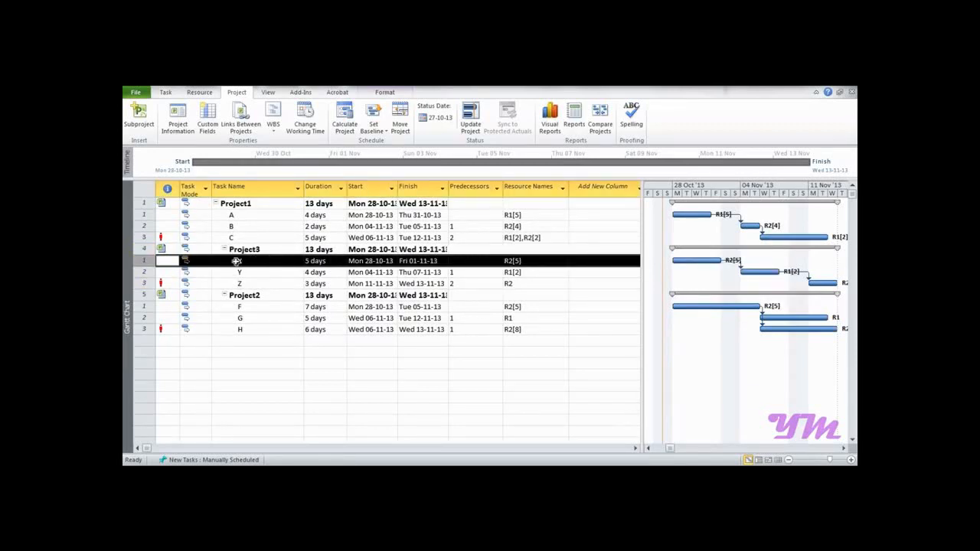
Set the predecessor of task X in Project3 to task 3 of Project1, giving the full file path ending in \Desktop\MyWorks\Project1.mpp\3.
click(460, 258)
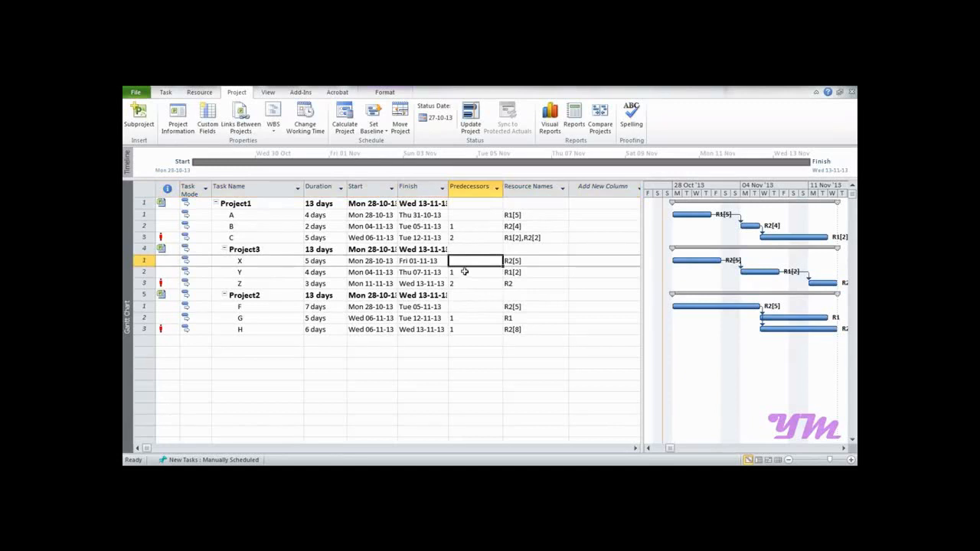
text(C:\Users\Yash)
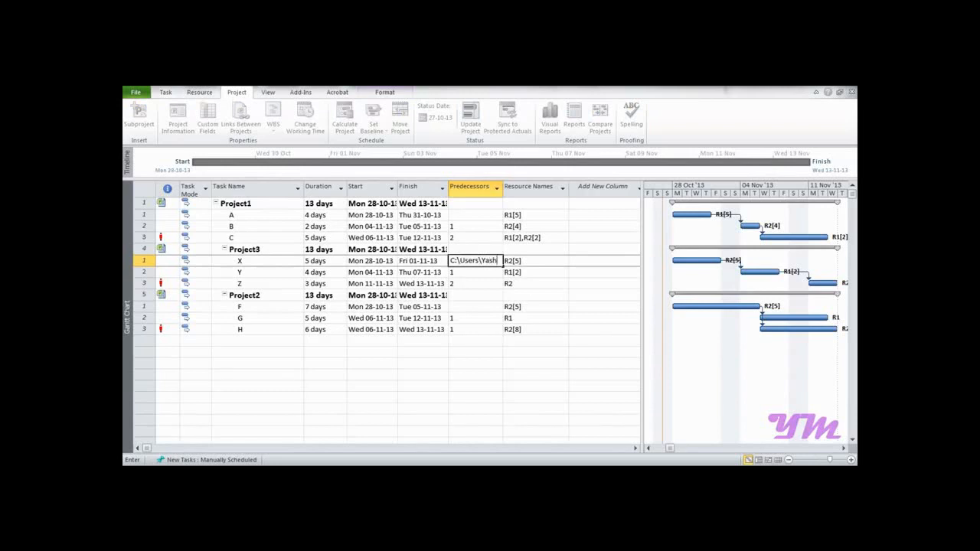
text(\Desktop\MyWorks\Pro)
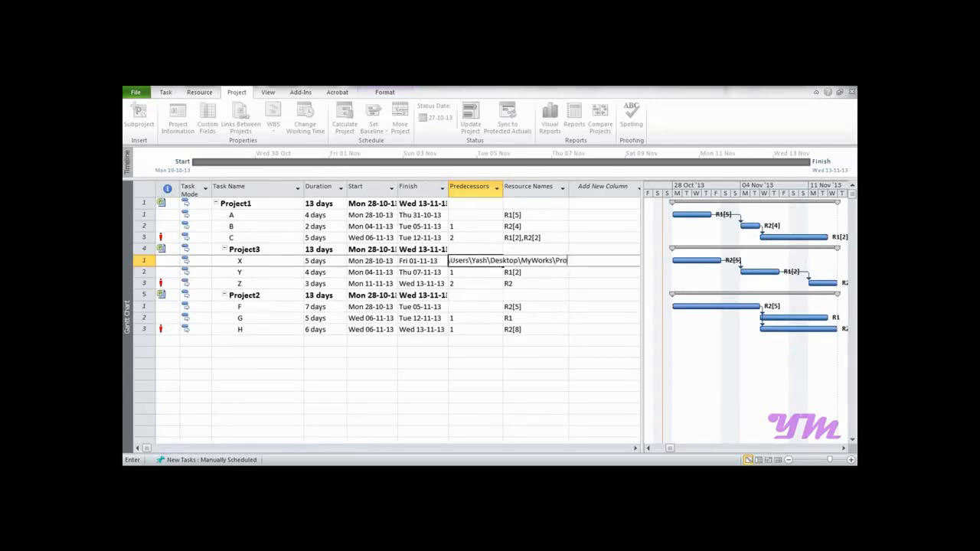
text(ject1.m)
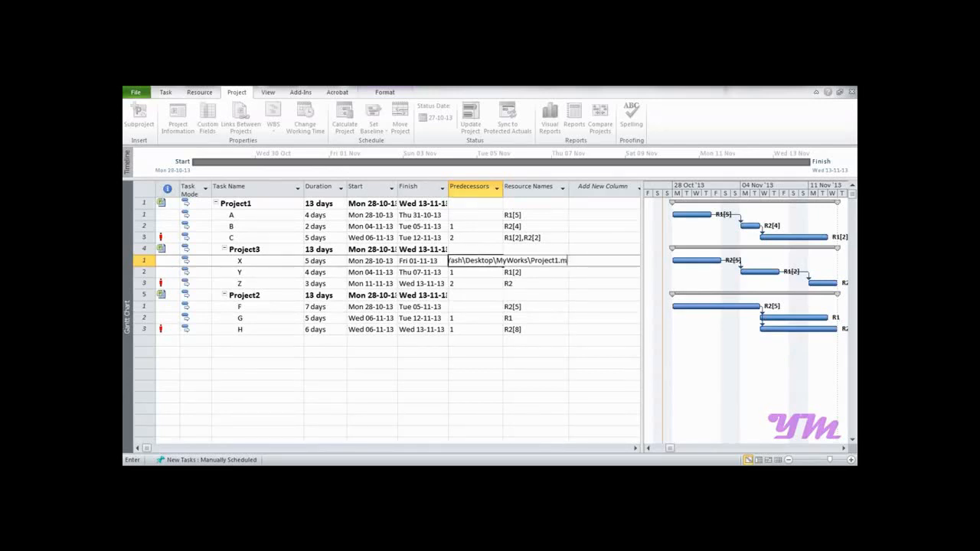
text(pp\)
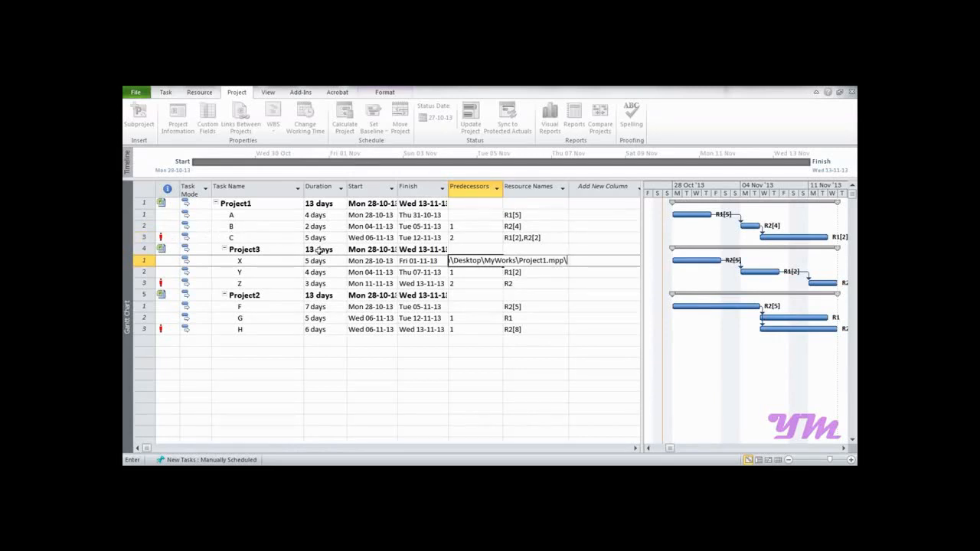
text(3)
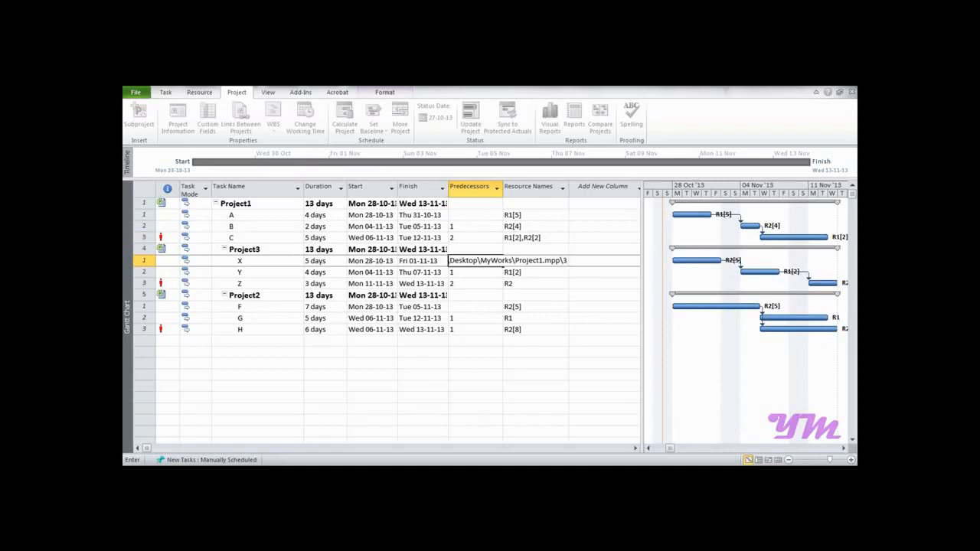
key(Return)
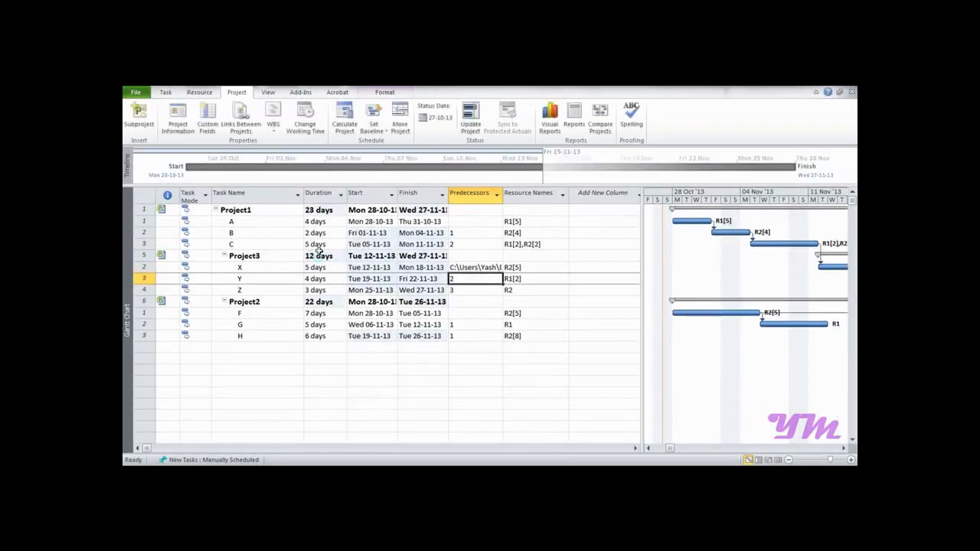
Copy the full predecessor path of task X into the predecessor cell of task F in Project2.
drag(642, 313, 574, 323)
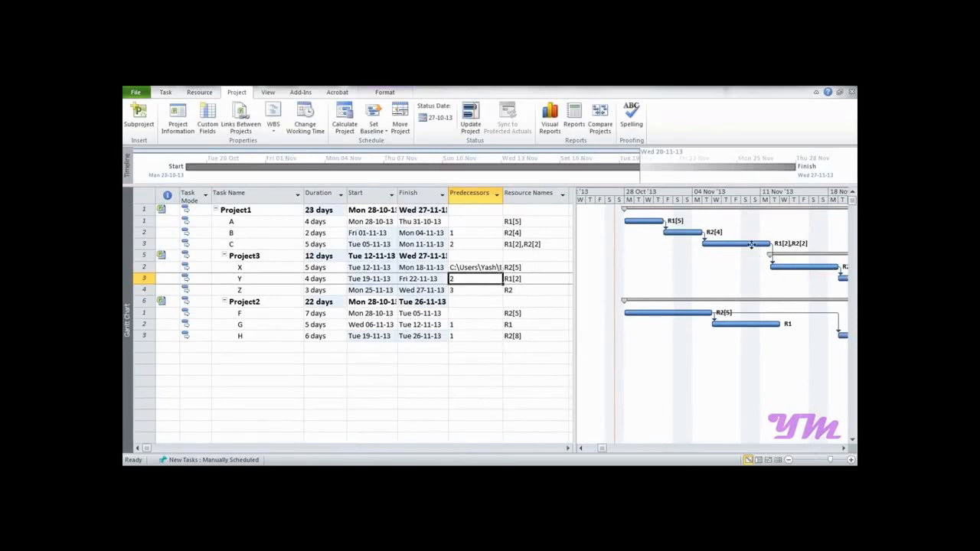
click(477, 267)
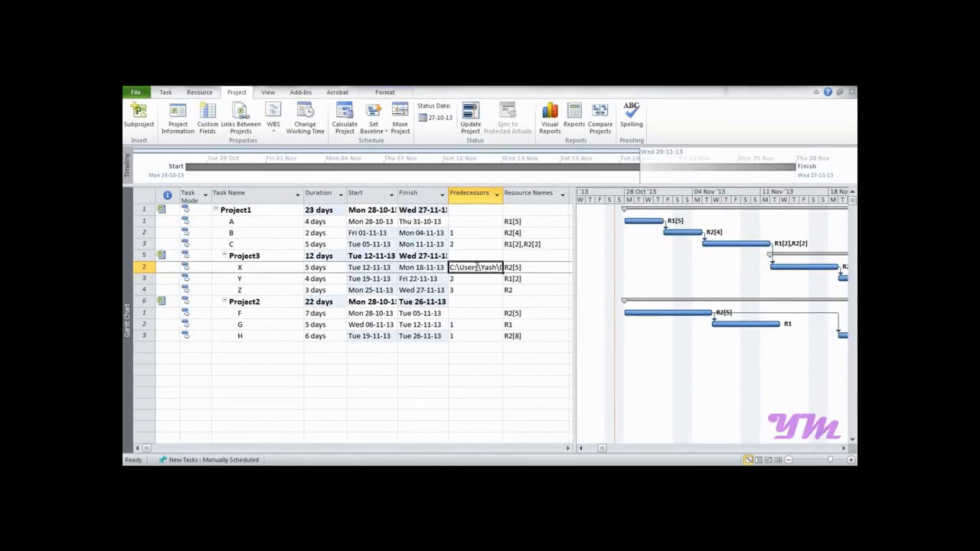
key(F2)
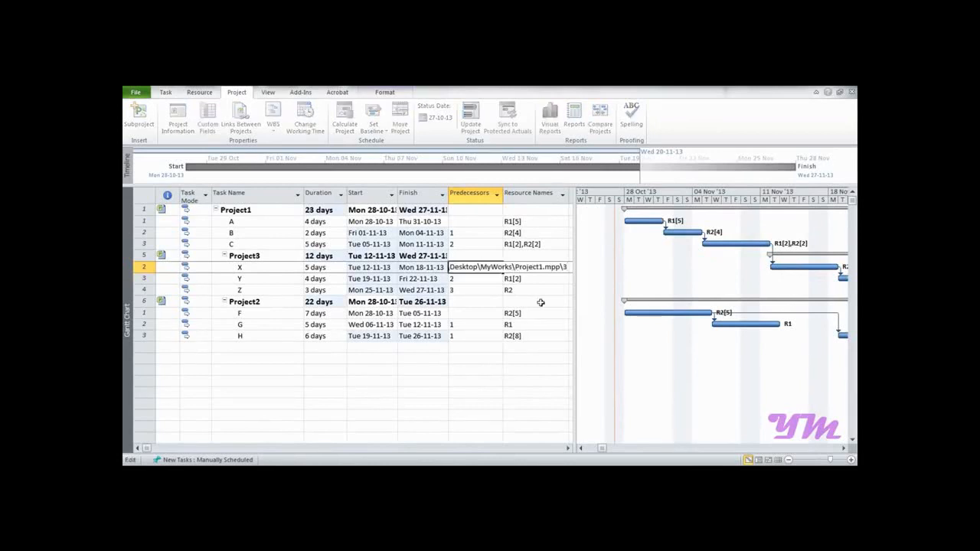
key(ctrl+shift+Left)
key(ctrl+shift+Left)
key(ctrl+shift+Left)
key(ctrl+shift+Left)
key(ctrl+shift+Left)
key(ctrl+shift+Left)
key(ctrl+shift+Left)
key(Left)
key(ctrl+shift+Right)
key(ctrl+shift+Right)
key(ctrl+shift+Right)
key(ctrl+shift+Right)
key(ctrl+shift+Right)
key(ctrl+shift+Right)
key(ctrl+shift+Right)
key(ctrl+shift+Right)
key(ctrl+shift+Right)
key(ctrl+c)
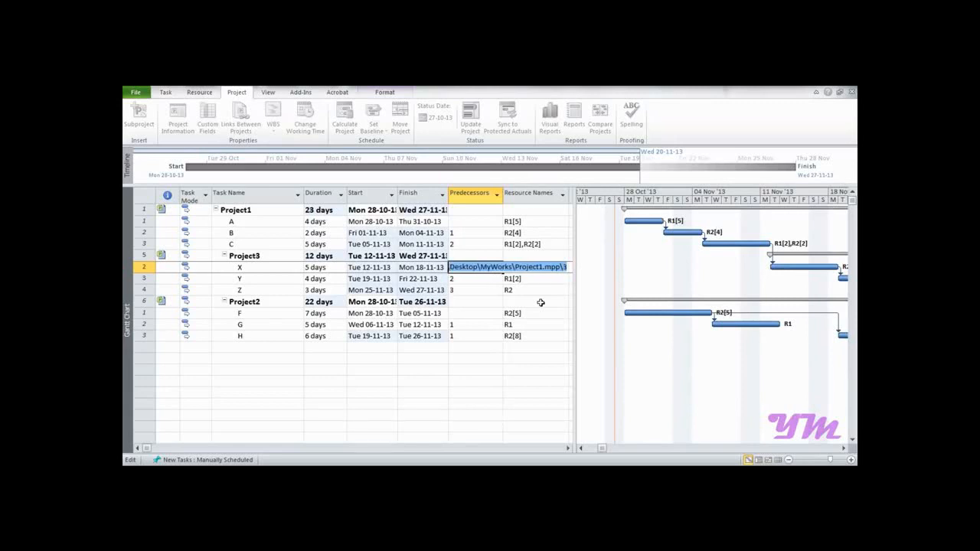
click(491, 314)
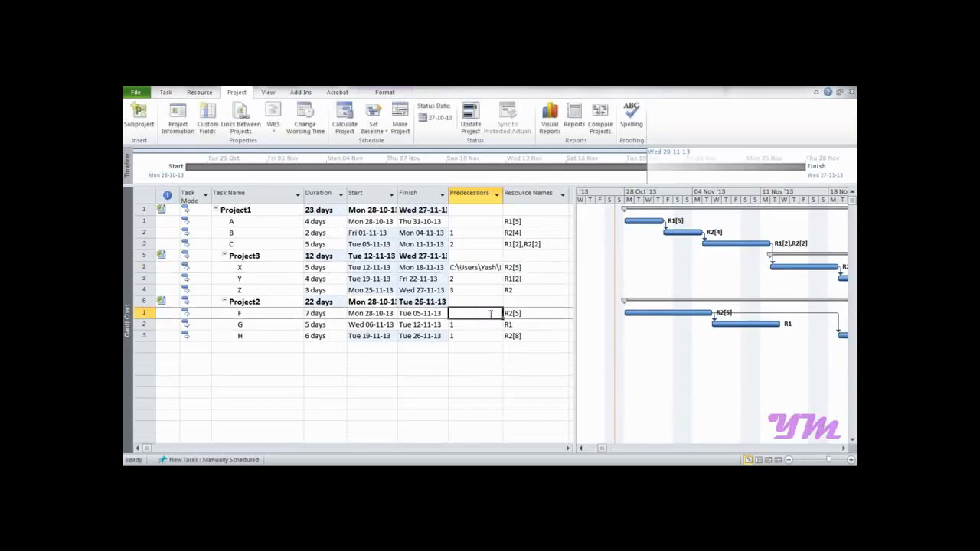
key(ctrl+v)
Try to edit task F's predecessor path to refer to task 4 of Project2.mpp, and cancel the edit.
key(F2)
key(Left)
key(Left)
key(Left)
key(Left)
key(Left)
key(Left)
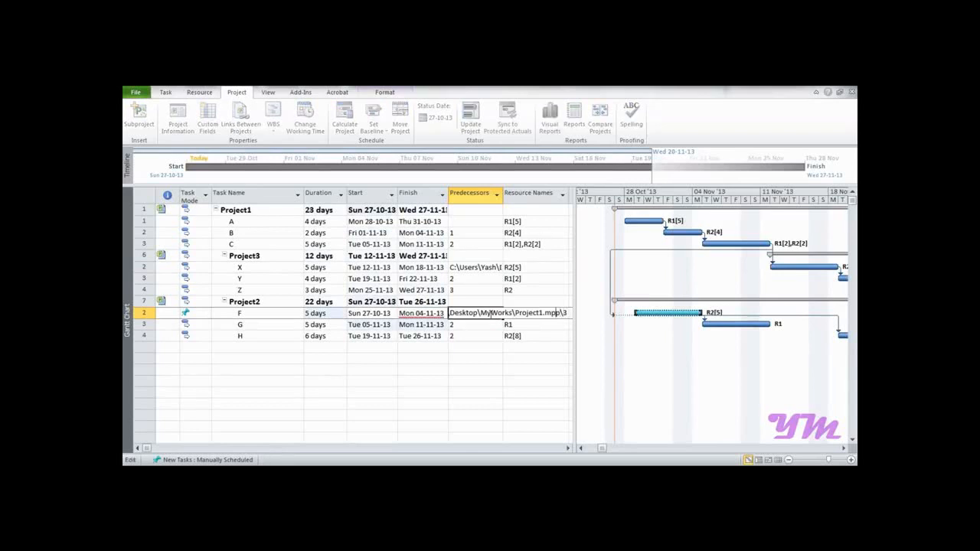
key(BackSpace)
text(2)
key(Right)
key(Right)
key(Right)
key(Right)
key(Right)
key(Right)
key(BackSpace)
text(4)
key(Return)
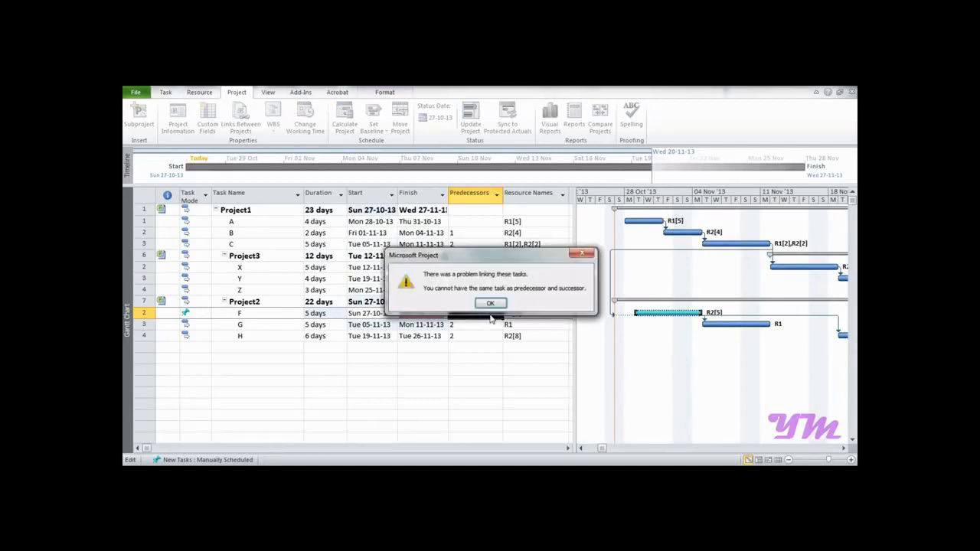
click(490, 303)
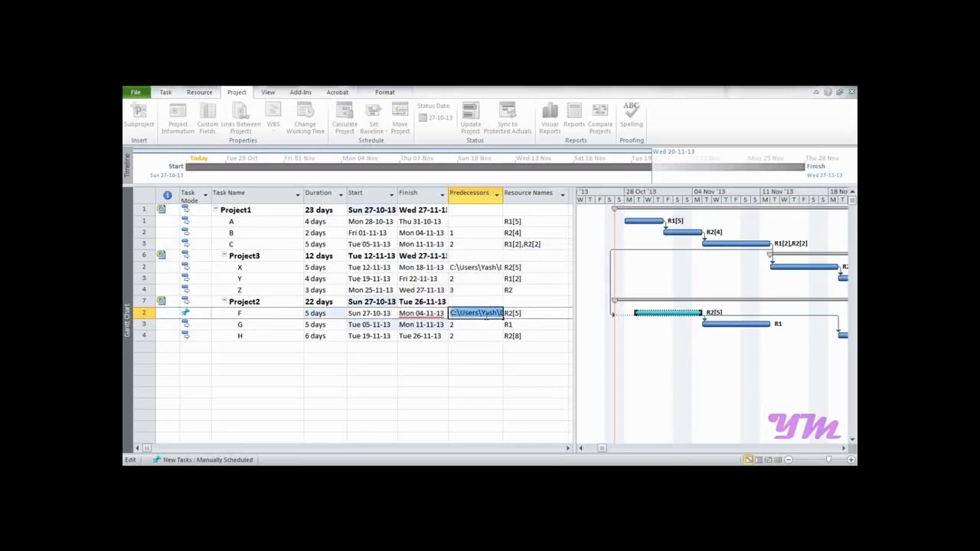
key(Escape)
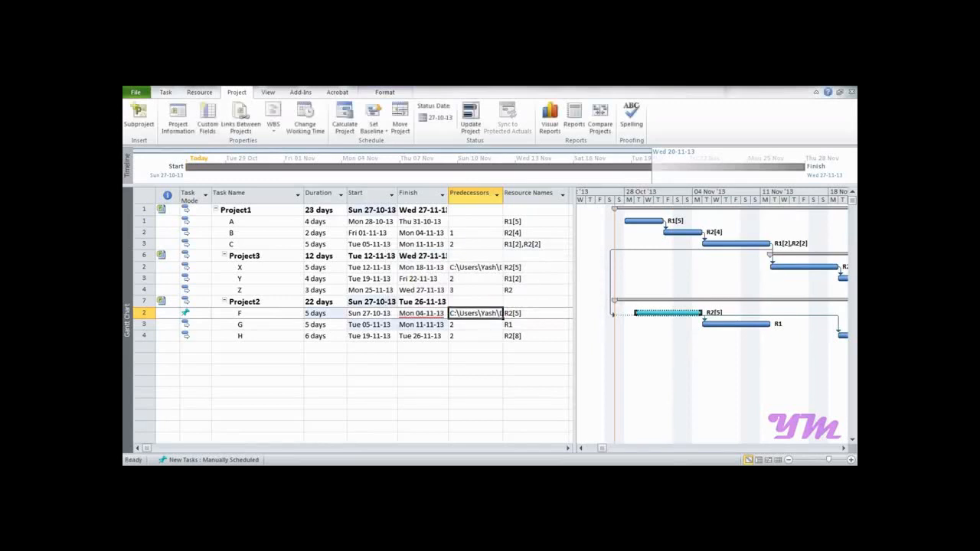
Switch all tasks in the master project to automatic scheduling and widen the task table to show the Add New Column heading.
click(145, 196)
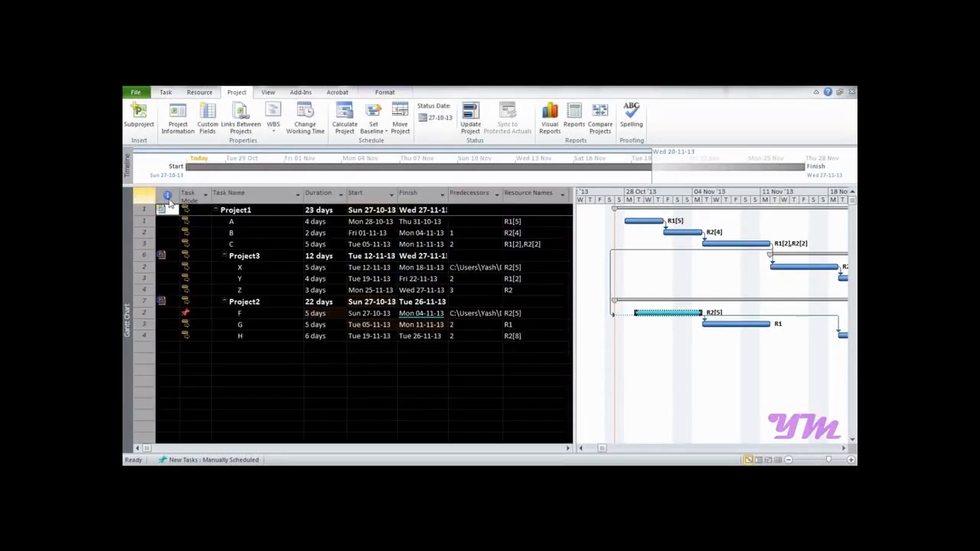
click(166, 93)
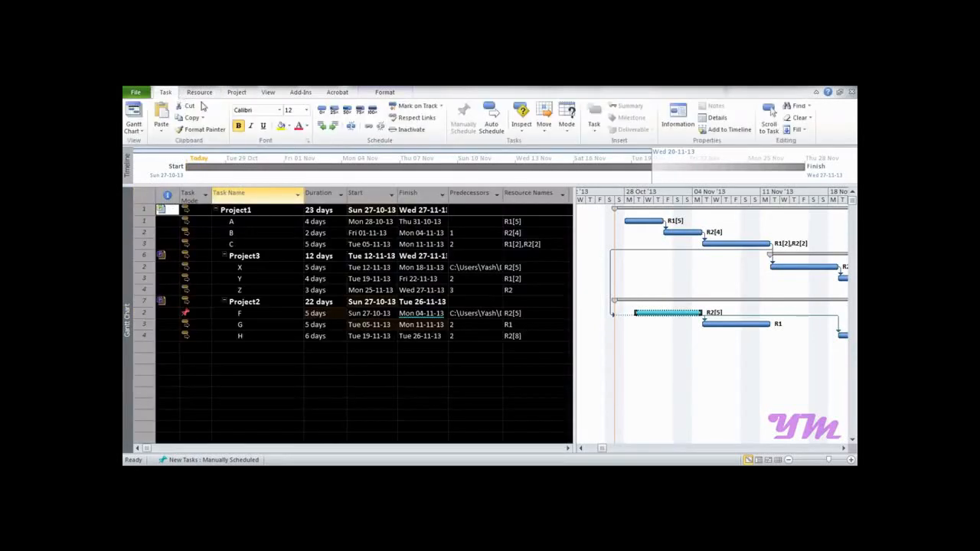
click(493, 123)
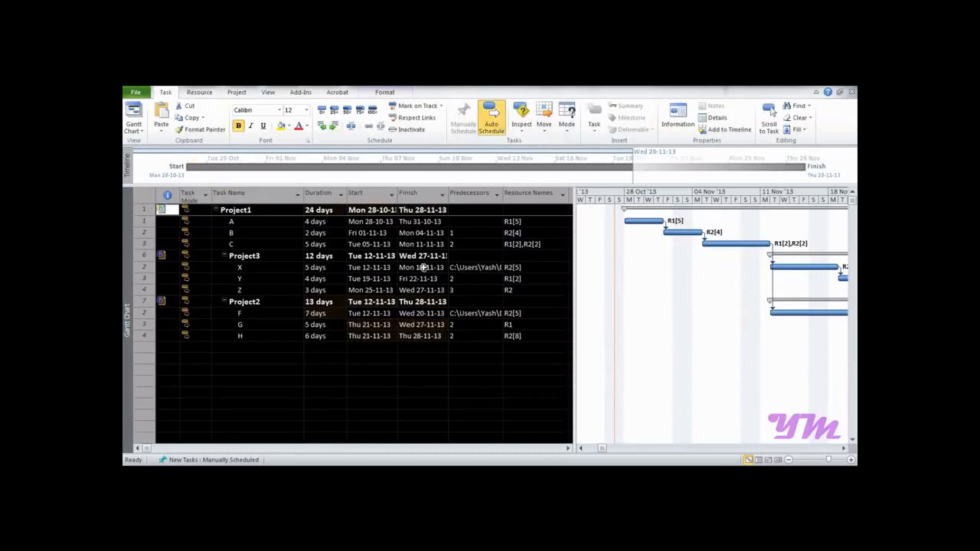
click(442, 304)
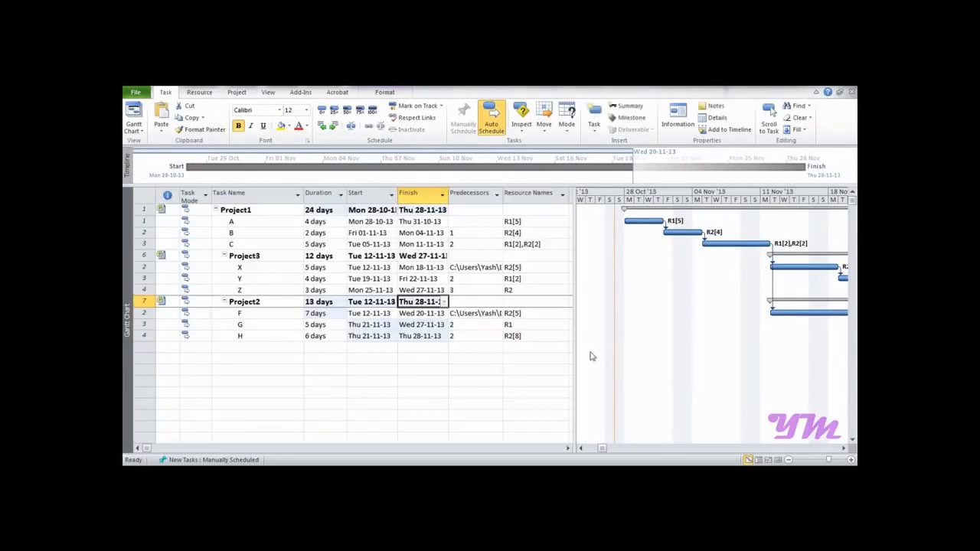
drag(575, 349, 603, 354)
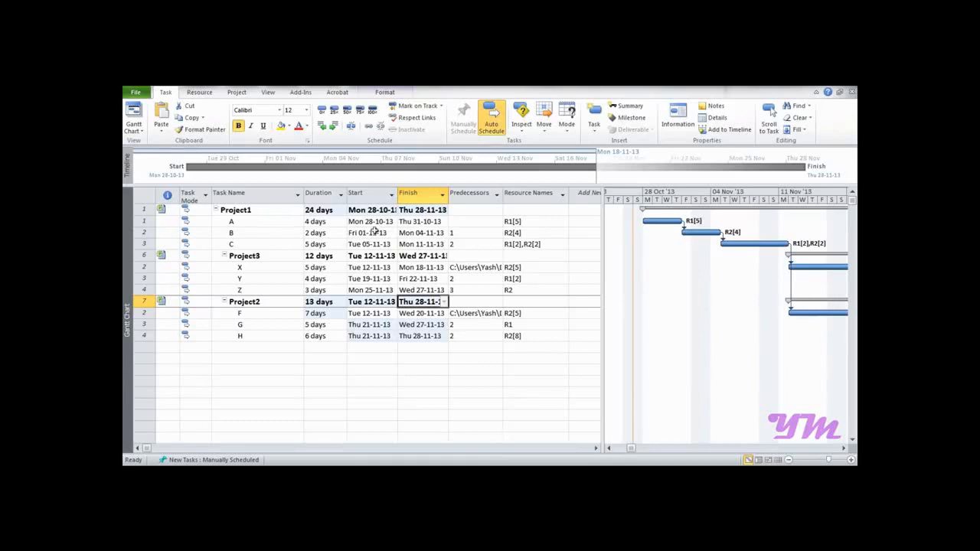
Share the resources of ResourcePool.mpp with MultipleWorks.mpp, letting the sharer take precedence, and save the changes to all the projects.
click(200, 93)
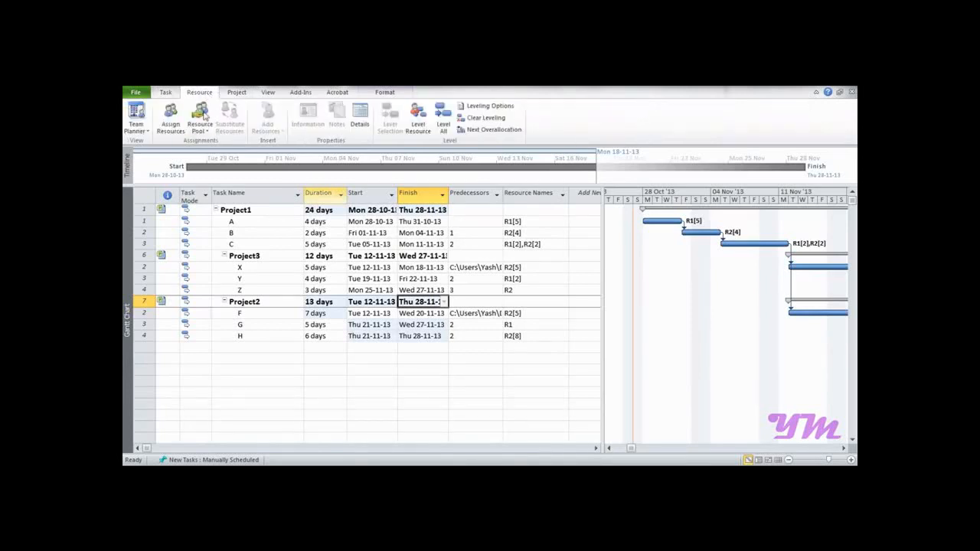
click(203, 130)
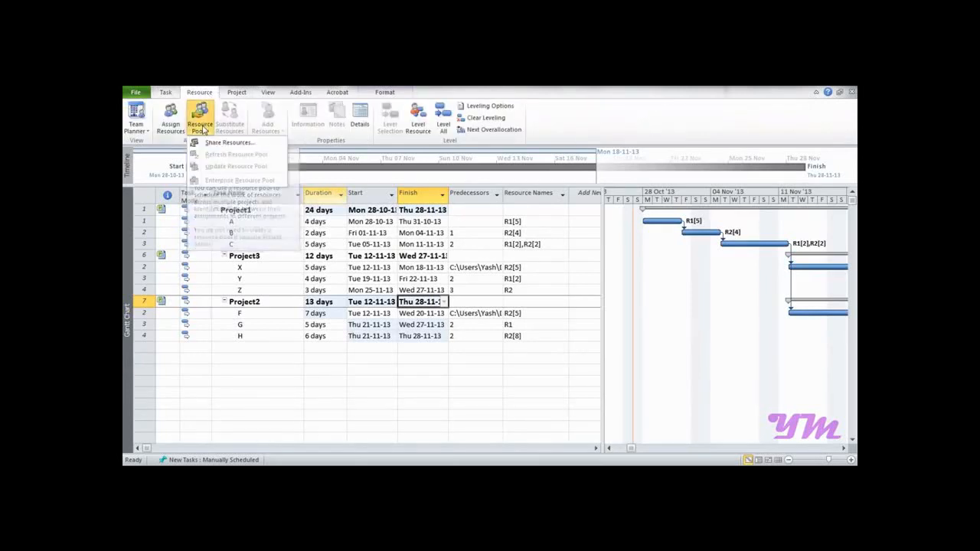
click(222, 143)
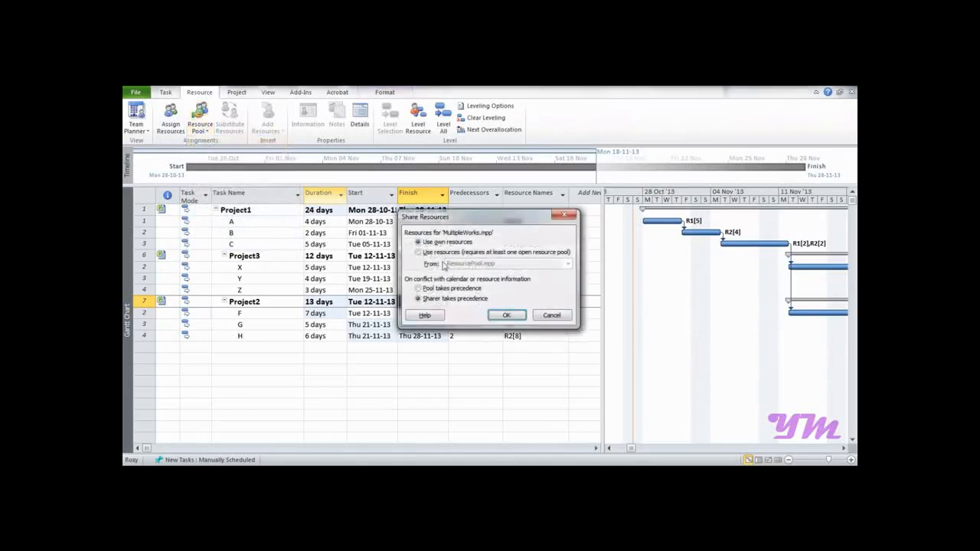
click(427, 254)
click(483, 266)
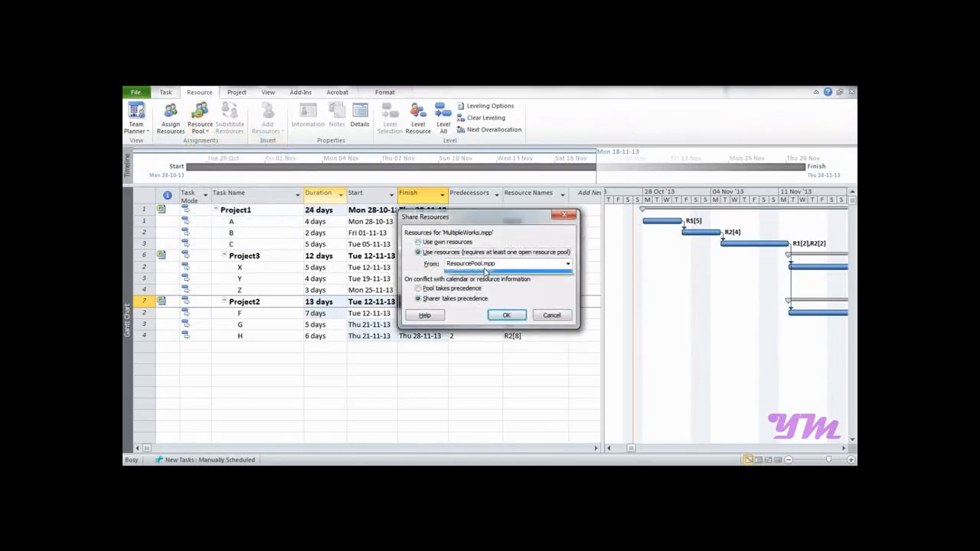
click(485, 274)
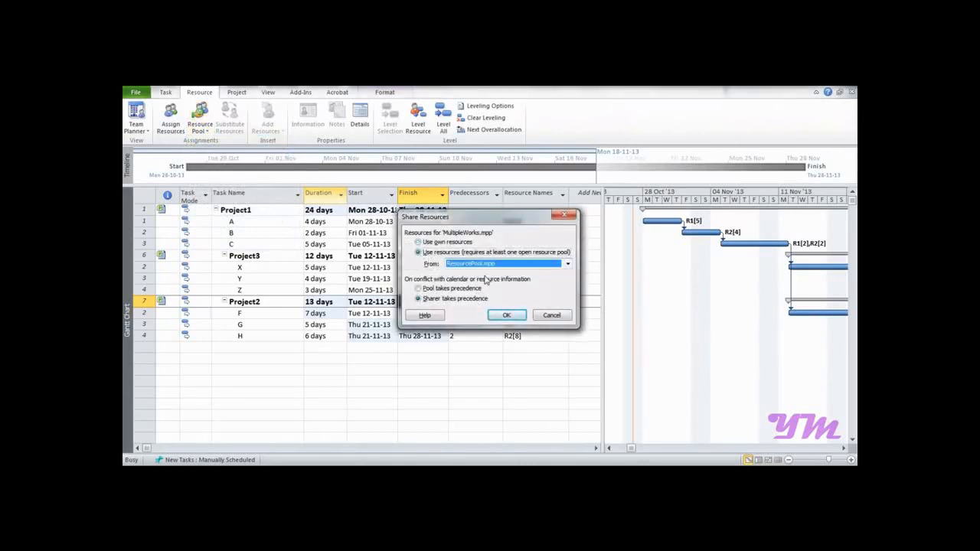
click(514, 314)
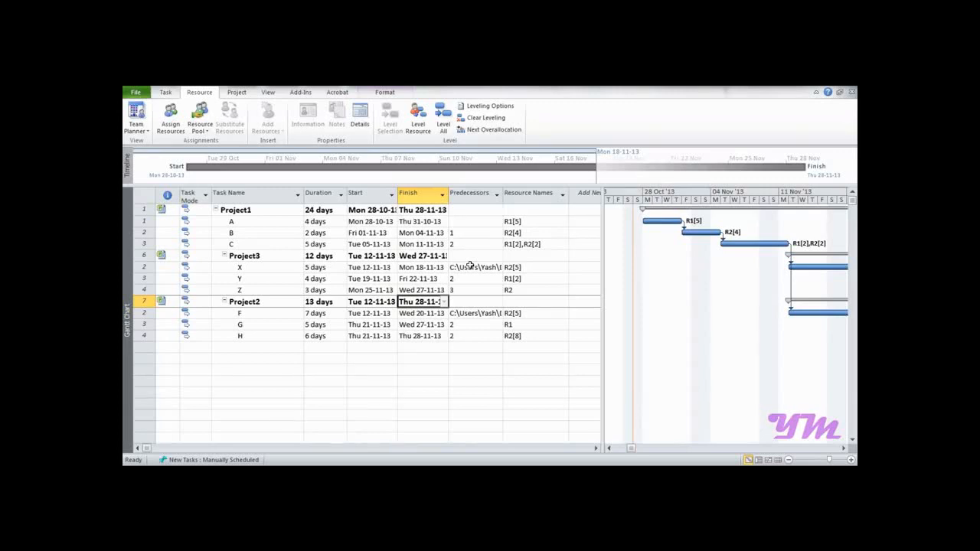
key(ctrl+s)
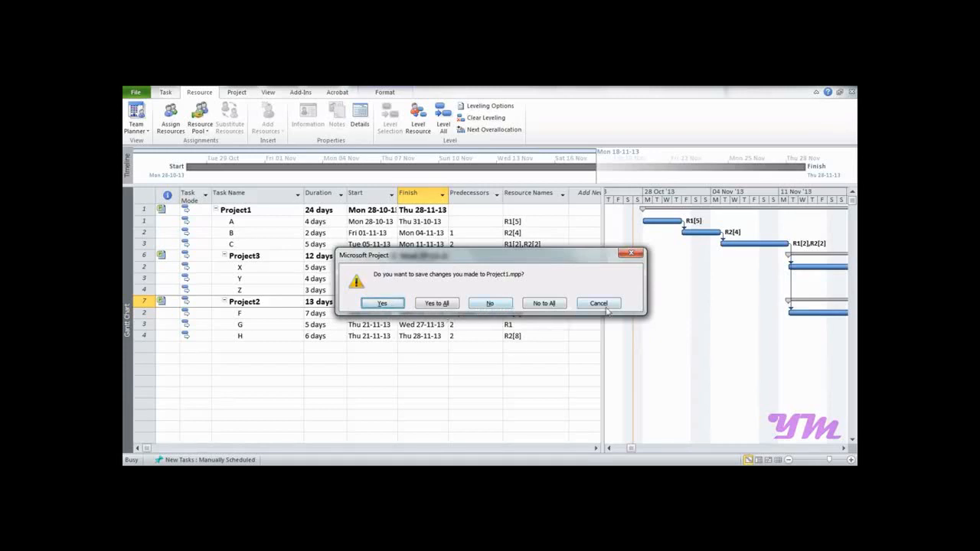
click(437, 304)
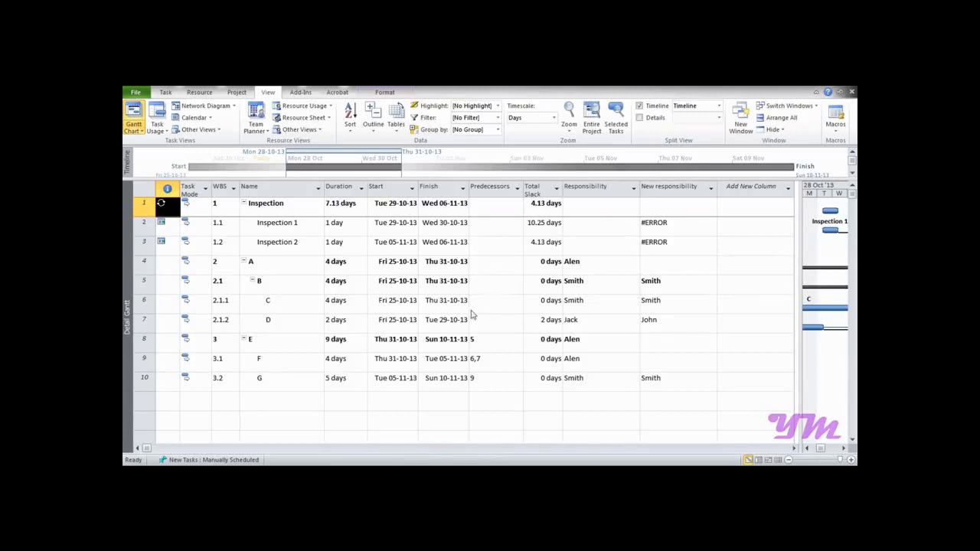
Narrow the task table of the Inspection project to reveal more of the Gantt chart.
click(297, 406)
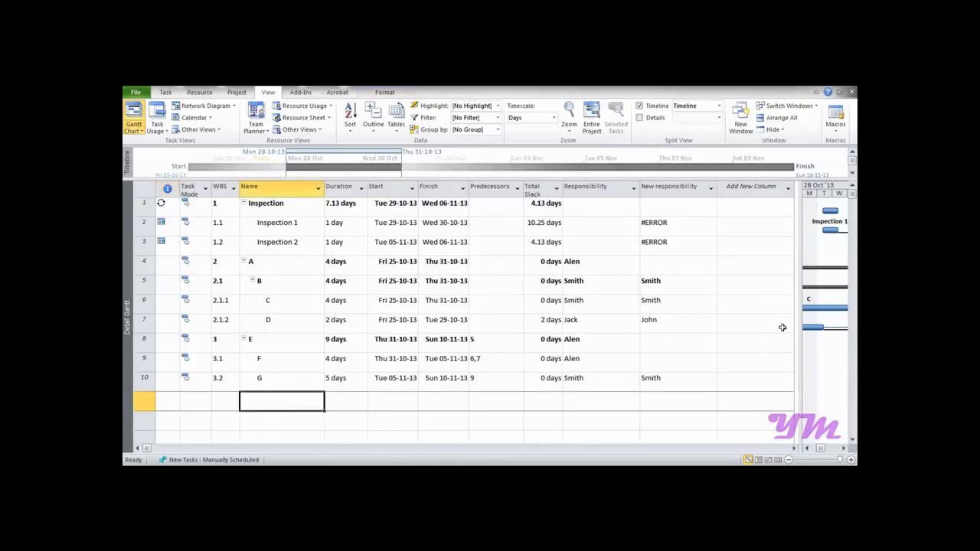
drag(802, 312, 657, 314)
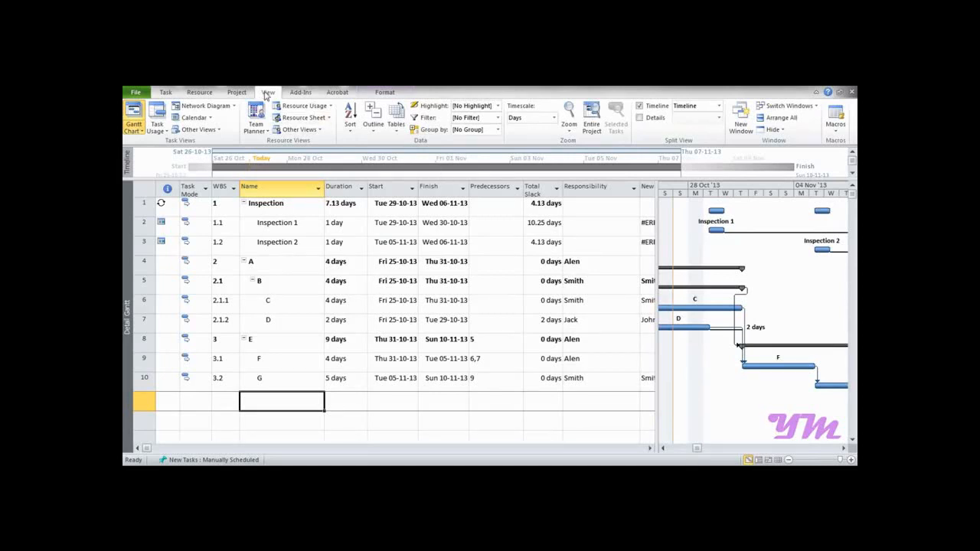
double_click(268, 93)
click(268, 94)
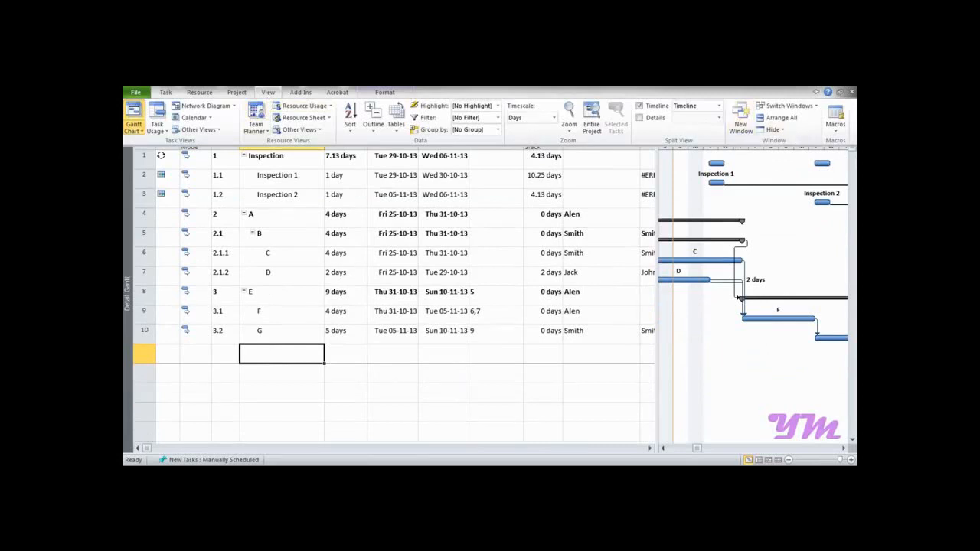
click(817, 92)
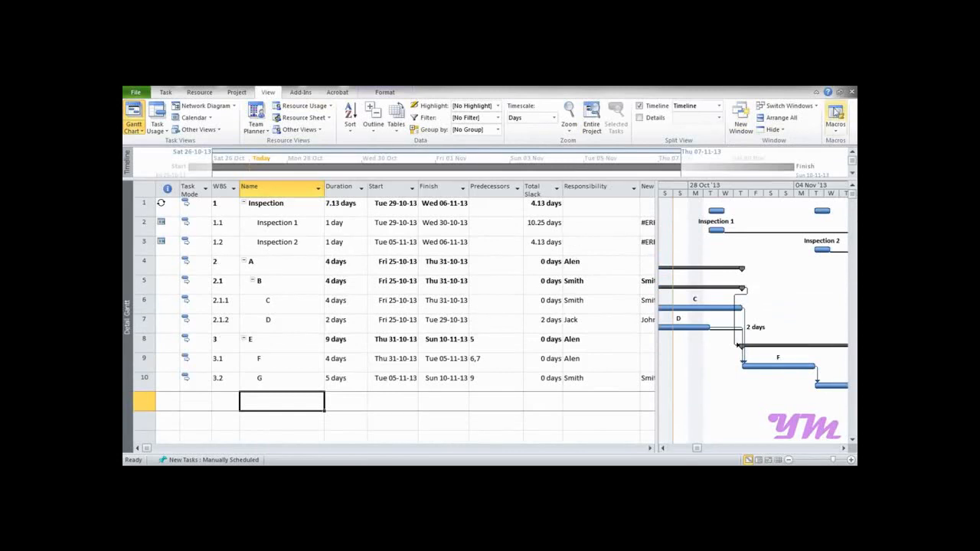
Set up a new macro recording named Autoschedule with the shortcut Ctrl+J.
click(836, 126)
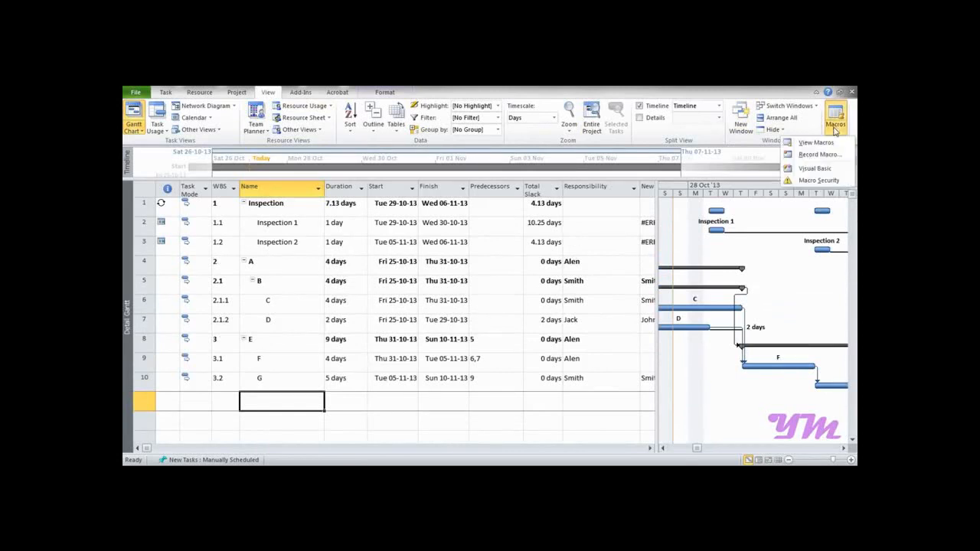
click(808, 156)
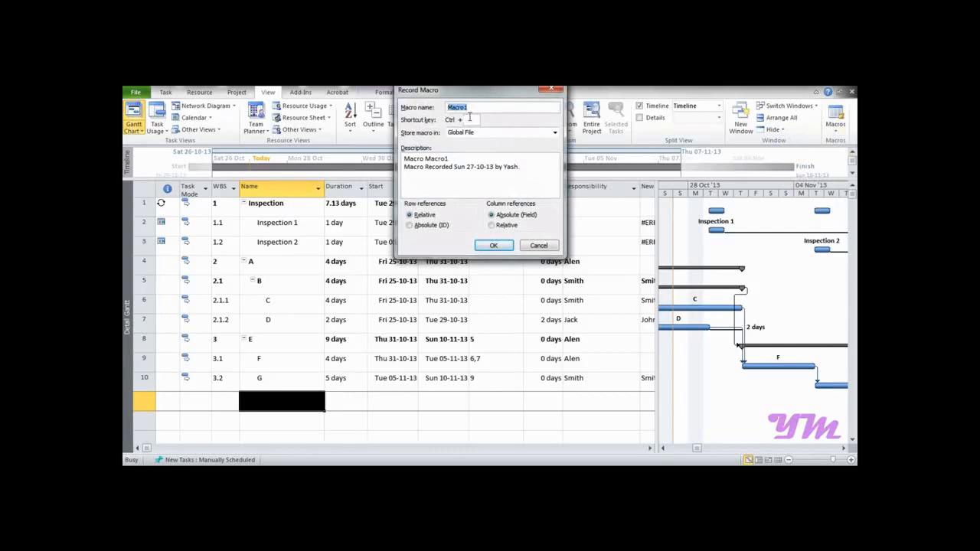
text(aUTOSCHEDUL)
key(BackSpace)
key(BackSpace)
key(BackSpace)
key(BackSpace)
key(BackSpace)
key(BackSpace)
key(BackSpace)
key(BackSpace)
key(BackSpace)
key(BackSpace)
key(BackSpace)
text(Autosche)
text(dule)
text(J)
Store the macro in the Global File, describe it as "Autoschedule to ease yhe work" and start recording.
click(555, 134)
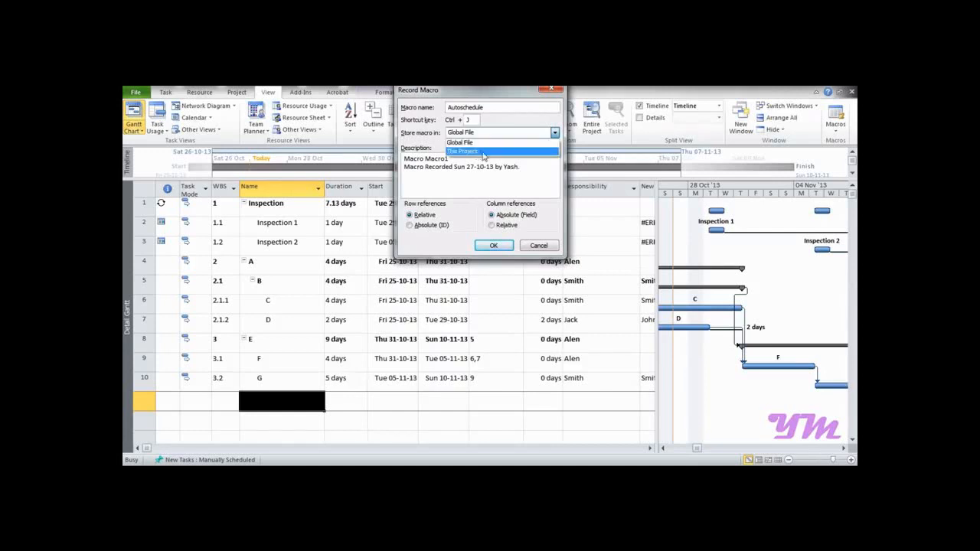
click(474, 144)
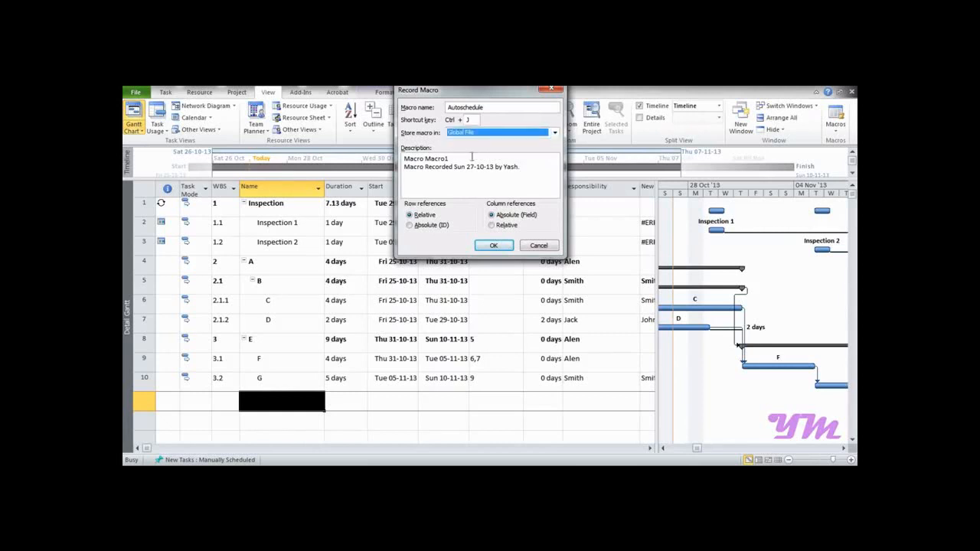
click(470, 159)
key(shift+Home)
text(Autoschedule to e)
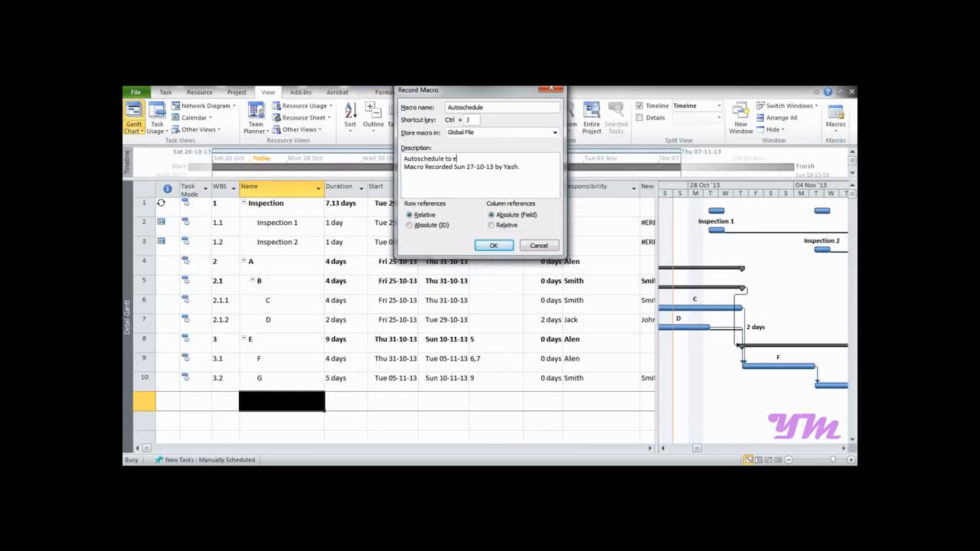
text(ase yhe work)
click(482, 242)
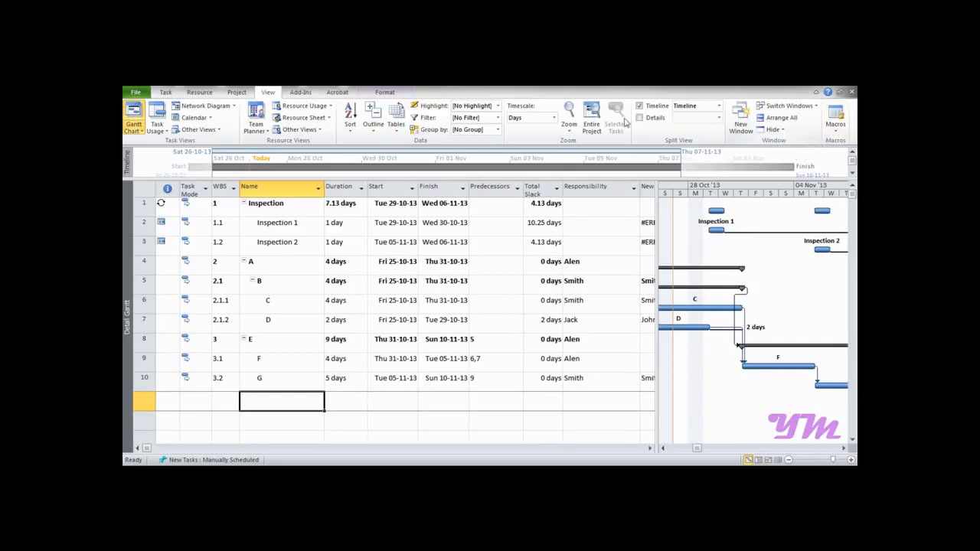
Record selecting the whole task sheet and setting it to Auto Schedule, and stop the macro recording.
click(165, 93)
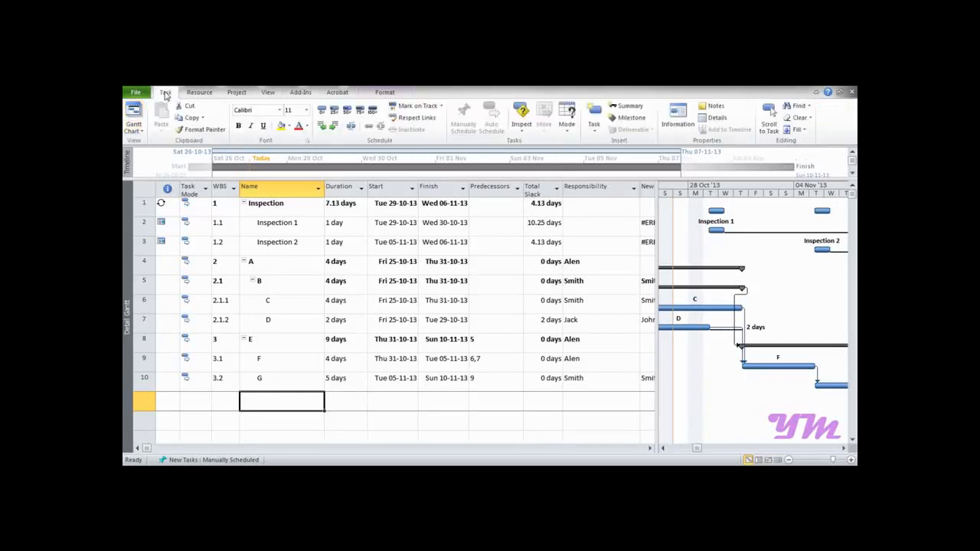
click(142, 188)
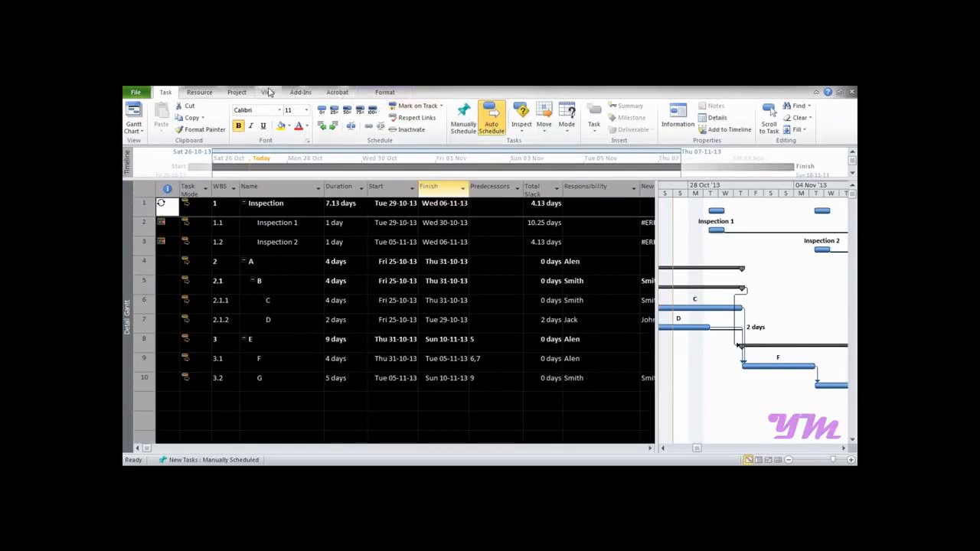
click(268, 92)
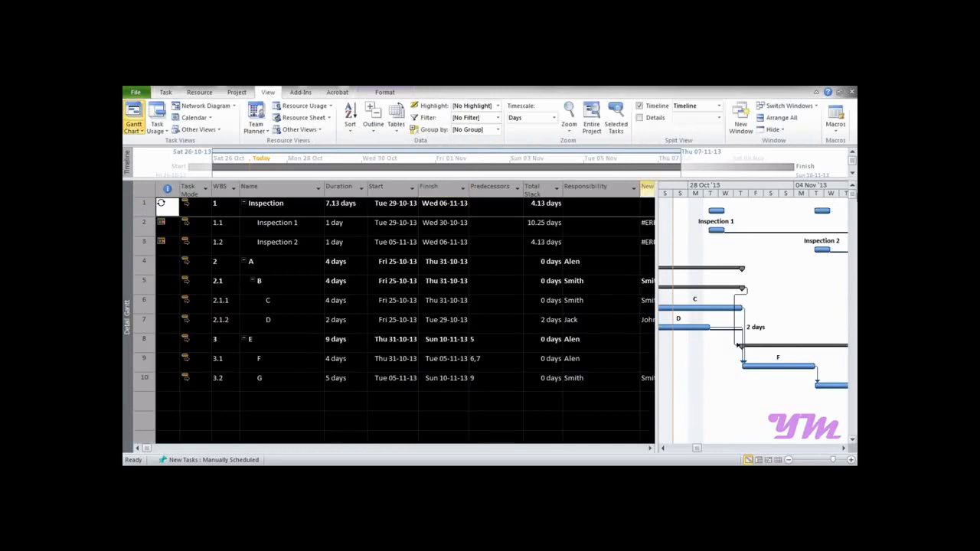
click(835, 124)
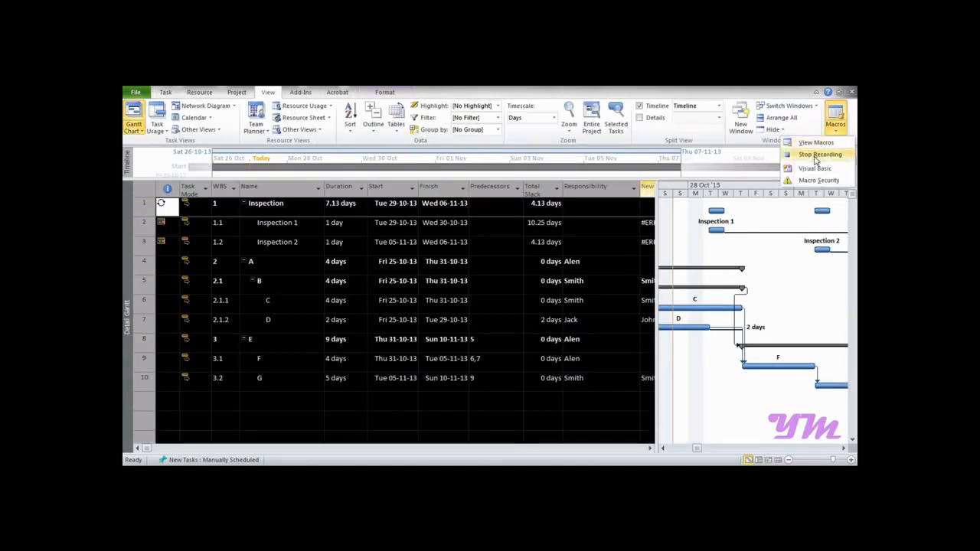
click(819, 154)
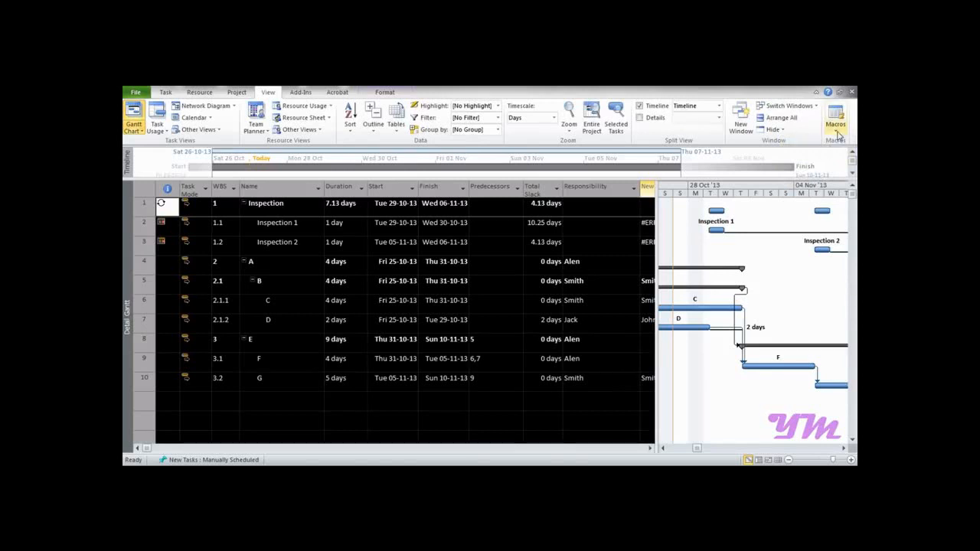
Inspect the recorded code of the Autoschedule macro in the Visual Basic editor and return to the project.
click(837, 132)
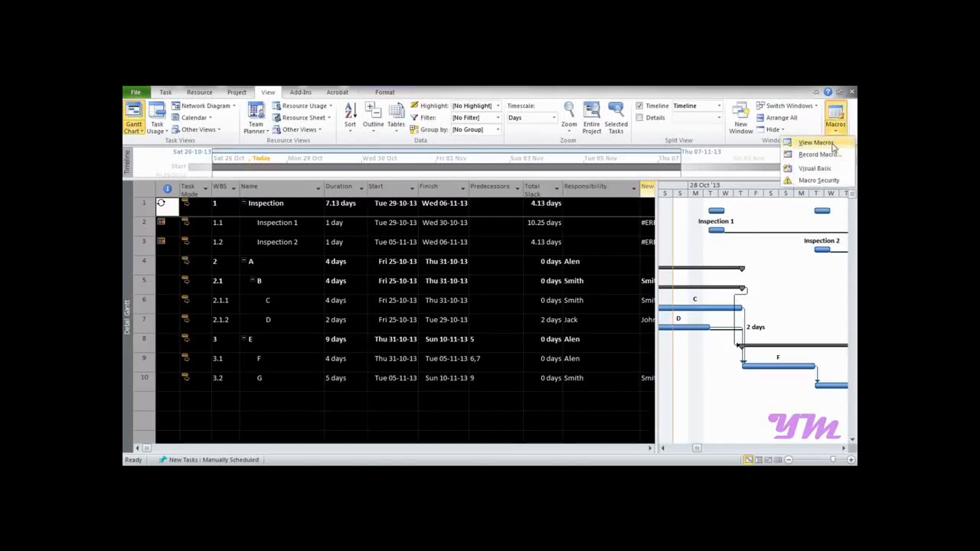
click(823, 143)
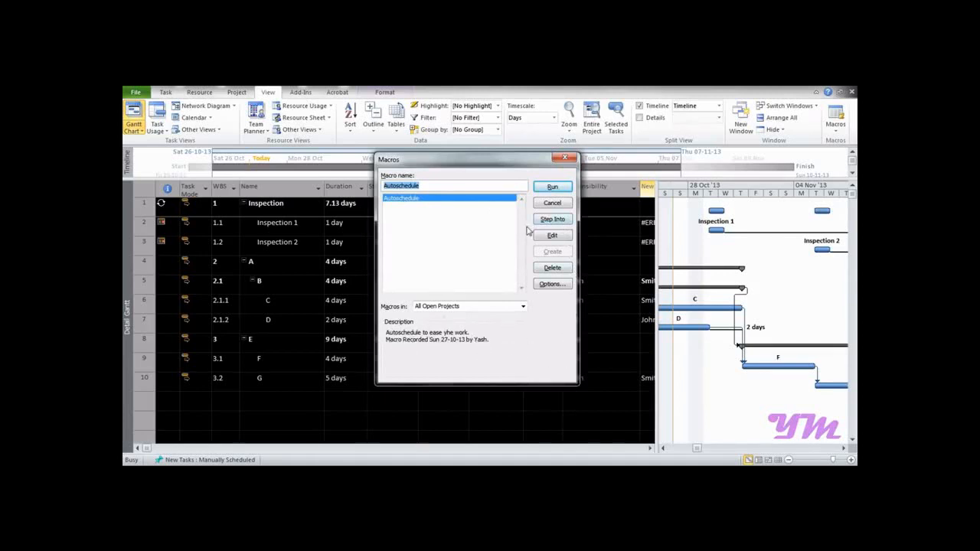
click(552, 235)
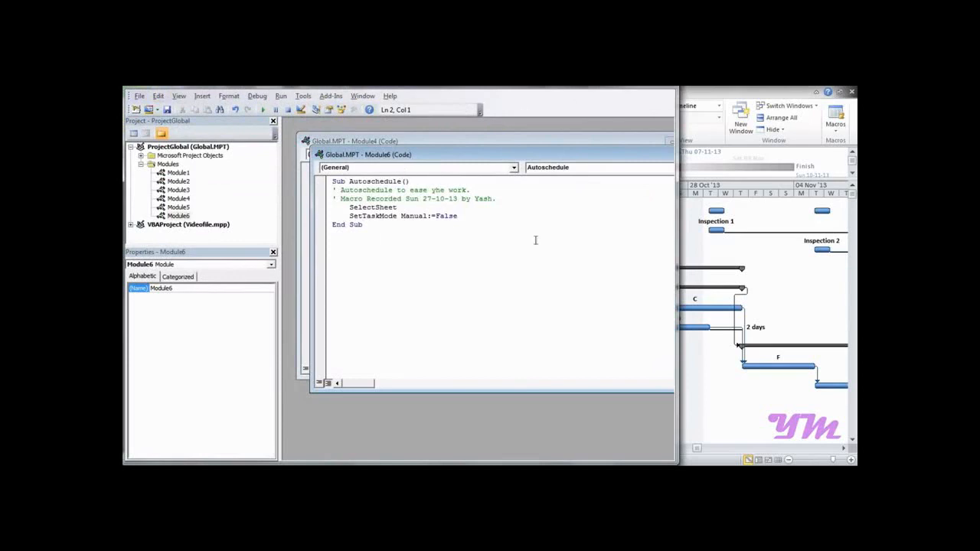
click(689, 92)
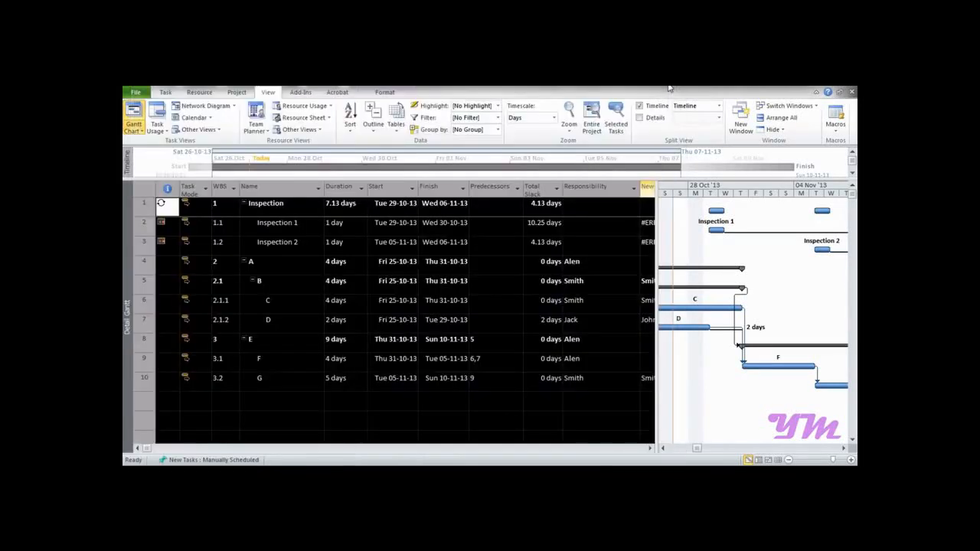
Add three new tasks named X, Y and Z below task G.
click(308, 395)
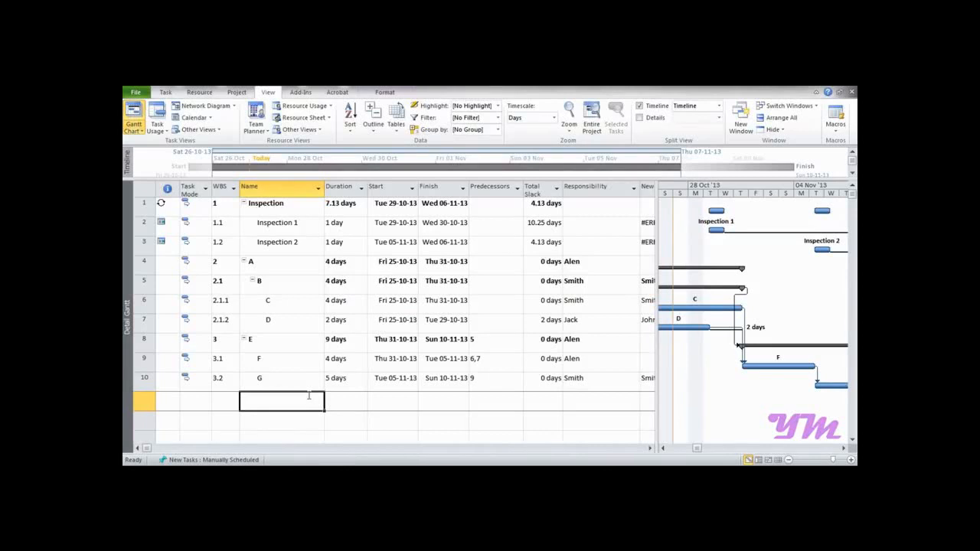
text(X)
key(Return)
text(Y)
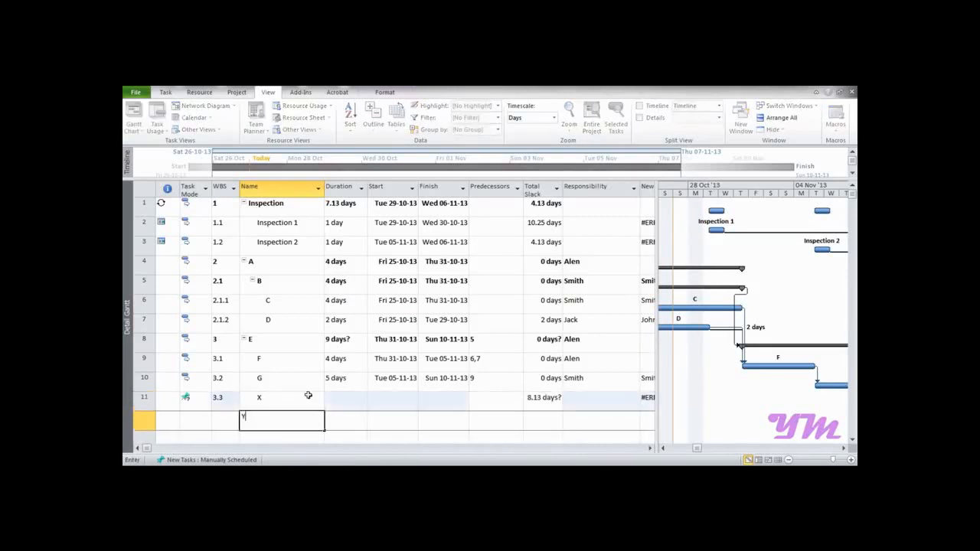
key(Return)
text(Z)
Set the durations of tasks G, X and Y to 4, 3 and 2 days.
key(Right)
key(Up)
key(Up)
key(Up)
text(4)
key(Return)
text(3)
key(Return)
text(2)
key(Return)
Set the predecessor of task X to task 10.
key(Right)
key(Right)
key(Right)
key(Right)
key(Up)
key(Left)
key(Up)
text(10)
key(Return)
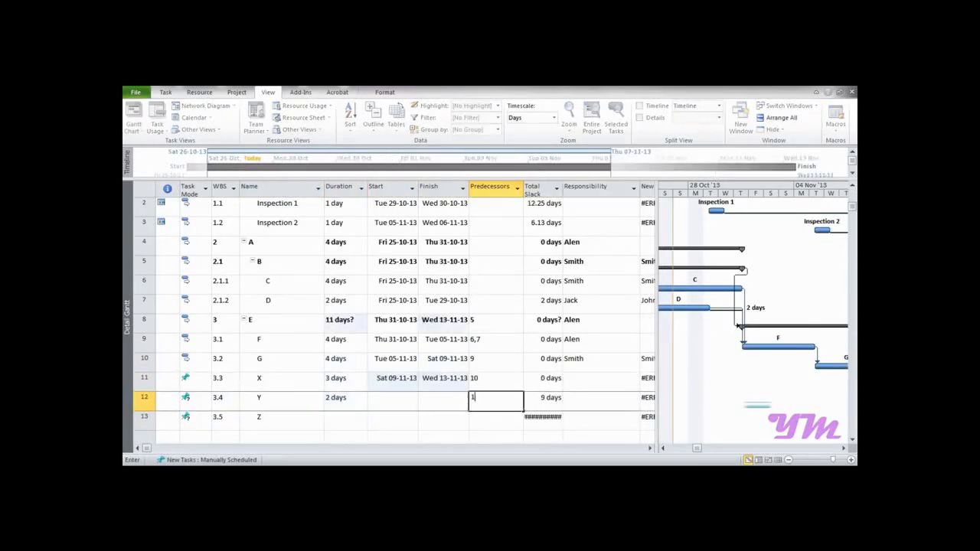
Set the predecessor of task Y to 11 and of task Z to 12.
text(11)
key(Return)
text(12)
key(Return)
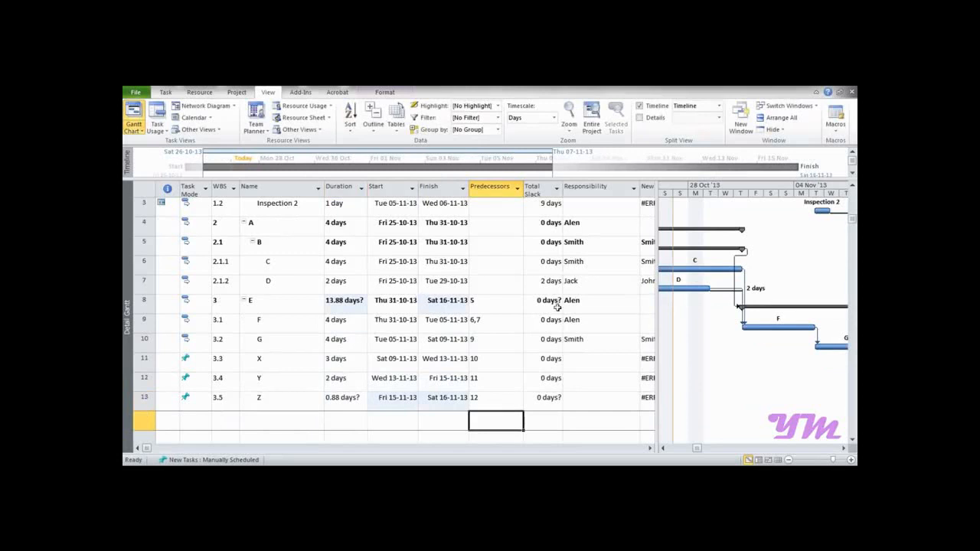
click(843, 448)
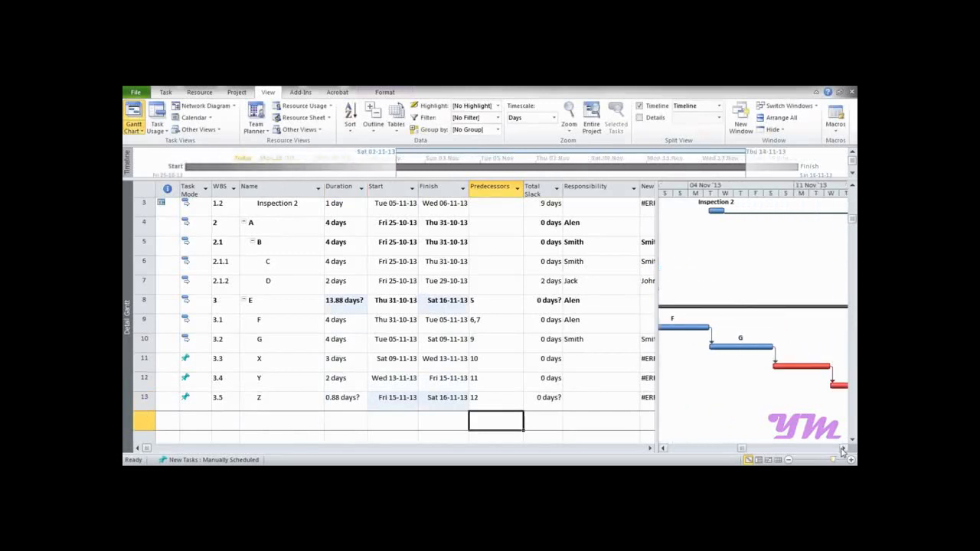
click(843, 450)
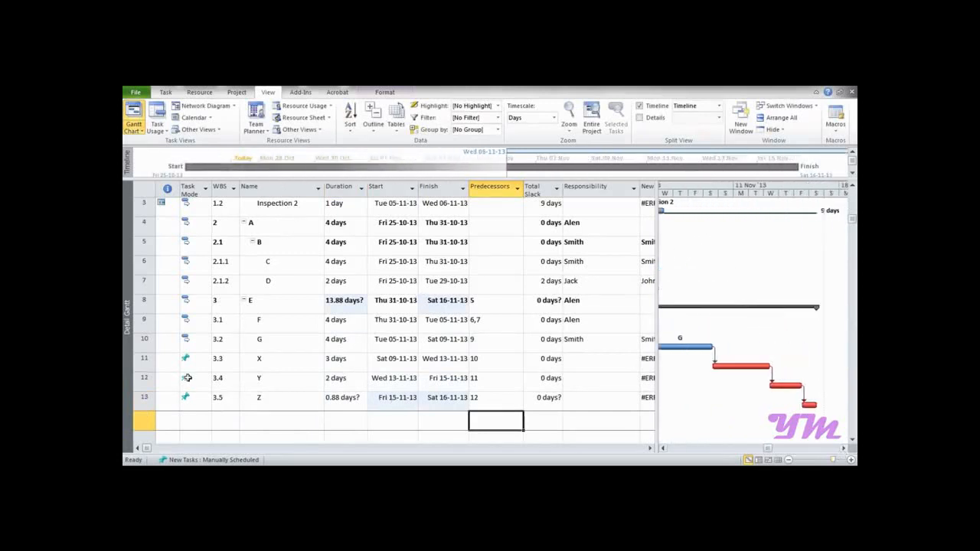
Run the Autoschedule macro on the project and check the task modes of X, Y and Z.
drag(188, 360, 205, 438)
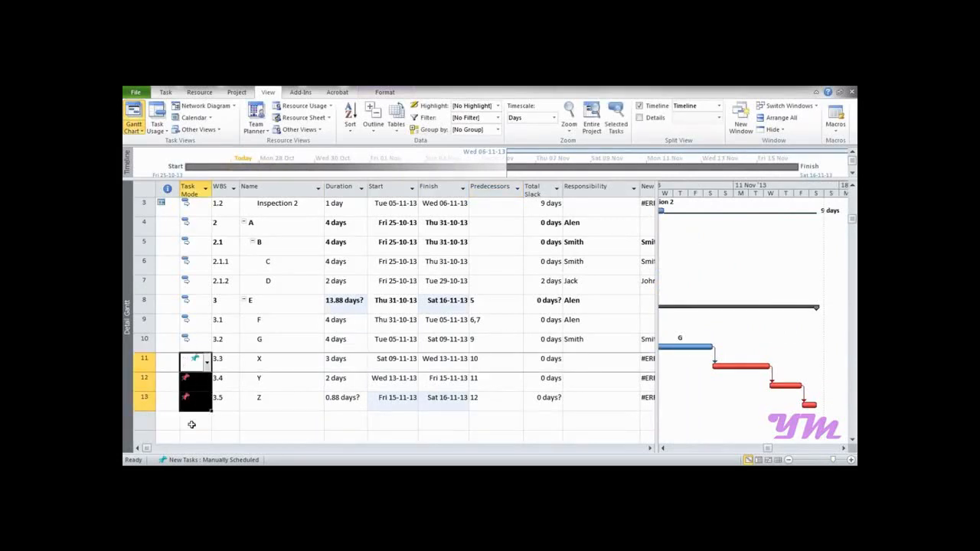
click(191, 425)
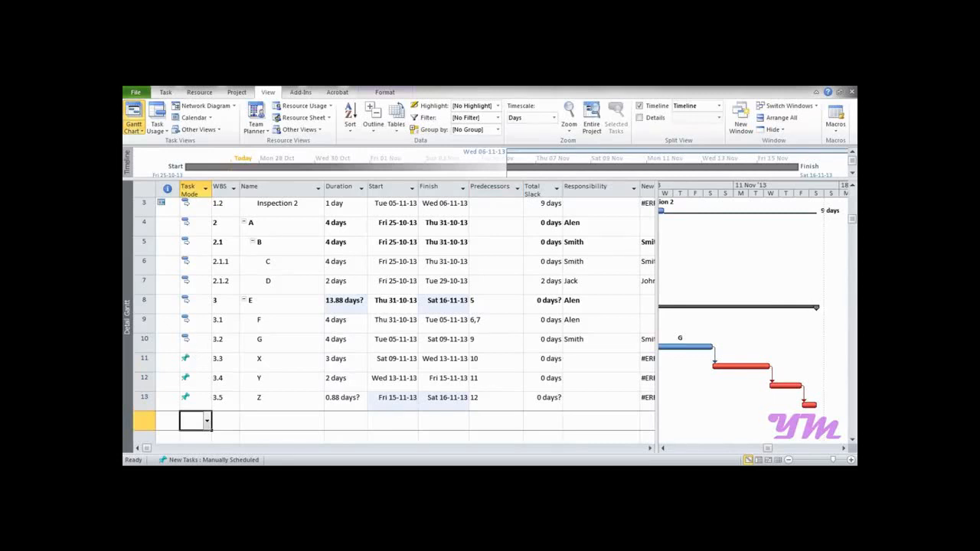
drag(193, 293, 195, 346)
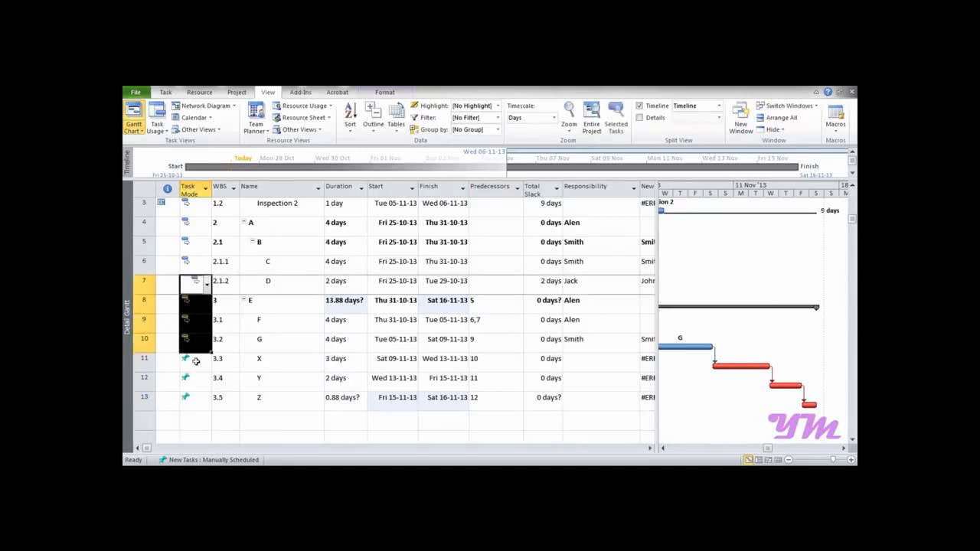
click(258, 423)
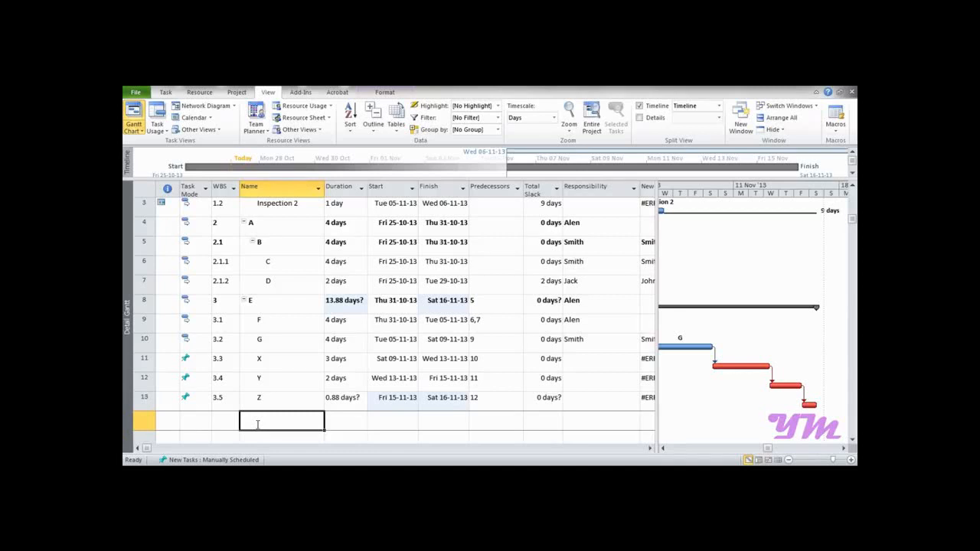
key(ctrl+a)
scroll(256, 424, down, 5)
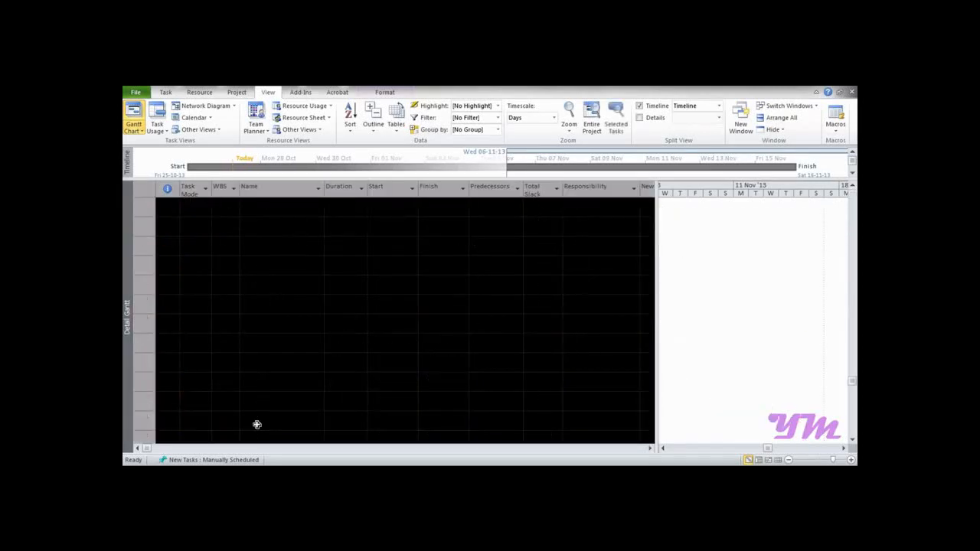
scroll(256, 424, up, 3)
click(215, 366)
drag(186, 277, 187, 329)
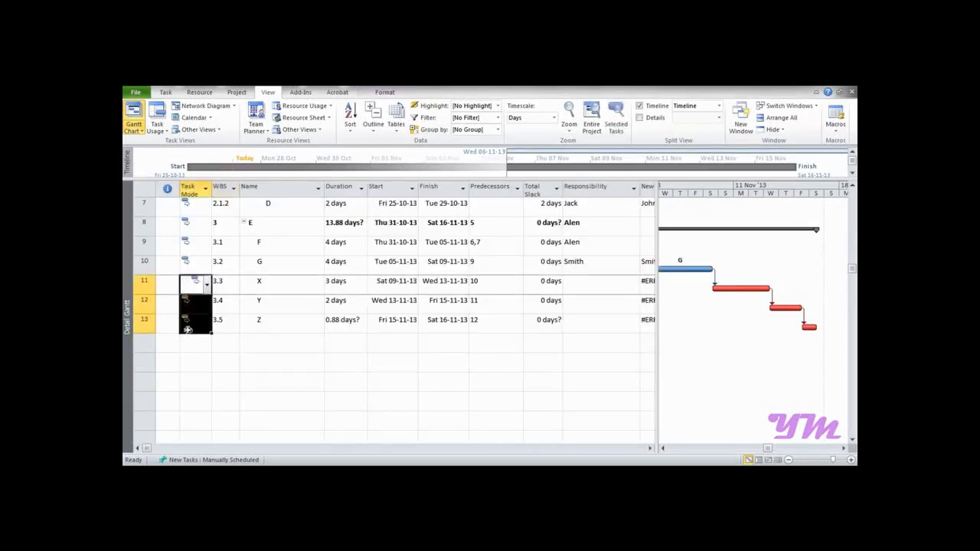
click(250, 380)
scroll(706, 301, up, 2)
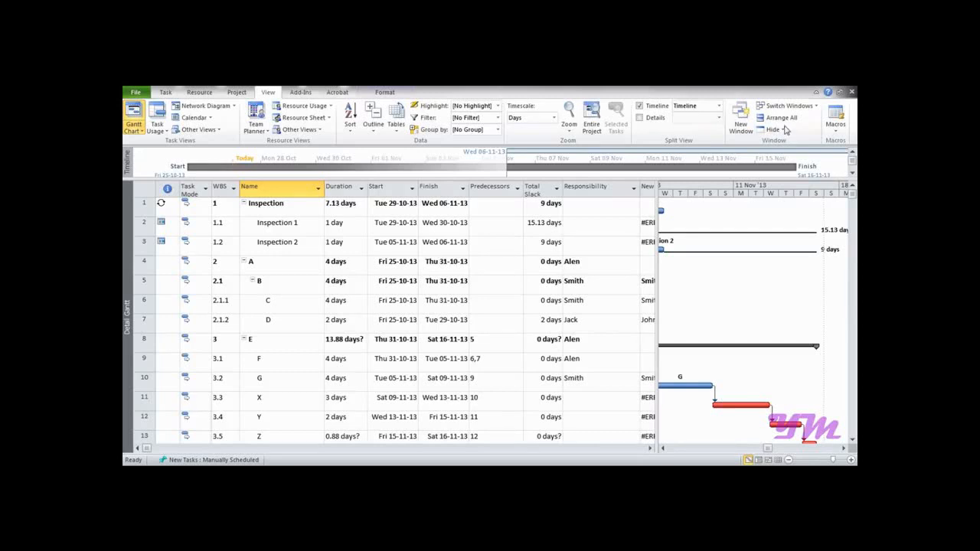
Set up the recording of a new macro and name it Filter.
click(835, 130)
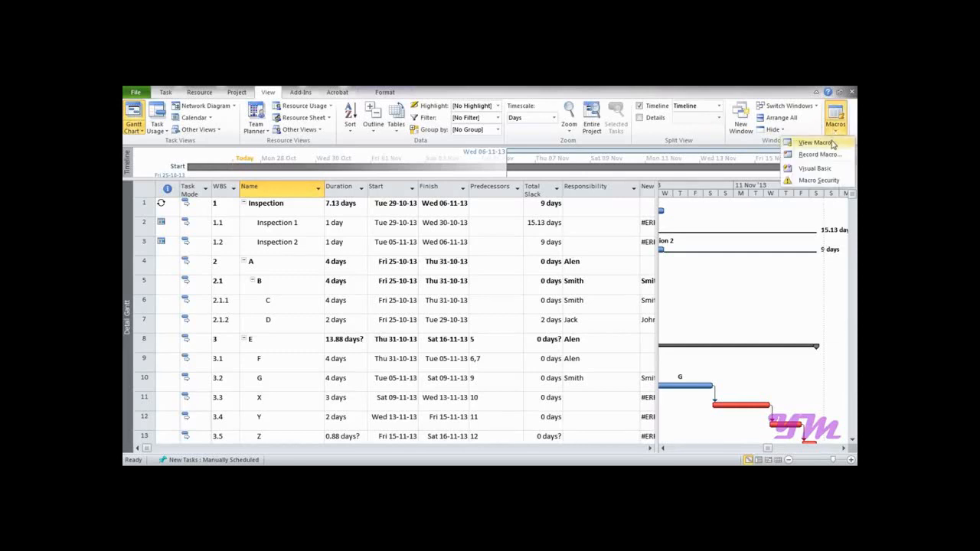
click(817, 154)
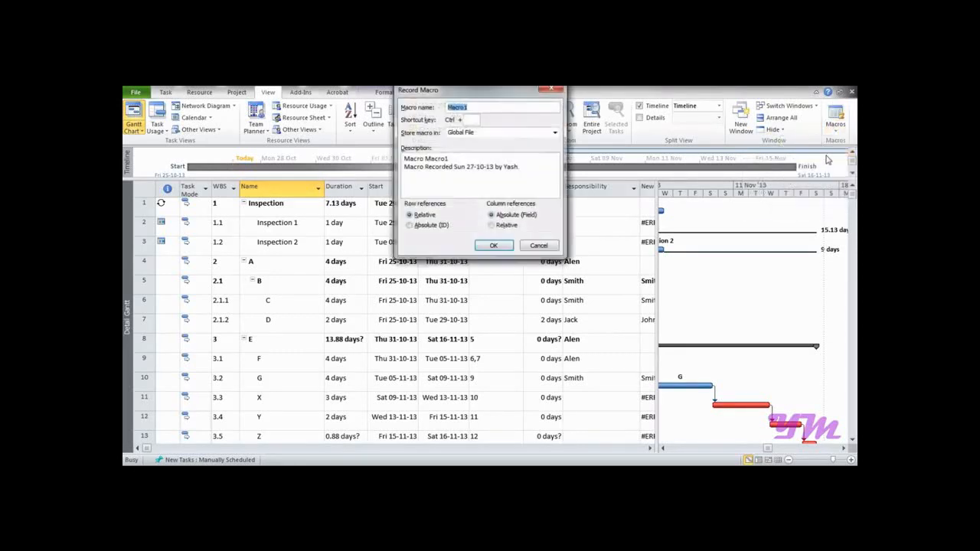
text(fILTER)
key(BackSpace)
key(BackSpace)
key(BackSpace)
key(BackSpace)
key(BackSpace)
key(BackSpace)
text(Filter)
Assign the shortcut Ctrl+L to the Filter macro, store it in This Project and start recording.
click(471, 119)
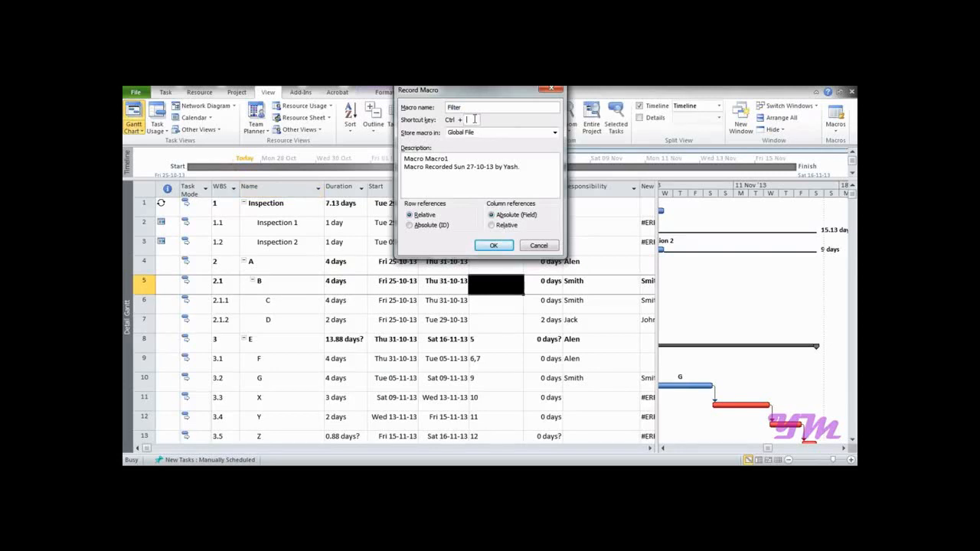
text(K)
key(BackSpace)
click(552, 133)
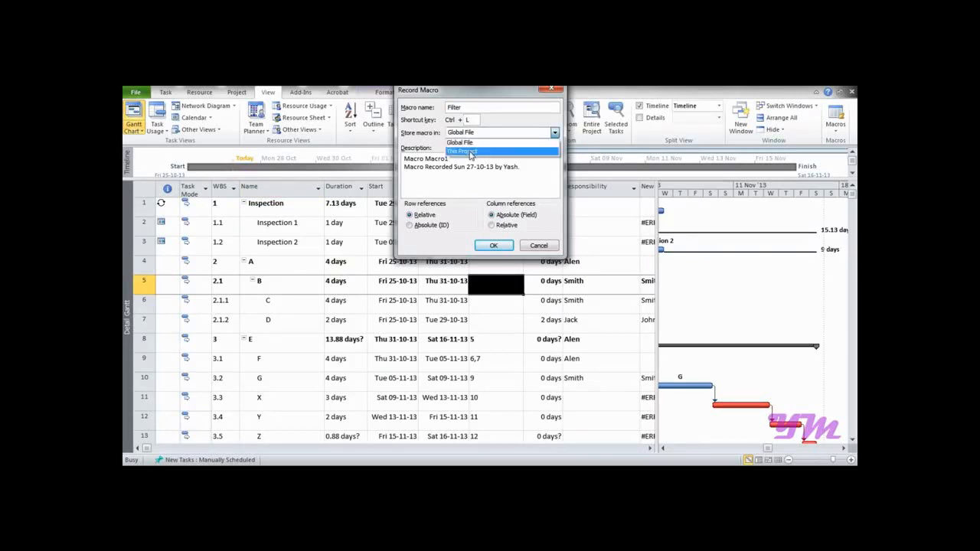
click(470, 153)
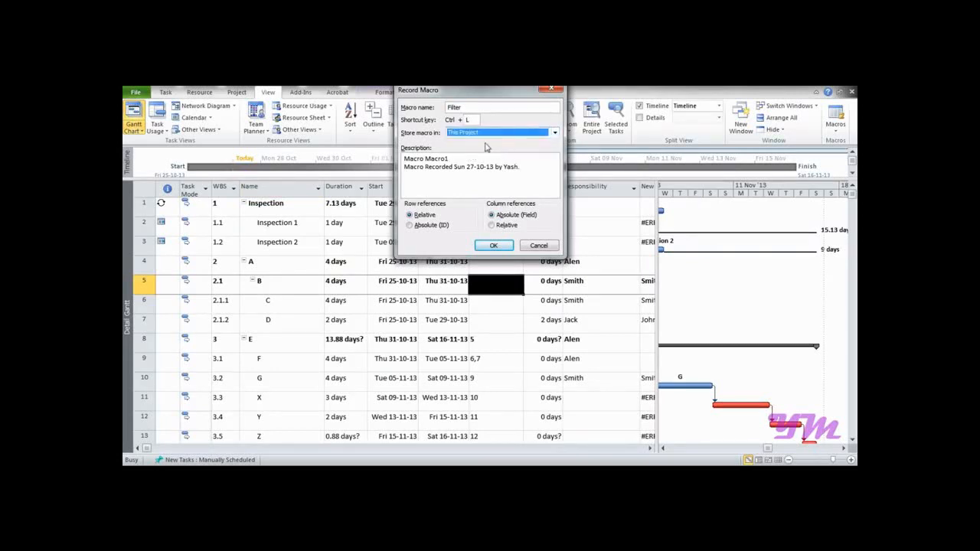
click(492, 245)
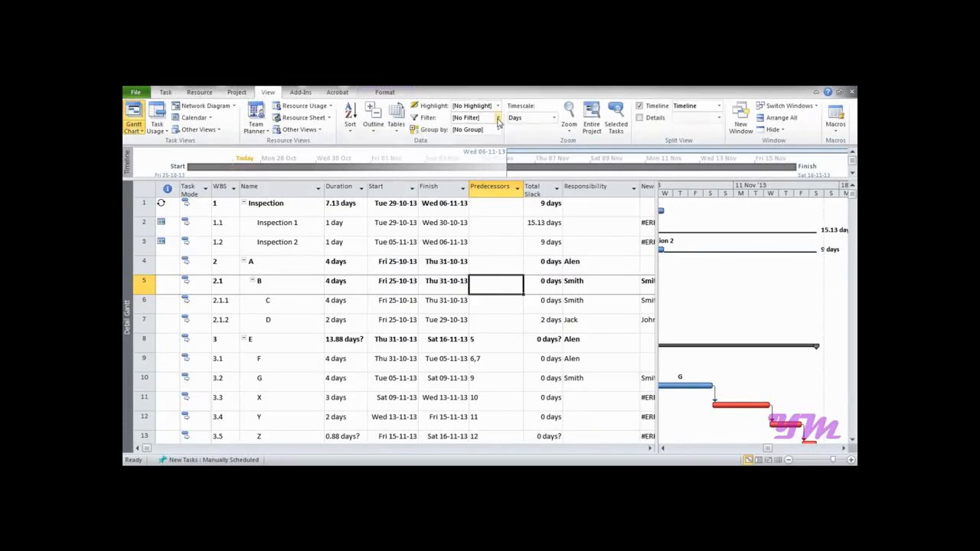
Filter the tasks by date range, after Tue 29-10-13 and before Tue 05-11-13, and stop the macro recording.
click(498, 119)
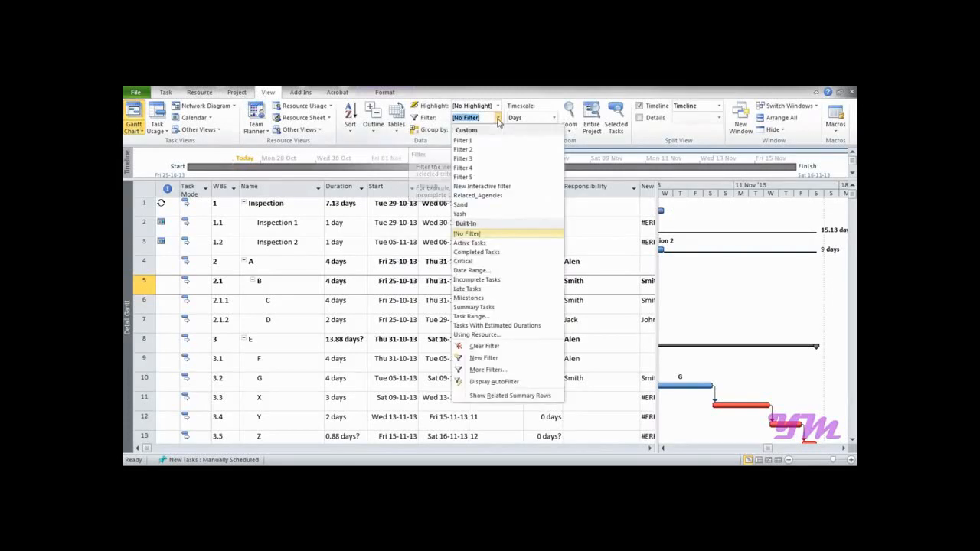
click(481, 272)
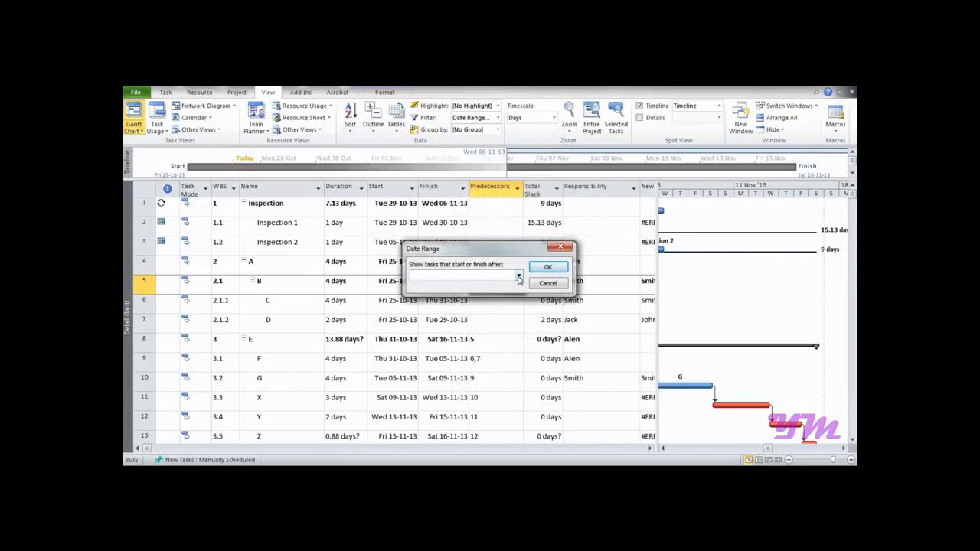
click(518, 277)
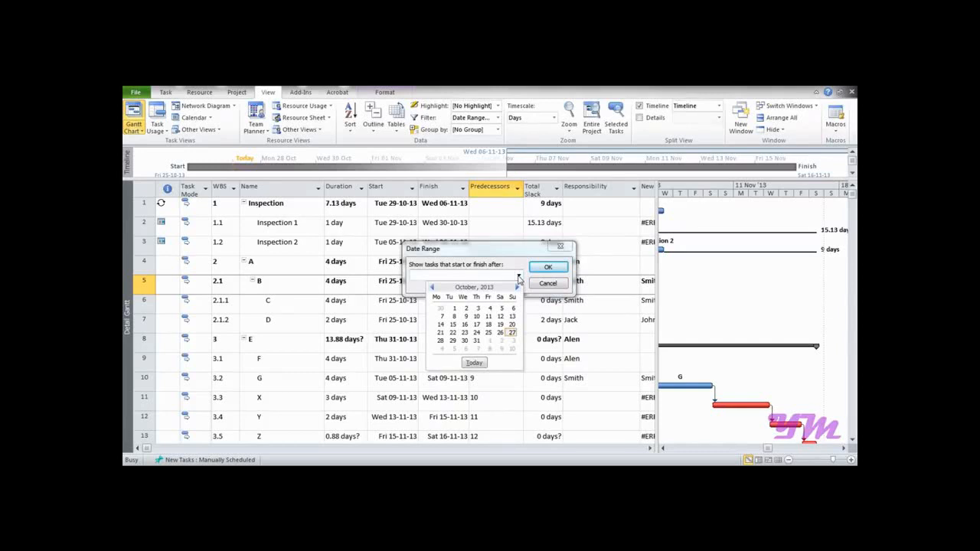
click(453, 341)
click(547, 267)
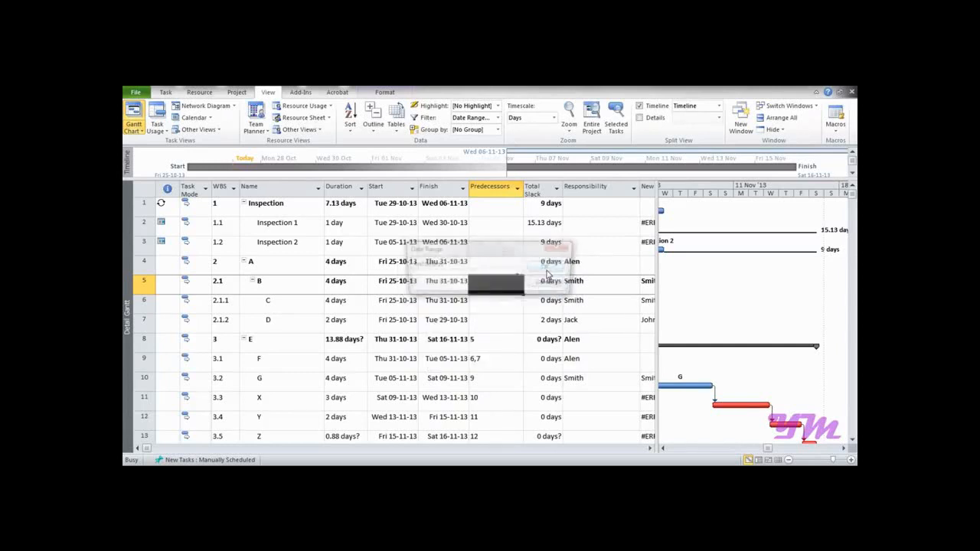
click(518, 275)
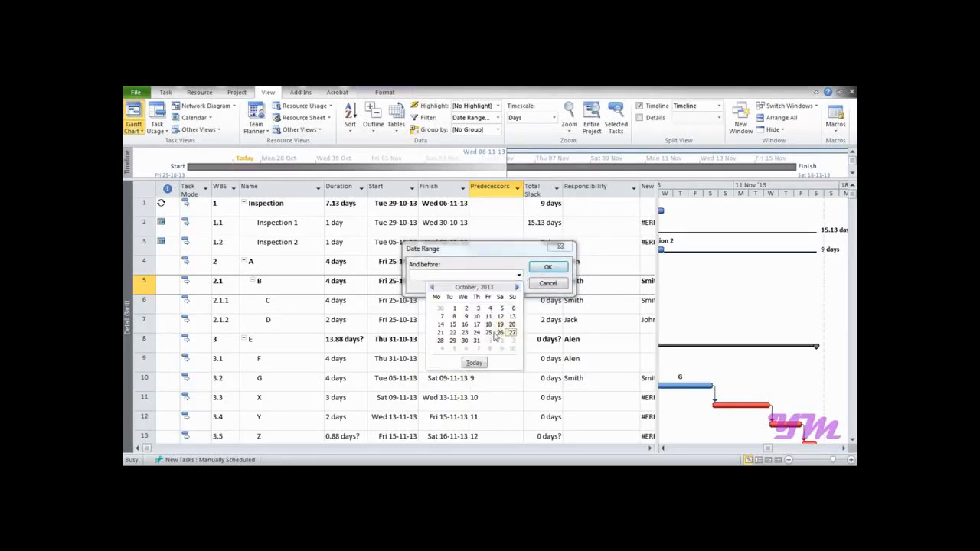
click(454, 349)
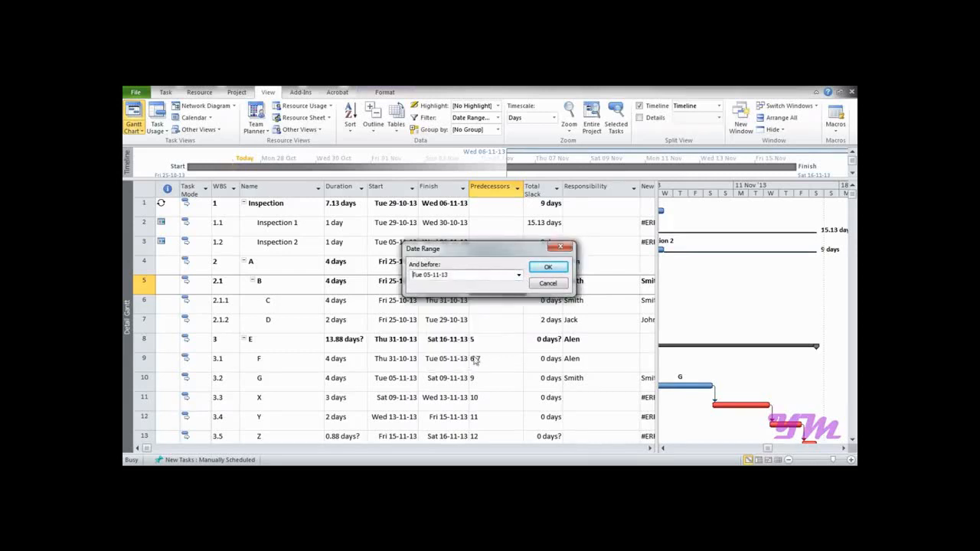
click(547, 268)
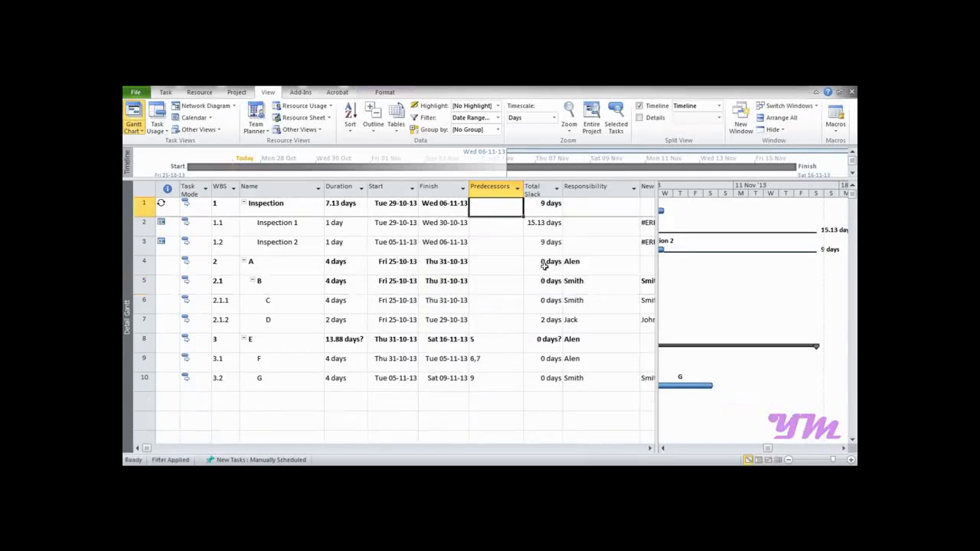
click(835, 126)
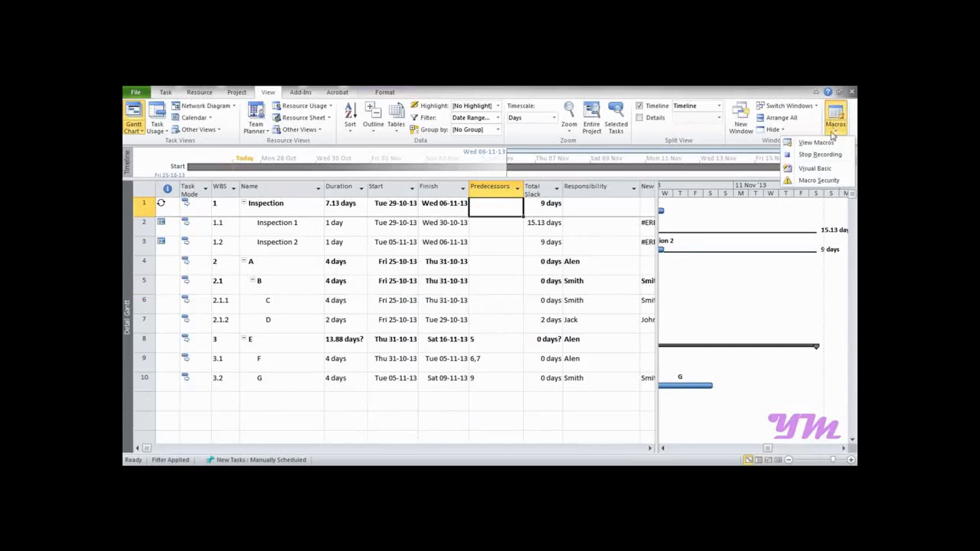
click(820, 157)
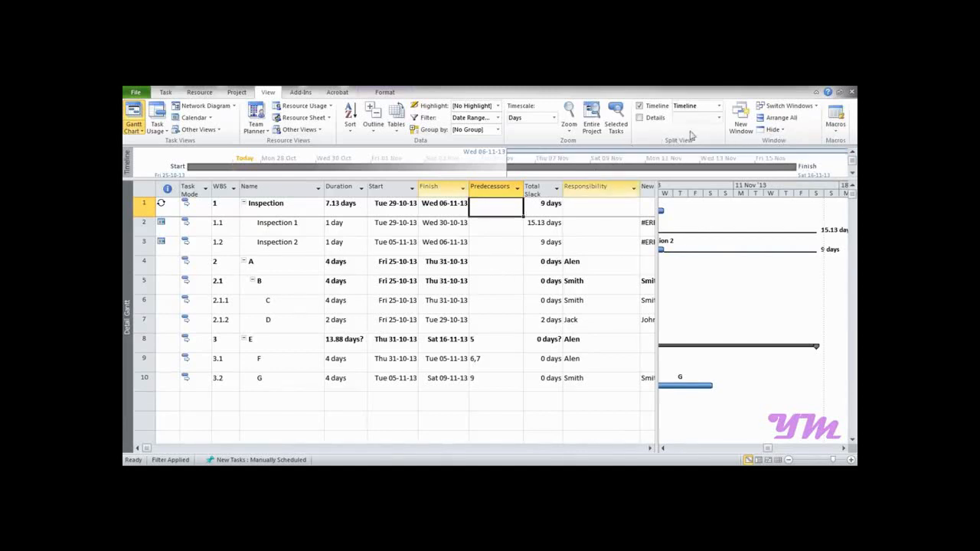
Open the Videofile.mpp Filter macro for editing and copy the lines between Sub and End Sub.
click(834, 132)
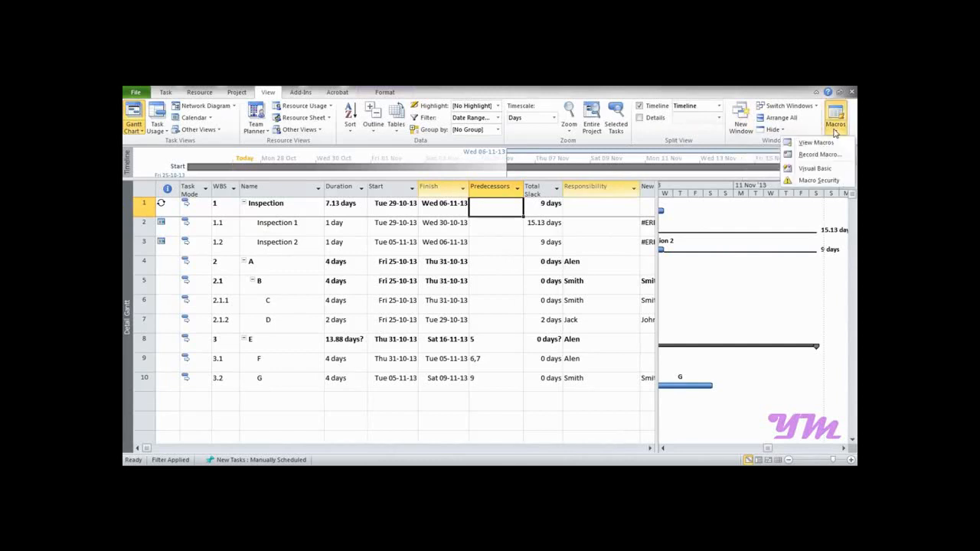
click(827, 142)
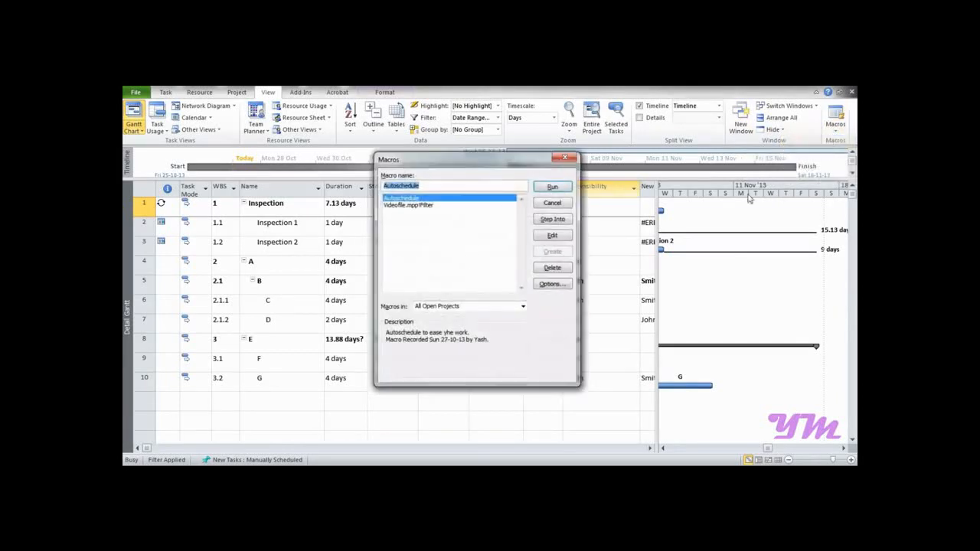
click(407, 207)
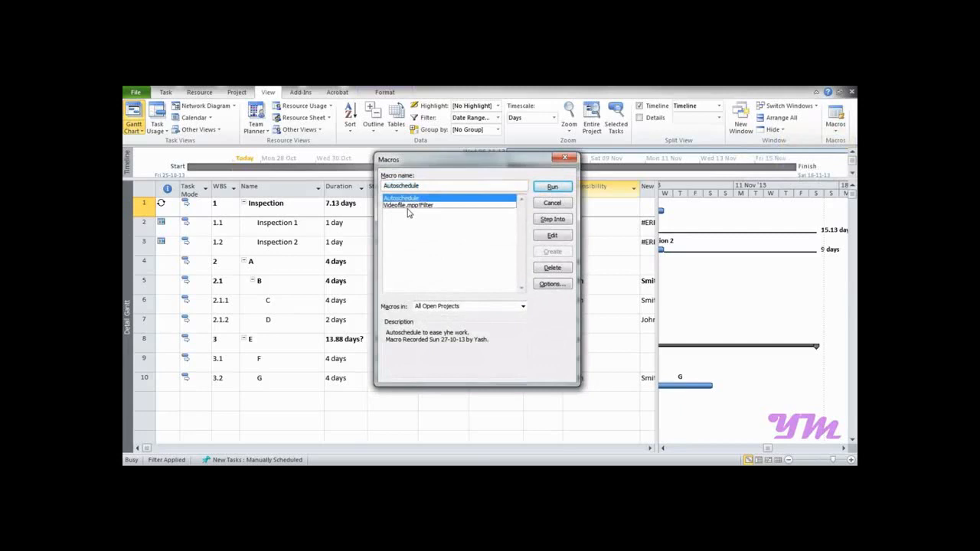
click(410, 206)
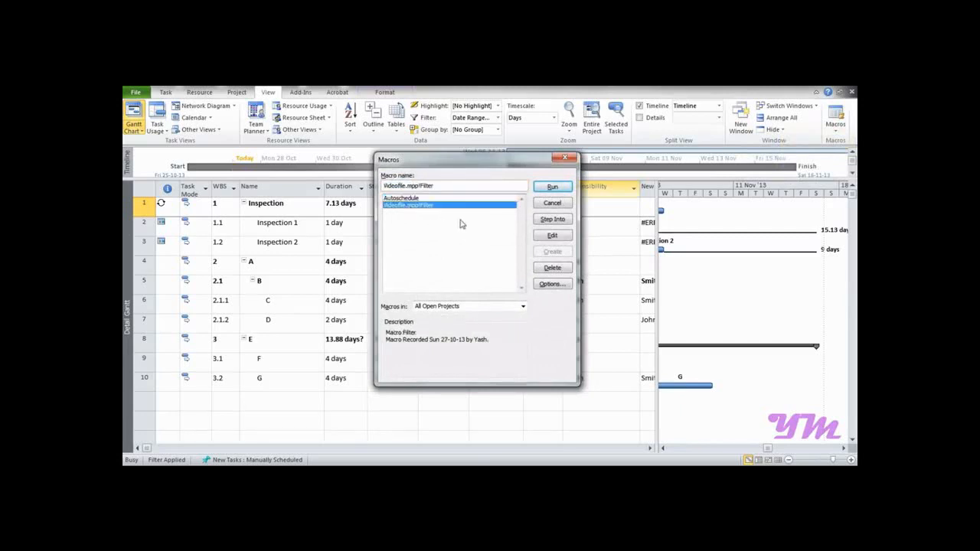
click(545, 235)
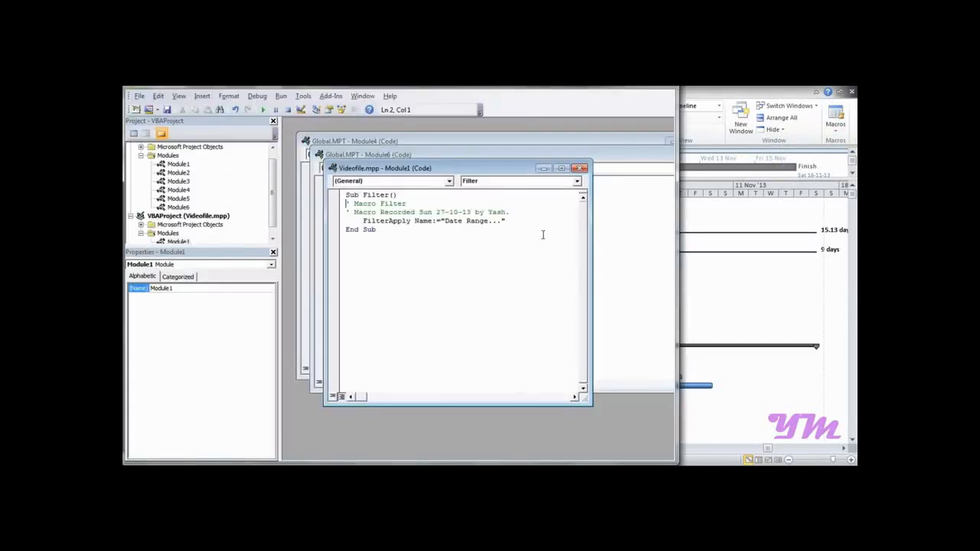
drag(518, 221, 337, 210)
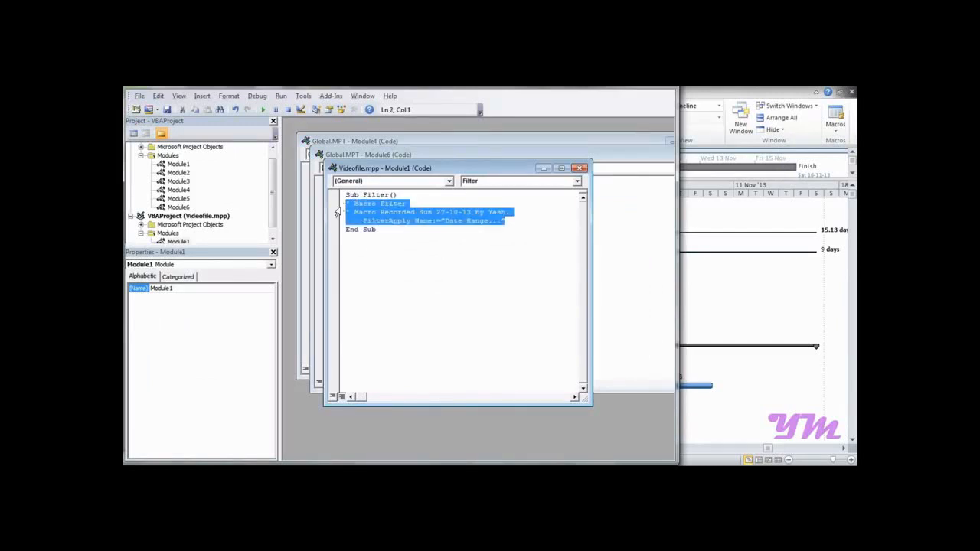
right_click(418, 215)
click(433, 232)
Insert a new UserForm into the Videofile.mpp project and place a command button near the form's upper-left corner.
click(201, 97)
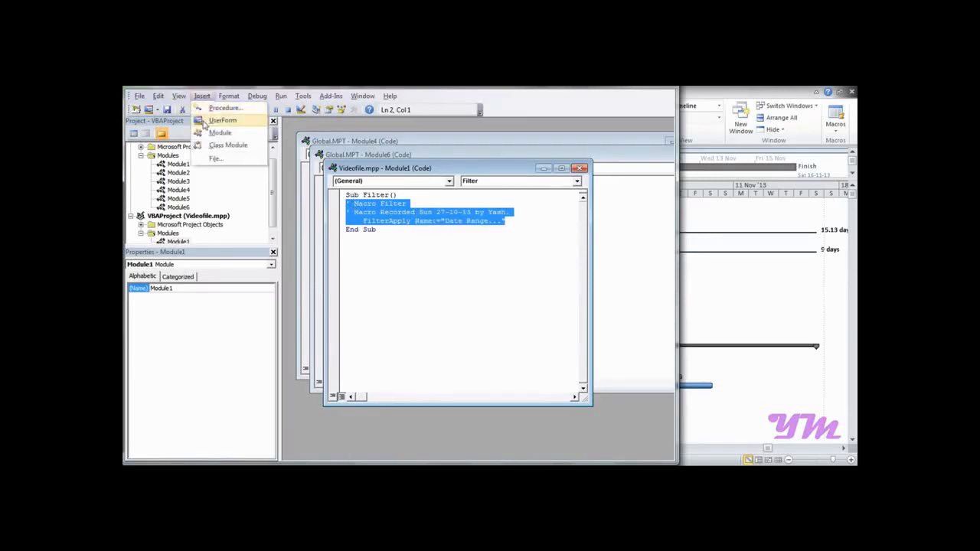
click(205, 121)
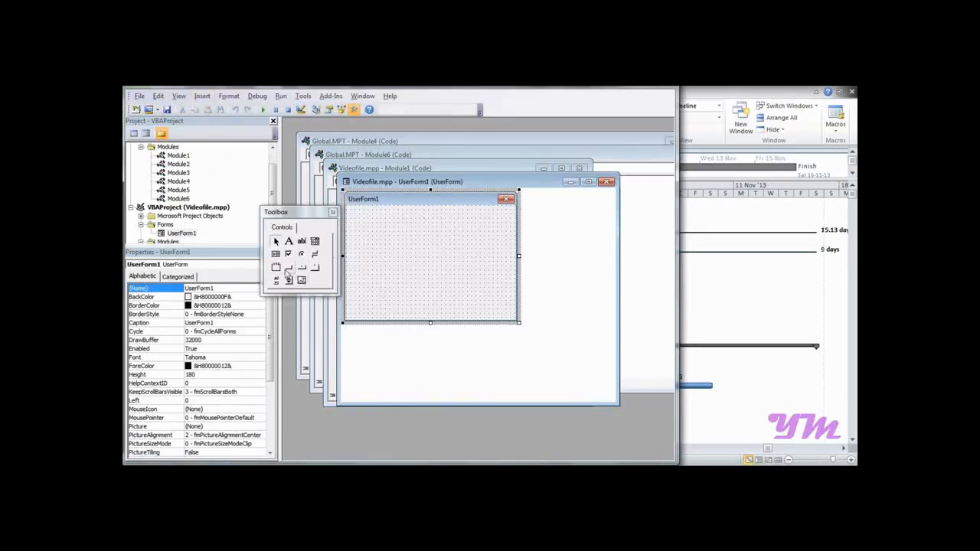
drag(291, 271, 388, 224)
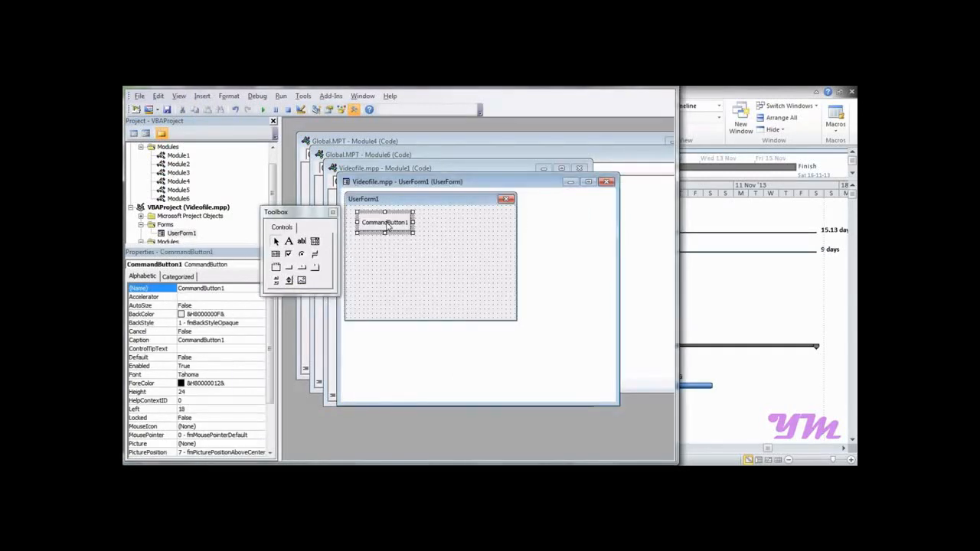
Change the caption of the form's command button to Filter.
click(396, 267)
click(399, 231)
click(399, 223)
key(BackSpace)
key(BackSpace)
key(BackSpace)
key(BackSpace)
key(BackSpace)
key(BackSpace)
key(BackSpace)
key(BackSpace)
key(BackSpace)
key(BackSpace)
key(BackSpace)
key(Delete)
key(Delete)
key(Delete)
text(Filter)
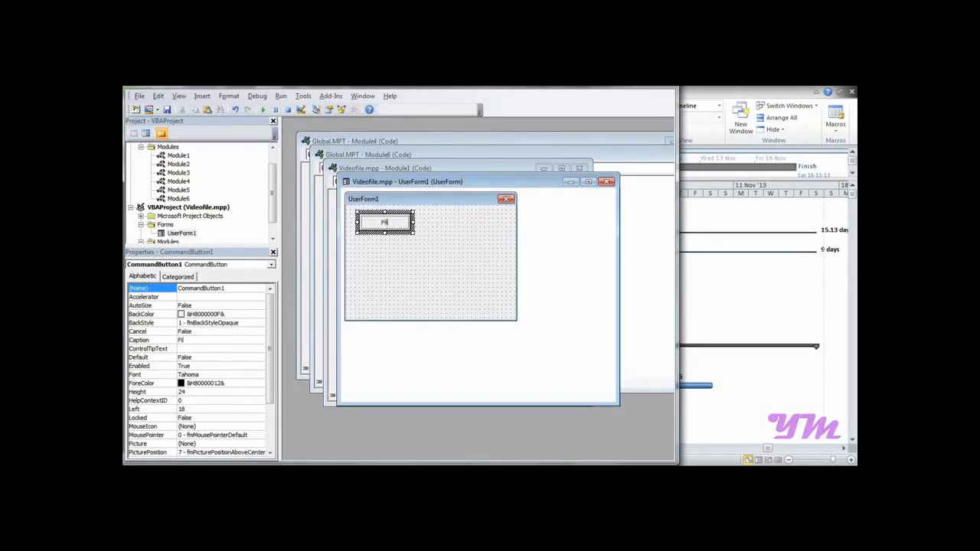
Paste the copied Filter macro lines into the click procedure of the form's Filter button.
click(173, 340)
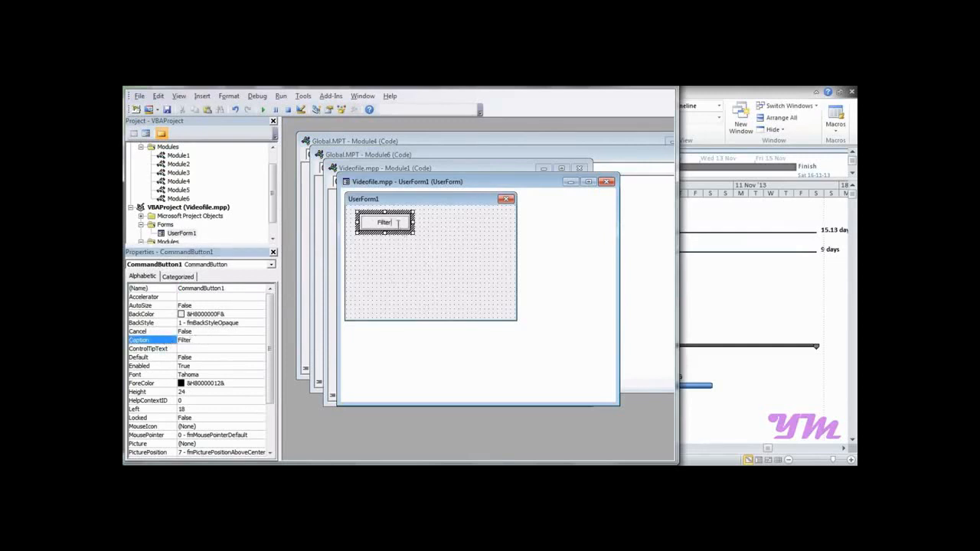
click(392, 255)
double_click(392, 223)
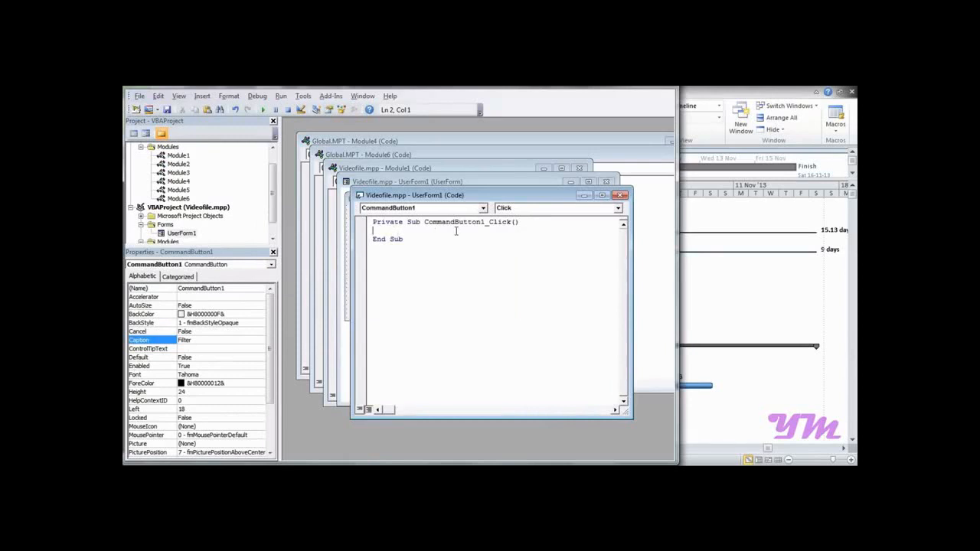
right_click(387, 231)
click(412, 263)
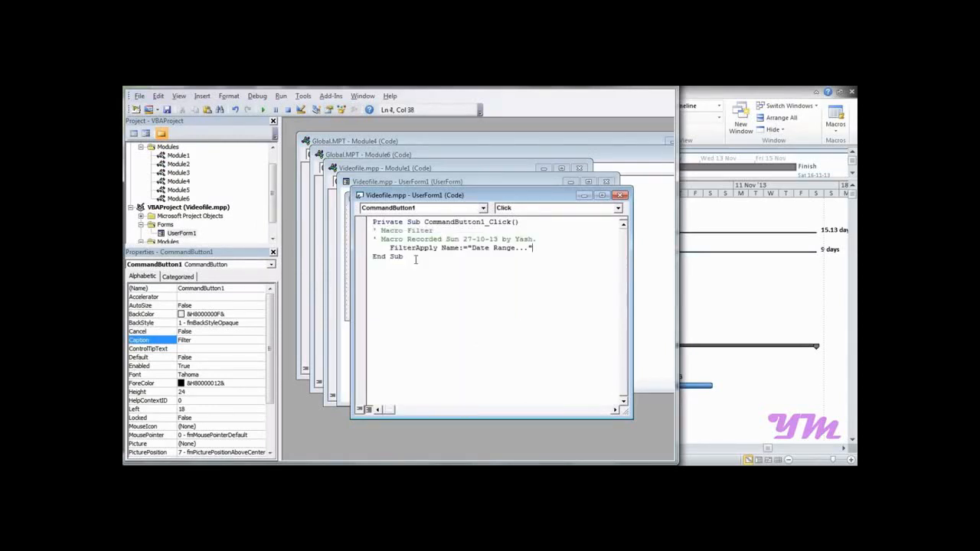
Run the UserForm, move it clear of the task table and start the filter from its Filter button.
click(263, 110)
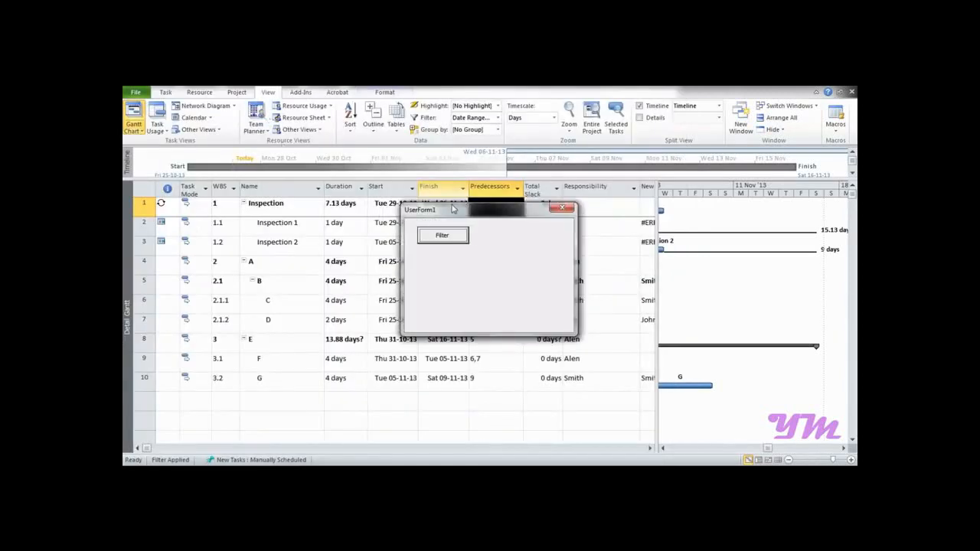
drag(452, 209, 674, 207)
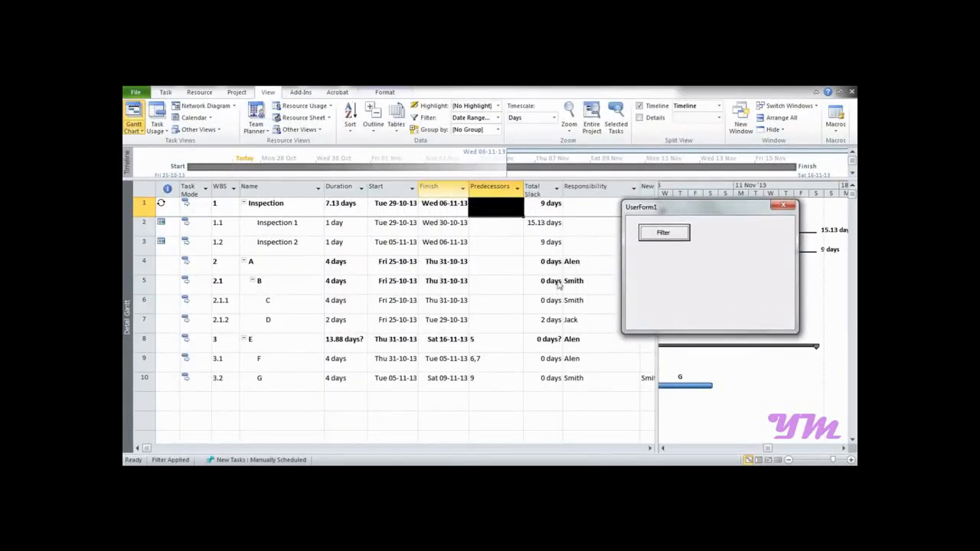
click(663, 234)
click(670, 236)
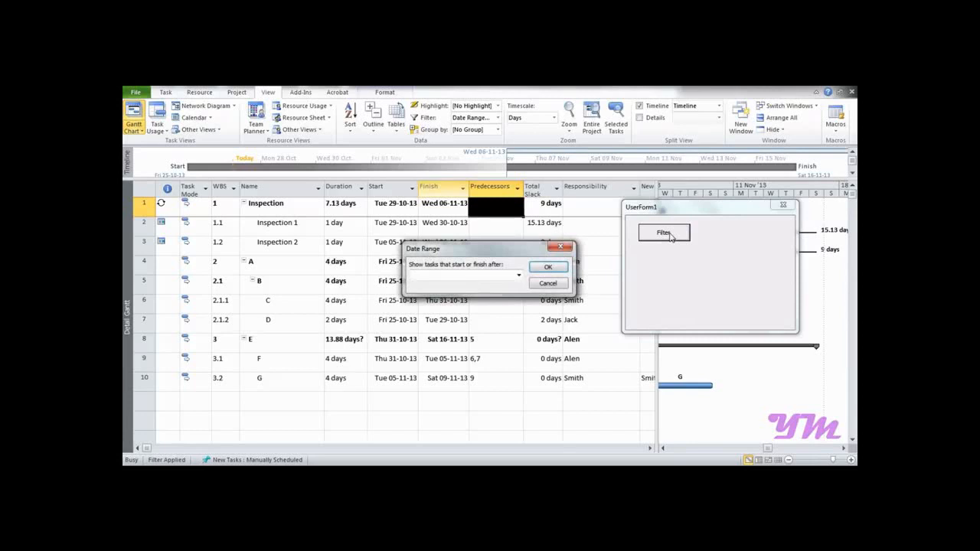
Complete the Date Range filter by picking an after date and an October 2013 before date.
click(519, 278)
click(498, 334)
click(546, 267)
click(520, 277)
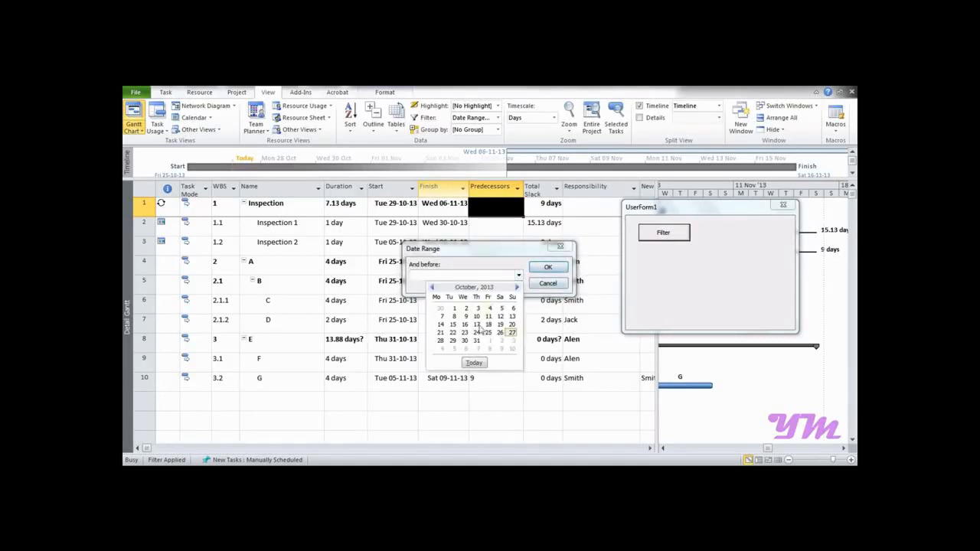
click(468, 343)
click(548, 268)
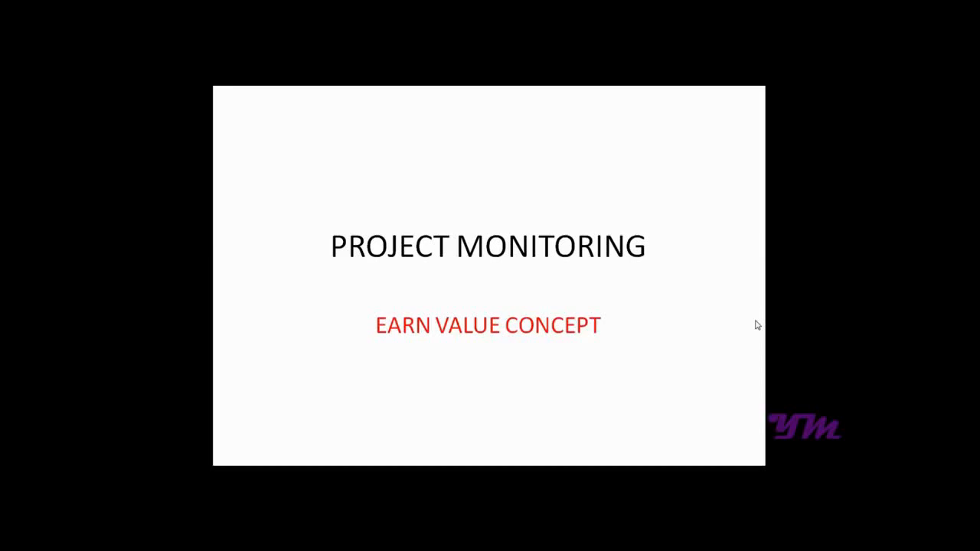
key(Right)
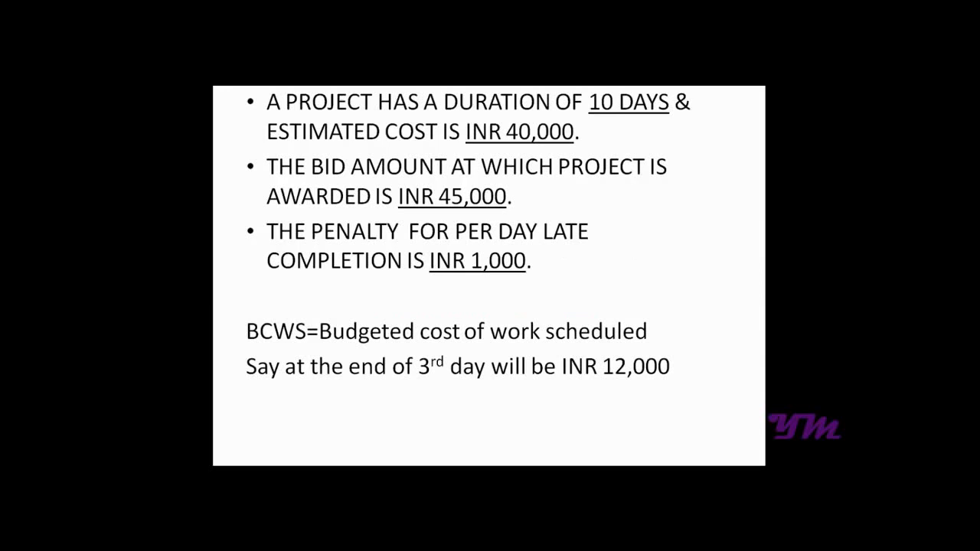
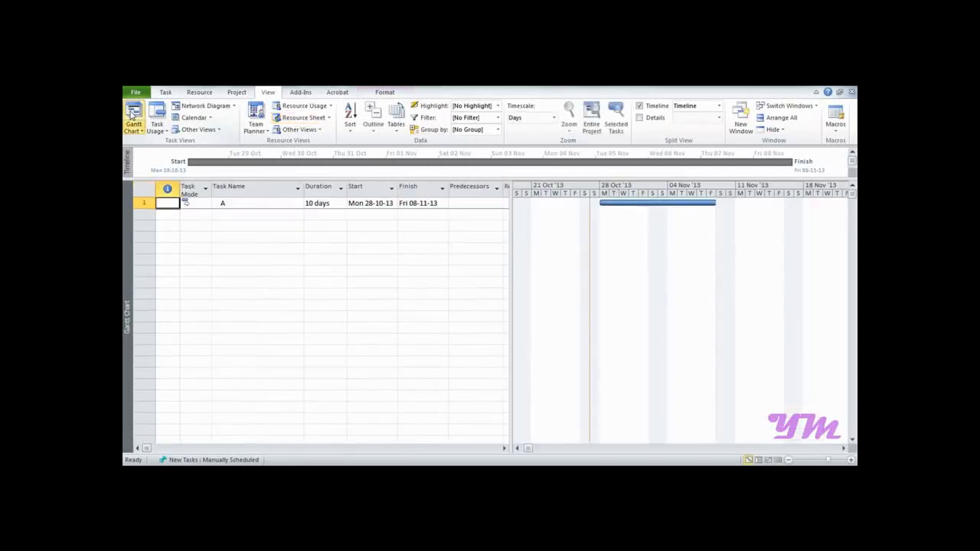
Assign resource M to task A with 10 units.
drag(505, 224, 657, 245)
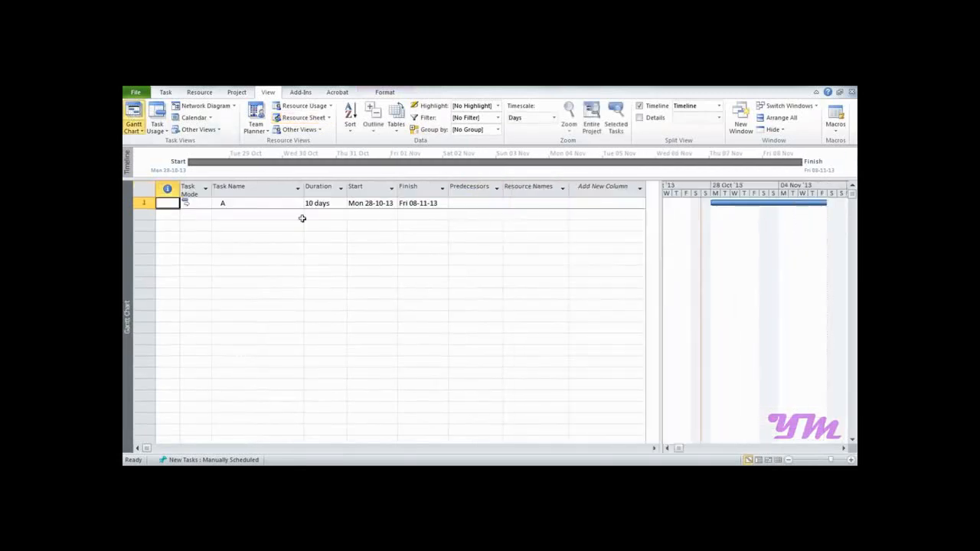
double_click(144, 203)
click(399, 242)
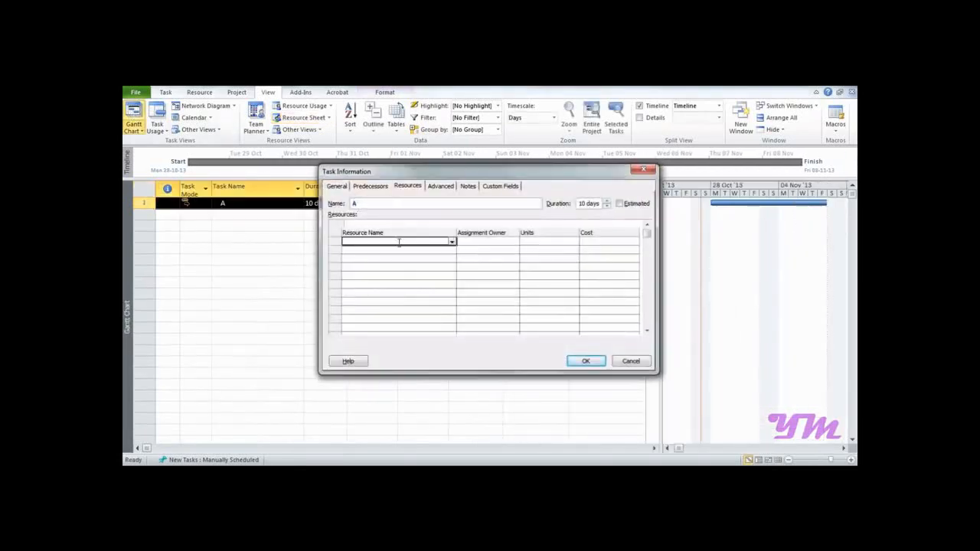
click(452, 242)
click(405, 257)
click(546, 244)
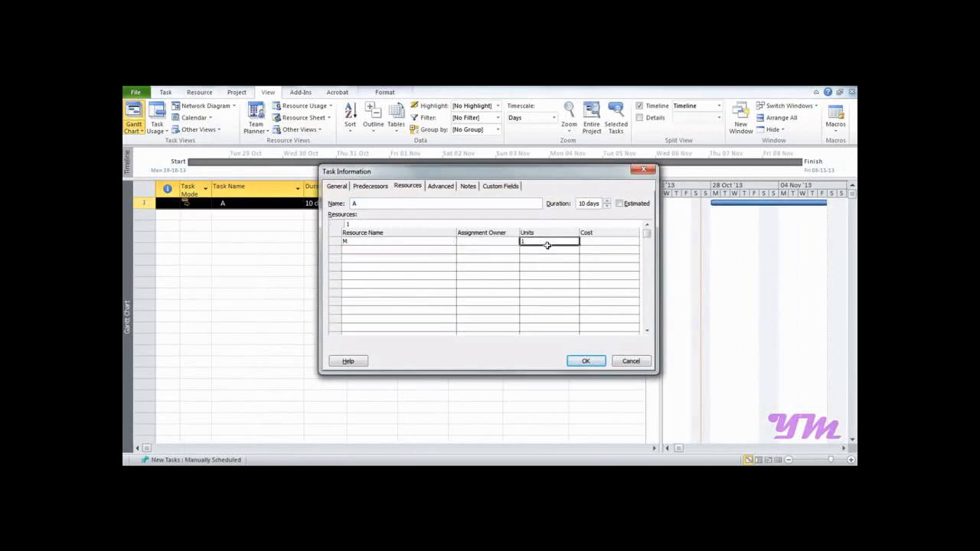
text(0)
click(585, 360)
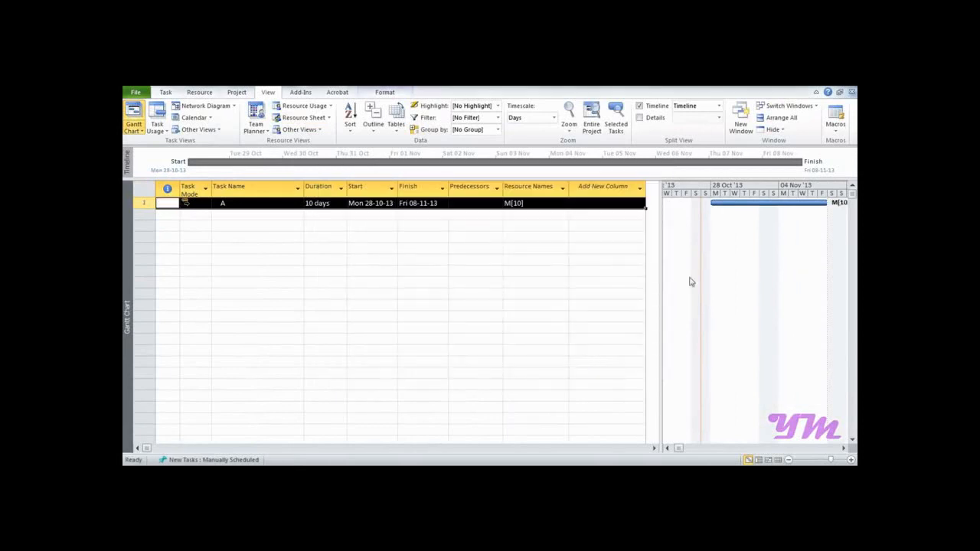
Set Monday through Sunday in the Standard calendar's default work week to specific working times of 08:00–12:00 and 13:00–17:00.
click(232, 93)
click(305, 119)
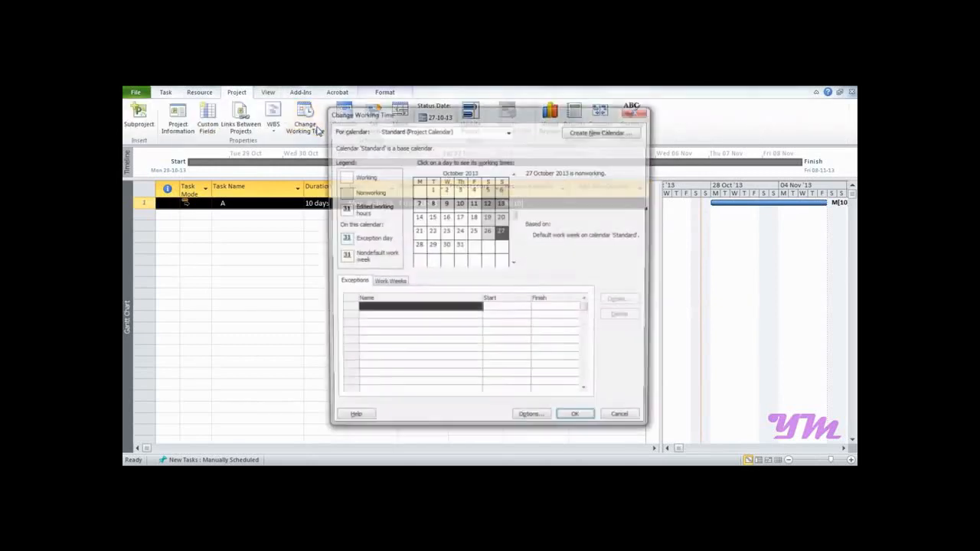
click(398, 284)
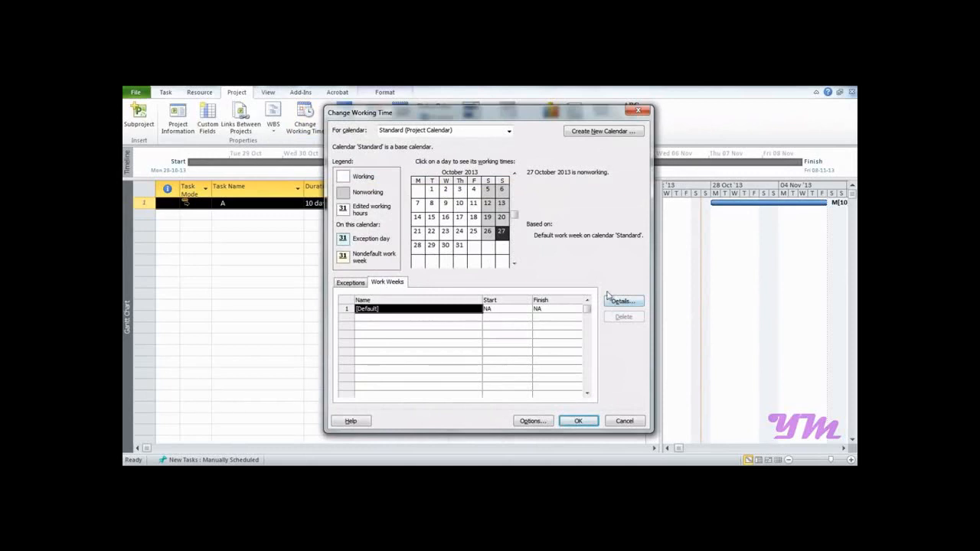
click(623, 306)
drag(429, 287, 408, 247)
click(461, 251)
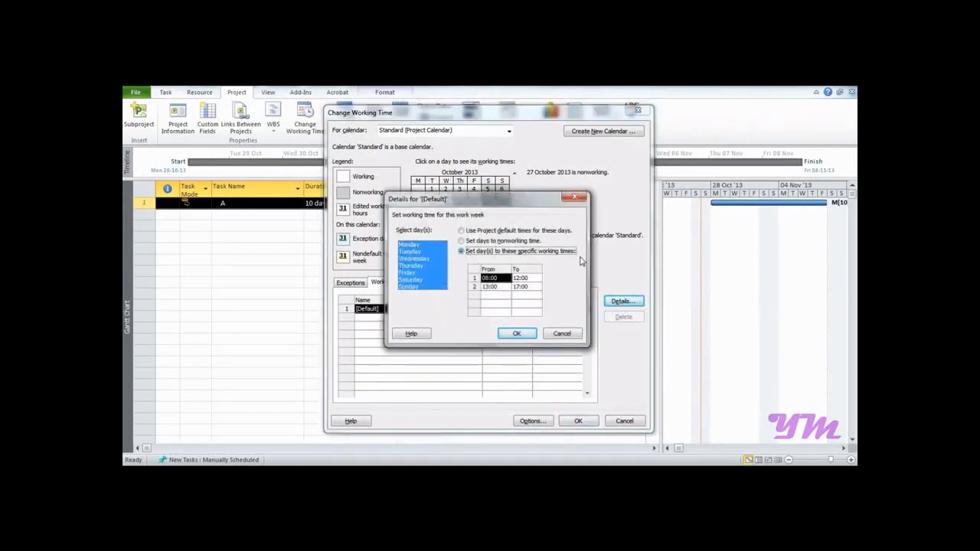
click(518, 334)
click(576, 422)
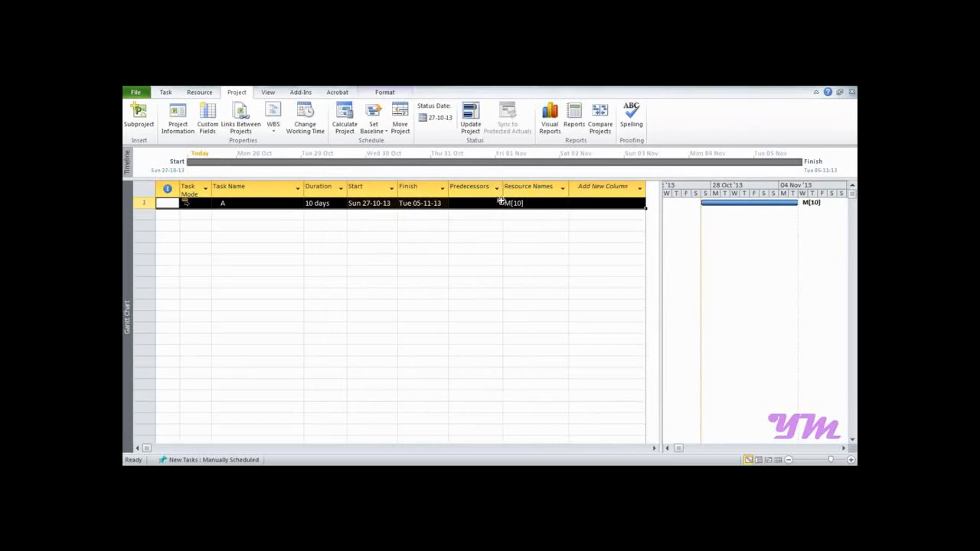
Set the baseline for the entire project.
click(382, 132)
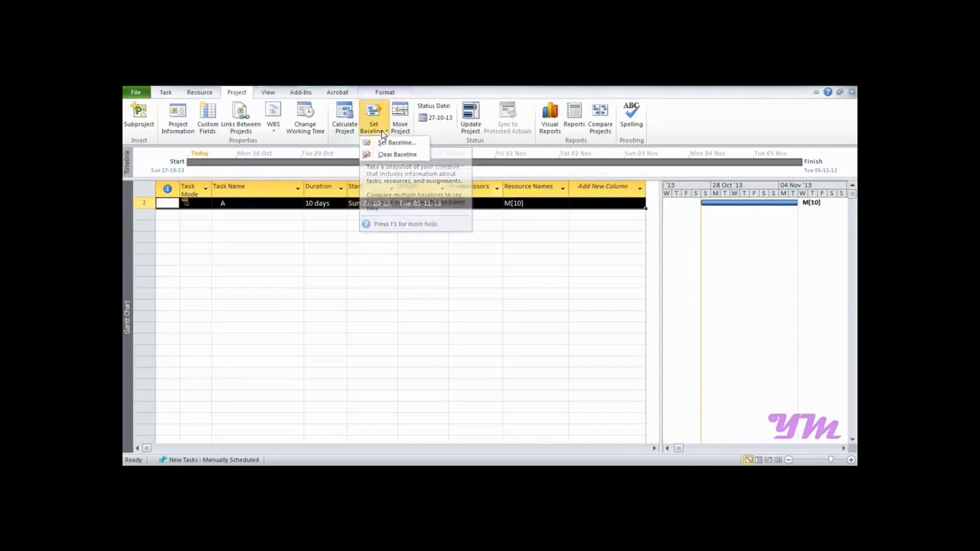
click(383, 142)
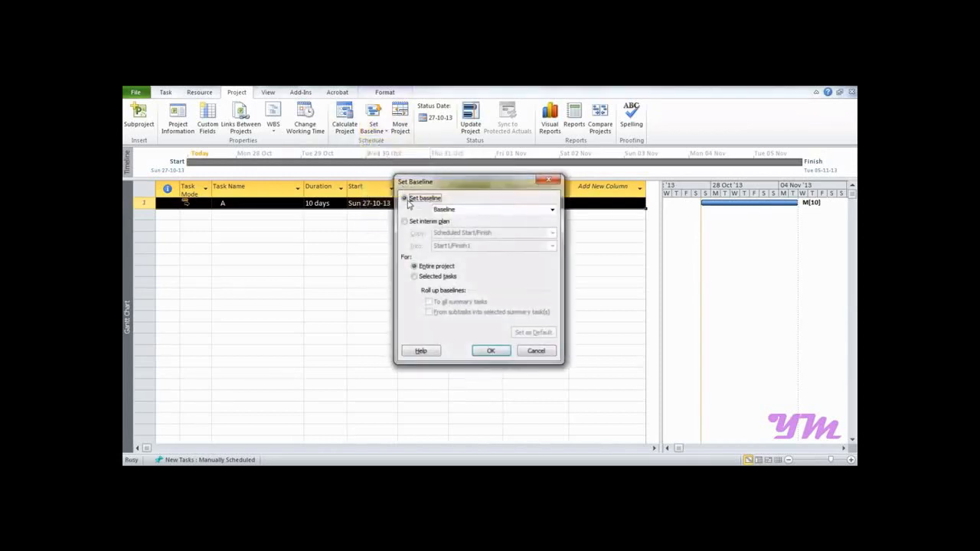
click(415, 267)
click(491, 351)
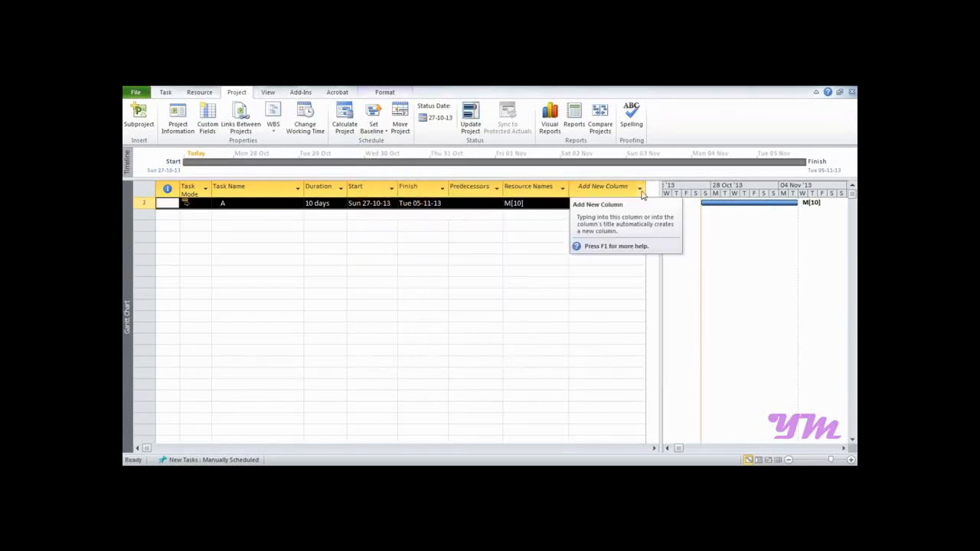
Add a Baseline Cost column after Resource Names and widen the table area.
click(642, 191)
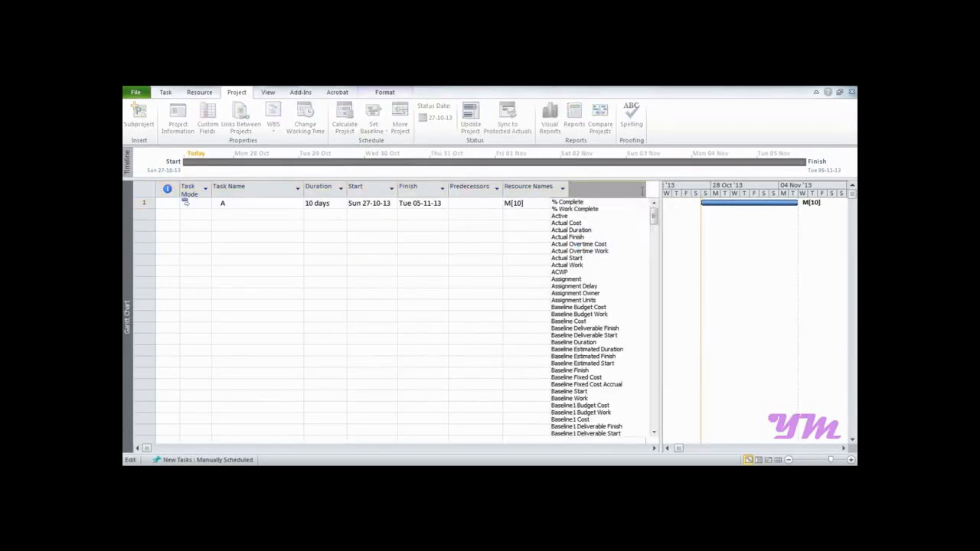
text(baseline Budget Cost)
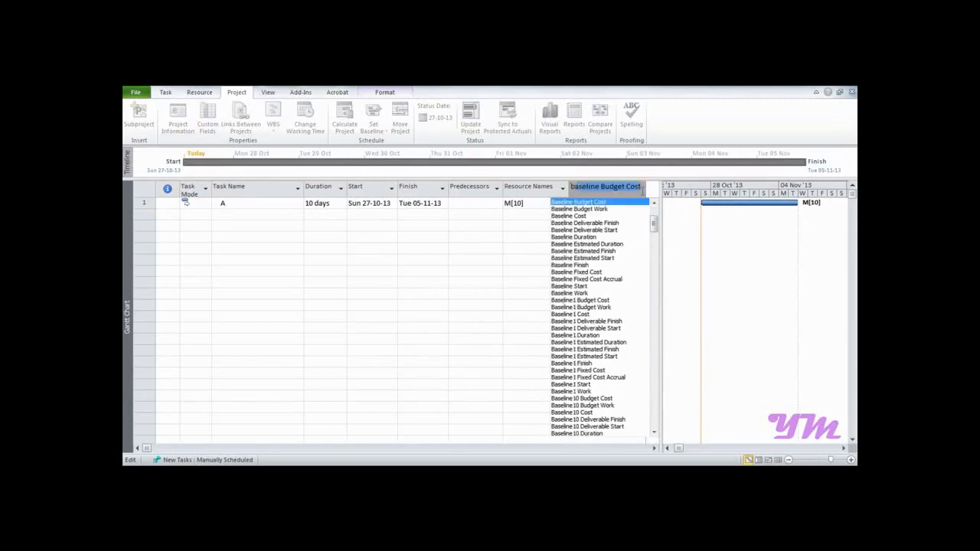
click(575, 216)
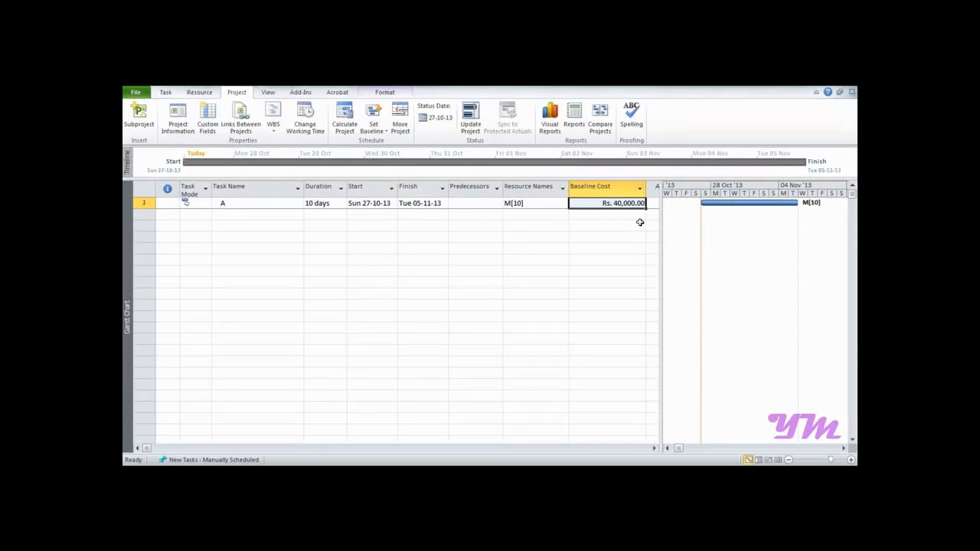
drag(659, 227, 743, 238)
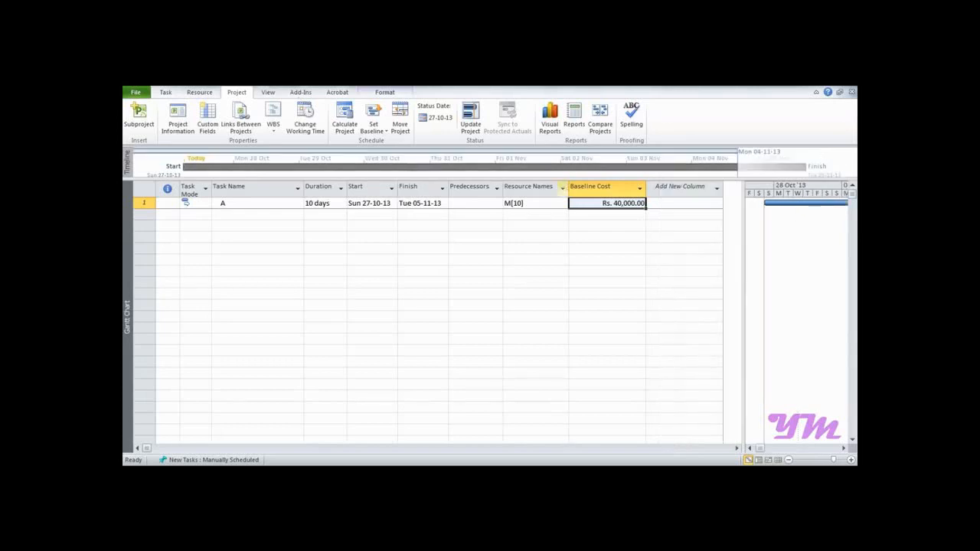
Turn off the project's schedule option "Actual costs are always calculated by Project".
click(135, 92)
click(163, 325)
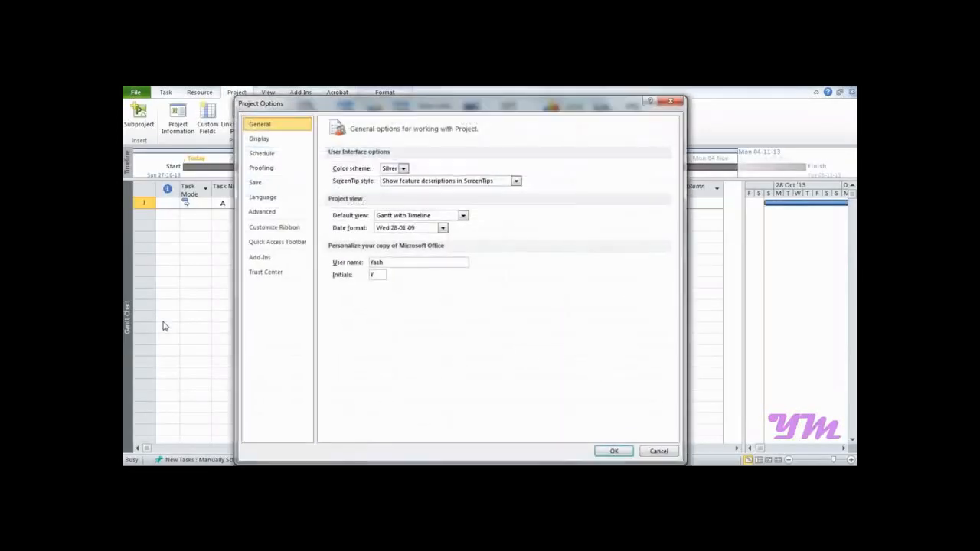
click(271, 156)
scroll(391, 244, down, 5)
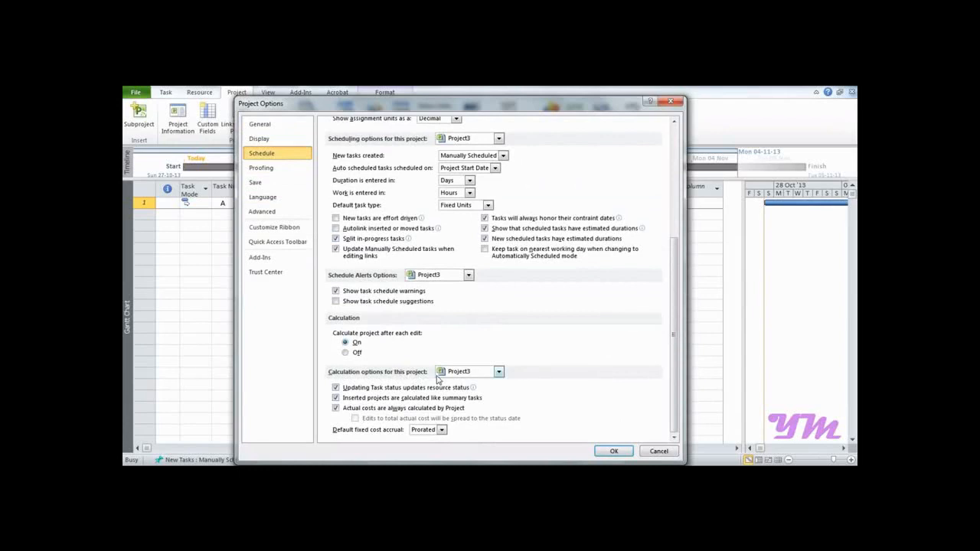
click(335, 409)
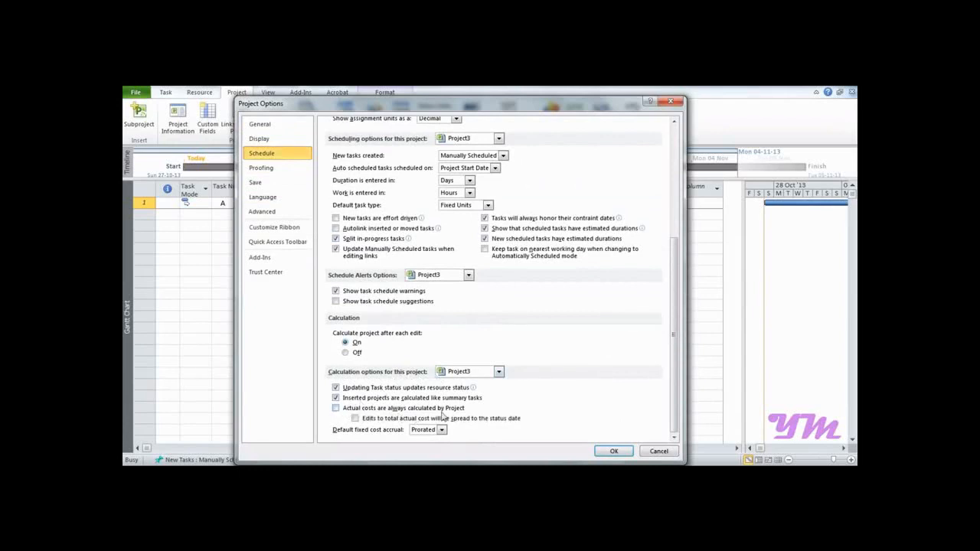
click(613, 451)
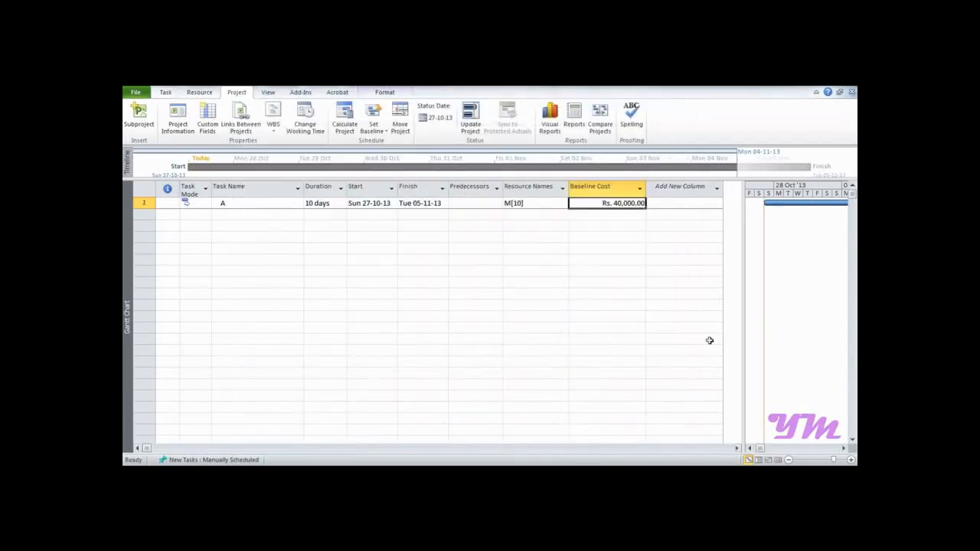
Set the project's status date to 29-10-13 in the project information.
drag(743, 313, 789, 319)
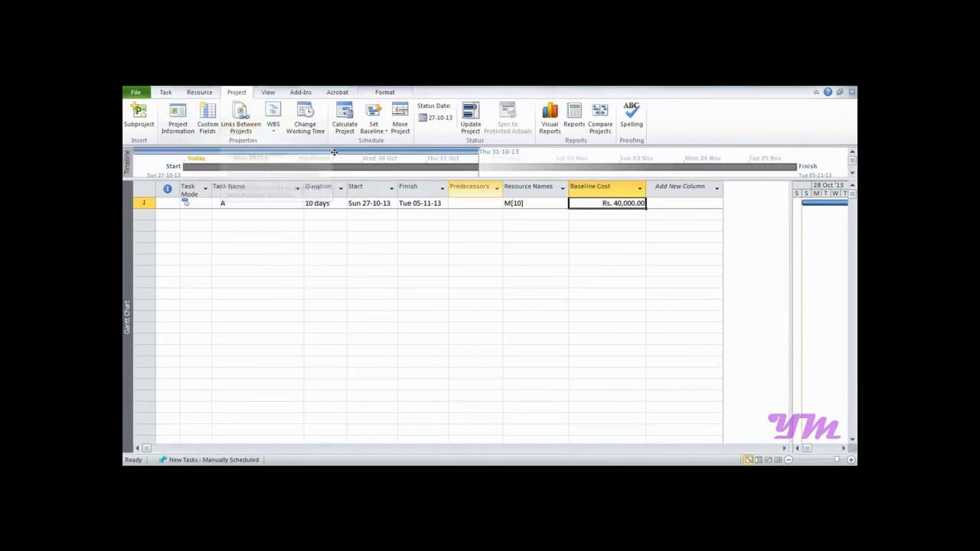
click(191, 126)
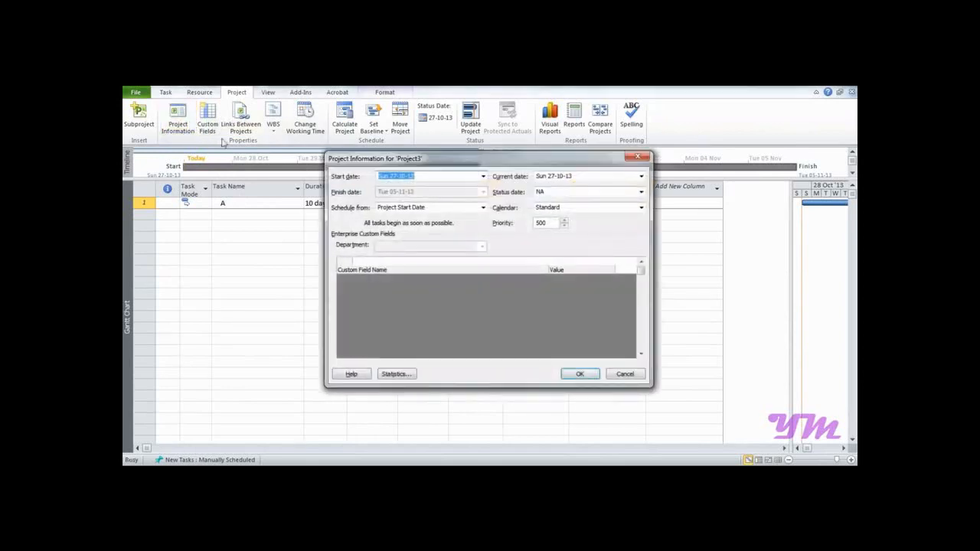
drag(464, 182, 454, 222)
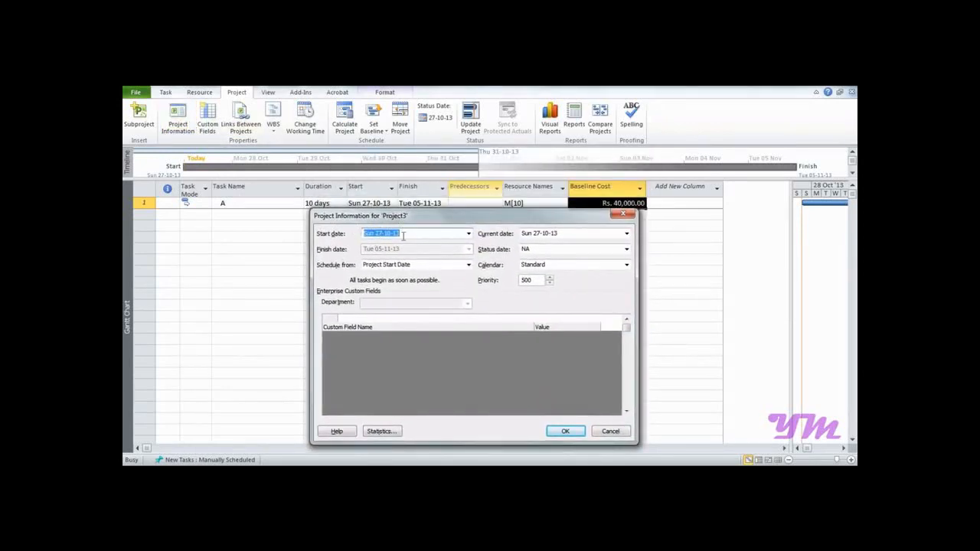
click(563, 250)
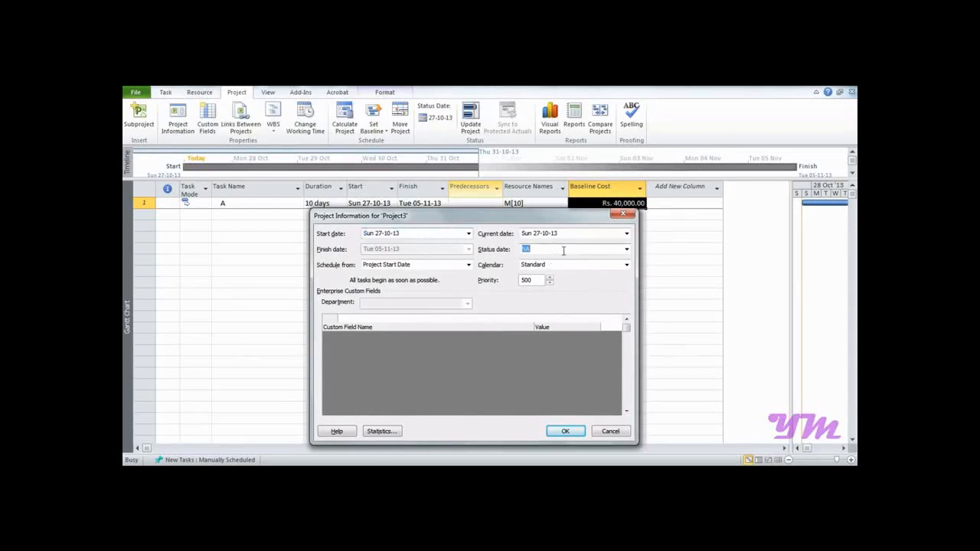
click(626, 249)
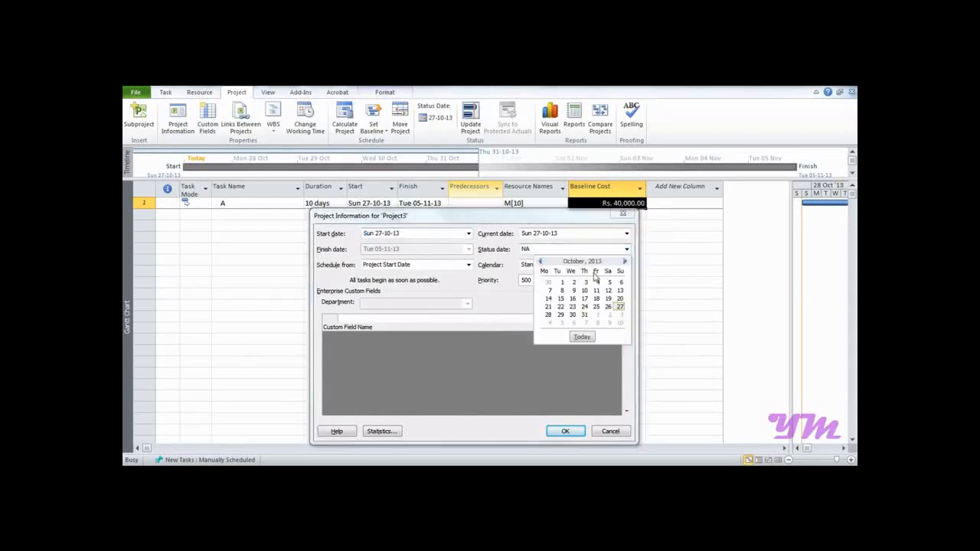
click(560, 315)
click(564, 431)
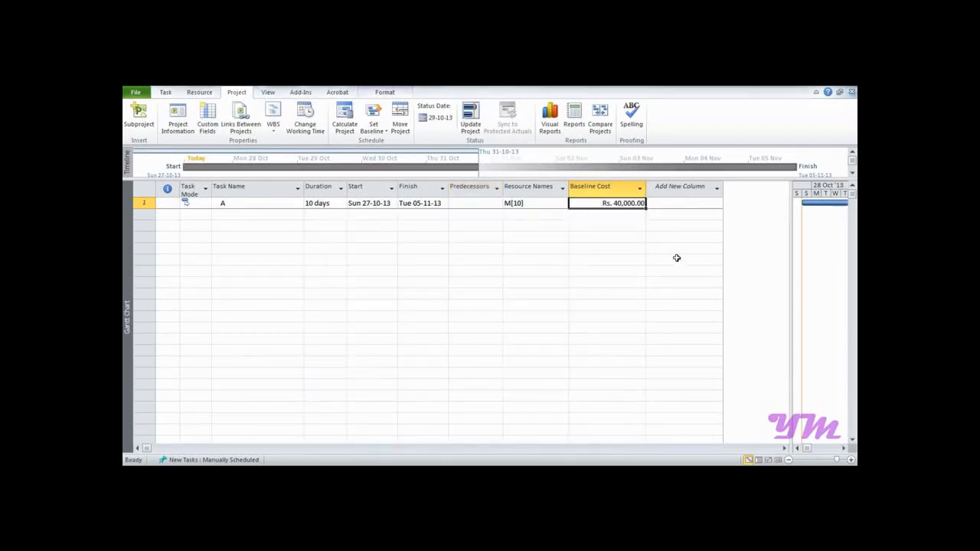
Switch the task sheet to the Earned Value Cost Indicators table.
click(266, 94)
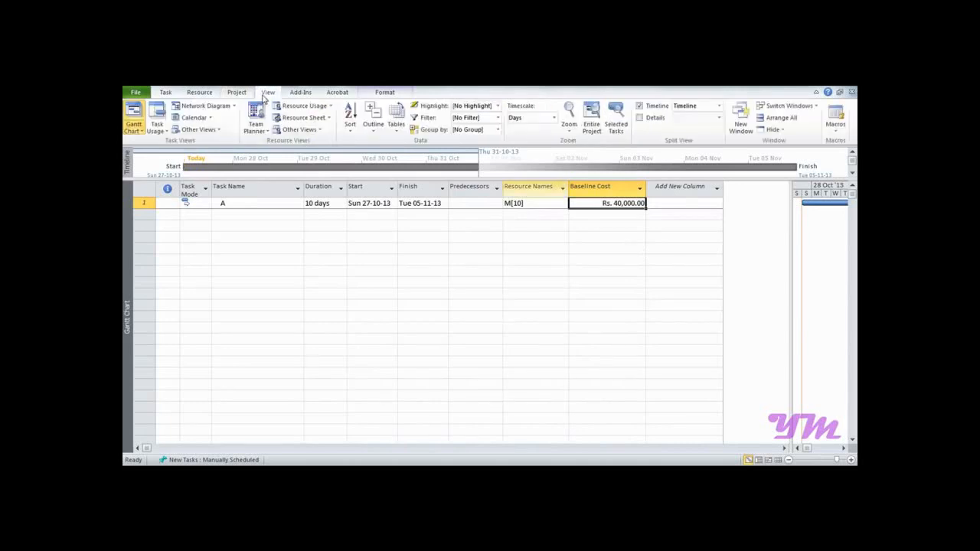
click(396, 126)
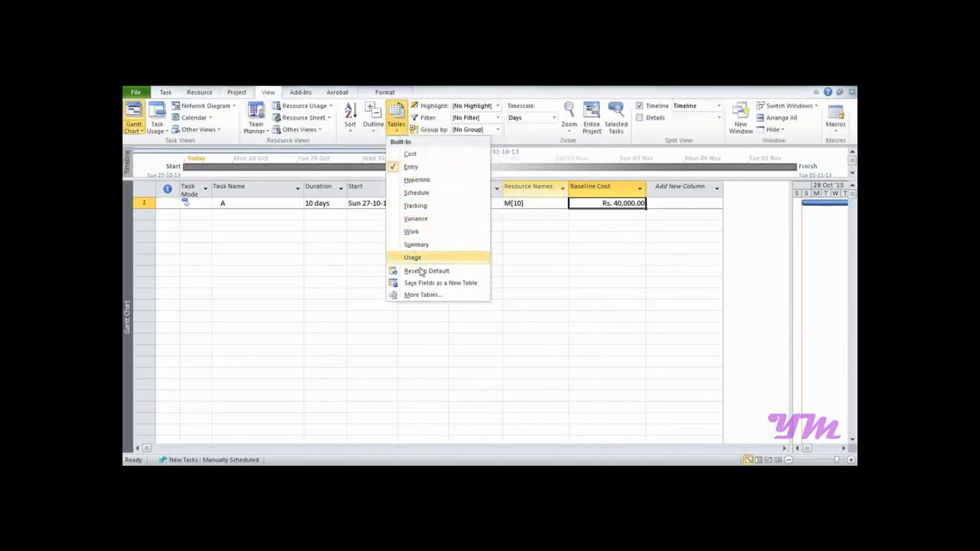
click(421, 297)
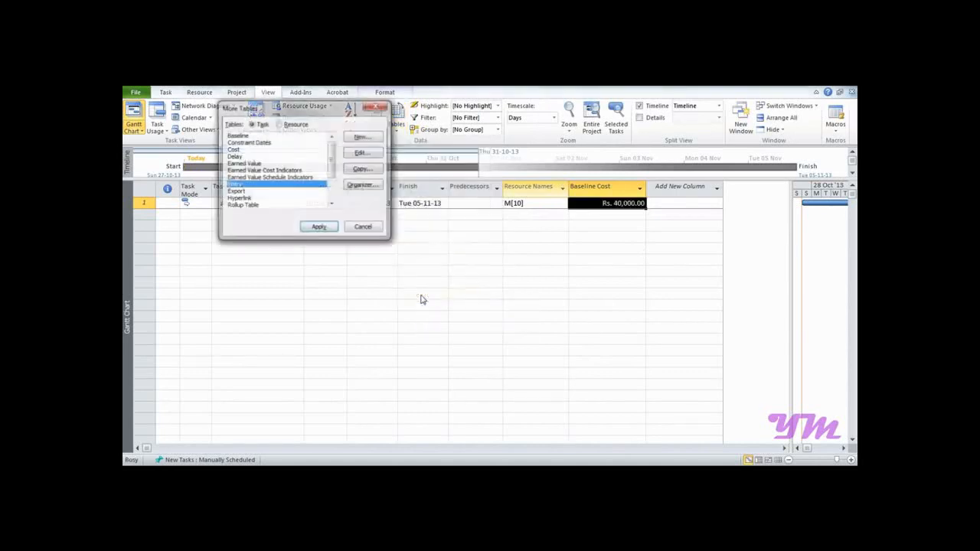
click(284, 170)
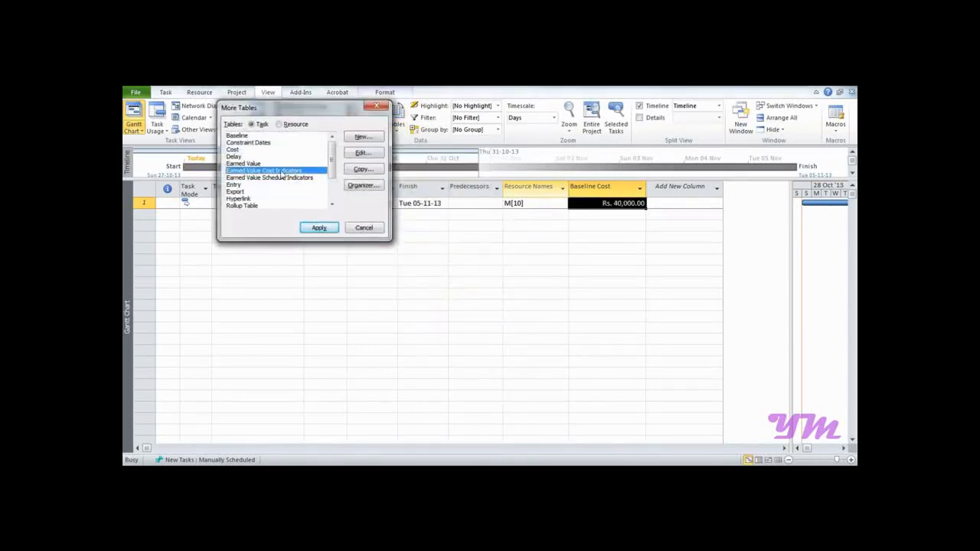
click(322, 227)
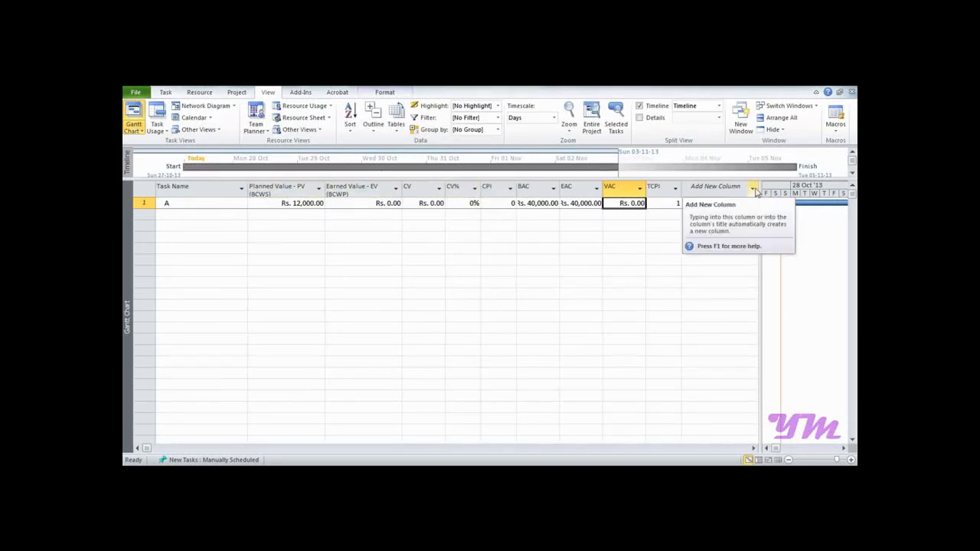
Add an Actual Cost column after TCPI and enter 11000 as task A's actual cost.
click(753, 189)
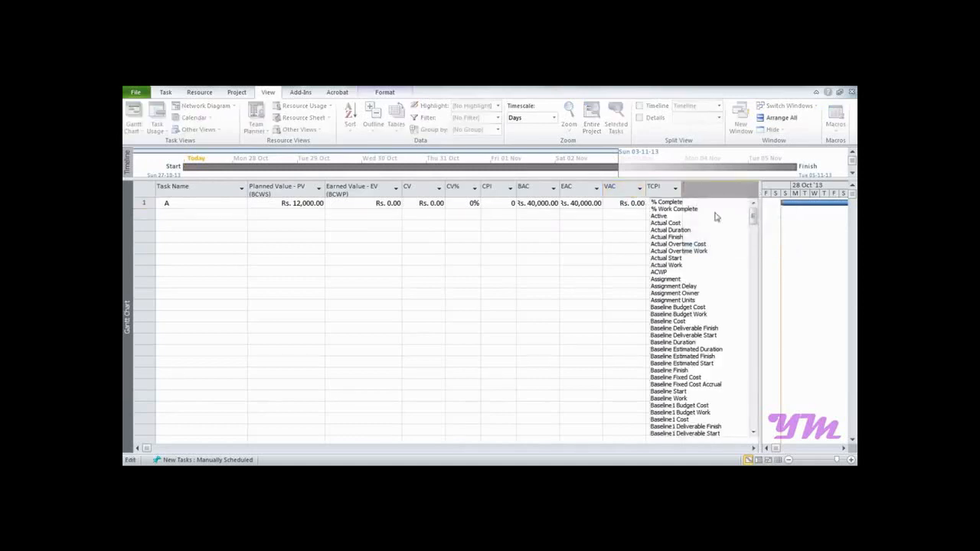
click(669, 223)
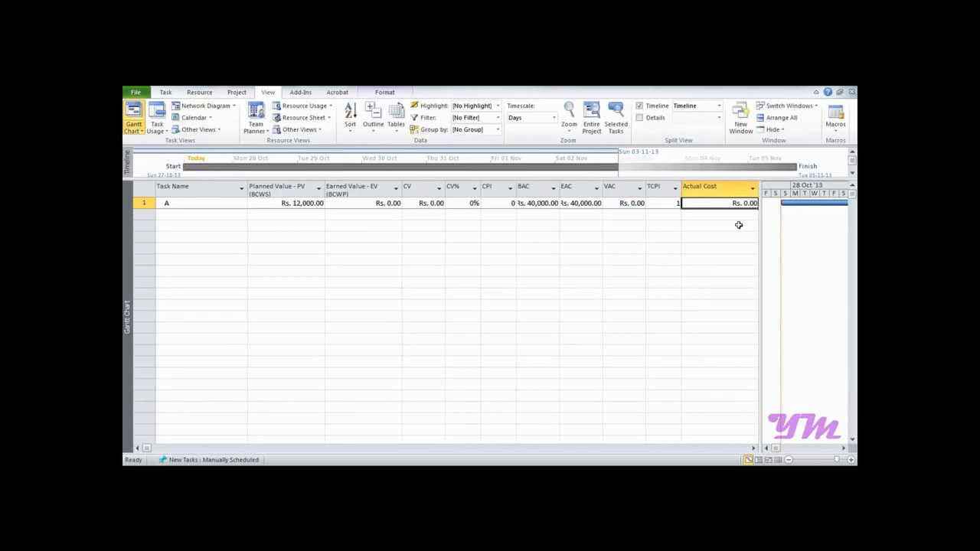
text(11,)
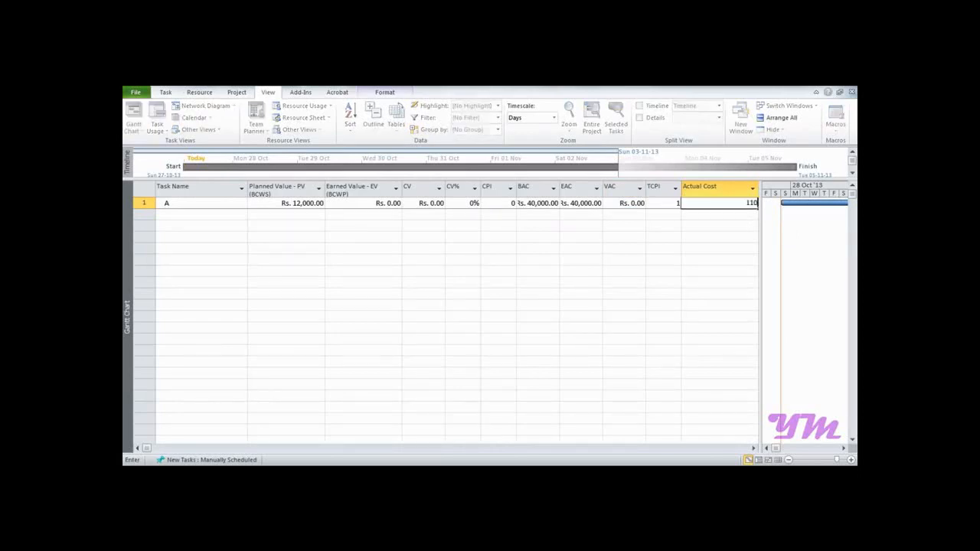
text(000)
key(Return)
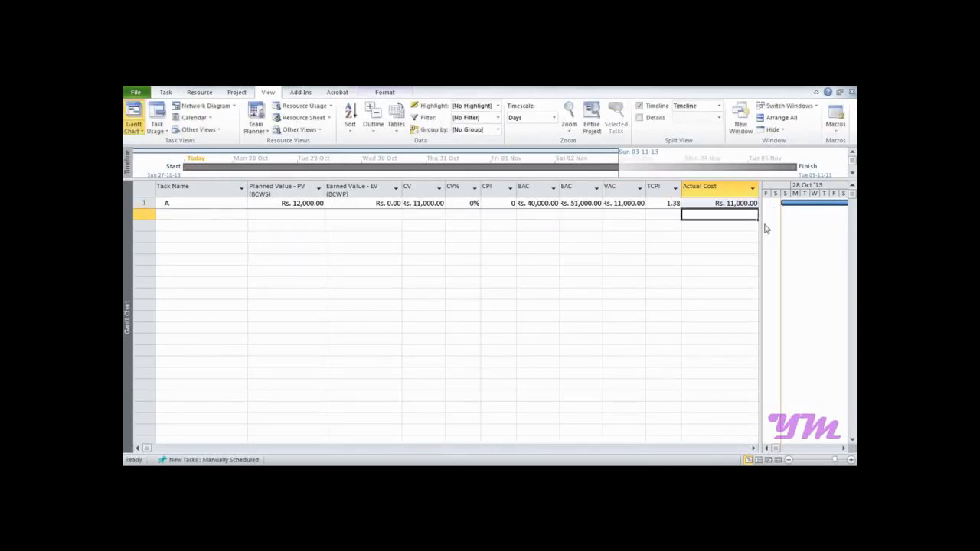
Insert a % Work Complete column after Actual Cost and set task A to 25%.
drag(766, 239, 828, 245)
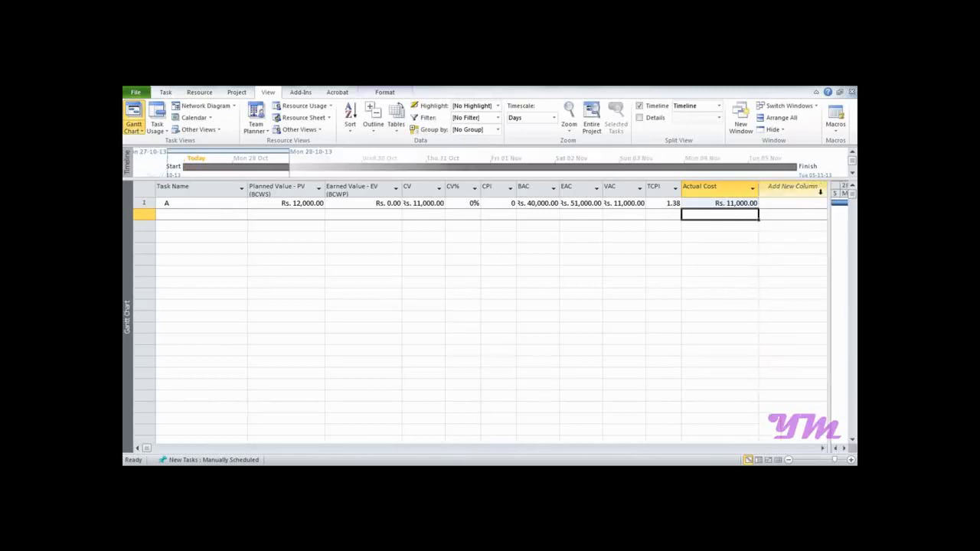
right_click(821, 195)
click(784, 265)
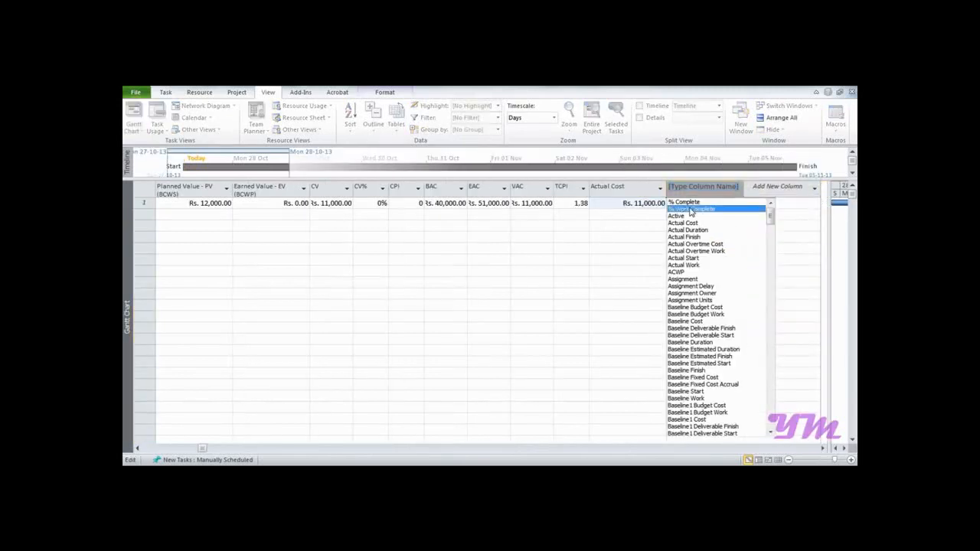
click(691, 209)
text(25)
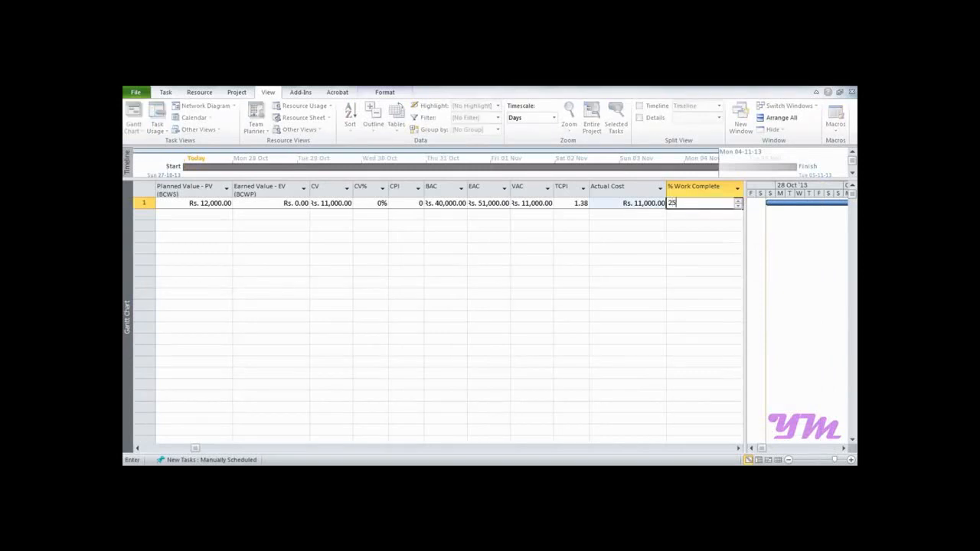
key(Return)
click(402, 204)
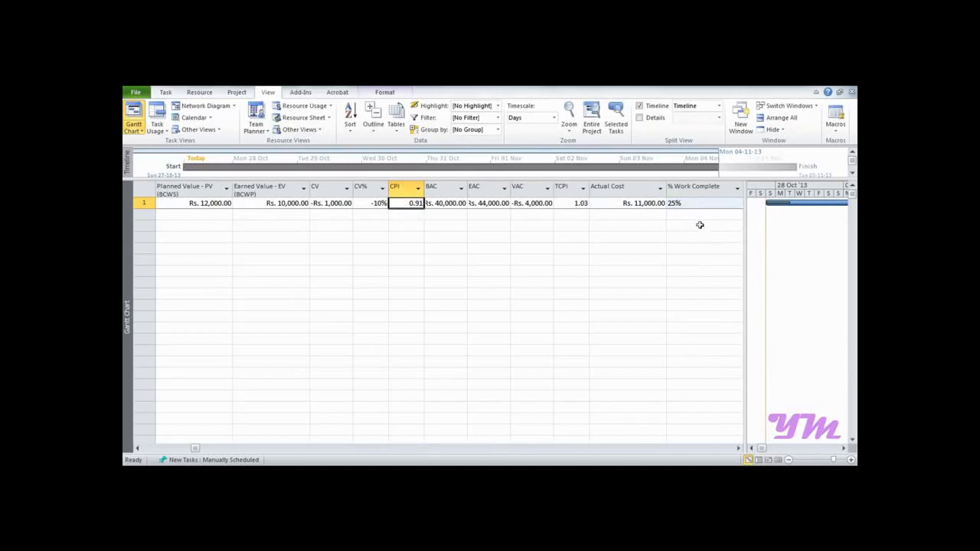
Add an SPI column after % Work Complete.
drag(746, 266, 817, 269)
click(812, 189)
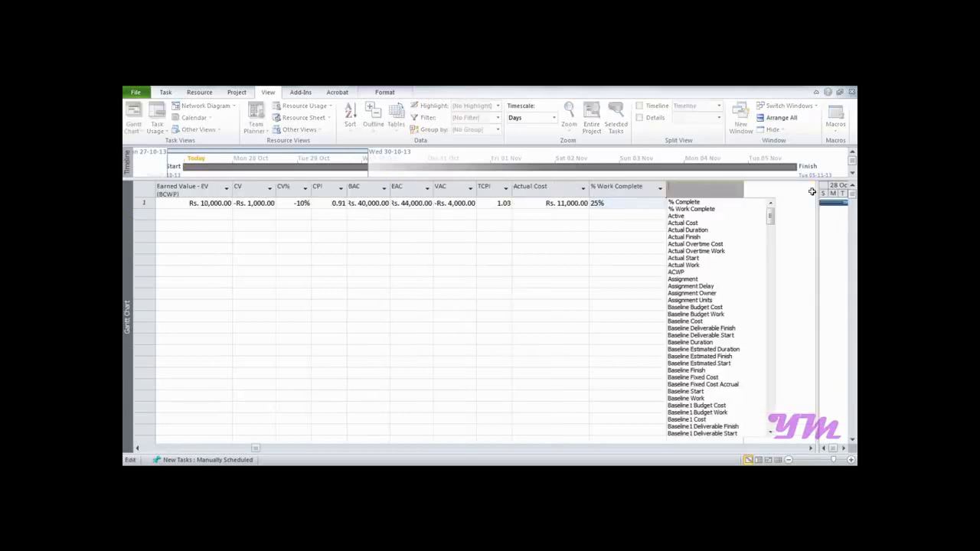
text(scheduled Duration)
click(674, 222)
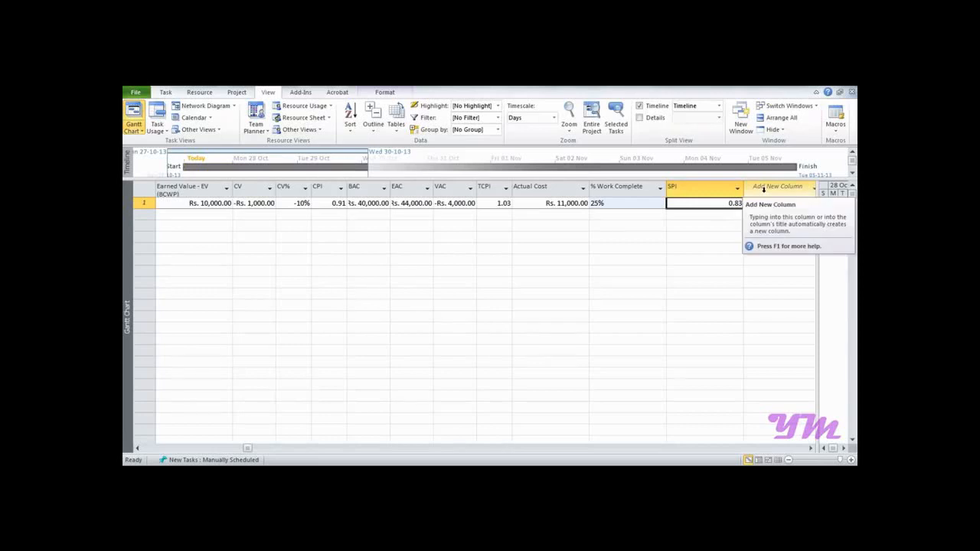
Add a Cost1 column after SPI.
click(805, 187)
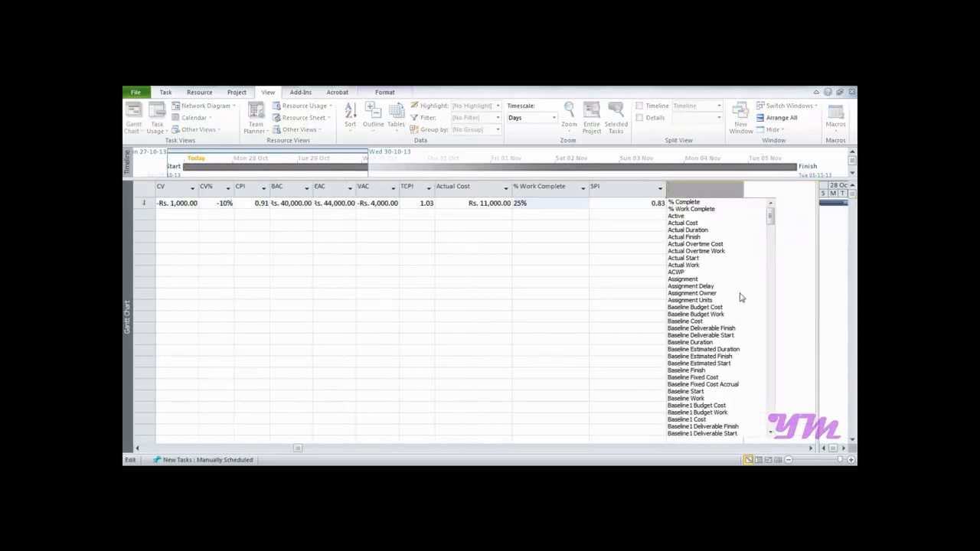
text(confirmed)
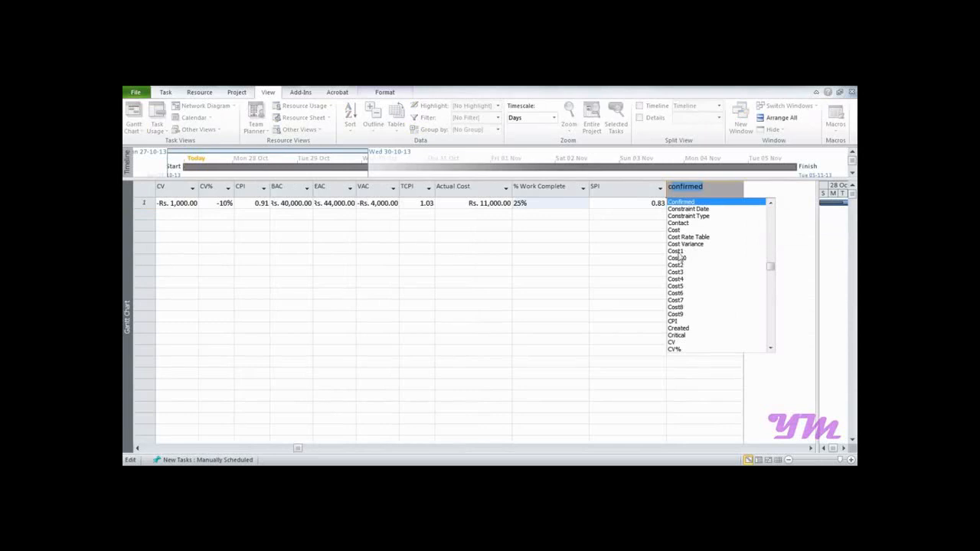
click(678, 252)
Define the Cost1 custom field with the formula [Duration] / [SPI], accepting replacement of its existing data.
right_click(718, 188)
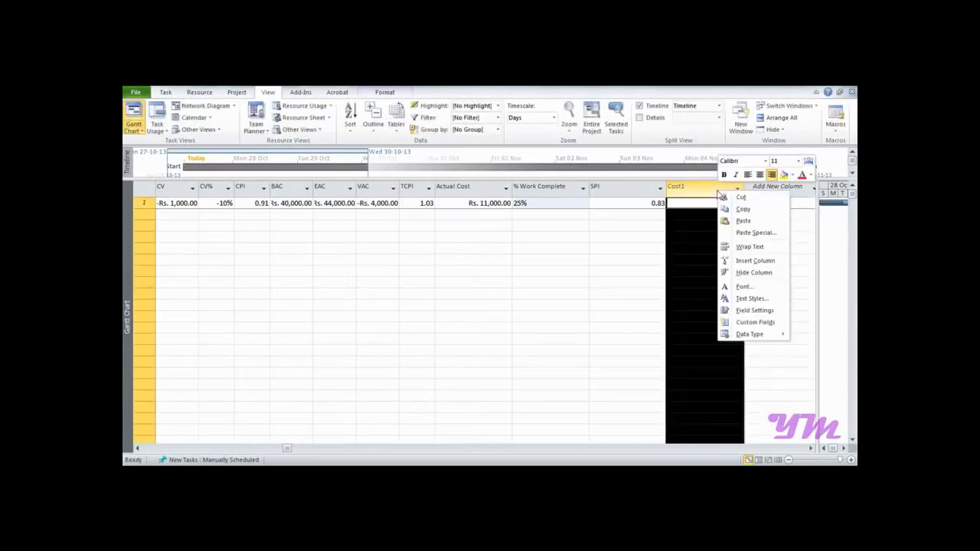
click(755, 322)
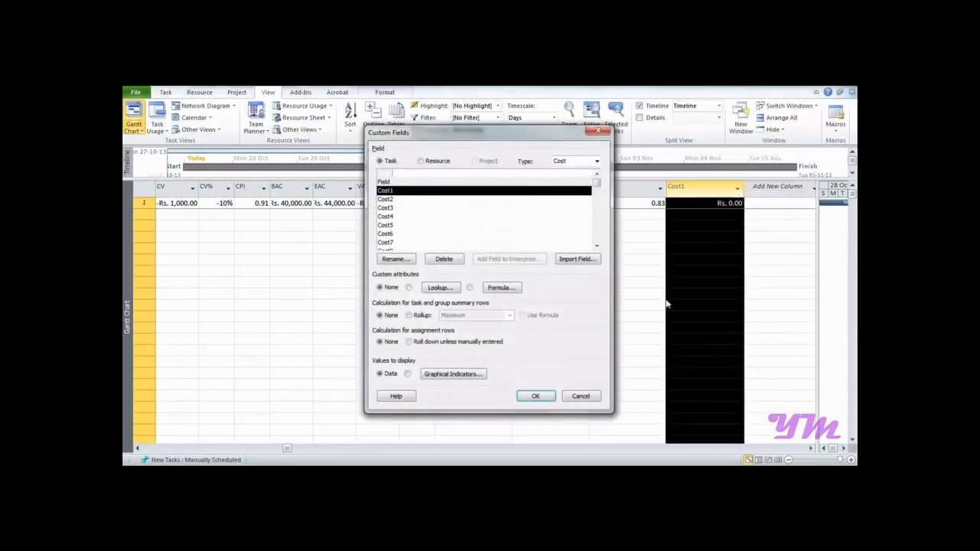
click(490, 289)
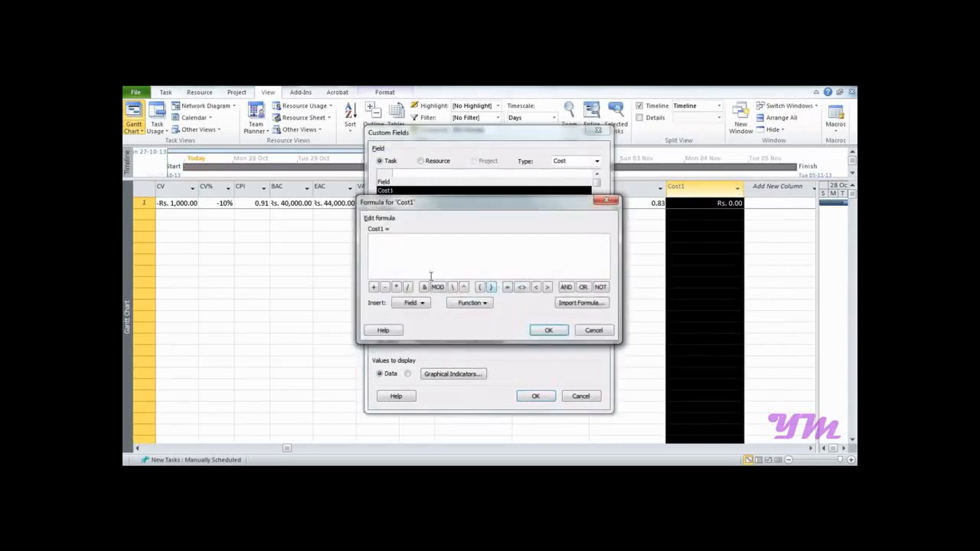
click(418, 304)
mouse_move(426, 343)
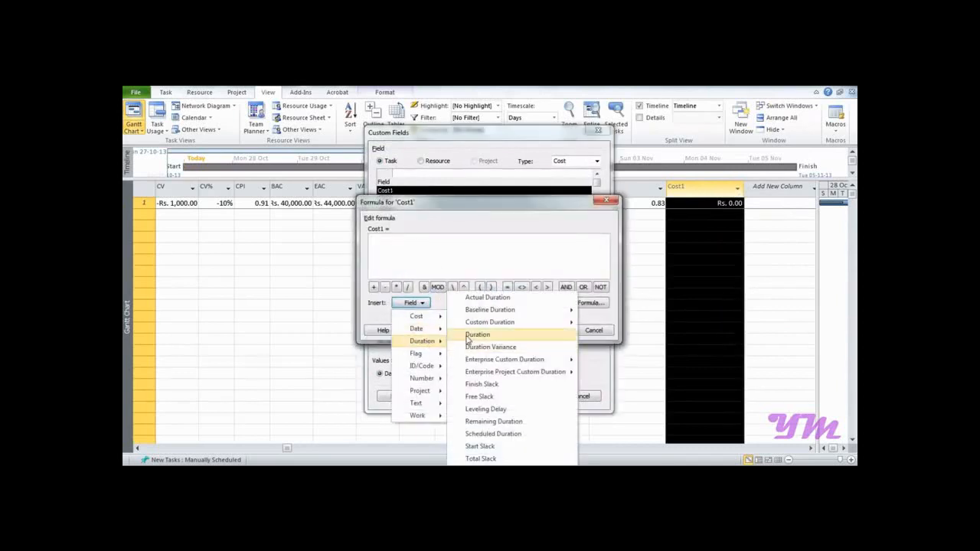
click(479, 336)
click(407, 287)
click(417, 303)
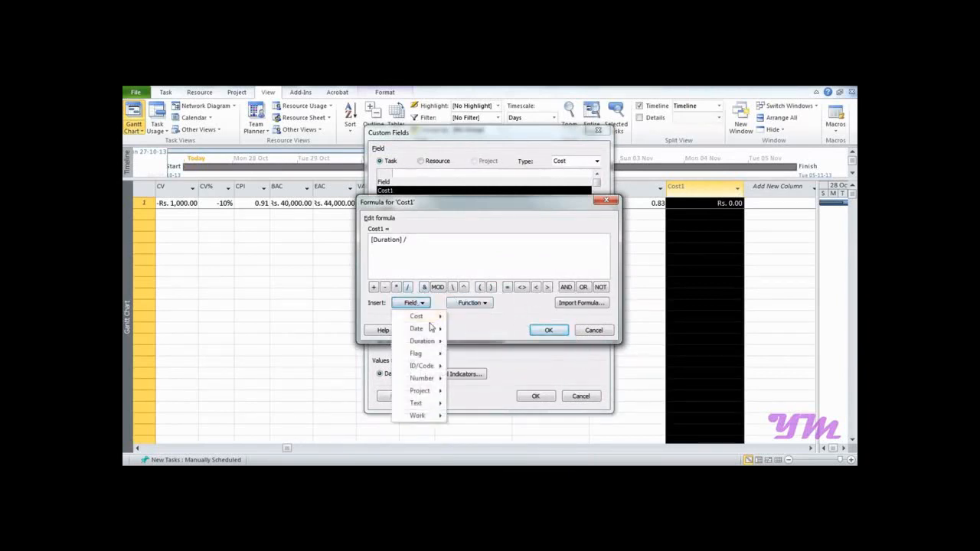
mouse_move(431, 317)
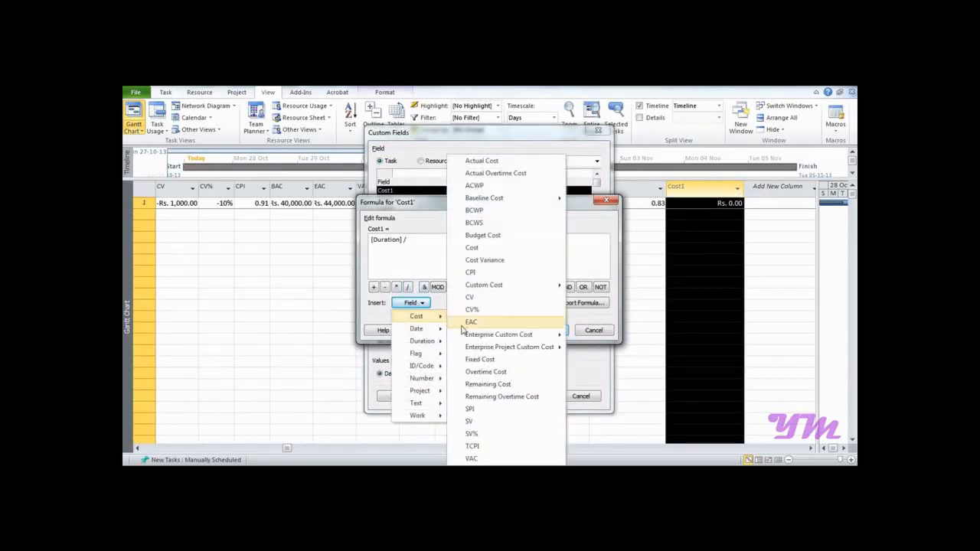
click(470, 409)
click(549, 330)
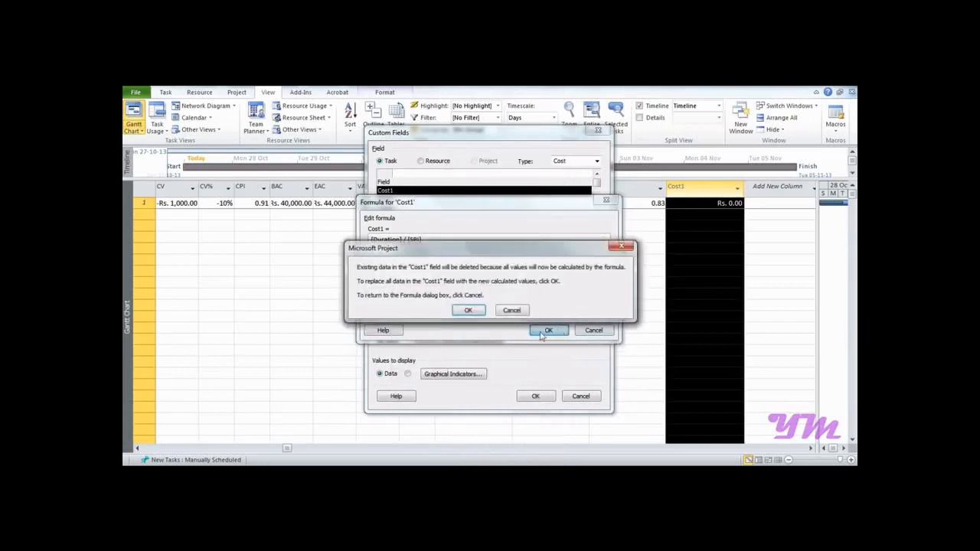
click(468, 311)
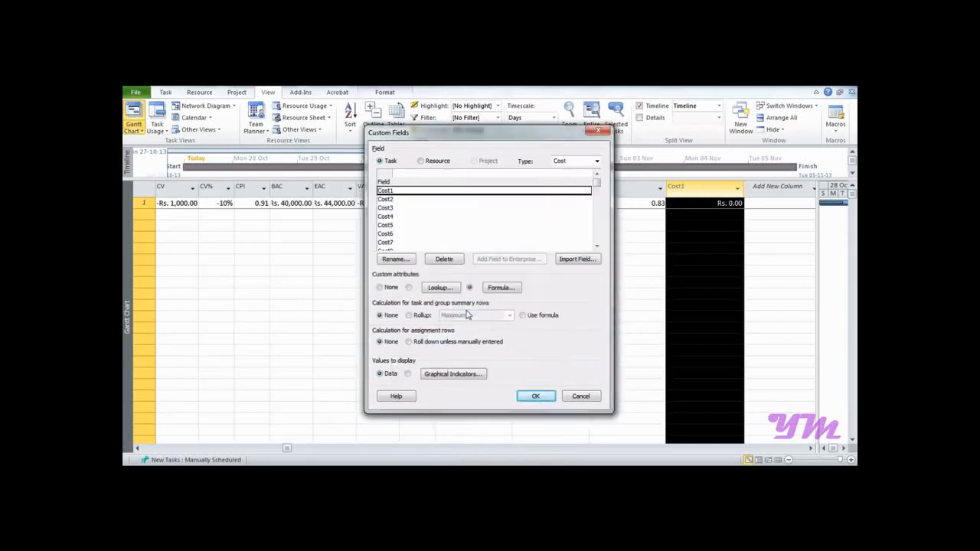
click(533, 395)
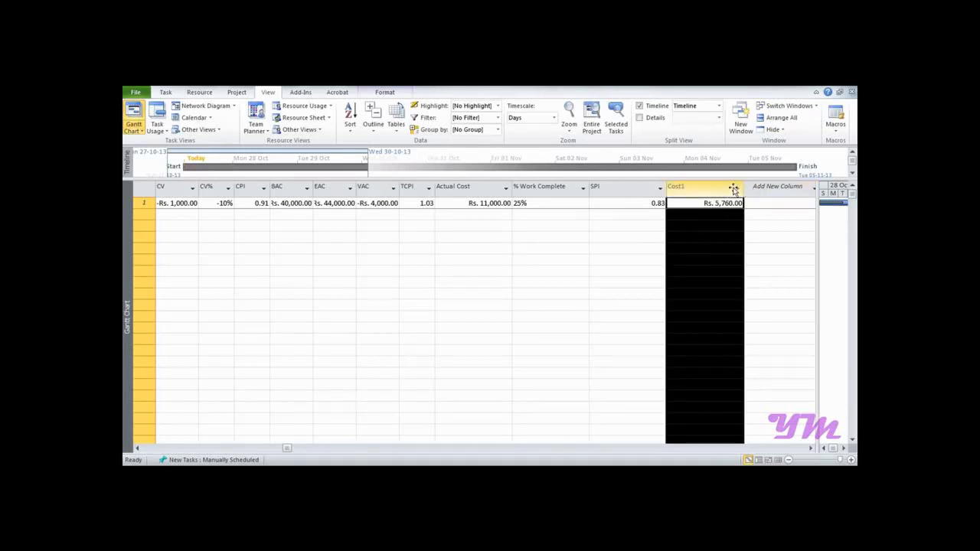
Add a Duration2 column after Cost1.
click(814, 190)
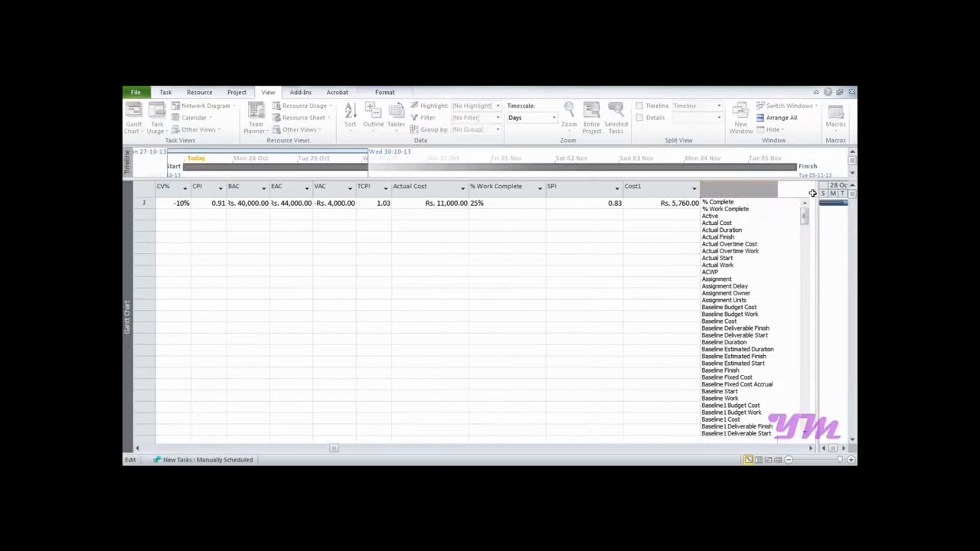
text(date1)
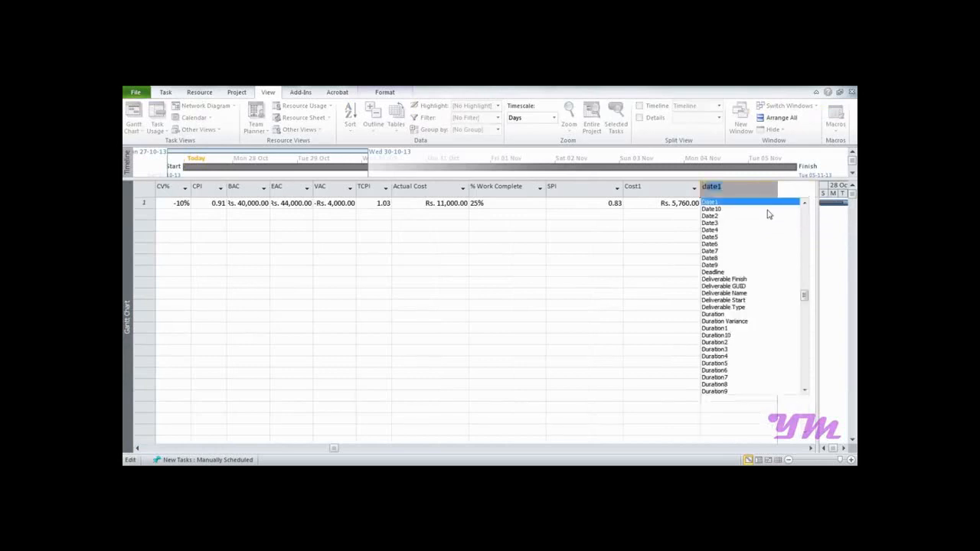
click(715, 343)
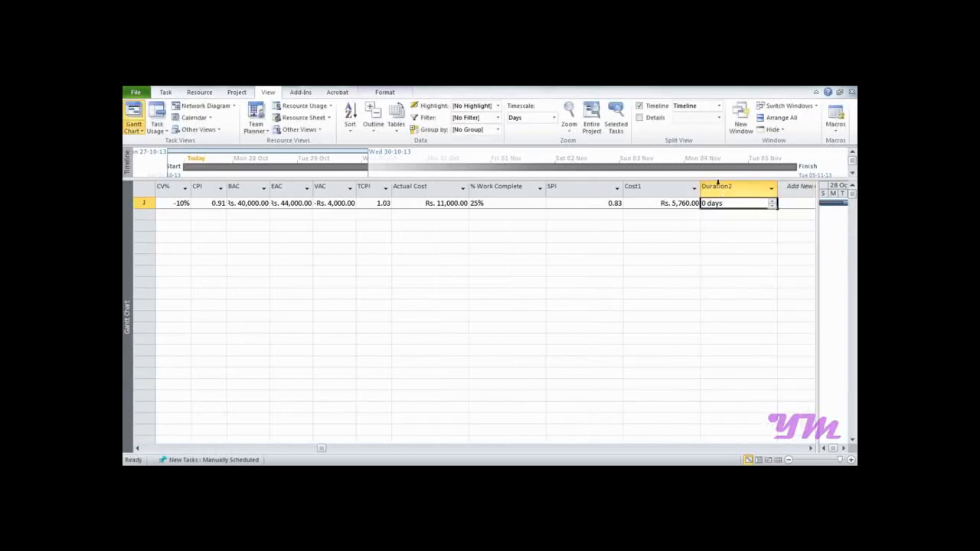
Rename the Duration2 custom field to Forecast Duration.
right_click(717, 184)
click(739, 320)
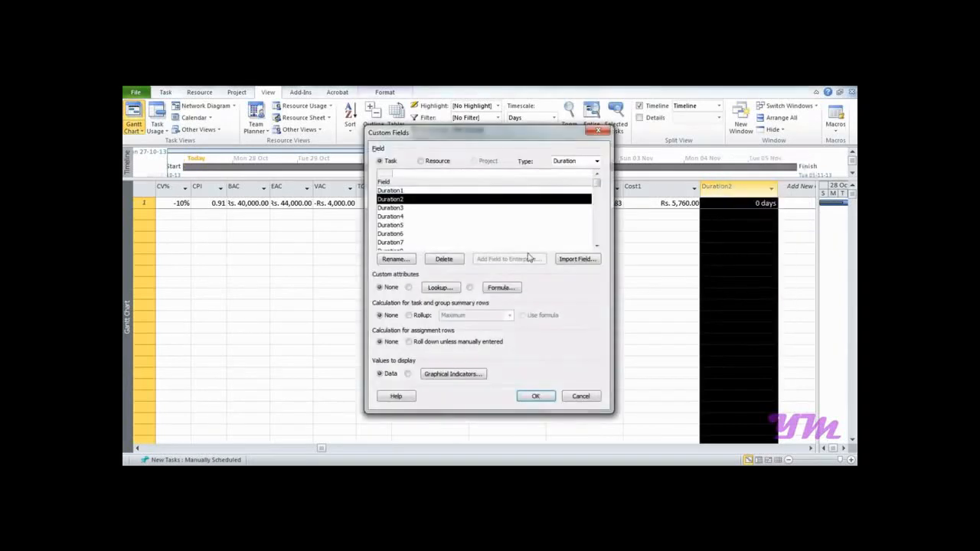
click(405, 175)
text(F)
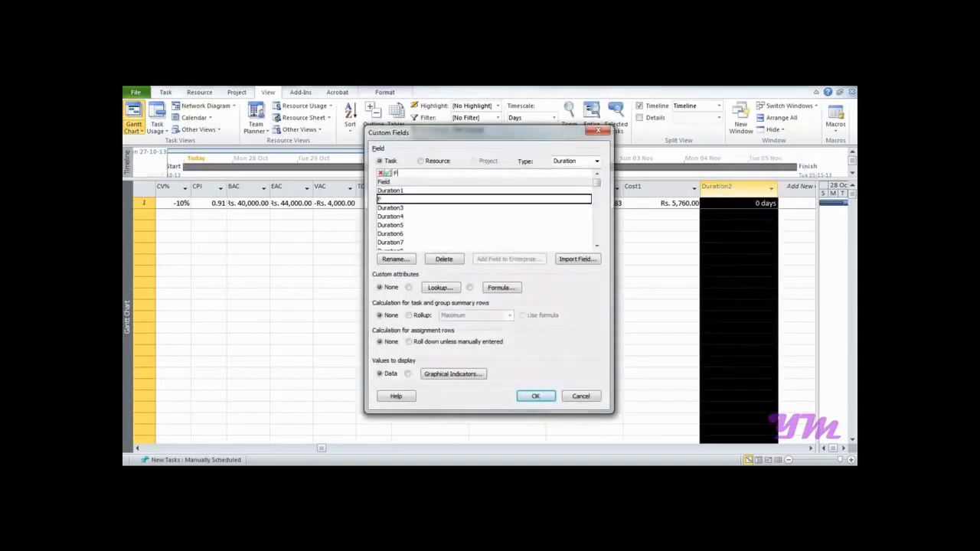
text(orecast)
Define the Forecast Duration custom field with the formula [Duration] / [SPI], accepting replacement of its existing data.
click(499, 288)
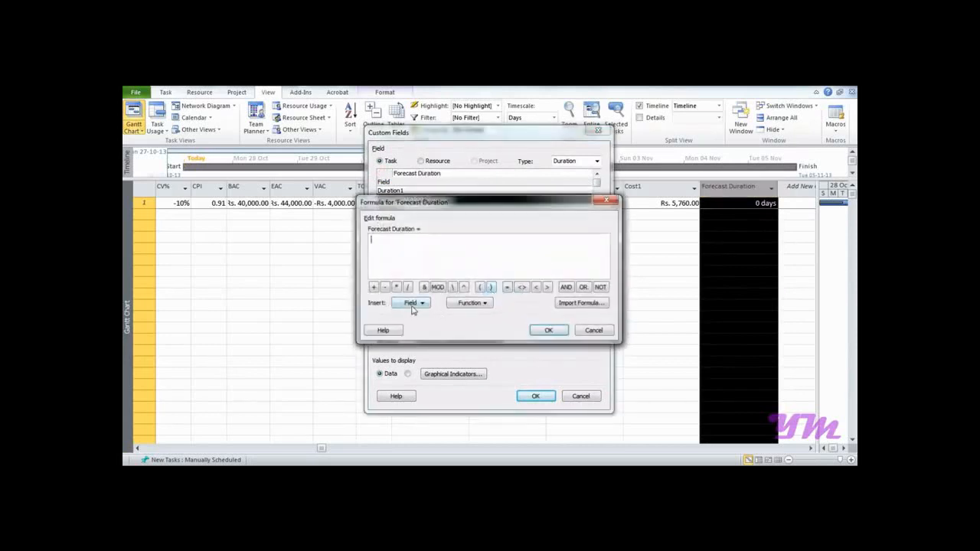
click(412, 306)
mouse_move(429, 340)
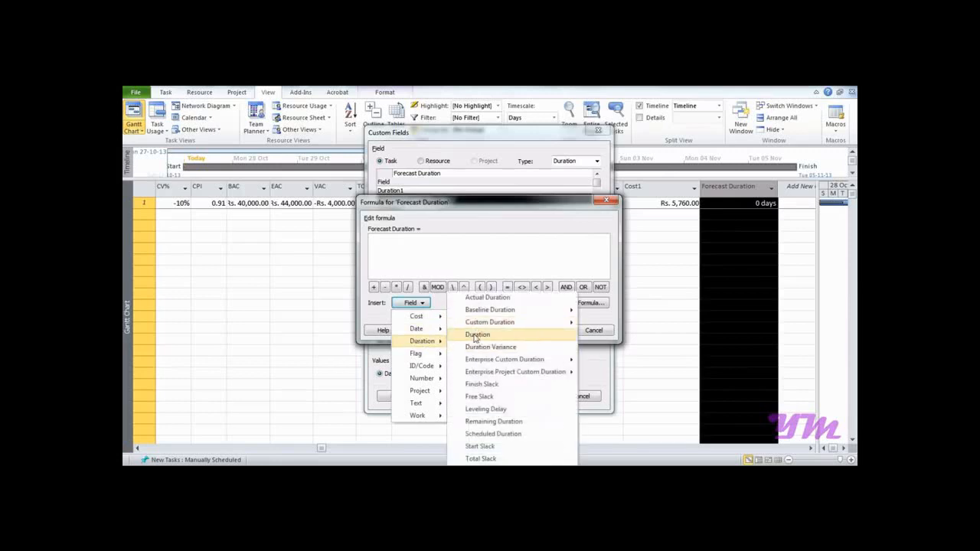
click(476, 336)
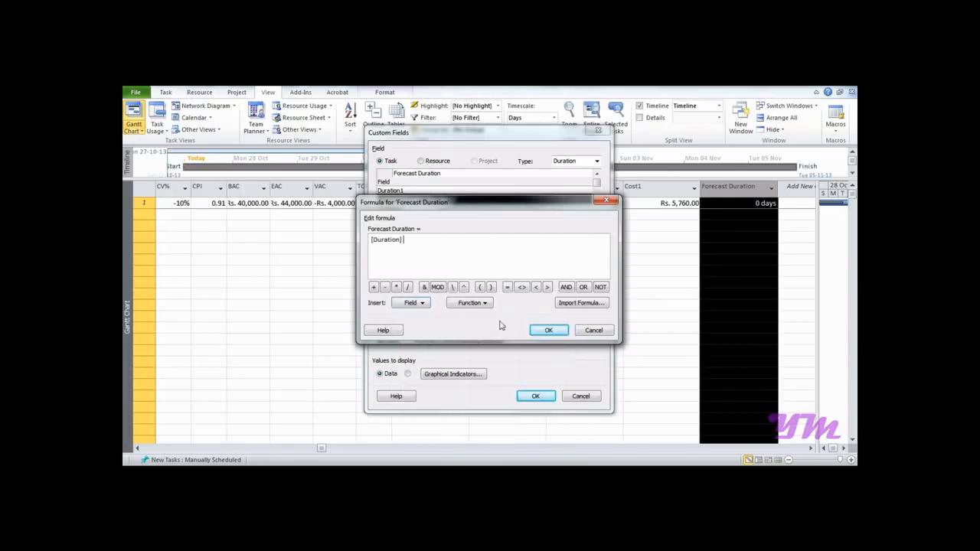
click(412, 303)
mouse_move(420, 320)
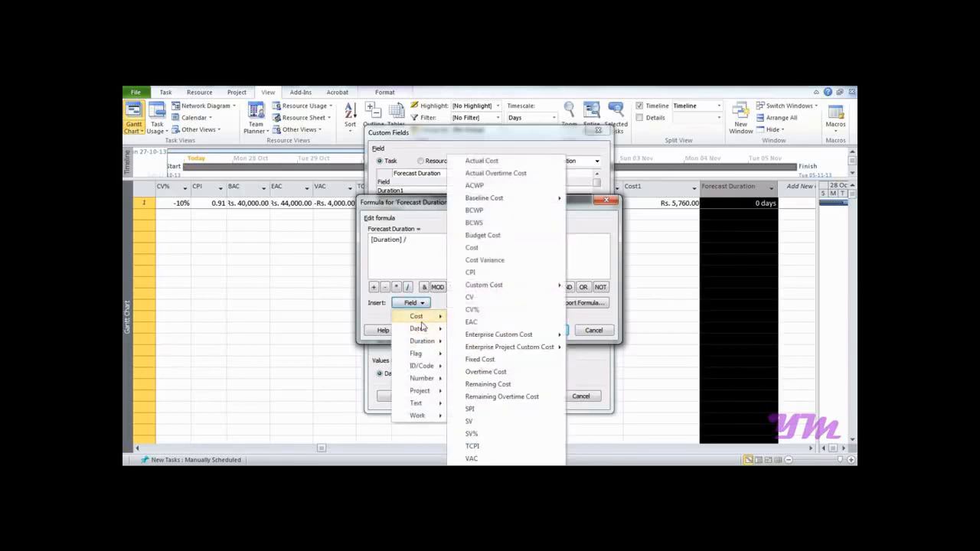
click(487, 410)
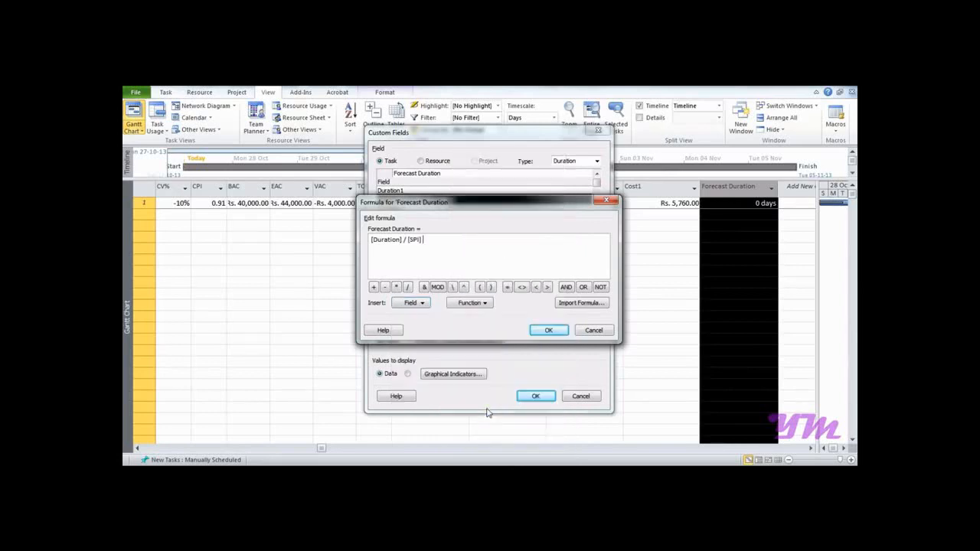
click(548, 330)
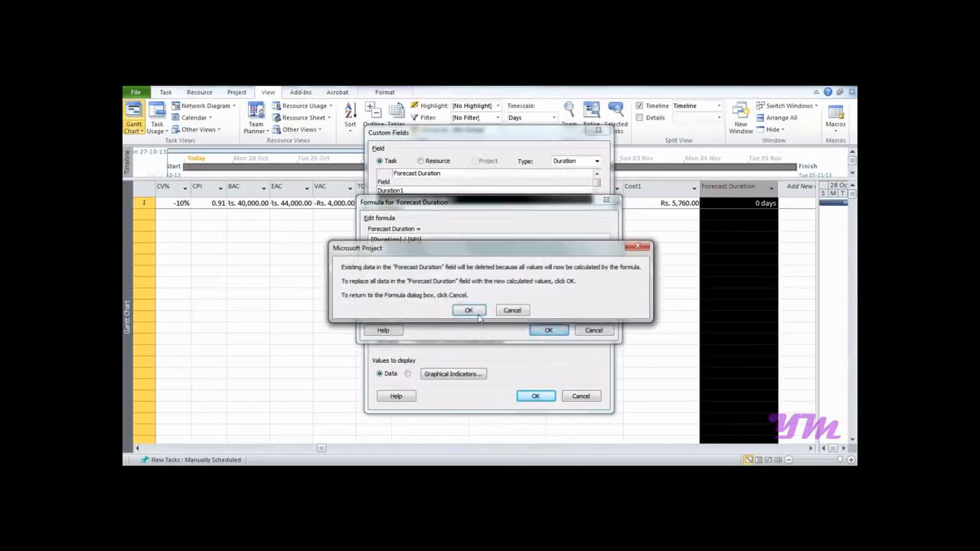
click(468, 310)
click(536, 396)
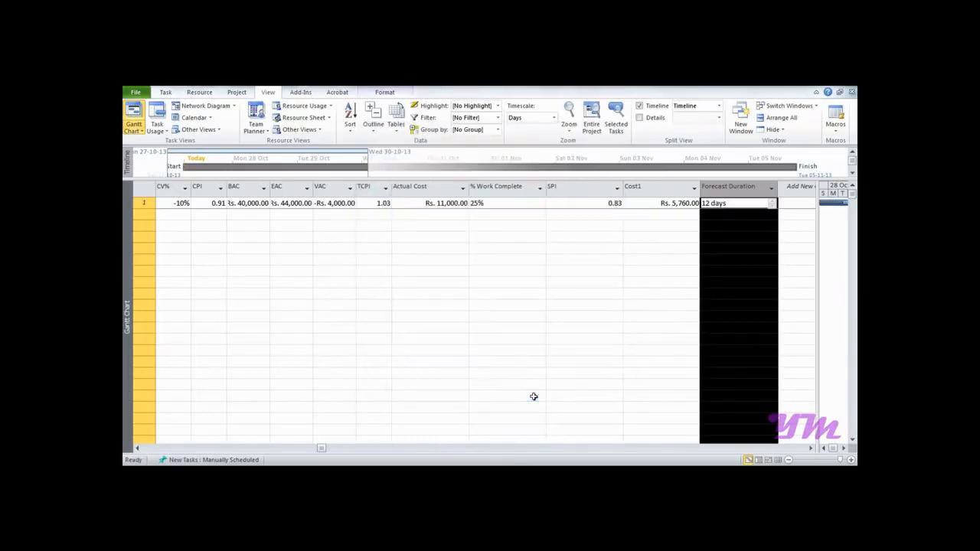
click(716, 205)
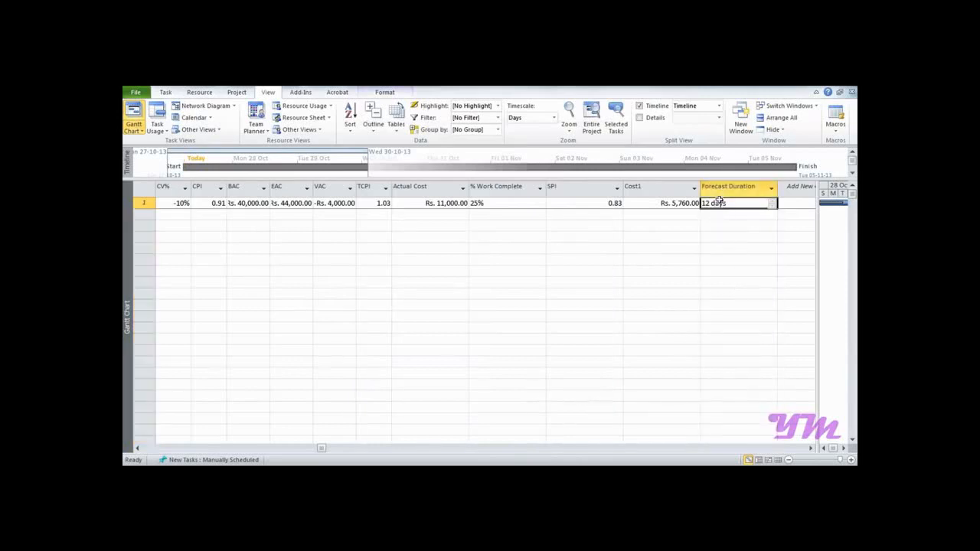
click(715, 186)
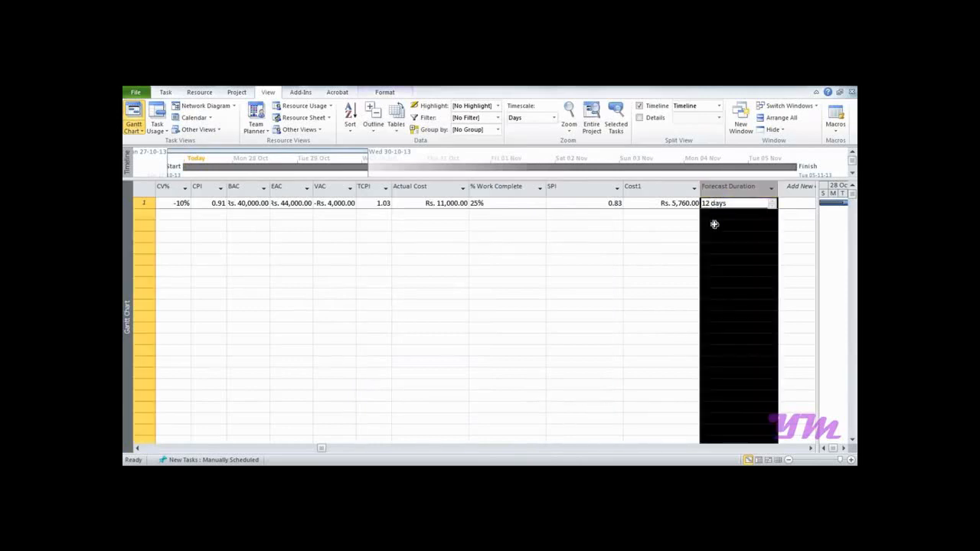
click(715, 224)
click(715, 204)
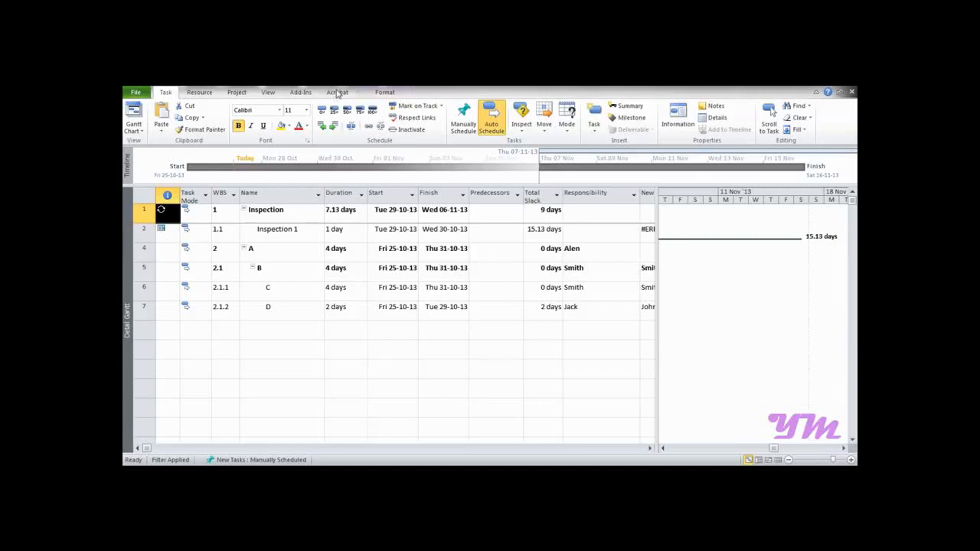
click(237, 92)
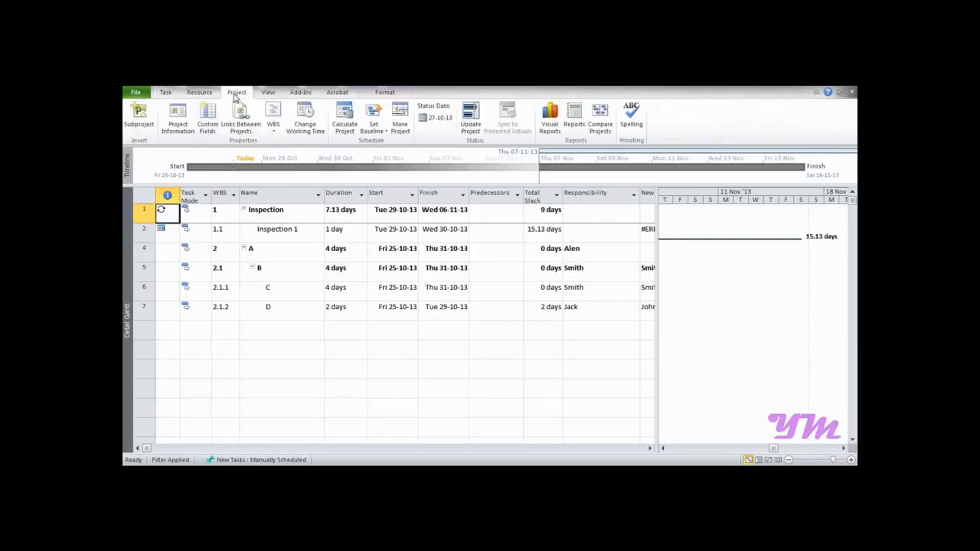
click(268, 92)
click(295, 93)
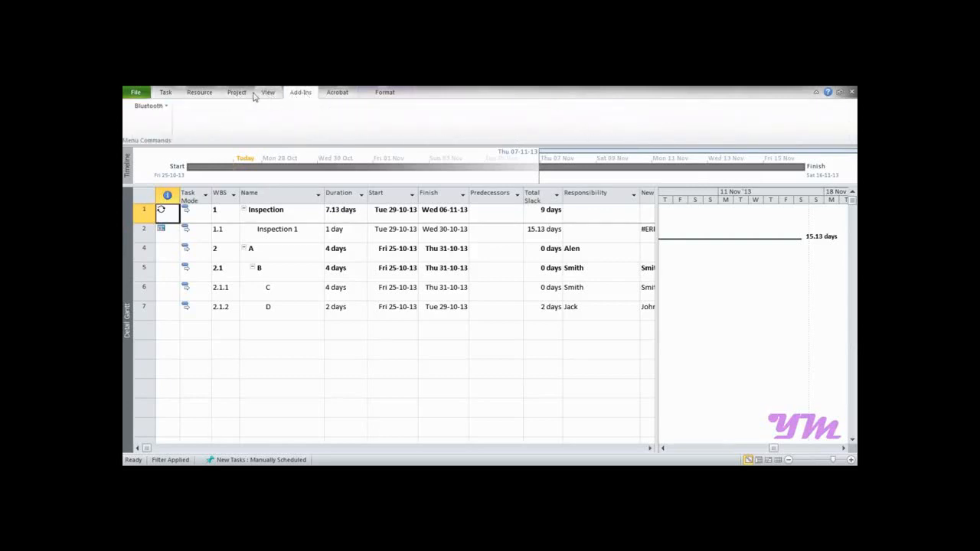
click(246, 92)
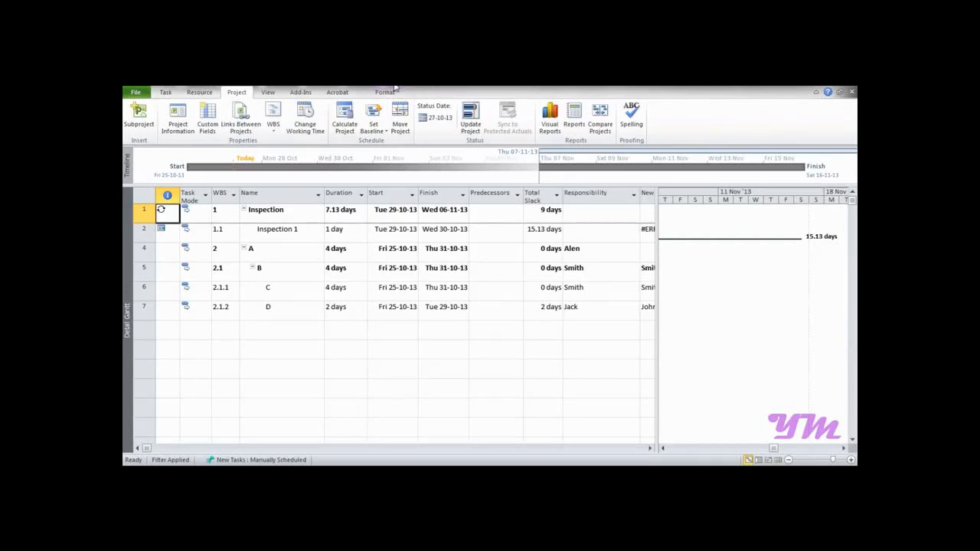
Add a new custom tab after Project in the ribbon customization options.
click(135, 93)
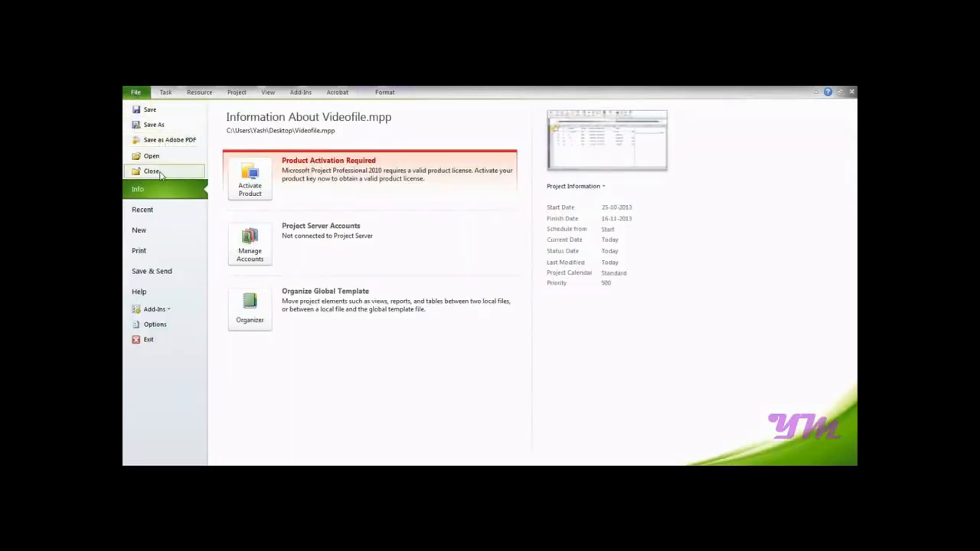
click(155, 324)
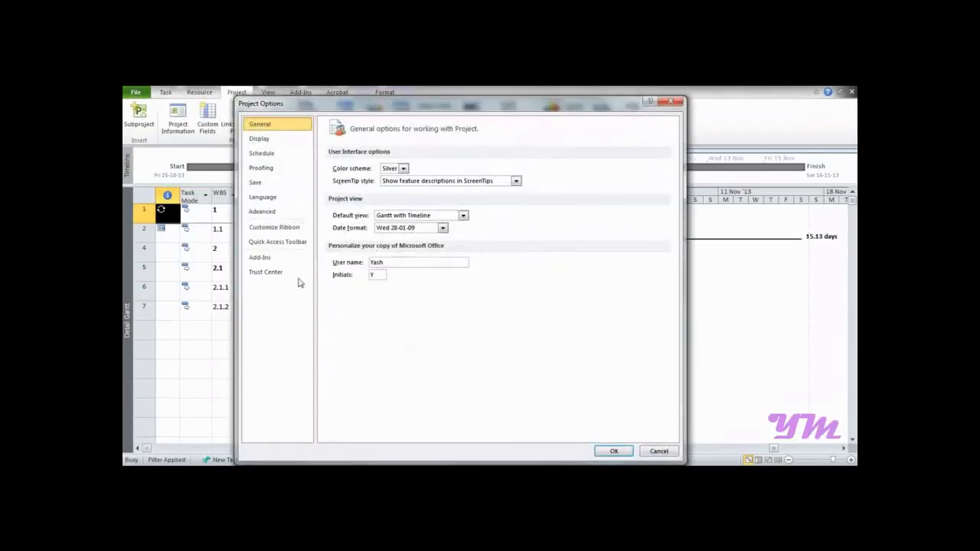
click(279, 228)
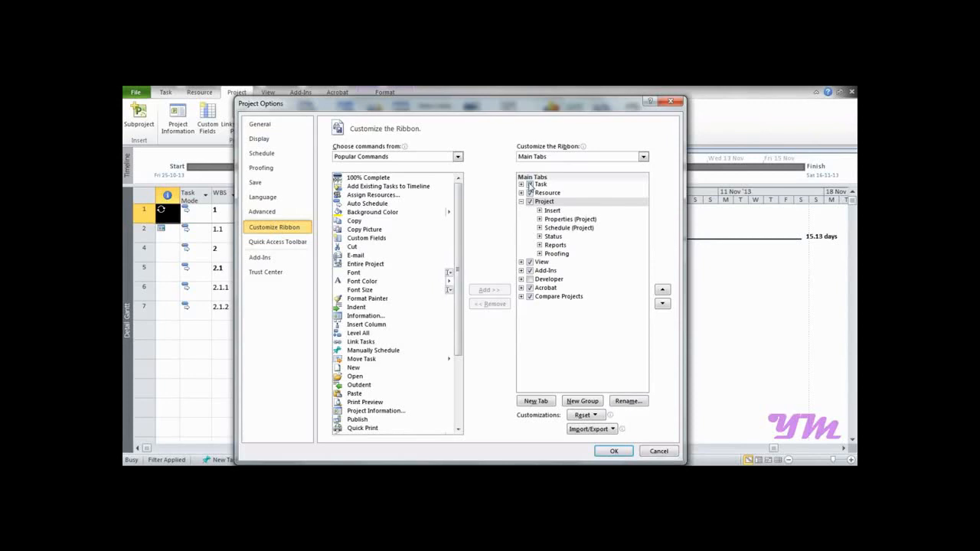
drag(519, 110, 520, 160)
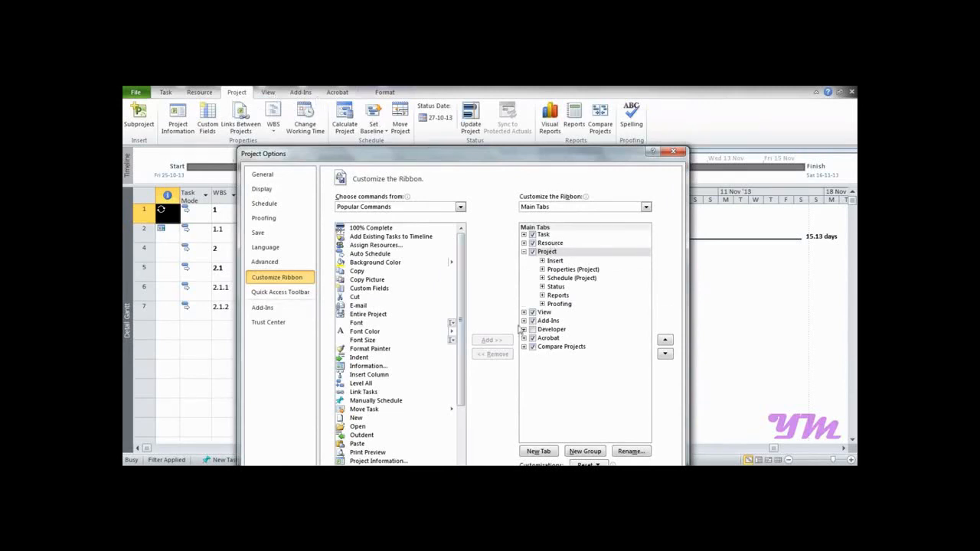
click(523, 252)
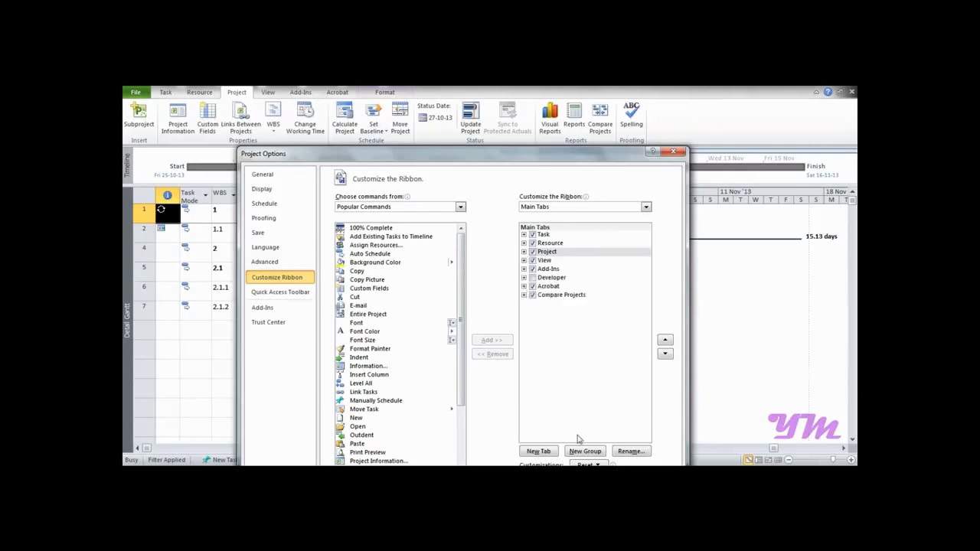
click(538, 451)
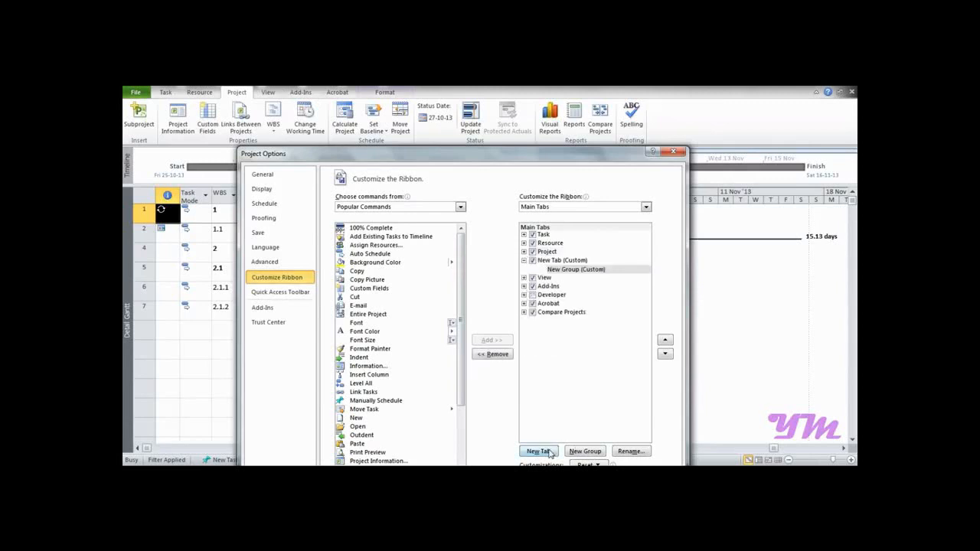
Rename the new custom ribbon tab to My Useful tabs.
click(630, 451)
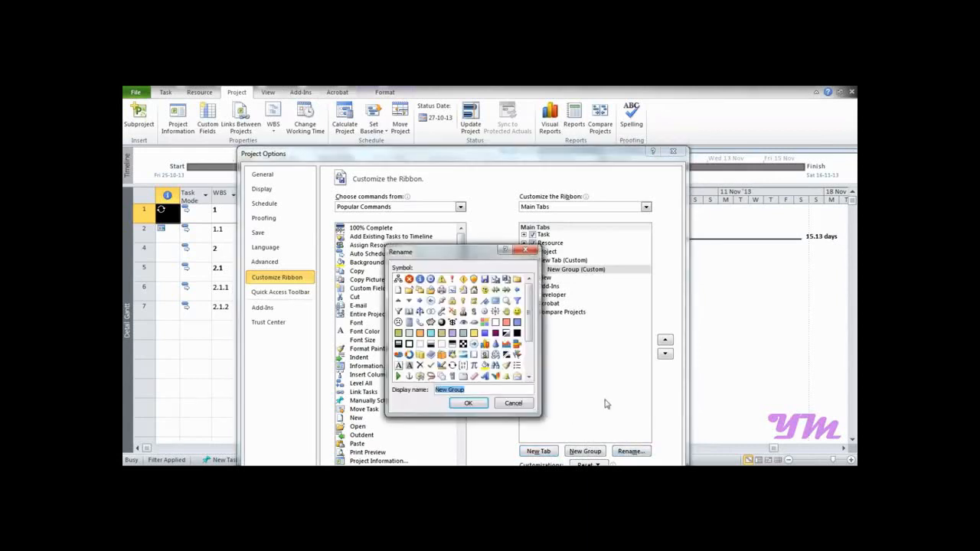
click(529, 251)
click(546, 261)
click(630, 450)
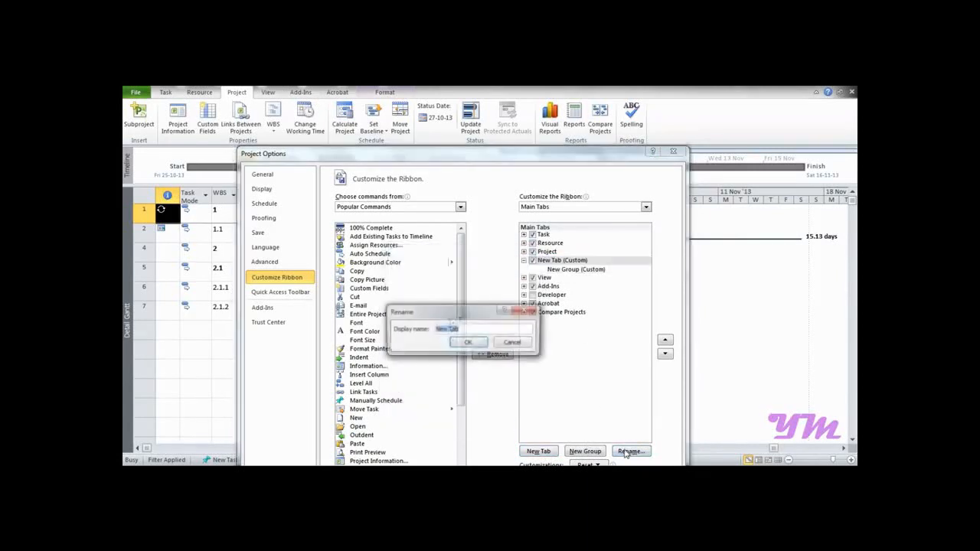
text(My Useful)
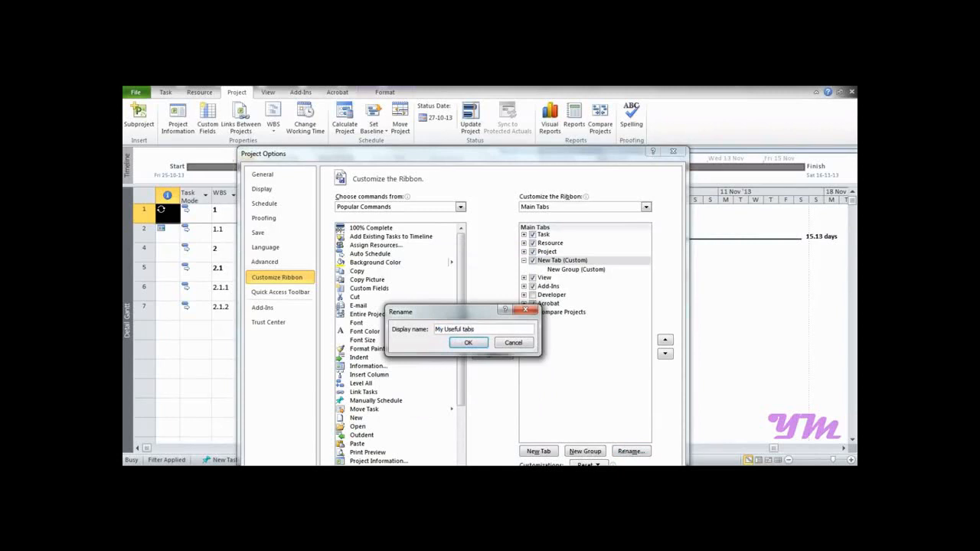
click(470, 343)
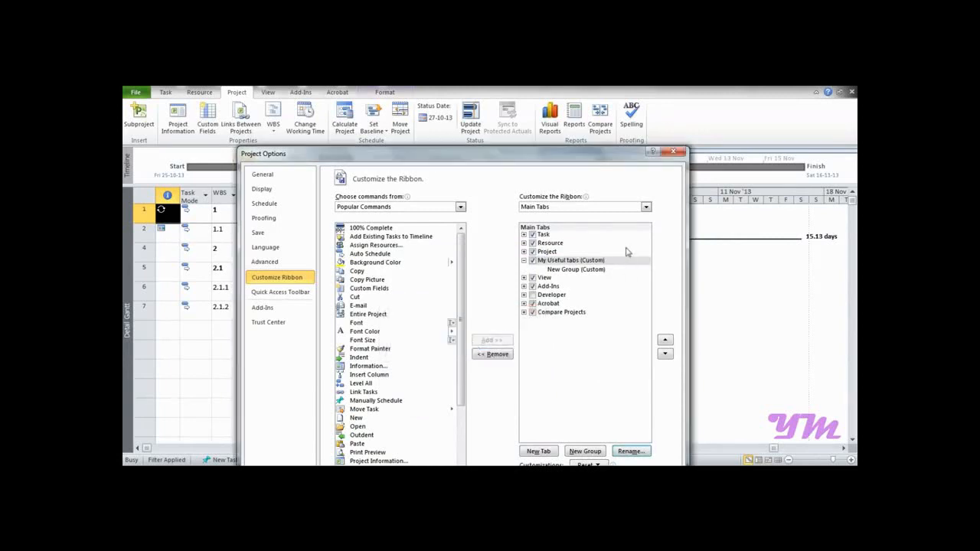
Add the Auto Schedule, Move Task and Outdent commands to the new group of the My Useful tabs ribbon tab.
click(561, 271)
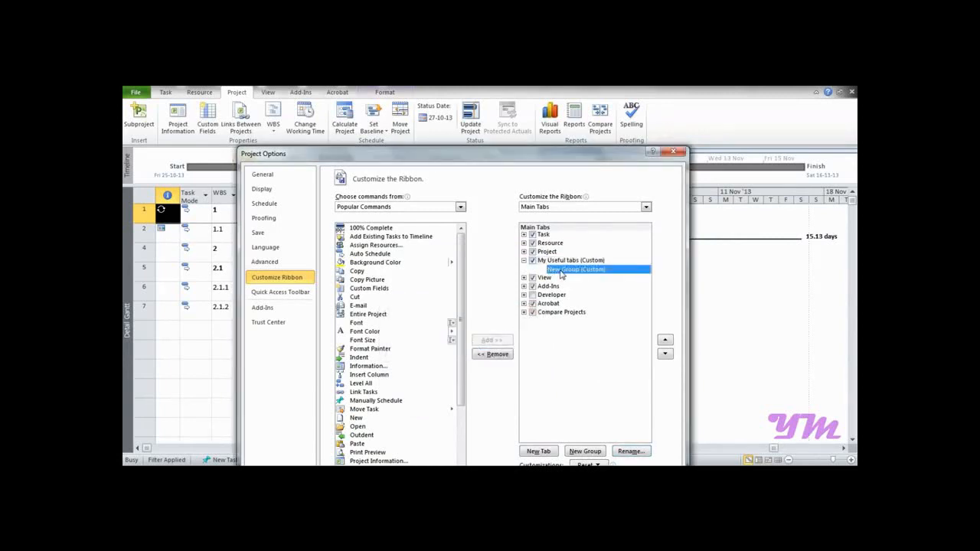
click(383, 254)
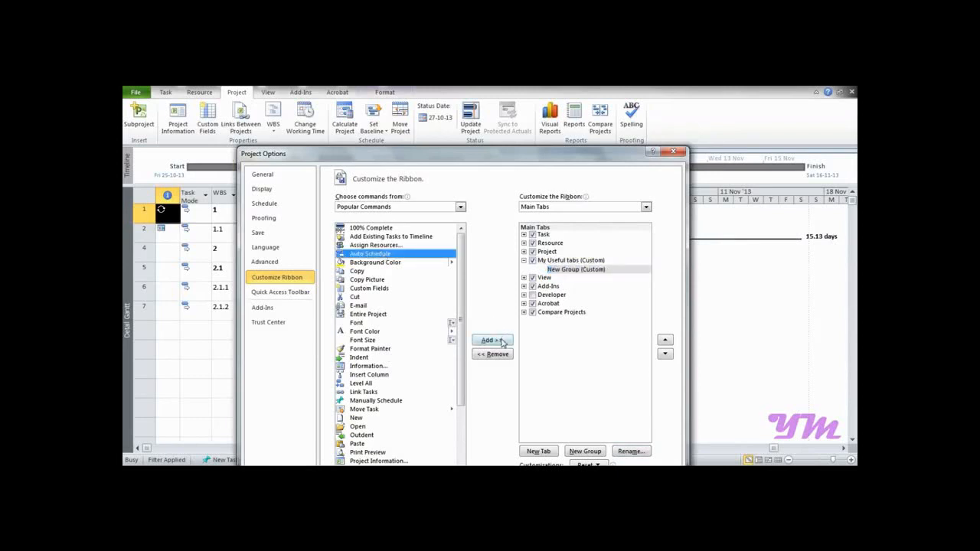
click(549, 271)
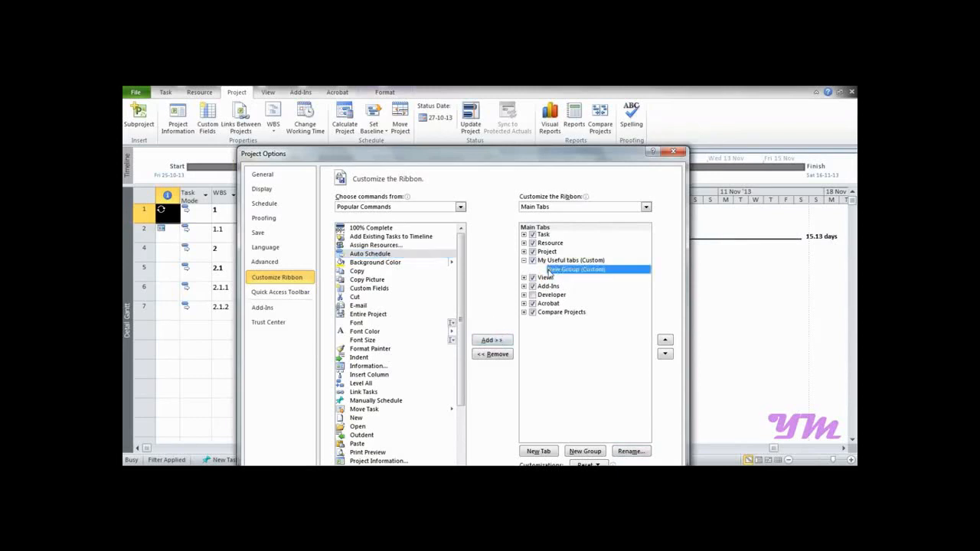
click(401, 255)
click(488, 340)
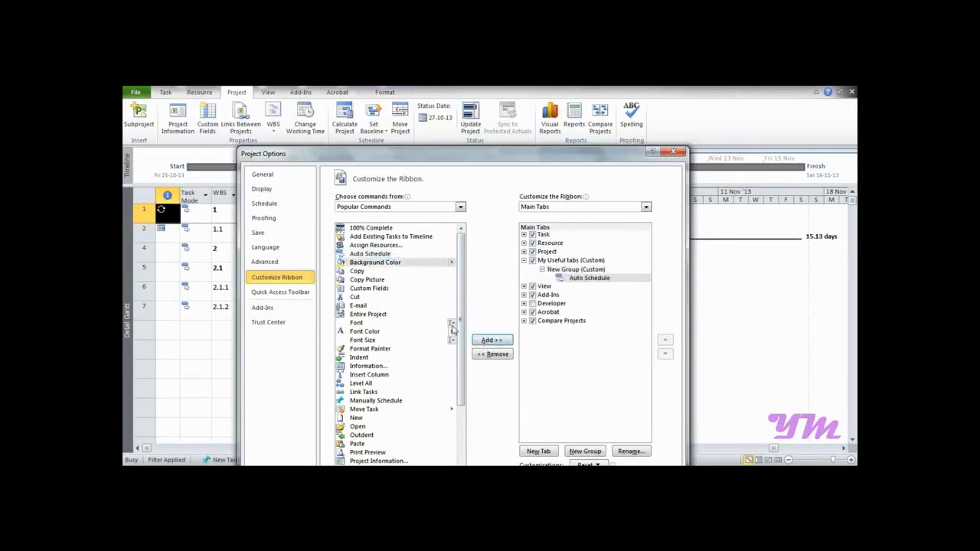
click(367, 410)
click(492, 340)
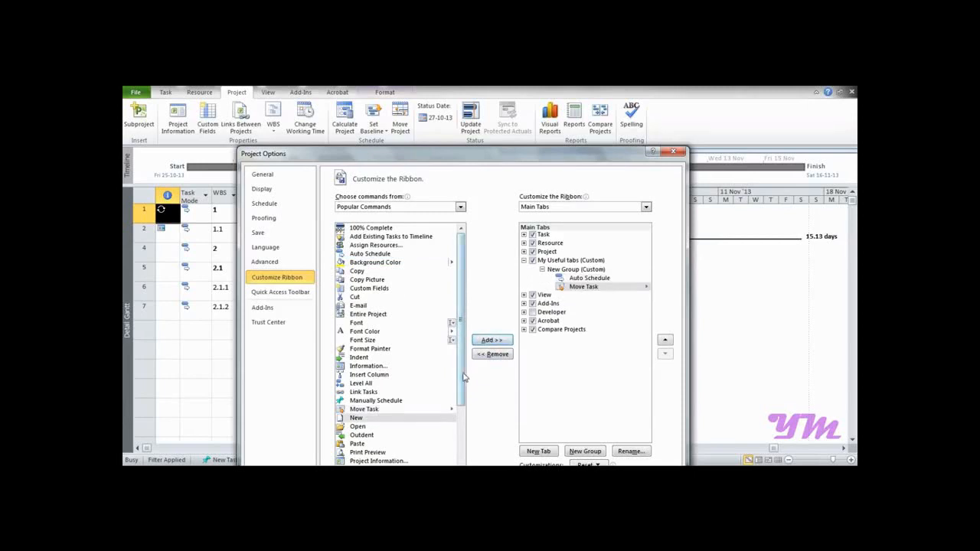
drag(462, 376, 457, 460)
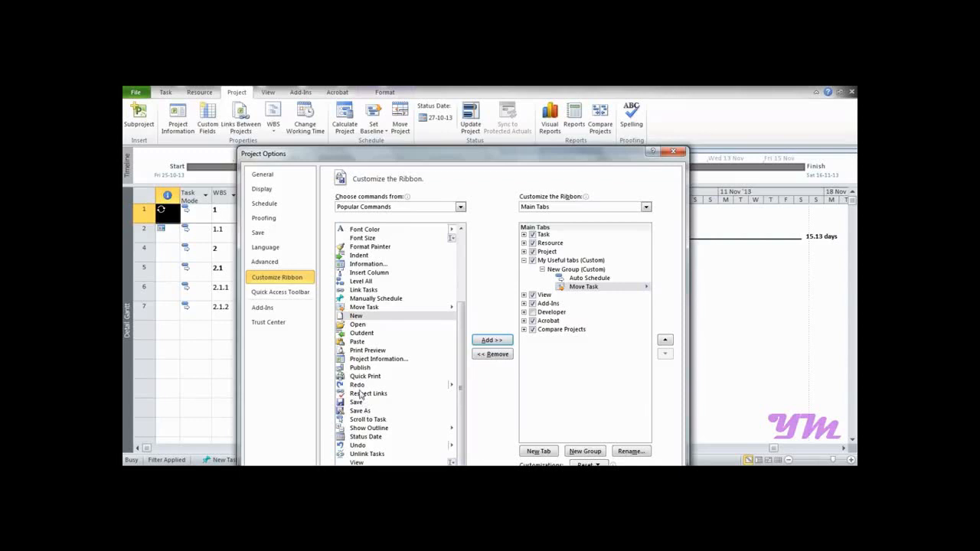
click(361, 333)
click(498, 341)
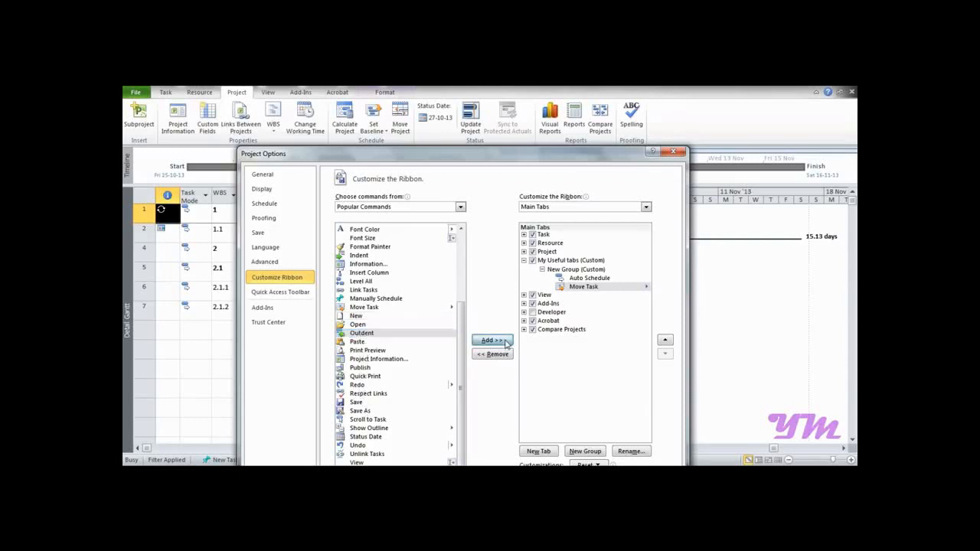
Apply the ribbon customization and display the commands of My Useful tabs.
drag(535, 155, 542, 98)
click(601, 442)
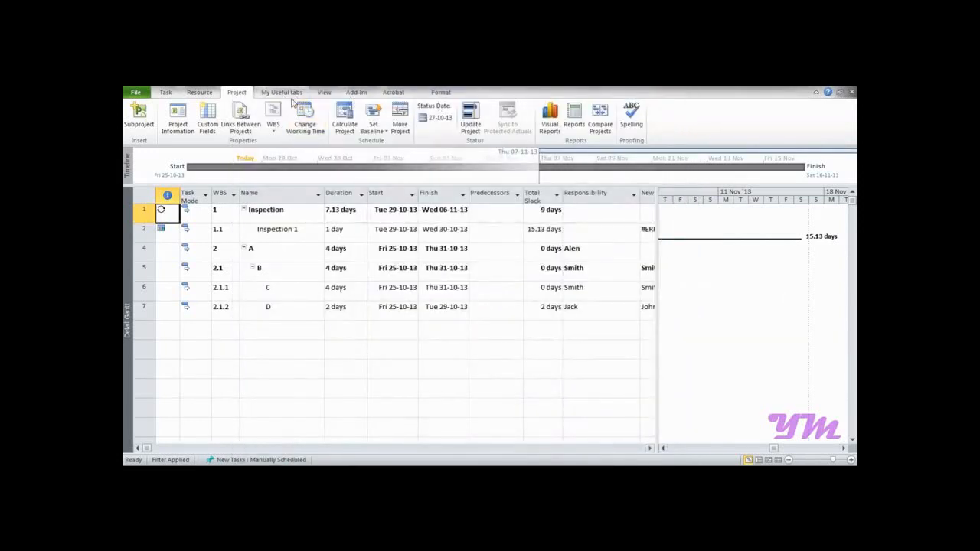
click(292, 94)
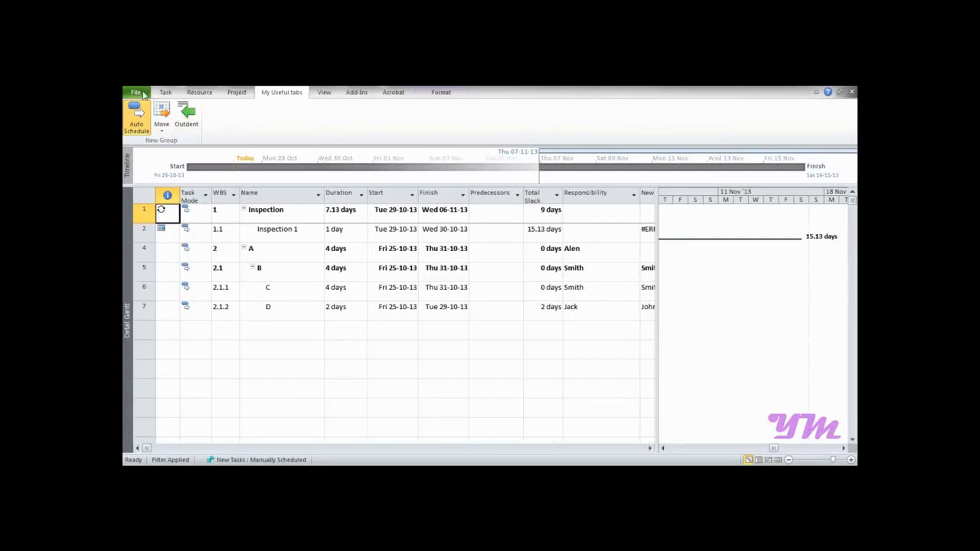
Remove the custom My Useful tabs tab from the ribbon and apply the customization.
click(144, 93)
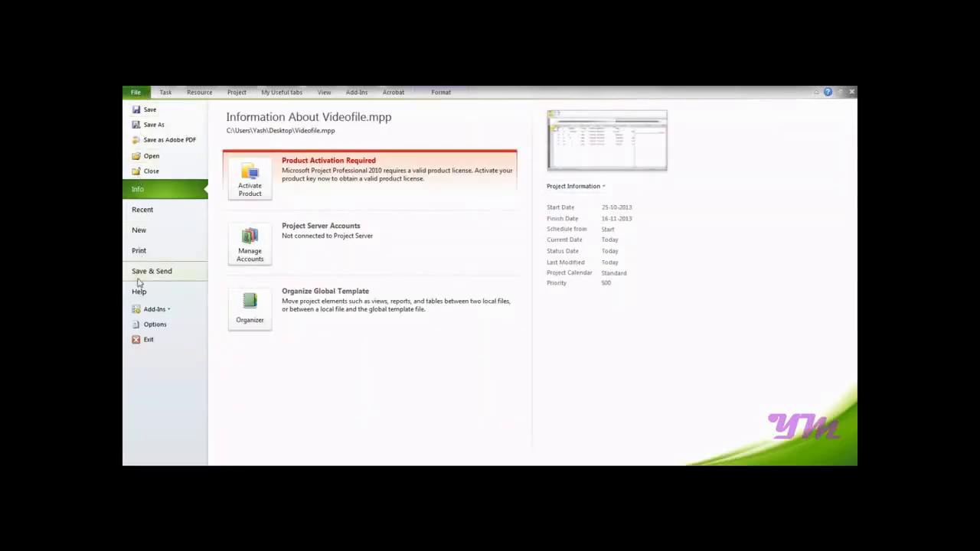
click(146, 328)
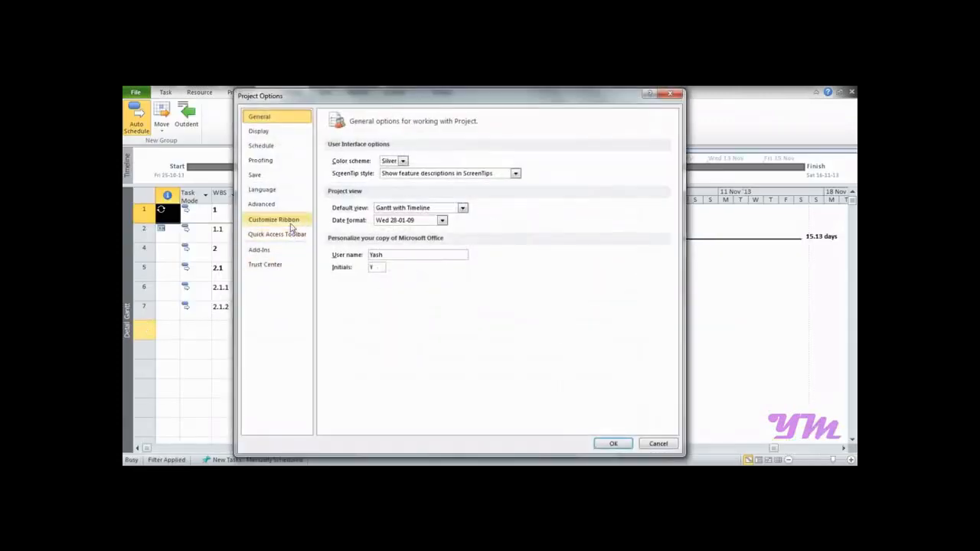
click(290, 222)
click(521, 202)
click(544, 205)
right_click(546, 210)
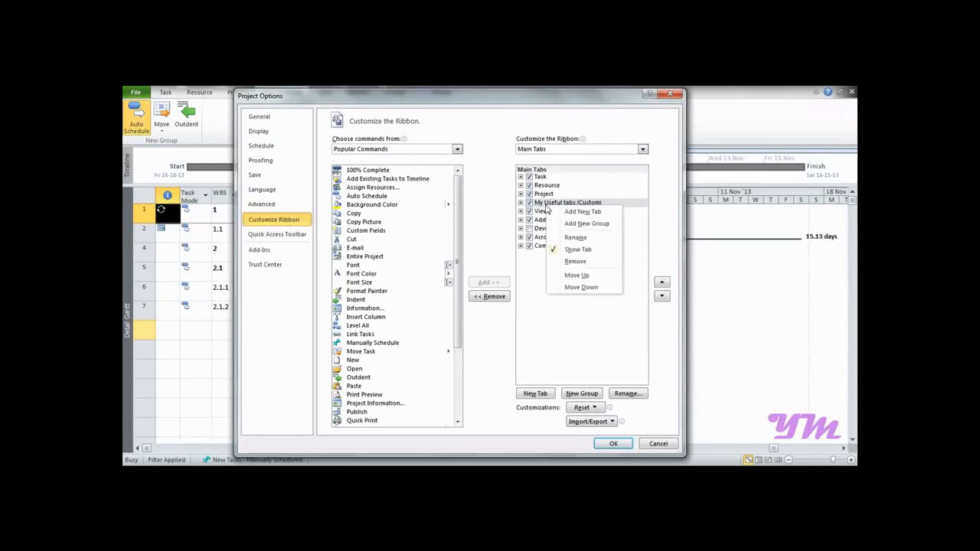
click(574, 261)
click(613, 443)
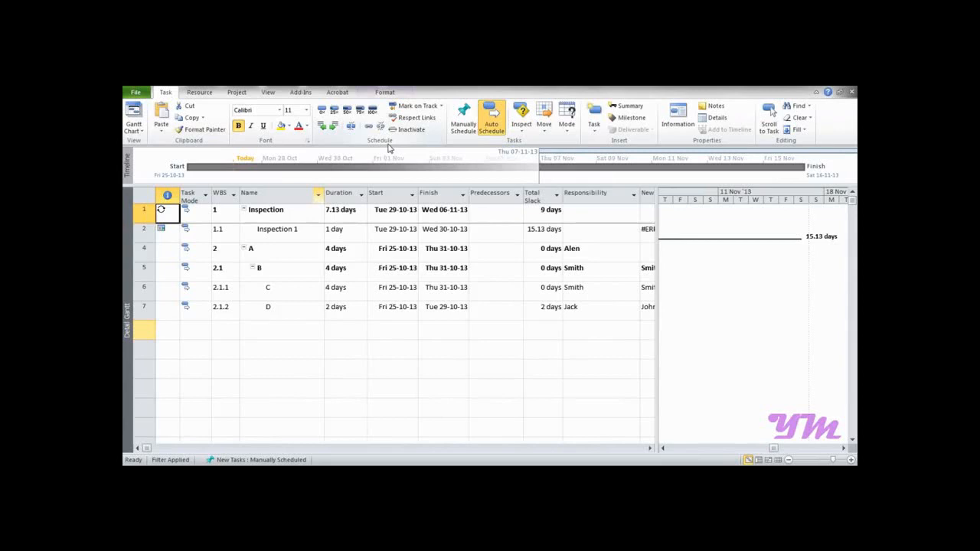
click(135, 95)
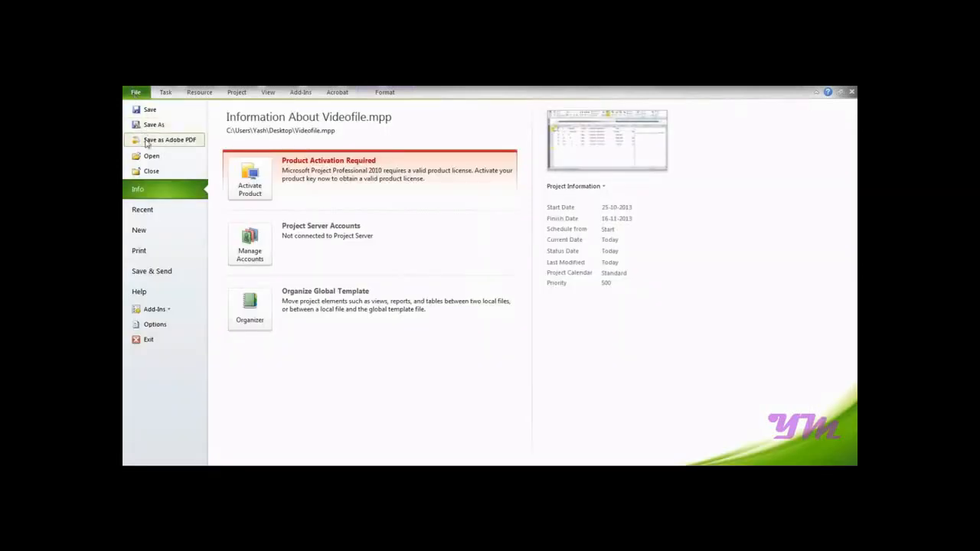
key(Escape)
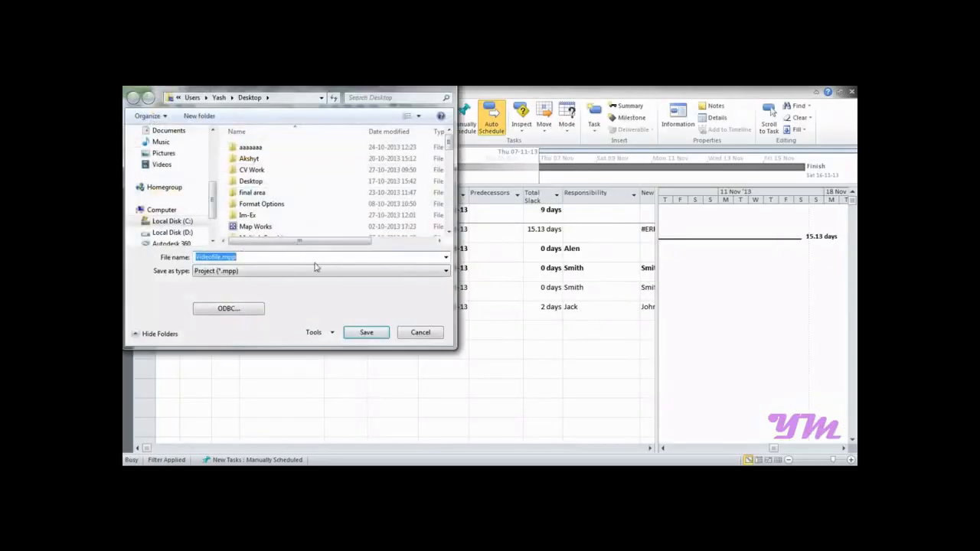
click(322, 273)
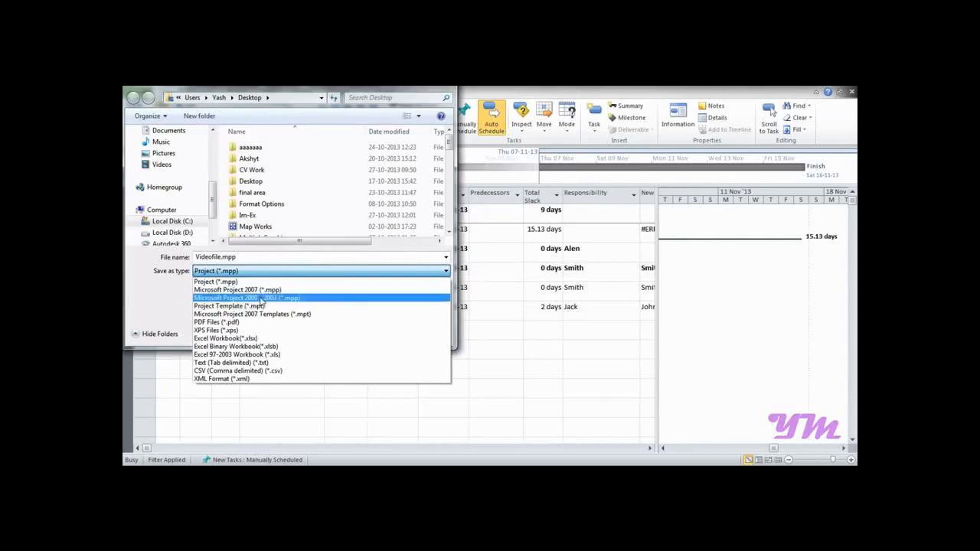
click(440, 86)
click(440, 86)
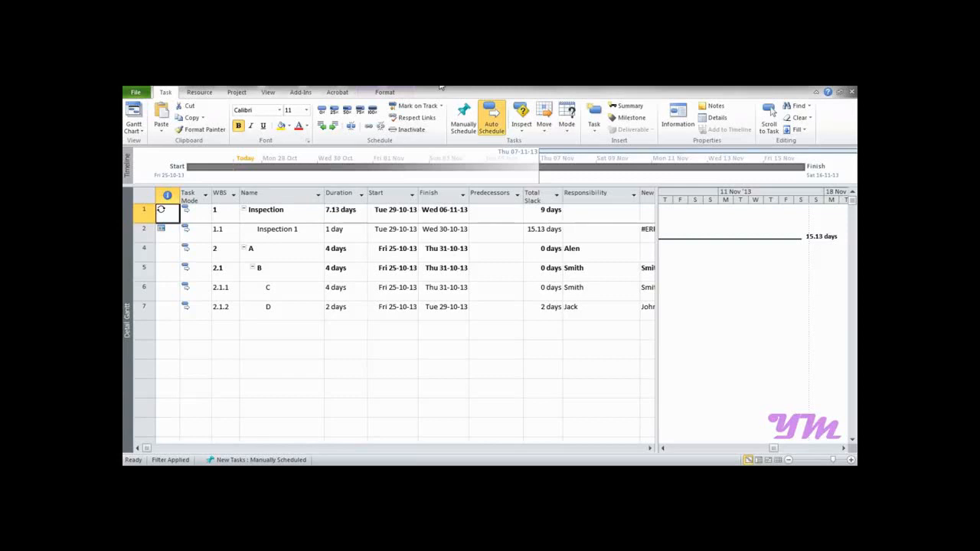
Save the project as the Excel Workbook Videofile.xlsx in the Im-Ex folder on the Desktop, starting the export.
click(137, 94)
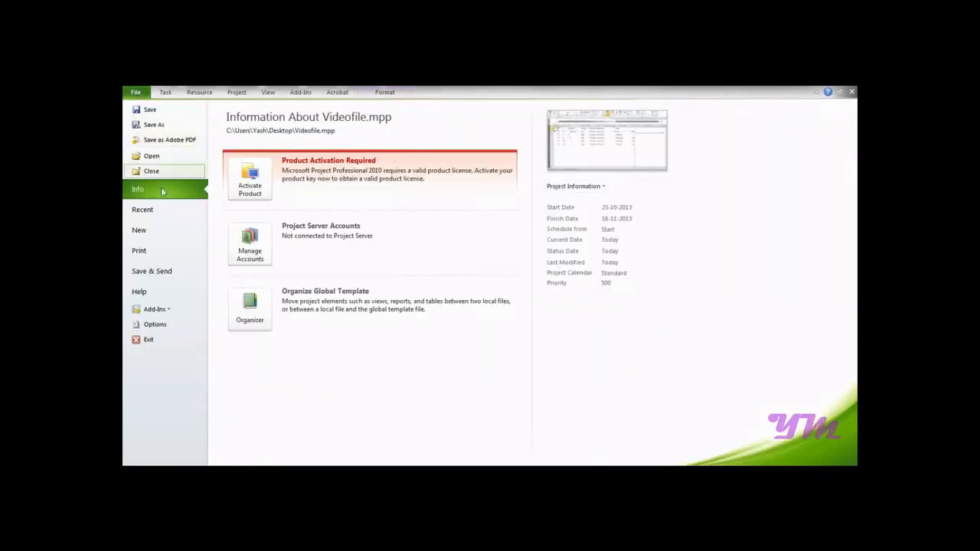
click(153, 125)
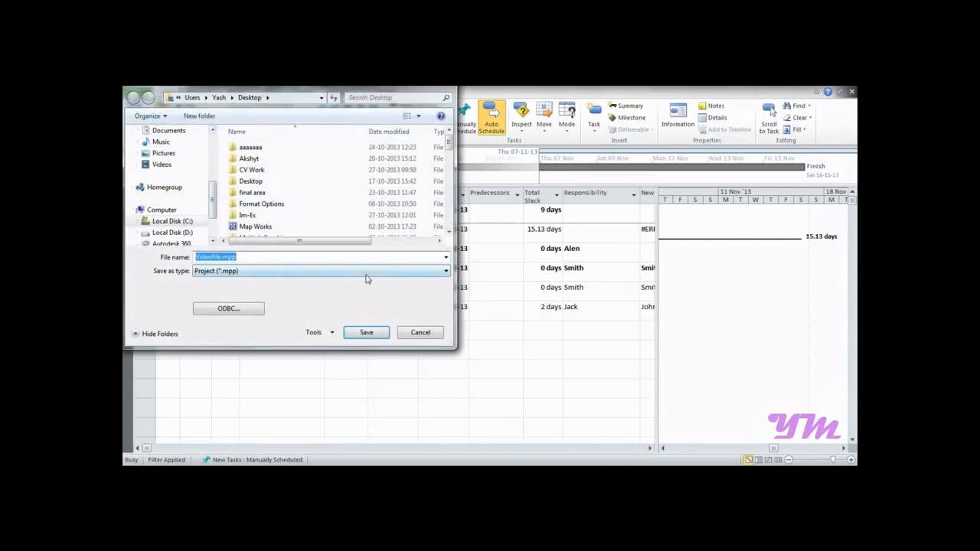
double_click(253, 216)
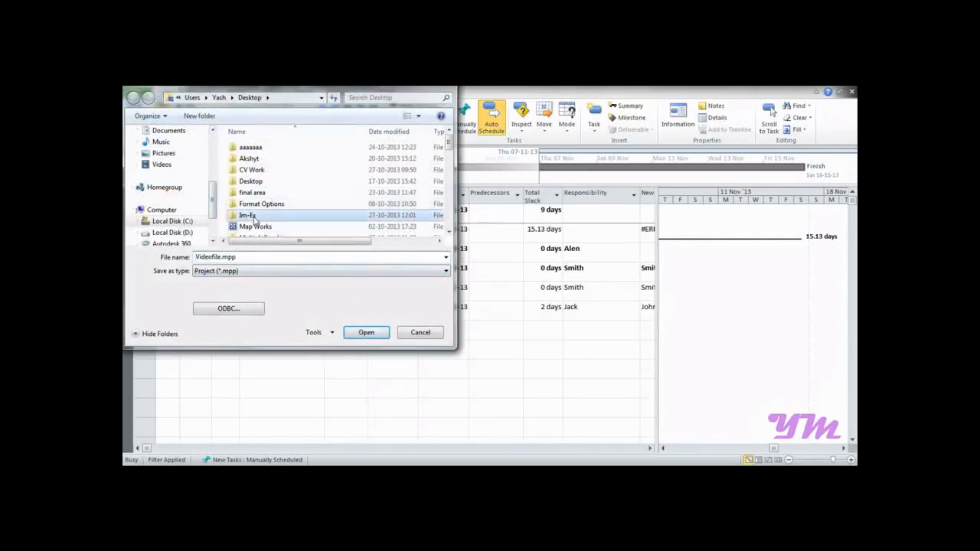
click(273, 272)
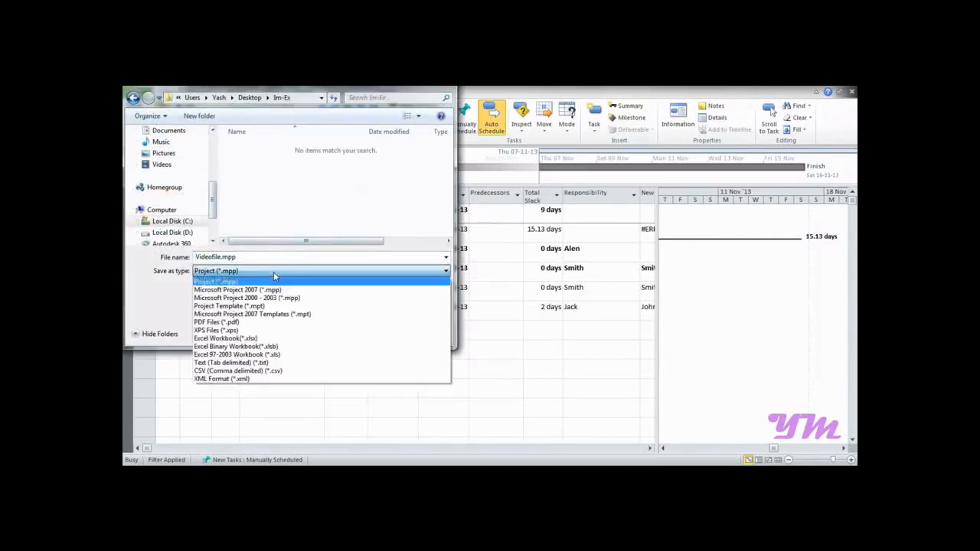
click(260, 338)
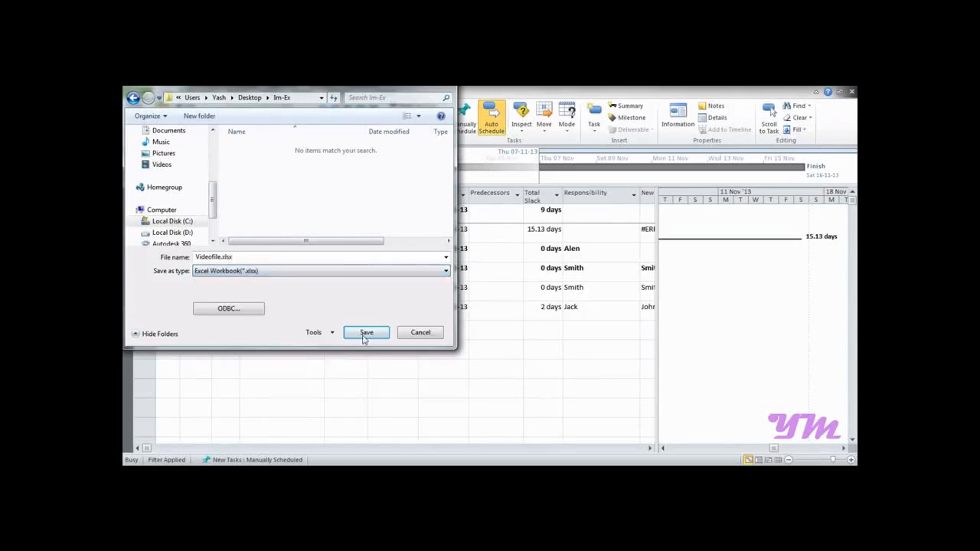
click(366, 334)
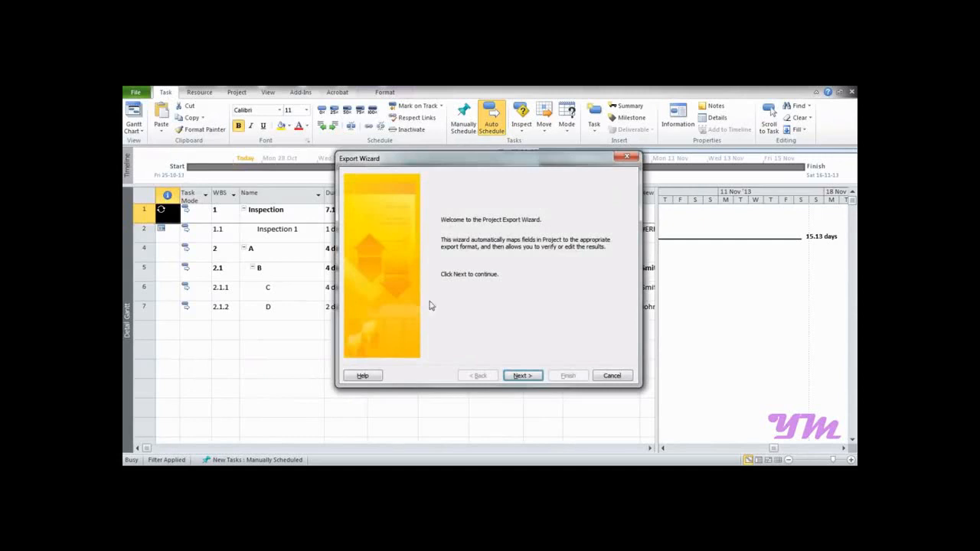
Set the export to selected data with a new map, including only Tasks data and keeping headers.
click(524, 376)
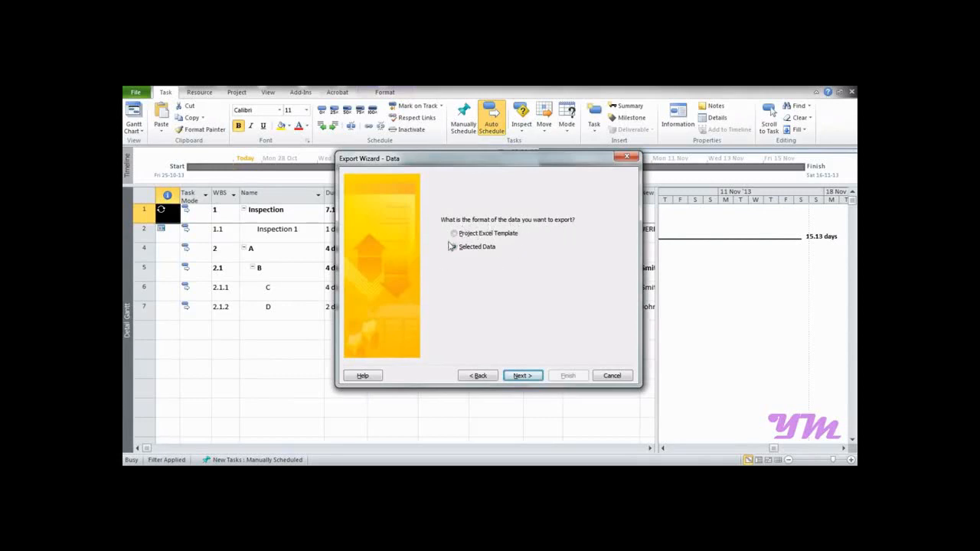
click(520, 377)
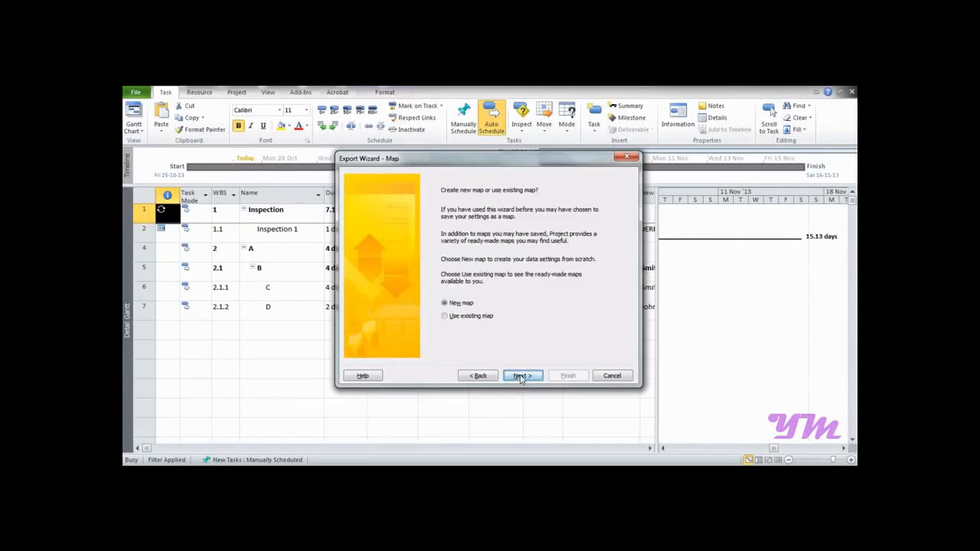
click(463, 303)
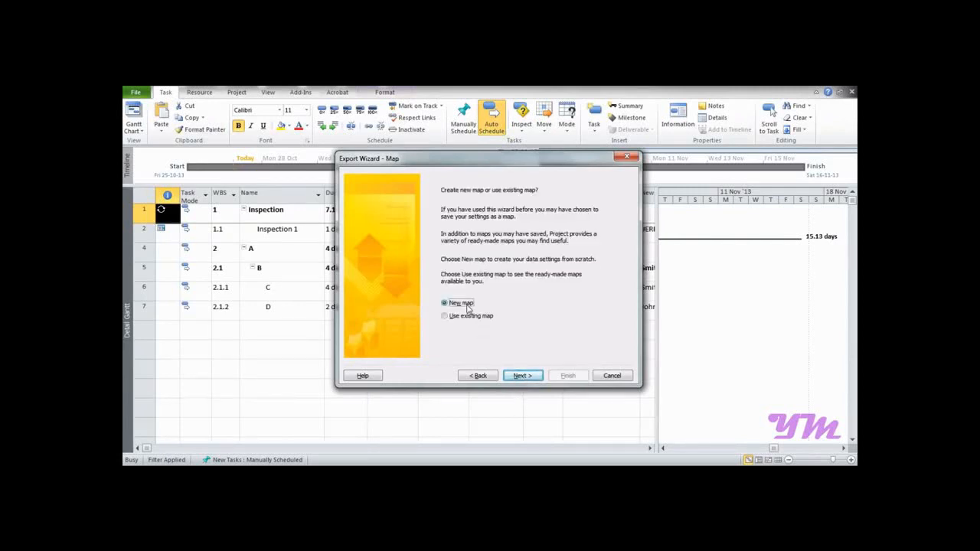
click(522, 376)
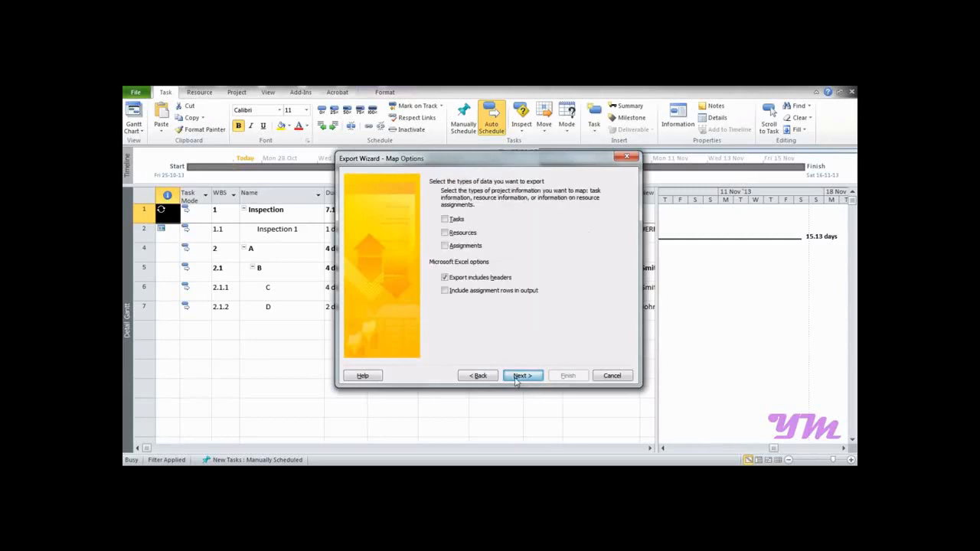
click(445, 220)
click(445, 234)
click(445, 234)
click(520, 376)
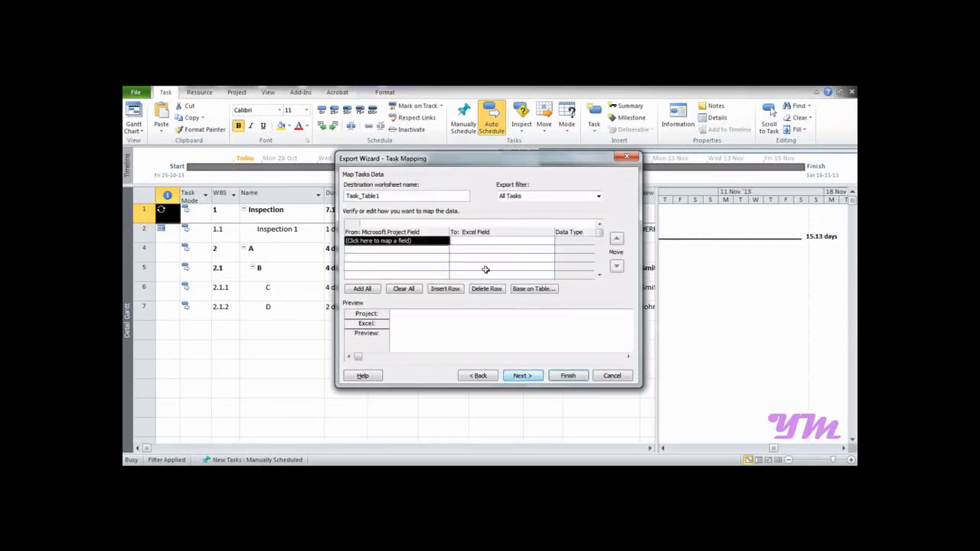
Map the Name, Duration and Predecessors fields for all tasks and finish the export.
click(438, 242)
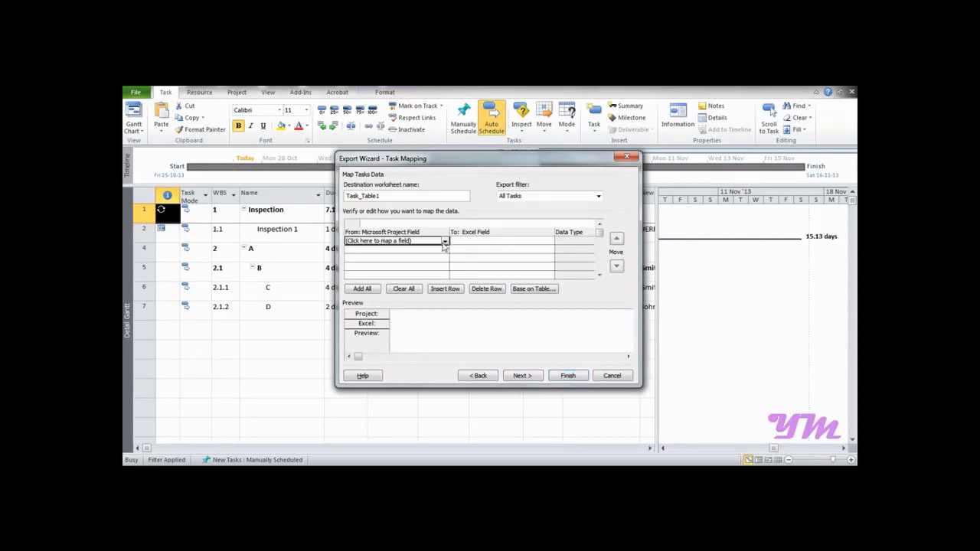
text(Name)
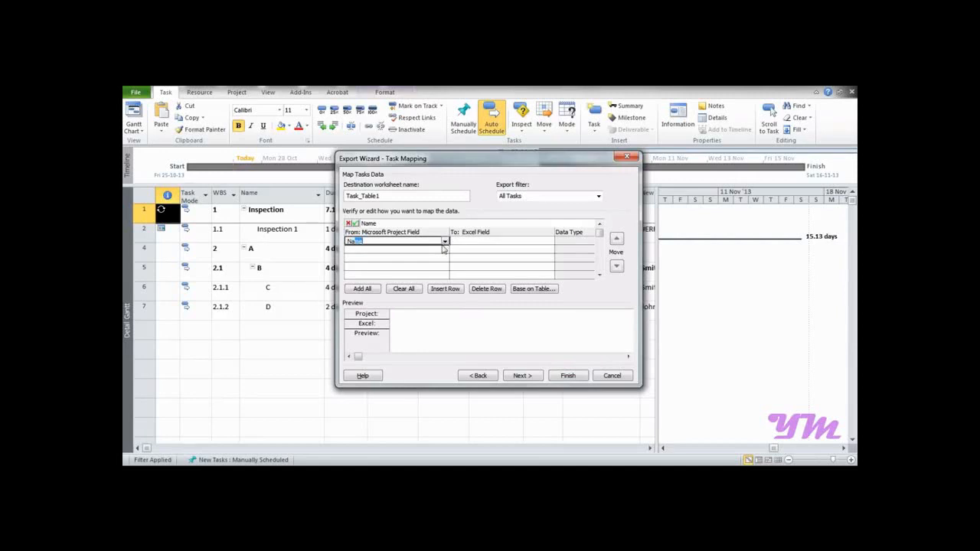
key(Return)
text(Duration)
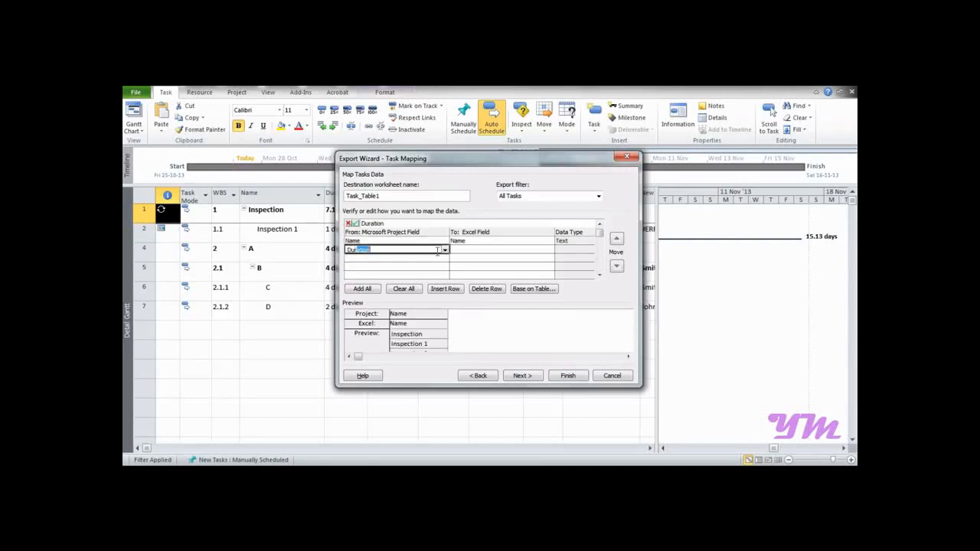
click(435, 260)
text(Pre)
click(435, 267)
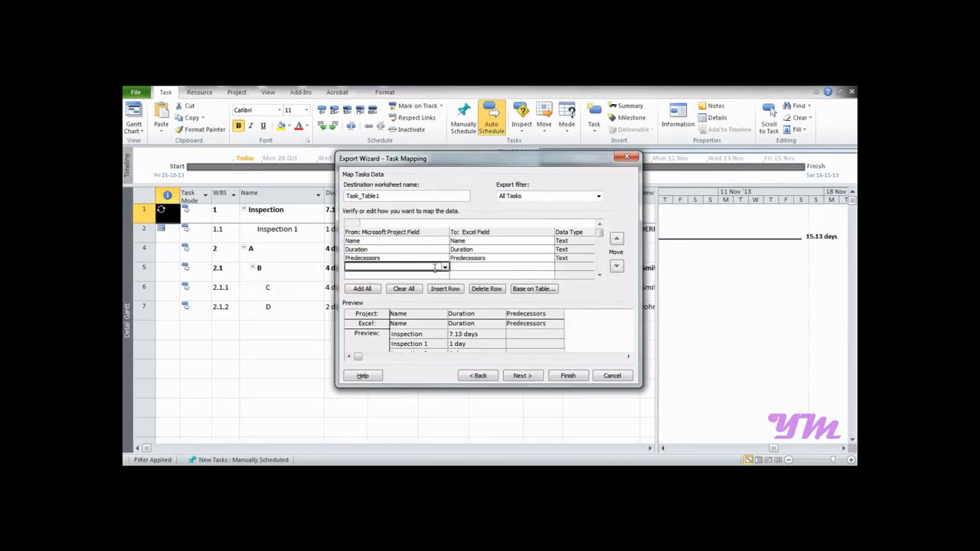
click(521, 376)
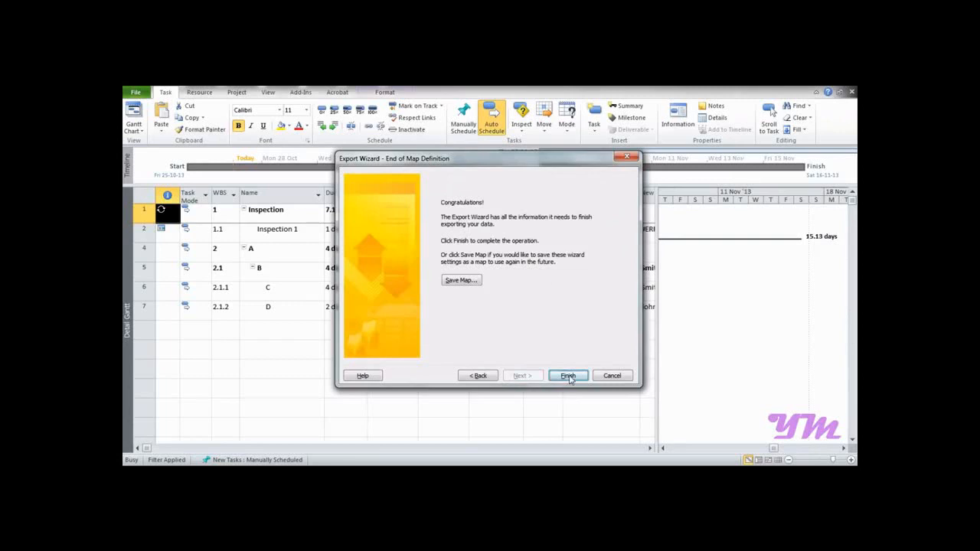
click(567, 375)
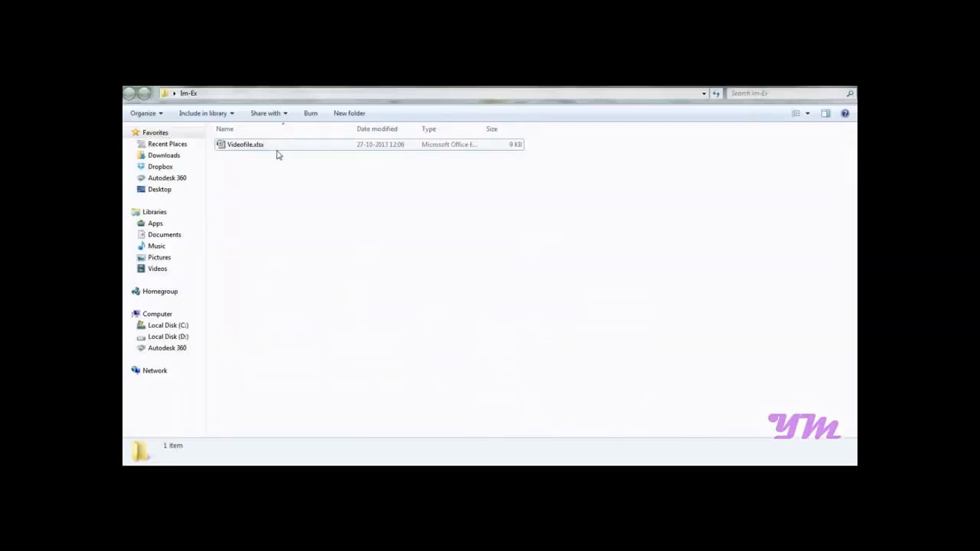
Open the exported Videofile.xlsx in Excel to review the task table, and return to Microsoft Project.
click(276, 153)
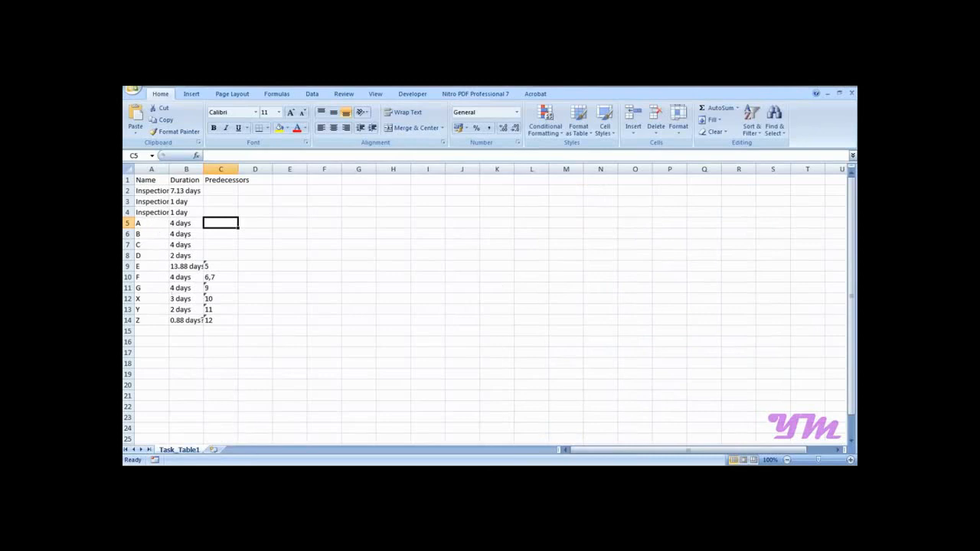
mouse_move(268, 473)
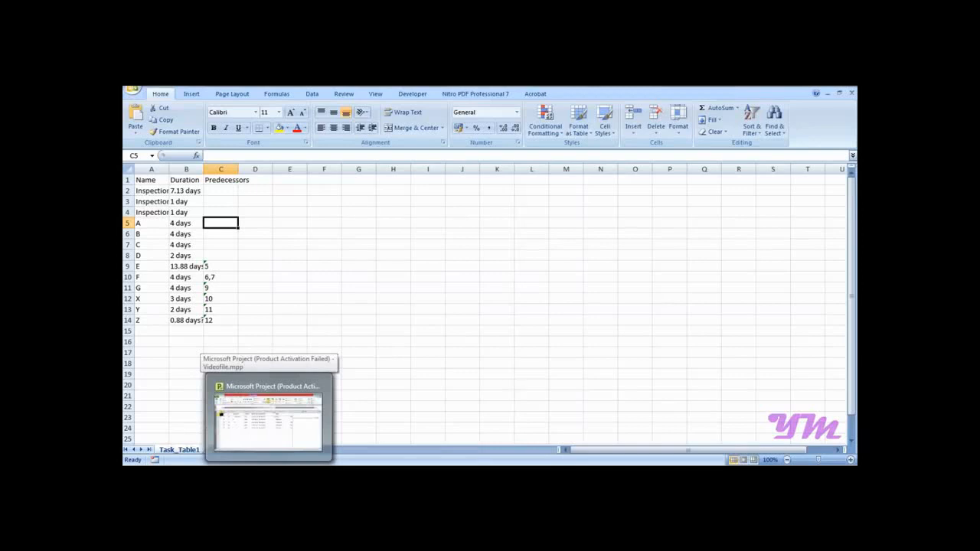
click(268, 420)
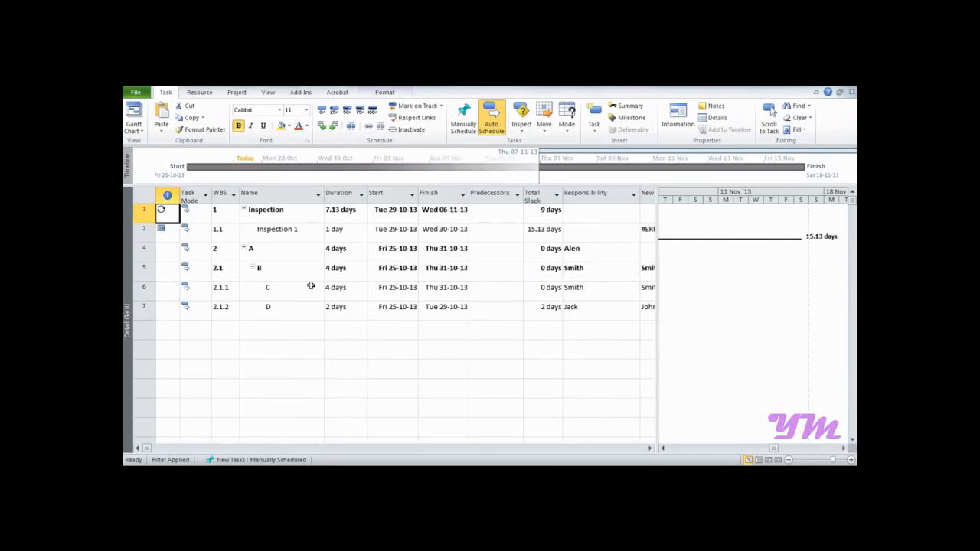
Create a blank project and open the Excel Workbook Videofile.xlsx from the Im-Ex folder on the Desktop, starting the import.
key(ctrl+n)
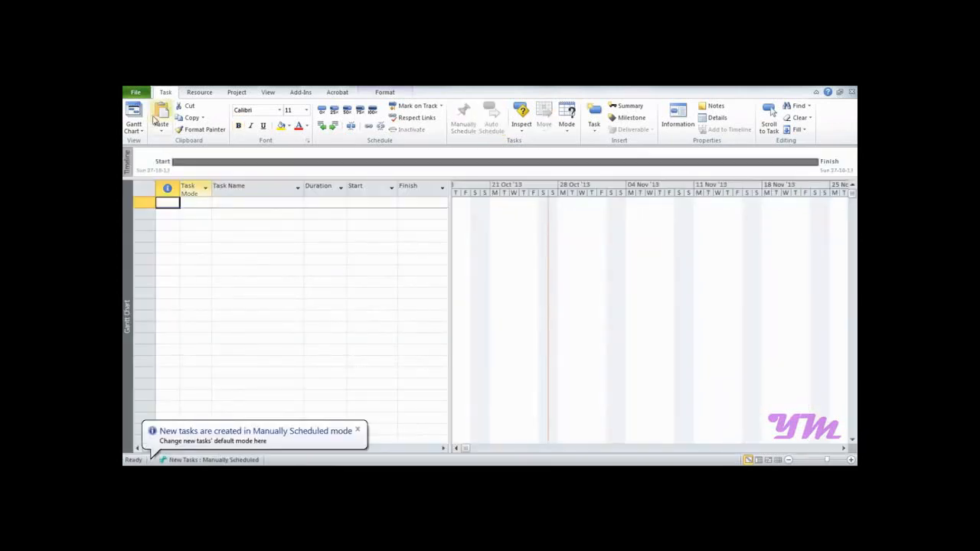
click(135, 92)
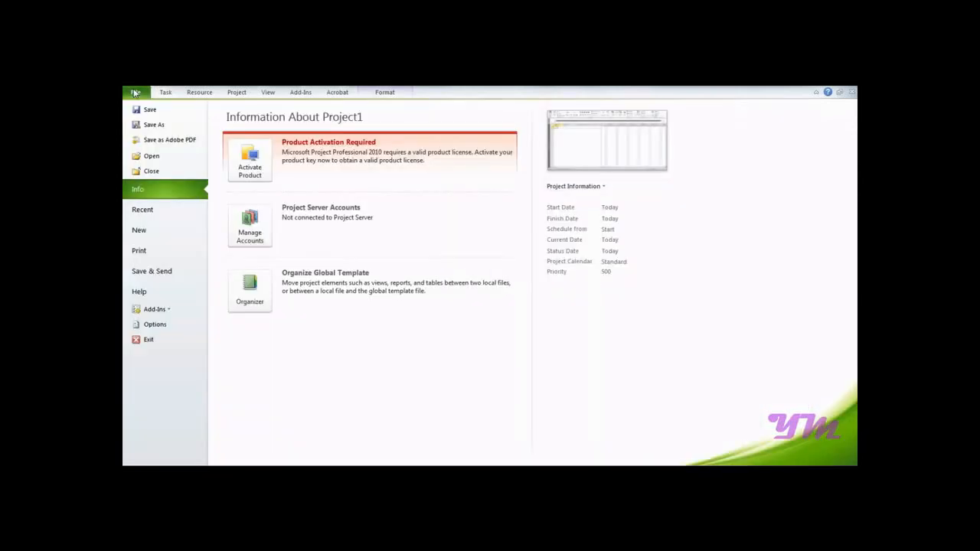
click(149, 157)
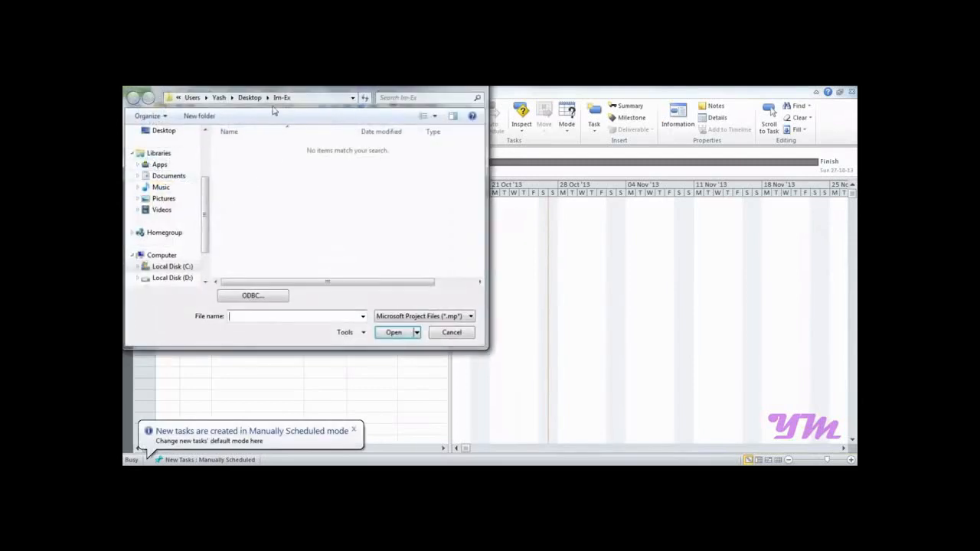
click(249, 97)
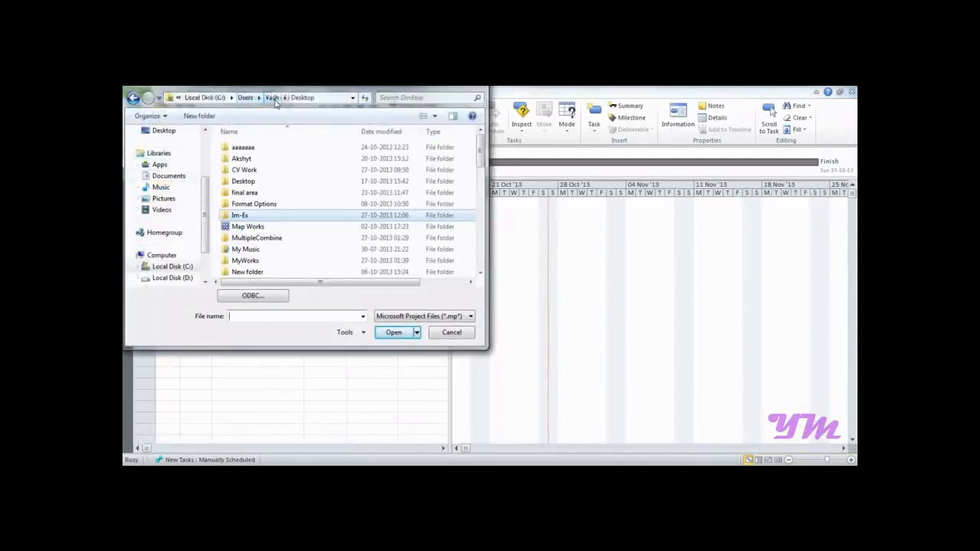
double_click(259, 216)
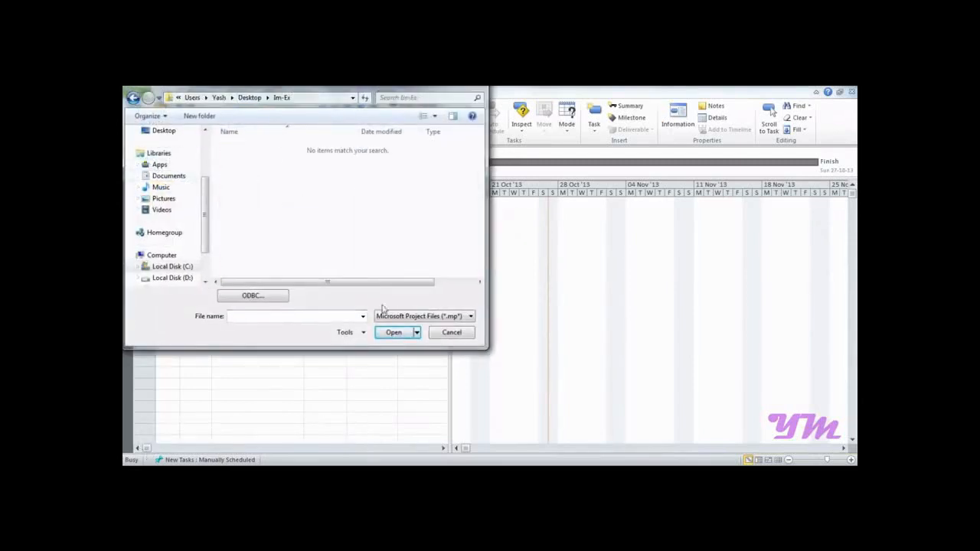
click(450, 317)
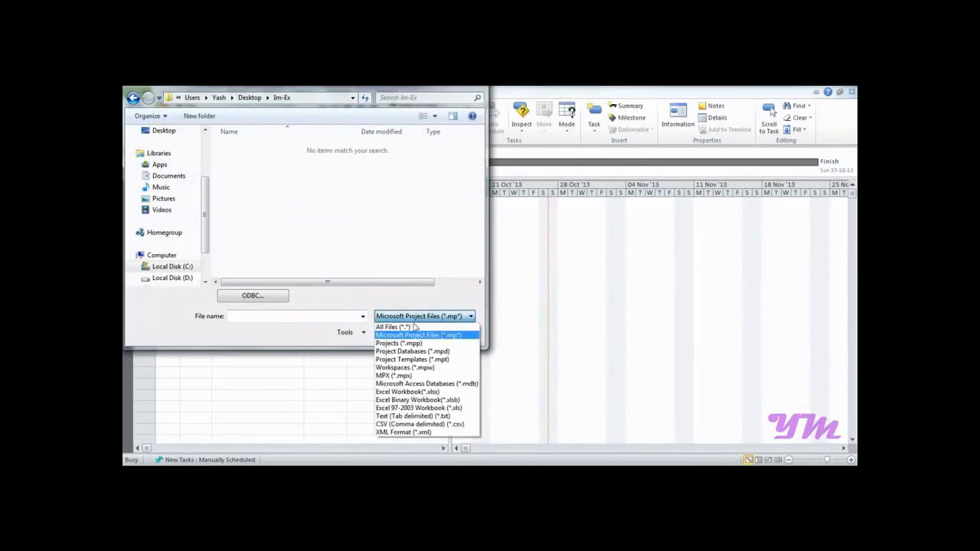
click(432, 392)
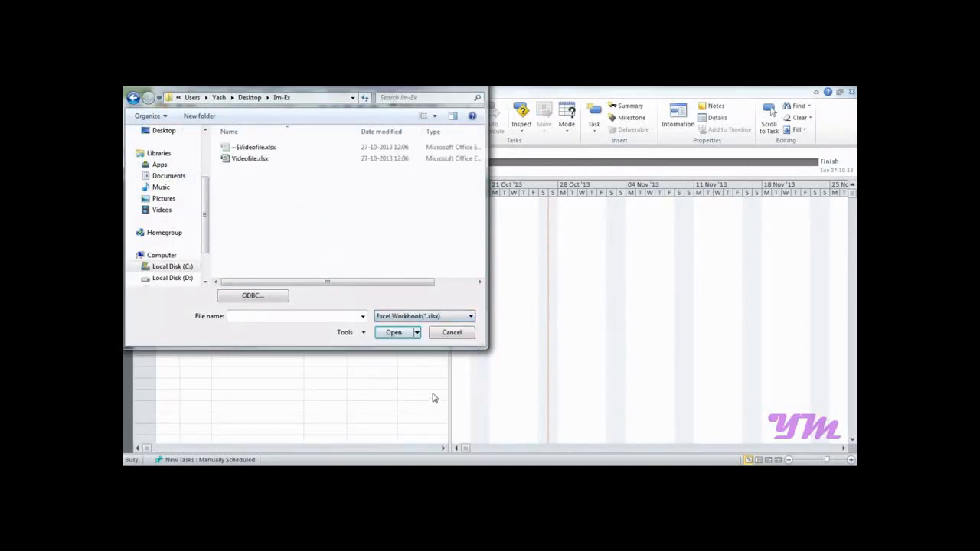
click(247, 159)
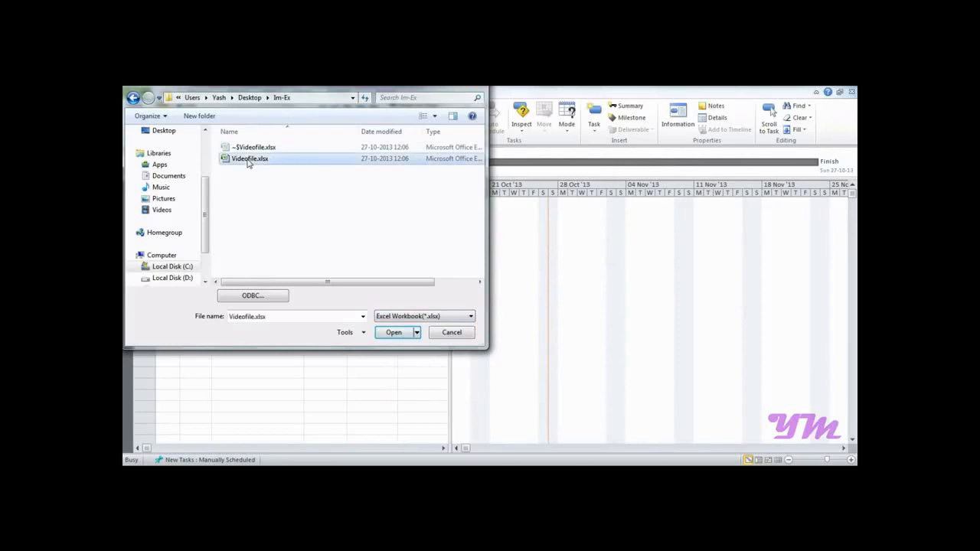
click(395, 337)
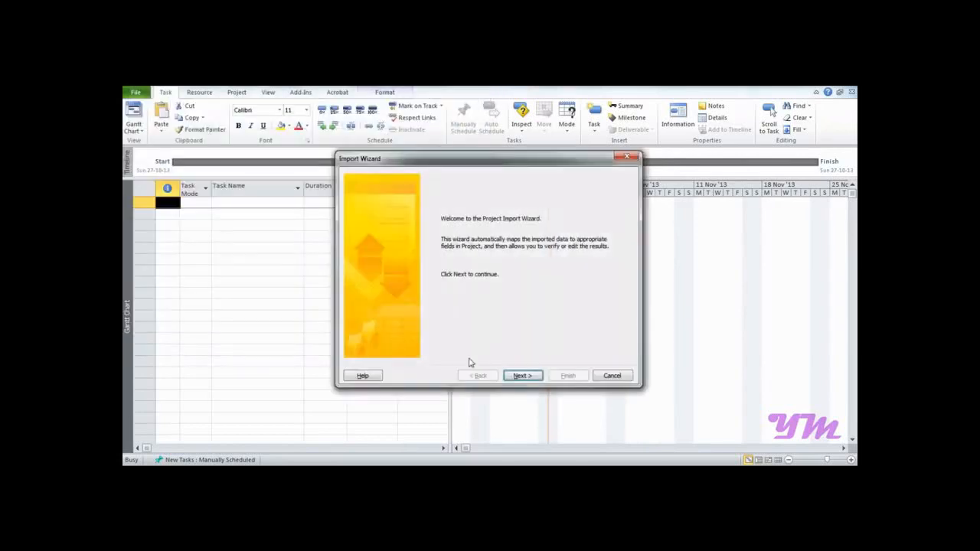
Set the import to use a new map that includes only Tasks data, keeping the headers option.
click(523, 376)
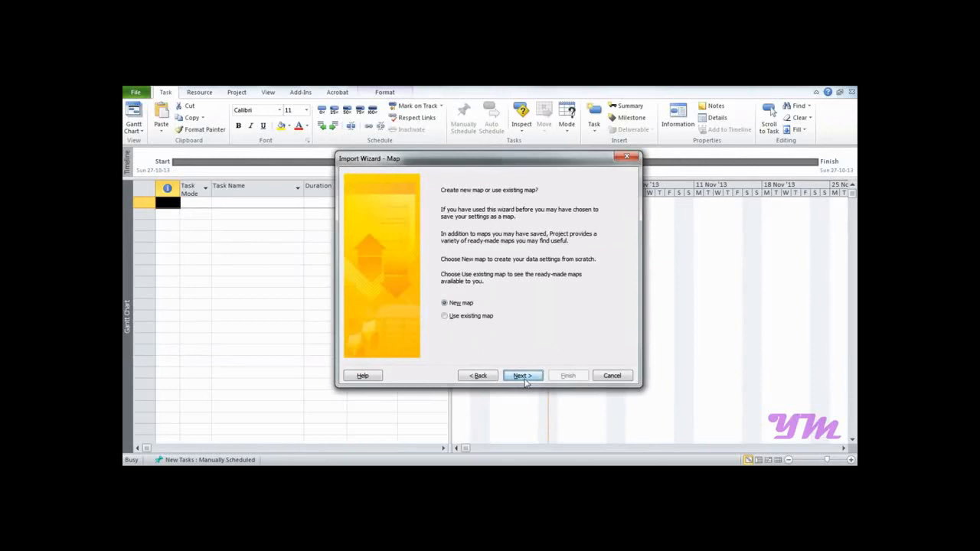
click(523, 376)
click(523, 376)
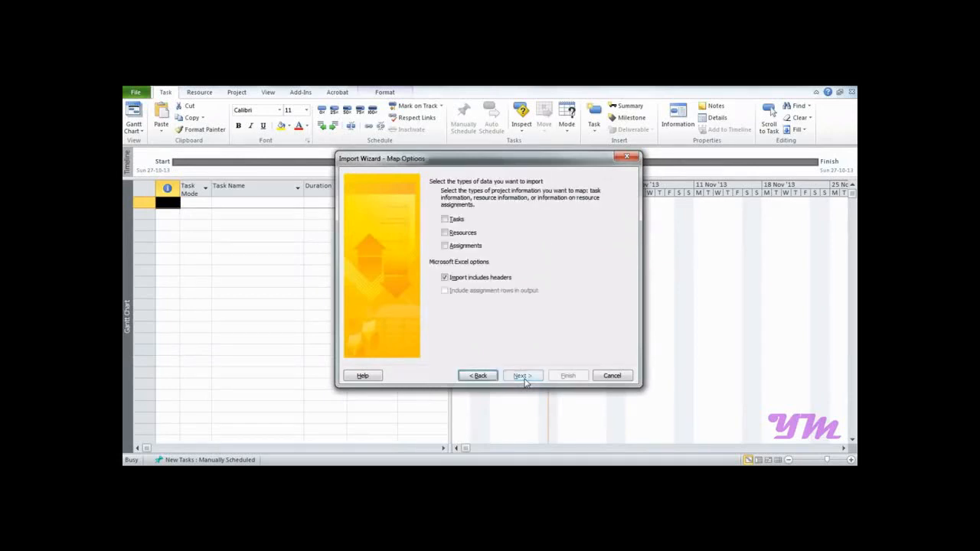
click(446, 220)
click(521, 376)
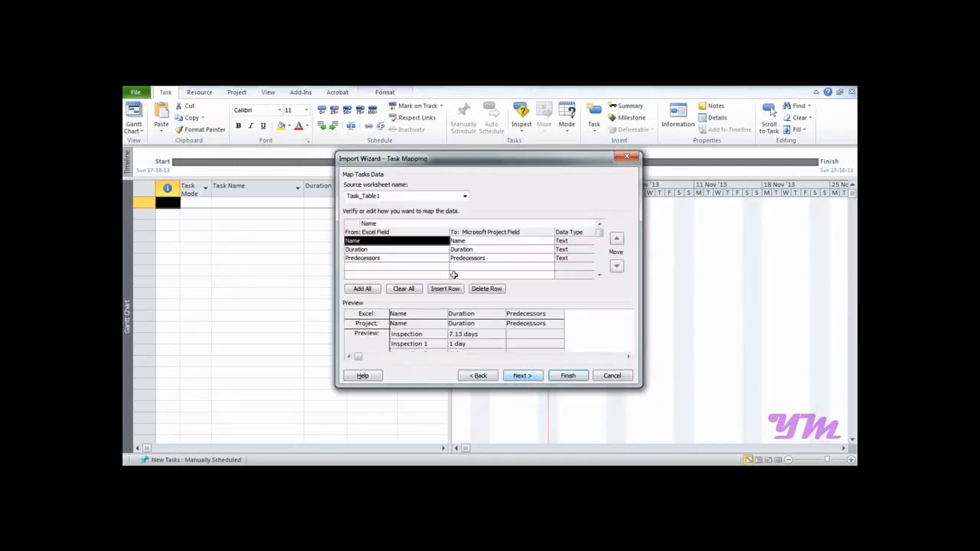
Check the Name, Duration and Predecessors field mapping for Task_Table1 and finish the import.
click(389, 258)
click(390, 249)
click(391, 242)
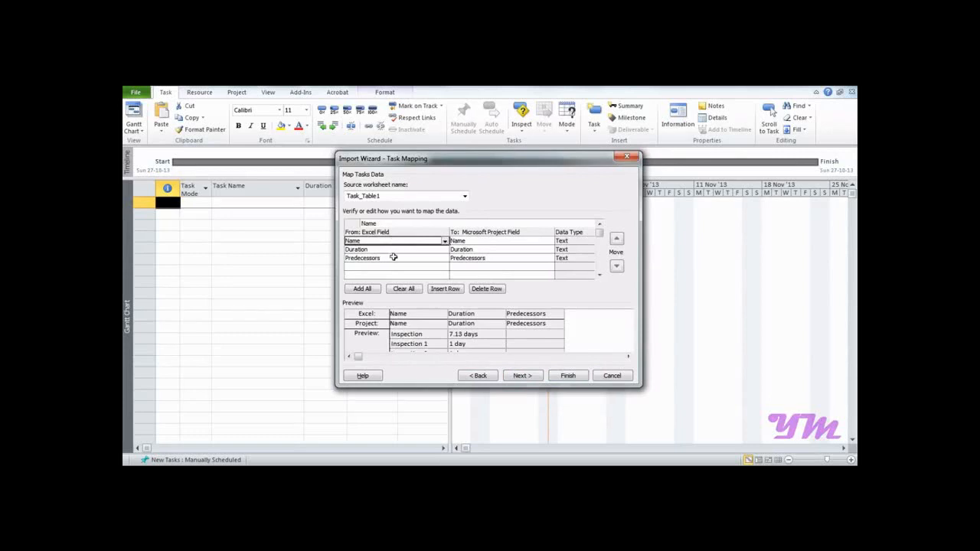
click(393, 258)
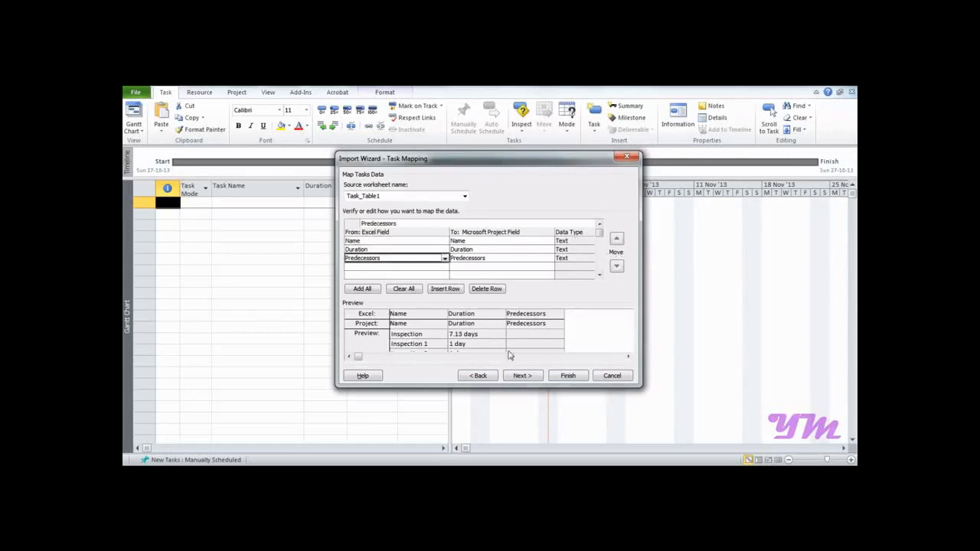
click(521, 376)
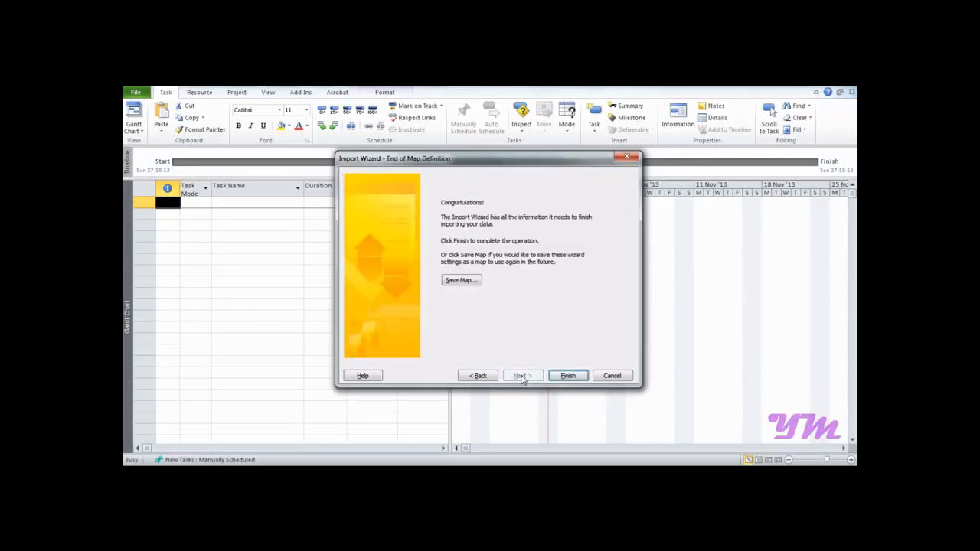
click(583, 378)
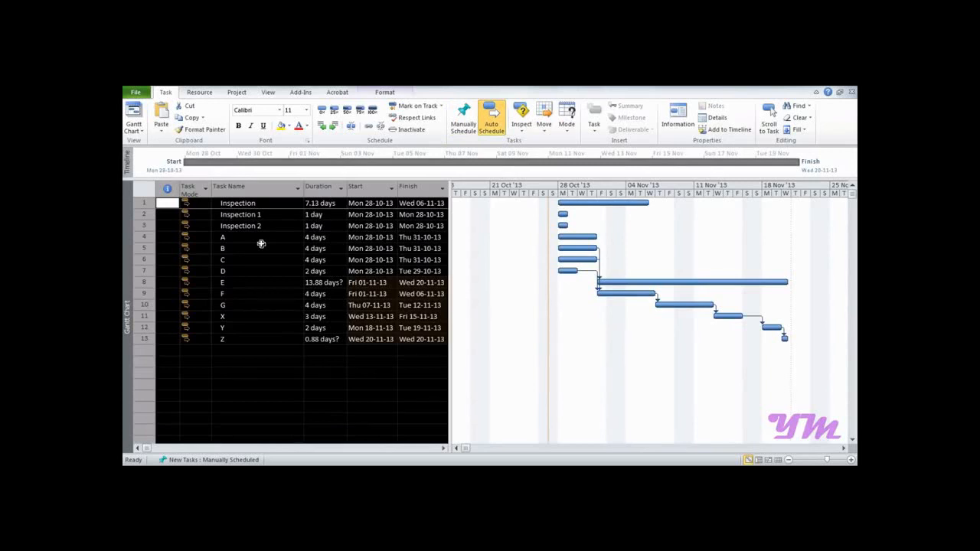
Enlarge the task table to show the Predecessors and Resource Names columns, and widen the Start column.
drag(450, 271, 598, 272)
click(356, 205)
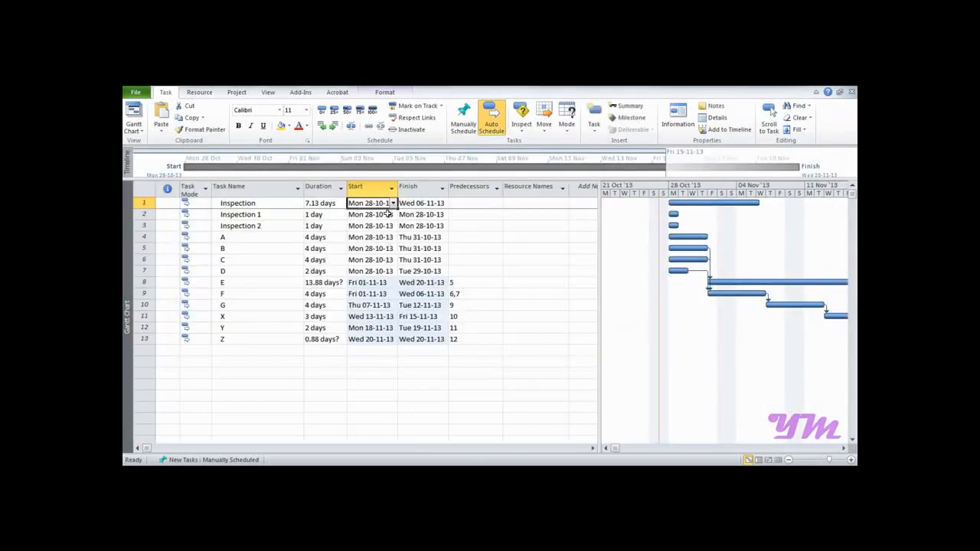
drag(396, 192, 416, 194)
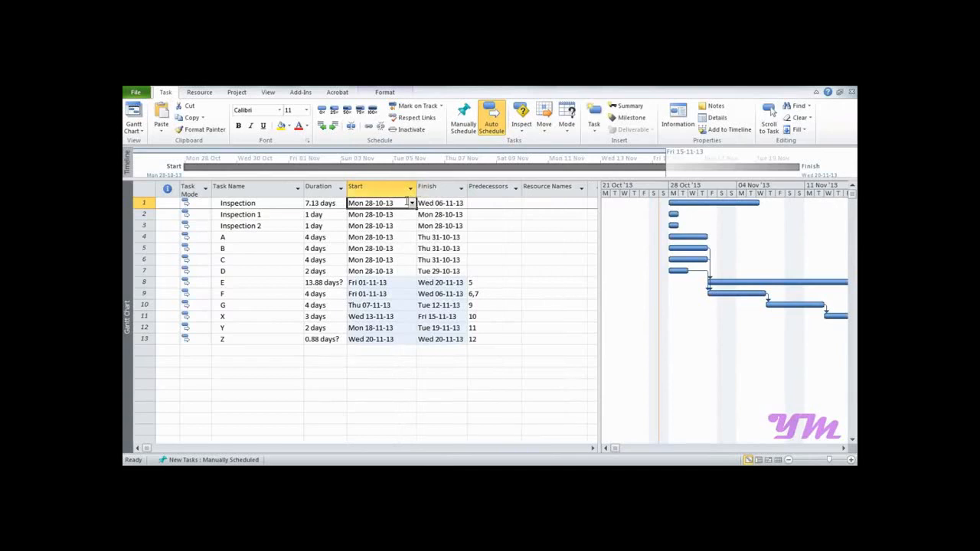
click(412, 202)
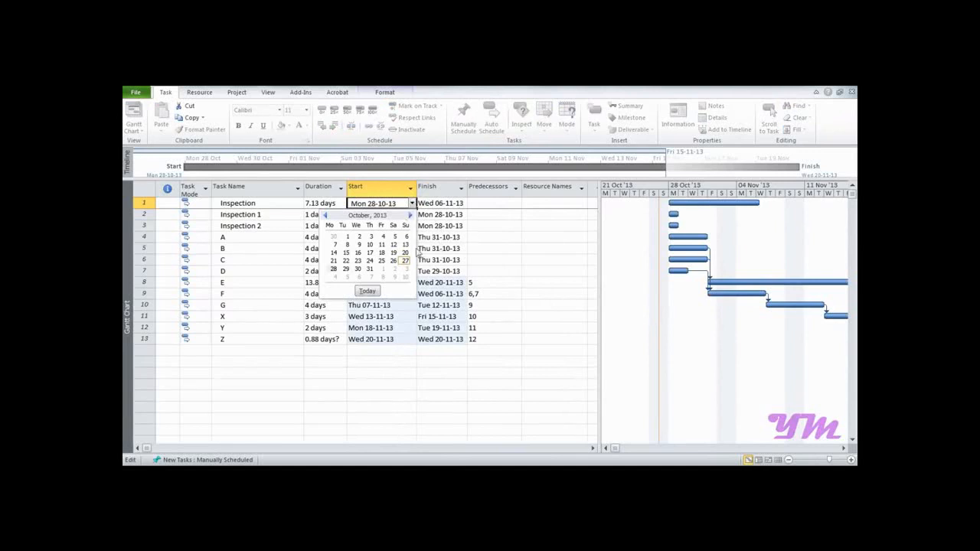
click(369, 341)
click(414, 248)
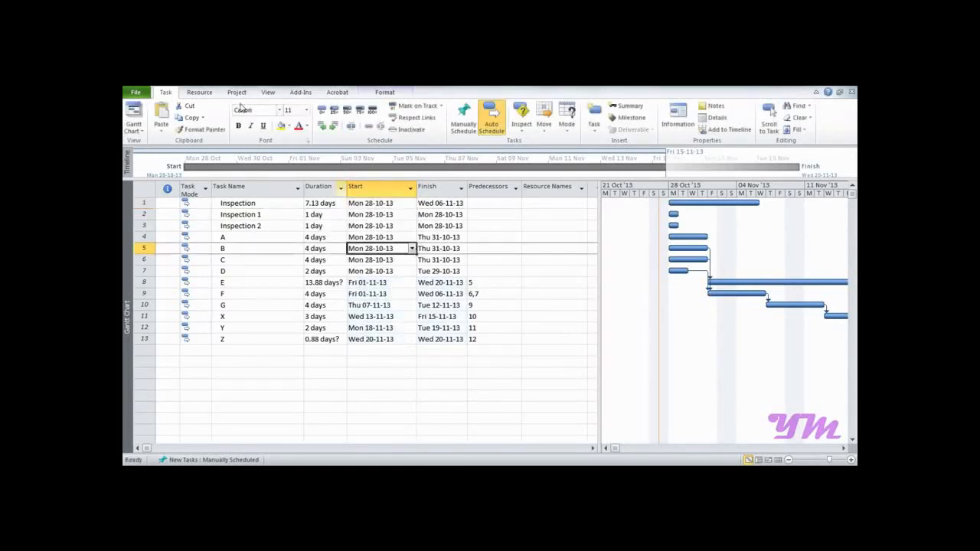
Move the project to a new start date of 27-11-13, with deadlines moved as well.
click(236, 93)
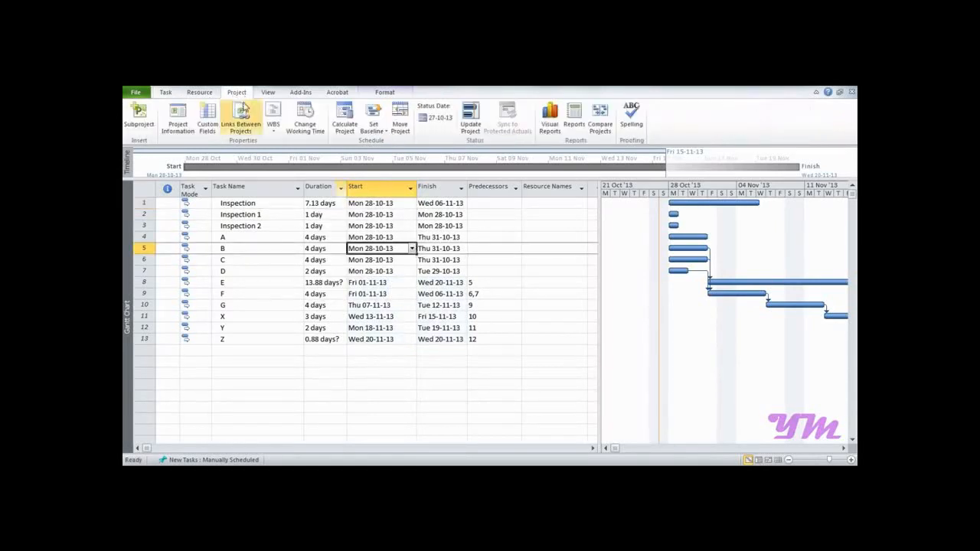
click(401, 126)
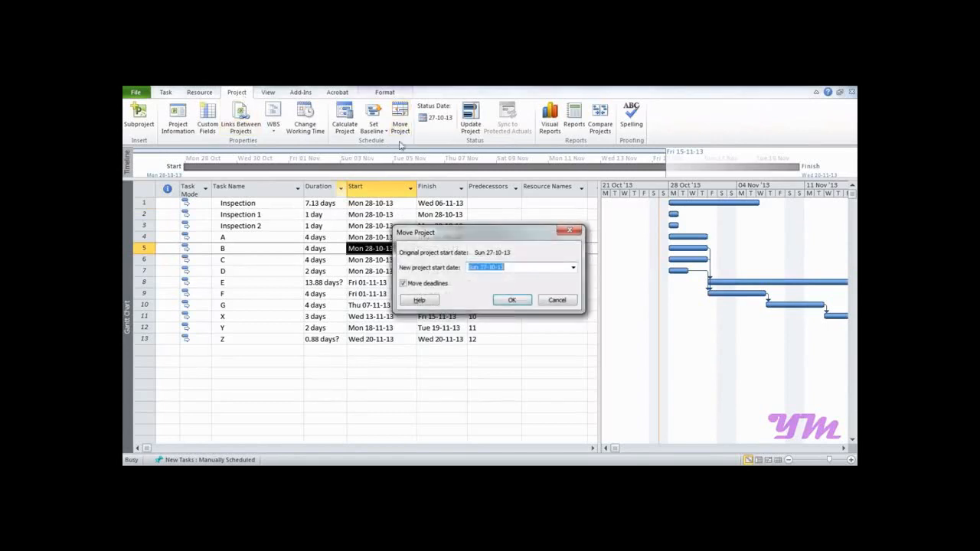
click(573, 267)
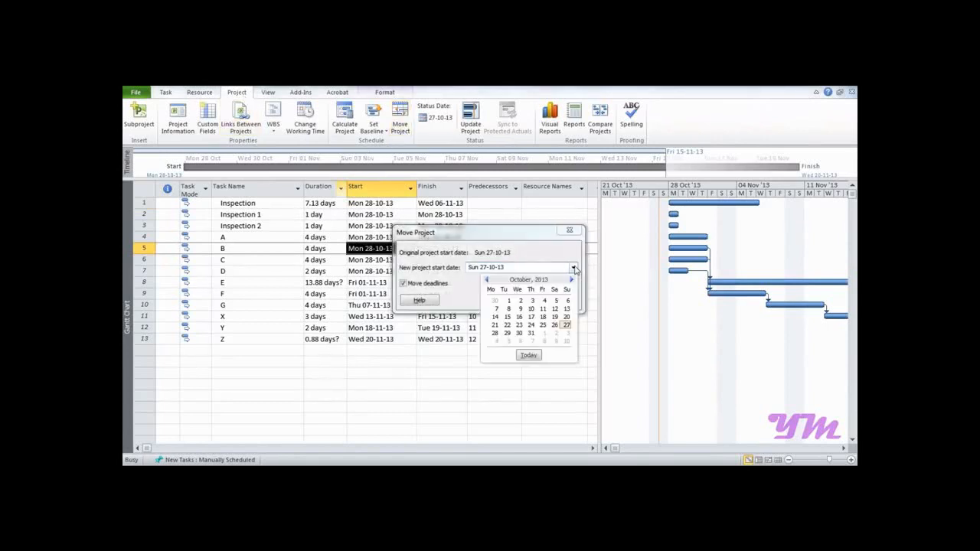
click(571, 280)
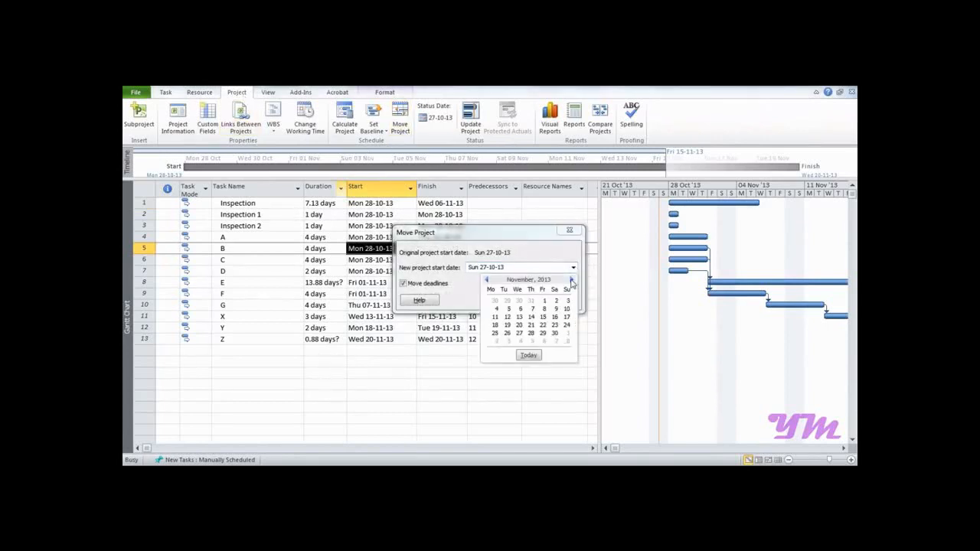
click(519, 334)
click(511, 300)
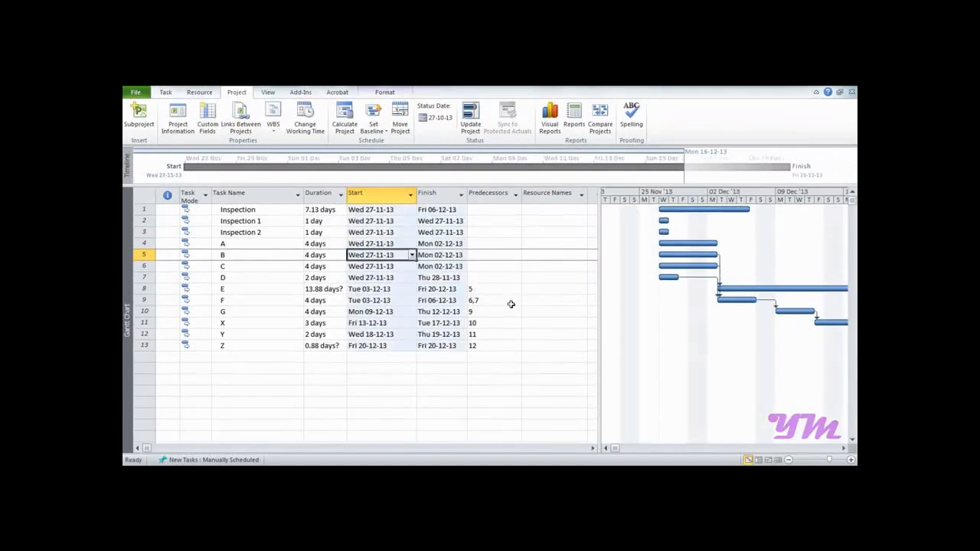